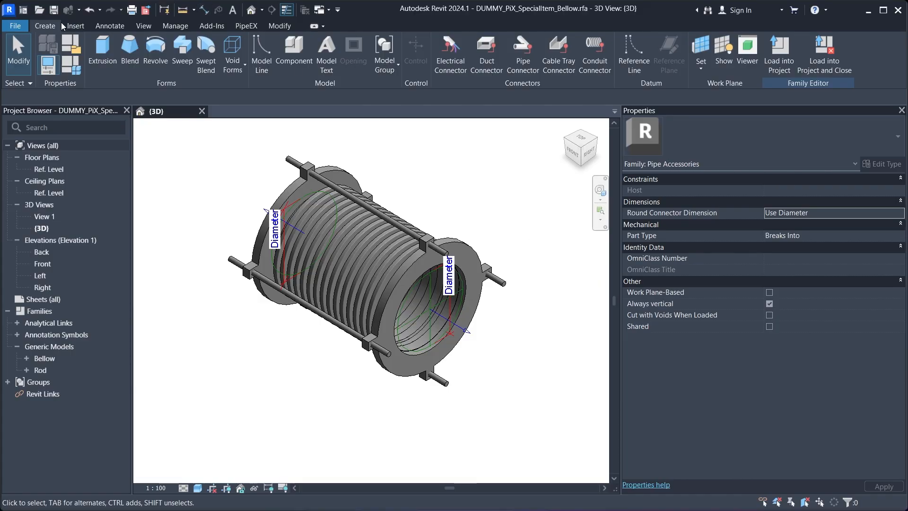
- Create a new family from the PipeEX_FamilyTemplate_2Connectors.rft template
click(15, 25)
mouse_move(38, 73)
click(126, 106)
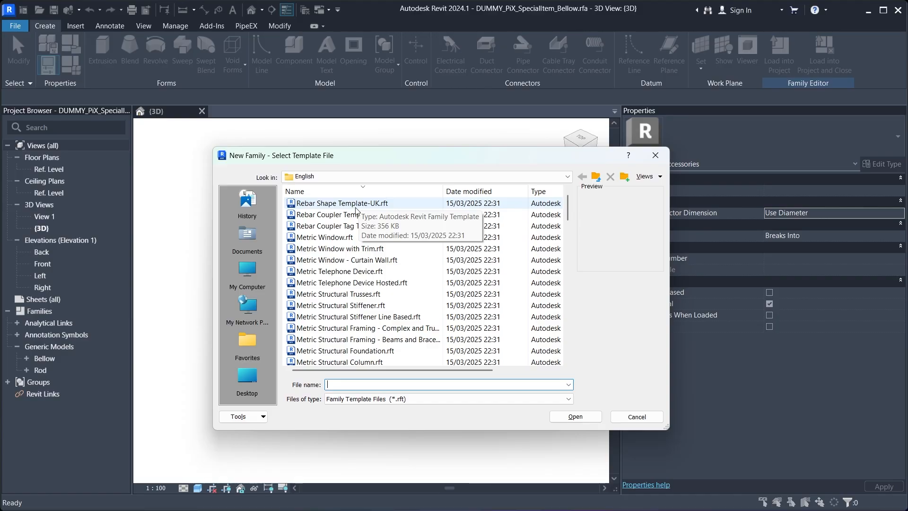
scroll(355, 210, down, 3)
click(247, 201)
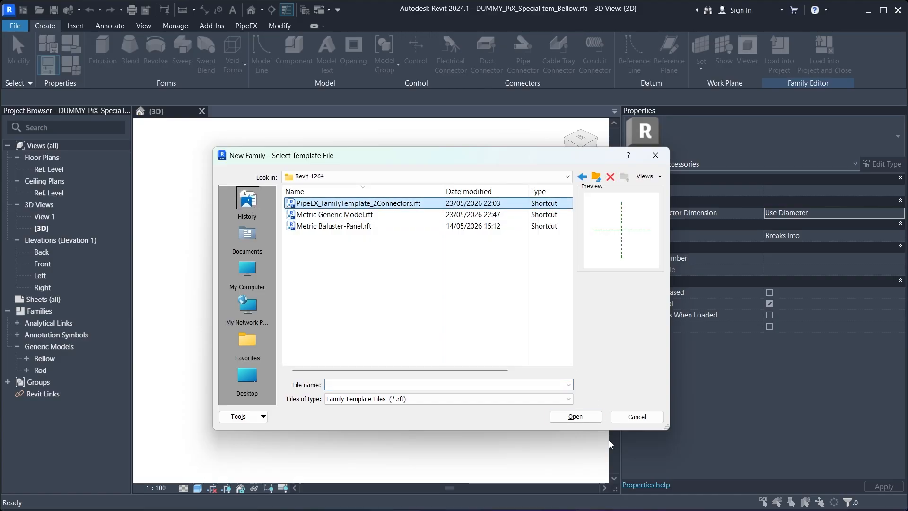
click(590, 424)
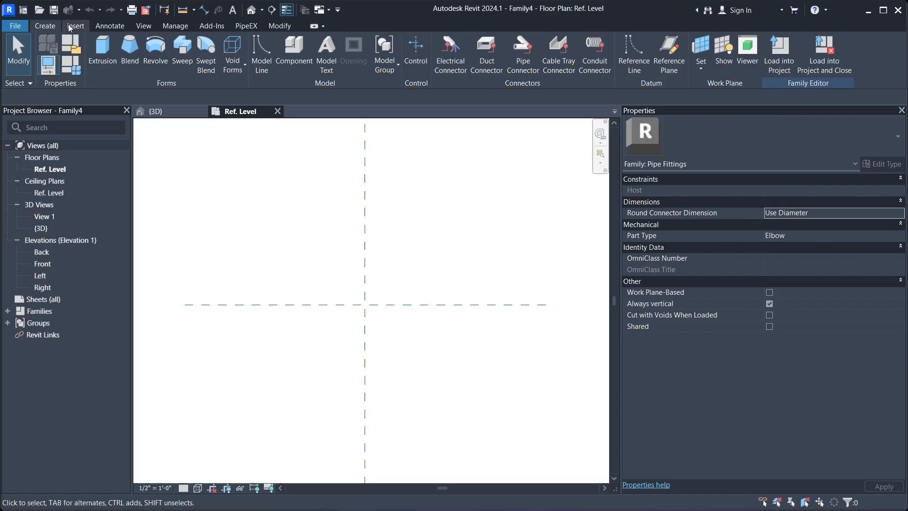
- Draw two vertical reference planes, about 34.57" left and 40" right of the vertical center plane
click(668, 53)
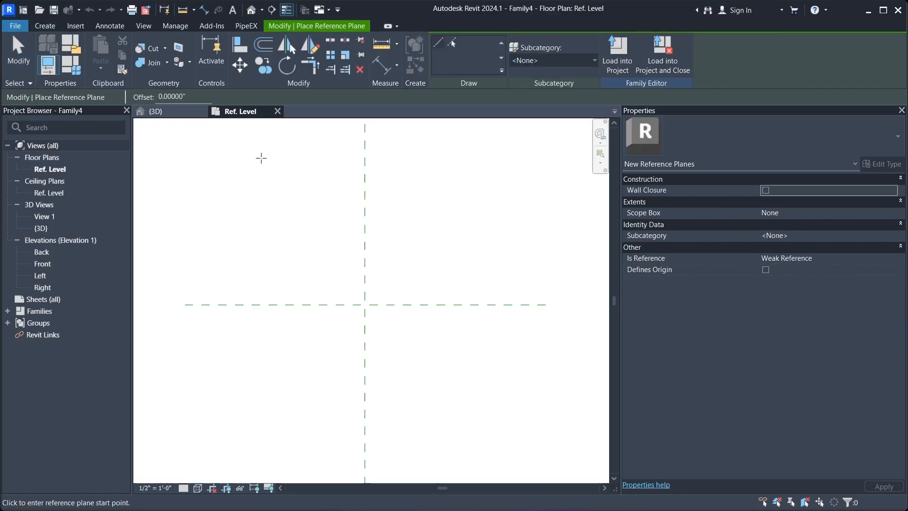
click(261, 158)
click(261, 444)
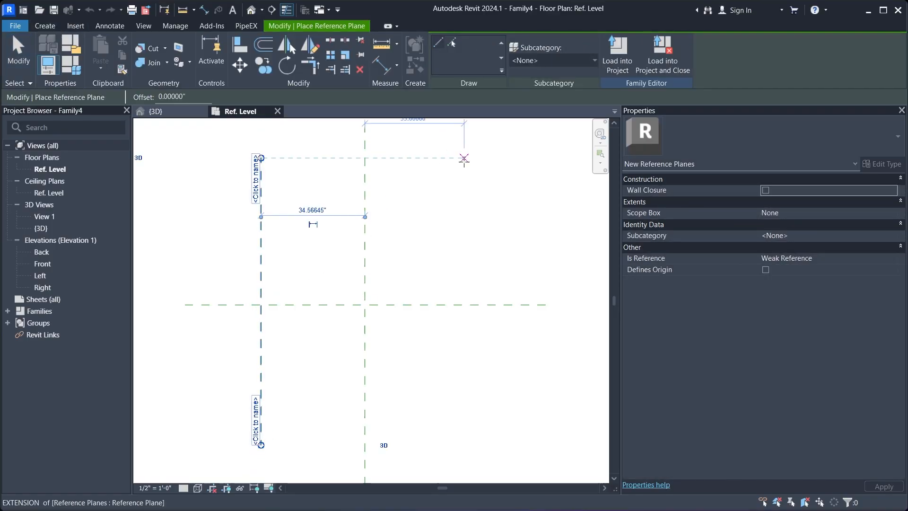
click(485, 158)
click(485, 445)
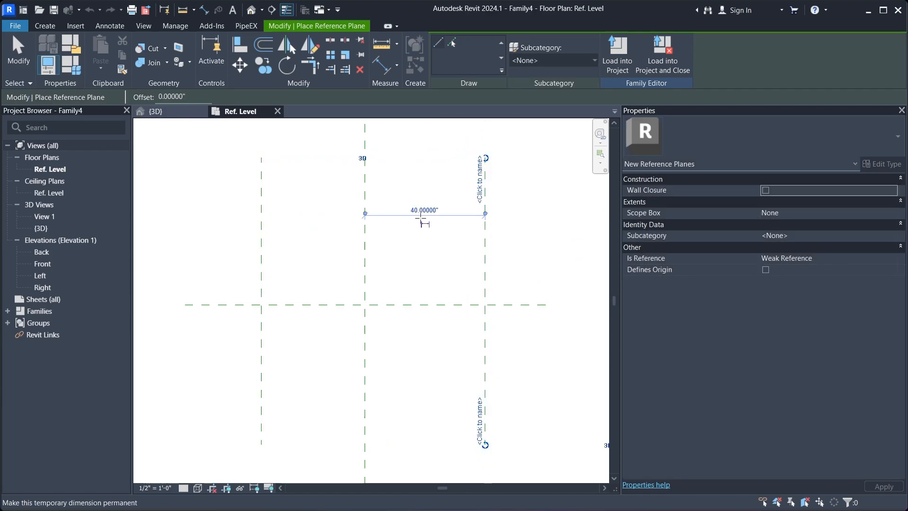
key(Escape)
key(Escape)
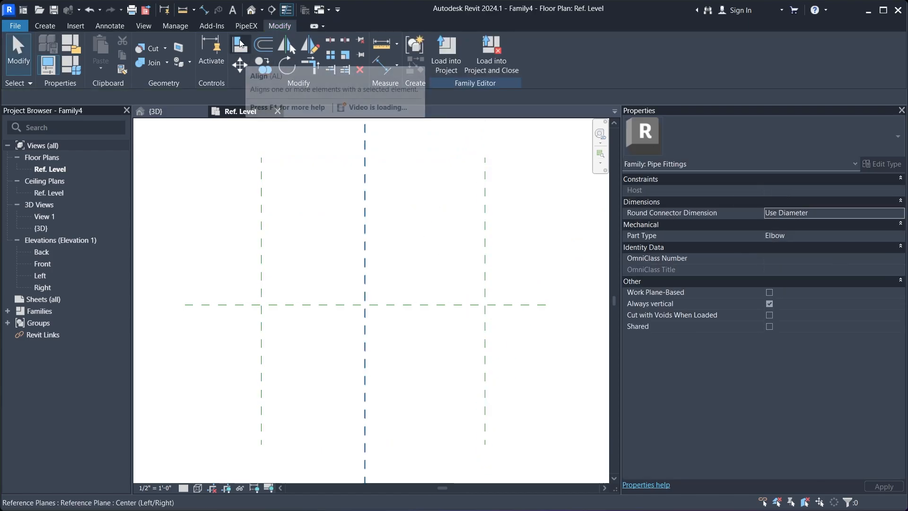
- Set the project's length units to millimeters
click(175, 26)
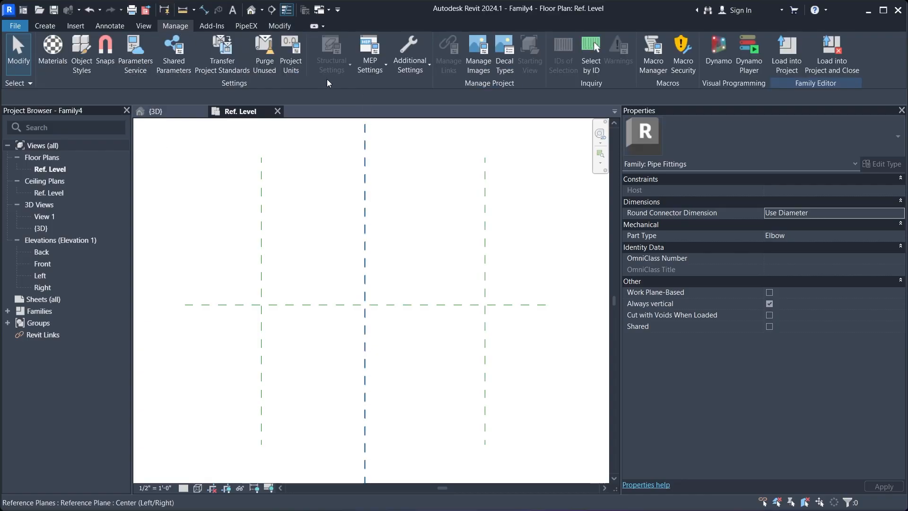
click(290, 56)
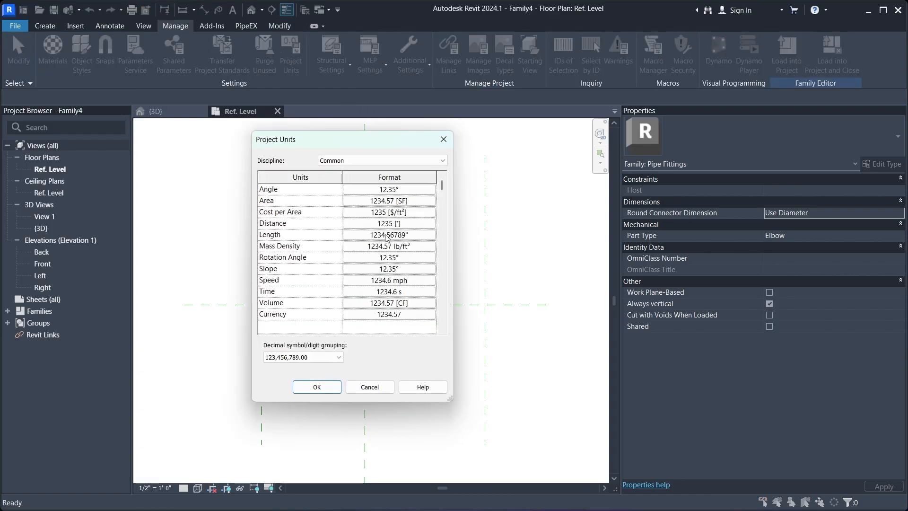
click(386, 235)
click(378, 208)
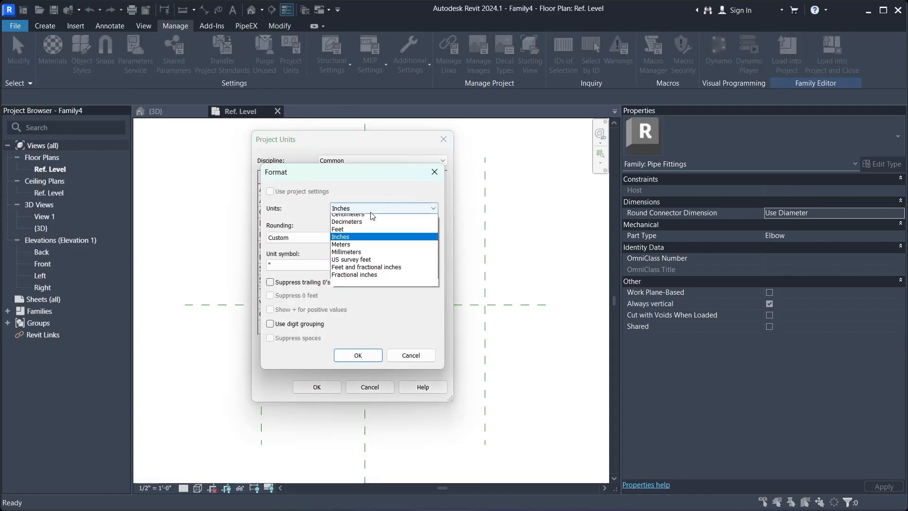
click(359, 256)
click(381, 353)
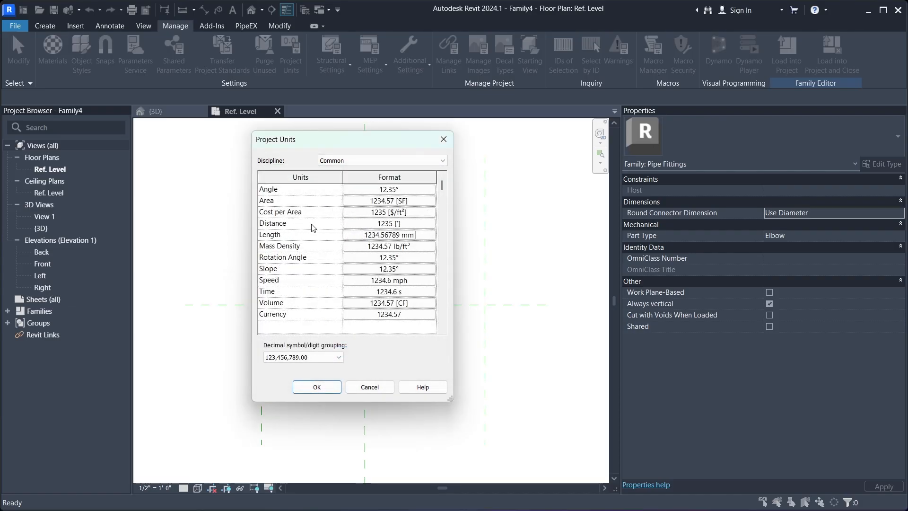
- Set the distance units to millimeters and apply the project unit changes
click(380, 227)
click(378, 208)
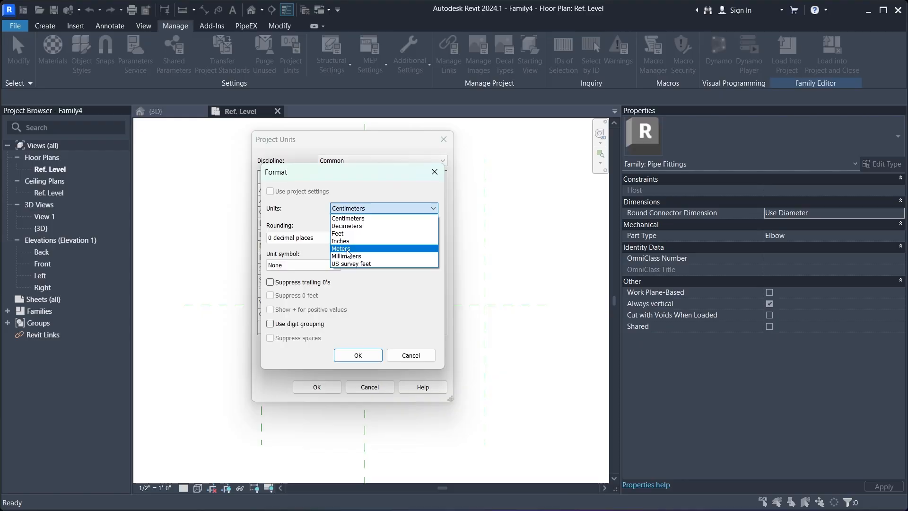
click(358, 255)
click(357, 355)
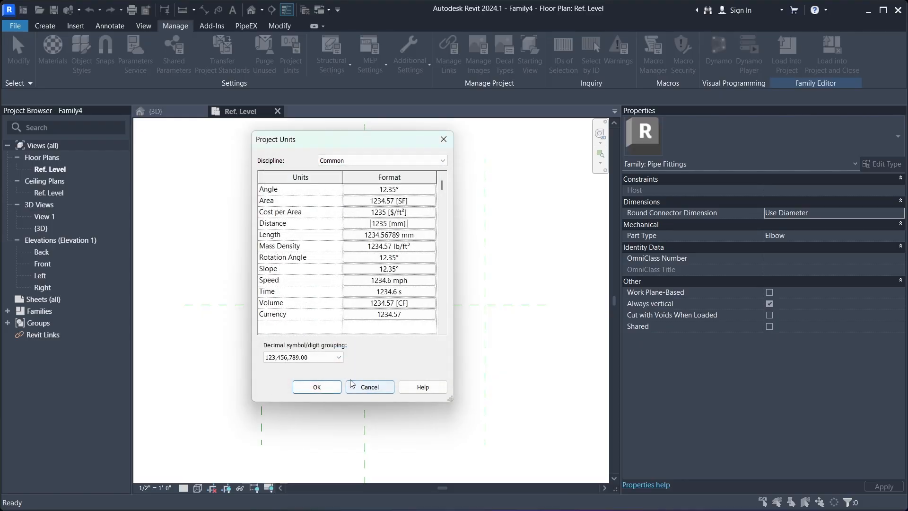
click(326, 387)
- Draw two horizontal reference planes, one above and one below the horizontal center plane, crossing all the vertical planes
middle_drag(437, 256, 427, 266)
click(279, 25)
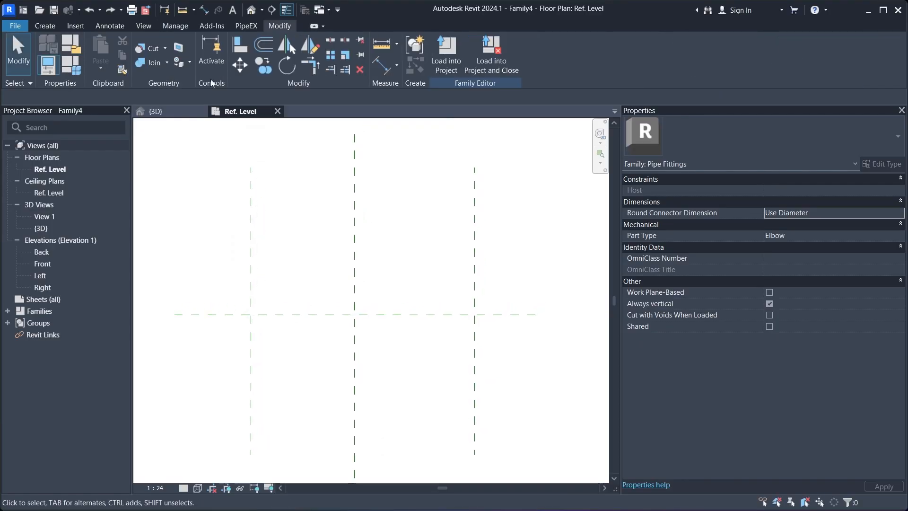
click(46, 26)
click(662, 48)
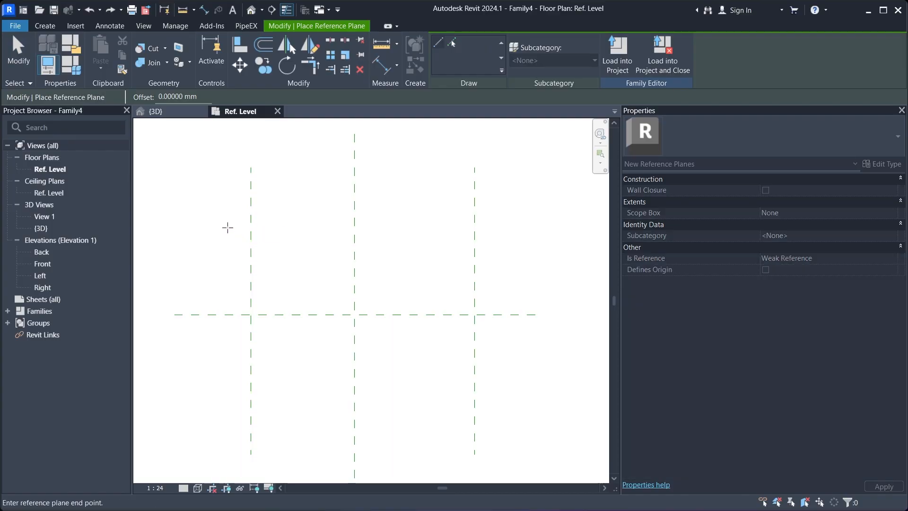
click(512, 227)
click(227, 373)
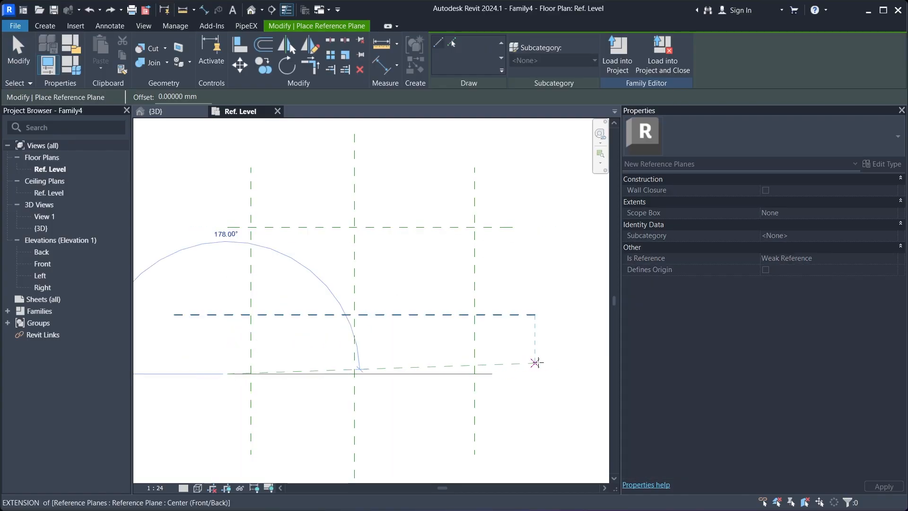
click(512, 373)
key(Escape)
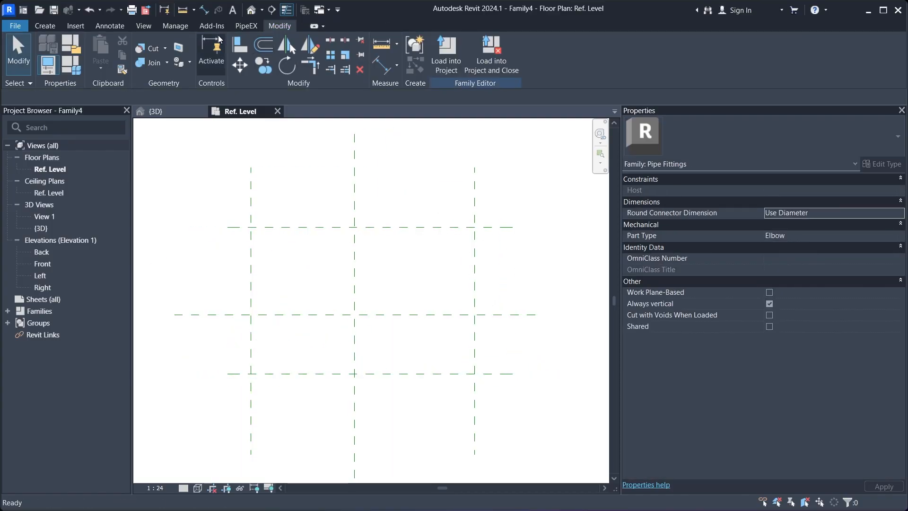
- Add an aligned dimension across the three vertical reference planes and constrain its segments to be equal
click(110, 25)
click(52, 47)
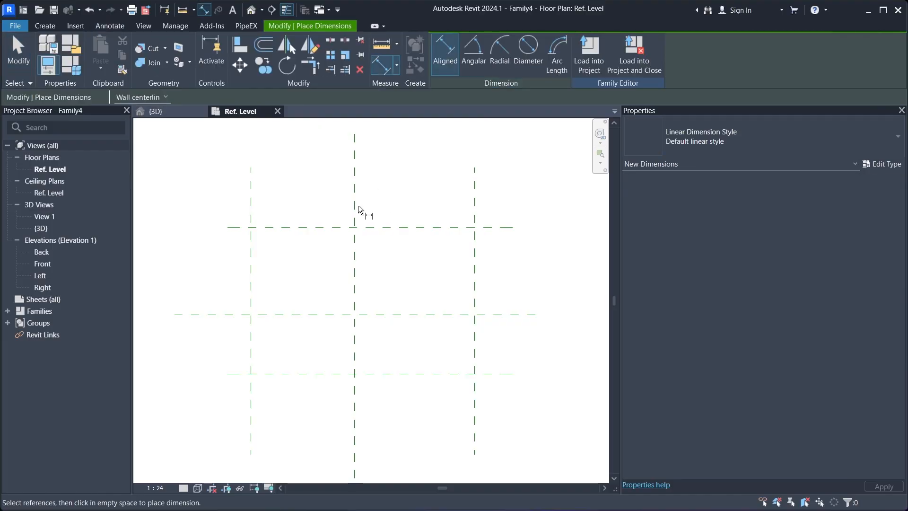
click(252, 187)
click(355, 199)
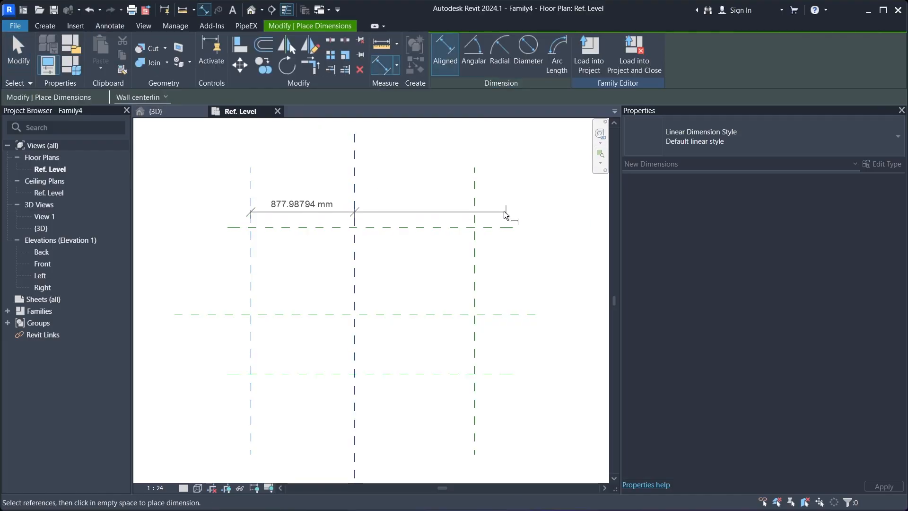
click(476, 204)
click(478, 203)
click(355, 164)
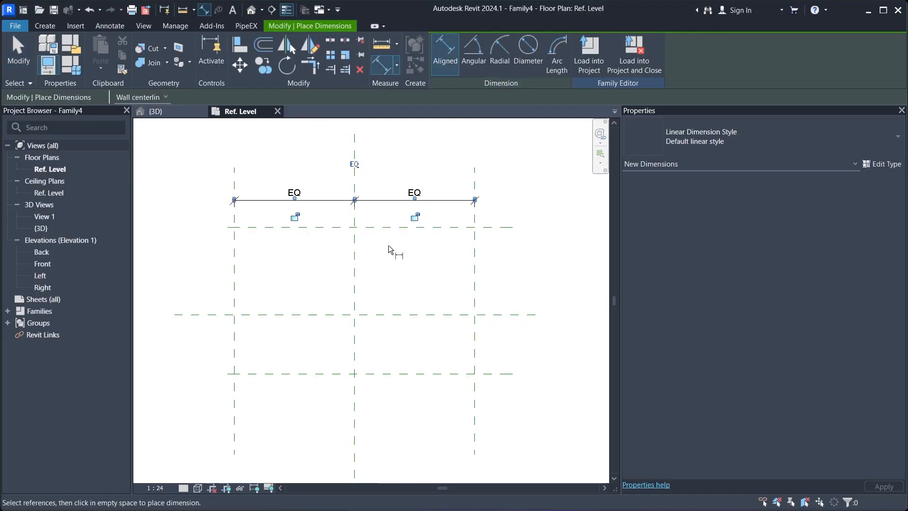
- Add an aligned dimension across the three horizontal reference planes and constrain its segments to be equal
click(264, 227)
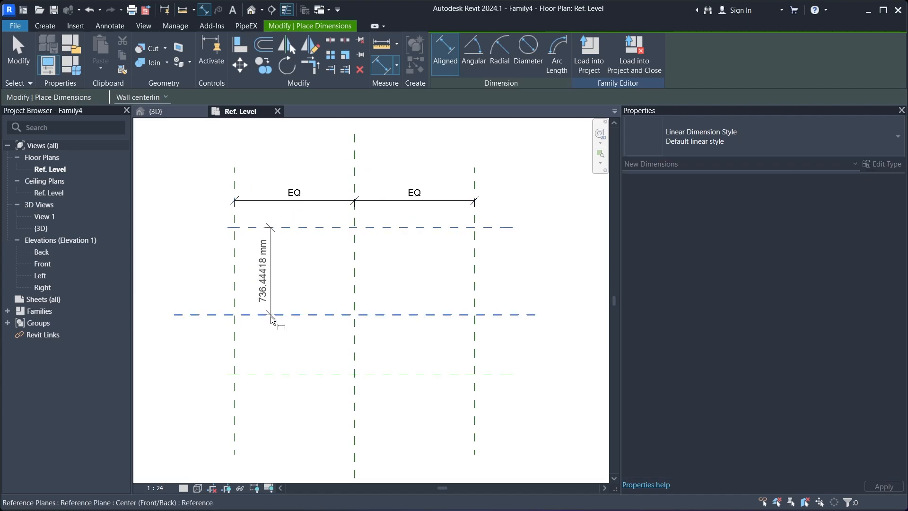
click(270, 314)
click(283, 373)
click(276, 417)
click(311, 313)
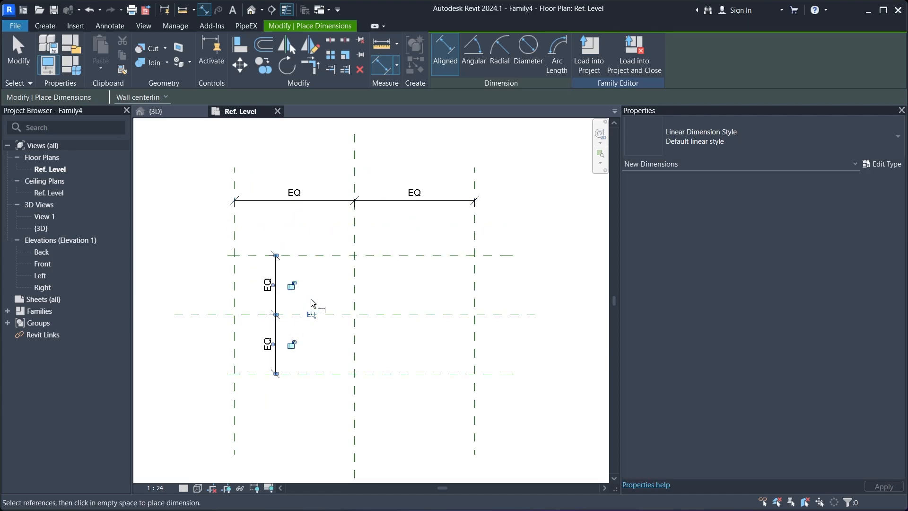
key(Escape)
key(Escape)
- Nudge the left vertical reference plane toward the center until it is 356 mm from the center plane
click(234, 226)
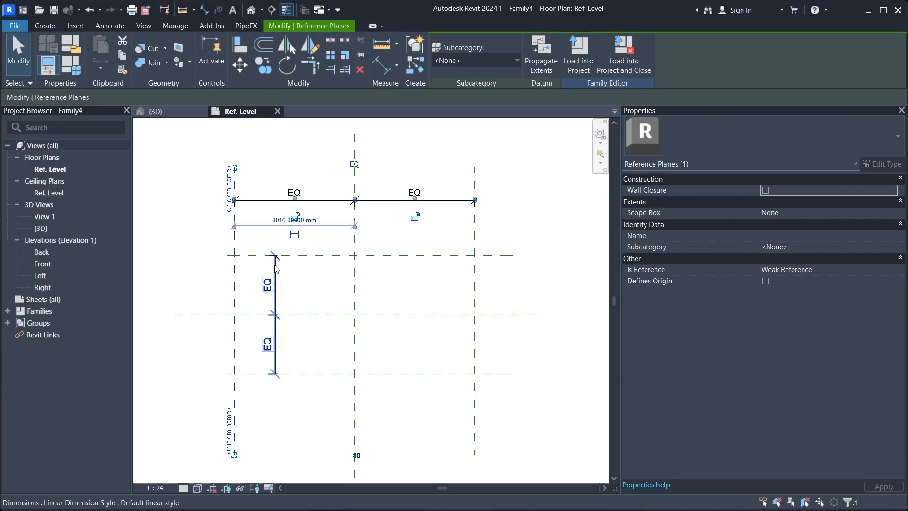
key(Right)
key(Right)
key(Right)
key(Right)
key(Right)
key(Right)
key(Right)
key(Right)
key(Right)
key(Right)
key(Right)
key(Right)
key(Right)
key(Right)
key(Right)
key(Right)
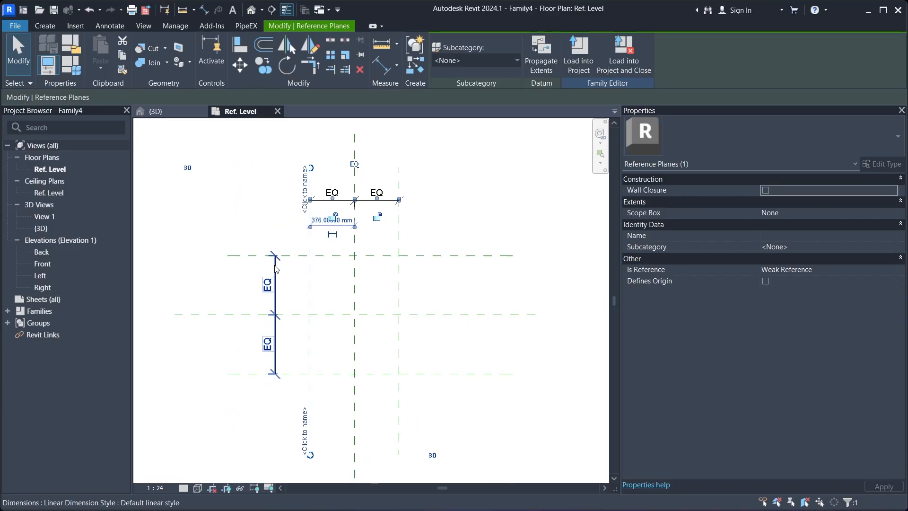
key(Right)
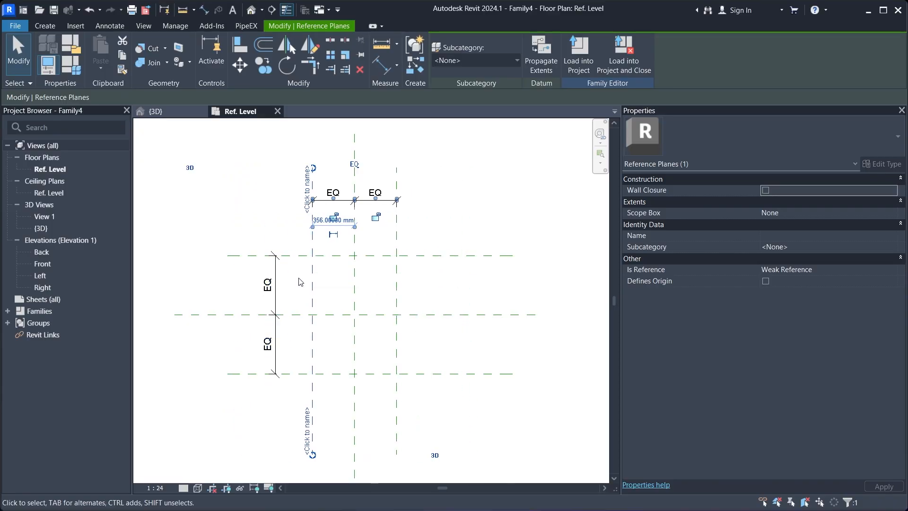
- Nudge the upper horizontal reference plane toward the center until it is 360 mm from the center plane
scroll(298, 281, up, 1)
click(300, 248)
key(Down)
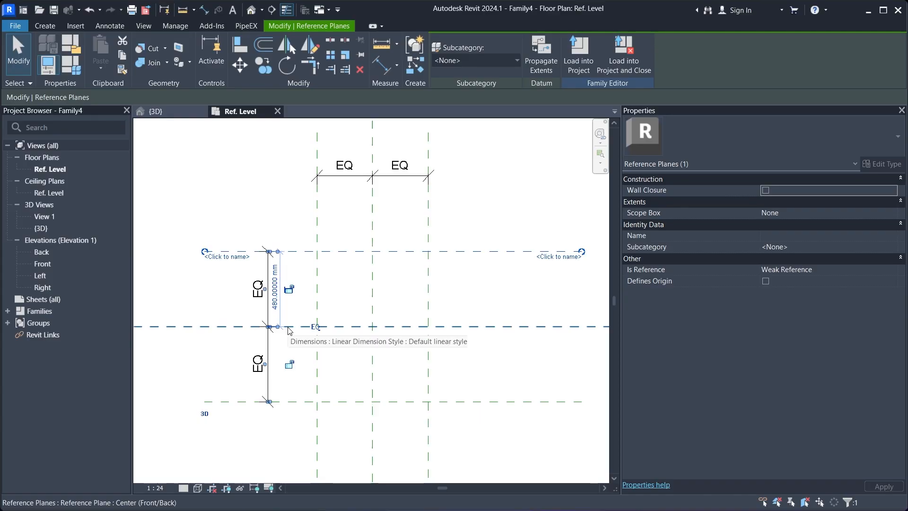
key(Down)
key(Down)
key(Down)
key(Down)
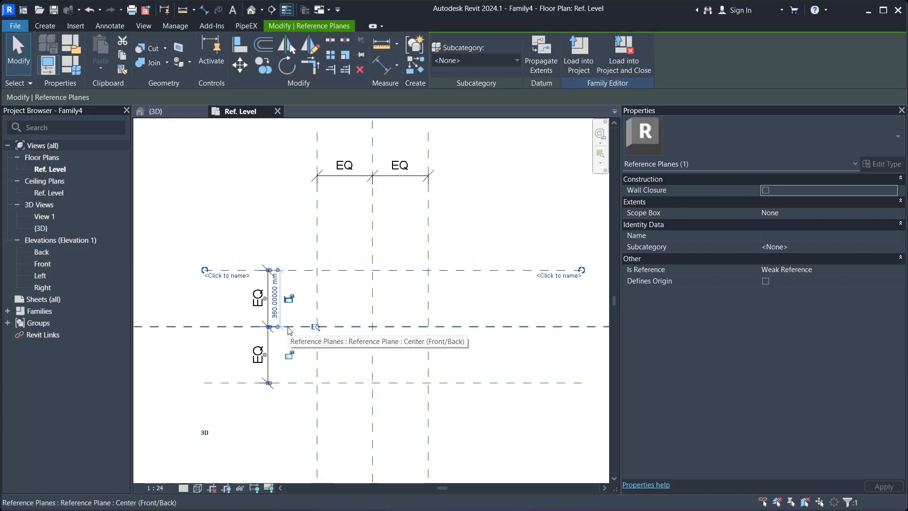
click(411, 255)
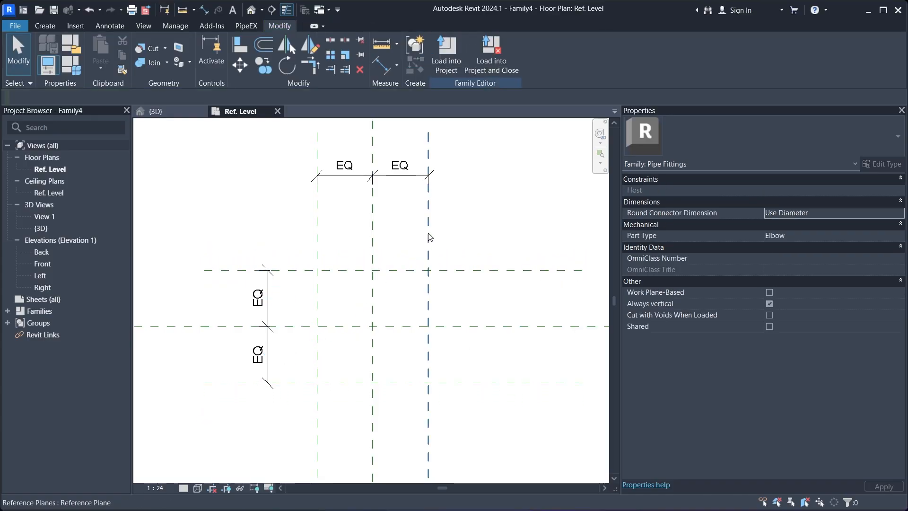
- Nudge the right vertical reference plane outward until it is 436 mm from the center plane
click(427, 237)
key(Right)
key(Right)
key(Right)
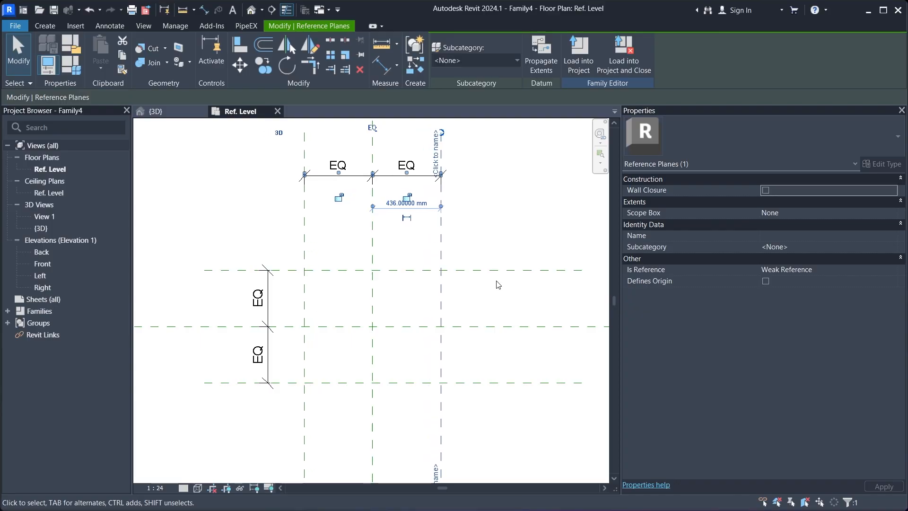
click(490, 246)
scroll(370, 340, up, 3)
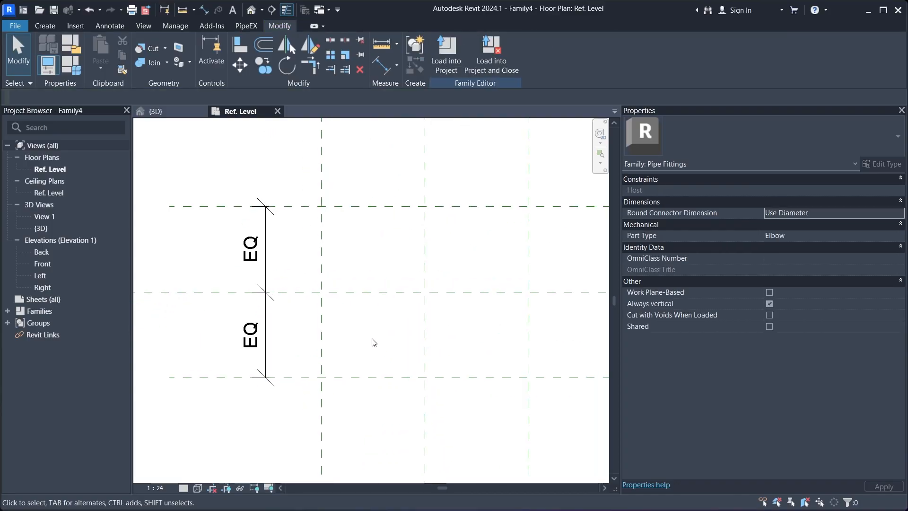
click(291, 208)
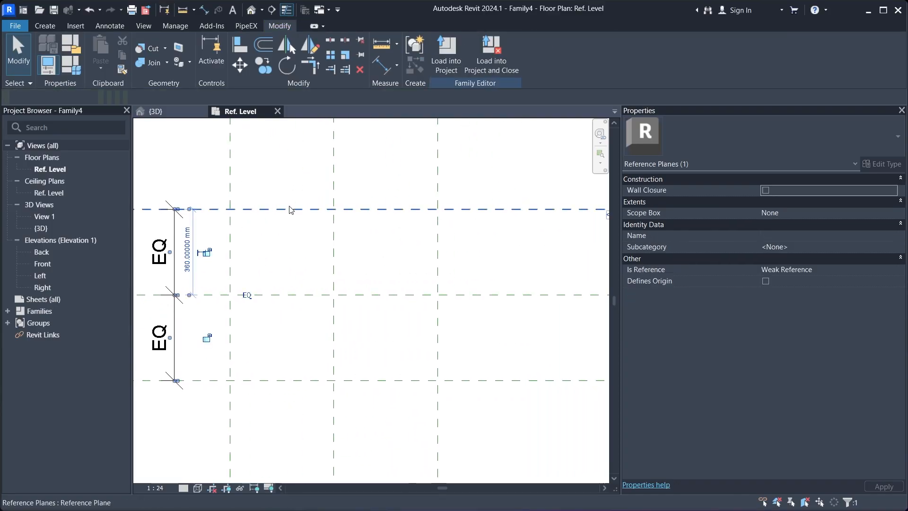
click(308, 260)
scroll(314, 262, down, 3)
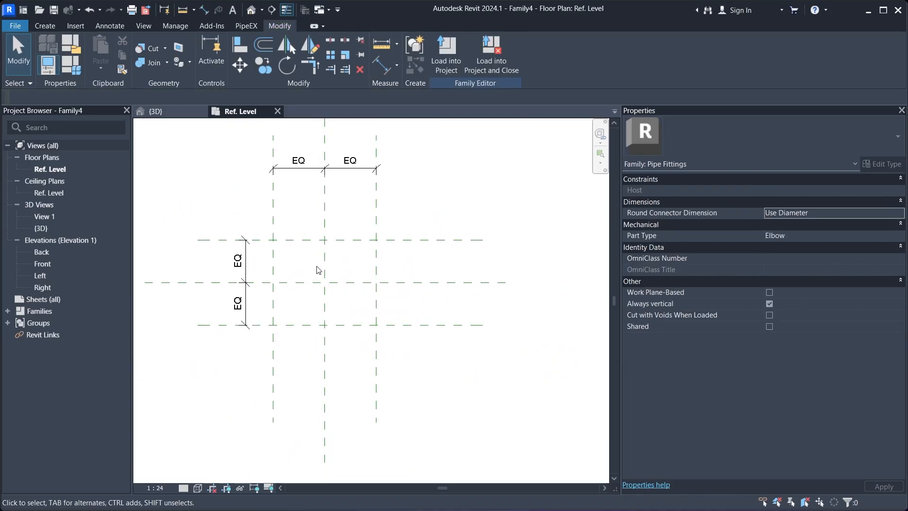
- Add an aligned dimension between the two outer vertical reference planes, placed above the equality dimension
click(110, 26)
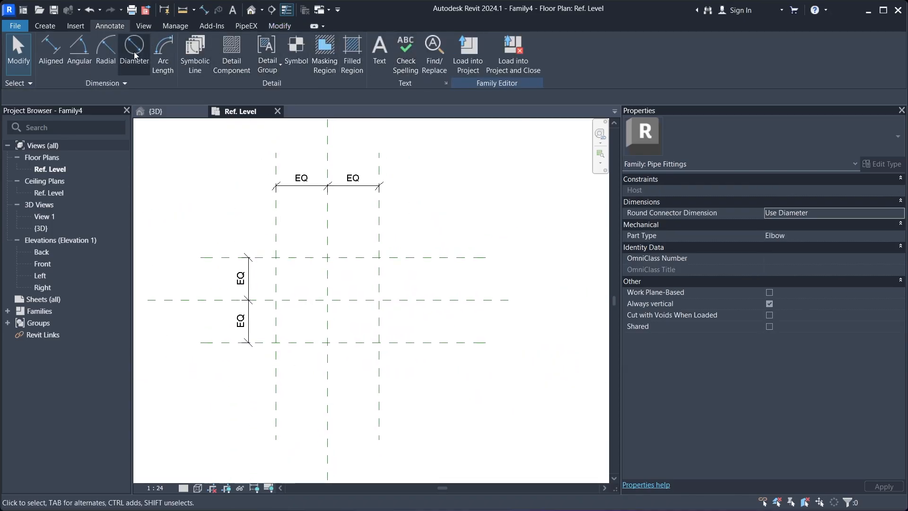
click(50, 49)
click(275, 164)
click(379, 159)
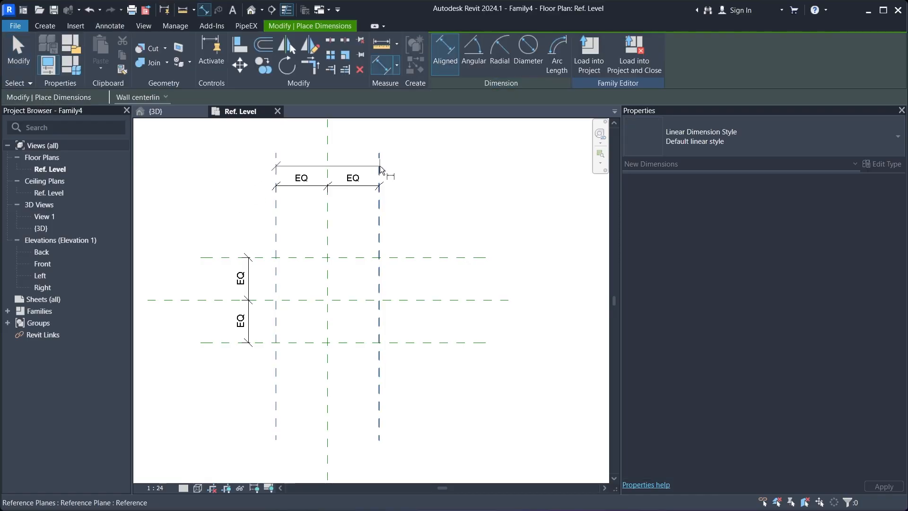
click(395, 142)
- Add an aligned dimension between the upper and lower horizontal reference planes, placed outside the equality dimension
click(210, 257)
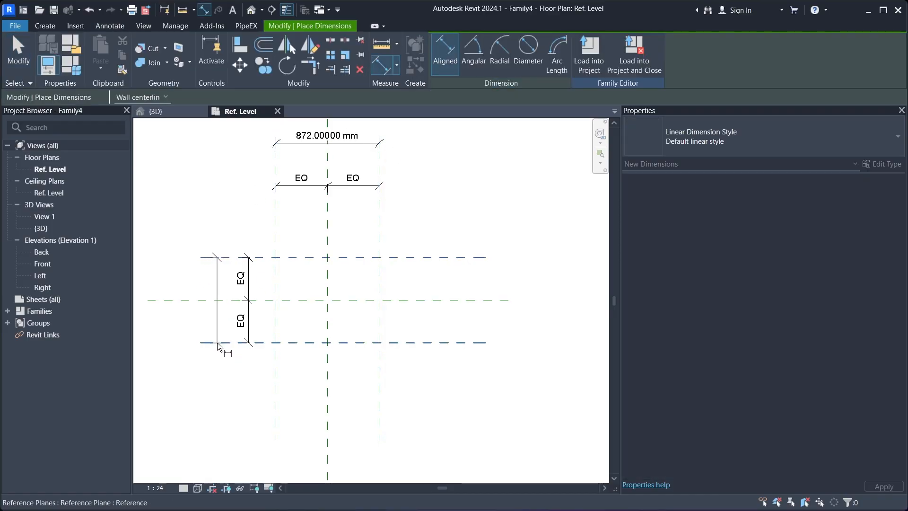
click(217, 342)
click(189, 365)
scroll(173, 358, up, 2)
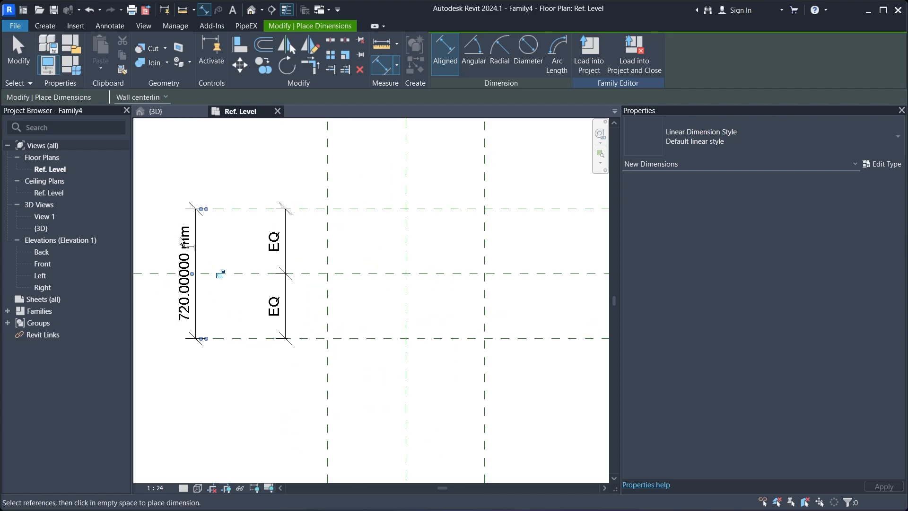
key(Escape)
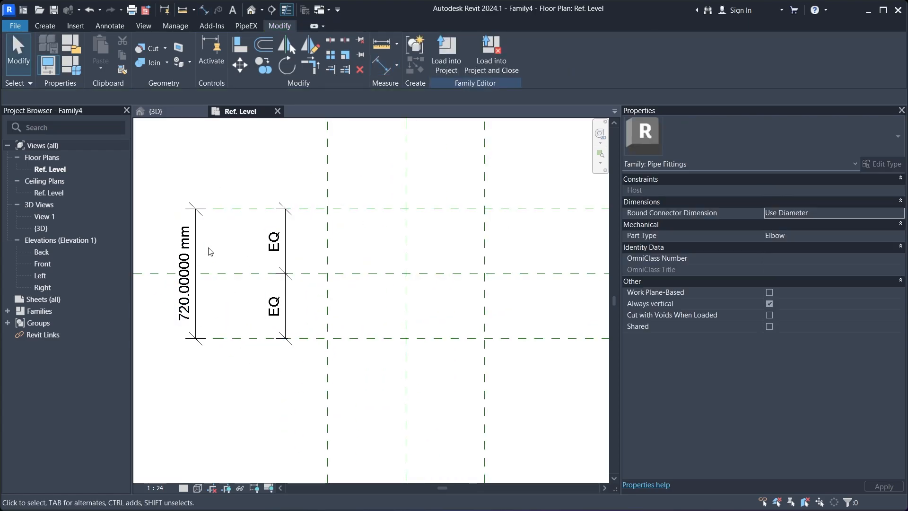
- Label the overall dimension between the outer horizontal planes with a new family instance parameter named D1
click(200, 311)
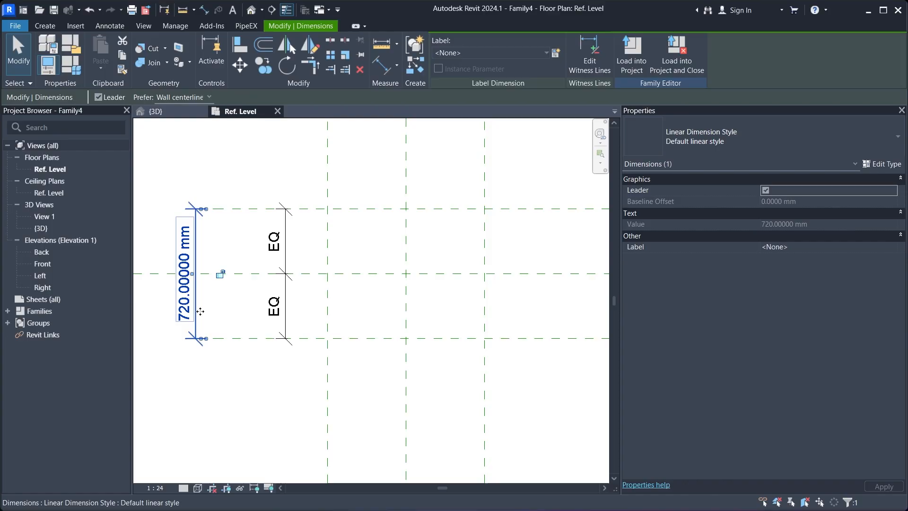
click(555, 52)
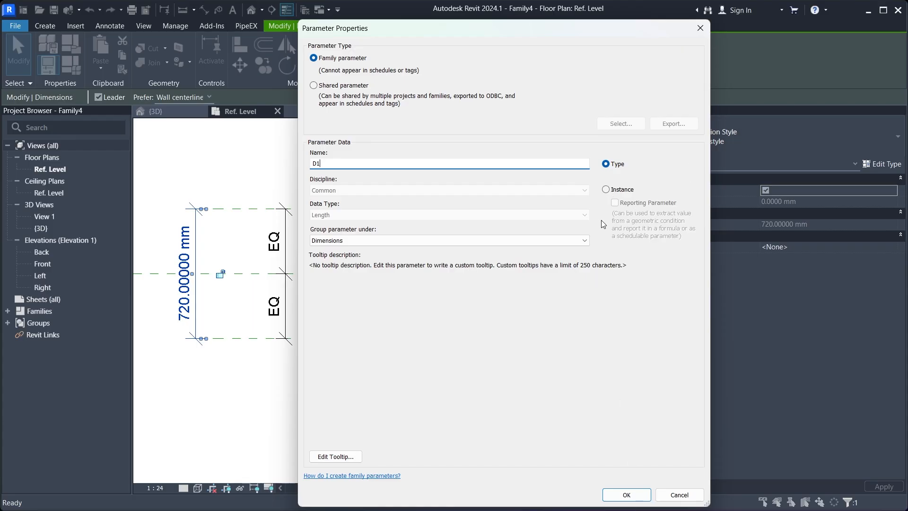
click(607, 189)
click(628, 498)
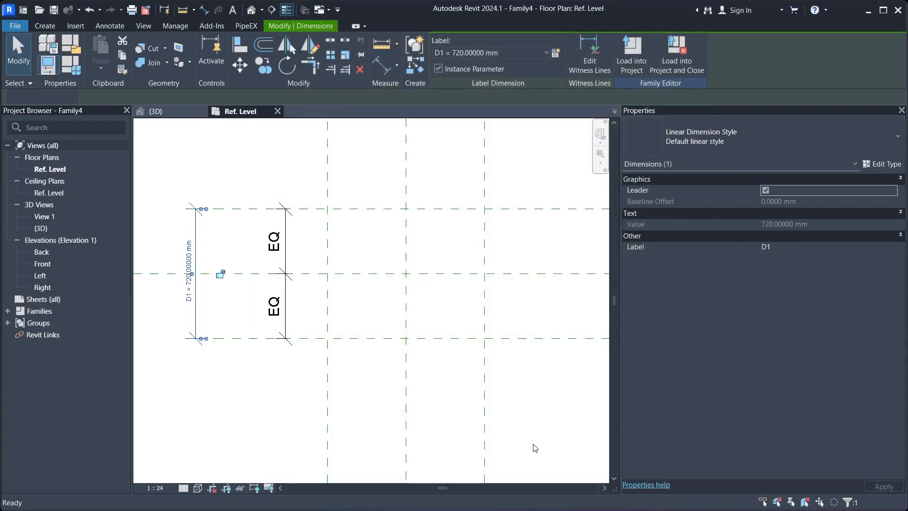
click(520, 439)
- Start a new shared parameter as the label for the overall dimension between the outer vertical planes and open the shared parameter selection
scroll(276, 383, down, 2)
middle_drag(363, 199, 372, 232)
scroll(367, 198, up, 1)
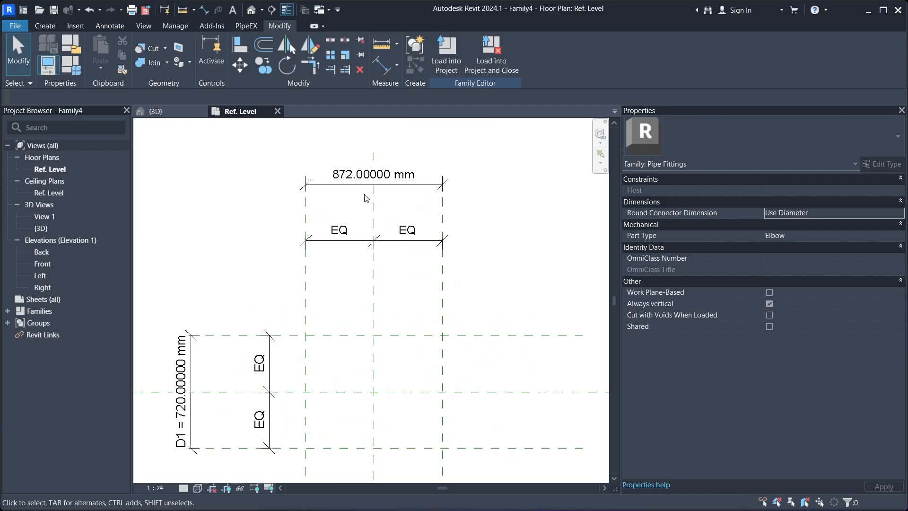
click(367, 185)
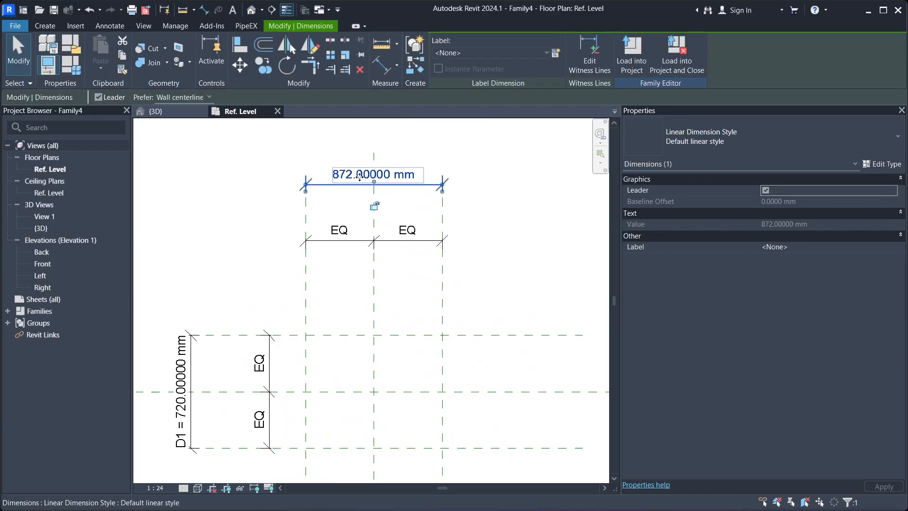
click(514, 53)
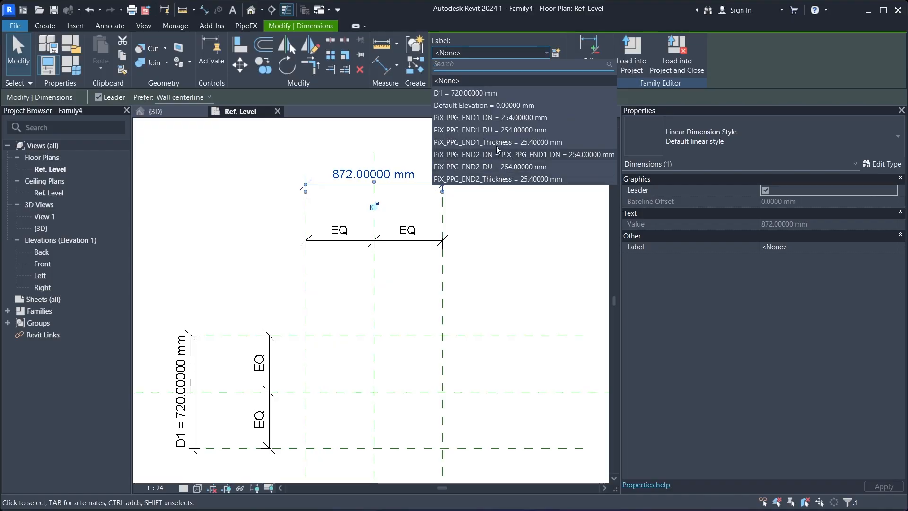
click(556, 53)
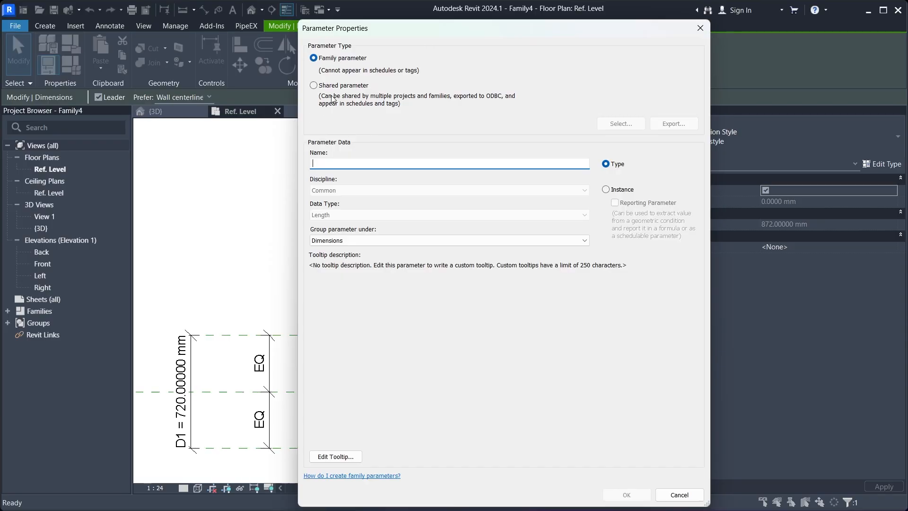
click(313, 86)
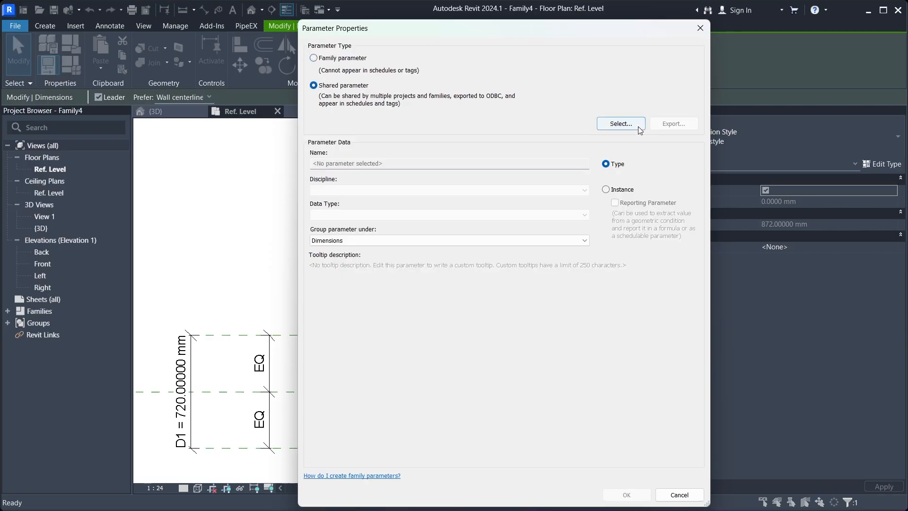
click(638, 127)
drag(552, 142, 419, 138)
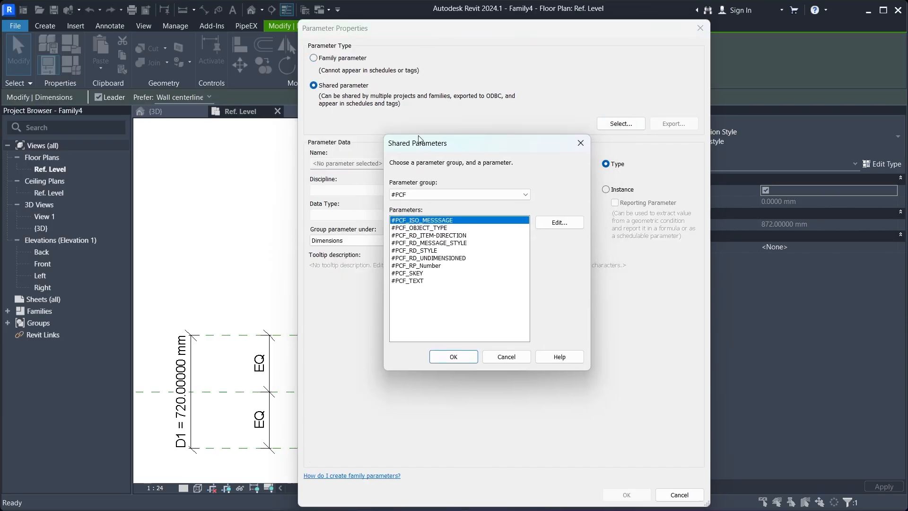
- Choose PiX_PPG_Length from the PiX_PPG_GEOMETRY group and apply it to the dimension as an instance parameter
click(438, 195)
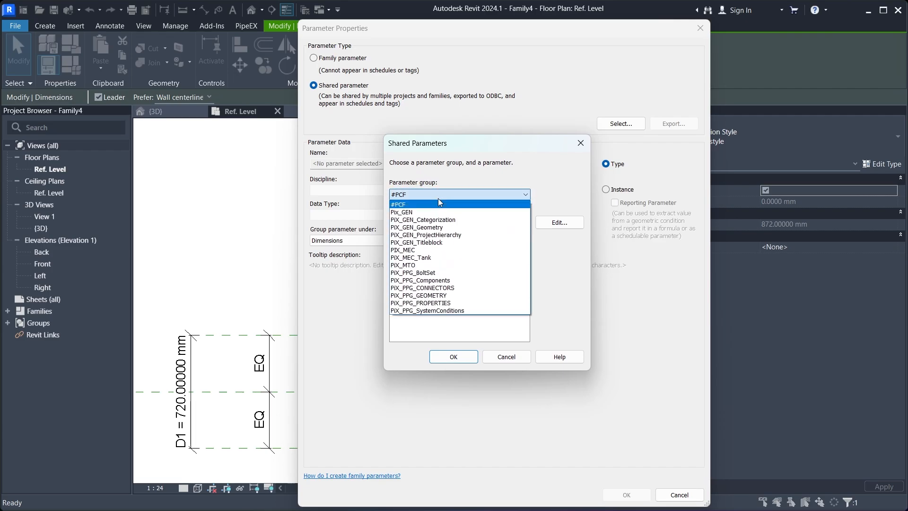
click(444, 296)
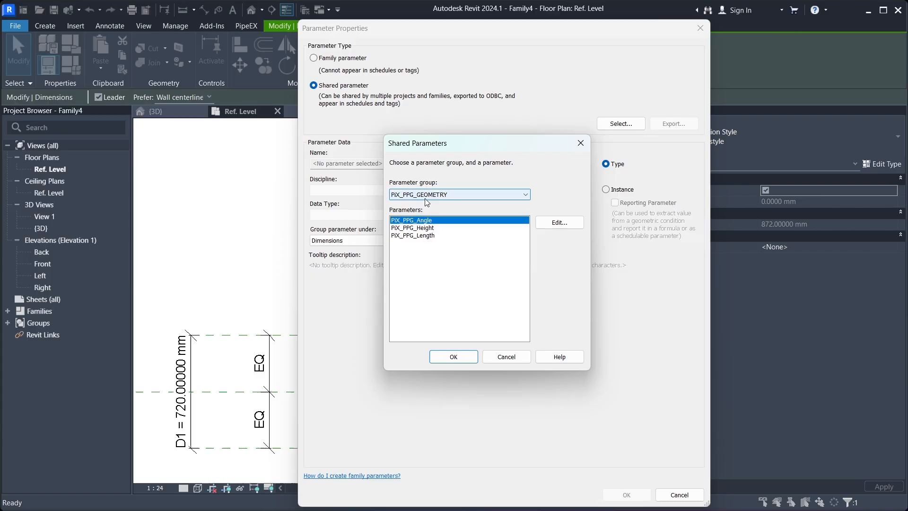
click(434, 235)
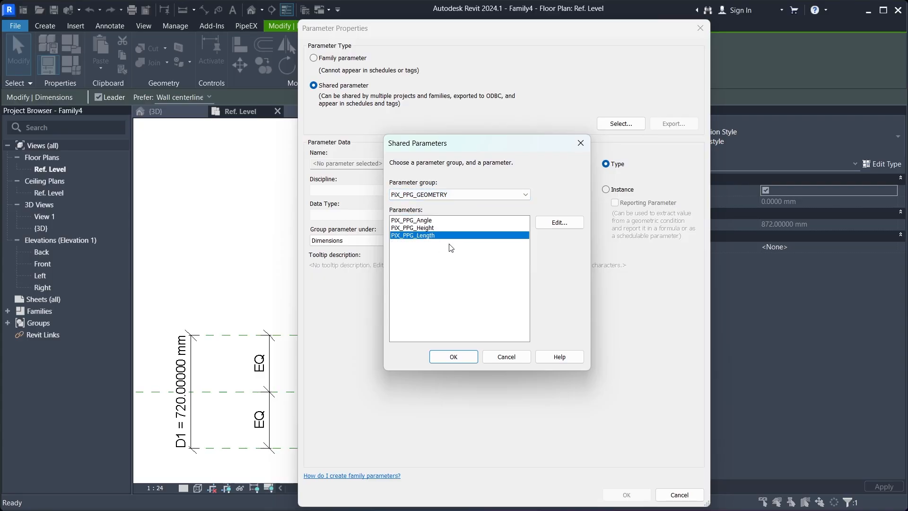
click(468, 360)
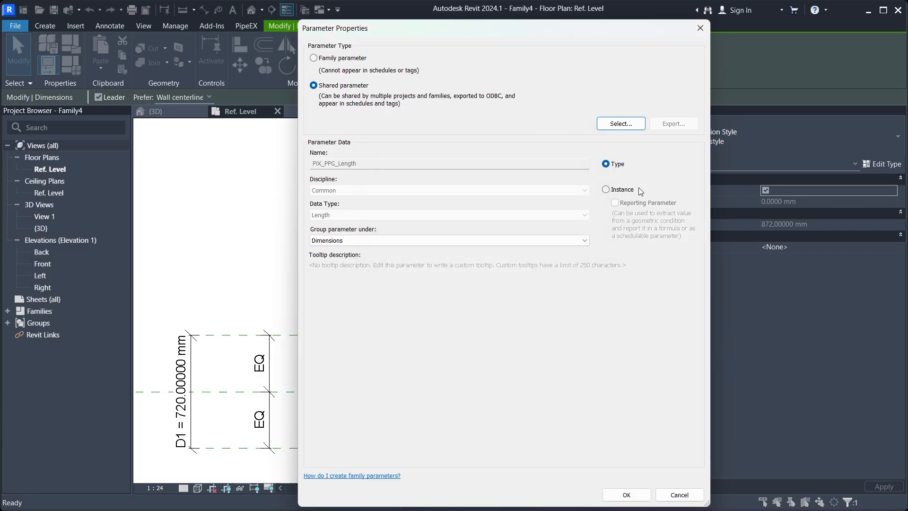
click(622, 189)
click(626, 494)
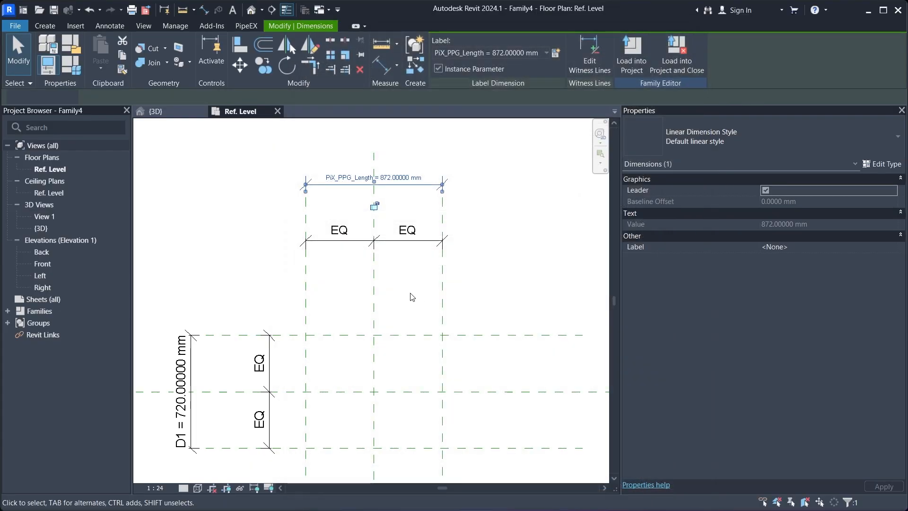
click(402, 231)
- Draw a vertical reference plane about 121 mm inside the left vertical plane, crossing all three horizontal planes
scroll(403, 231, down, 2)
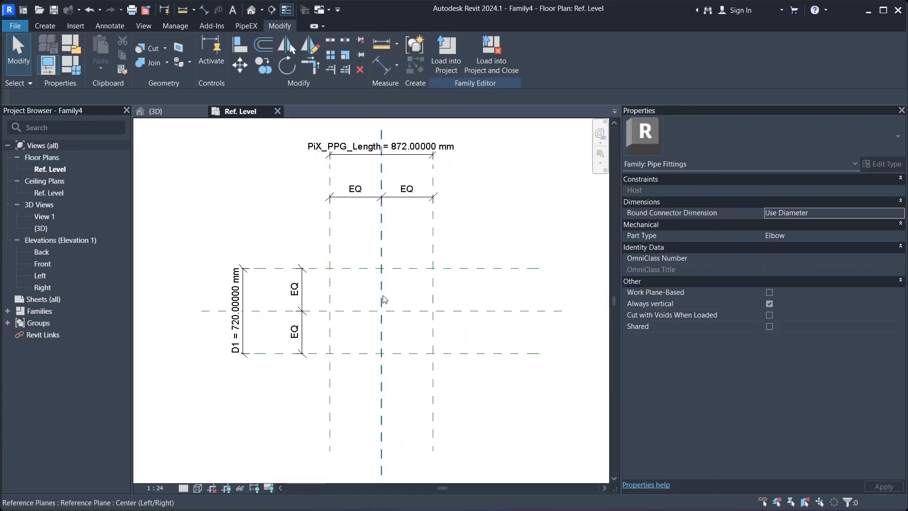
scroll(402, 302, up, 2)
middle_drag(411, 302, 377, 265)
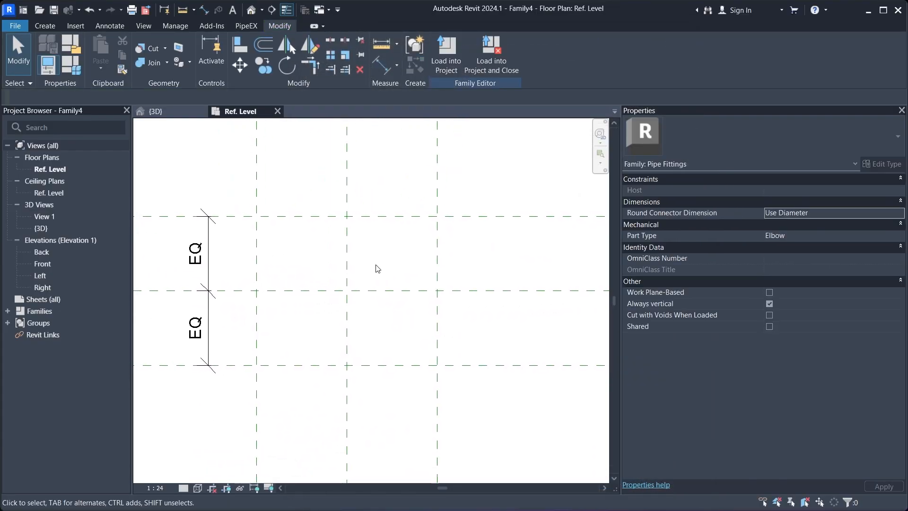
click(54, 28)
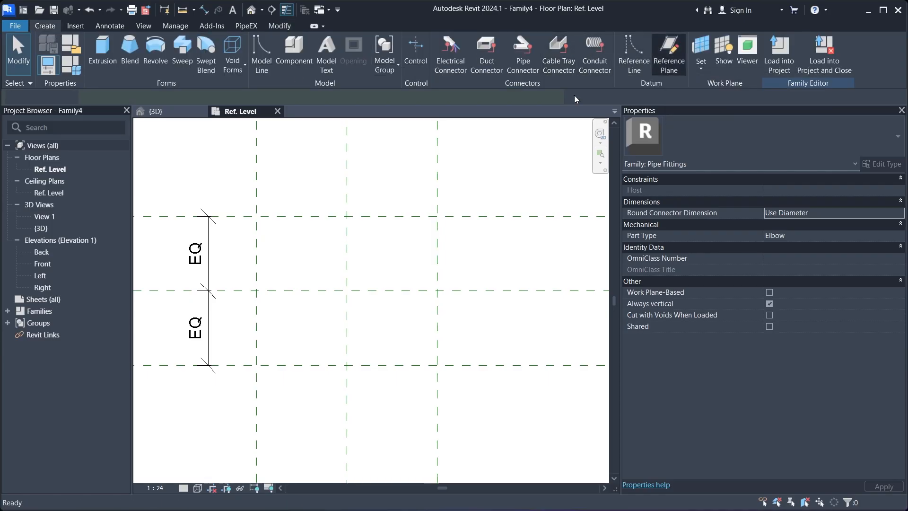
scroll(318, 208, down, 2)
middle_drag(320, 182, 326, 200)
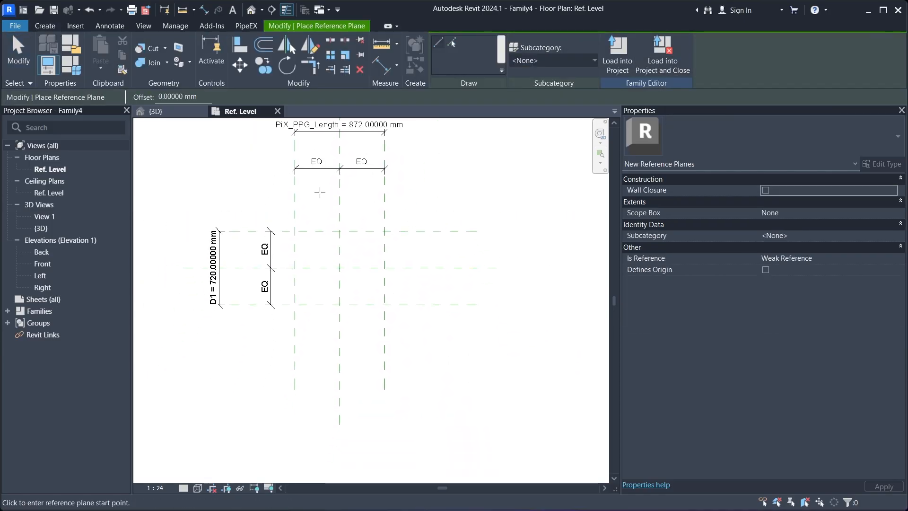
scroll(317, 189, up, 1)
click(307, 181)
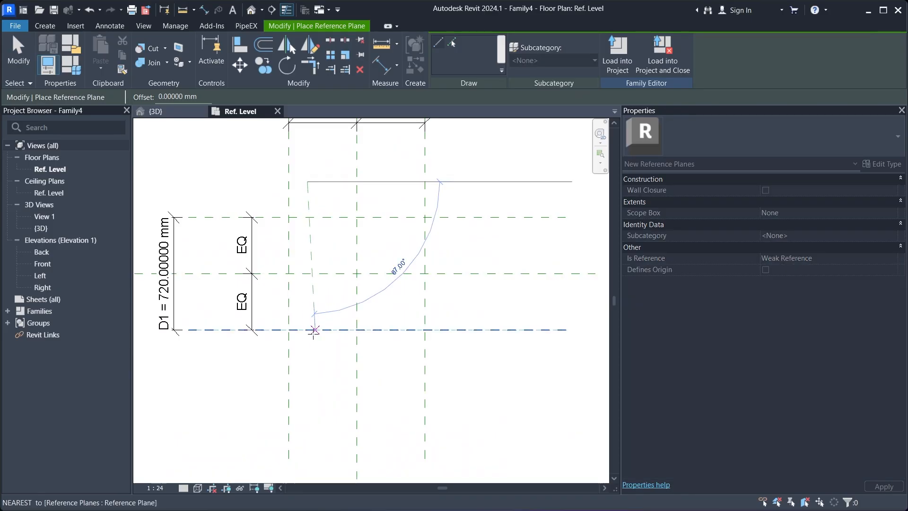
click(308, 350)
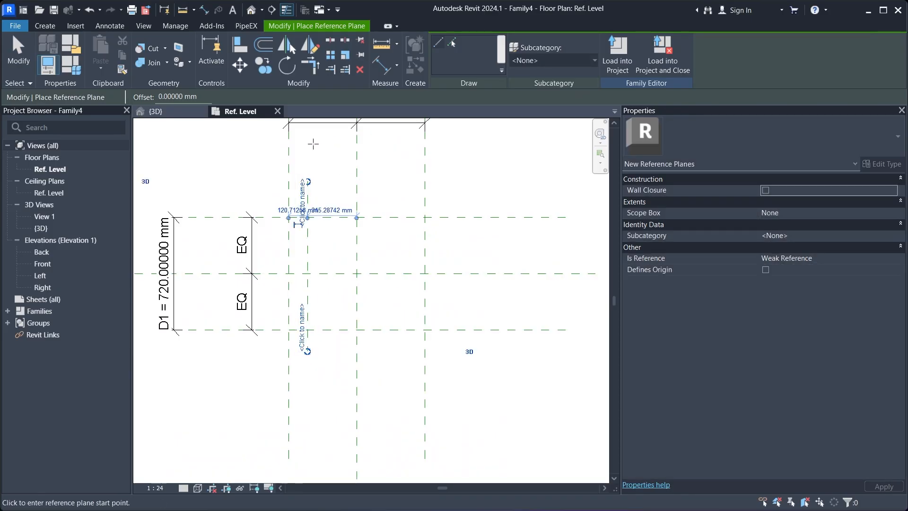
key(Escape)
- Add an aligned dimension between the left vertical reference plane and the short vertical plane just inside it
scroll(305, 199, up, 1)
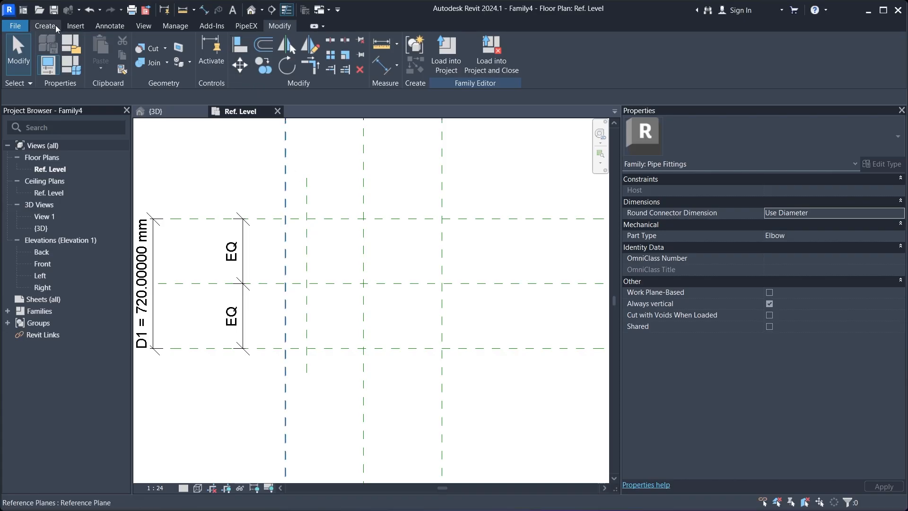
click(110, 25)
click(58, 44)
click(290, 196)
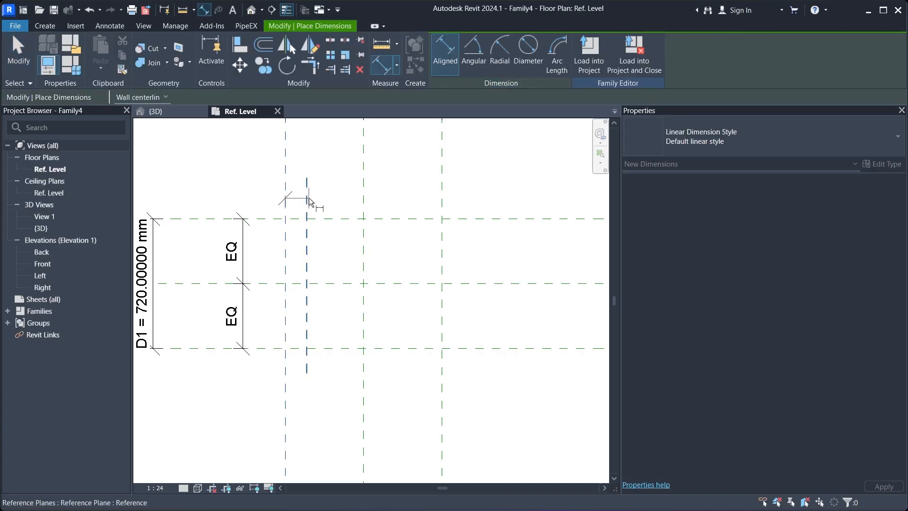
click(307, 195)
click(322, 194)
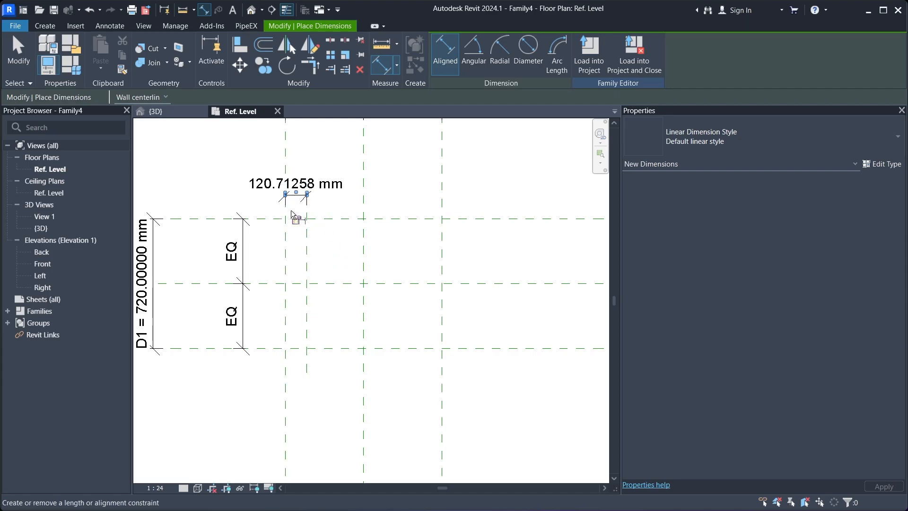
key(Escape)
key(Escape)
click(301, 195)
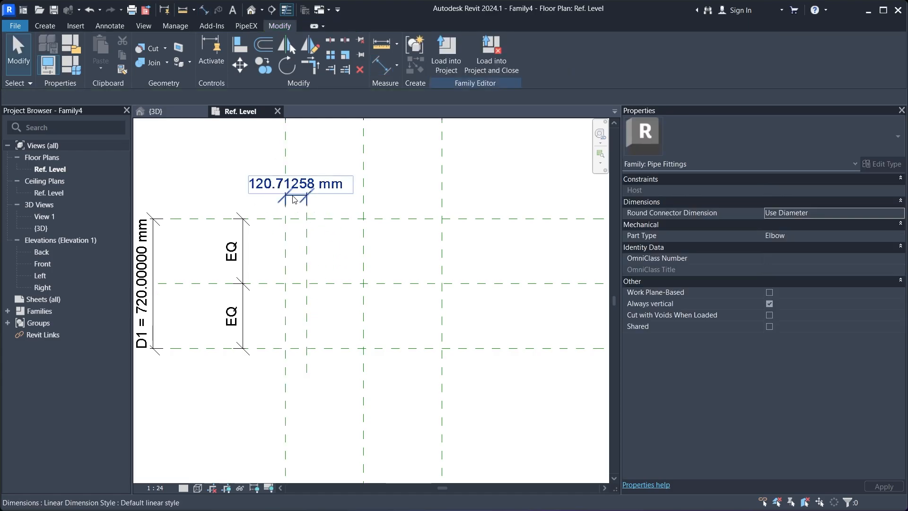
key(Escape)
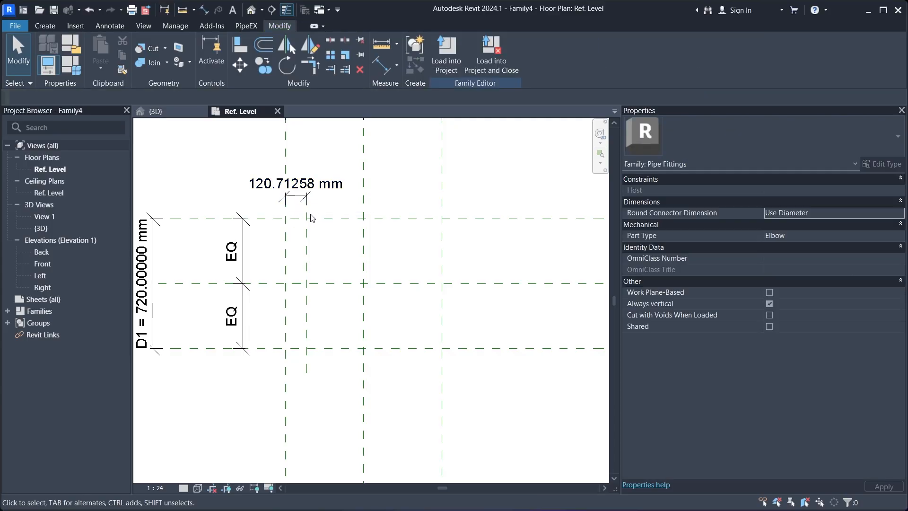
- Set the short vertical reference plane's distance from the left vertical plane to 20 mm
click(307, 246)
click(292, 183)
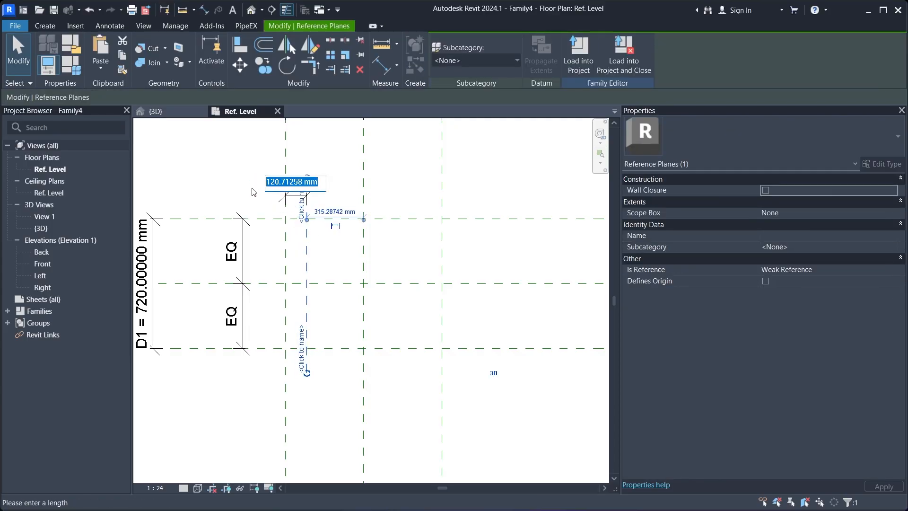
text(20)
key(Return)
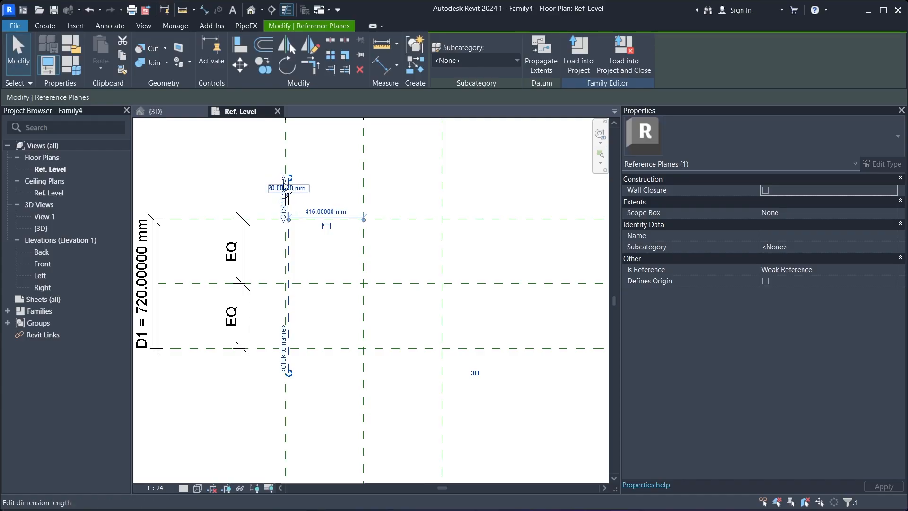
click(308, 240)
- Nudge the left vertical reference plane toward the center until it is 256 mm from the center plane
click(285, 152)
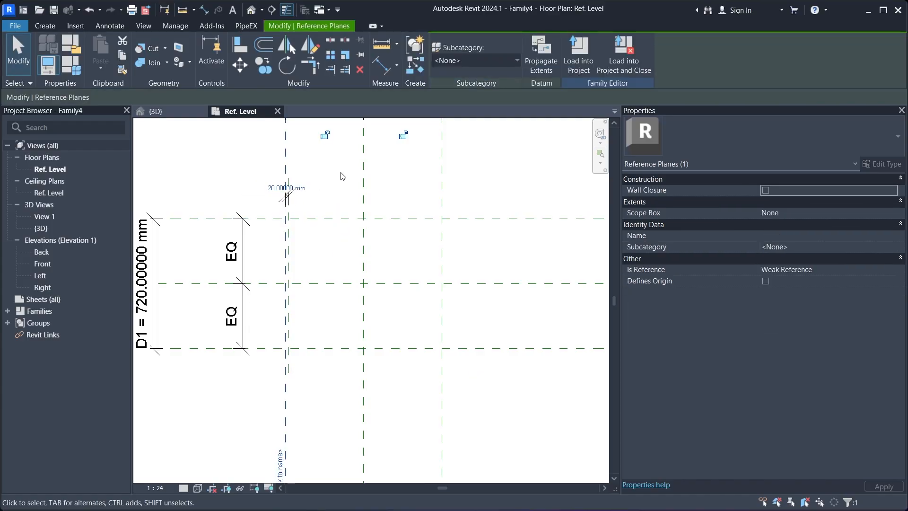
key(Right)
key(Right)
key(Right)
key(Right)
key(Right)
key(Right)
key(Right)
key(Right)
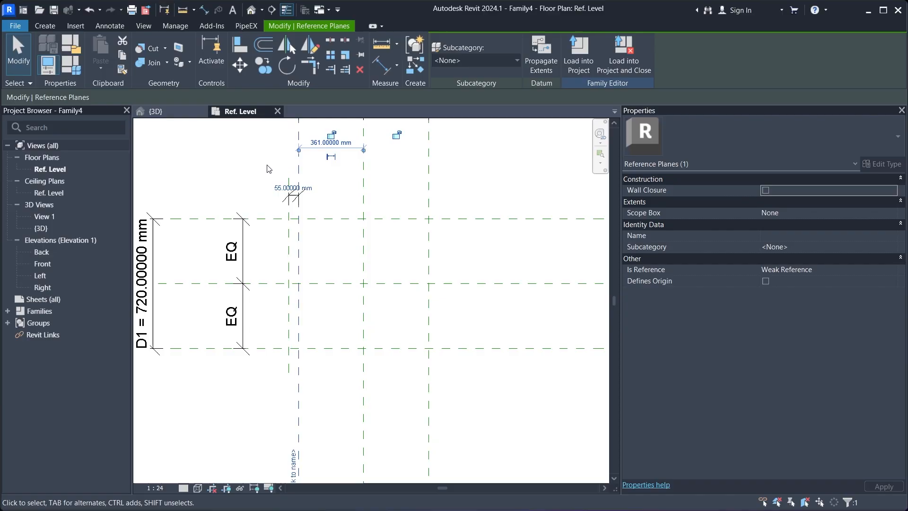
key(Right)
key(Right)
key(Right)
key(Right)
key(Right)
key(Right)
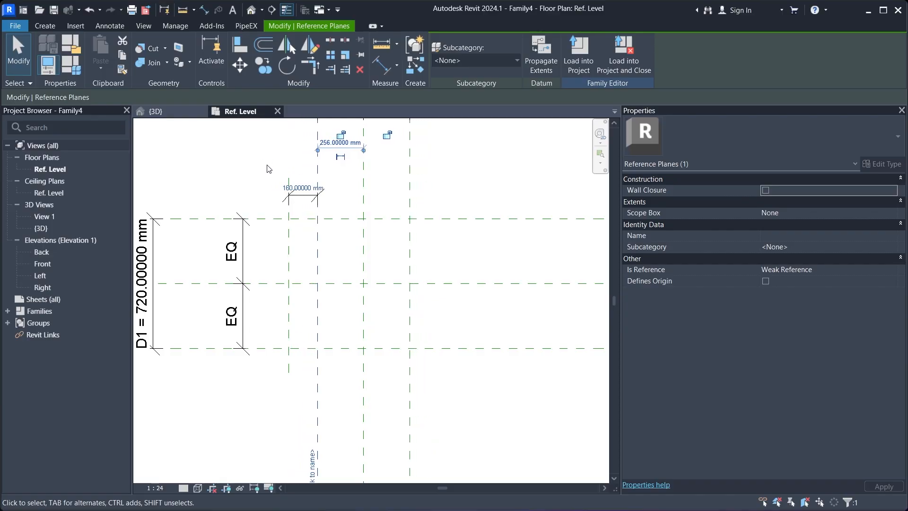
- Nudge the left vertical reference plane to 241 mm from the center plane, and nudge the short vertical plane to 20 mm inside it
key(Right)
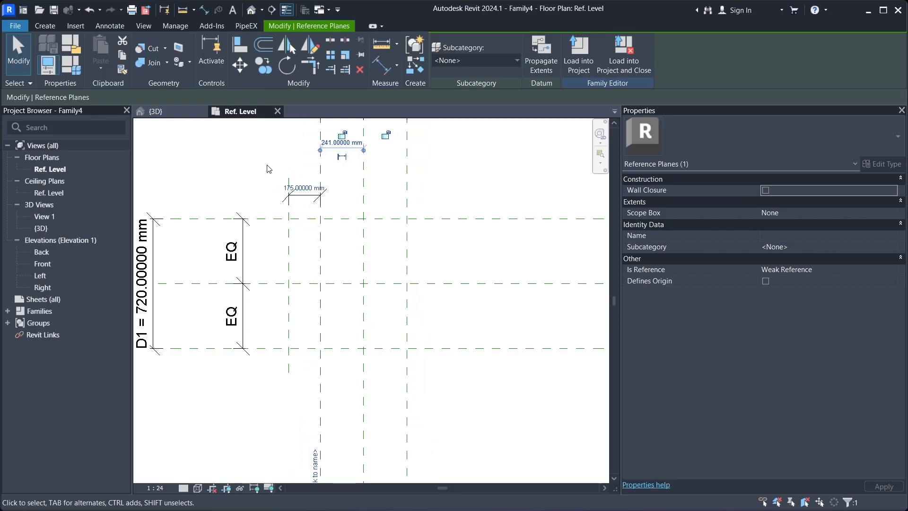
click(290, 235)
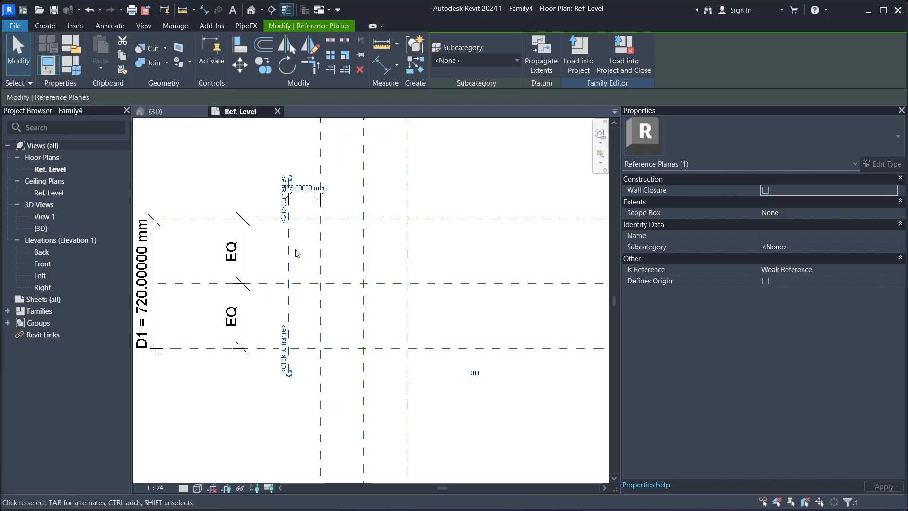
key(Right)
key(Right)
key(Right)
key(Right)
key(Right)
key(Right)
key(Right)
key(Right)
key(Right)
key(Right)
key(Right)
key(Right)
key(Right)
key(Right)
key(Right)
key(Right)
key(Right)
key(Right)
key(Right)
key(Right)
key(Right)
key(Right)
key(Right)
key(Right)
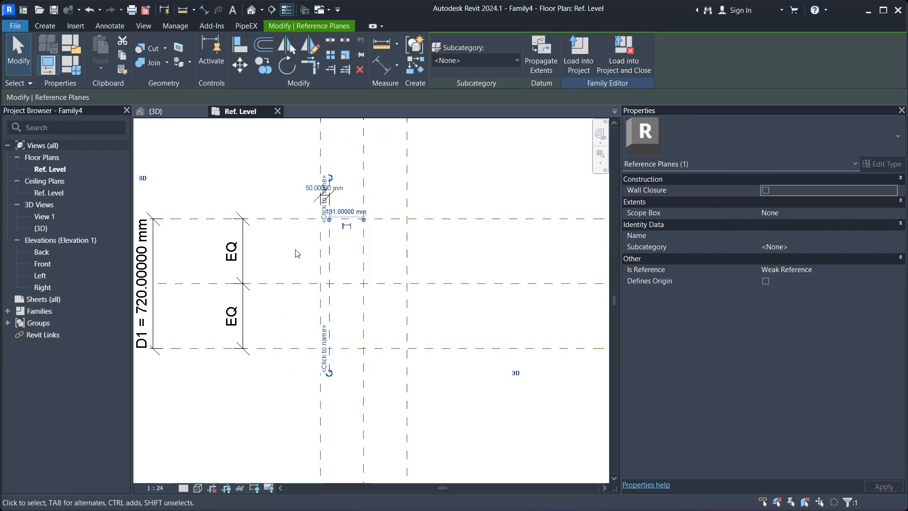
scroll(295, 250, up, 6)
middle_drag(397, 196, 360, 287)
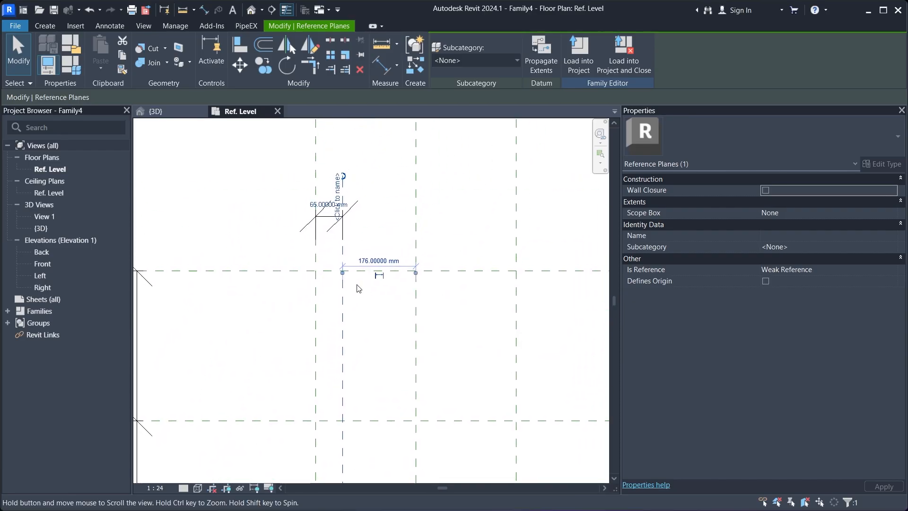
scroll(348, 239, up, 1)
key(Left)
key(Left)
key(Left)
key(Left)
key(Left)
key(Left)
key(Left)
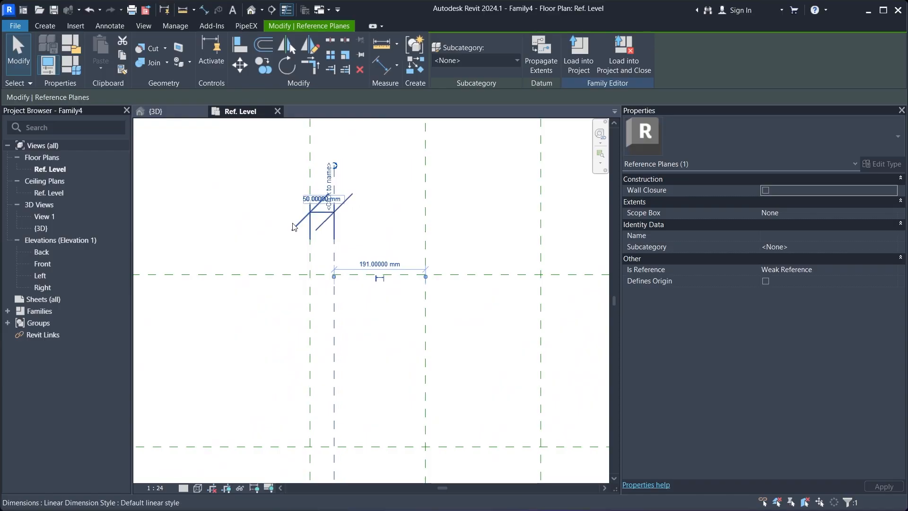
key(Left)
key(Left)
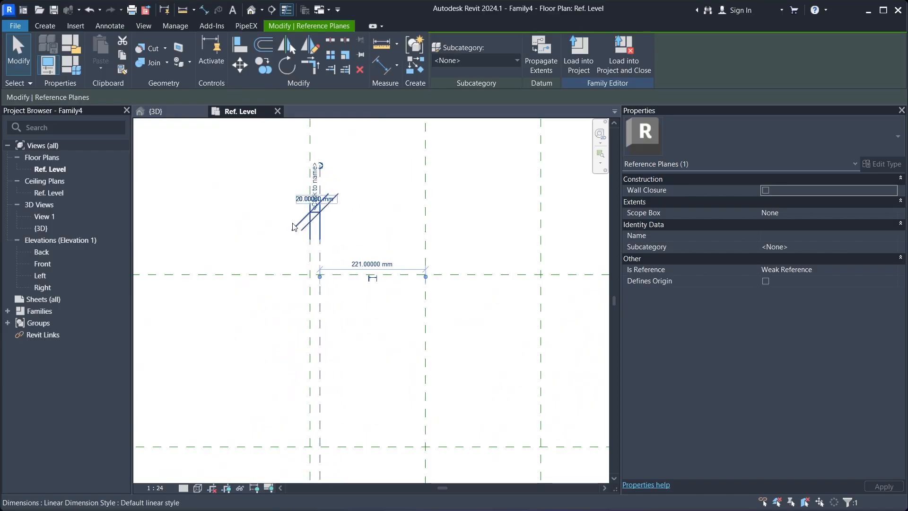
click(354, 219)
click(314, 212)
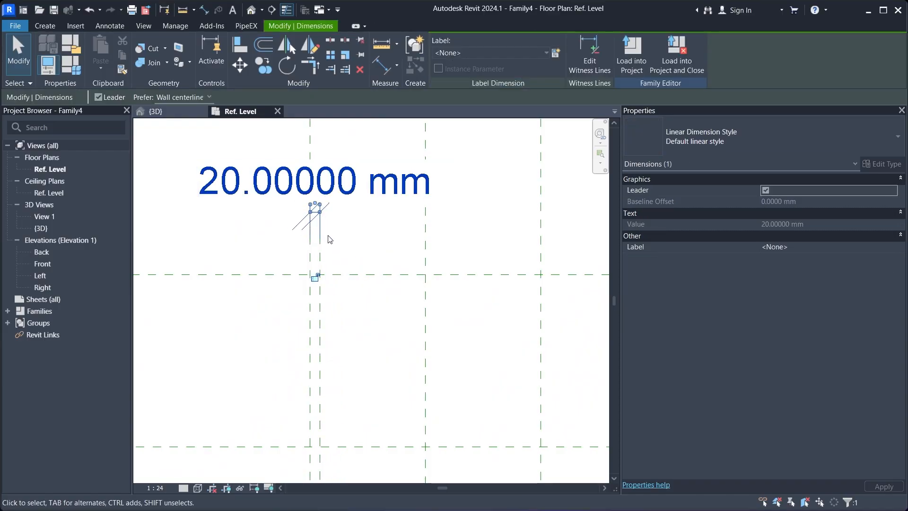
click(355, 247)
scroll(298, 227, down, 3)
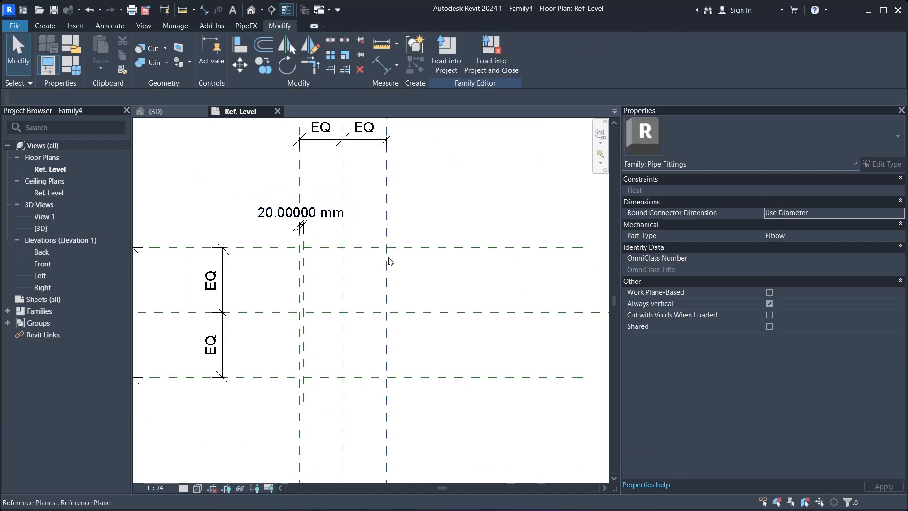
scroll(299, 226, up, 2)
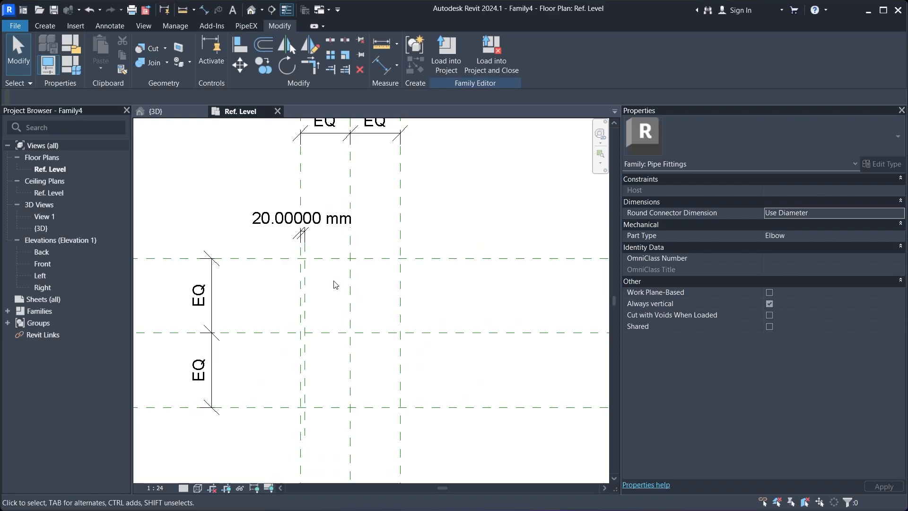
middle_drag(336, 288, 322, 313)
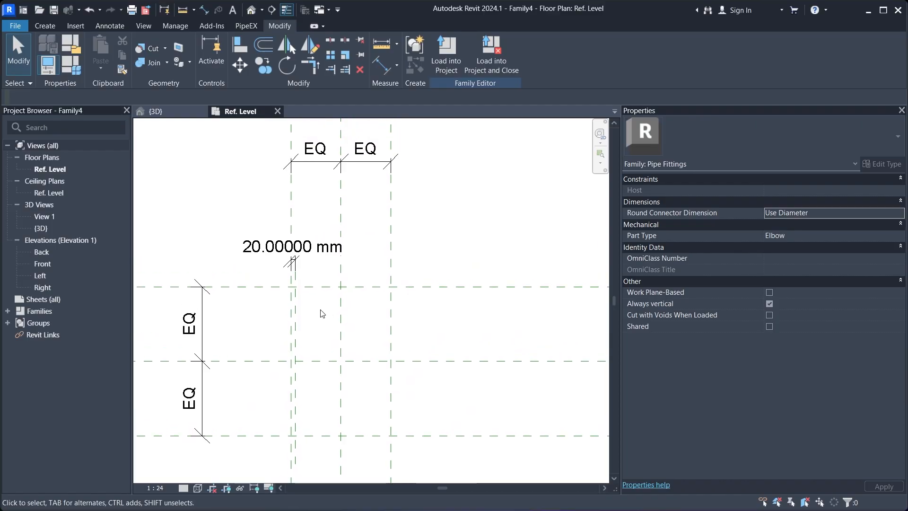
- Import bellow.csv as a lookup table in the family types
click(78, 69)
drag(625, 84, 300, 71)
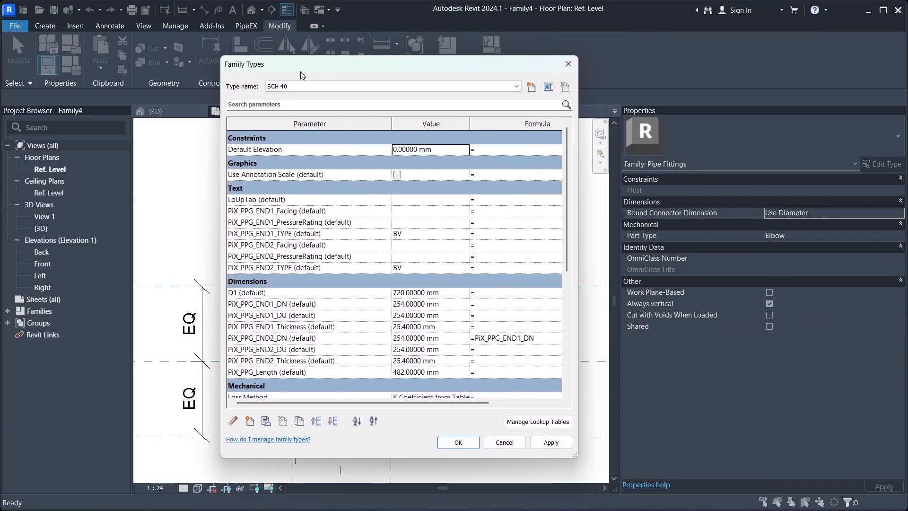
click(538, 421)
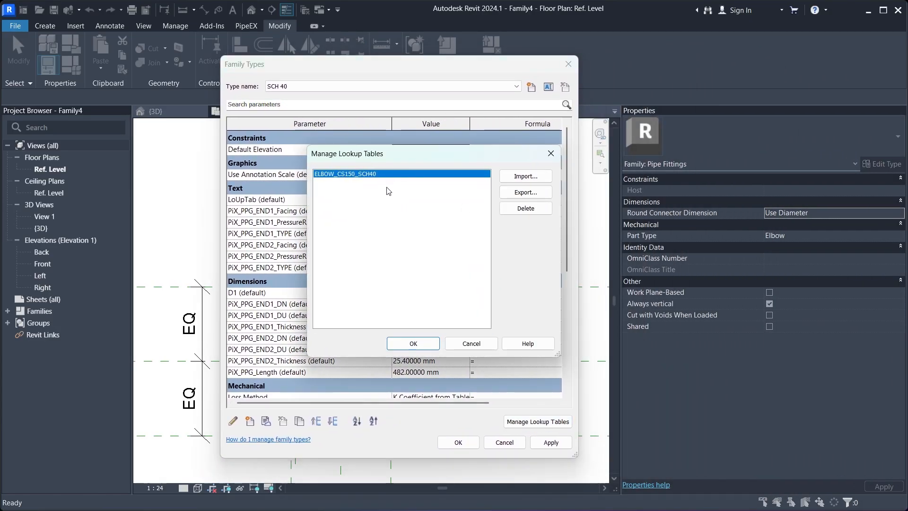
click(525, 176)
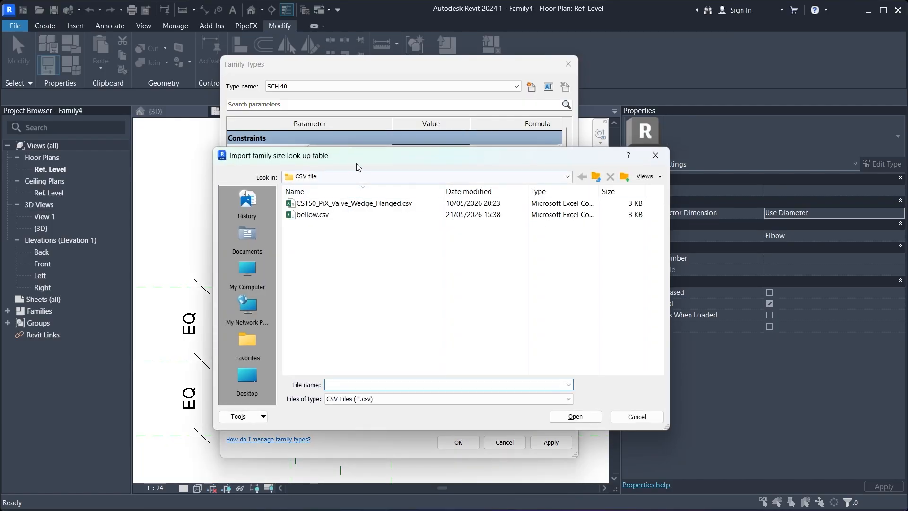
click(322, 215)
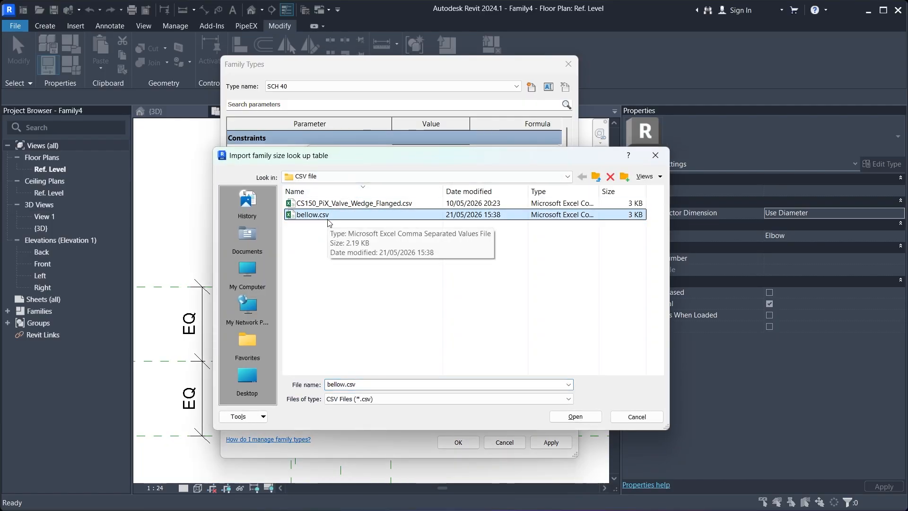
click(574, 416)
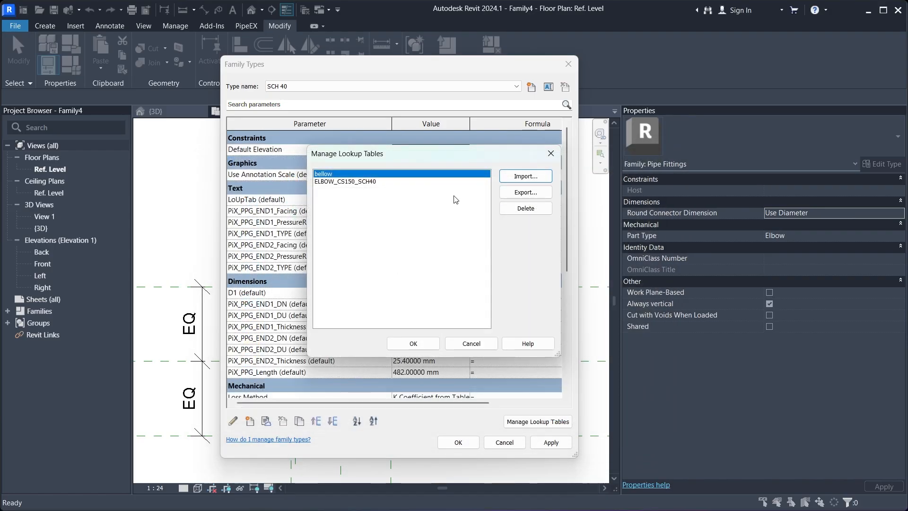
click(412, 343)
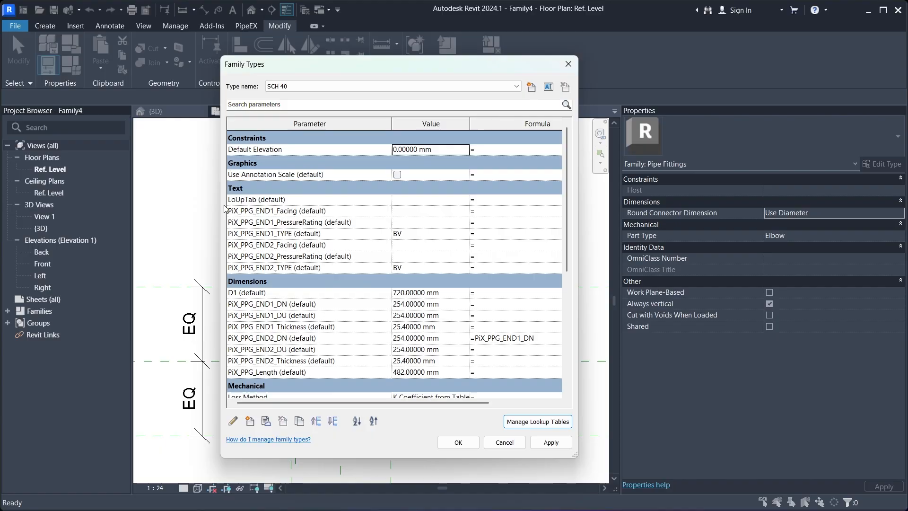
- Set the formula of the LoUpTab parameter to "bellow" and accept the family type changes
click(510, 202)
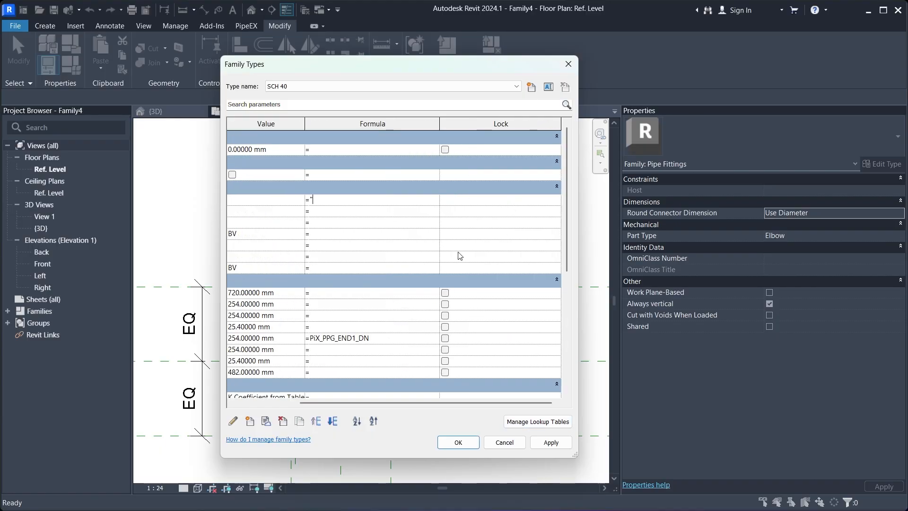
text("bellow")
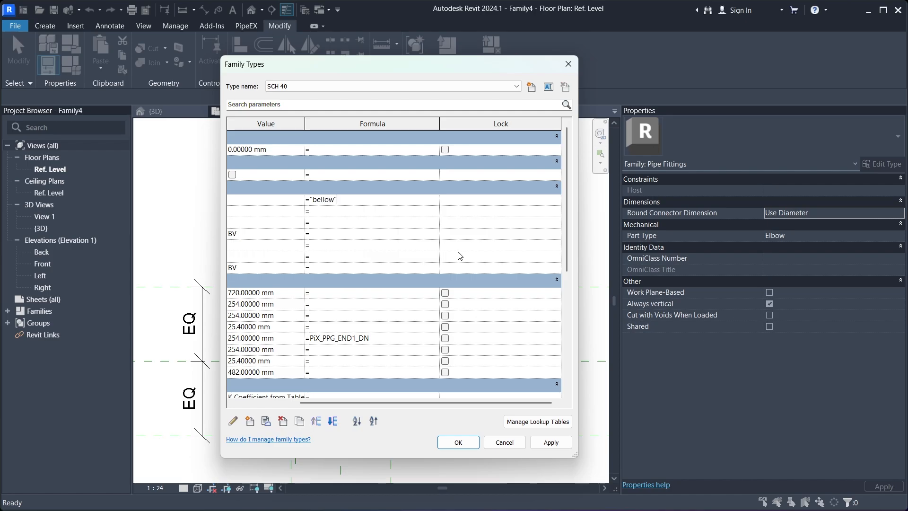
click(280, 305)
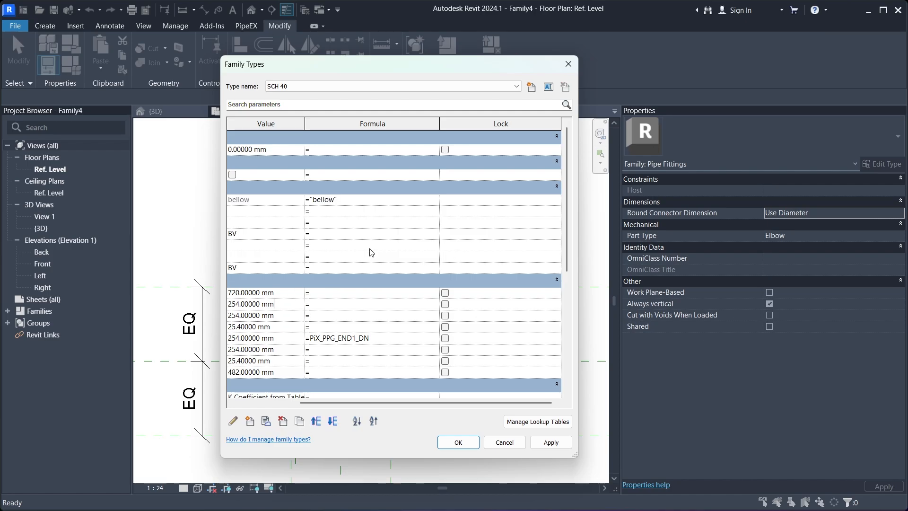
drag(424, 401, 359, 401)
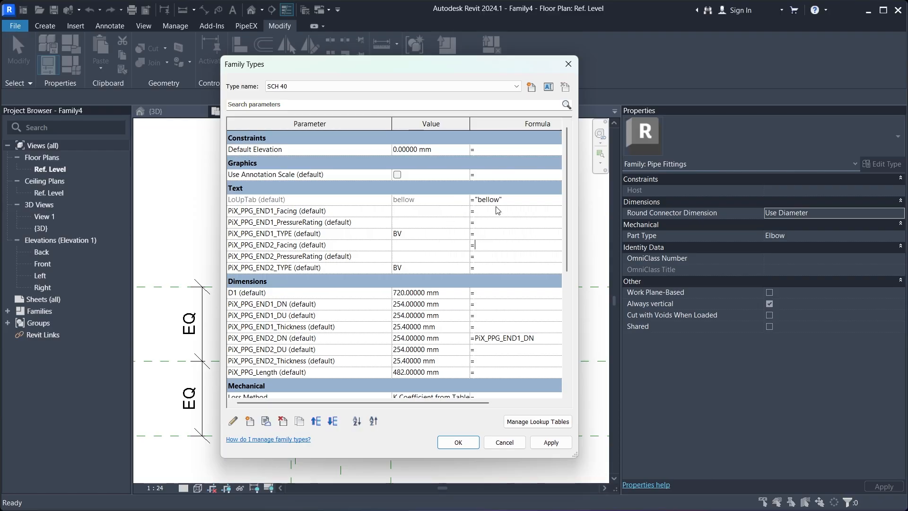
scroll(482, 273, down, 1)
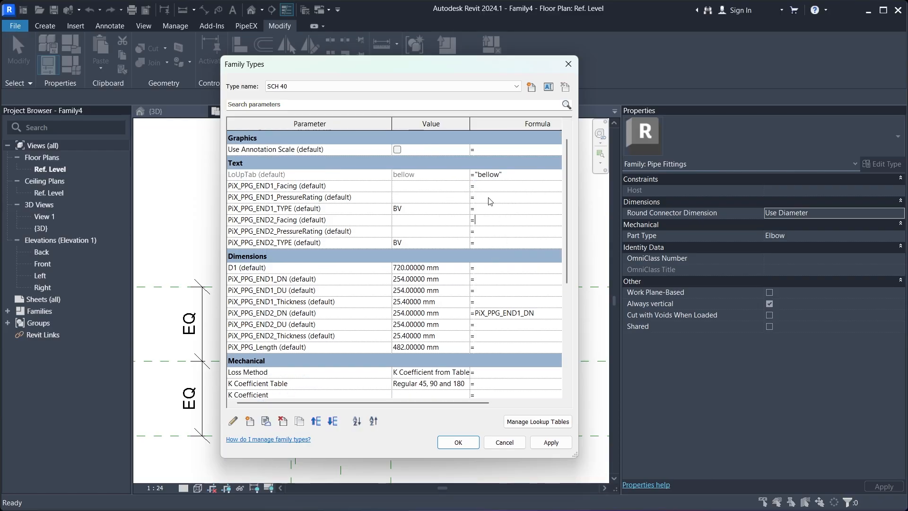
scroll(490, 201, down, 1)
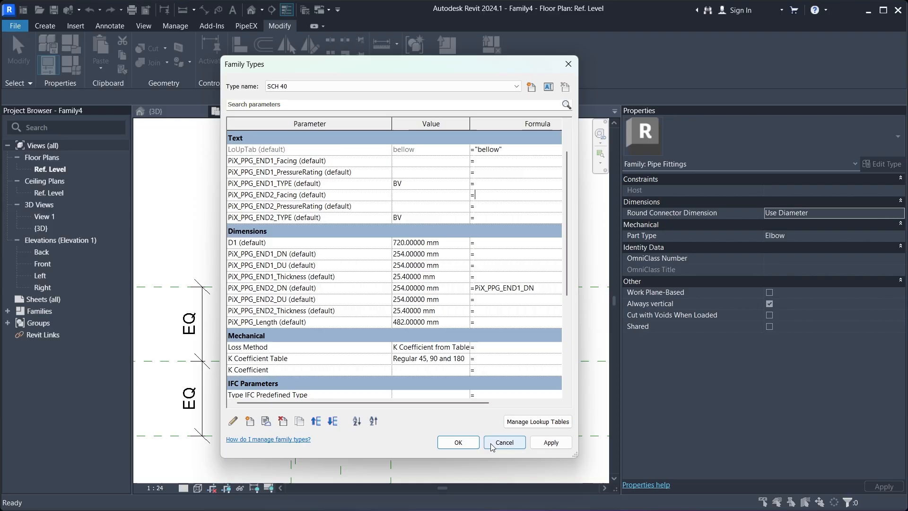
click(458, 442)
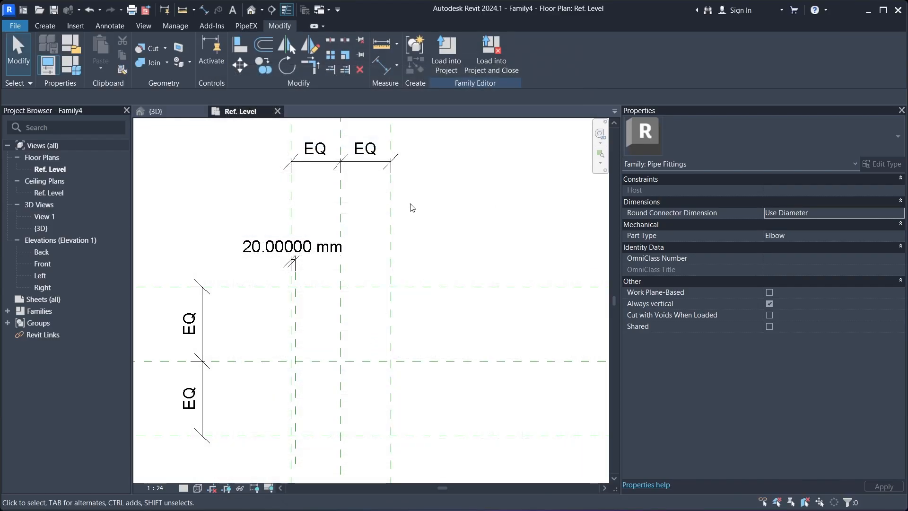
- Give the #PCF_SKEY parameter the formula size_lookup(LoUpTab, "PCF-SKEY", "error", PiX_PPG_END1_DN, PiX_PPG_END2_DN) and accept the family type changes
click(71, 65)
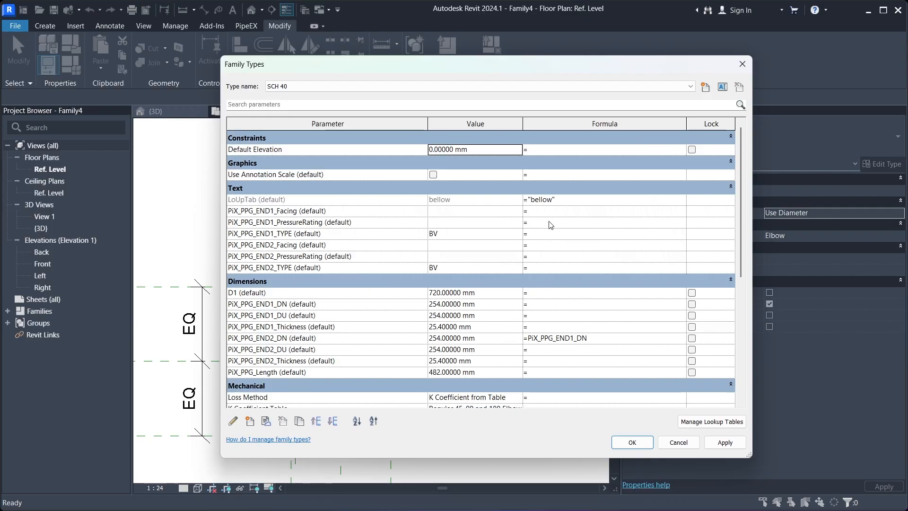
scroll(550, 224, down, 8)
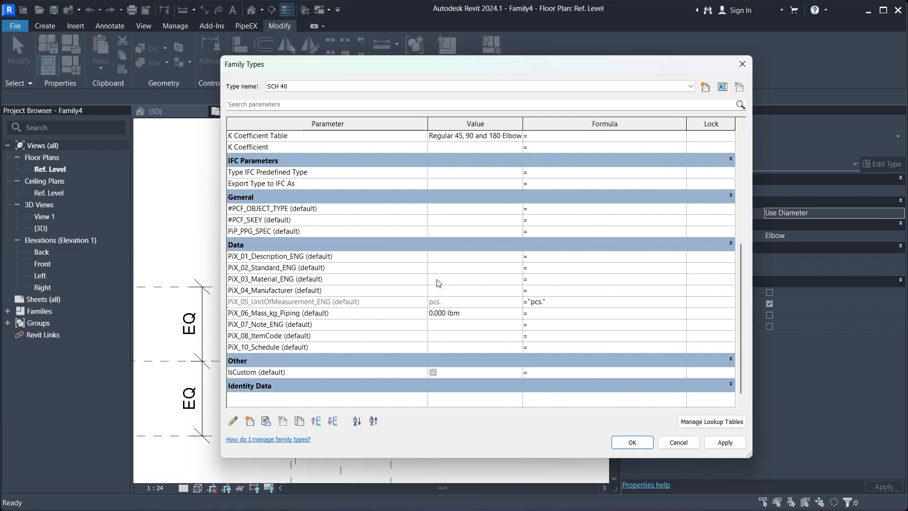
click(553, 220)
key(ctrl+v)
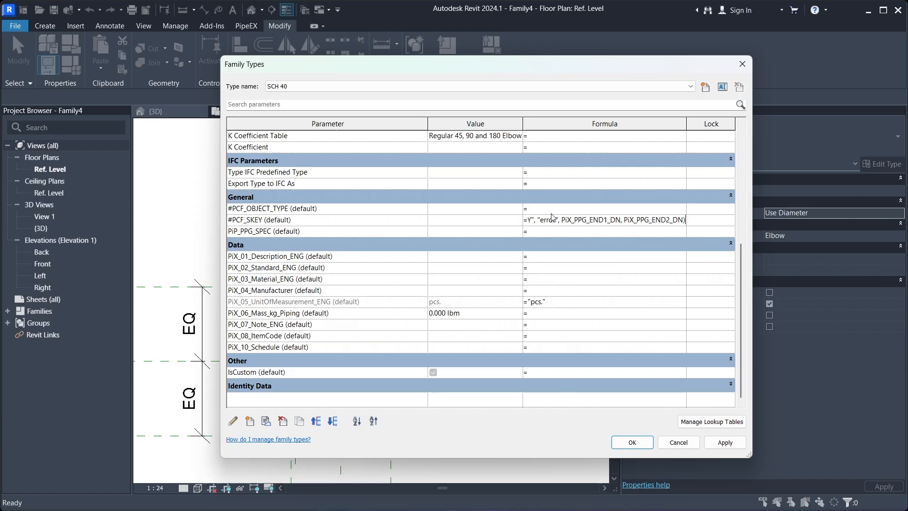
click(546, 231)
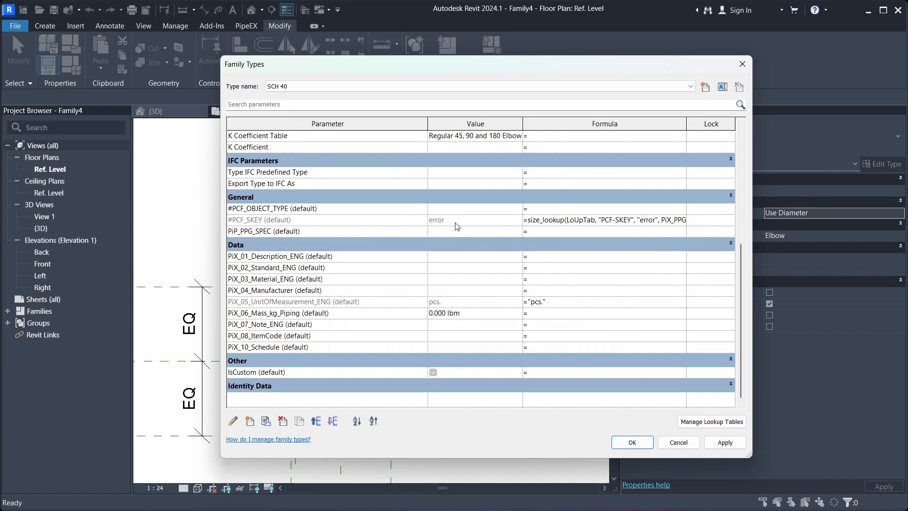
scroll(567, 279, up, 4)
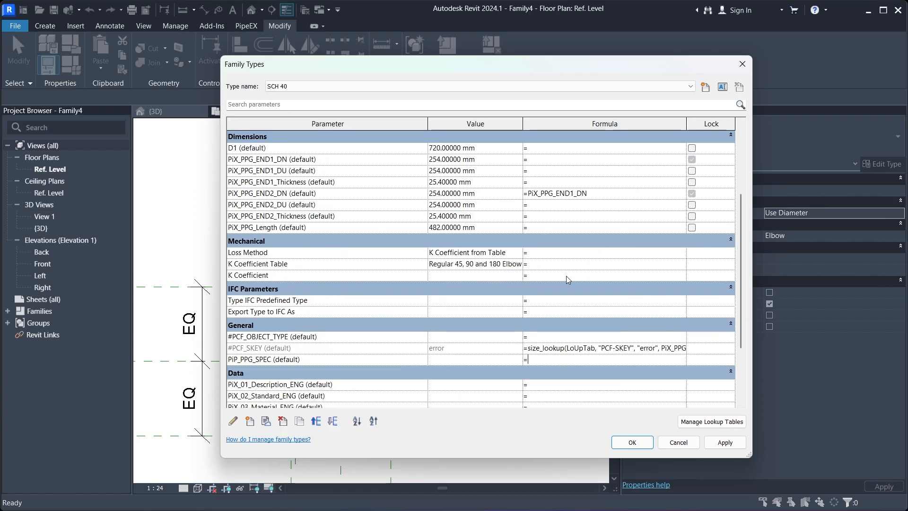
scroll(566, 276, up, 5)
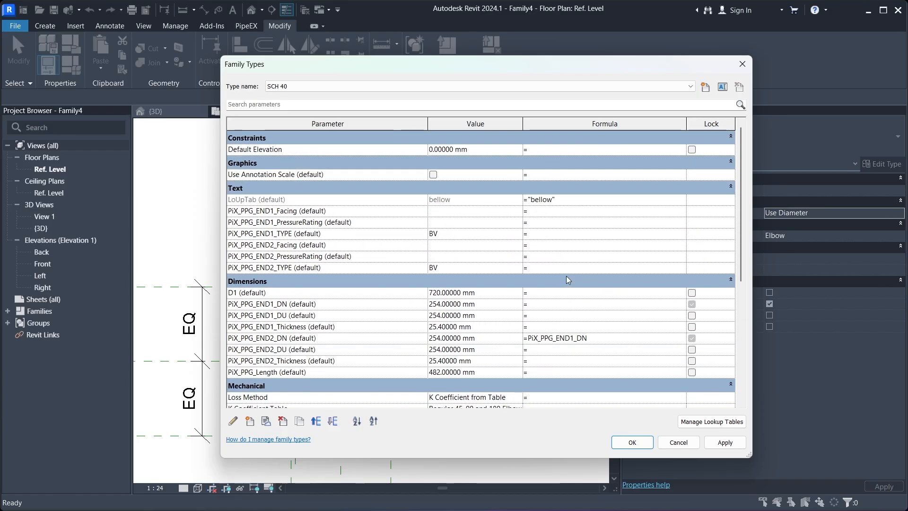
click(346, 190)
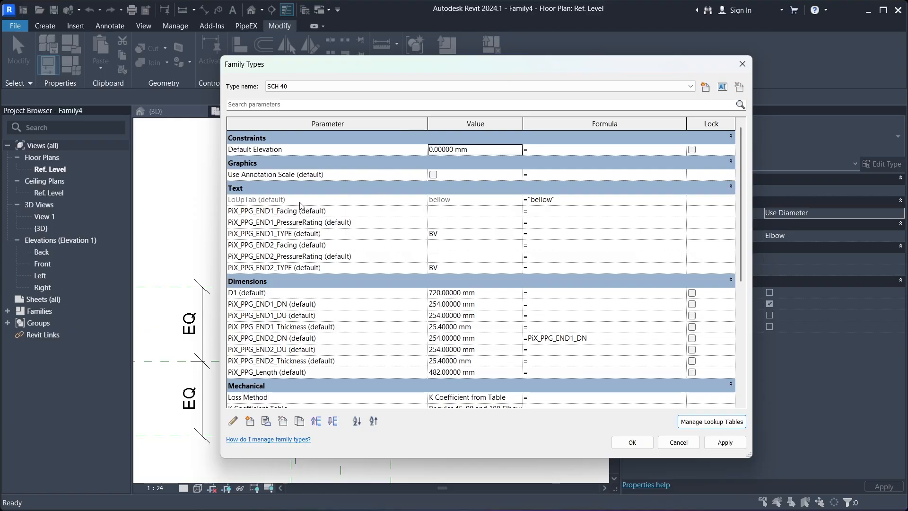
scroll(396, 219, down, 4)
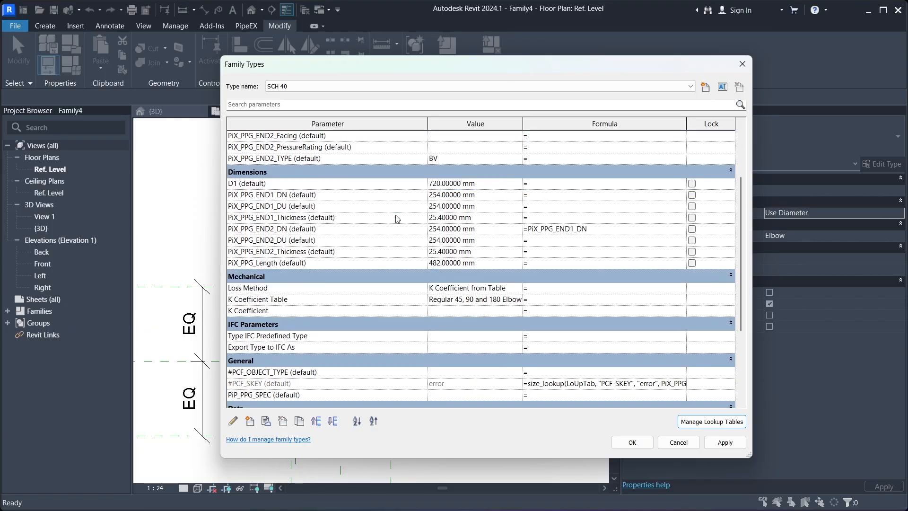
scroll(396, 219, down, 1)
click(566, 218)
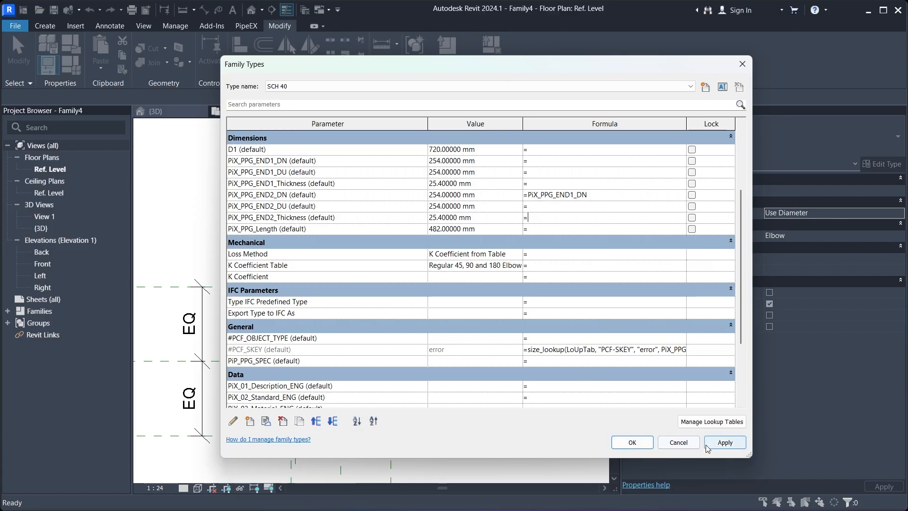
click(639, 439)
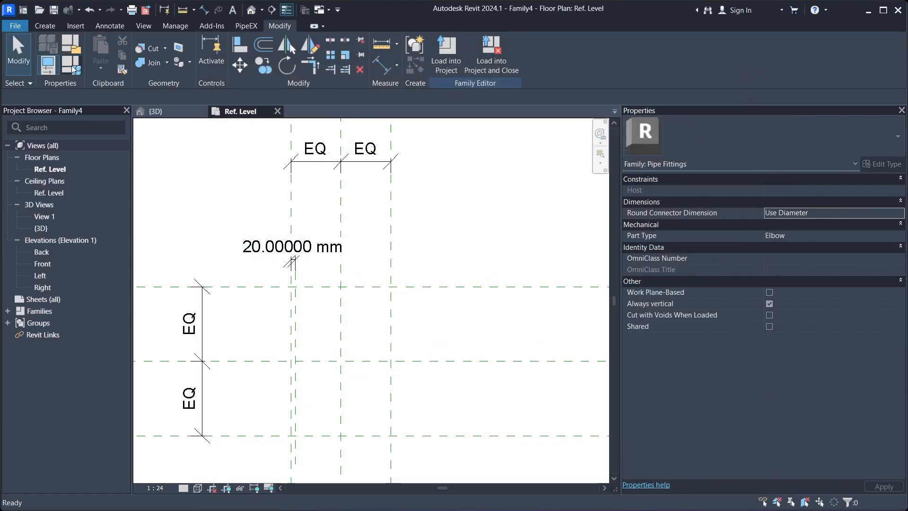
- Give the PiX_PPG_END1_DU parameter a size_lookup formula reading "END1_DU" from LoUpTab with a 0 mm default
click(71, 65)
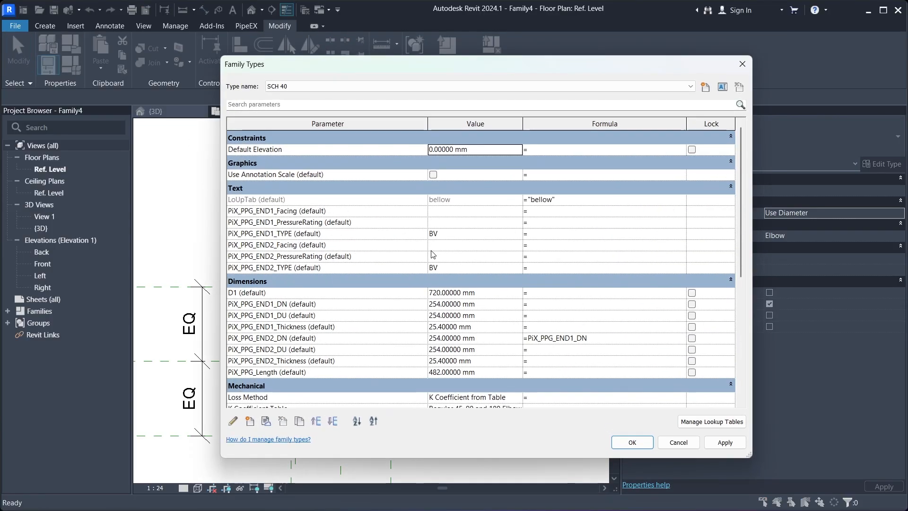
click(550, 316)
key(ctrl+v)
click(604, 349)
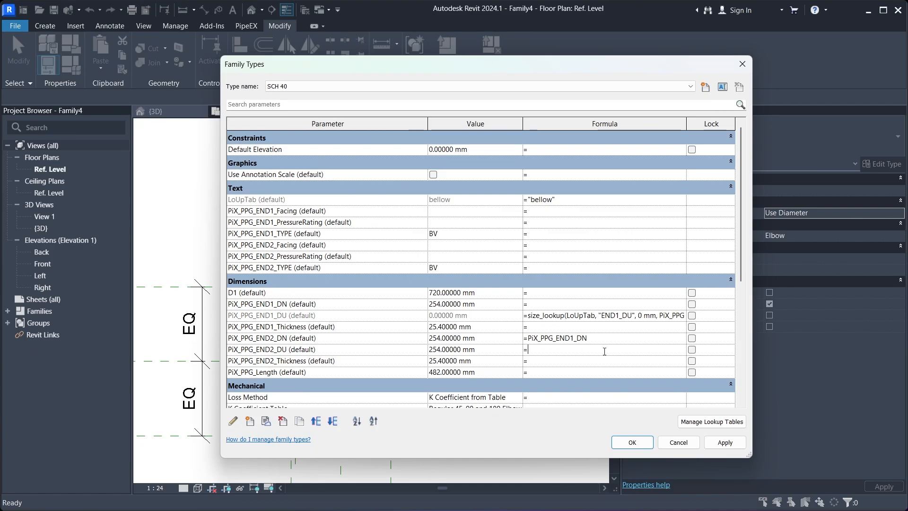
- Set the PiX_PPG_END1_DN parameter to 100 mm and accept the family type changes
double_click(439, 305)
text(100)
click(594, 365)
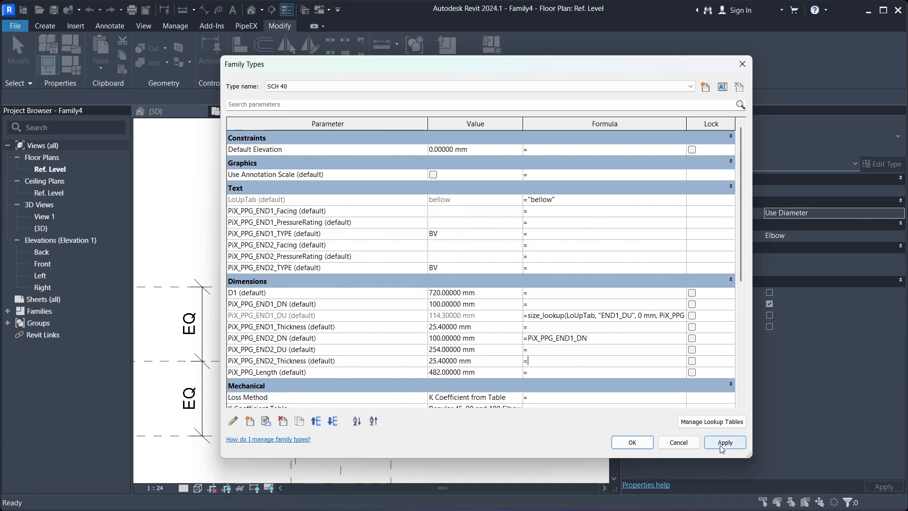
scroll(722, 448, down, 4)
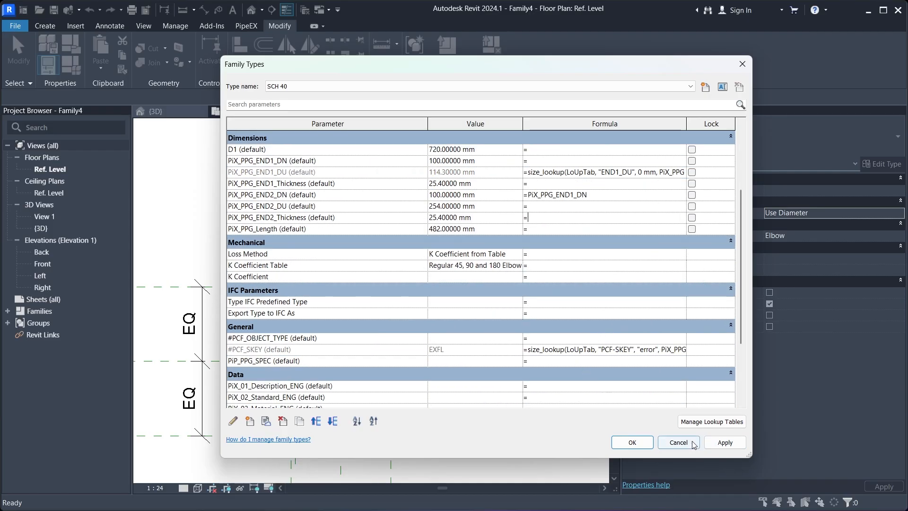
click(724, 440)
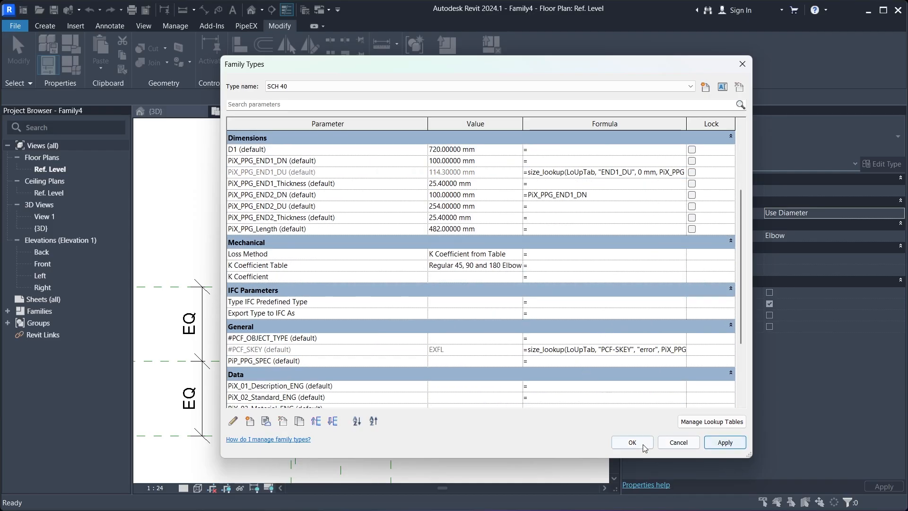
click(632, 442)
- Give the PiX_PPG_END2_DU parameter the formula size_lookup(LoUpTab, "END2_DU", 0 mm, PiX_PPG_END1_DN, PiX_PPG_END2_DN) and accept the family type changes
click(71, 64)
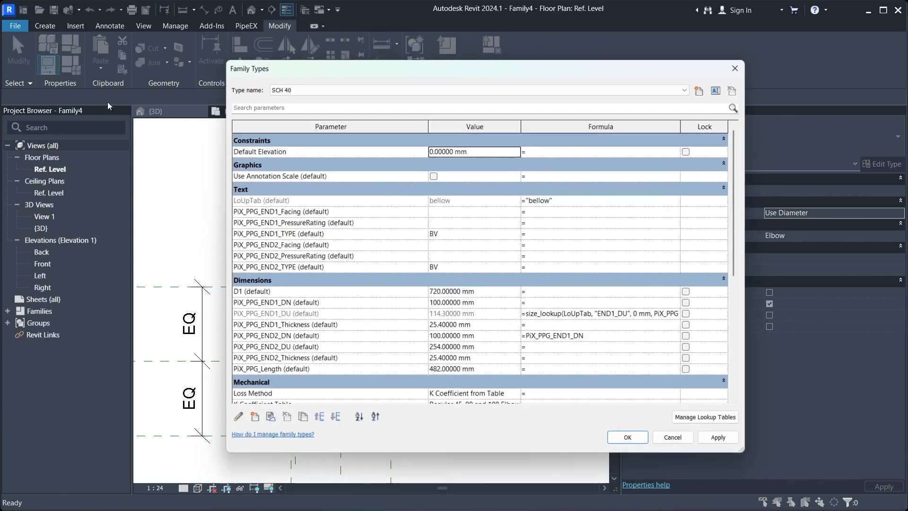
scroll(515, 300, down, 2)
click(546, 299)
text(size_lookup(LoUpTab, "END2_DU", 0 mm, PiX_PPG_END1_DN, PiX_PPG_END2_DN))
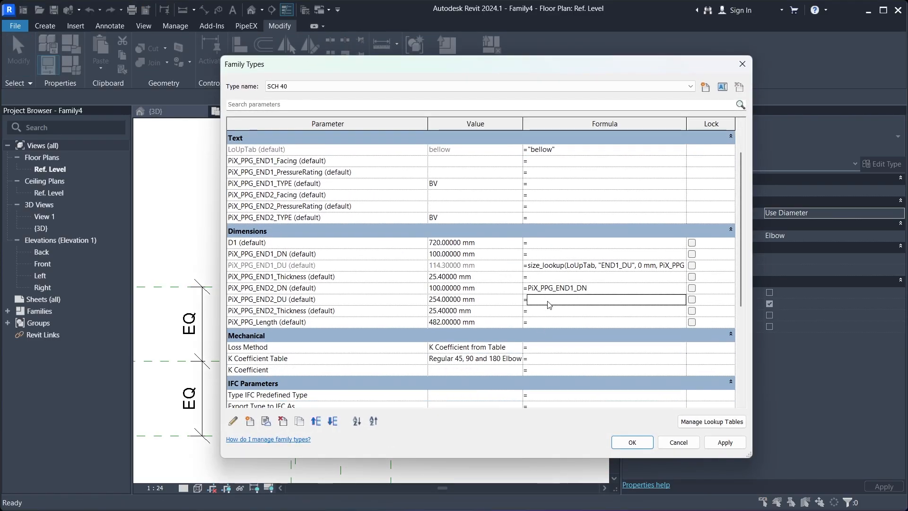
click(598, 311)
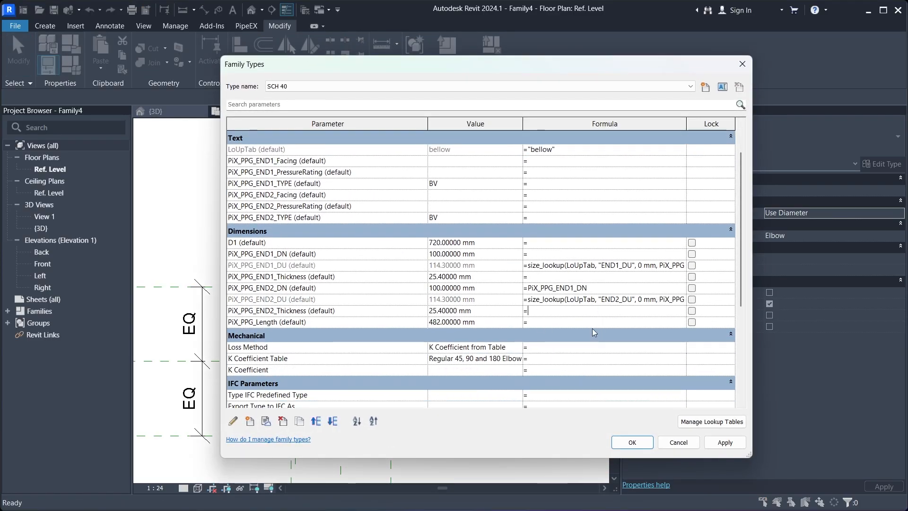
click(725, 442)
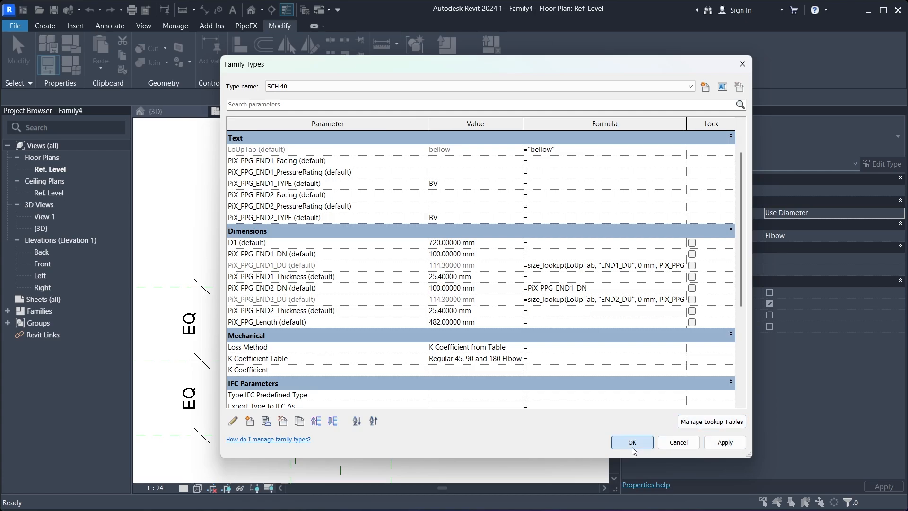
click(633, 444)
- Give the PiX_PPG_Length parameter a size_lookup formula reading "L" from LoUpTab with a 0 mm default
click(79, 67)
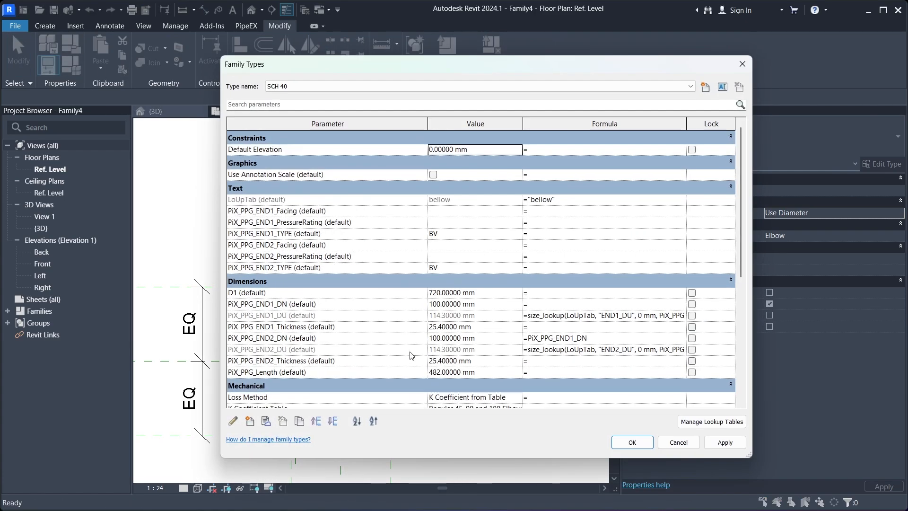
click(600, 372)
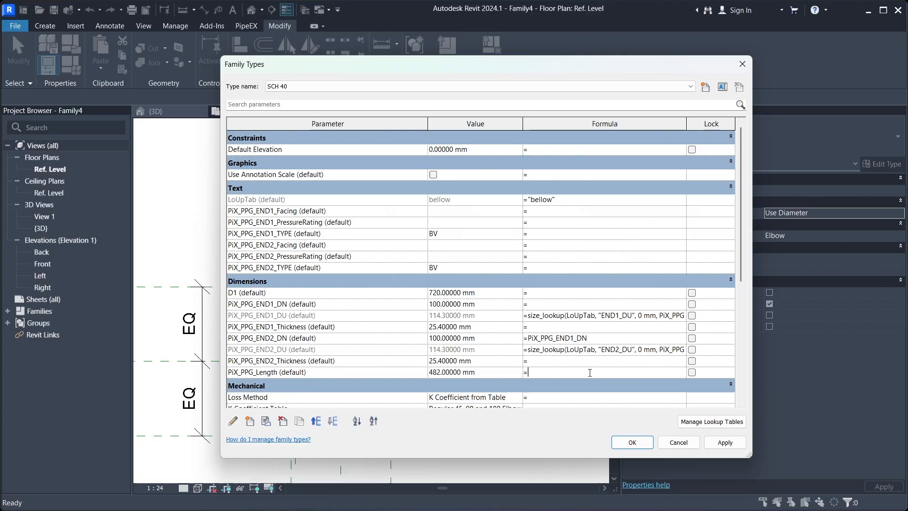
key(ctrl+v)
- Set the formulas of PiX_PPG_END2_Thickness and PiX_PPG_END1_Thickness to 1 mm and accept the family type changes
click(573, 360)
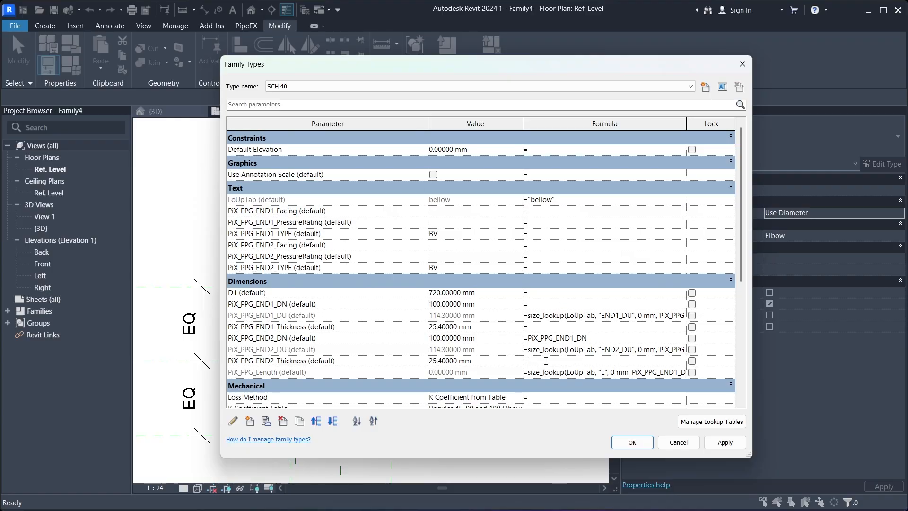
text(1)
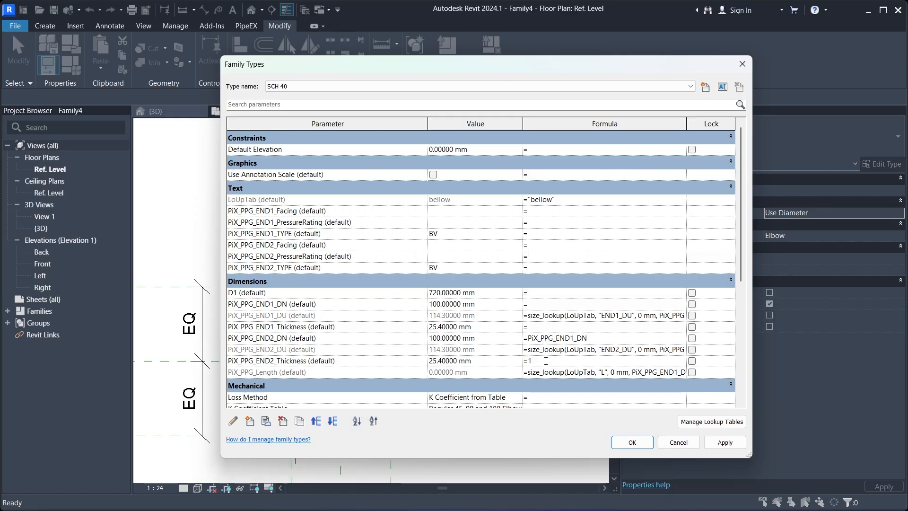
click(537, 328)
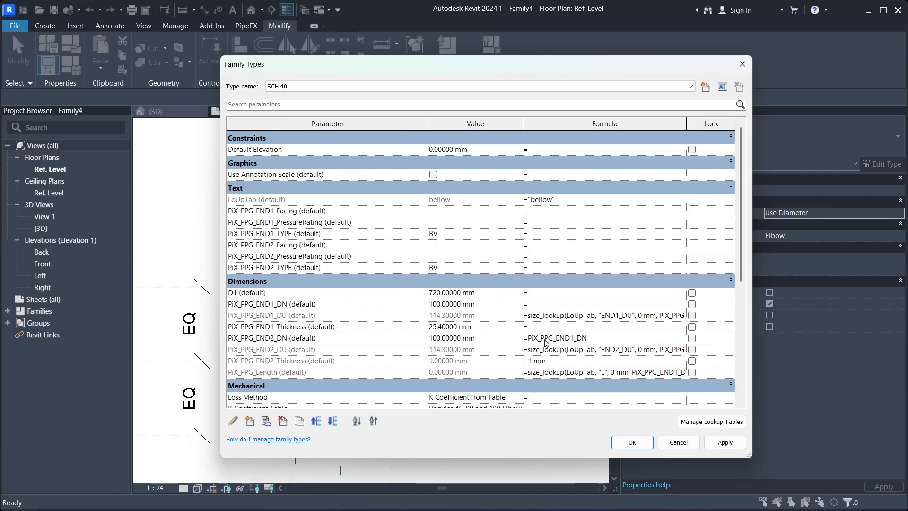
text(1)
click(566, 304)
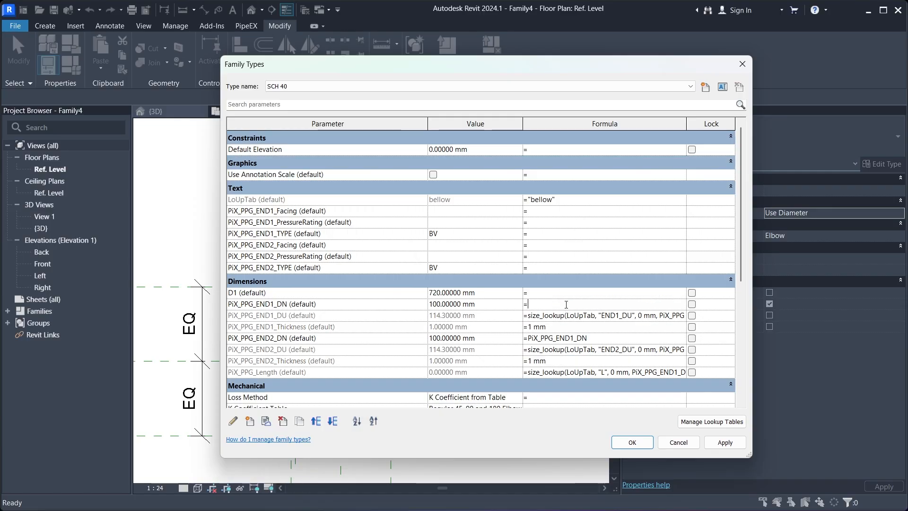
click(725, 442)
click(632, 442)
- Give the #PCF_OBJECT_TYPE parameter the formula size_lookup(LoUpTab, "PCF-OBJTYPE", "error", PiX_PPG_END1_DN, PiX_PPG_END2_DN) and accept the family type changes
click(55, 66)
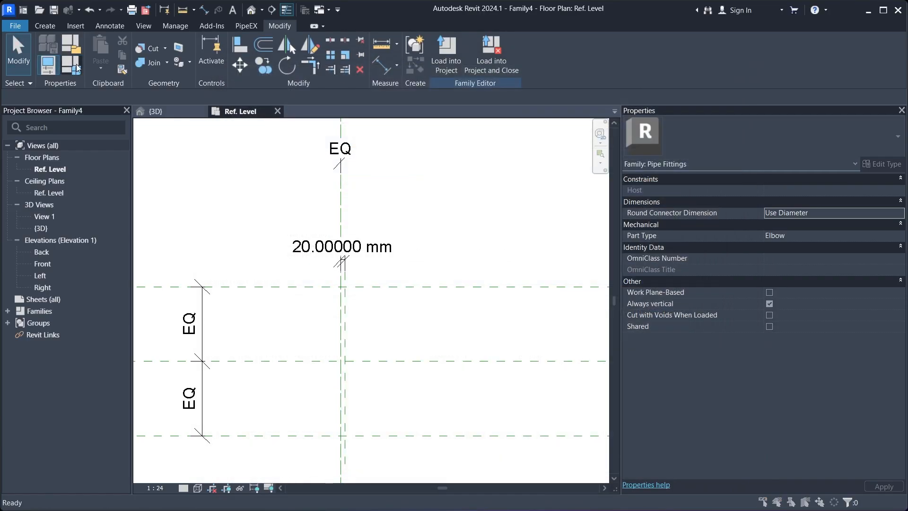
scroll(383, 231, down, 6)
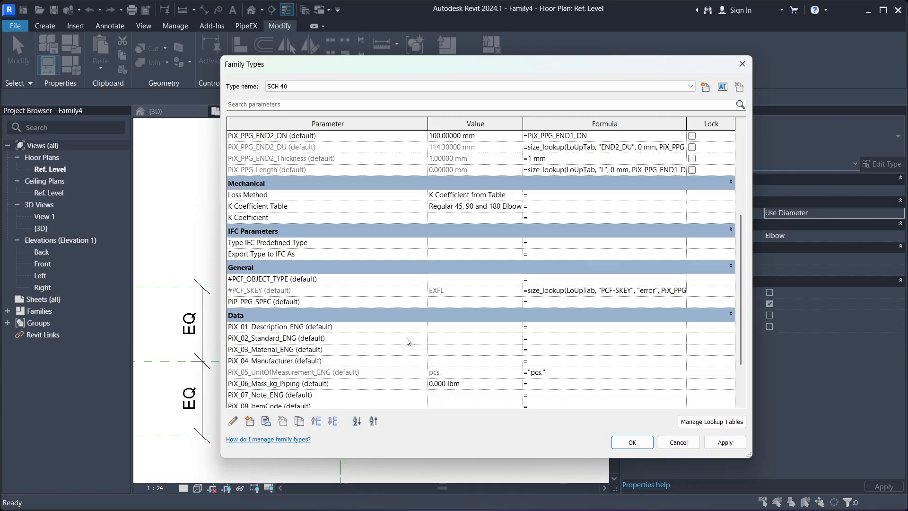
click(553, 279)
key(ctrl+v)
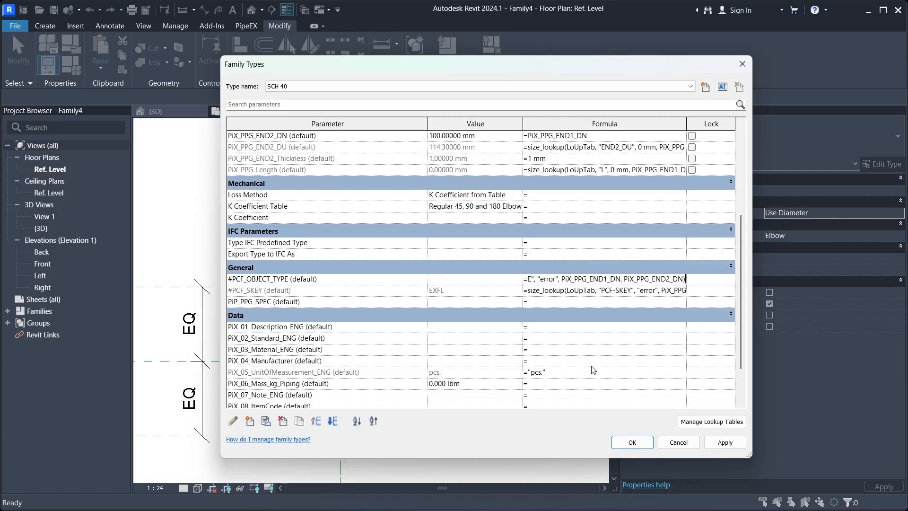
click(724, 442)
click(631, 442)
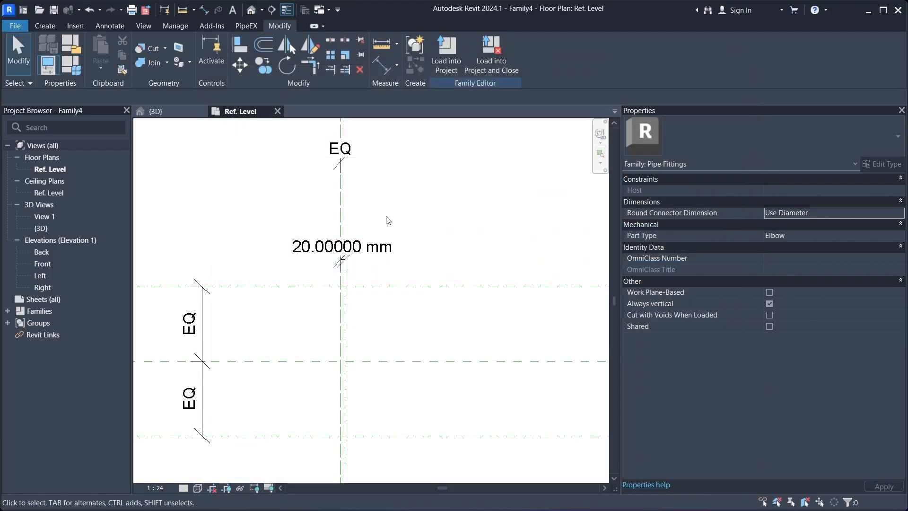
- Give the PiP_PPG_SPEC parameter a size_lookup formula reading "PIPESPEC" from LoUpTab with an "error" default and accept the family type changes
click(68, 70)
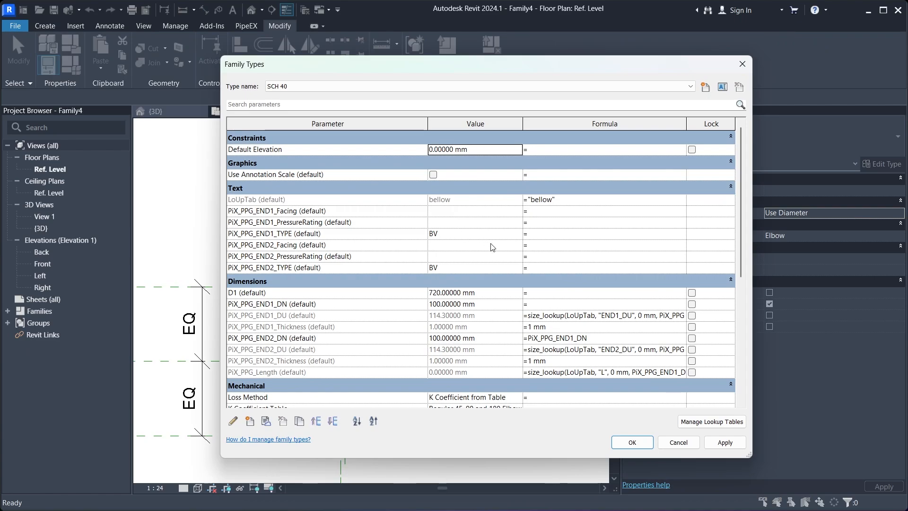
scroll(492, 247, down, 5)
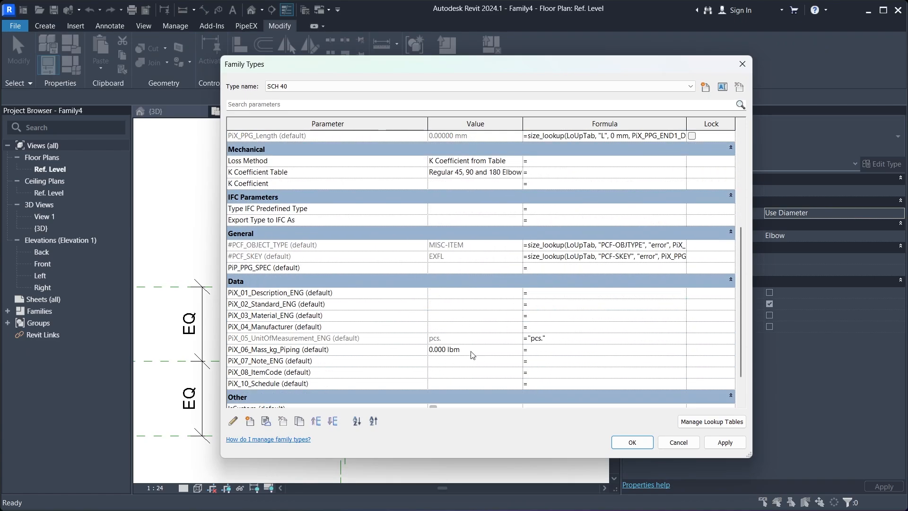
scroll(455, 335, down, 2)
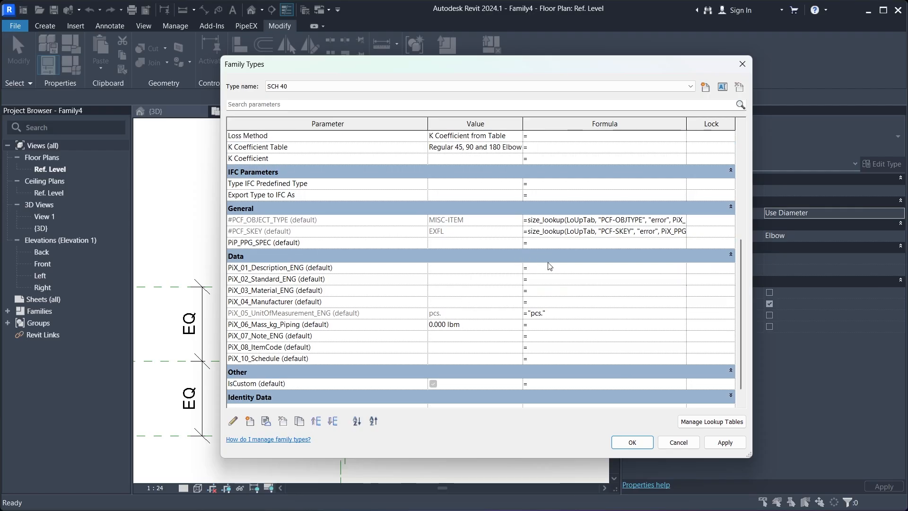
click(560, 244)
key(ctrl+v)
click(712, 443)
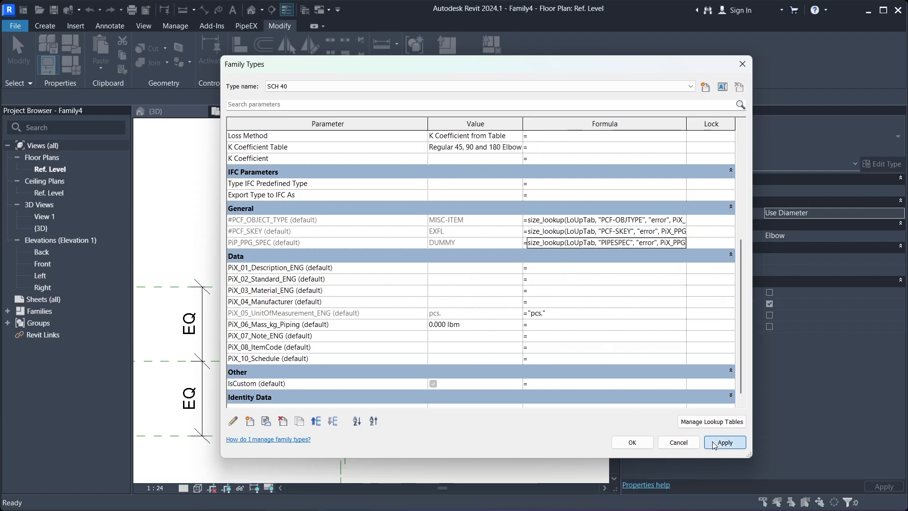
click(648, 443)
- Give the PiX_01_Description_ENG parameter the formula size_lookup(LoUpTab, "NAME_LNG1", "error", PiX_PPG_END1_DN, PiX_PPG_END2_DN) and accept the family type changes
click(71, 64)
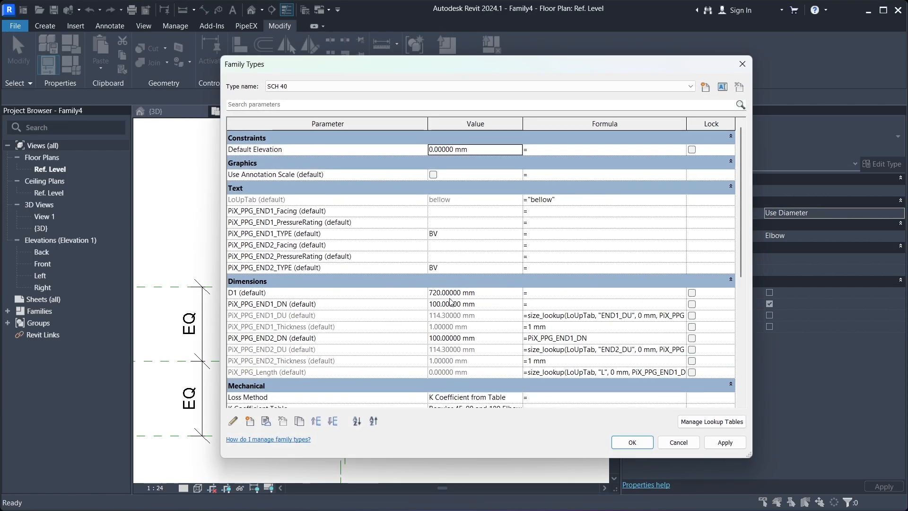
scroll(525, 237, down, 5)
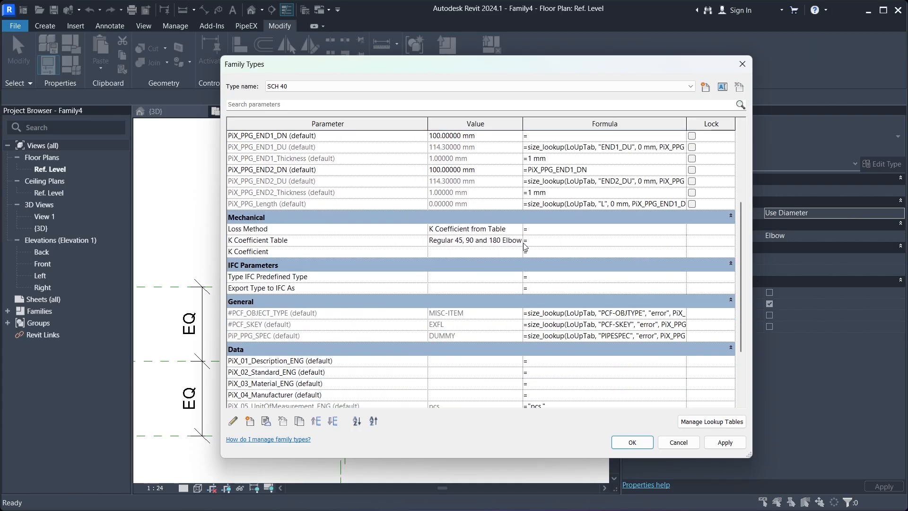
click(569, 327)
key(ctrl+v)
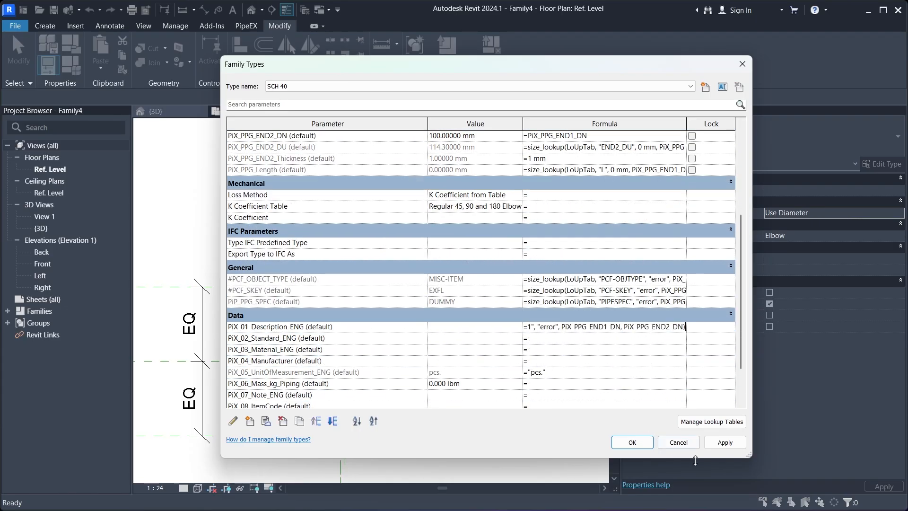
click(723, 442)
click(632, 441)
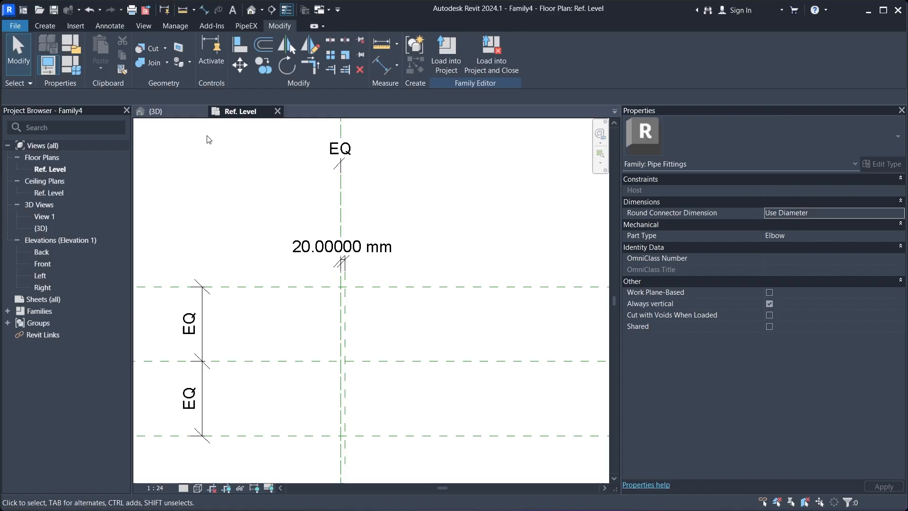
- Give the PiX_02_Standard_ENG parameter a size_lookup formula reading "STANDARD_LNG1" from LoUpTab with an "error" default and accept the family type changes
click(72, 69)
scroll(413, 271, down, 5)
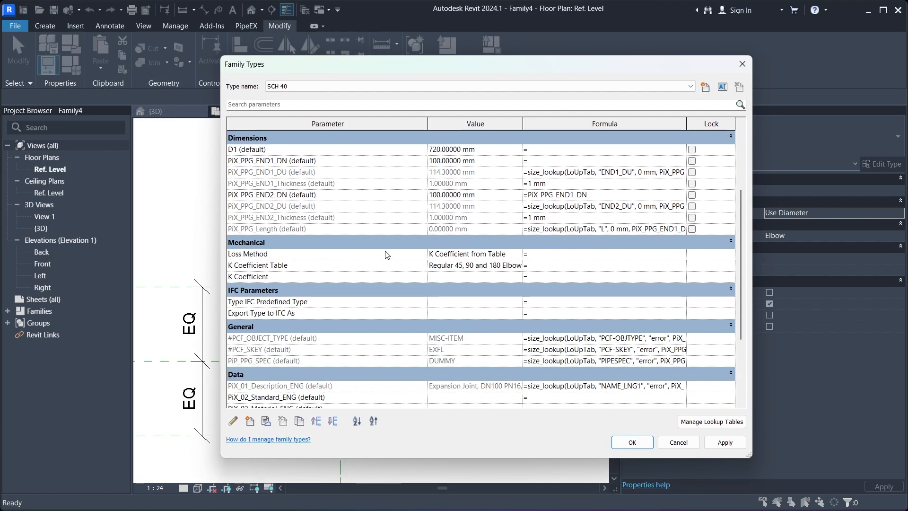
click(559, 340)
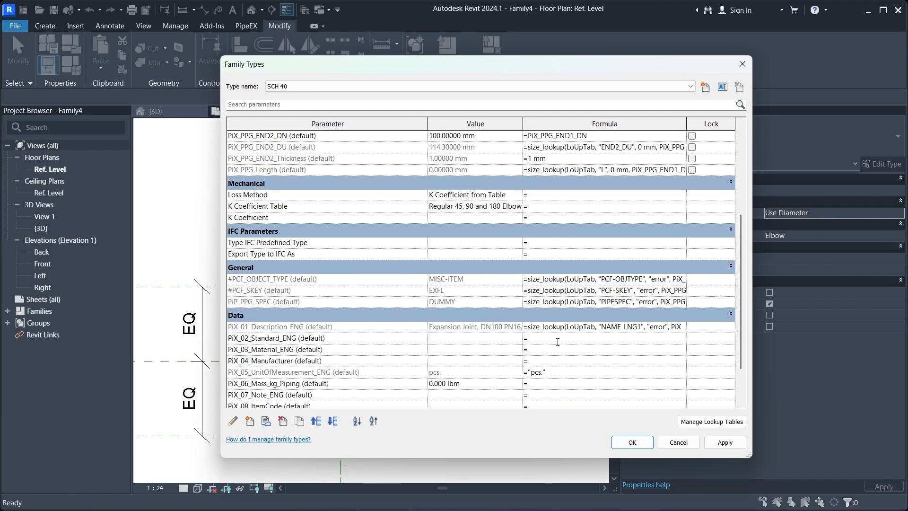
key(ctrl+v)
click(725, 442)
click(669, 443)
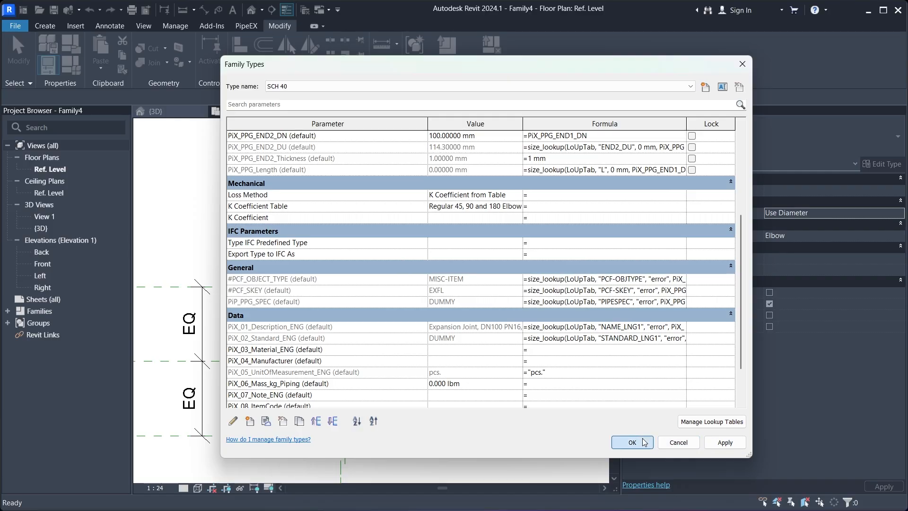
- Give the PiX_03_Material_ENG parameter the formula size_lookup(LoUpTab, "MATERIAL_LNG1", "error", PiX_PPG_END1_DN, PiX_PPG_END2_DN) and accept the family type changes
click(79, 64)
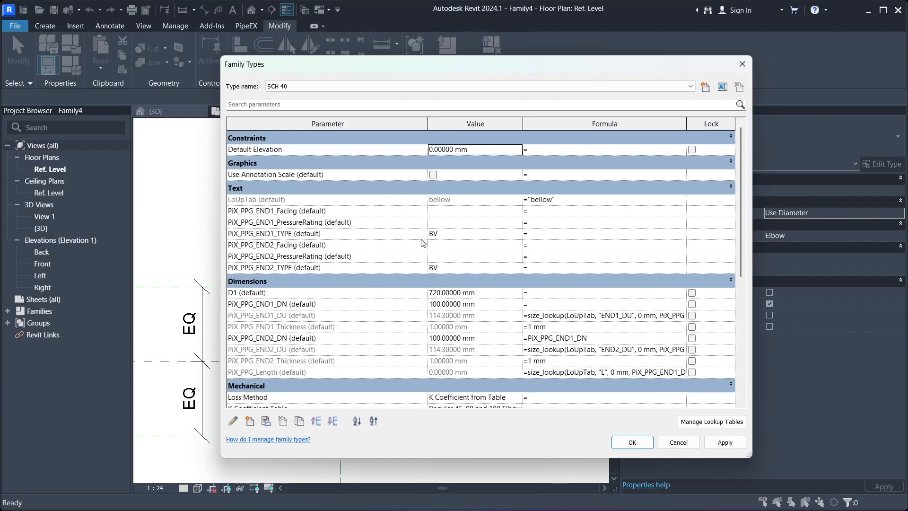
scroll(475, 264, down, 2)
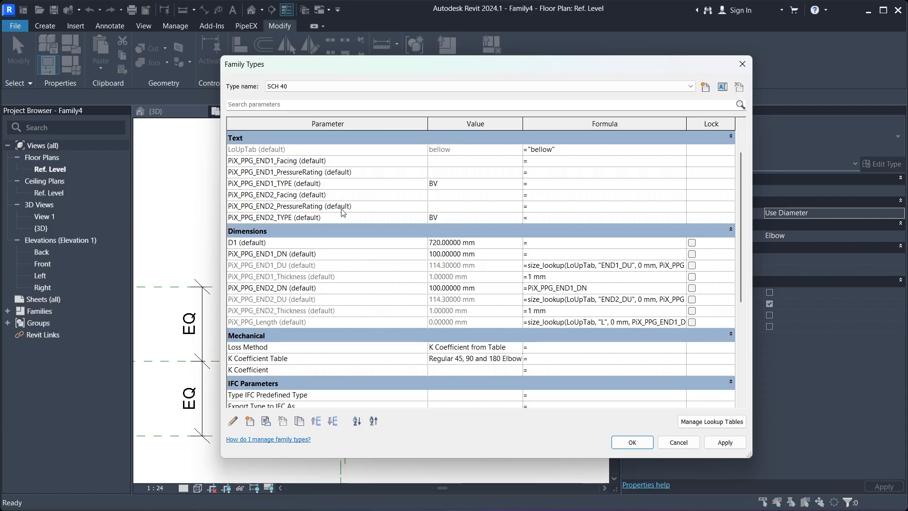
scroll(342, 212, down, 4)
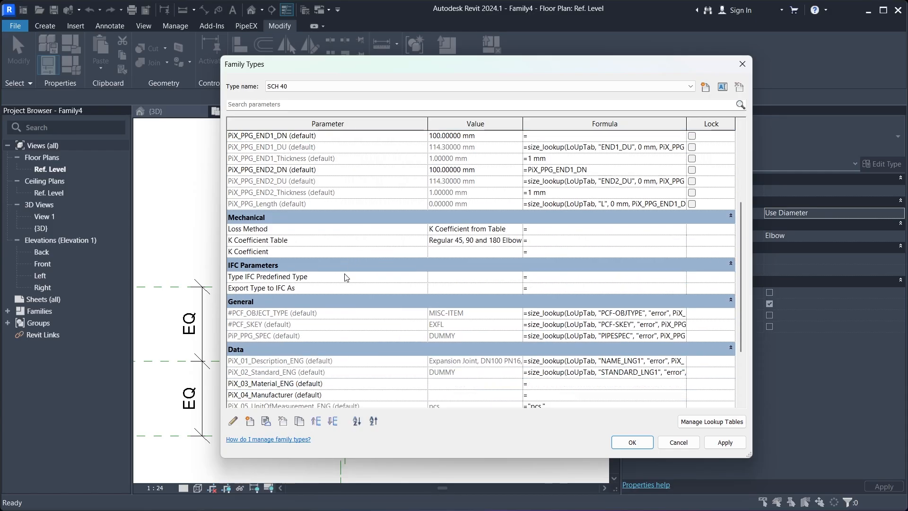
click(579, 384)
key(ctrl+v)
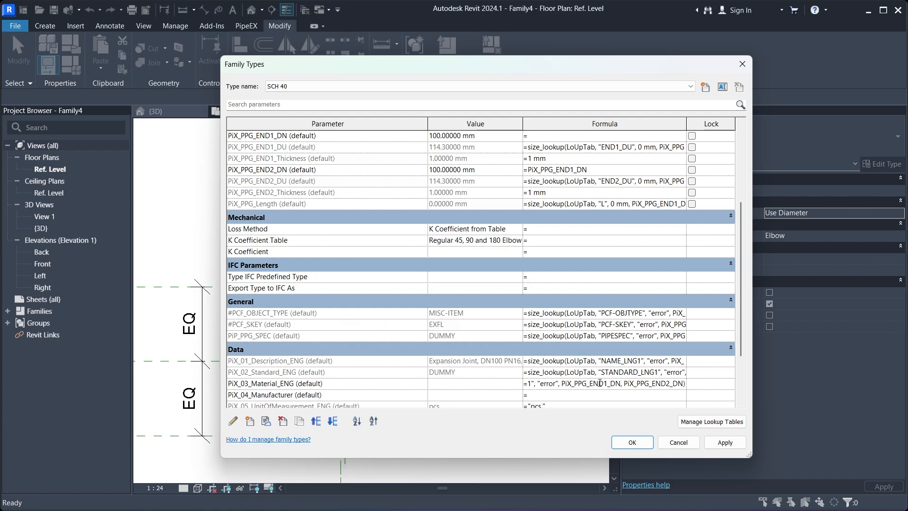
click(725, 442)
click(632, 442)
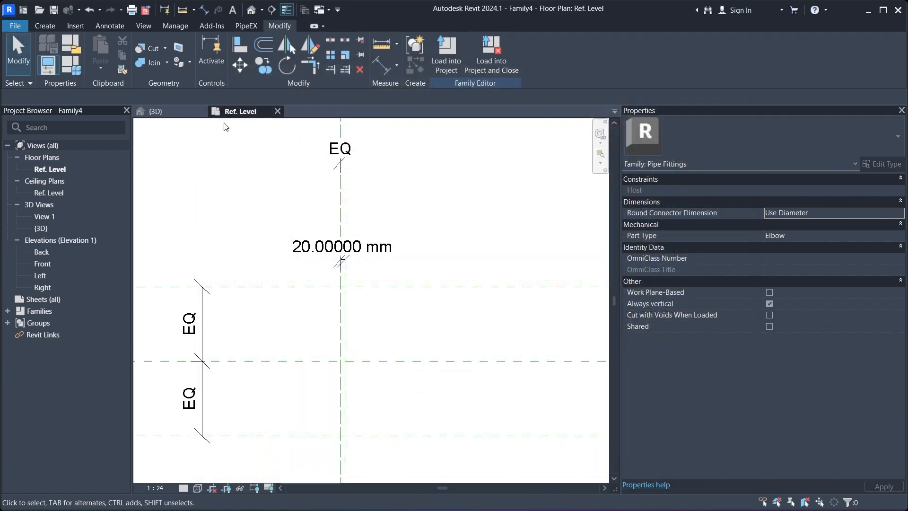
- Give the PiX_08_ItemCode parameter a size_lookup formula reading "ITEMCODE" from LoUpTab with an "error" default and accept the family type changes
click(73, 66)
scroll(451, 256, down, 4)
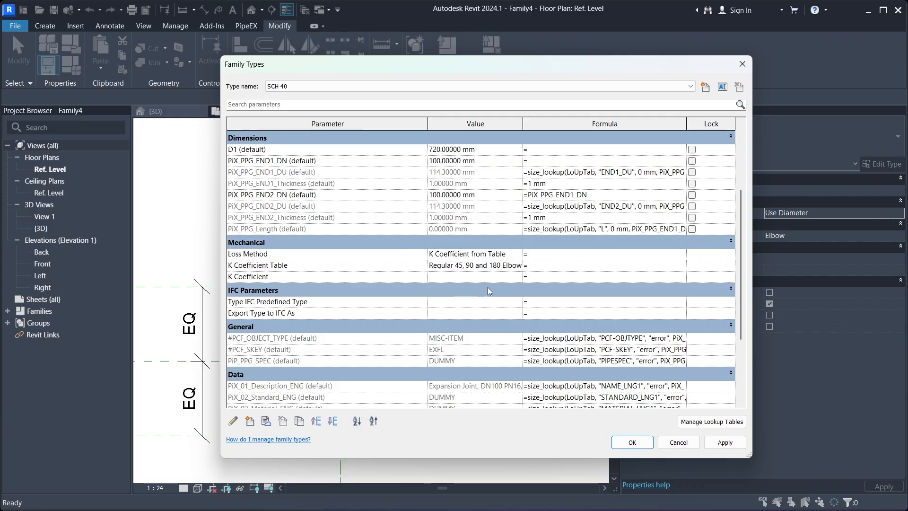
scroll(488, 291, down, 3)
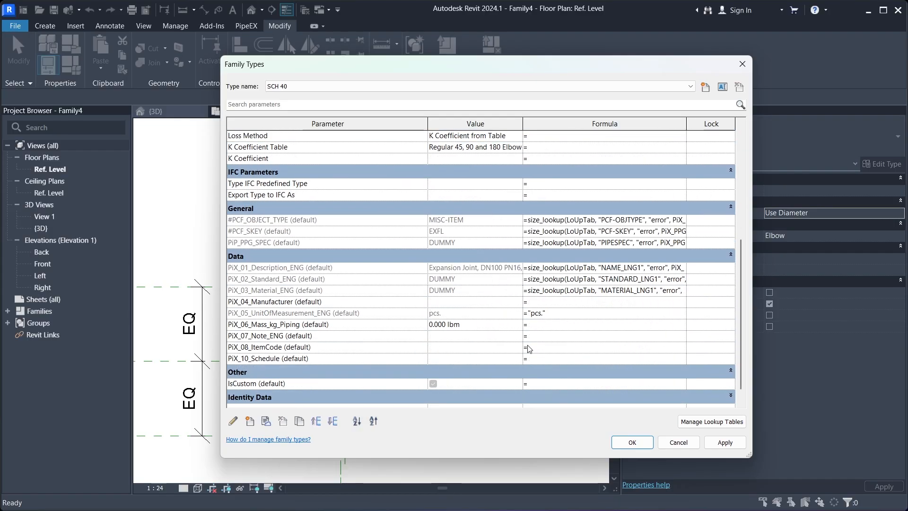
click(528, 349)
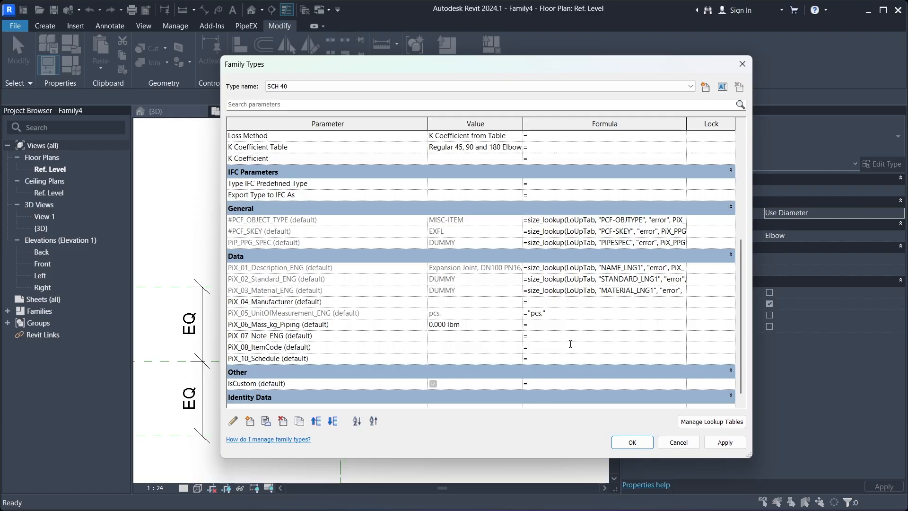
key(ctrl+v)
click(727, 443)
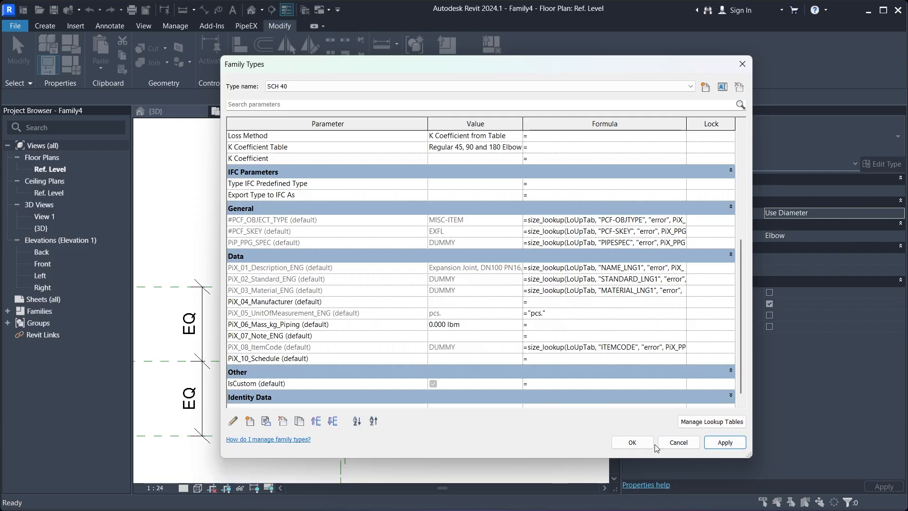
click(643, 444)
- Give the PiX_PPG_END1_Facing parameter the formula size_lookup(LoUpTab, "END1_FACING", "error", PiX_PPG_END1_DN, PiX_PPG_END2_DN) and accept the family type changes
click(78, 73)
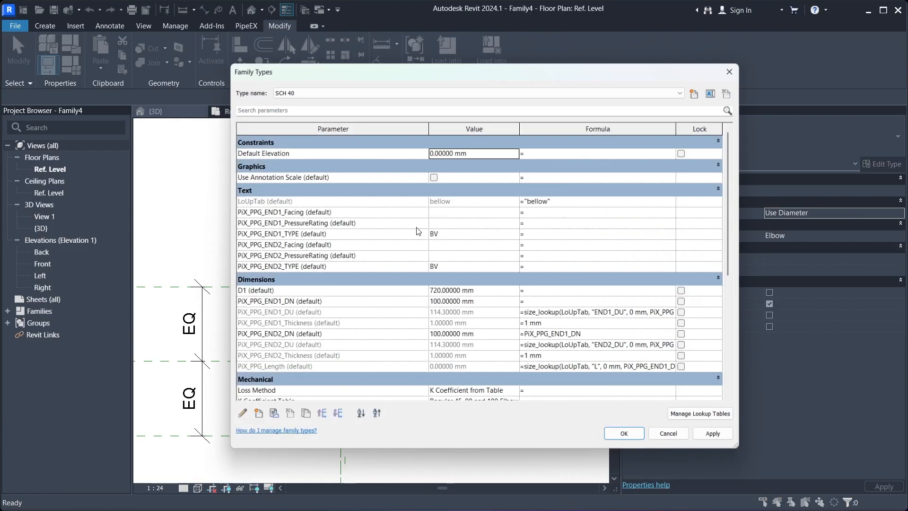
click(528, 210)
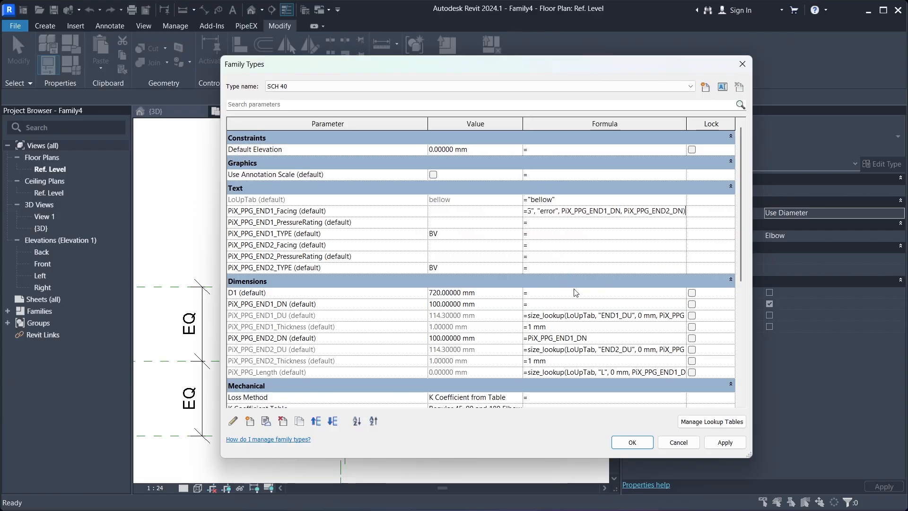
click(725, 442)
click(632, 442)
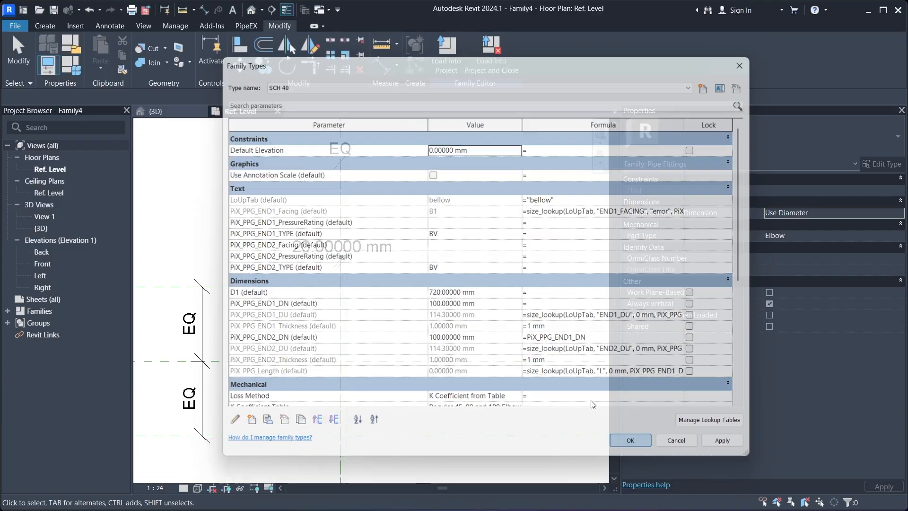
- Give PiX_PPG_END1_PressureRating and PiX_PPG_END1_TYPE size_lookup formulas reading "END1_PRESSURERATIO" and "END1_TYPE" from LoUpTab, accepting the family type changes after each
click(76, 74)
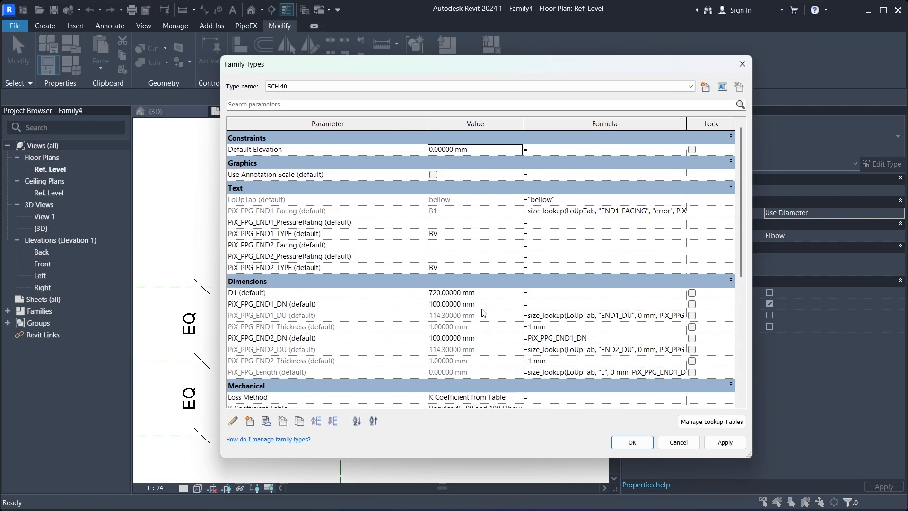
click(548, 223)
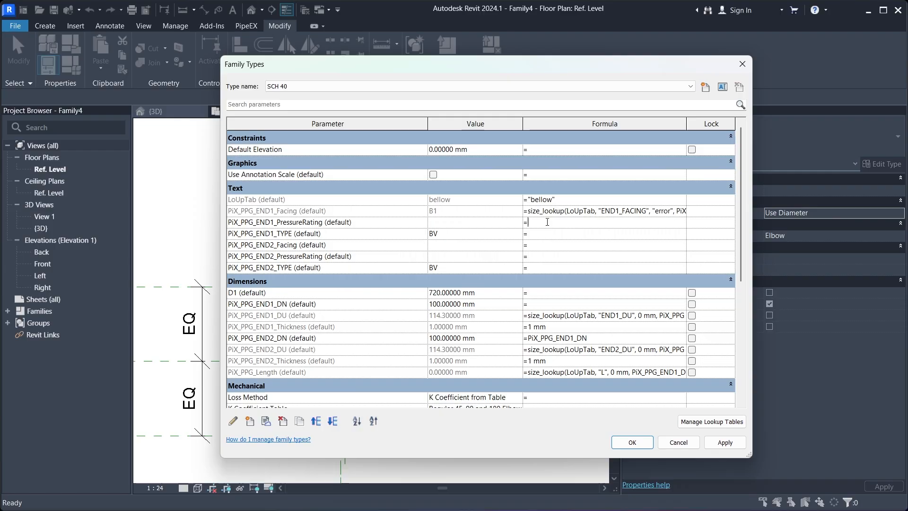
click(724, 442)
click(632, 442)
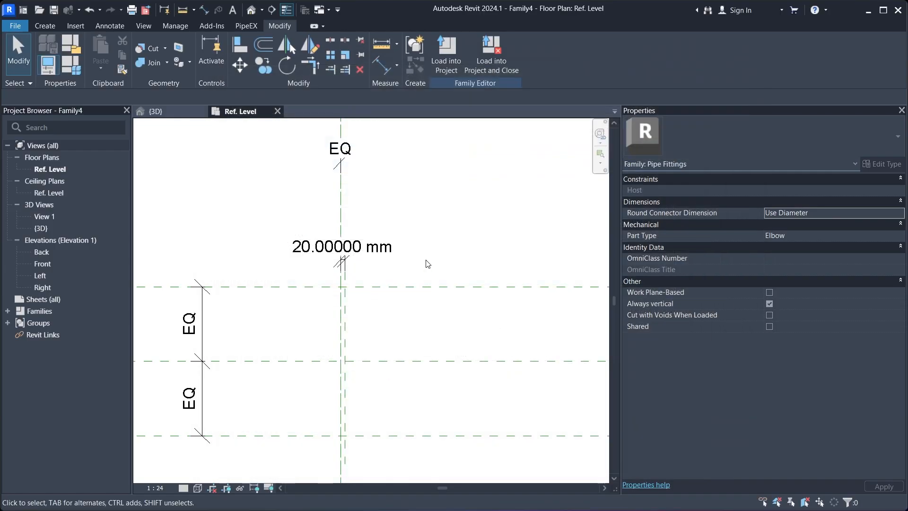
click(74, 65)
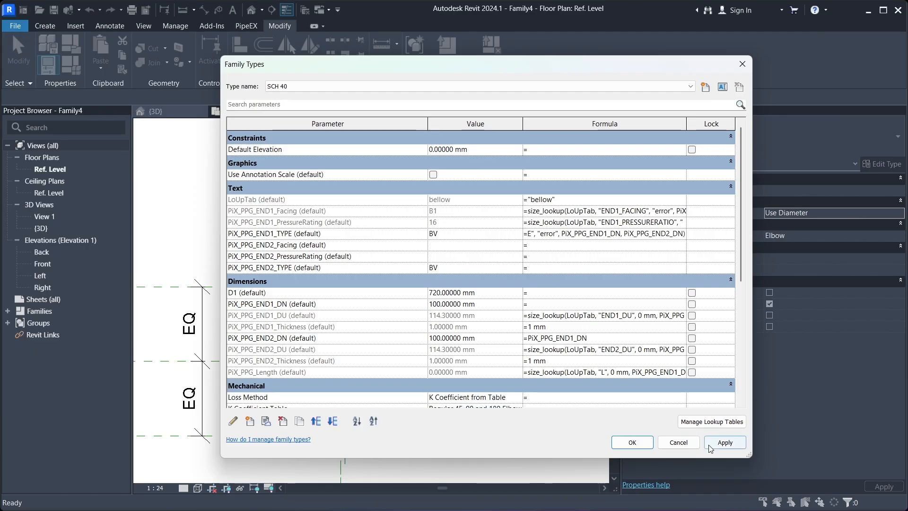
click(630, 441)
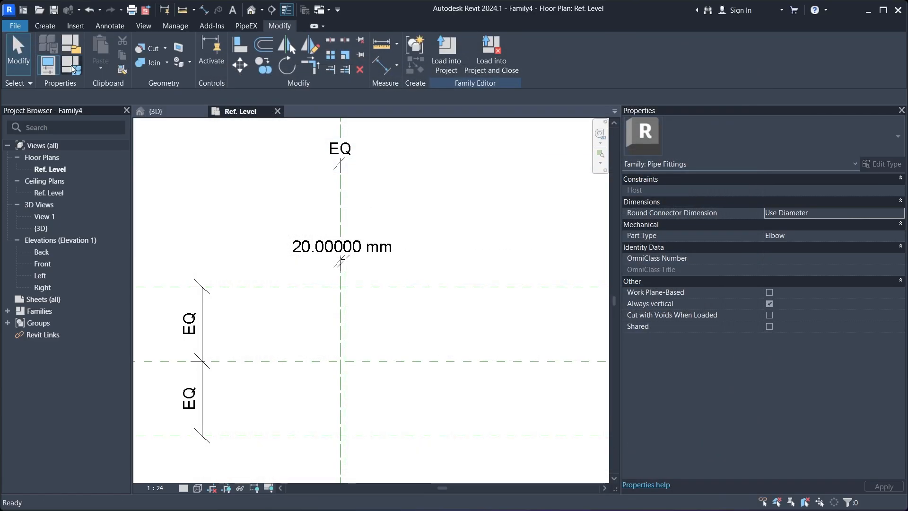
- Give the PiX_PPG_END2_Facing parameter a size_lookup formula reading "END2_FACING" from LoUpTab with an "error" default and accept the family type changes
click(70, 64)
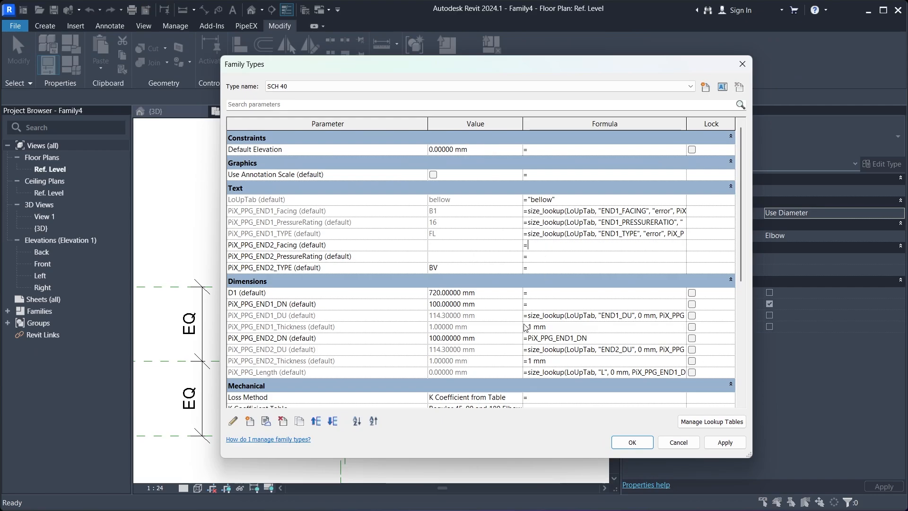
click(724, 442)
click(631, 442)
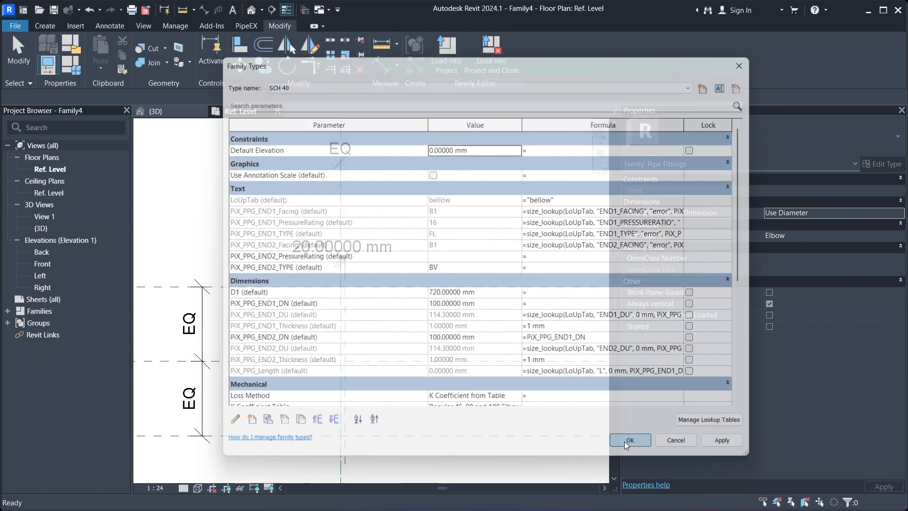
- Give PiX_PPG_END2_PressureRating the formula size_lookup(LoUpTab, "END2_PRESSURERATIO", "error", PiX_PPG_END1_DN, PiX_PPG_END2_DN) and apply it
click(71, 64)
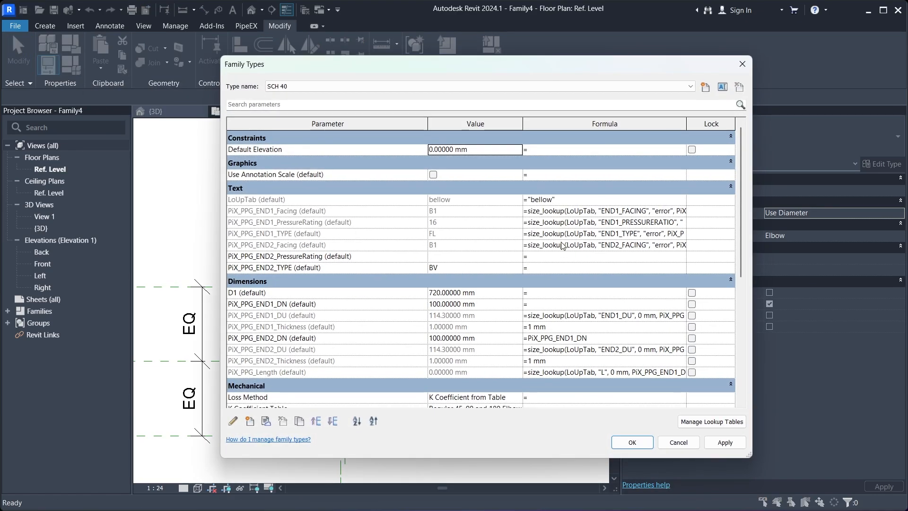
click(555, 259)
text(size_lookup(LoUpTab, "END2_PRESSURERATIO", "error", PiX_PPG_END1_DN, PiX_PPG_END2_DN))
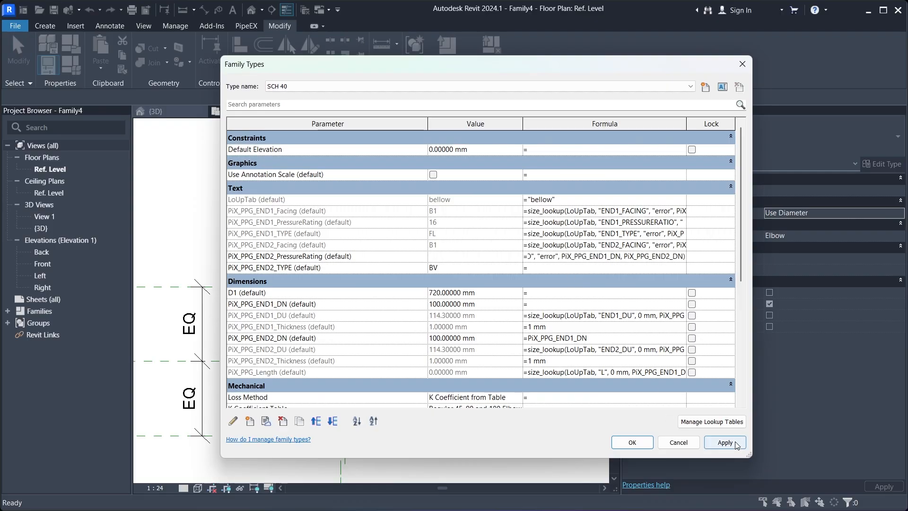
click(725, 442)
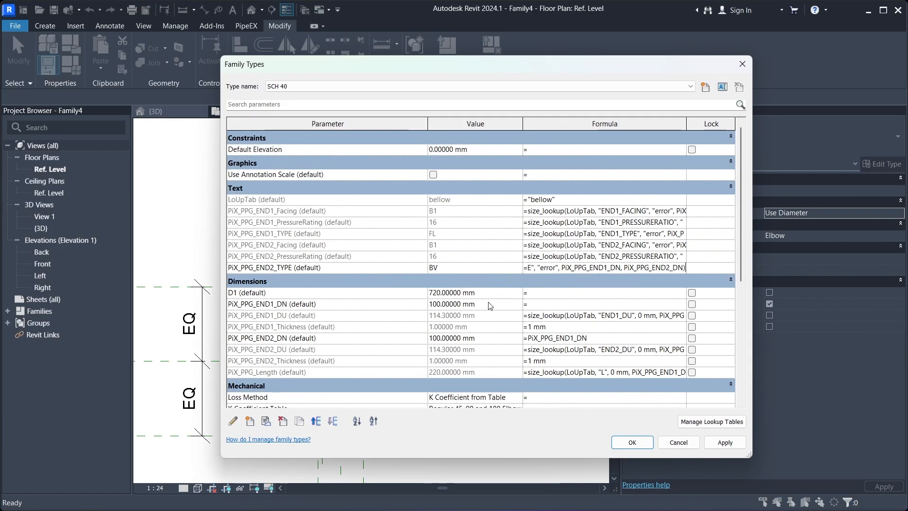
- Give the PiX_PPG_END2_TYPE parameter a size_lookup formula reading "END2_TYPE" from LoUpTab with an "error" default and accept the family type changes
click(630, 297)
click(725, 442)
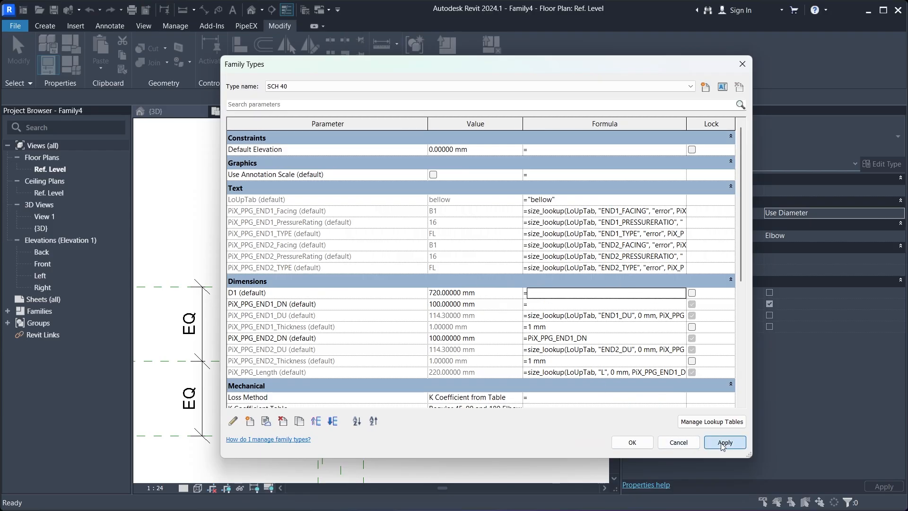
click(632, 442)
- Draw a vertical reference plane about 21 mm inside the right-hand end plane of the PiX_PPG_Length dimension
scroll(407, 298, up, 2)
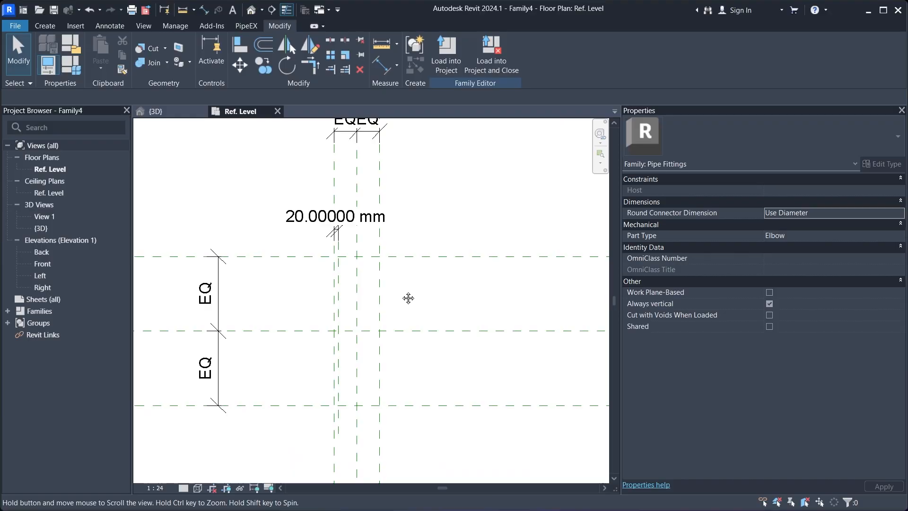
click(46, 26)
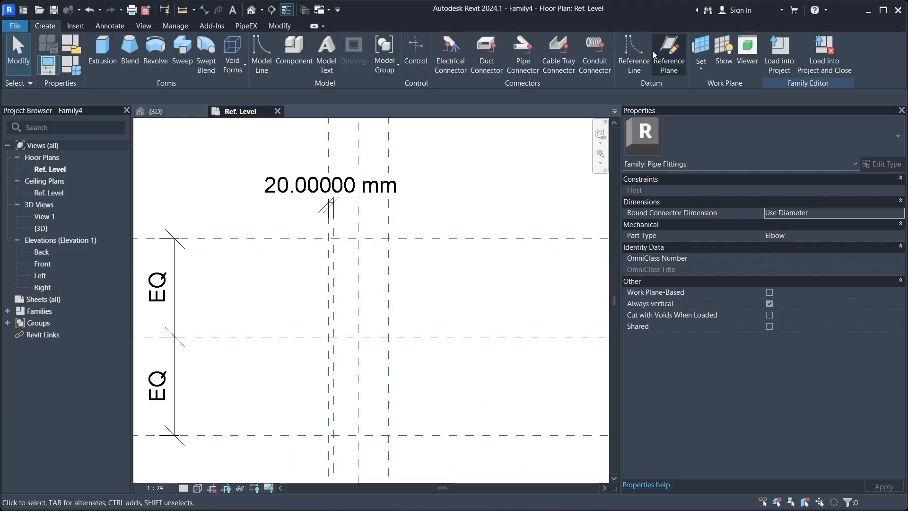
click(669, 52)
scroll(366, 254, down, 1)
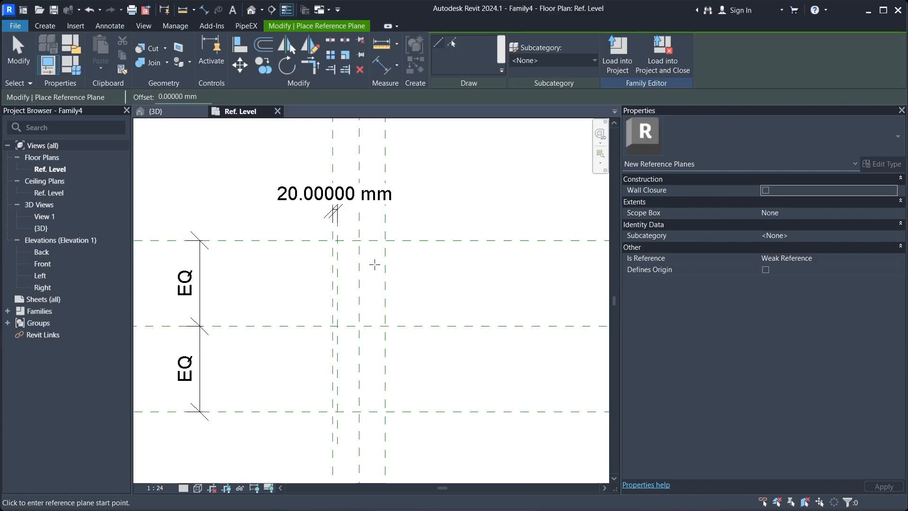
scroll(375, 257, up, 2)
click(384, 174)
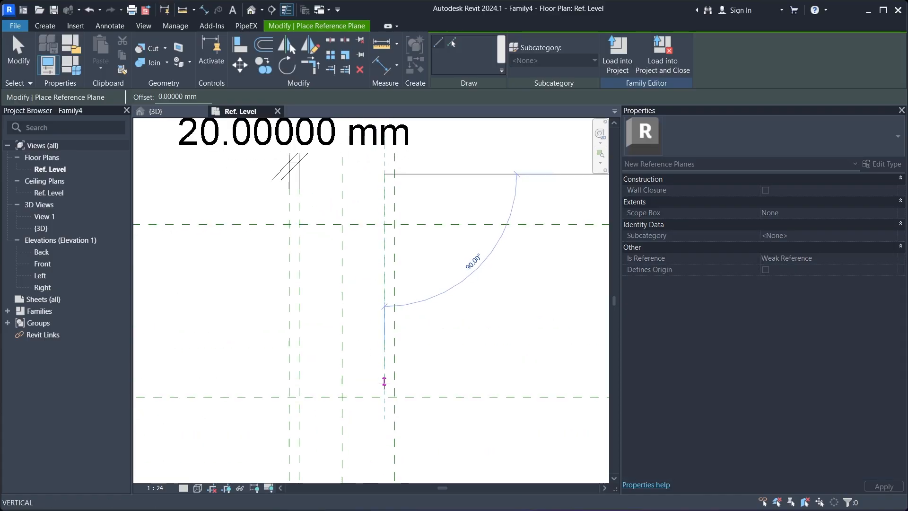
click(385, 411)
scroll(418, 310, down, 2)
scroll(418, 309, down, 2)
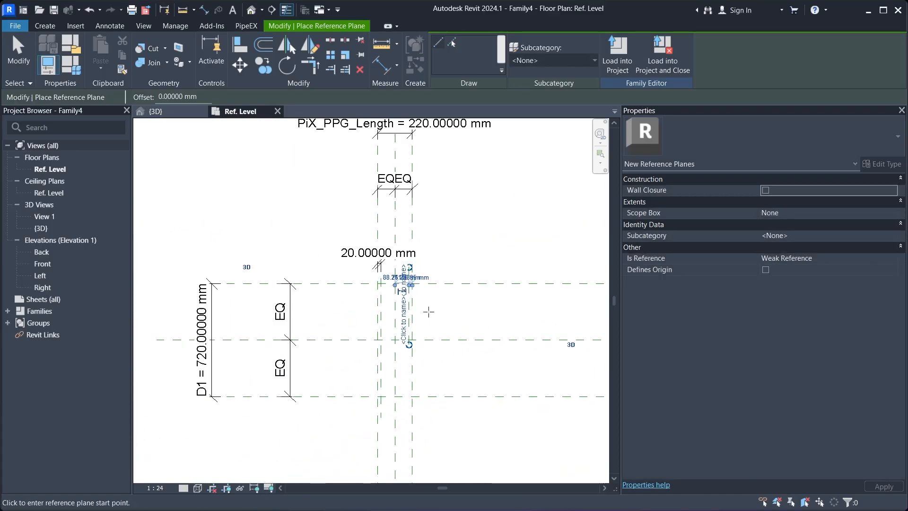
key(Escape)
key(Escape)
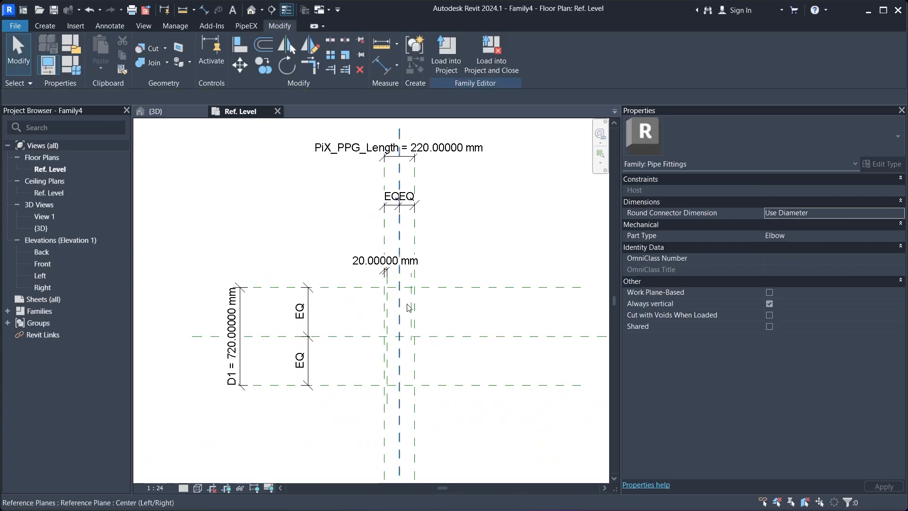
- Move the upper horizontal reference plane toward the Center (Front/Back) plane until D1 is about 320 mm
drag(435, 293, 378, 340)
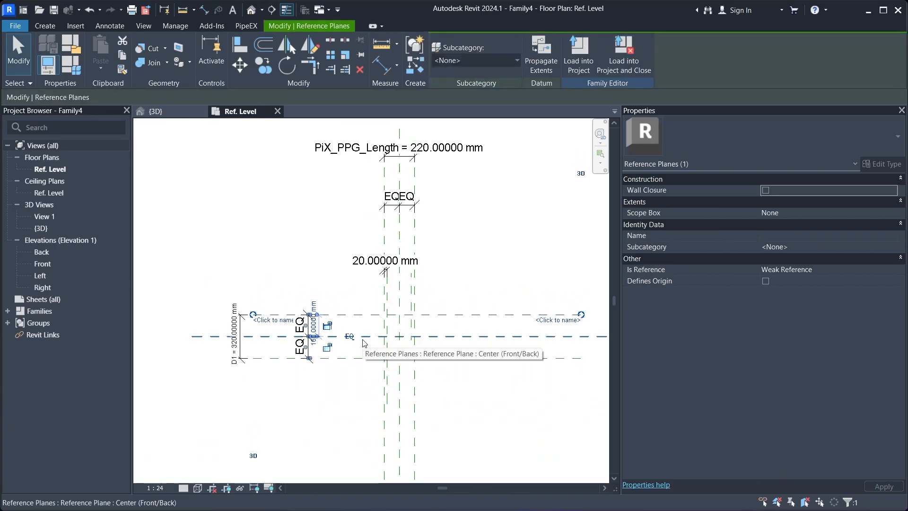
scroll(379, 340, up, 4)
click(424, 271)
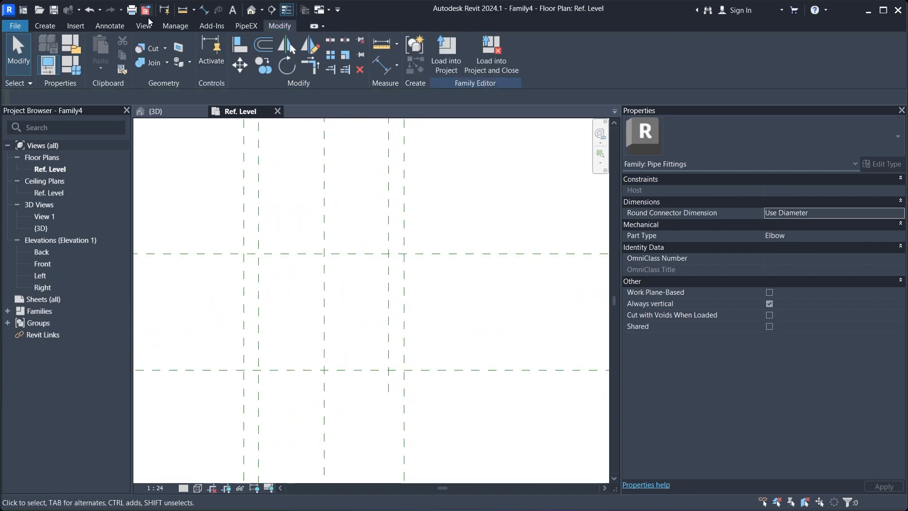
- Place an aligned dimension between the new vertical reference plane and the right-hand end plane
click(113, 22)
click(49, 45)
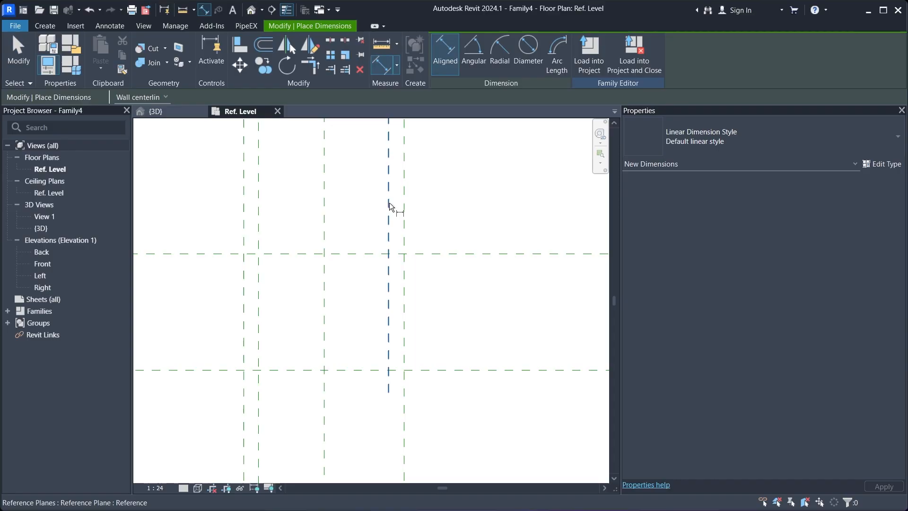
click(390, 203)
click(402, 206)
click(441, 230)
scroll(435, 279, down, 2)
scroll(440, 271, up, 1)
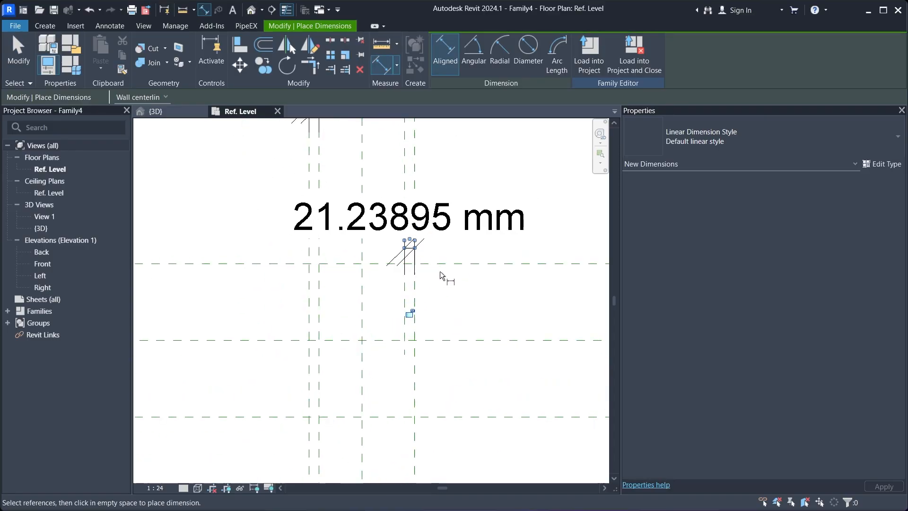
key(Escape)
- Set the distance from the new vertical reference plane to the right-hand end plane to 20 mm
click(406, 282)
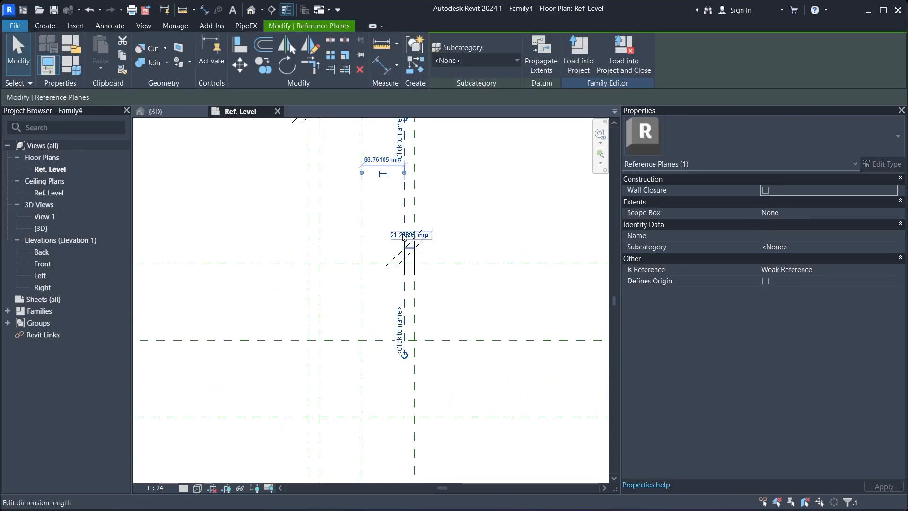
click(404, 236)
text(20)
key(Return)
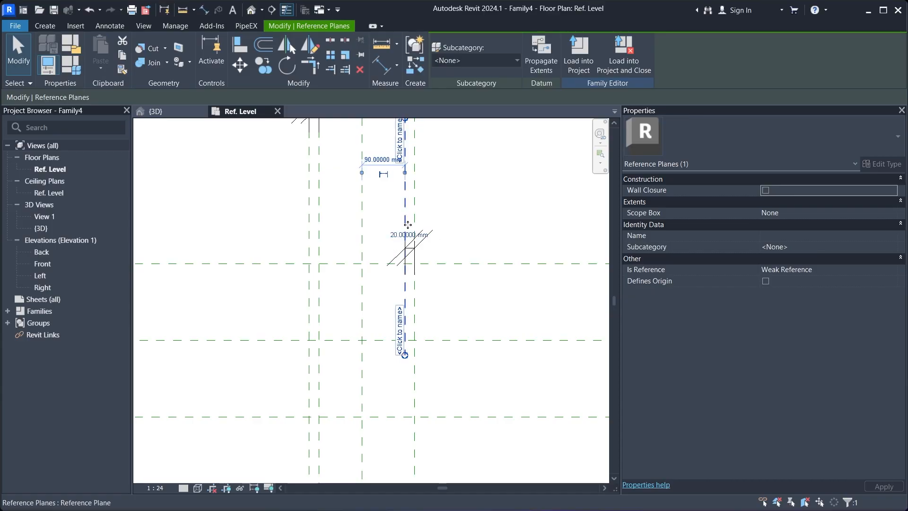
- Lock the 20 mm dimension between the new reference plane and the right-hand end plane
click(410, 246)
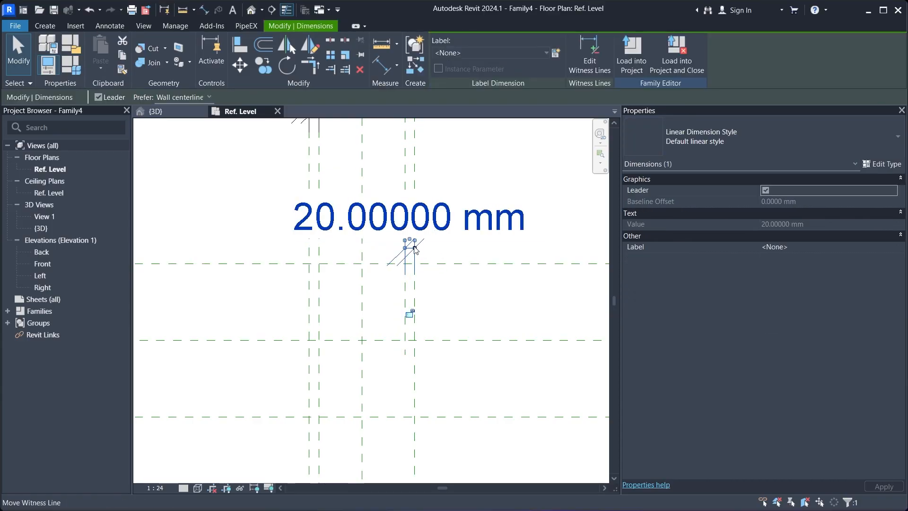
click(446, 306)
scroll(408, 226, down, 1)
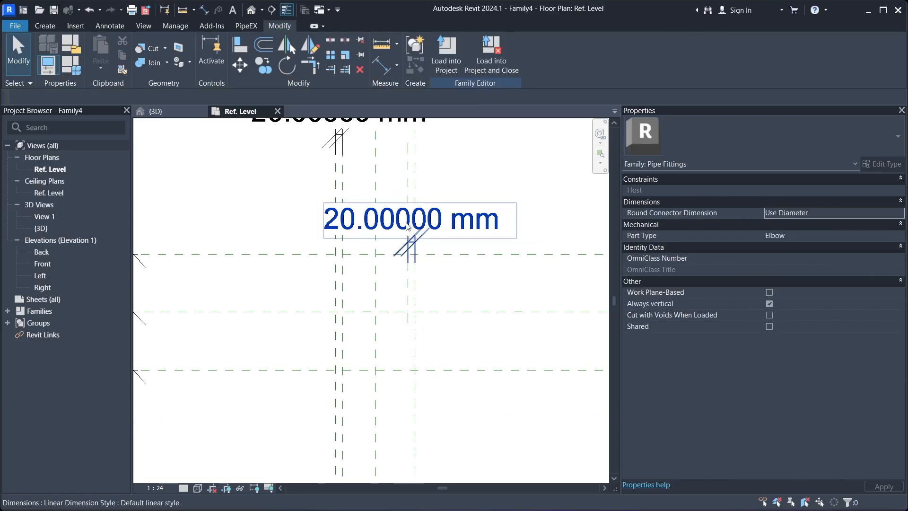
click(445, 226)
scroll(415, 245, up, 2)
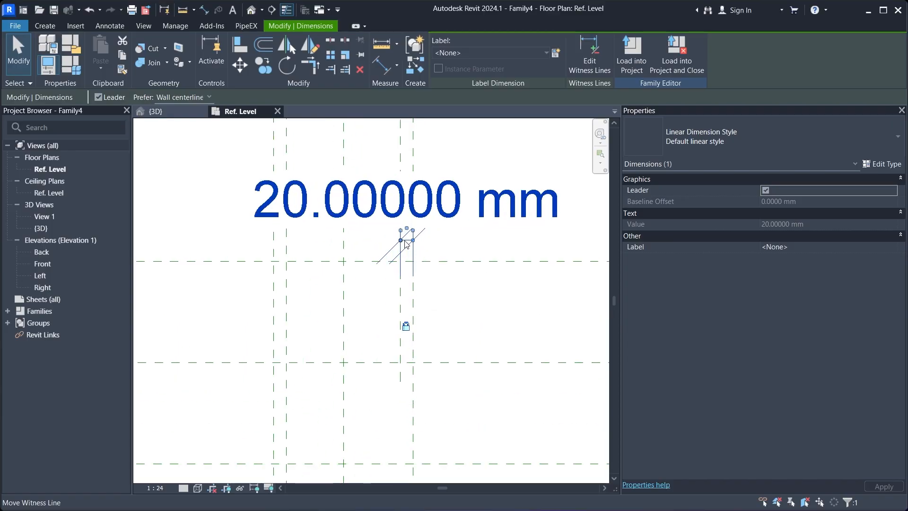
- Move the locked 20 mm dimension upward along its reference planes, clear of the horizontal planes, and deselect it
scroll(410, 242, up, 2)
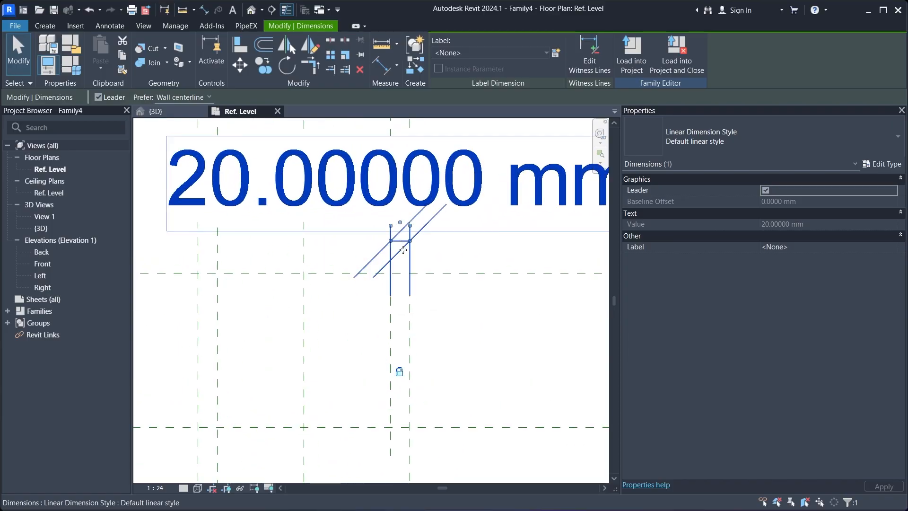
drag(402, 250, 406, 147)
scroll(396, 216, down, 5)
click(416, 189)
scroll(404, 287, up, 5)
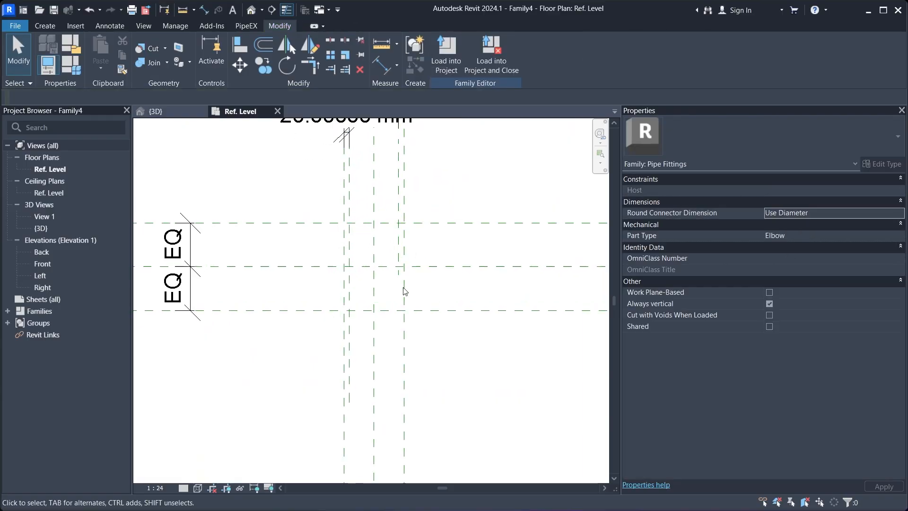
- Draw two horizontal reference planes inside the outer pair, about 102 mm above and 100 mm below the centre plane
middle_drag(393, 294, 412, 302)
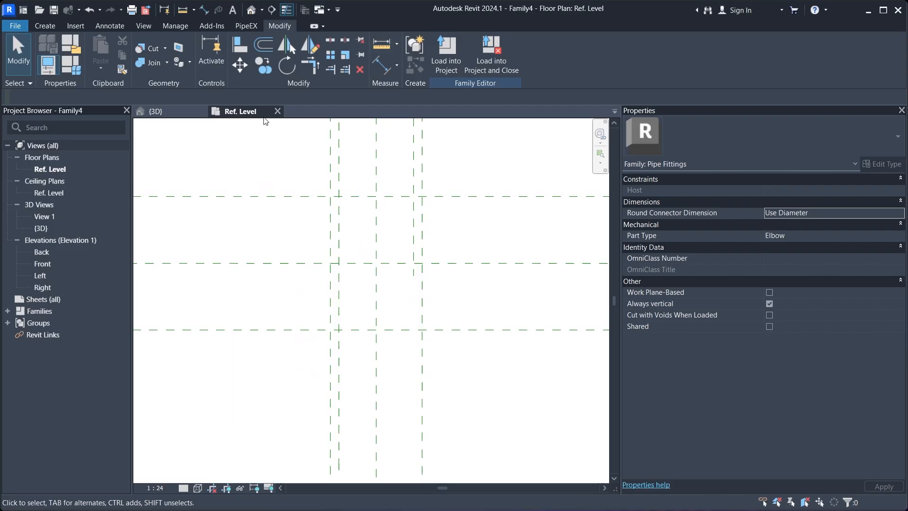
click(55, 28)
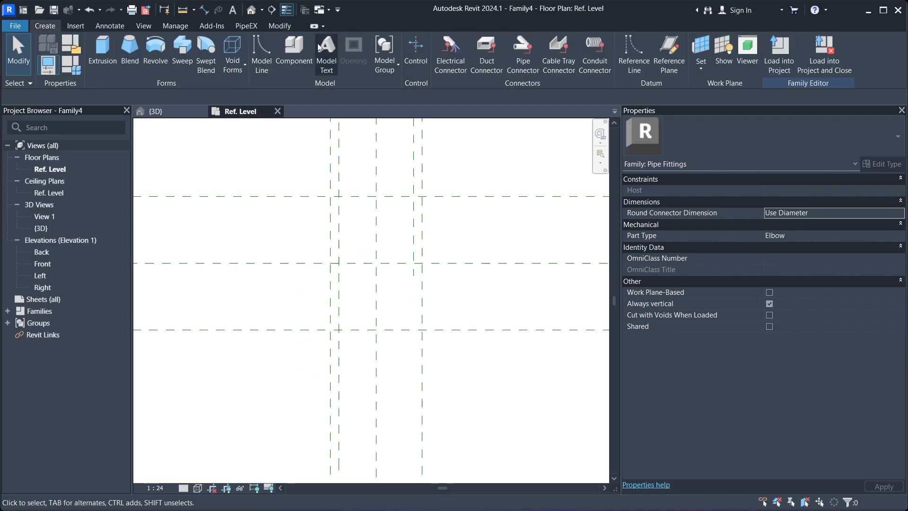
click(668, 52)
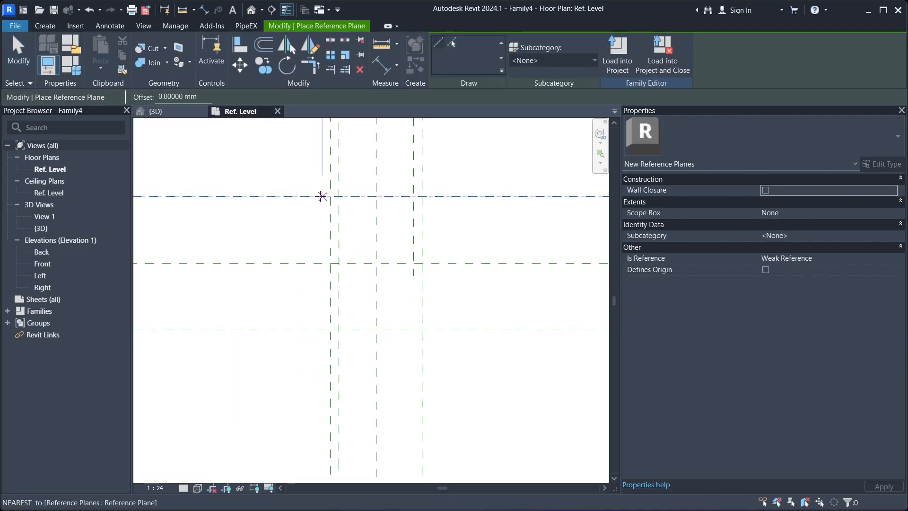
click(246, 220)
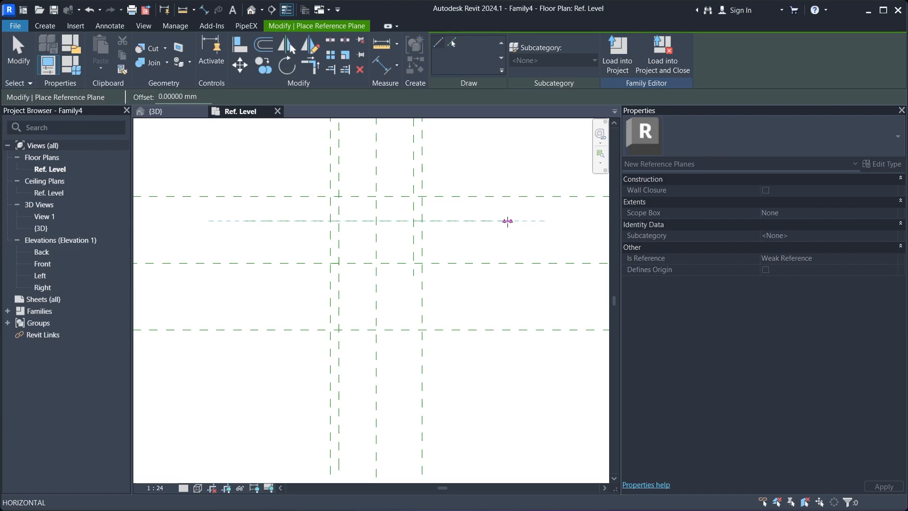
click(508, 221)
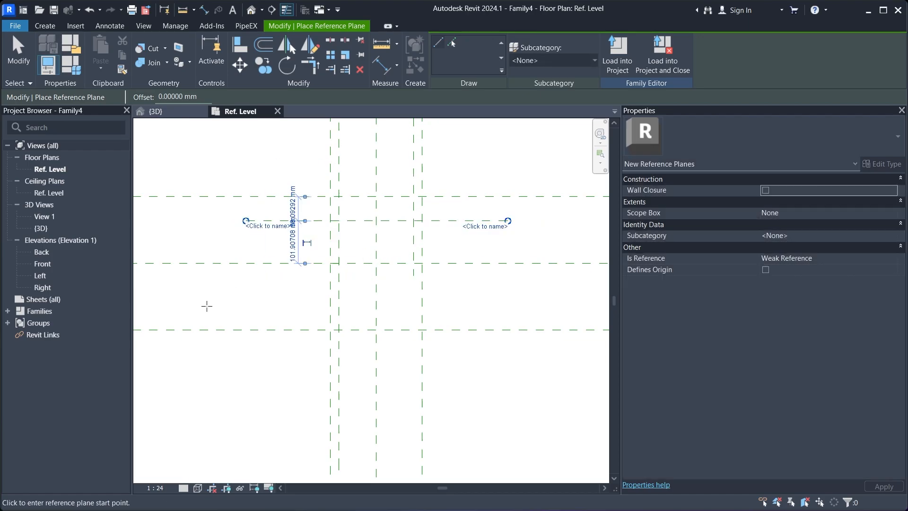
click(246, 305)
click(508, 304)
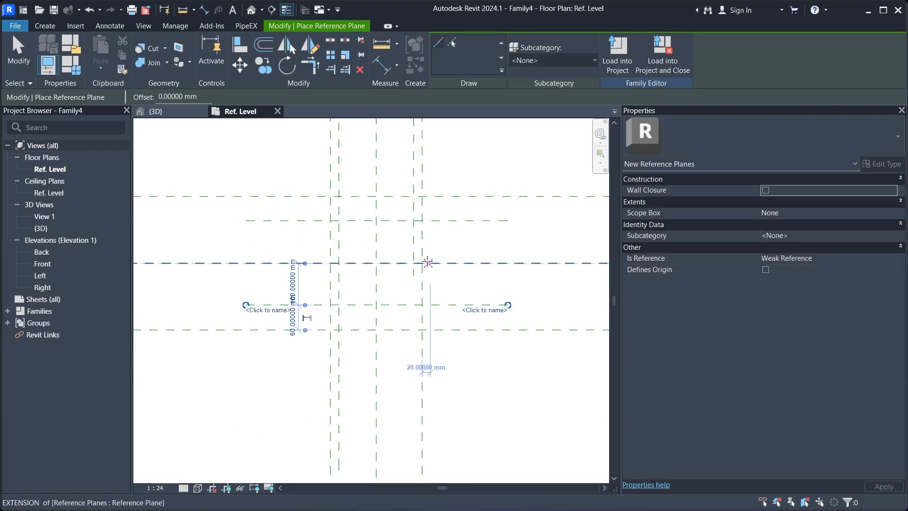
key(Escape)
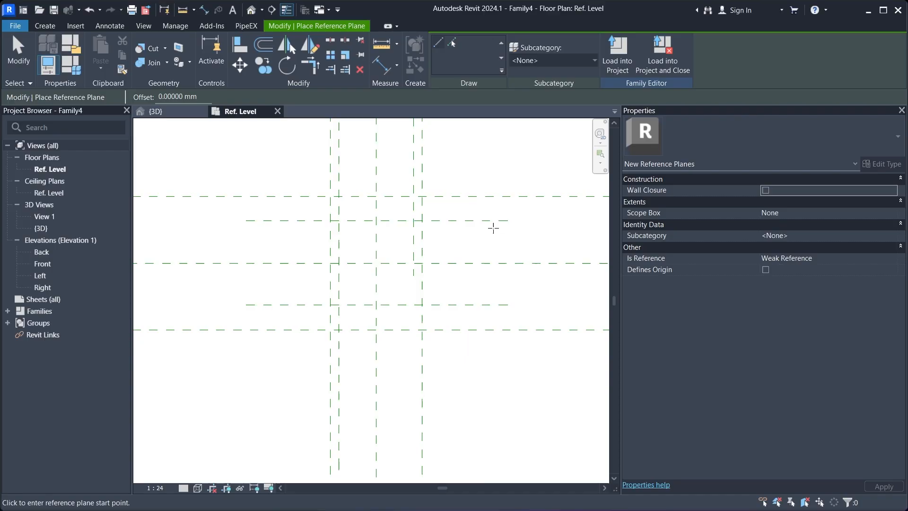
- Place an aligned dimension across the two new horizontal planes and the centre plane, and make its segments equal
click(385, 75)
click(476, 220)
click(474, 262)
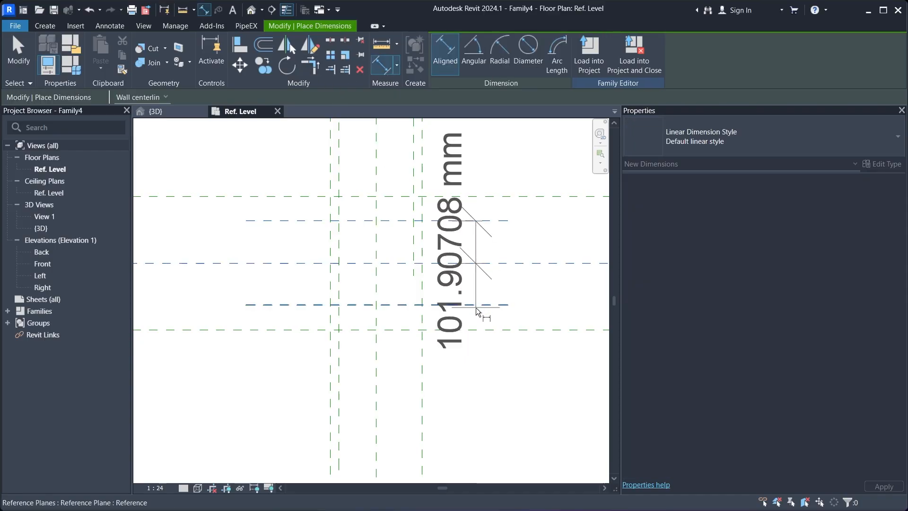
click(477, 305)
click(523, 307)
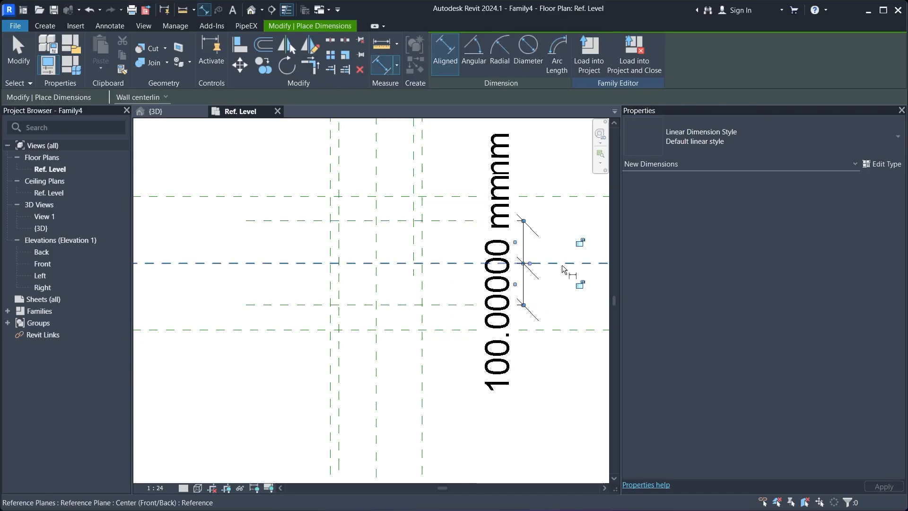
scroll(479, 271, down, 3)
middle_drag(478, 271, 354, 276)
scroll(466, 272, up, 1)
click(467, 270)
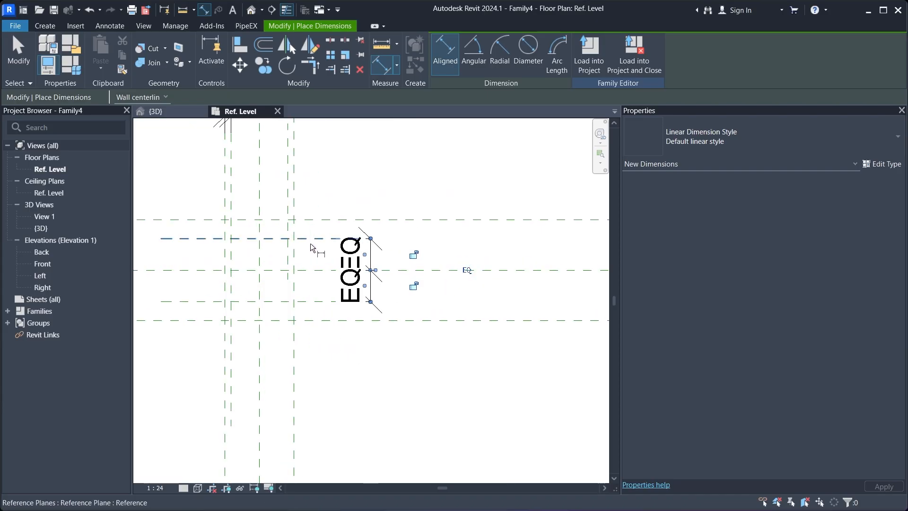
- Place an overall aligned dimension between the two inner horizontal reference planes, beside the equality dimension
click(310, 243)
click(322, 300)
click(433, 290)
key(Escape)
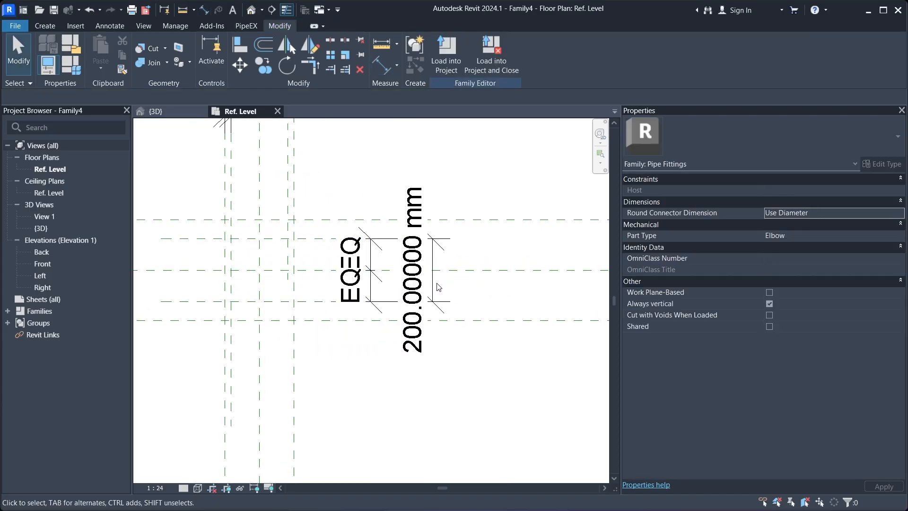
- Label the overall dimension between the inner horizontal planes with the PiX_PPG_END1_DU parameter and deselect it
click(438, 287)
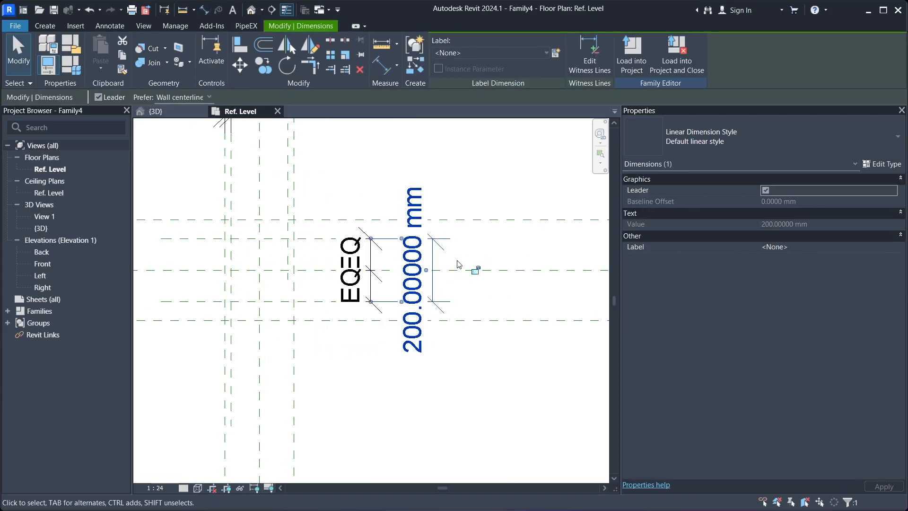
click(547, 52)
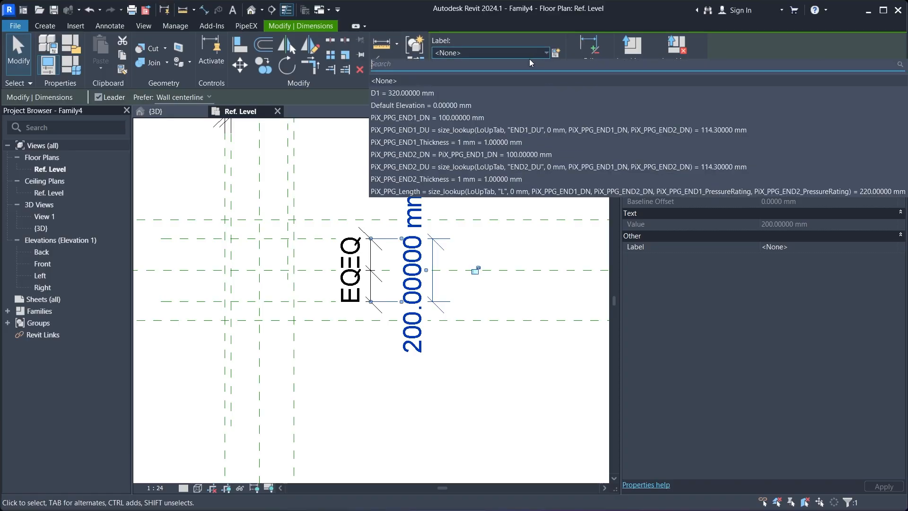
click(430, 129)
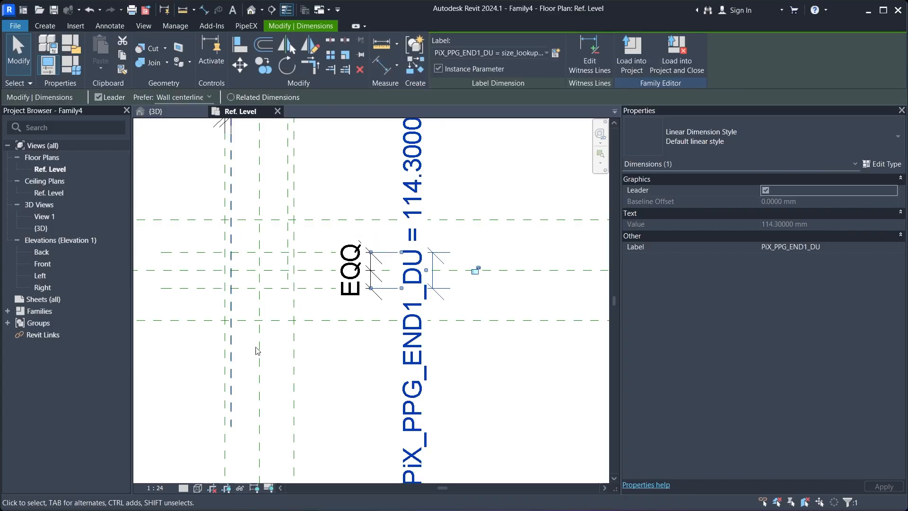
click(471, 304)
- Nudge the upper outer horizontal reference plane down toward the centre, bringing D1 to 240 mm, and deselect it
scroll(486, 233, down, 2)
scroll(361, 243, up, 6)
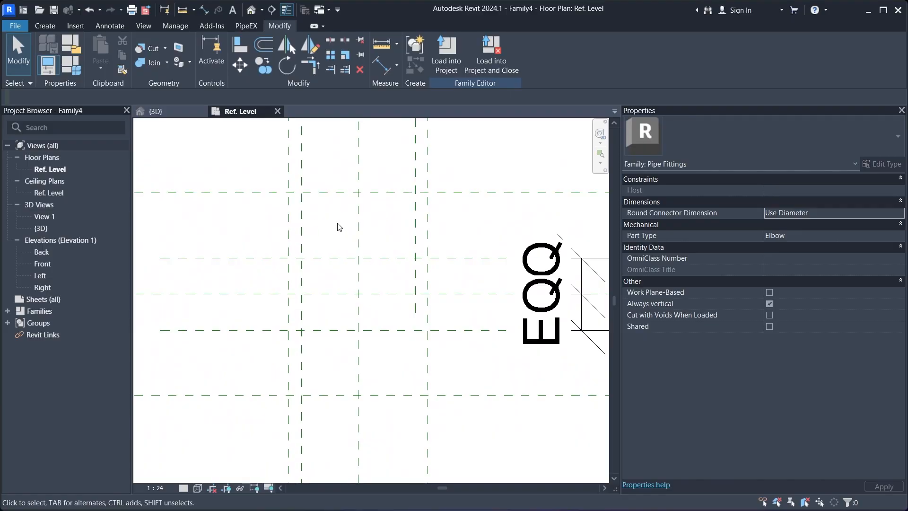
scroll(339, 229, down, 2)
click(348, 211)
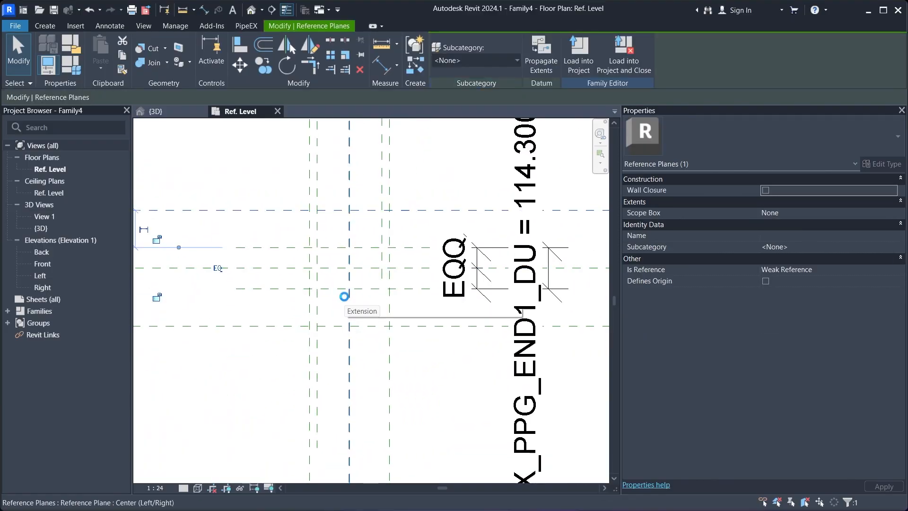
key(Down)
key(Down)
key(Down)
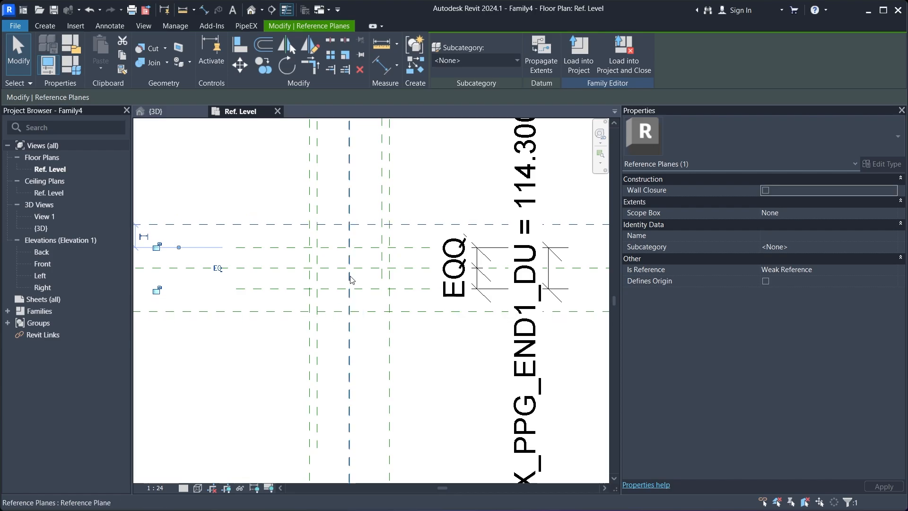
click(333, 188)
- Draw two horizontal reference planes, one about 30 mm below the upper outer plane and one about 7 mm below the upper pipe-diameter plane
scroll(334, 242, up, 2)
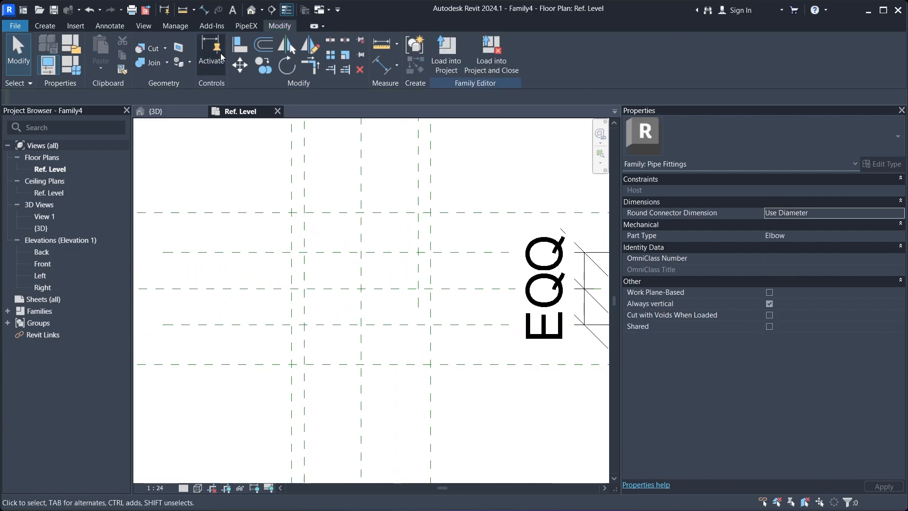
click(57, 28)
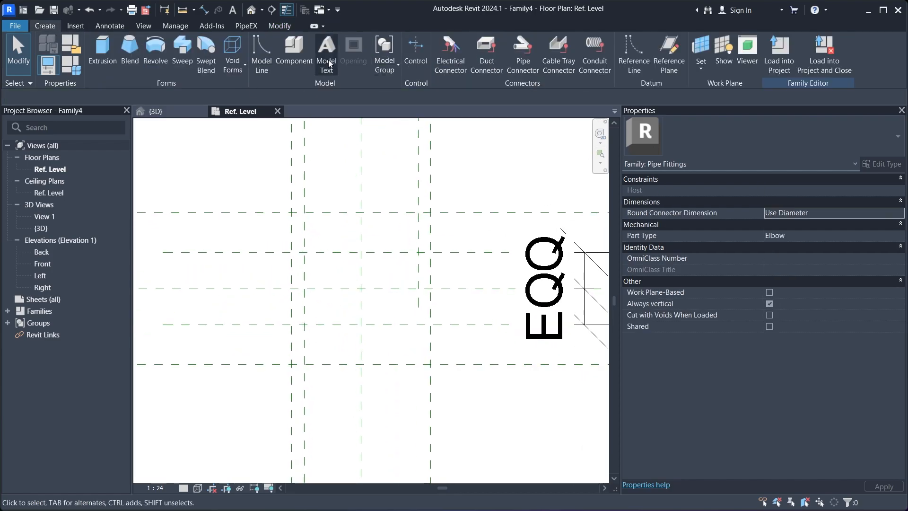
click(669, 49)
click(248, 231)
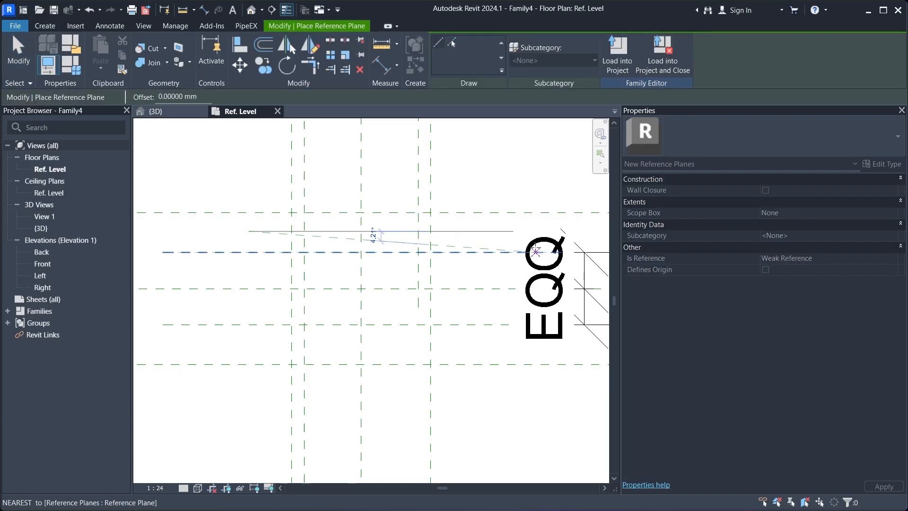
click(502, 231)
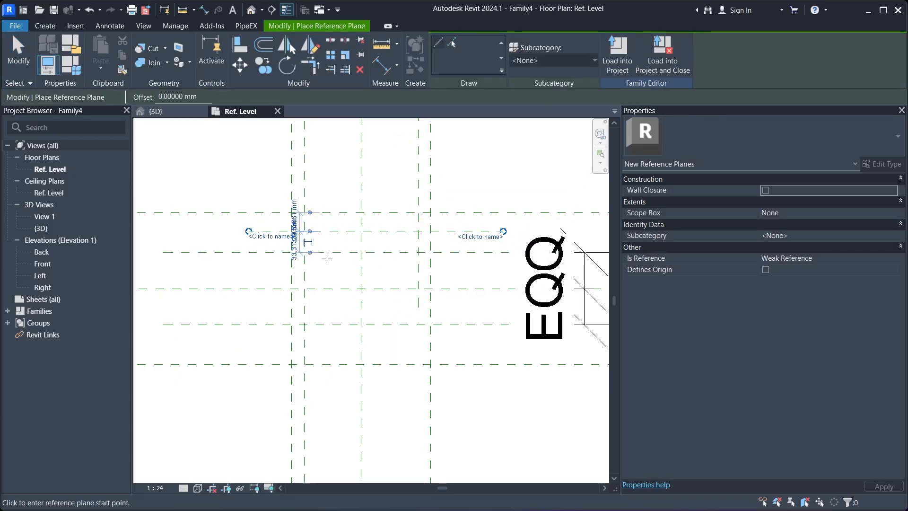
scroll(324, 253, up, 2)
click(270, 255)
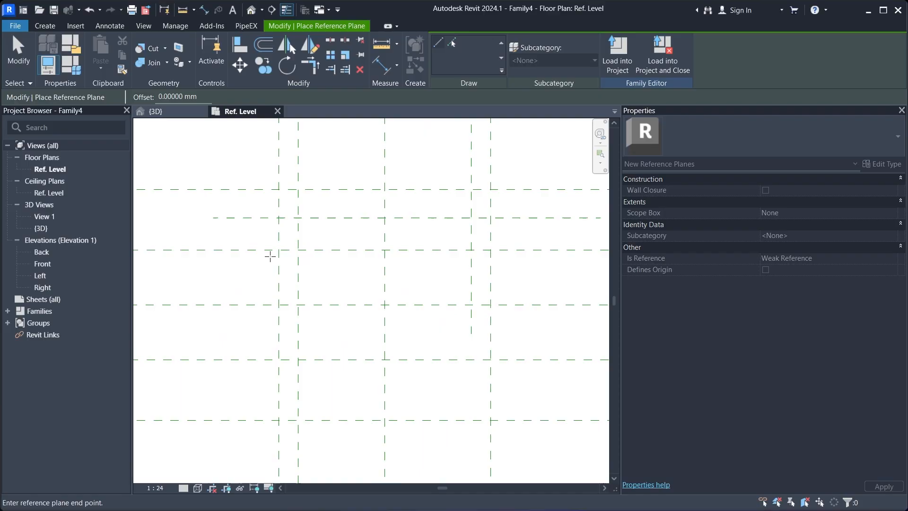
click(538, 256)
key(Escape)
key(Escape)
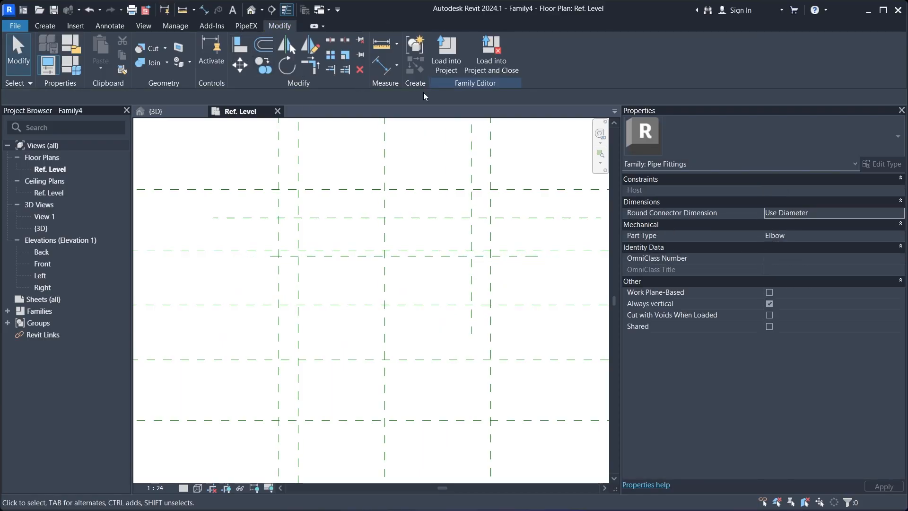
- Dimension the upper outer plane, the new plane below it and the upper pipe-diameter plane together, and make the segments equal
click(383, 66)
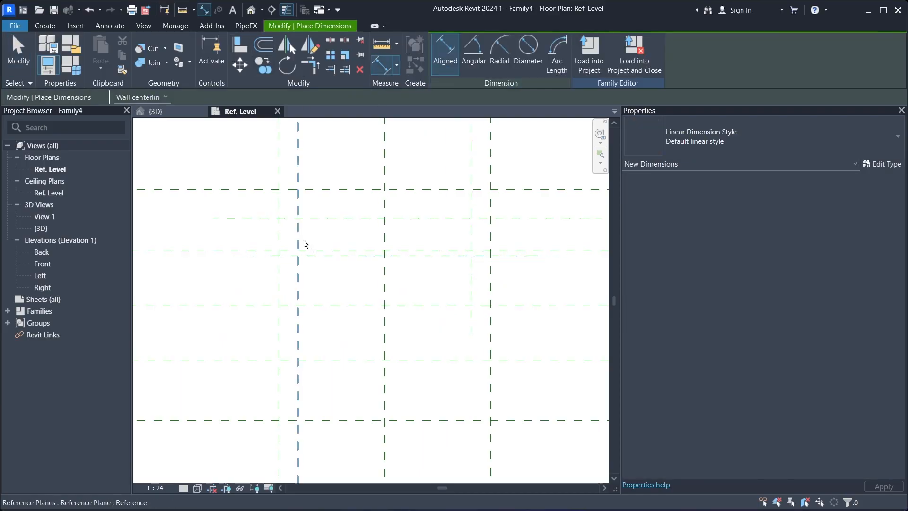
click(345, 190)
click(344, 218)
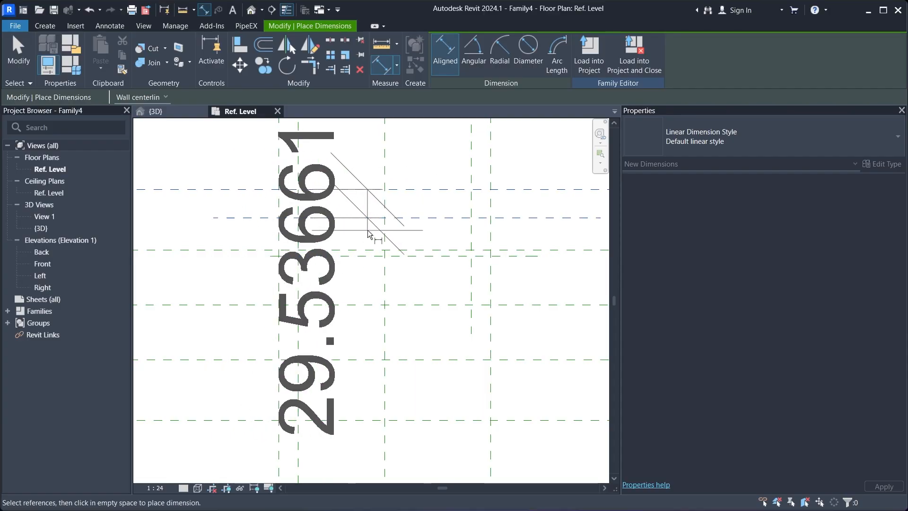
click(250, 250)
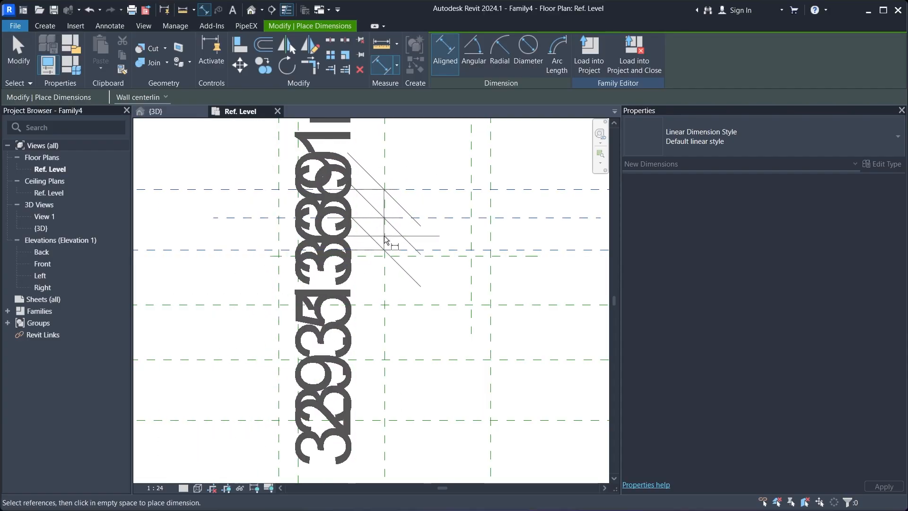
scroll(387, 236, down, 2)
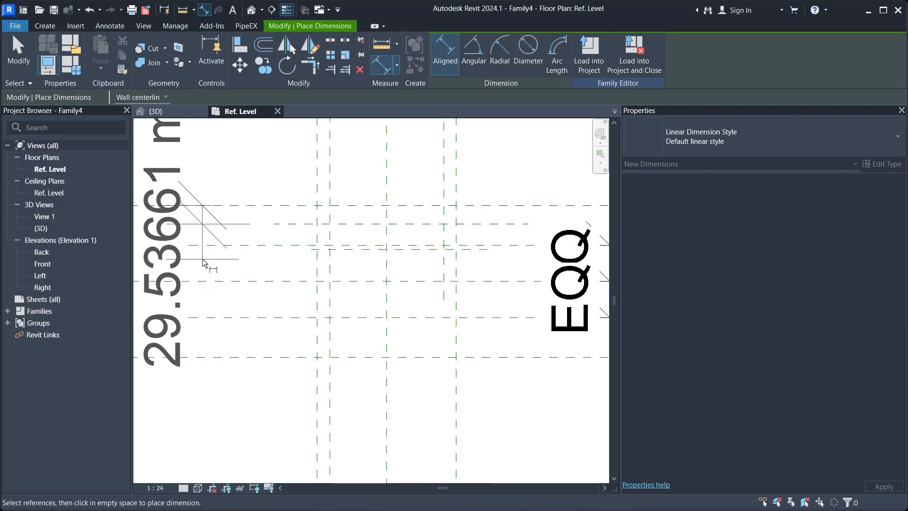
click(223, 250)
scroll(230, 256, down, 1)
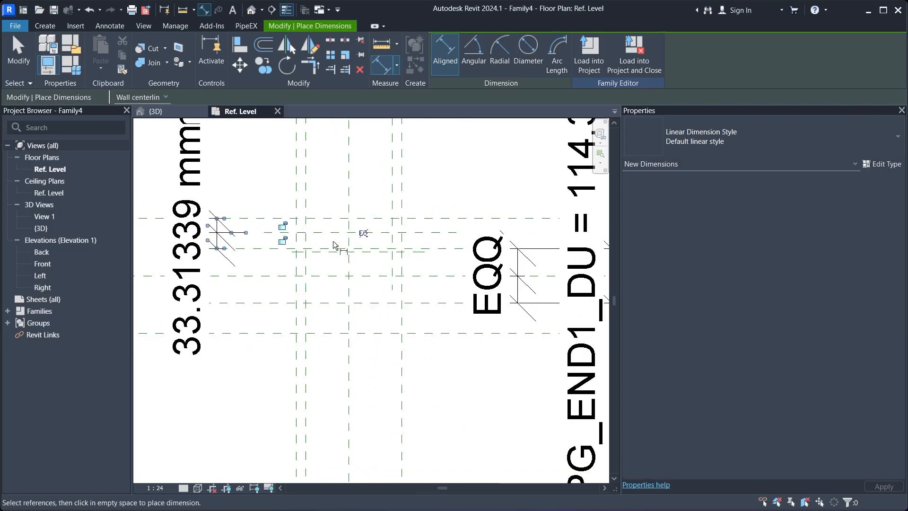
click(362, 233)
- Place an aligned dimension between the upper pipe-diameter plane and the reference plane just beneath it
scroll(326, 255, up, 2)
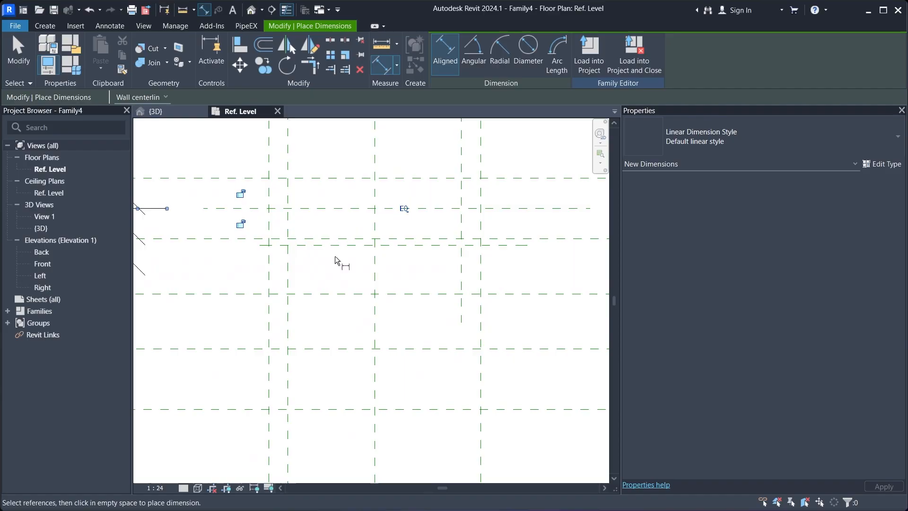
click(338, 244)
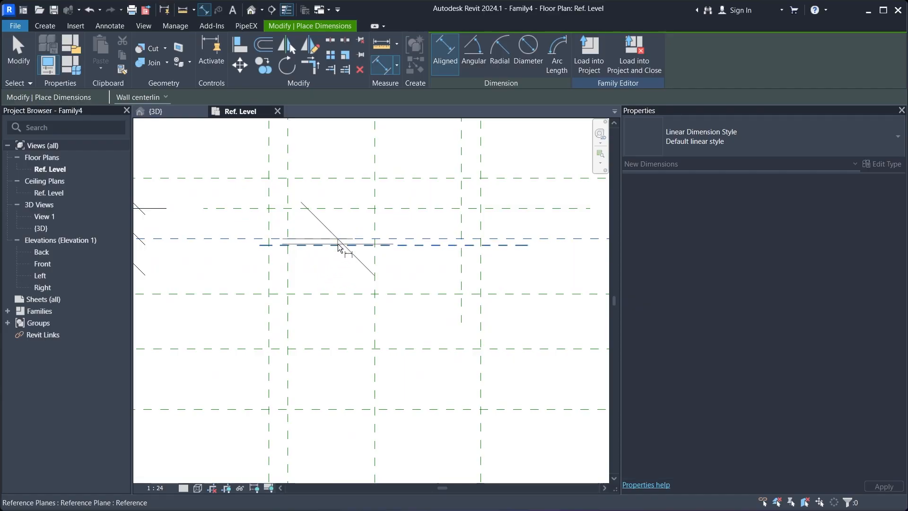
scroll(319, 267, down, 1)
middle_drag(509, 257, 449, 260)
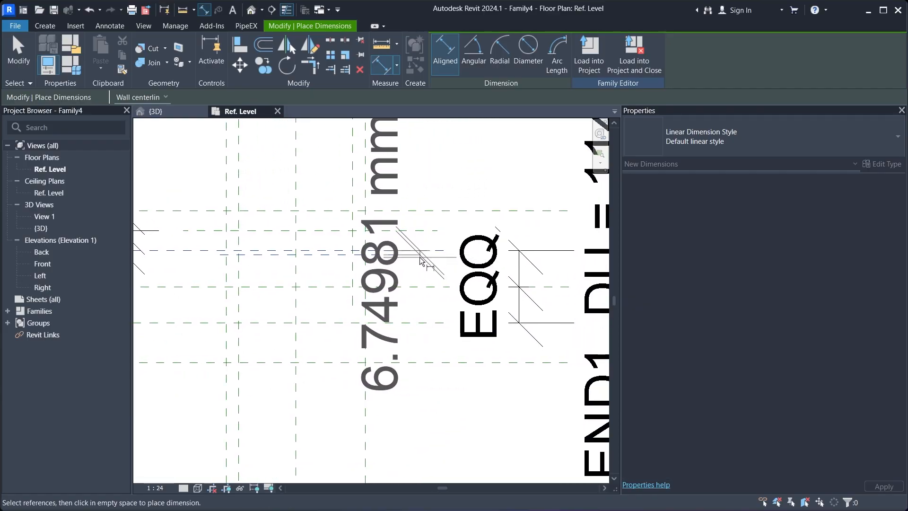
click(434, 265)
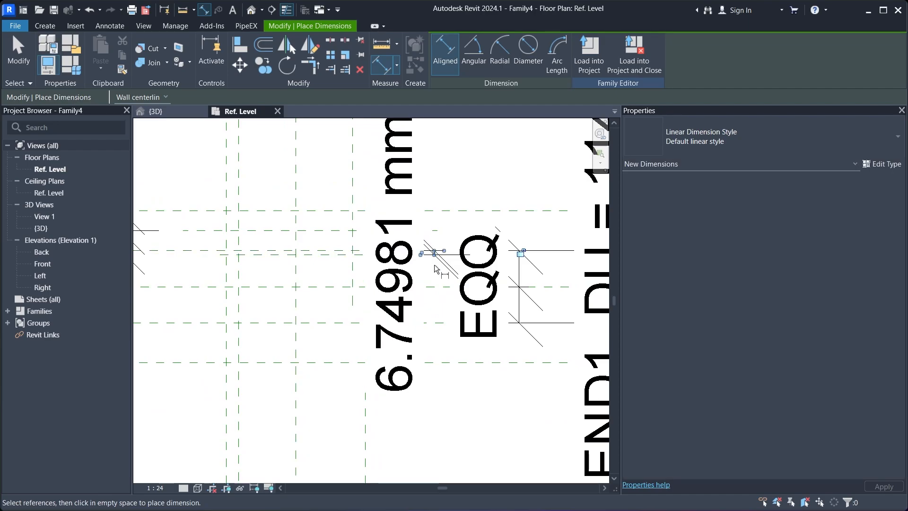
key(Escape)
- Label the small dimension beneath the upper pipe-diameter plane with the PiX_PPG_END1_Thickness parameter and deselect it
click(434, 256)
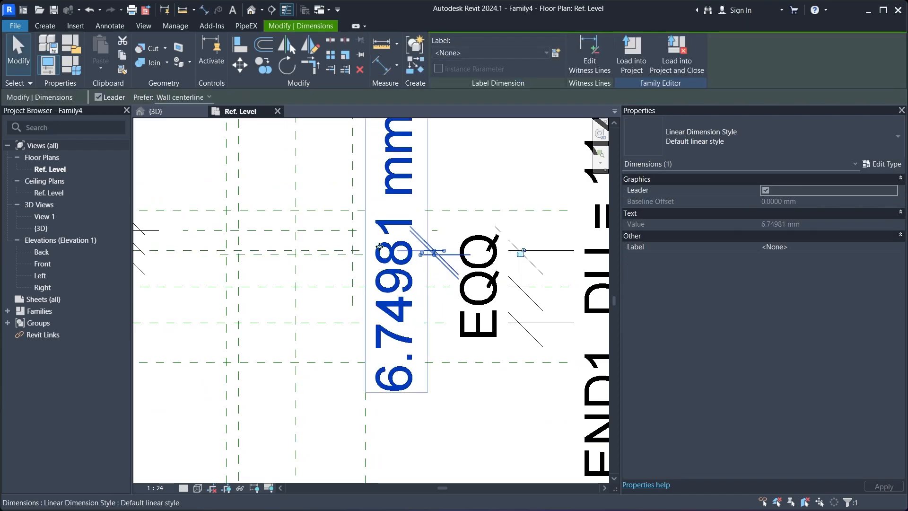
click(539, 52)
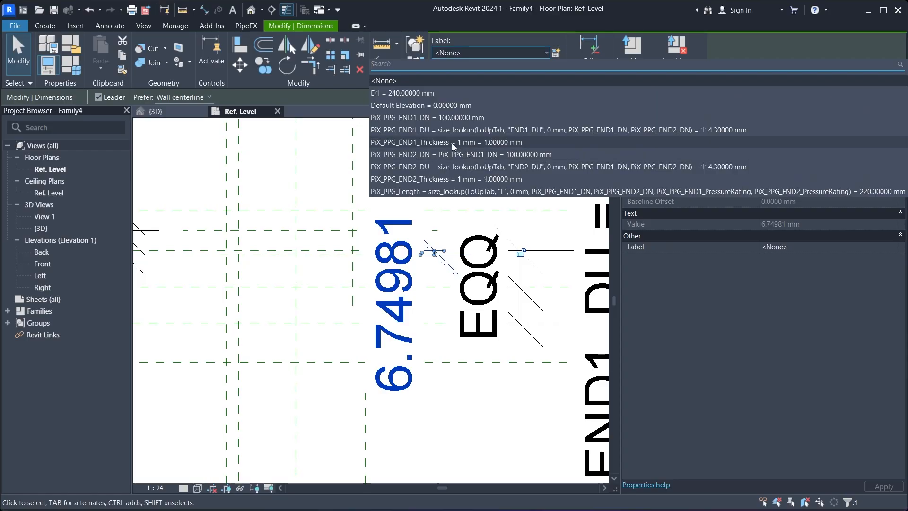
click(453, 141)
scroll(421, 241, down, 2)
click(185, 443)
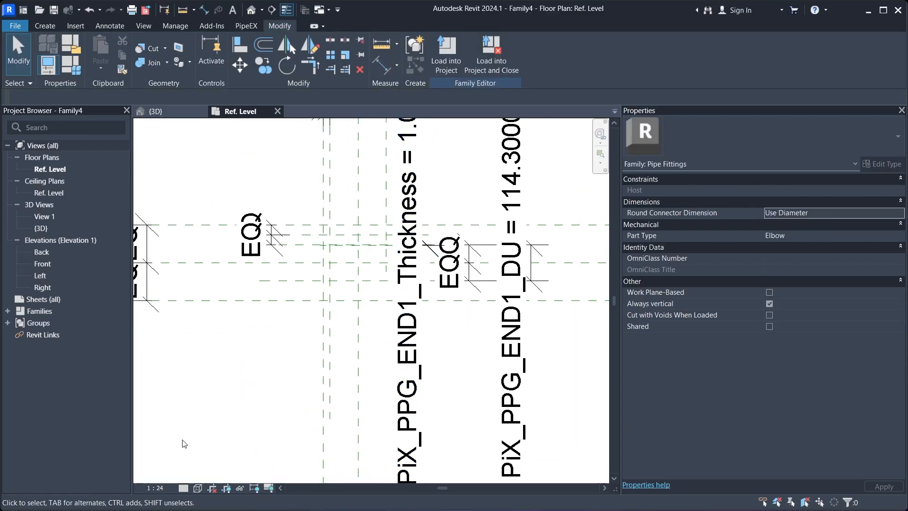
- Set the view scale to 1:5
click(161, 488)
click(182, 357)
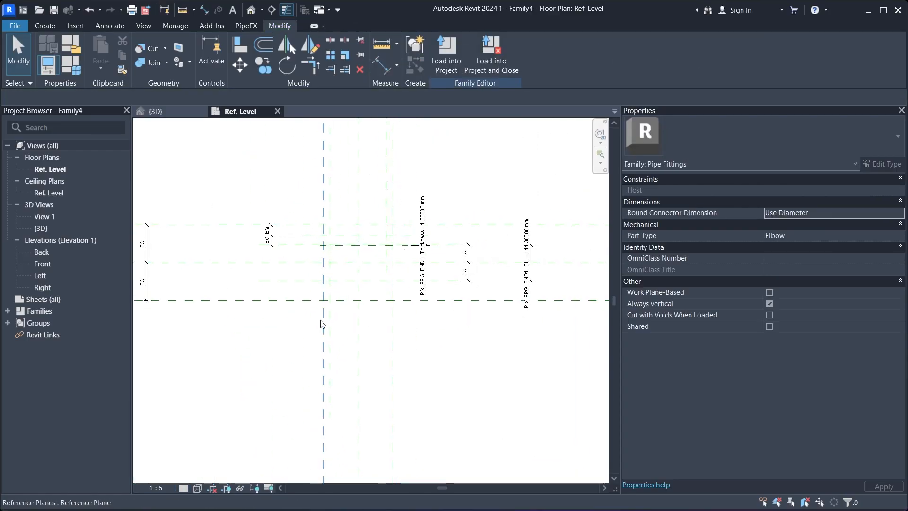
- Start a Revolve and sketch the left flange's 20 by 62.85 mm rectangle from the upper outer plane to the upper pipe-diameter plane, locking its edges
scroll(365, 255, up, 3)
middle_drag(364, 258, 348, 223)
scroll(354, 237, up, 7)
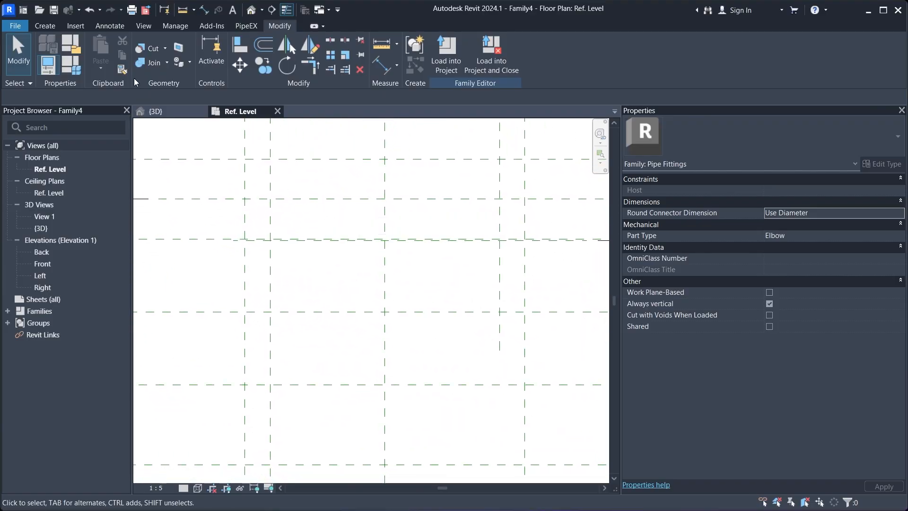
click(46, 26)
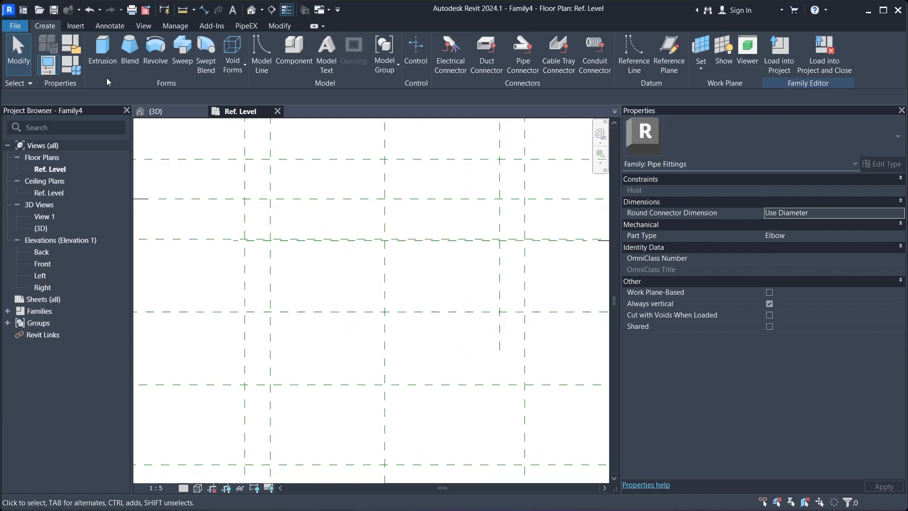
click(155, 52)
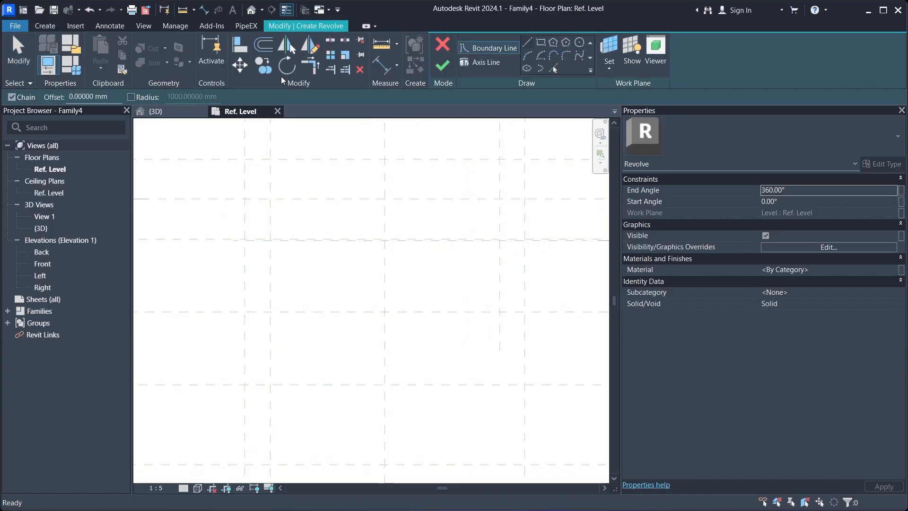
click(541, 45)
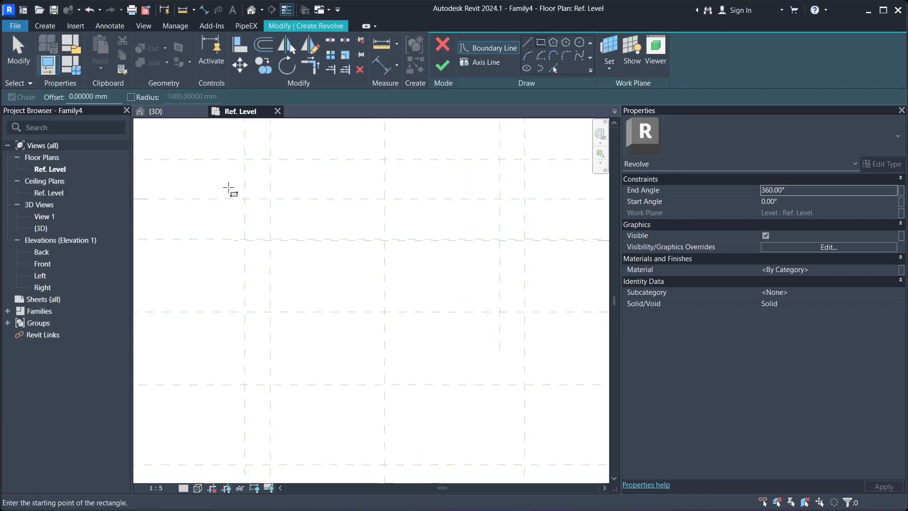
middle_drag(244, 181, 275, 220)
scroll(275, 212, up, 1)
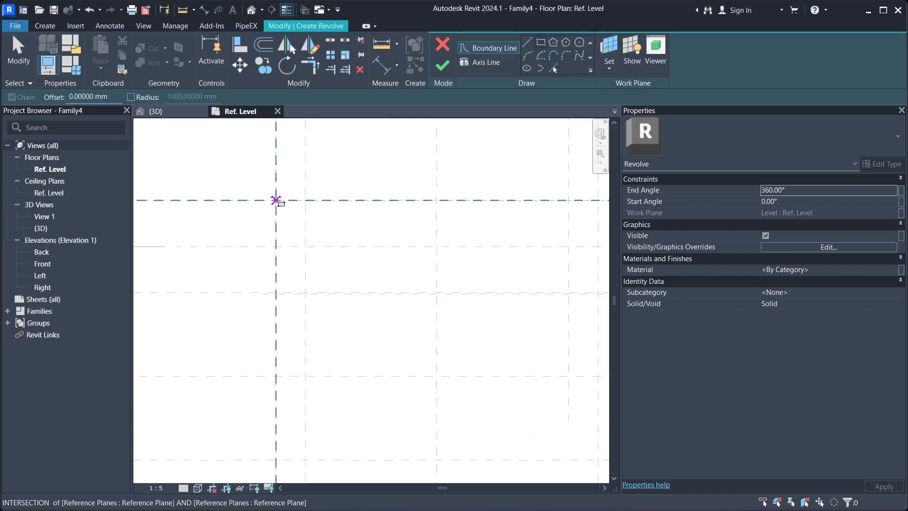
click(276, 200)
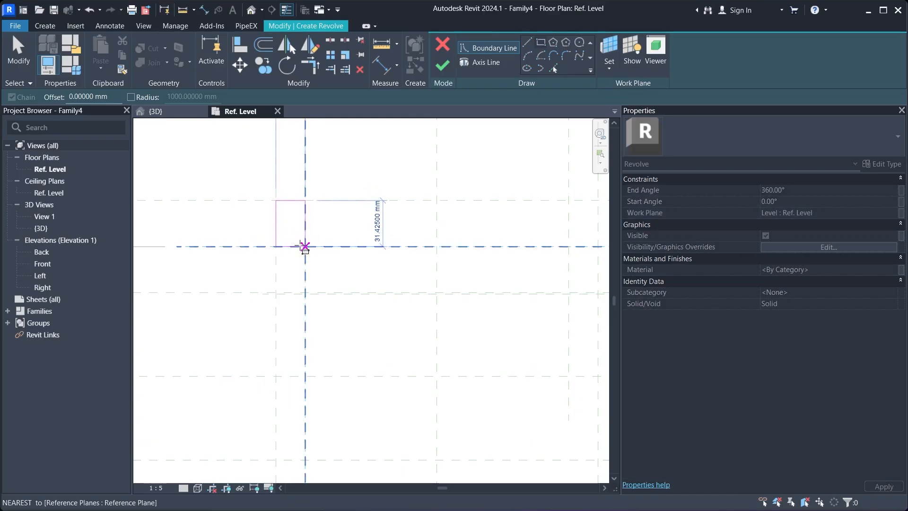
scroll(304, 247, up, 1)
click(308, 295)
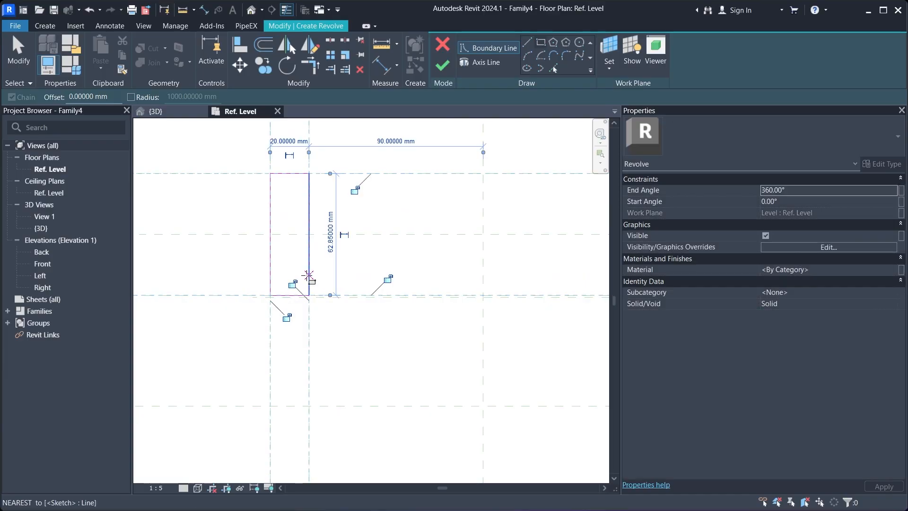
click(288, 316)
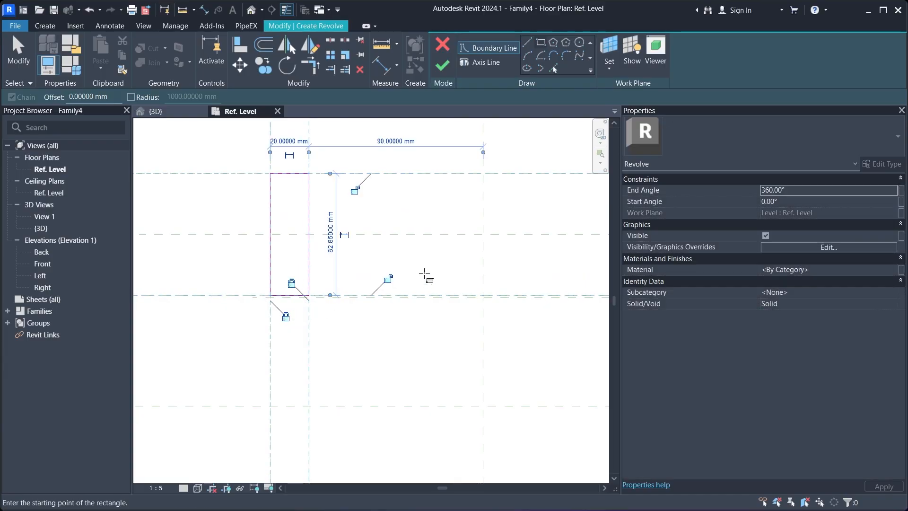
click(388, 278)
- Sketch a matching 20 by 62.85 mm rectangle between the right flange's planes and lock its edges to them
scroll(281, 219, down, 7)
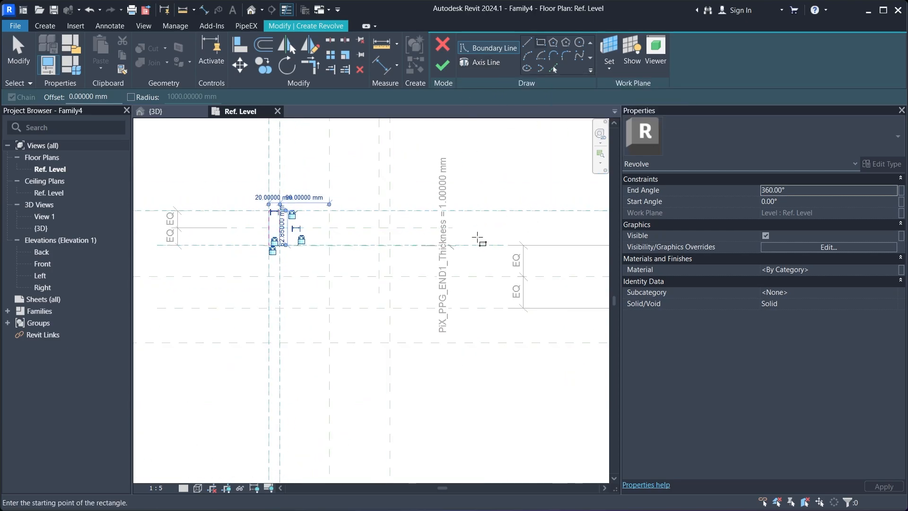
scroll(482, 239, up, 3)
scroll(324, 197, up, 2)
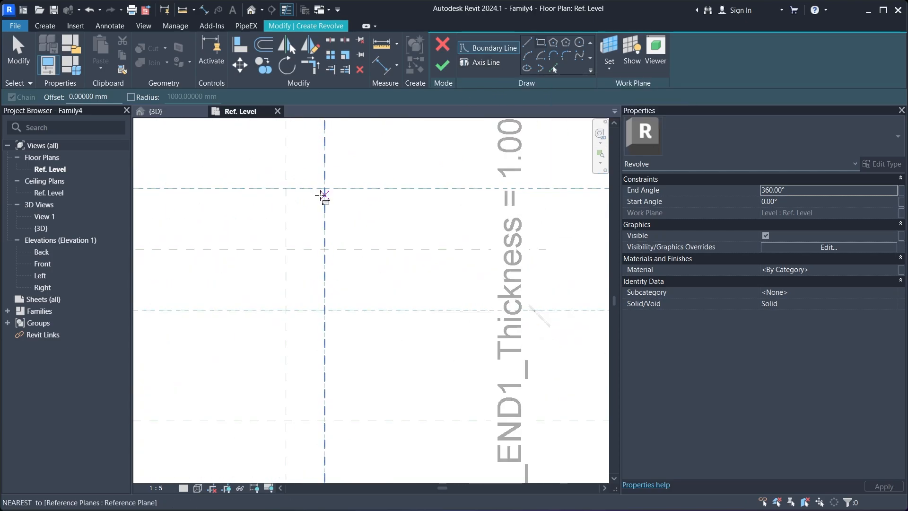
click(286, 189)
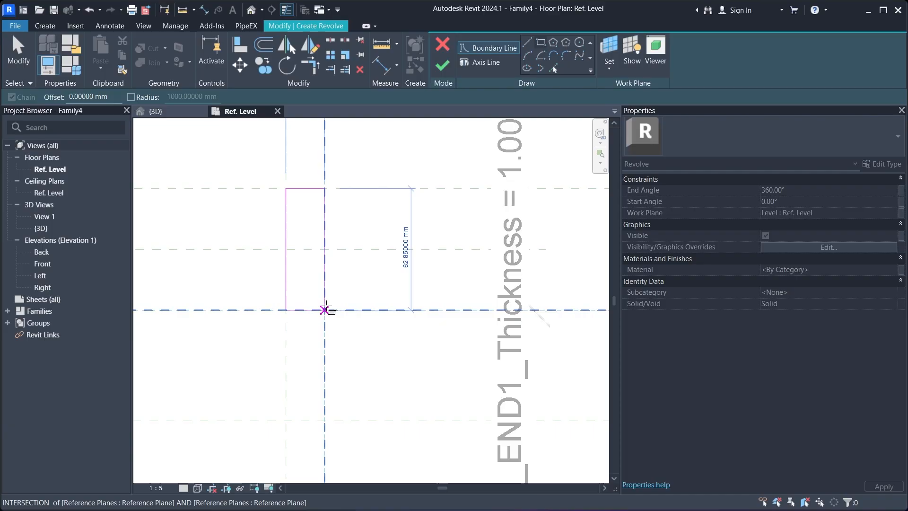
click(324, 309)
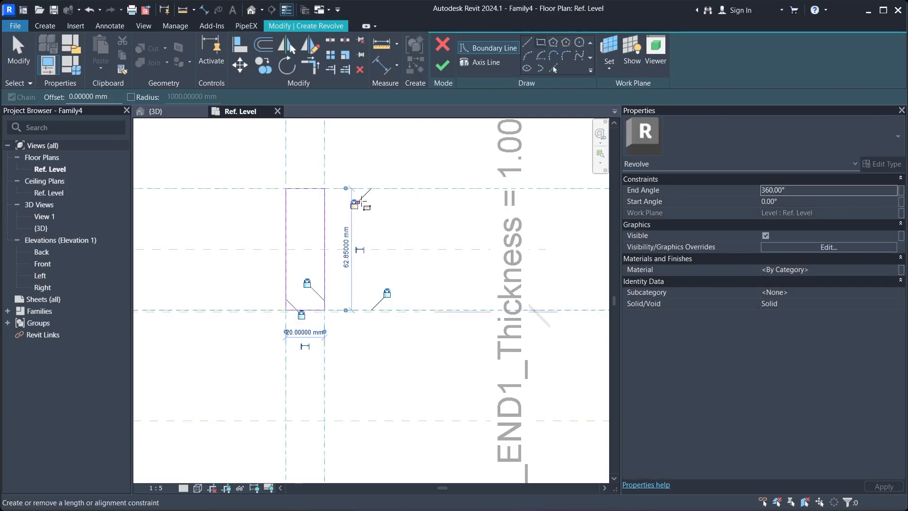
- Pick the horizontal centre reference plane as the axis line and finish the 360° revolve of both flanges
click(481, 60)
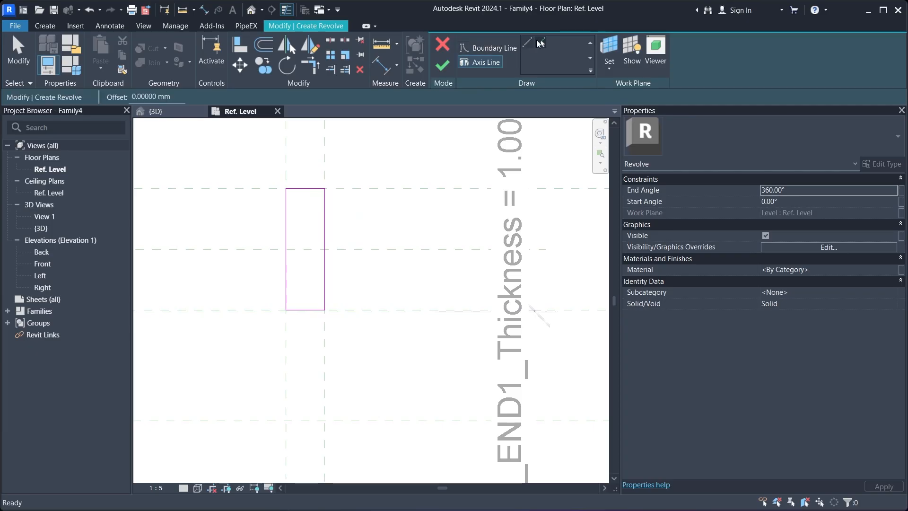
scroll(271, 354, down, 2)
middle_drag(271, 355, 318, 310)
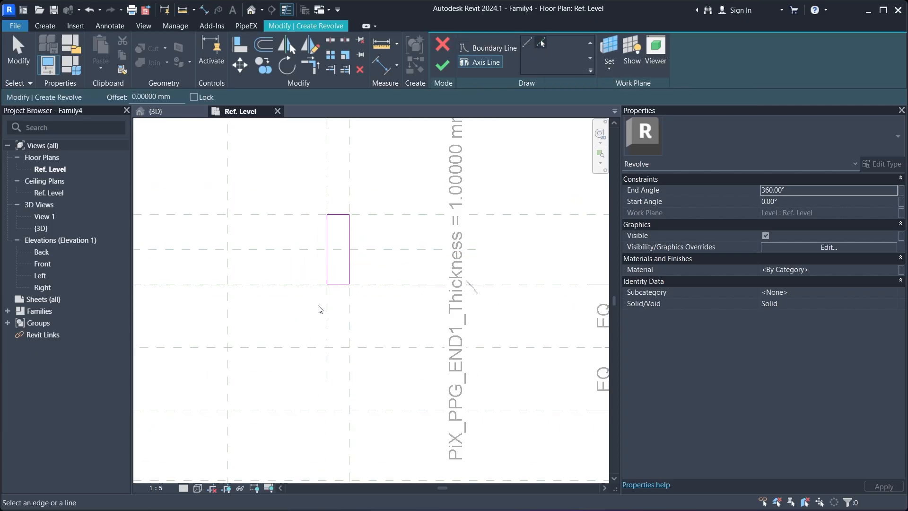
click(285, 348)
click(446, 61)
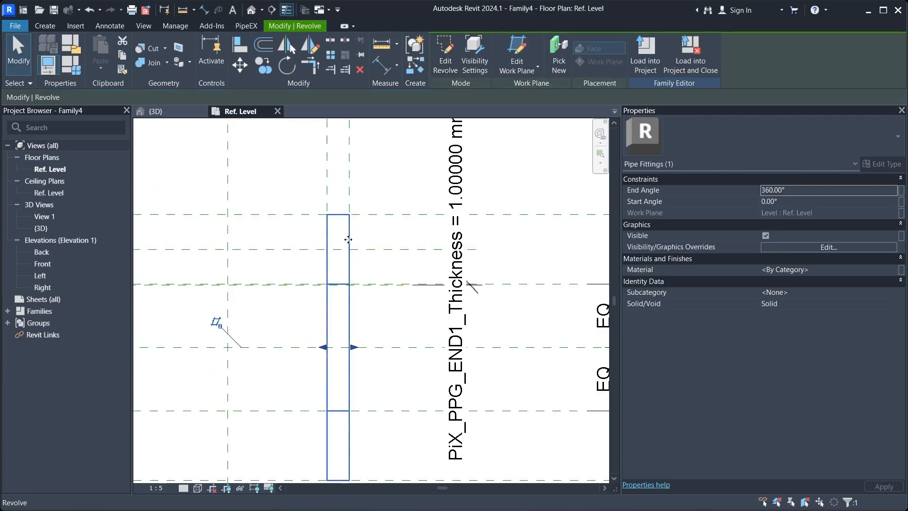
- Draw two vertical reference planes between the flanges, about 16 mm inside the left flange and 15 mm inside the right one
scroll(361, 257, down, 2)
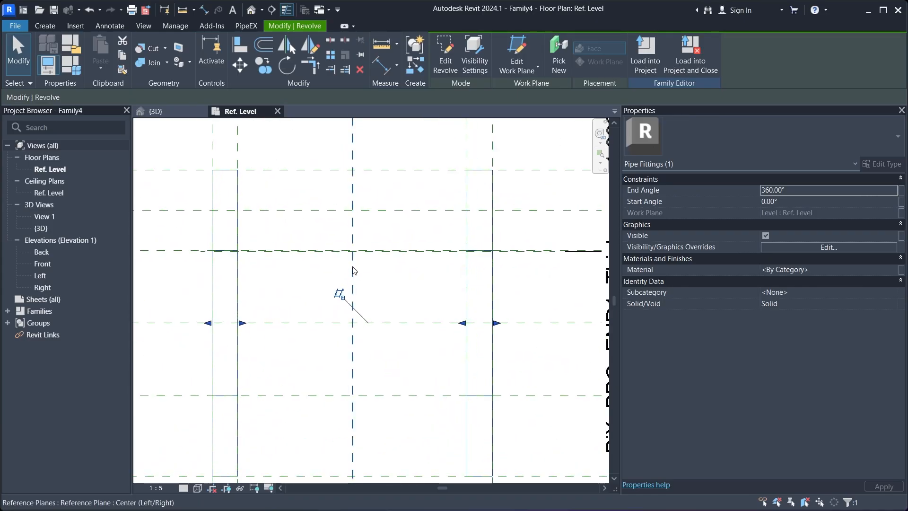
middle_drag(305, 276, 332, 269)
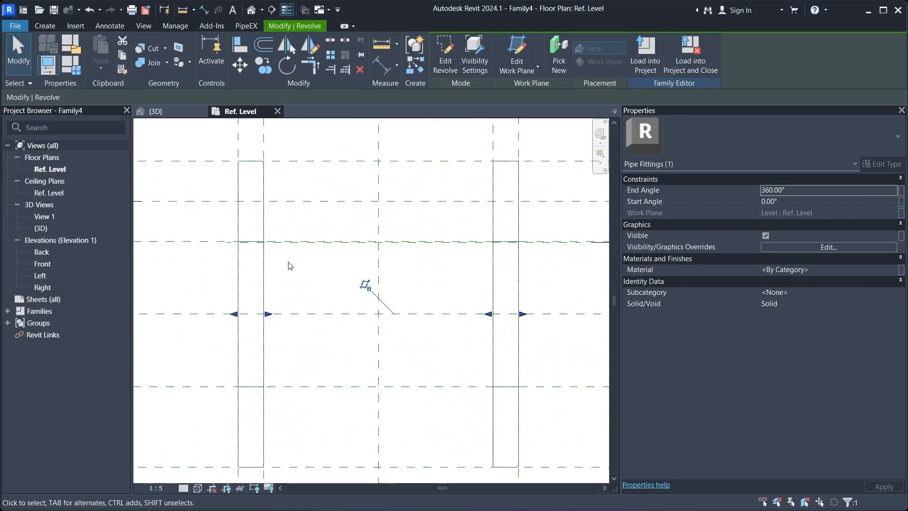
scroll(288, 266, up, 2)
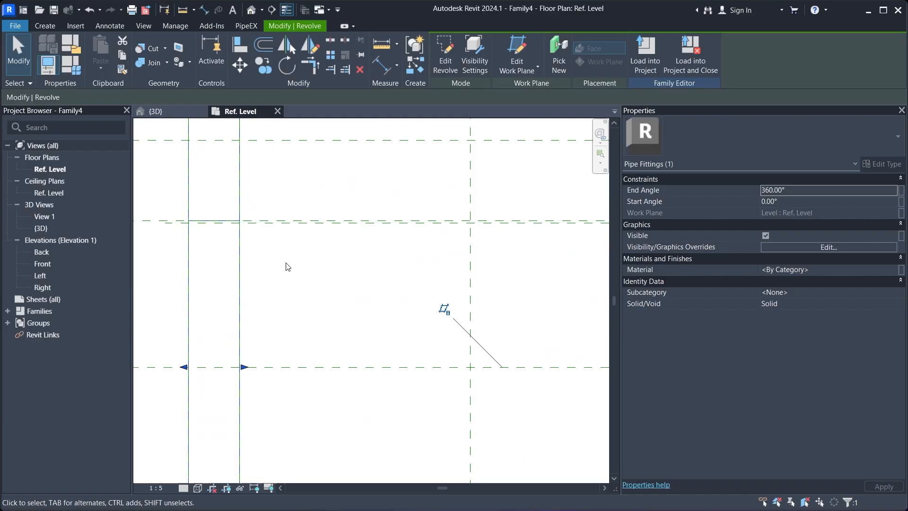
click(52, 29)
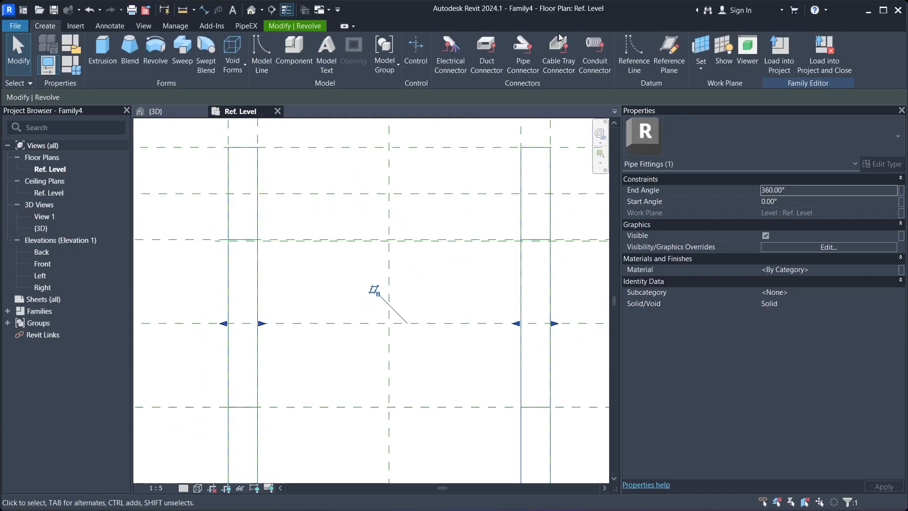
click(671, 55)
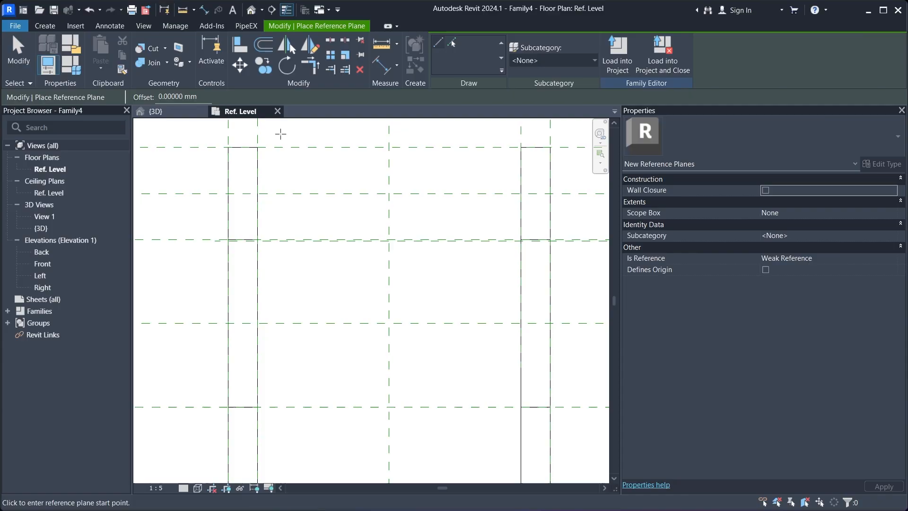
click(281, 134)
click(276, 437)
scroll(263, 366, down, 1)
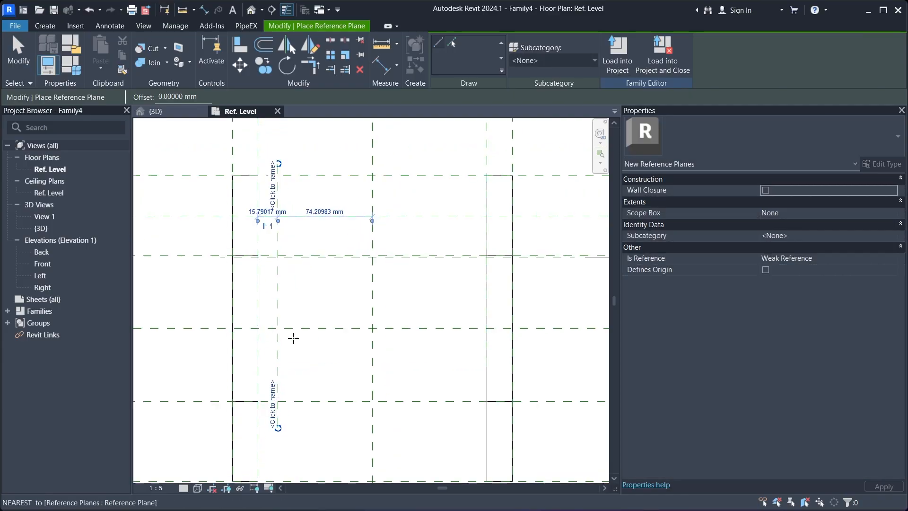
click(468, 164)
click(472, 439)
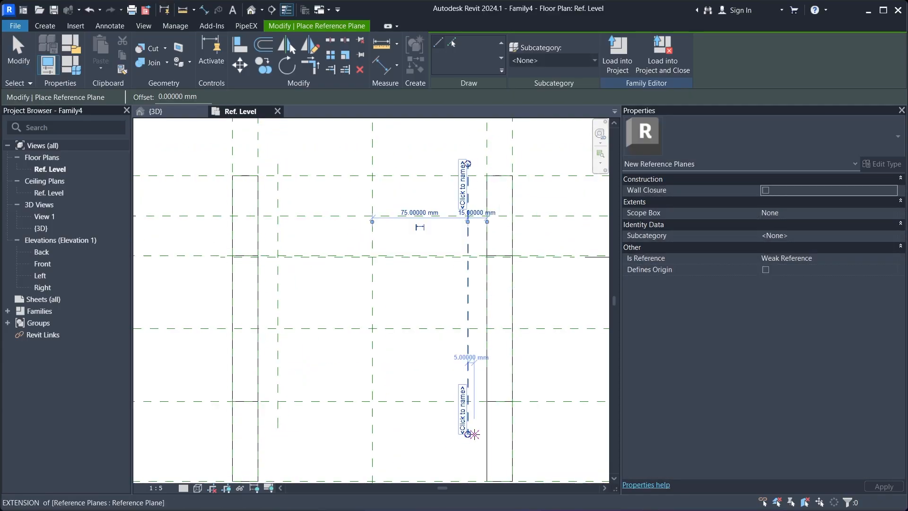
- Place aligned dimensions from each flange's inner plane to the new vertical reference plane beside it
click(385, 71)
click(255, 157)
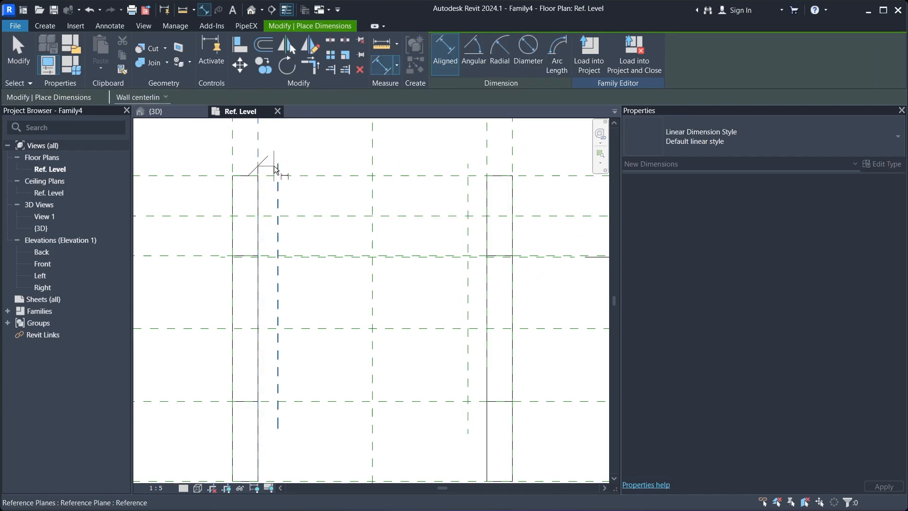
click(304, 156)
scroll(280, 218, down, 2)
middle_drag(280, 219, 294, 263)
scroll(290, 208, up, 2)
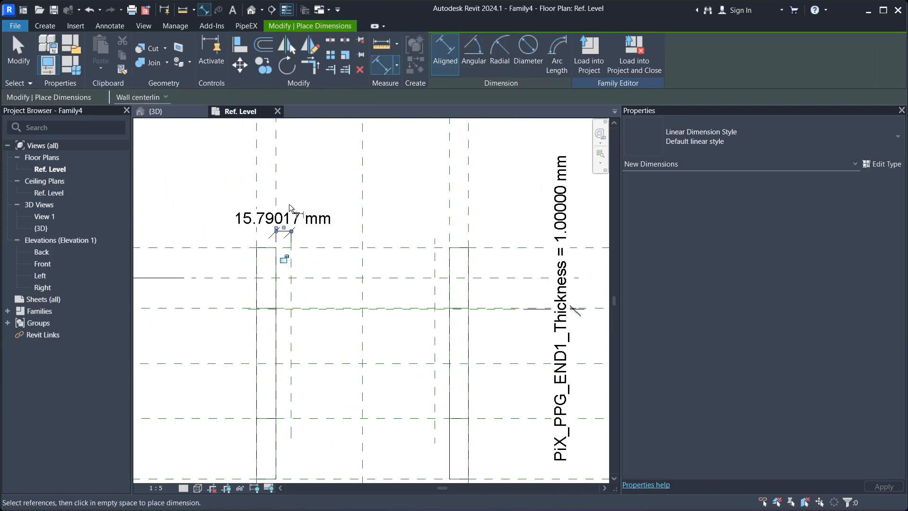
click(434, 238)
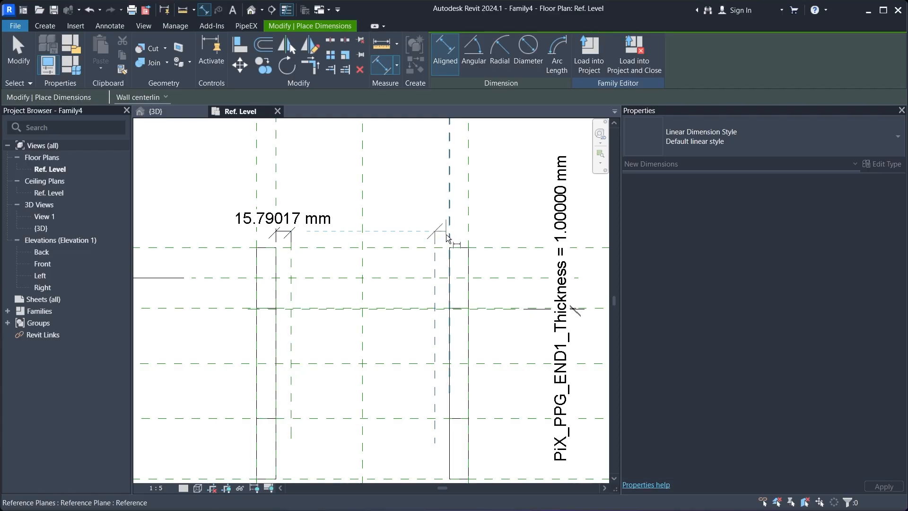
click(448, 238)
click(447, 234)
key(Escape)
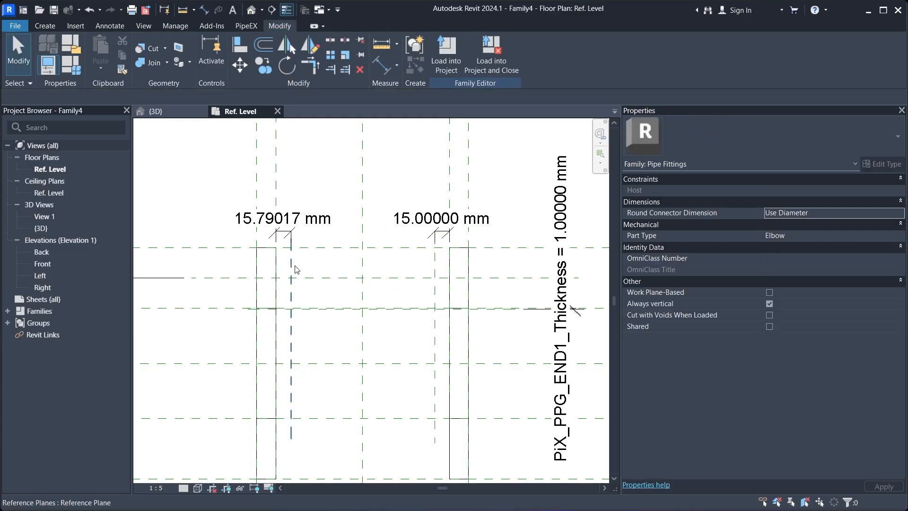
- Set the left new reference plane's distance from the left flange's inner plane to 20 mm
click(293, 269)
click(300, 220)
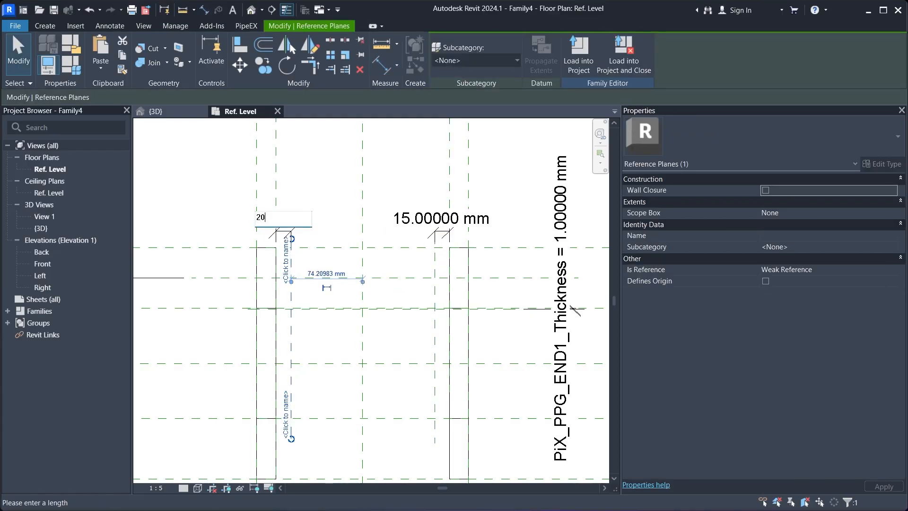
key(Return)
key(Escape)
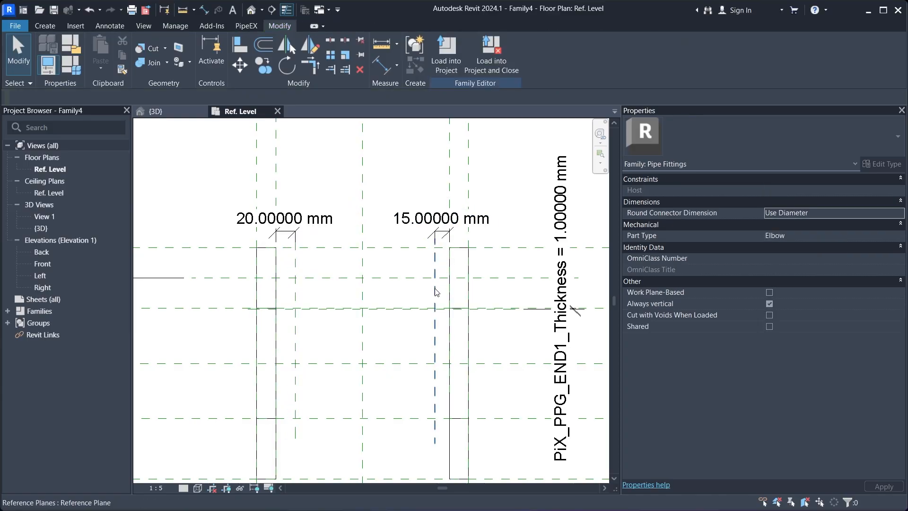
- Set the right new reference plane's distance from the right flange's inner plane to 20 mm and deselect it
click(434, 236)
click(426, 222)
text(2)
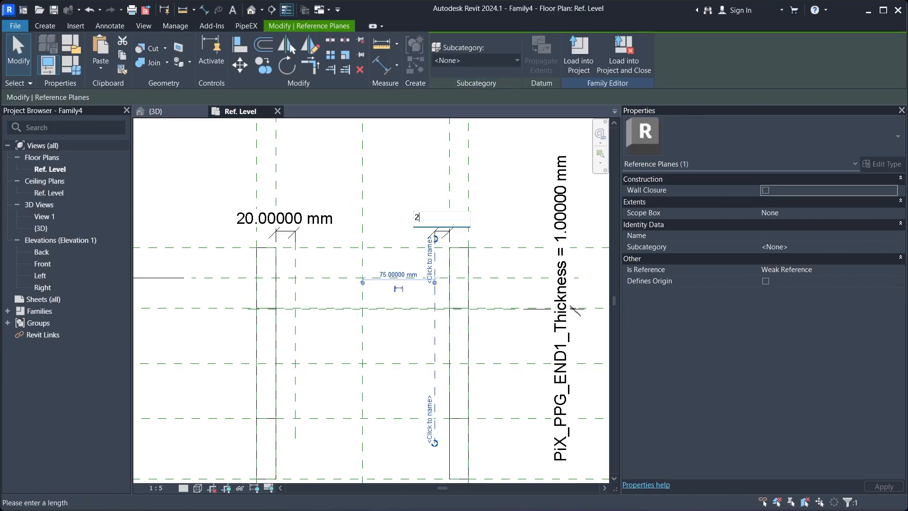
text(0)
key(Return)
click(409, 179)
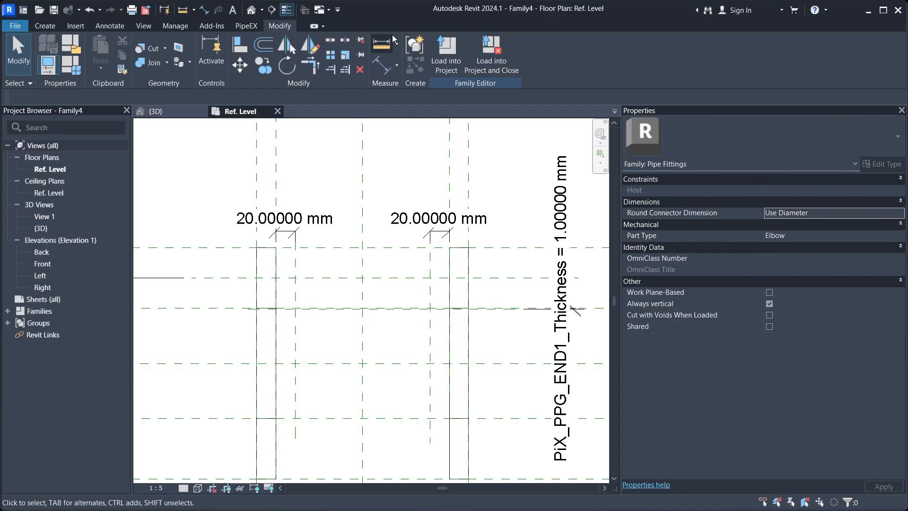
- Dimension the left flange's outer plane, inner plane and the new plane beside it together, and make the segments equal
click(383, 68)
click(256, 178)
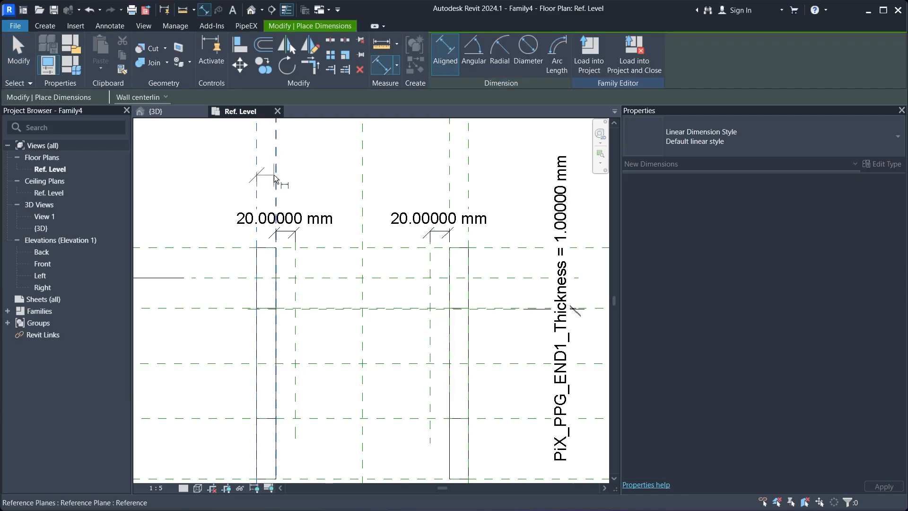
click(275, 175)
click(295, 265)
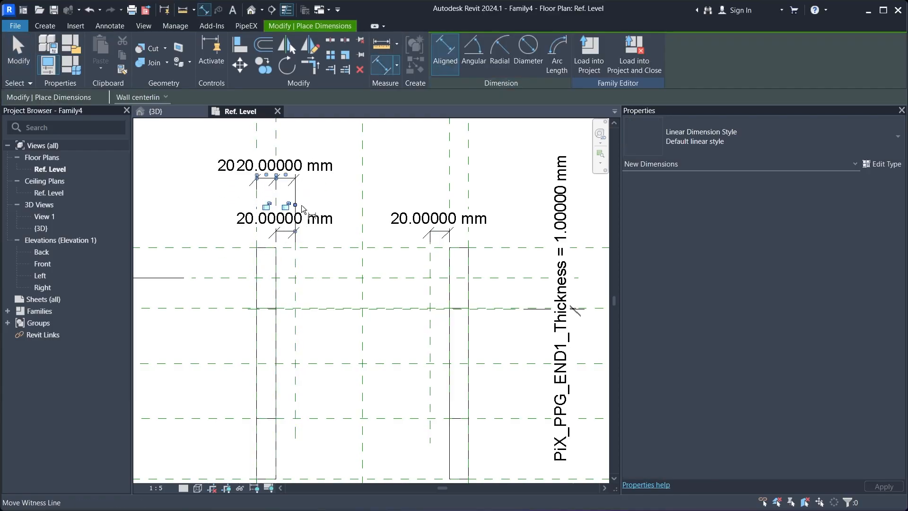
scroll(302, 189, down, 2)
click(303, 185)
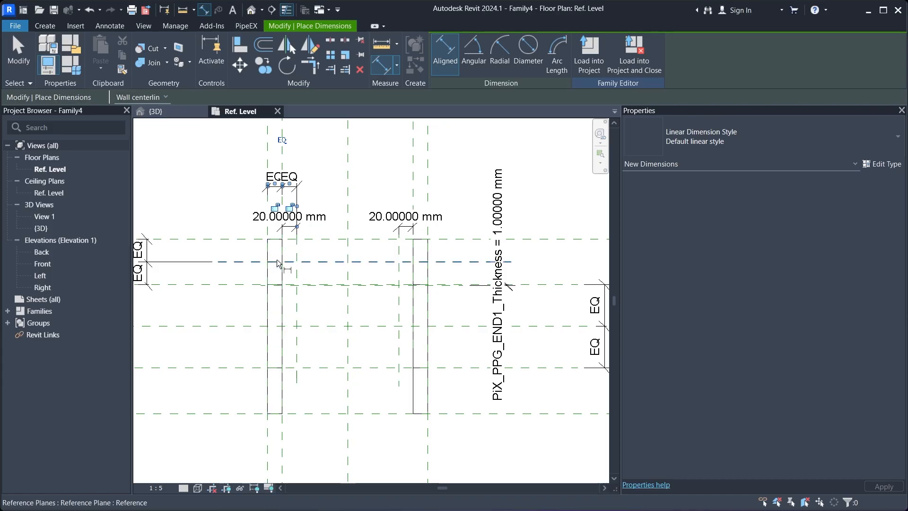
- Dimension the right flange's new adjacent plane, inner plane and outer plane together, and make the segments equal
middle_drag(394, 199, 386, 199)
click(391, 251)
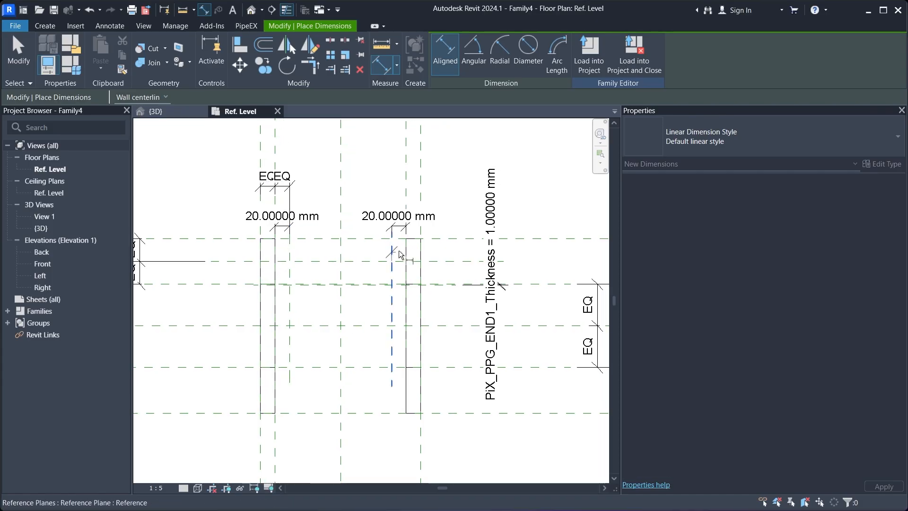
click(407, 193)
click(420, 192)
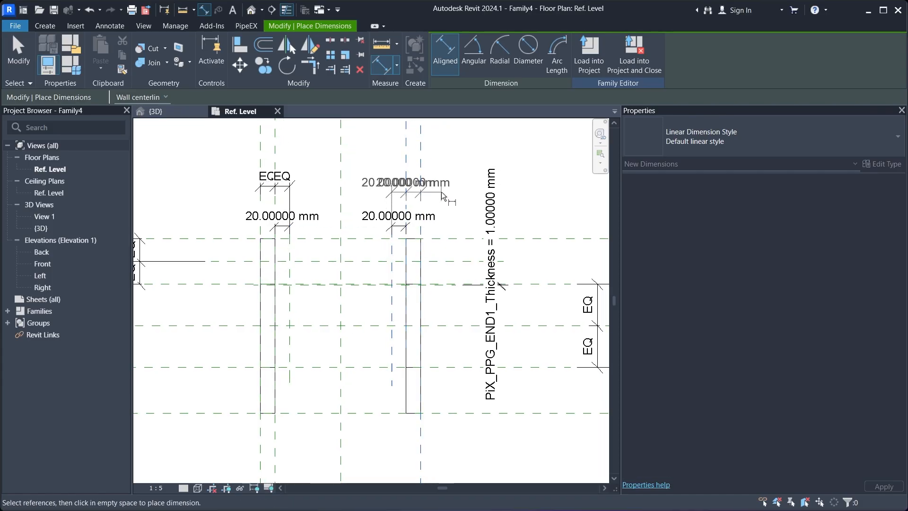
click(441, 195)
click(406, 146)
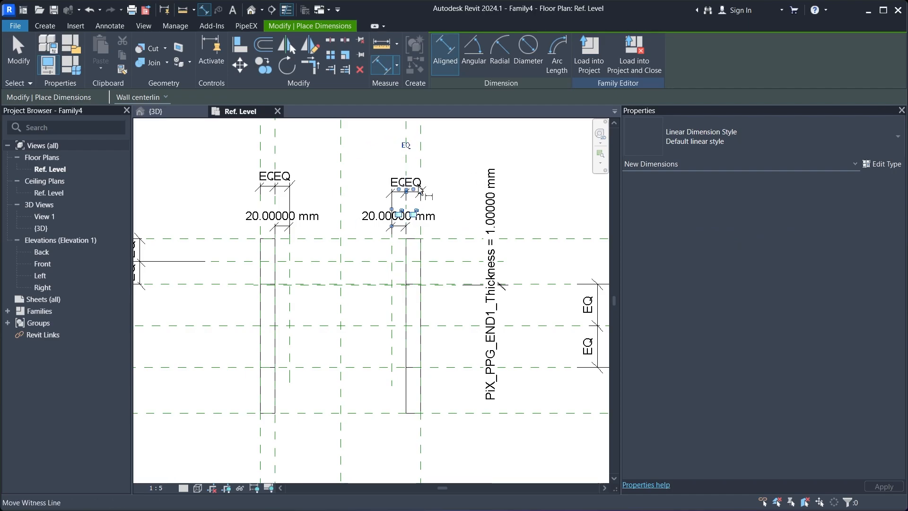
key(Escape)
key(Escape)
- Start a revolve and sketch a 20 by 1 mm rectangle between the left flange's inner plane and its adjacent plane, locking all edges to the reference planes
scroll(337, 265, up, 1)
scroll(335, 262, up, 3)
middle_drag(316, 305, 338, 244)
scroll(337, 244, up, 1)
click(59, 25)
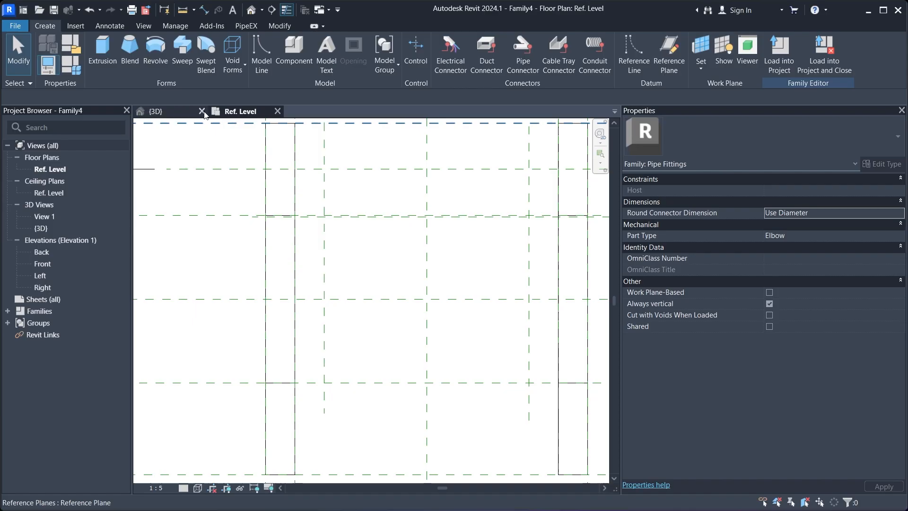
click(162, 51)
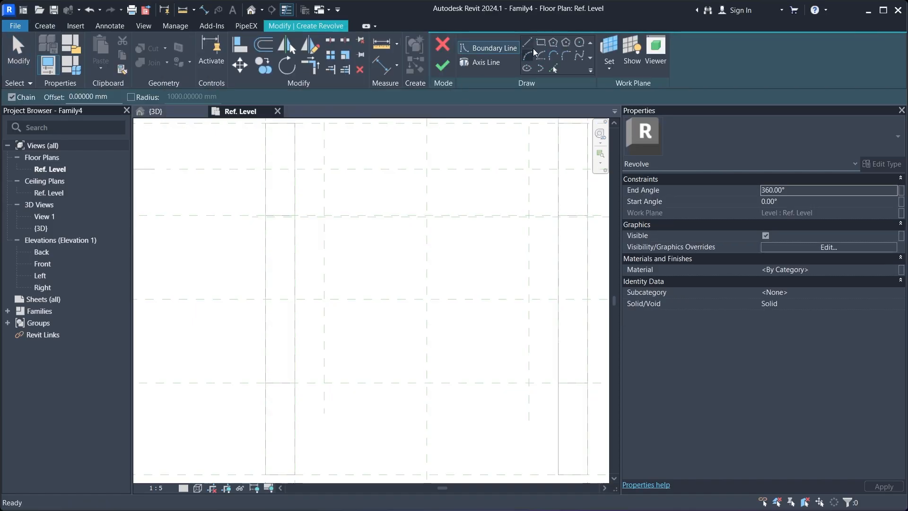
scroll(285, 231, up, 3)
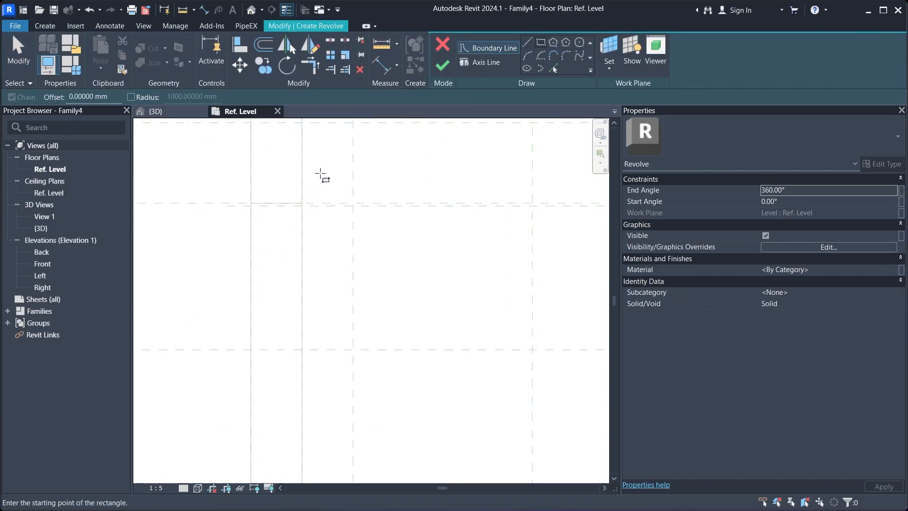
scroll(312, 203, up, 3)
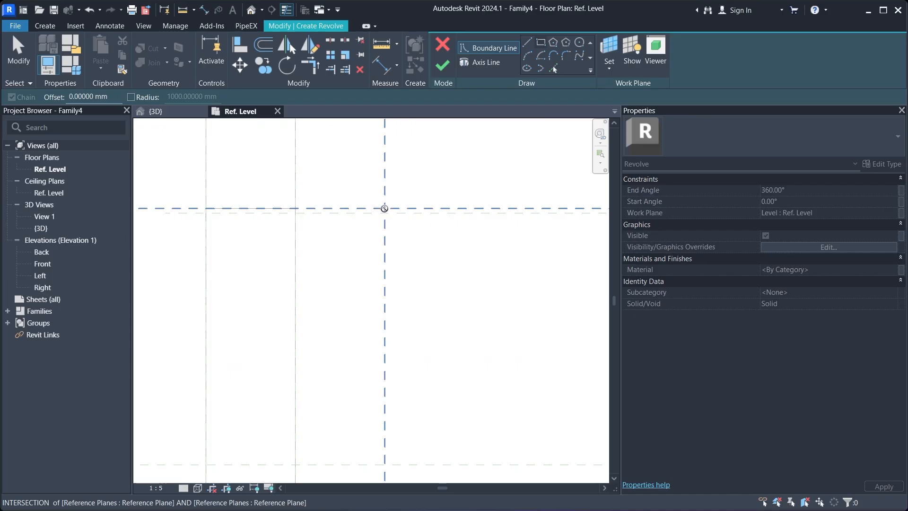
click(385, 208)
scroll(387, 216, up, 2)
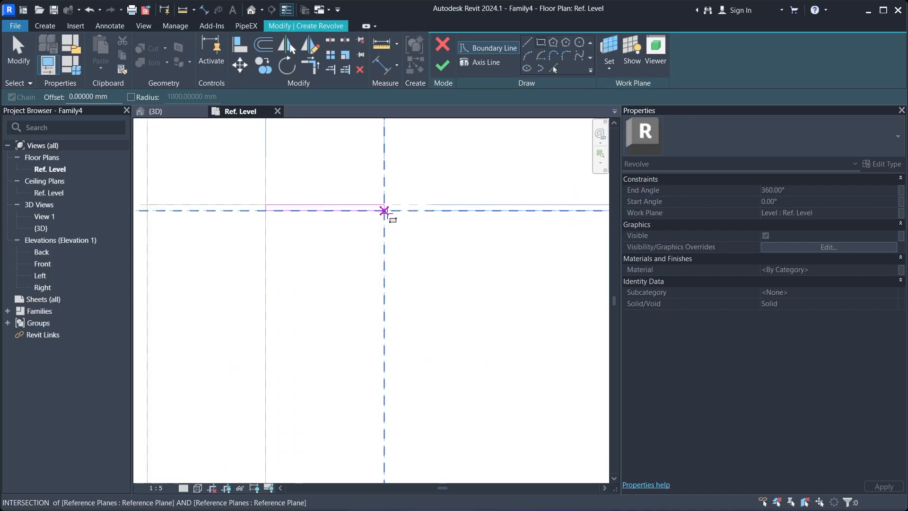
click(386, 211)
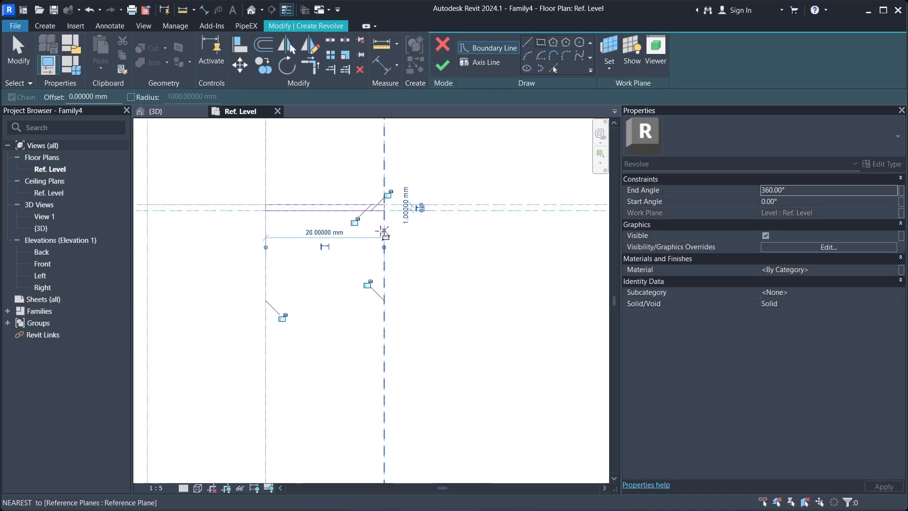
click(387, 193)
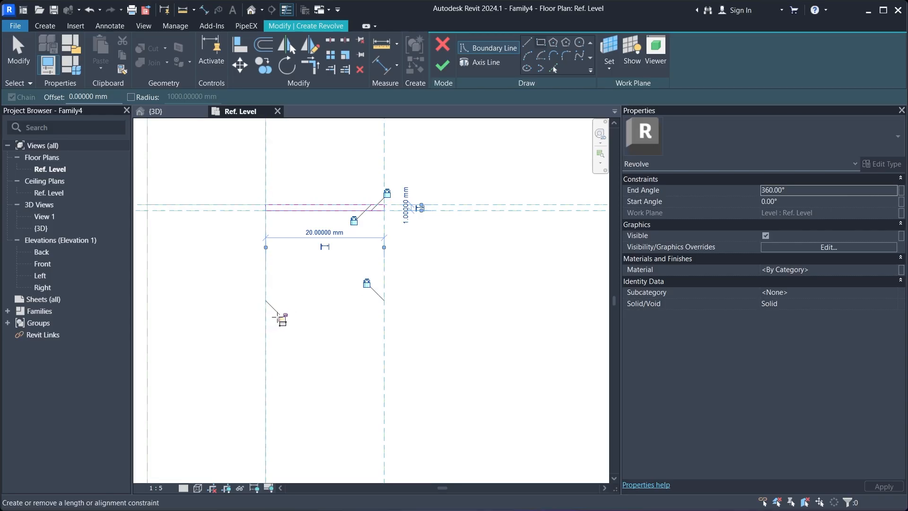
scroll(344, 179, down, 3)
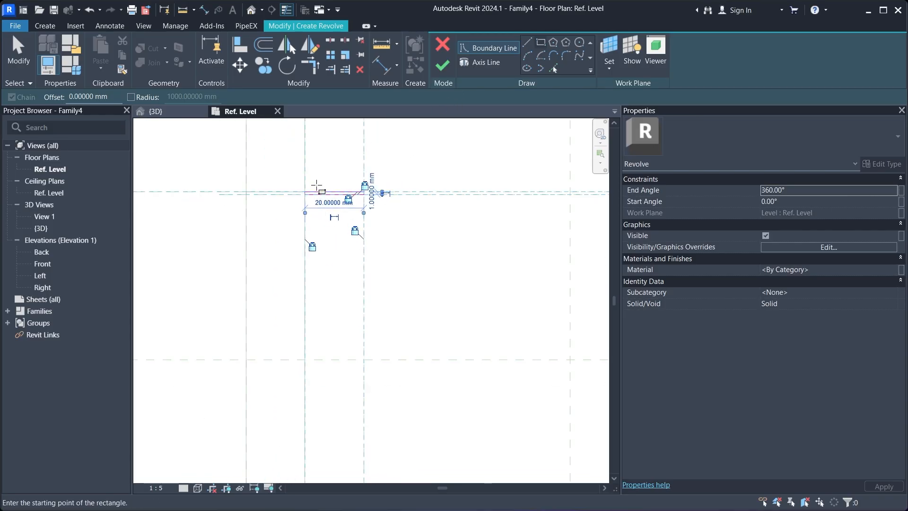
- Draw a revolve axis about 25 mm long on the horizontal centre plane and finish the left collar revolve
click(492, 62)
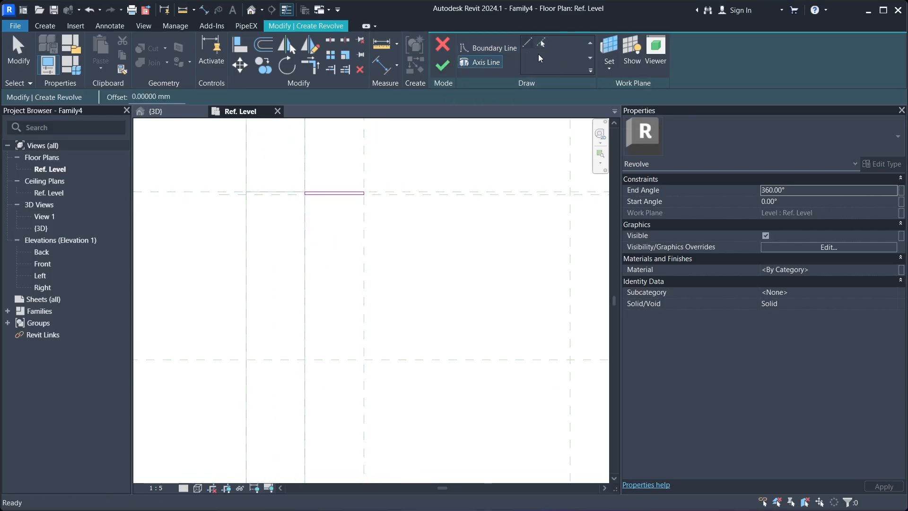
click(527, 43)
scroll(304, 223, down, 3)
click(367, 282)
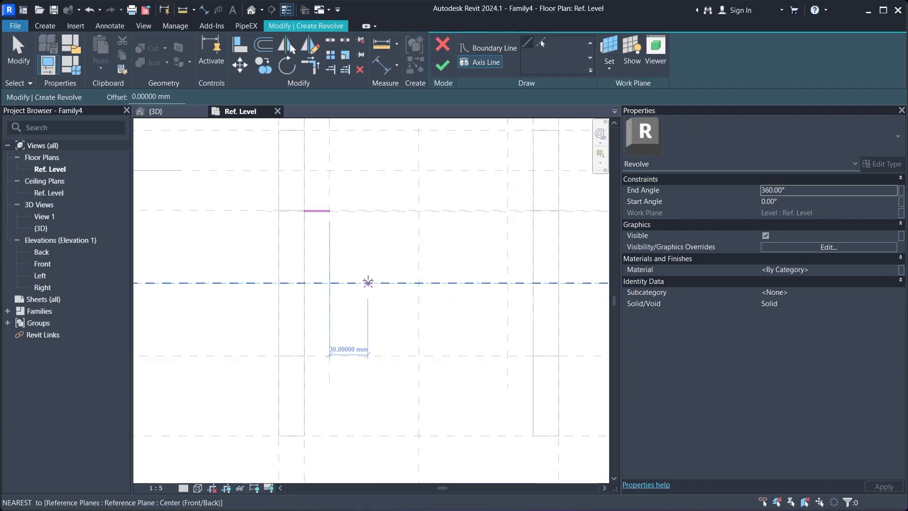
click(400, 283)
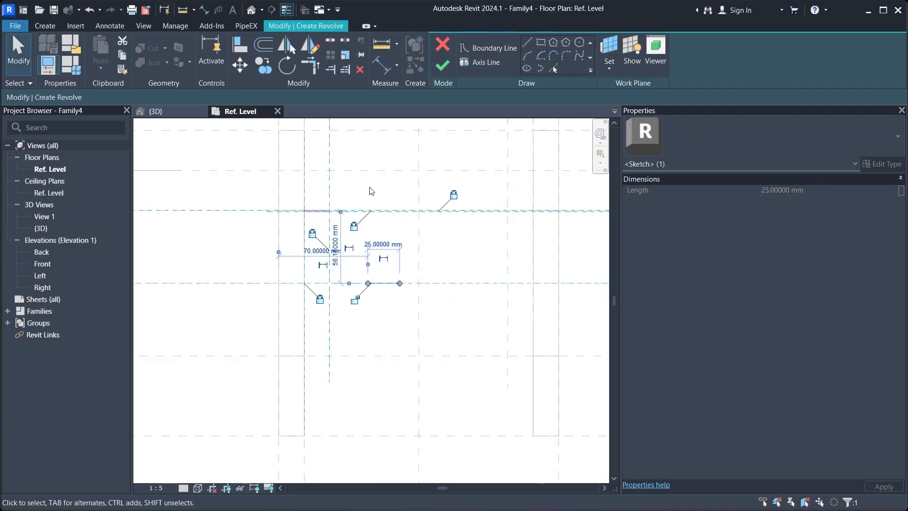
click(443, 66)
- Start another revolve and sketch a 20 by 1 mm rectangle between the right flange's adjacent plane and inner plane, with its edges locked to the reference planes
middle_drag(361, 251, 268, 288)
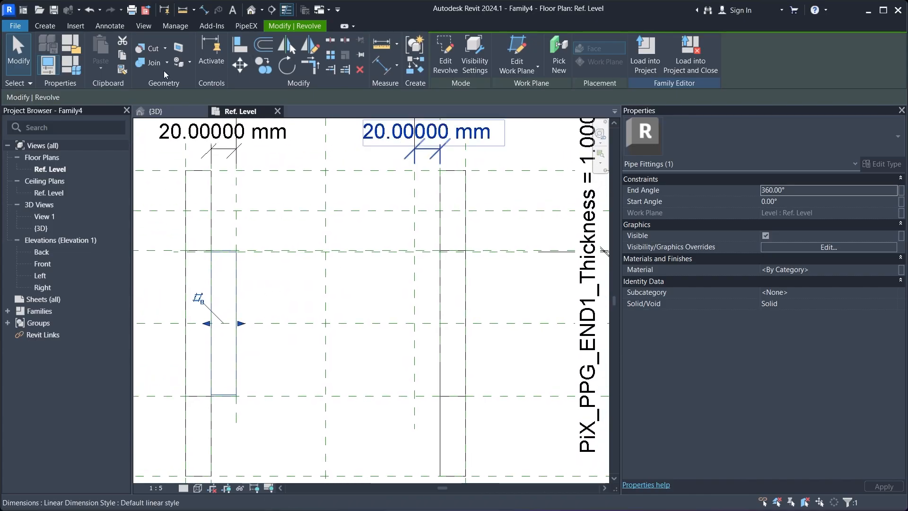
click(53, 27)
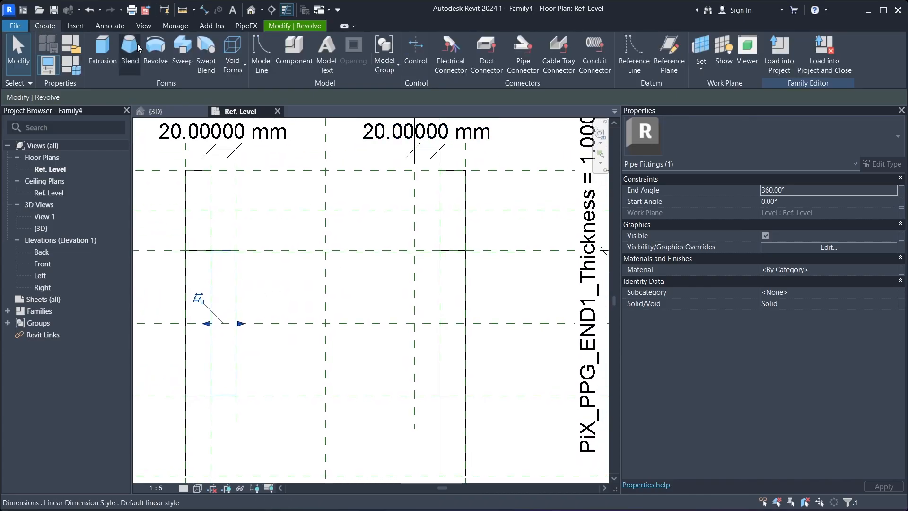
click(160, 54)
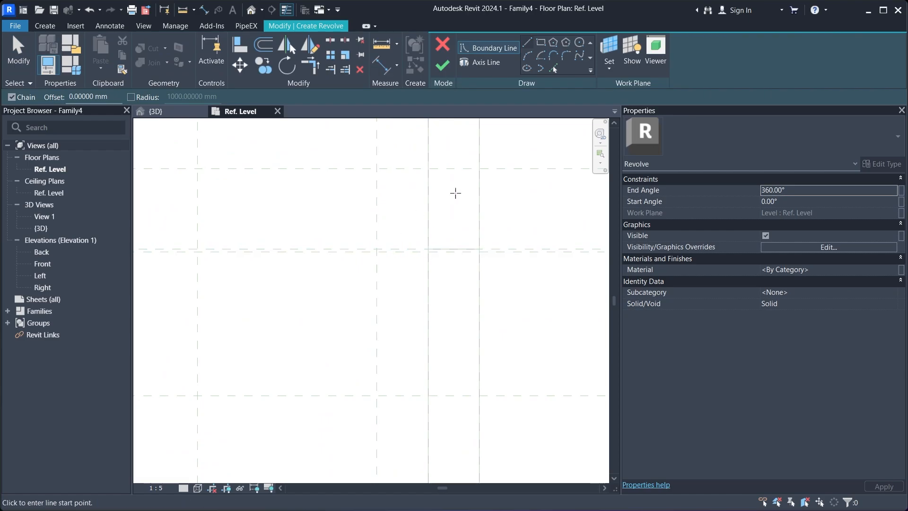
click(544, 44)
key(Escape)
scroll(378, 246, up, 4)
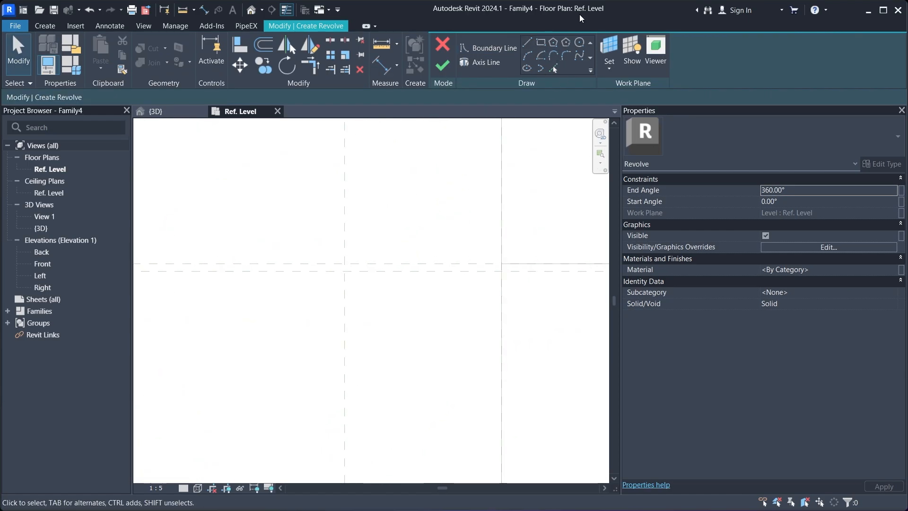
click(540, 43)
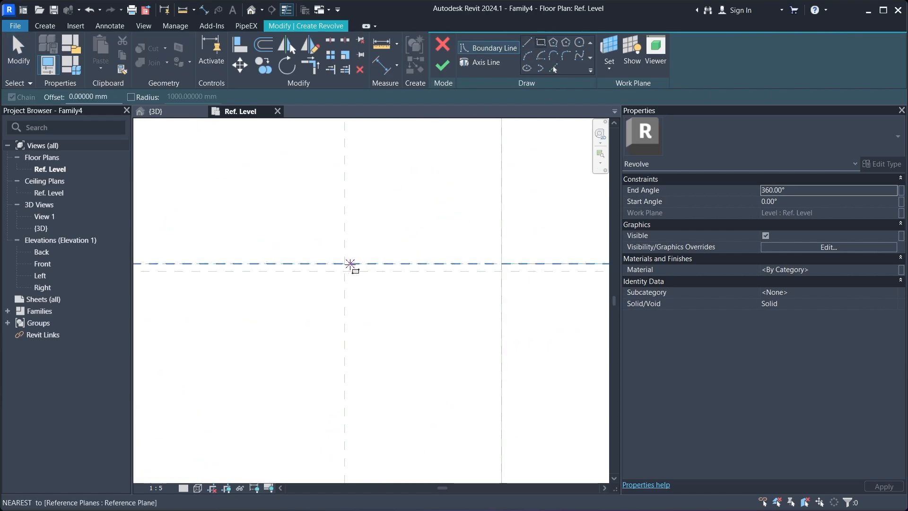
click(348, 265)
click(501, 270)
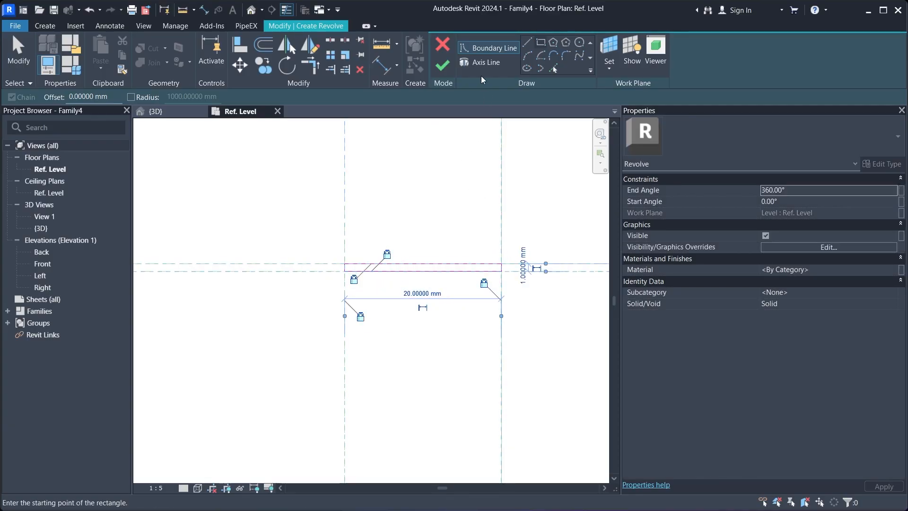
- Pick the horizontal centre plane as the revolve axis and finish the right collar revolve
click(502, 60)
click(542, 44)
scroll(373, 293, down, 6)
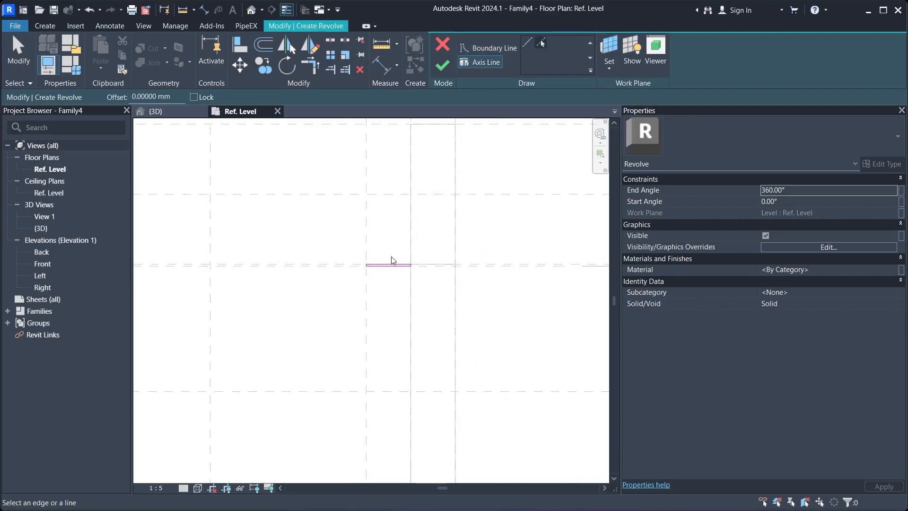
click(332, 362)
key(Escape)
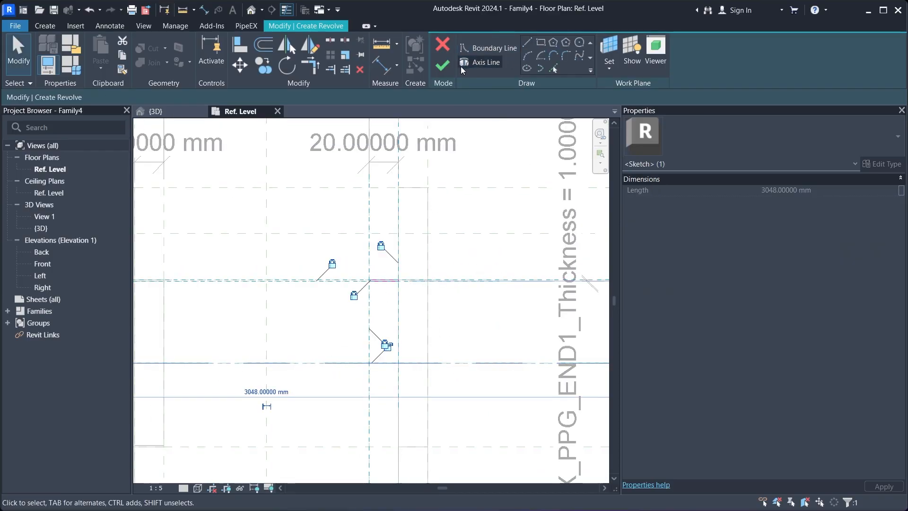
click(438, 68)
scroll(412, 293, up, 2)
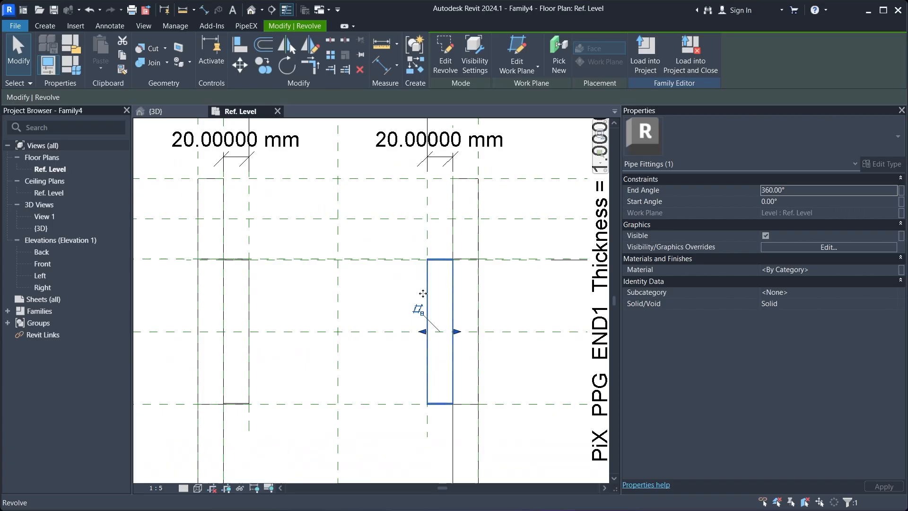
scroll(391, 298, down, 1)
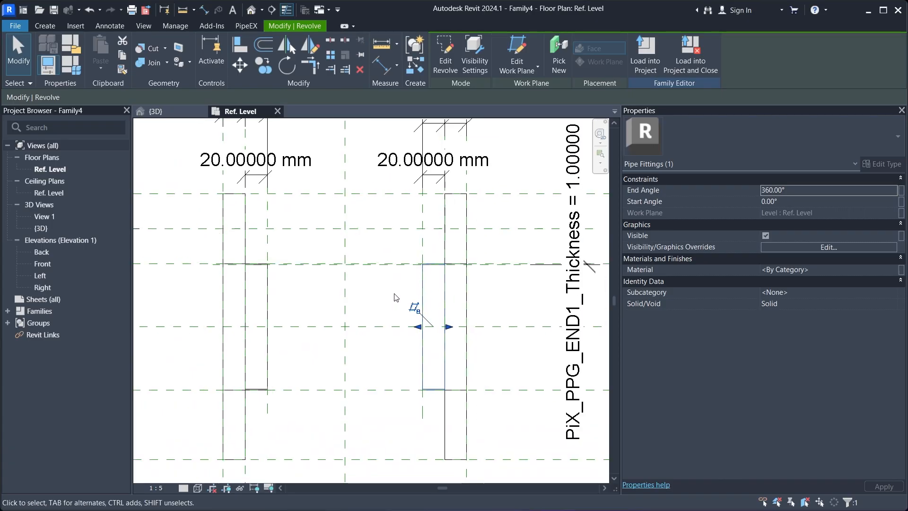
middle_drag(397, 296, 385, 275)
scroll(379, 272, up, 1)
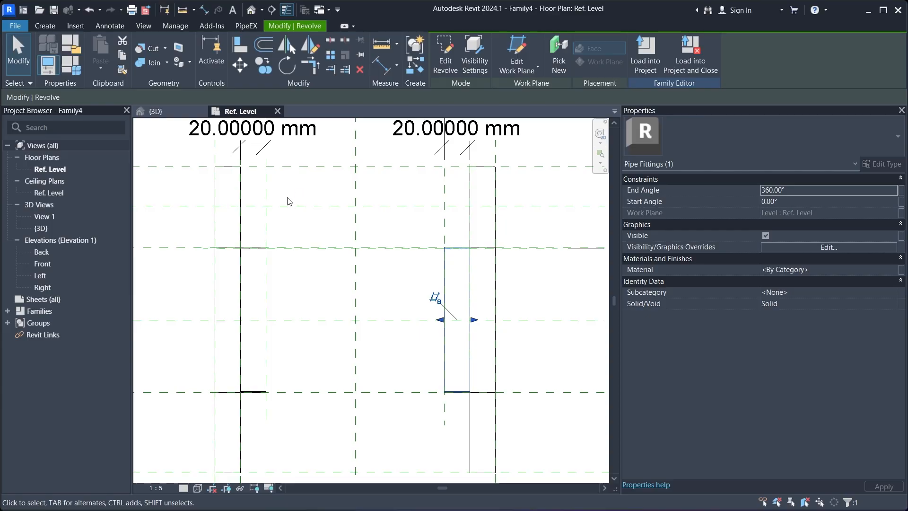
- Create a new family from the Metric Generic Model.rft template in the template history
click(19, 26)
mouse_move(33, 76)
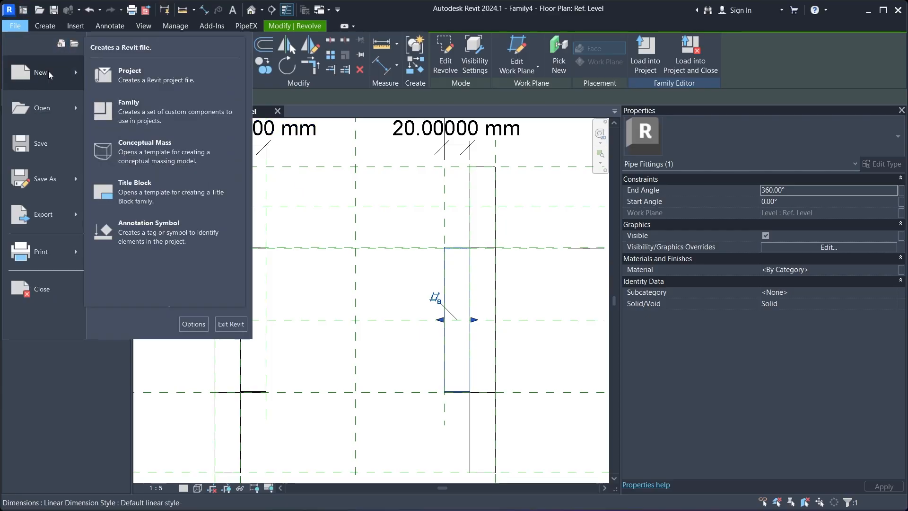
click(125, 182)
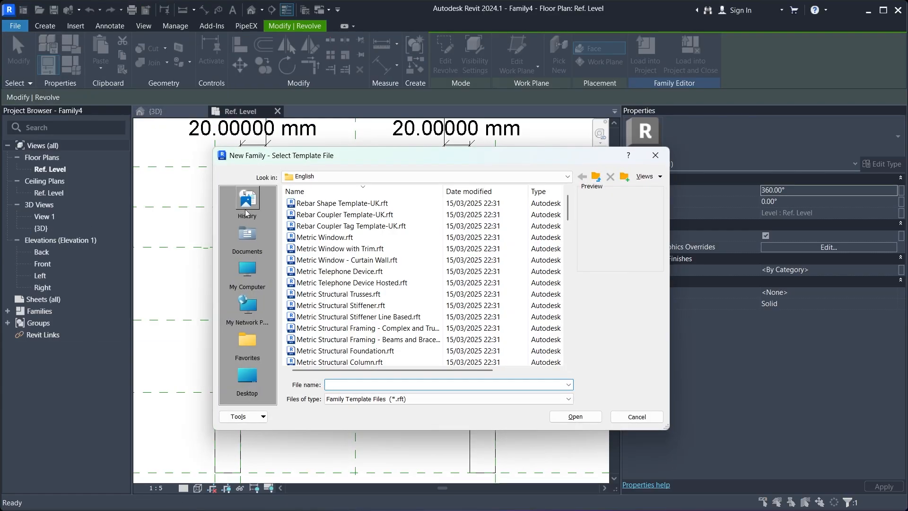
click(246, 213)
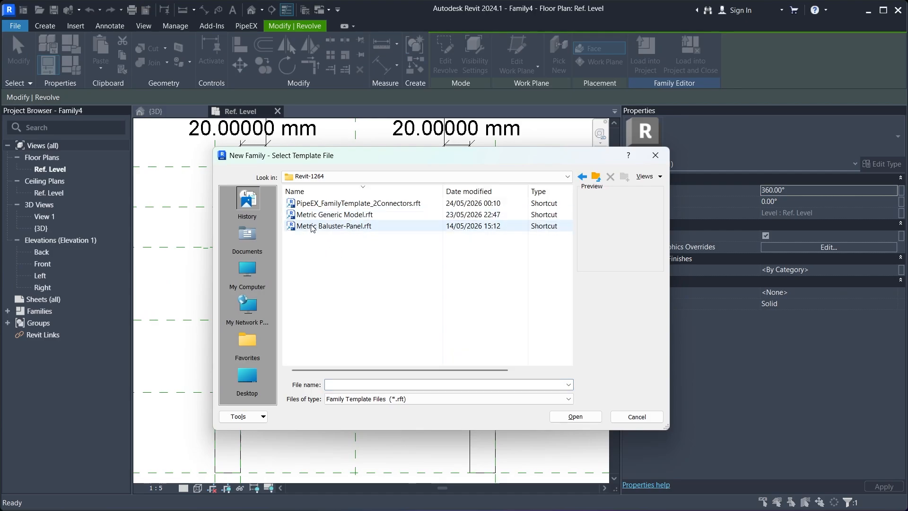
click(397, 215)
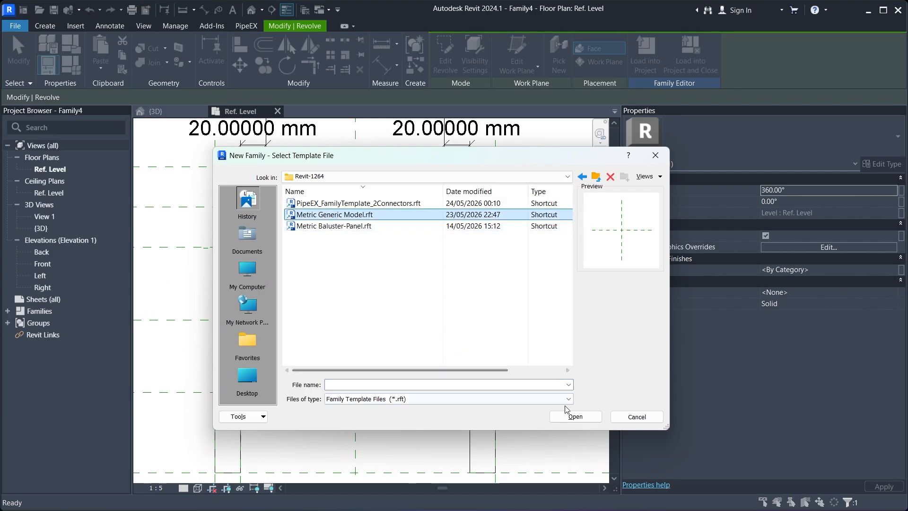
click(575, 417)
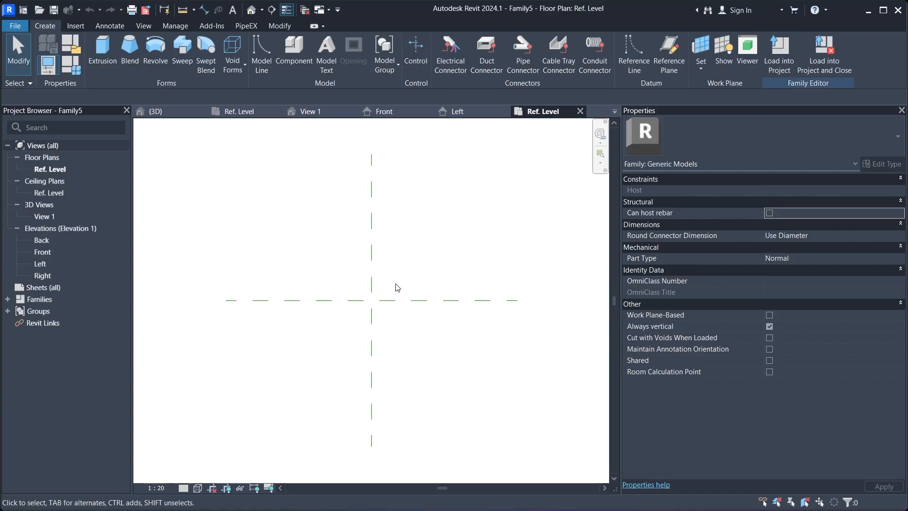
- Draw two horizontal reference planes, one about 1193 mm above the horizontal centre plane and one below it
middle_drag(396, 284, 391, 281)
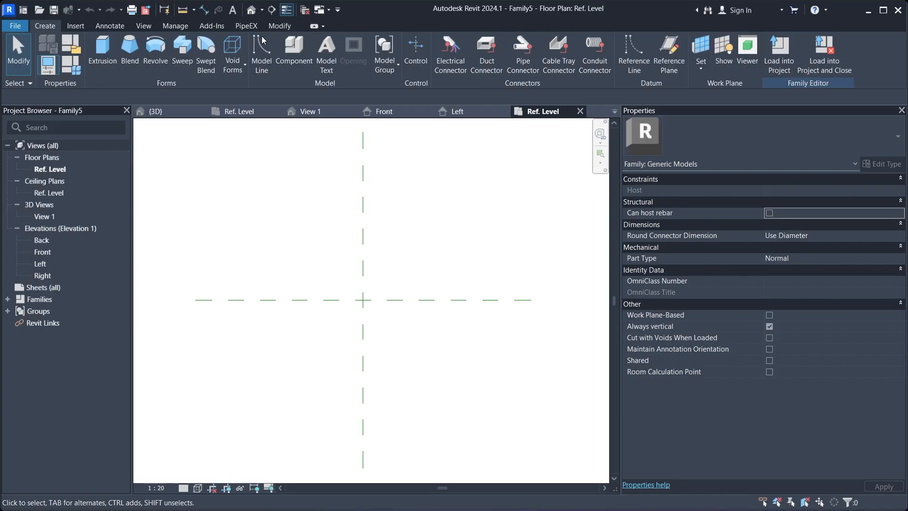
click(668, 57)
click(247, 200)
click(510, 199)
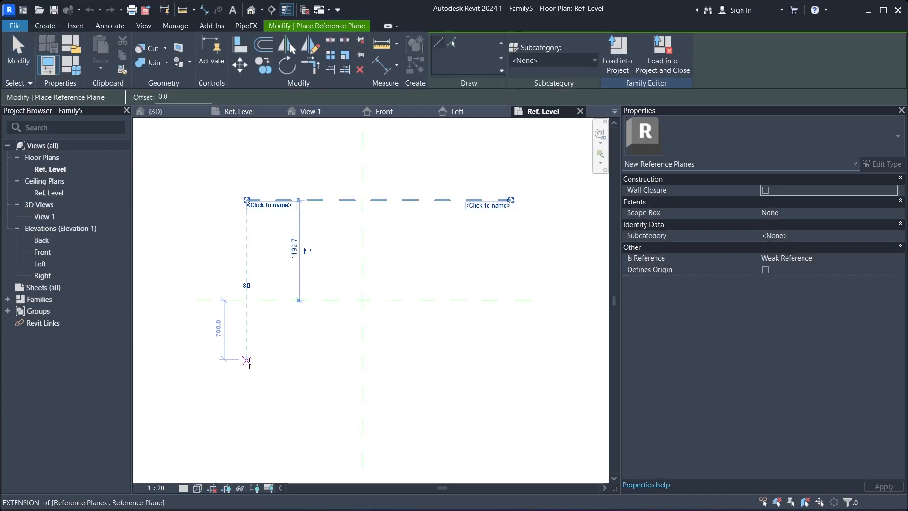
click(246, 383)
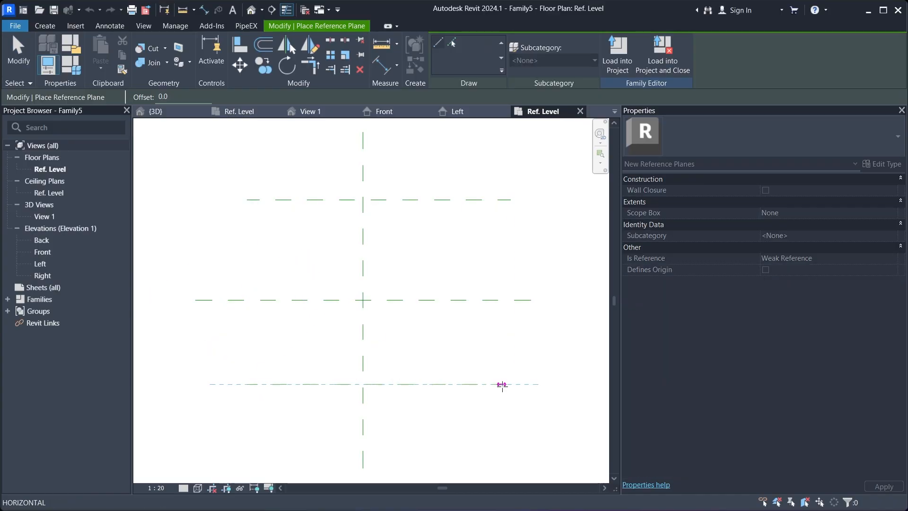
click(510, 384)
- Draw vertical reference planes on both sides of the vertical centre plane, crossing the horizontal planes
click(281, 163)
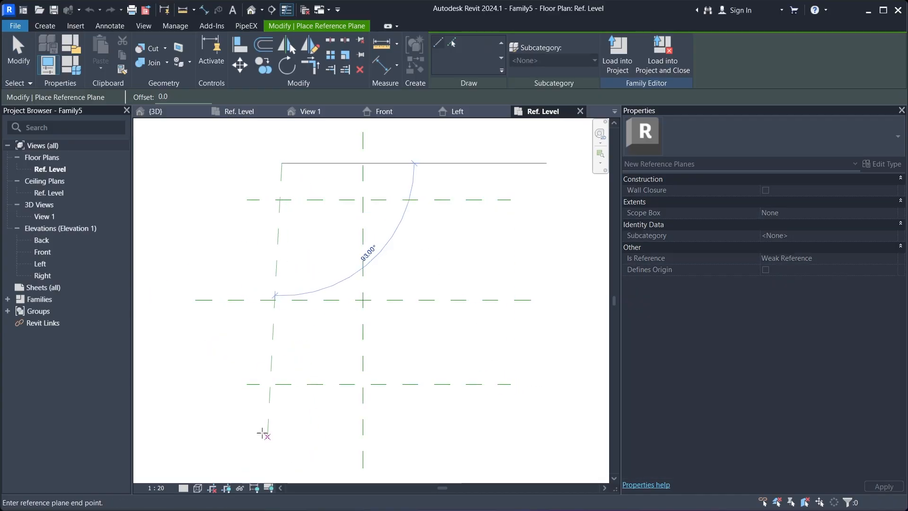
click(282, 432)
click(458, 160)
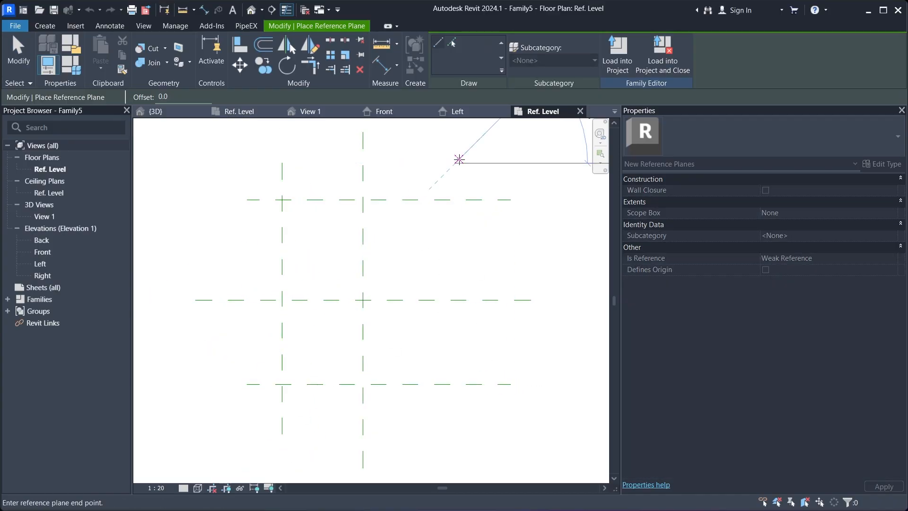
- Finish a vertical reference plane 1100 mm to the right of the centre plane and leave the Reference Plane command
click(455, 433)
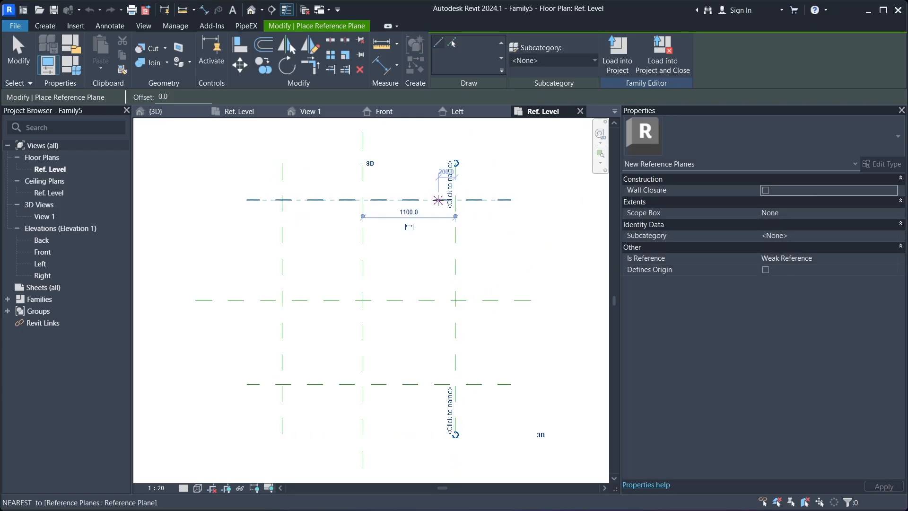
key(Escape)
key(Escape)
middle_drag(373, 194, 362, 211)
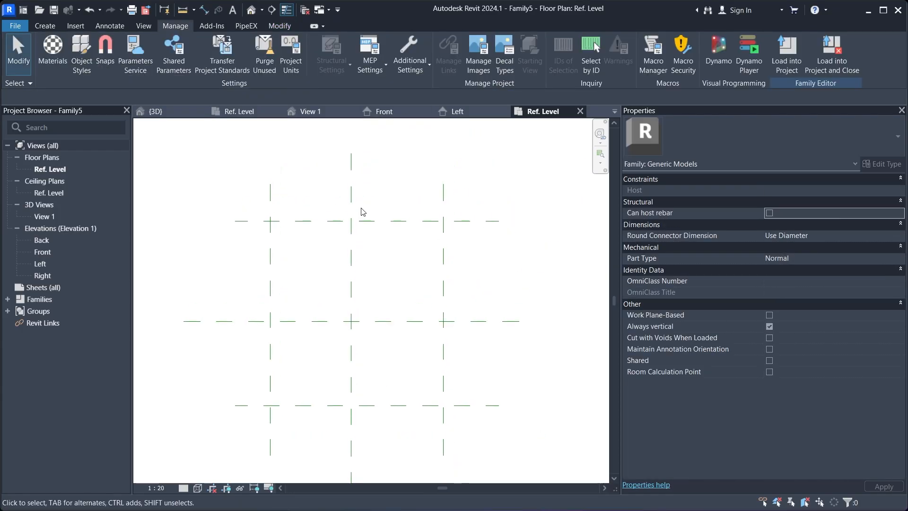
- Add an aligned dimension string across the three vertical reference planes and set its segments equal (EQ)
click(59, 27)
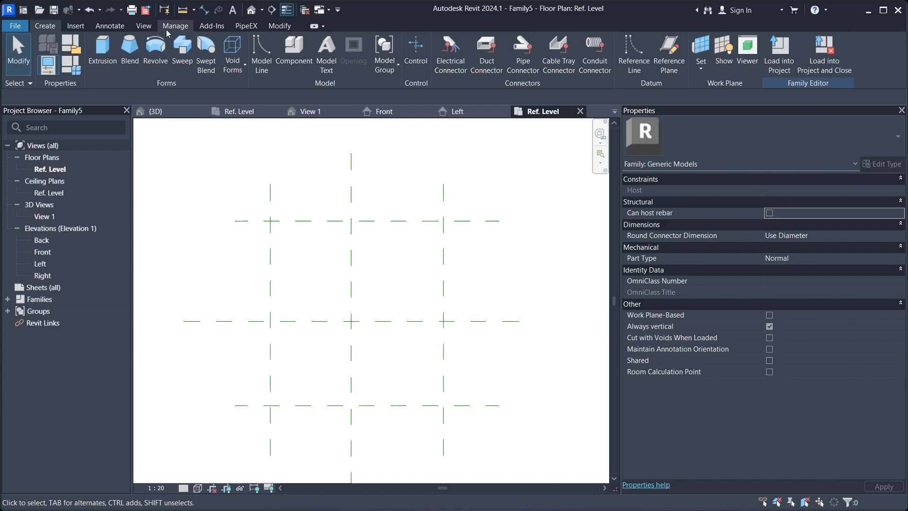
click(110, 26)
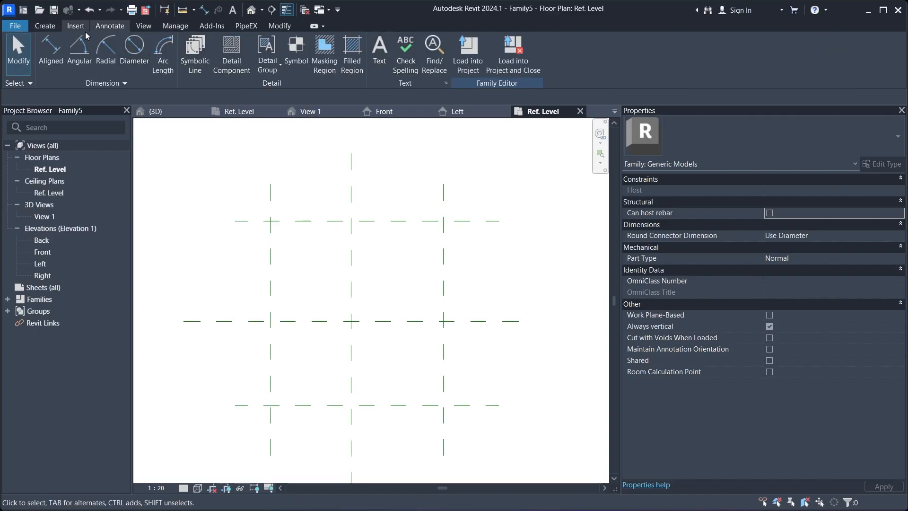
click(51, 52)
click(271, 204)
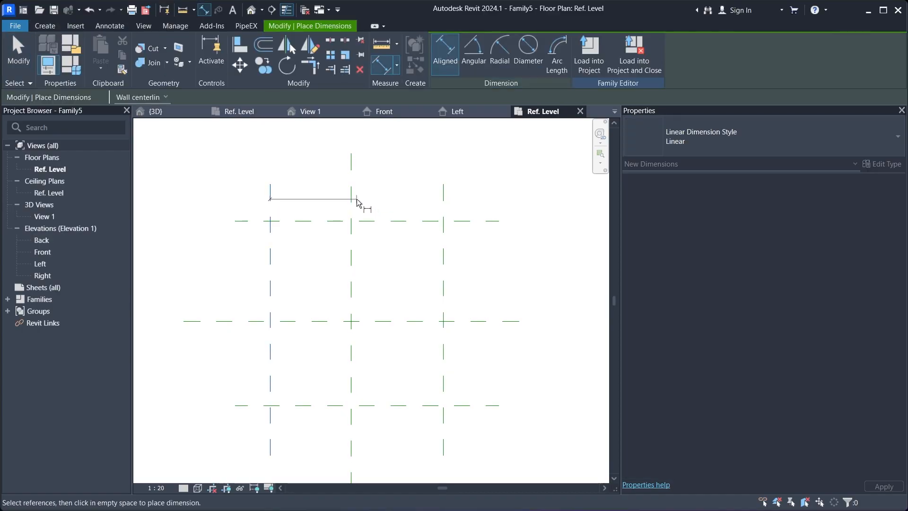
click(351, 202)
click(443, 204)
click(468, 188)
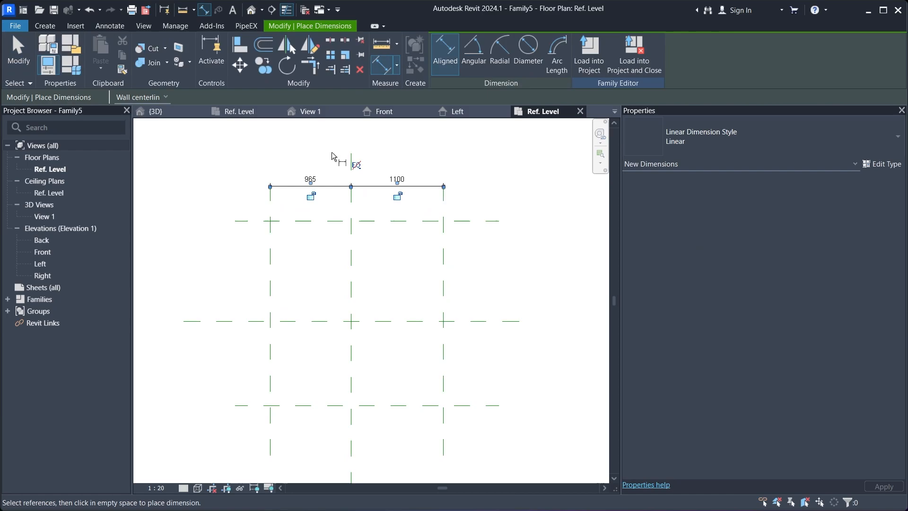
click(355, 165)
- Add an aligned dimension string across the three horizontal reference planes and set its segments equal (EQ)
click(249, 220)
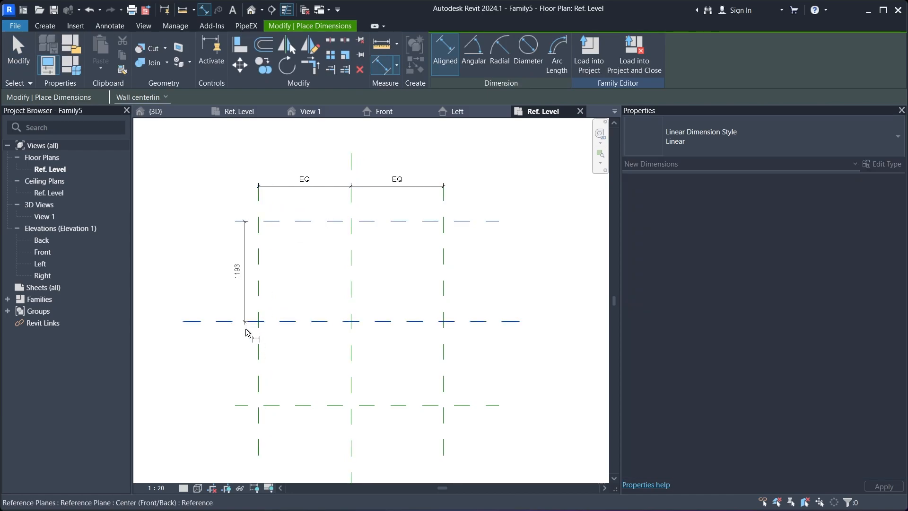
click(248, 322)
click(239, 405)
click(211, 380)
click(234, 322)
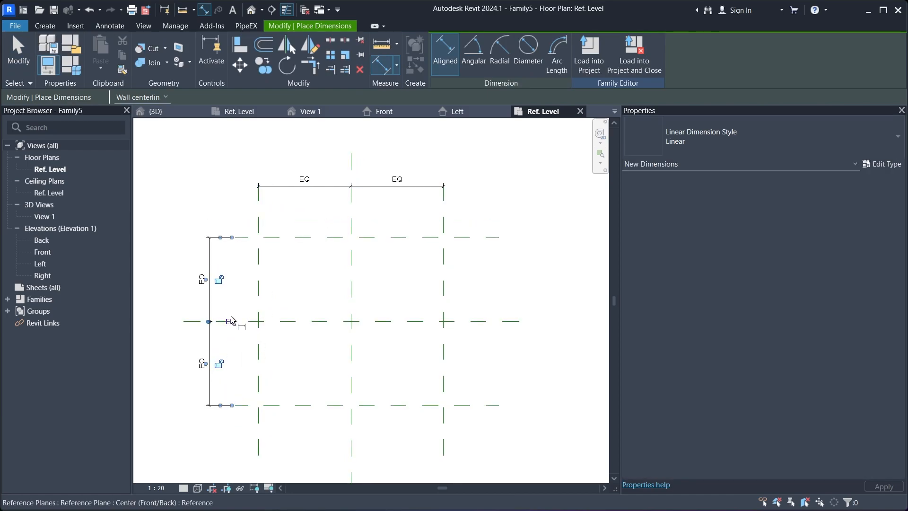
- Add overall dimensions between the two outer vertical planes and between the two outer horizontal planes
click(259, 226)
click(444, 220)
click(432, 151)
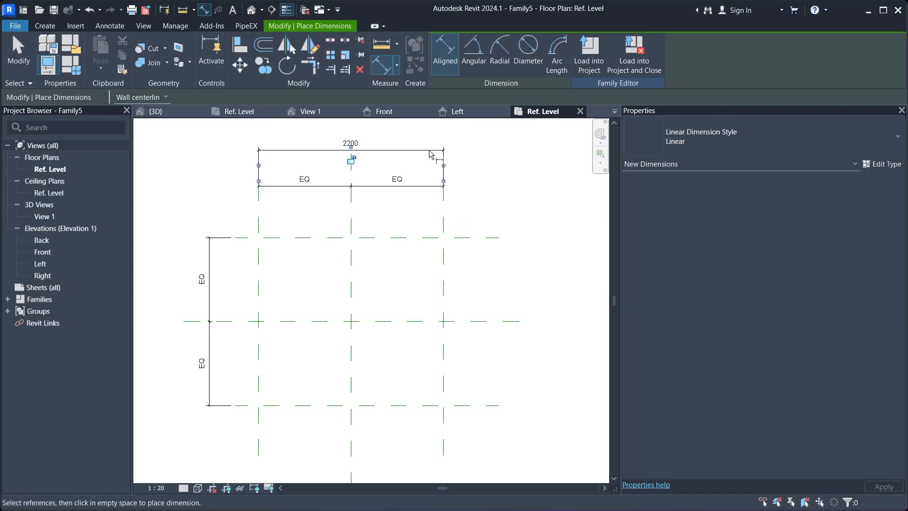
click(249, 237)
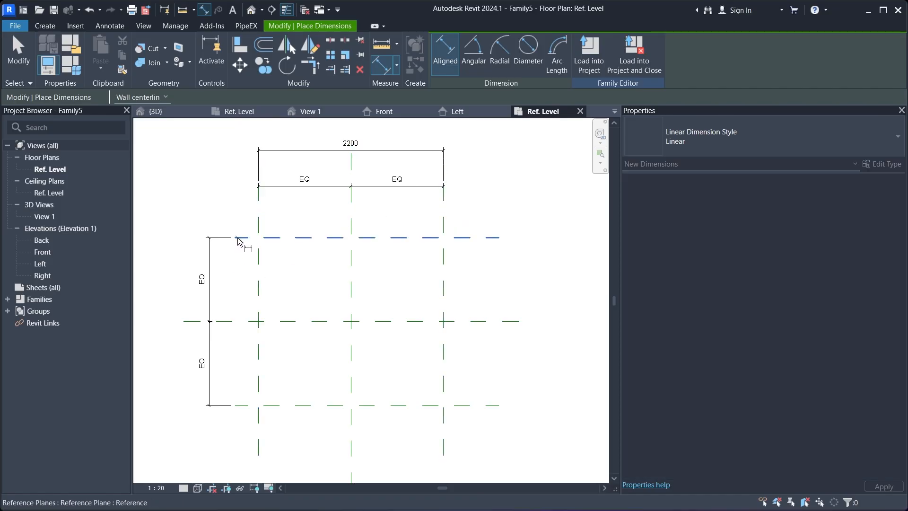
click(248, 409)
click(178, 369)
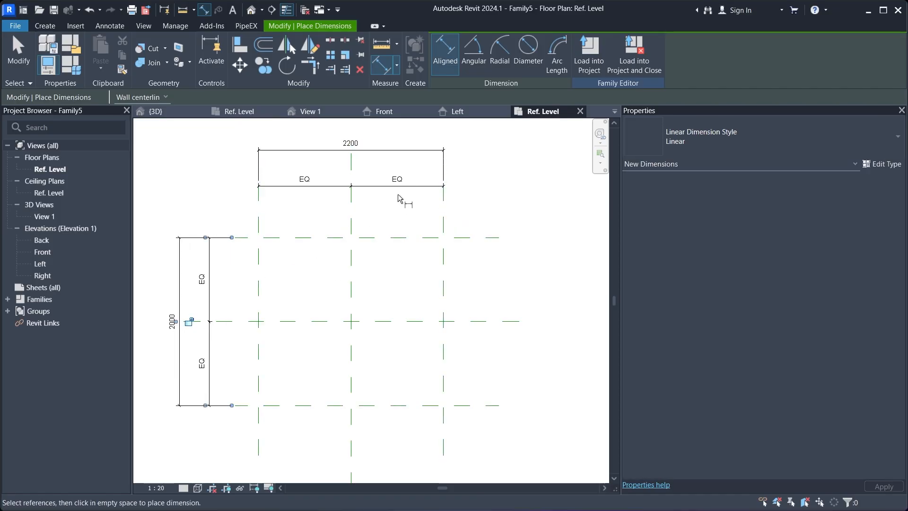
key(Escape)
key(Escape)
- Nudge the right vertical reference plane inward until the outer vertical planes are 200 mm apart
click(443, 215)
key(Left)
key(Left)
key(Left)
key(Left)
key(Left)
key(Left)
key(Left)
key(Left)
key(Left)
key(Left)
key(Left)
key(Left)
key(Left)
key(Left)
key(Left)
key(Left)
key(Left)
key(Left)
key(Left)
key(Left)
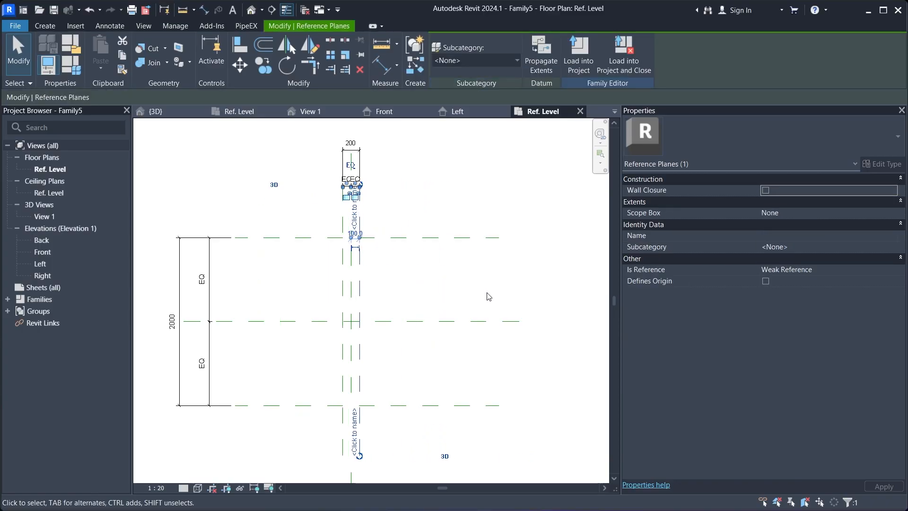
click(445, 285)
- Nudge the upper horizontal reference plane toward the centre until the outer horizontal planes are 240 mm apart
click(403, 237)
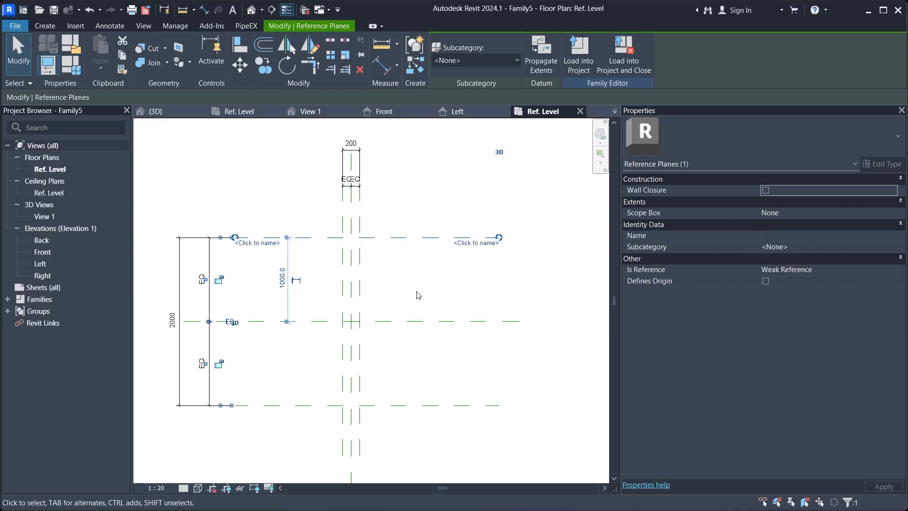
key(Down)
key(Down)
key(Down)
key(Down)
key(Down)
key(Down)
key(Down)
key(Down)
key(Down)
key(Down)
key(Down)
key(Down)
key(Down)
key(Down)
key(Down)
key(Down)
key(Down)
key(Down)
key(Down)
key(Down)
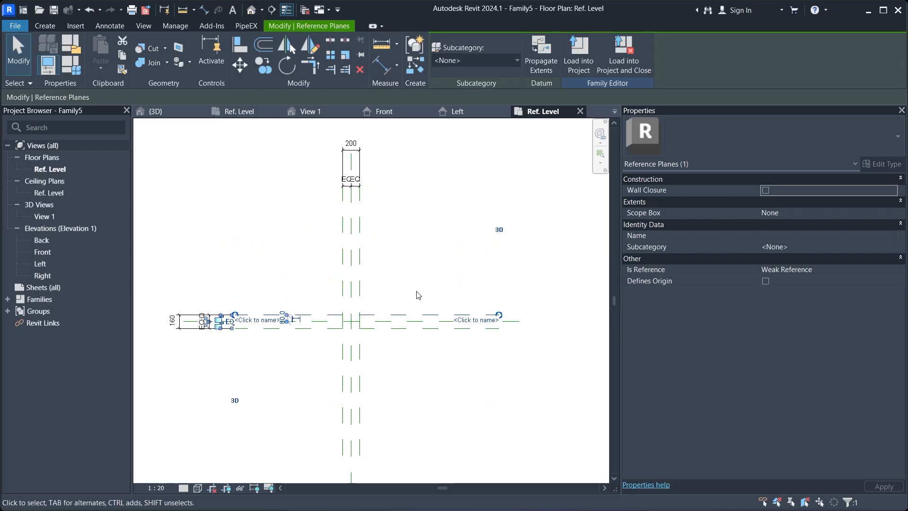
key(Up)
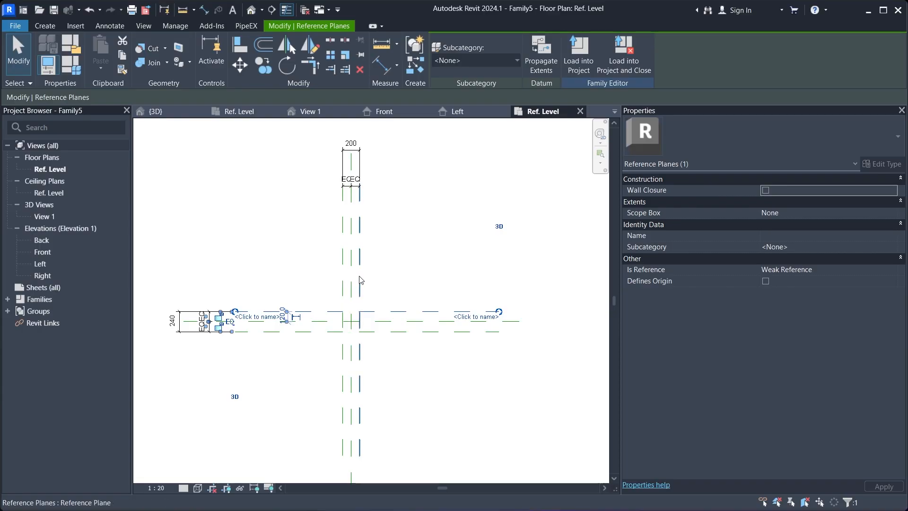
- Move the EQ dimension of the vertical planes down, closer to where the reference planes cross
scroll(360, 274, up, 1)
click(360, 166)
click(391, 178)
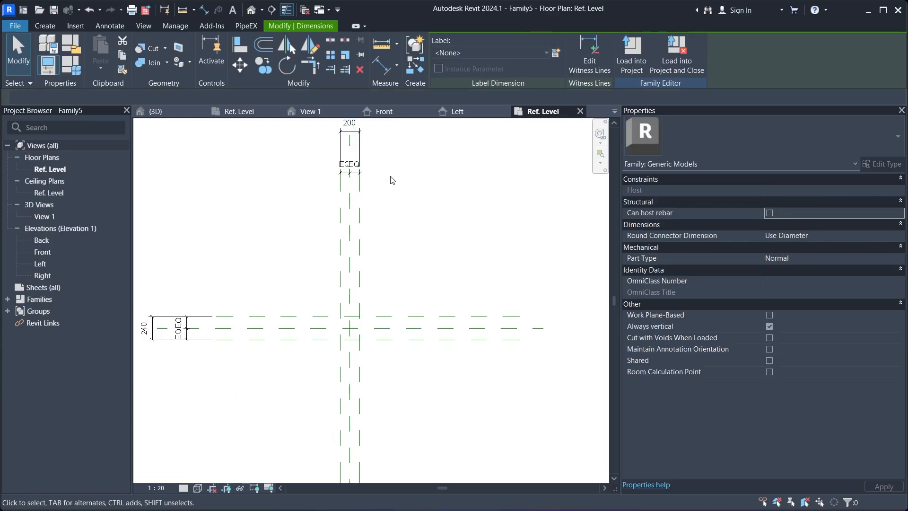
click(352, 172)
scroll(353, 170, up, 3)
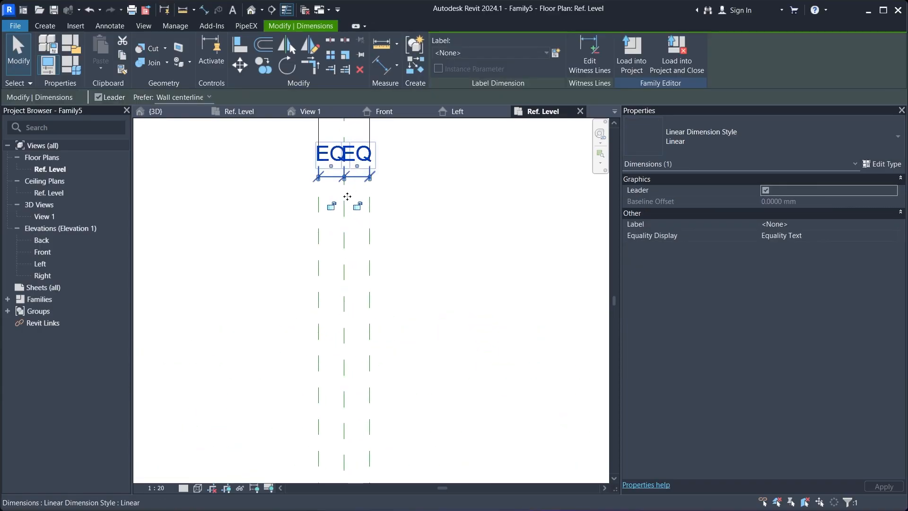
drag(347, 196, 349, 431)
click(411, 332)
scroll(395, 246, down, 3)
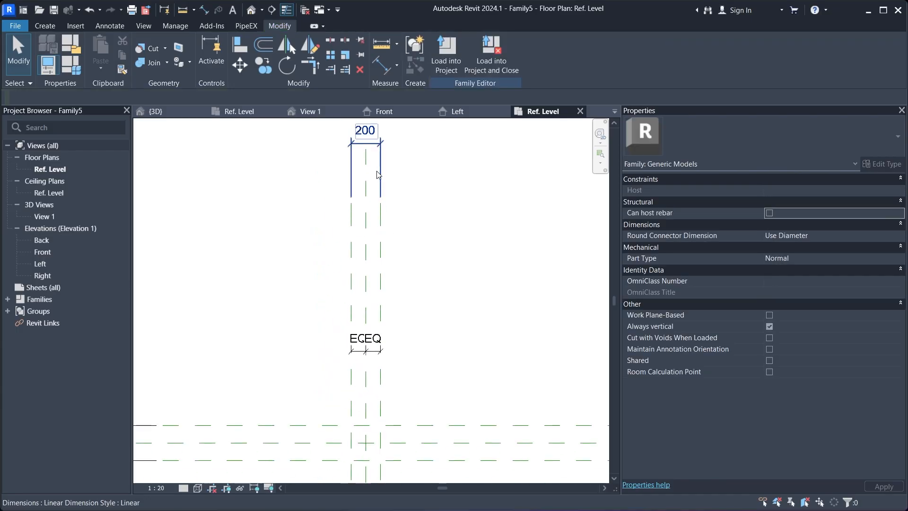
- Move the overall dimension of the vertical planes down to just above their EQ dimension
click(372, 143)
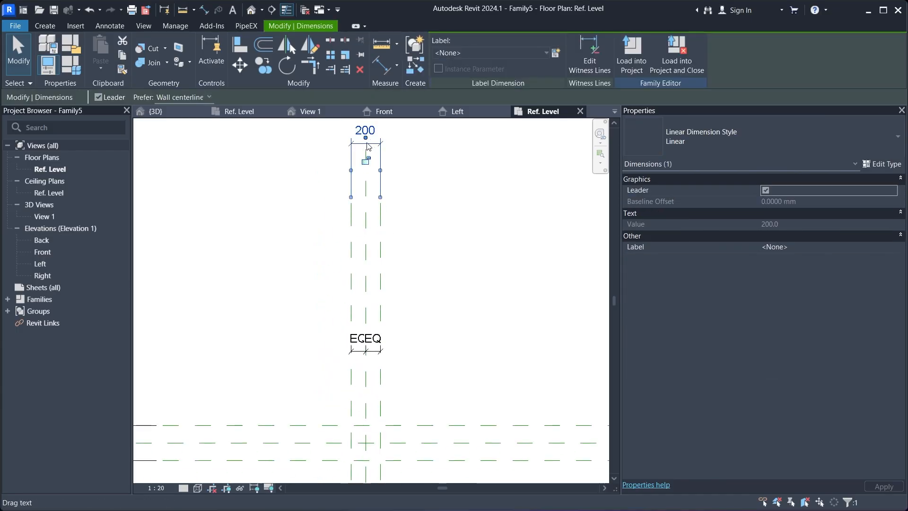
scroll(368, 144, up, 4)
drag(371, 145, 358, 392)
scroll(353, 312, down, 5)
click(399, 361)
scroll(386, 350, down, 3)
middle_drag(341, 306, 368, 254)
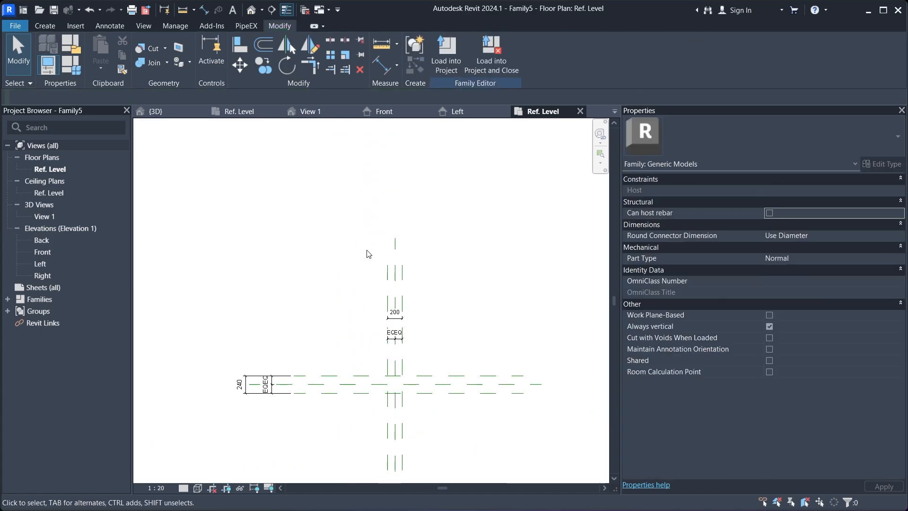
- Shift the EQ dimension and the overall dimension of the vertical planes further down toward the horizontal planes
scroll(408, 378, up, 5)
middle_drag(410, 355, 404, 329)
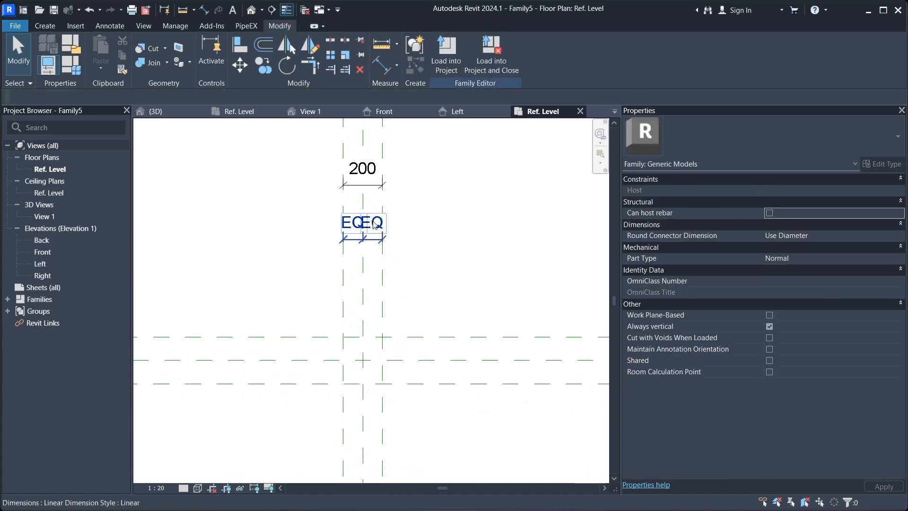
click(376, 242)
scroll(371, 244, up, 5)
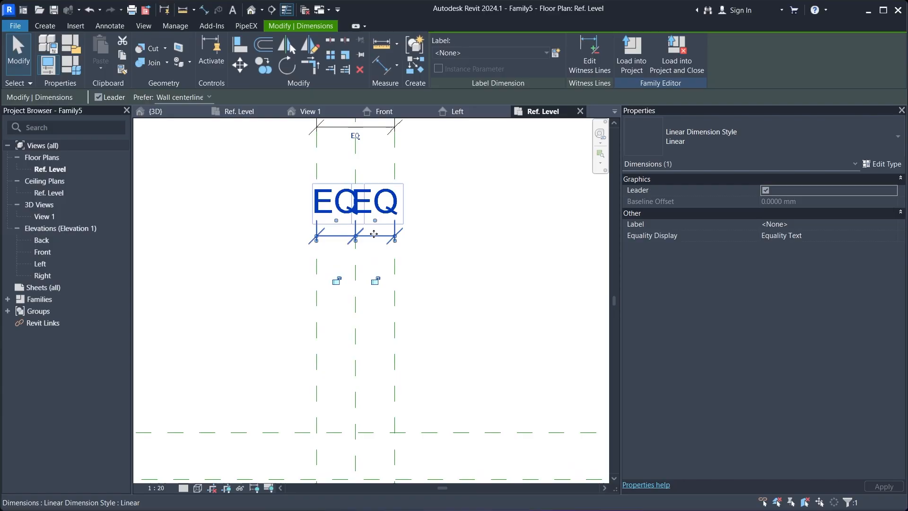
drag(373, 235, 377, 316)
click(433, 246)
scroll(386, 265, down, 3)
click(375, 173)
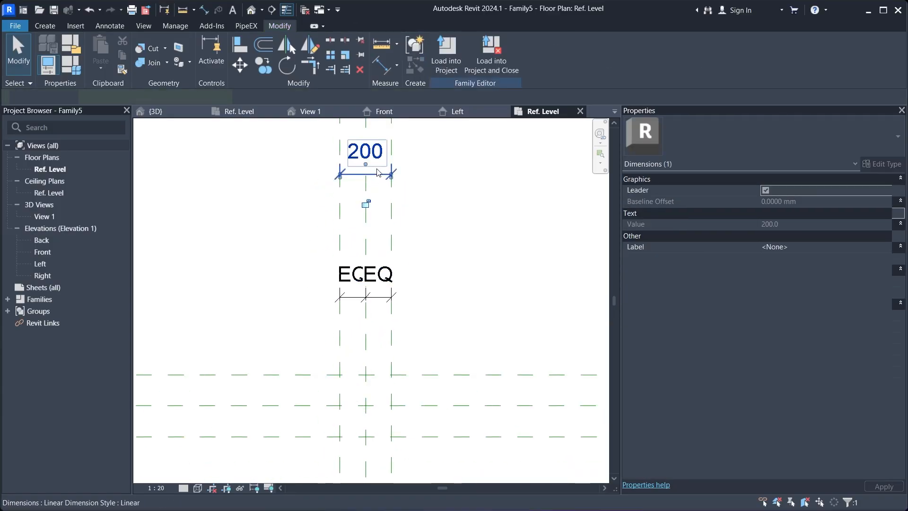
scroll(377, 169, up, 4)
drag(378, 167, 378, 331)
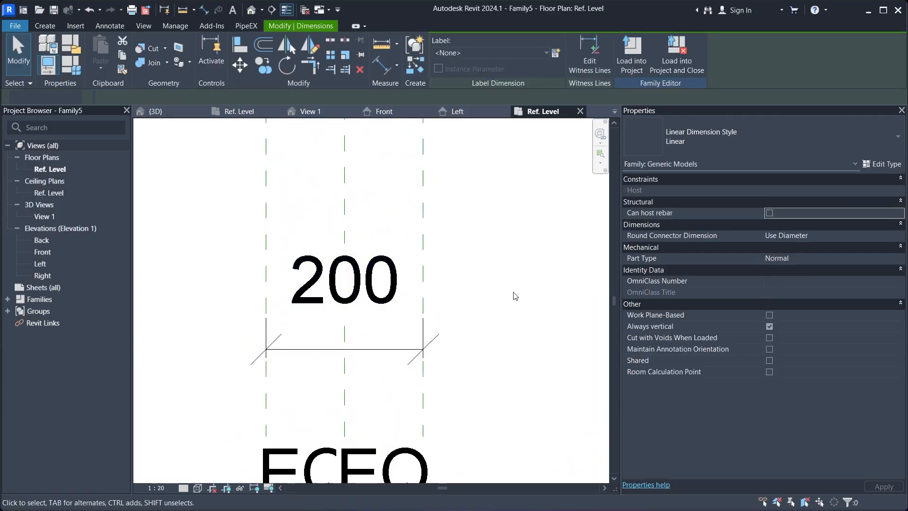
- Nudge the right vertical reference plane further inward until the outer vertical planes are 50 mm apart, and deselect it
scroll(378, 331, down, 2)
middle_drag(406, 477, 406, 352)
click(409, 327)
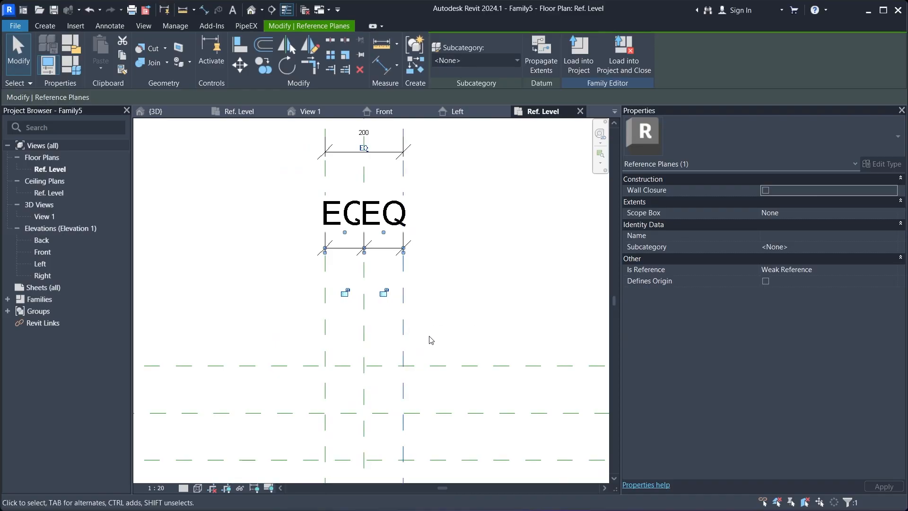
key(Left)
key(Left)
key(Left)
key(Left)
key(Left)
key(Left)
key(Left)
key(Left)
key(Left)
key(Left)
key(Left)
key(Left)
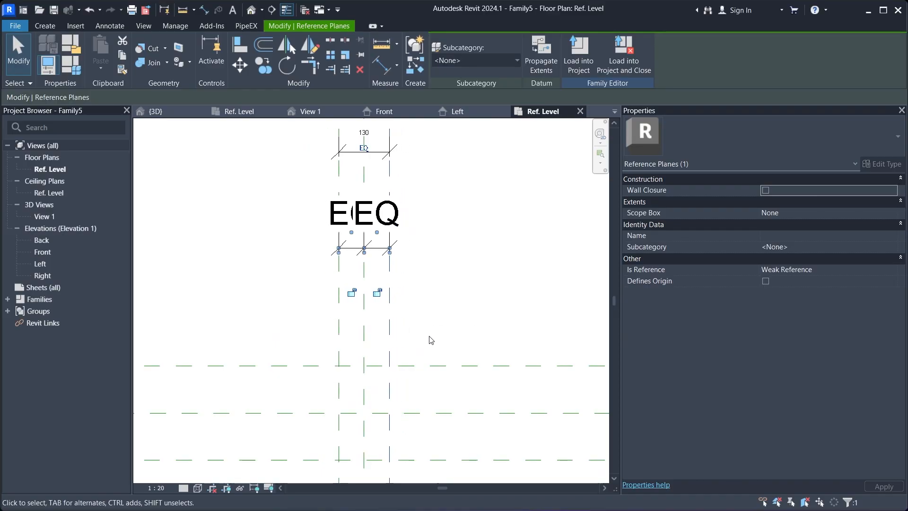
key(Left)
key(Left)
key(Left)
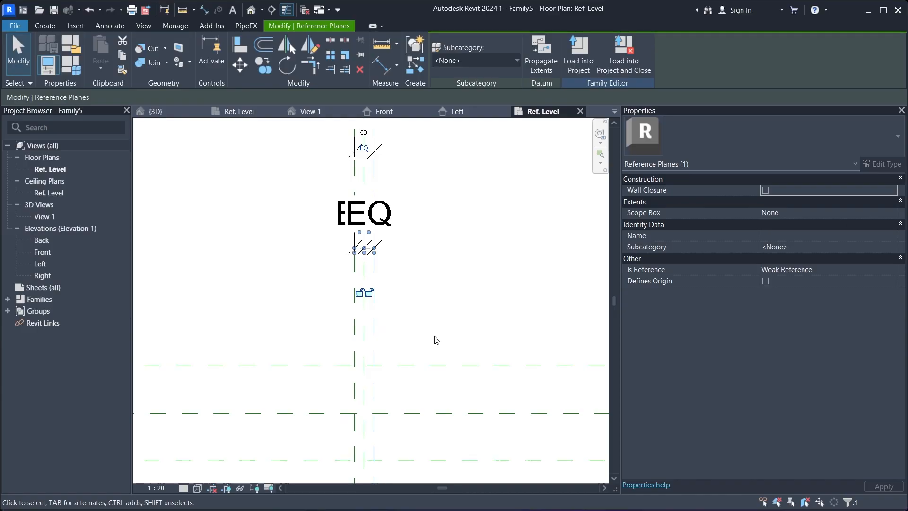
scroll(413, 295, down, 1)
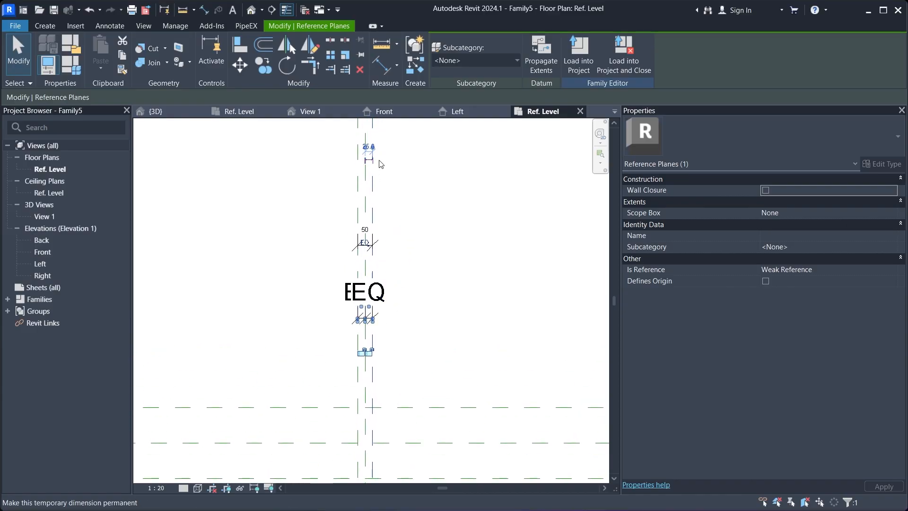
scroll(397, 331, up, 2)
middle_drag(399, 335, 395, 192)
scroll(399, 314, up, 3)
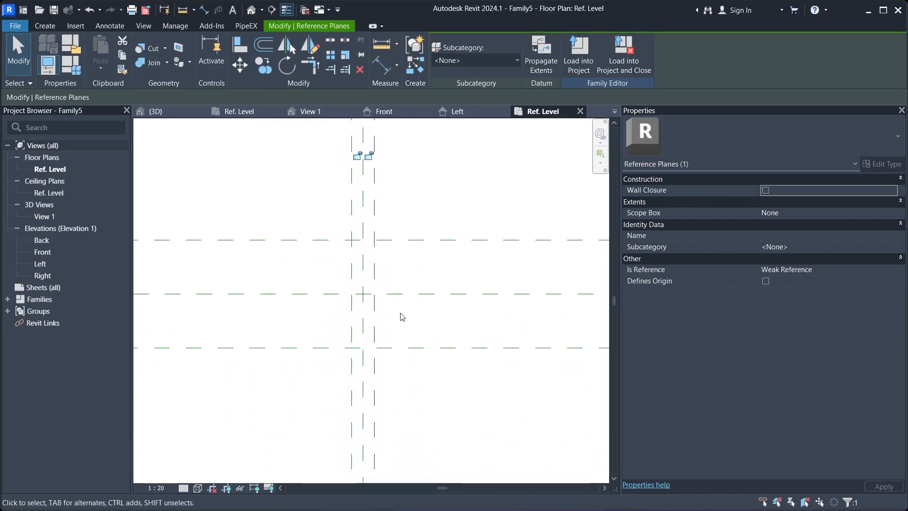
click(398, 244)
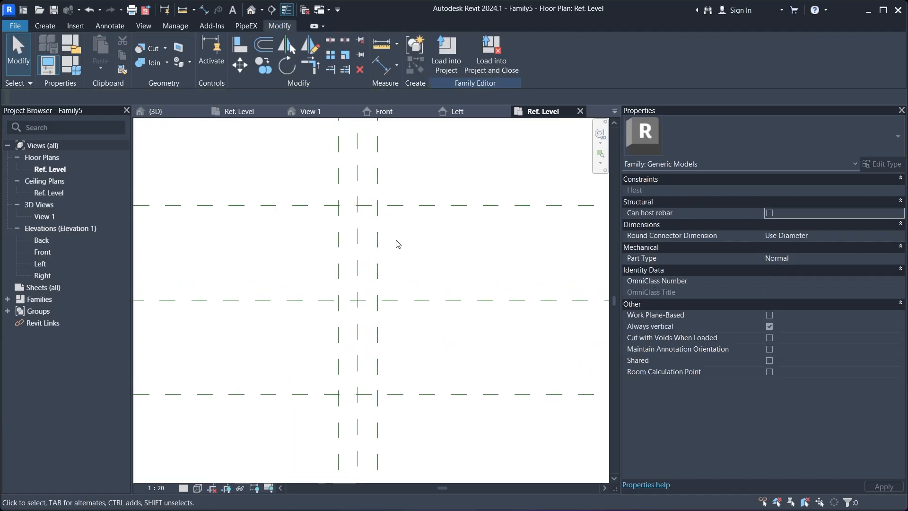
- Label the overall dimension of the horizontal reference planes with a new instance family parameter named D
middle_drag(398, 244, 405, 232)
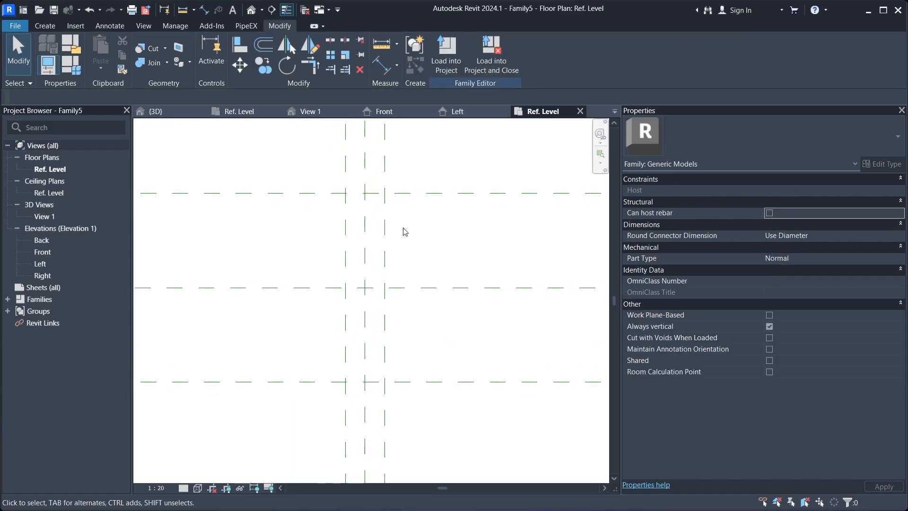
scroll(405, 232, down, 7)
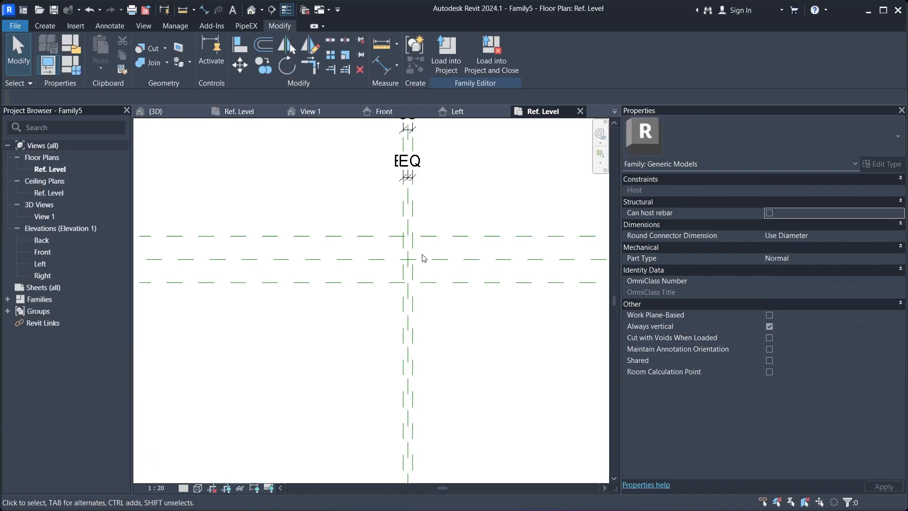
scroll(422, 257, up, 3)
scroll(425, 254, down, 9)
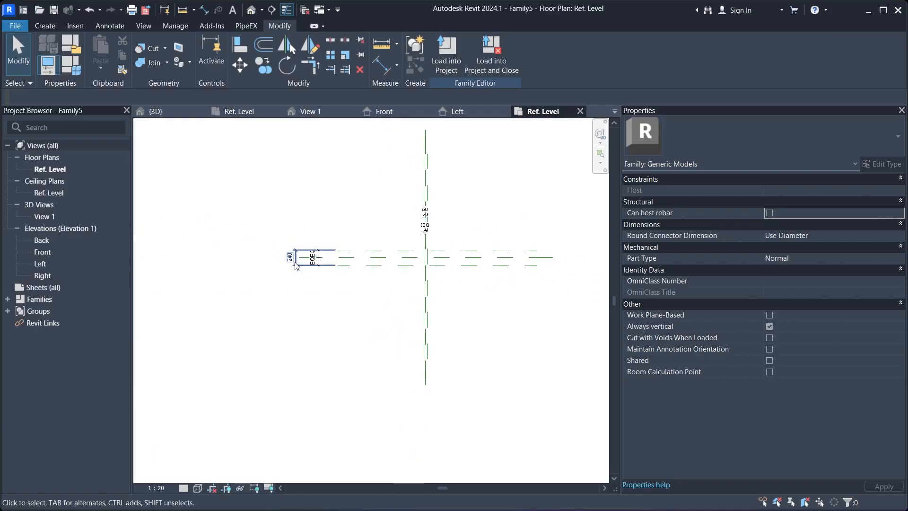
scroll(293, 260, up, 4)
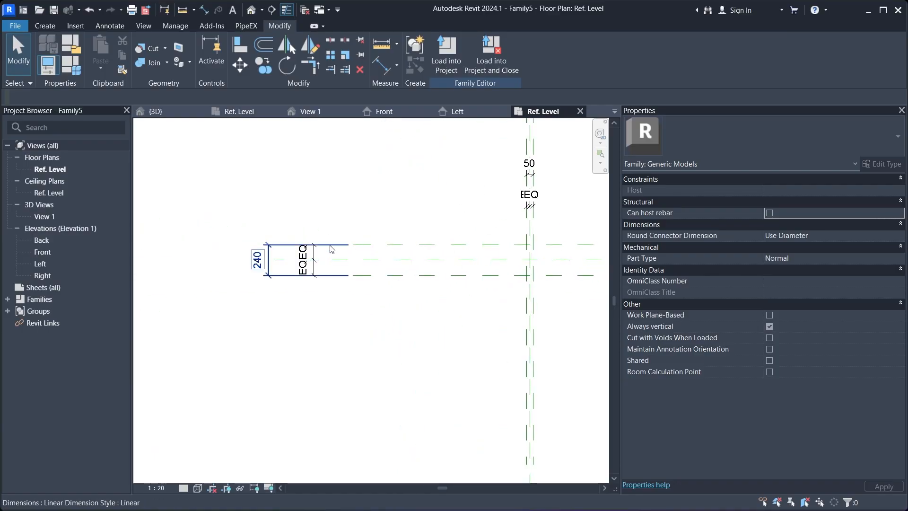
click(269, 256)
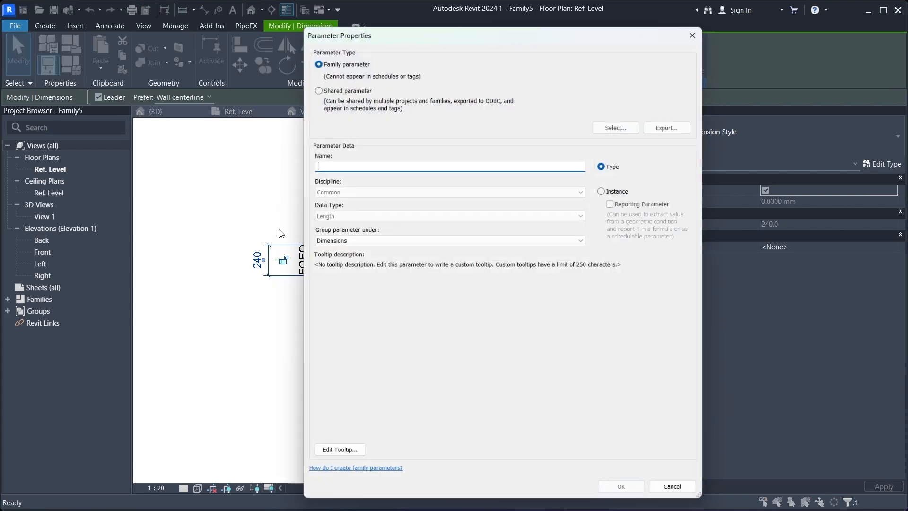
click(555, 55)
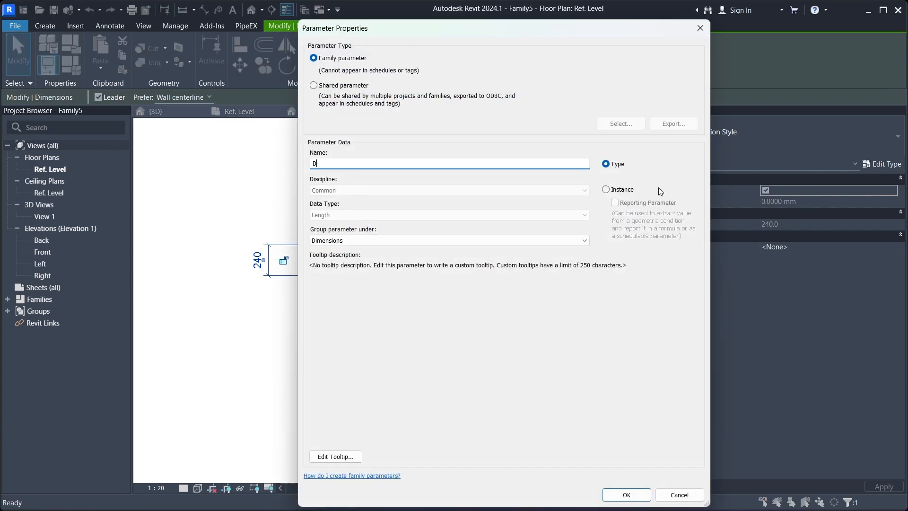
click(619, 190)
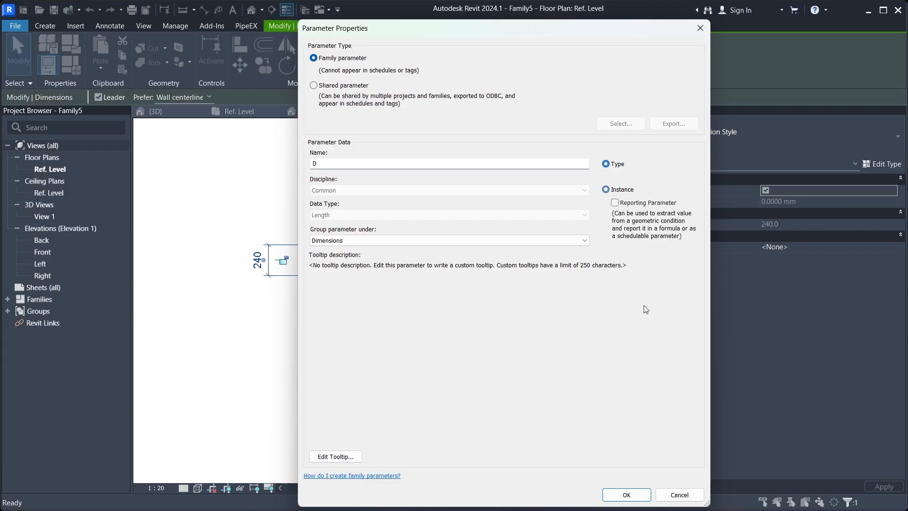
click(631, 493)
- Label the overall dimension of the vertical reference planes with a new instance family parameter named Th, and deselect it
scroll(371, 291, up, 3)
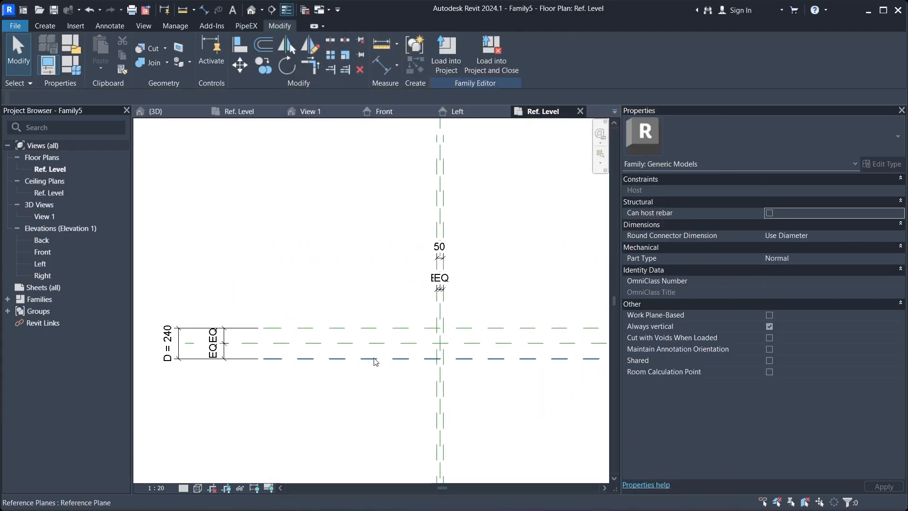
scroll(400, 284, up, 2)
click(433, 270)
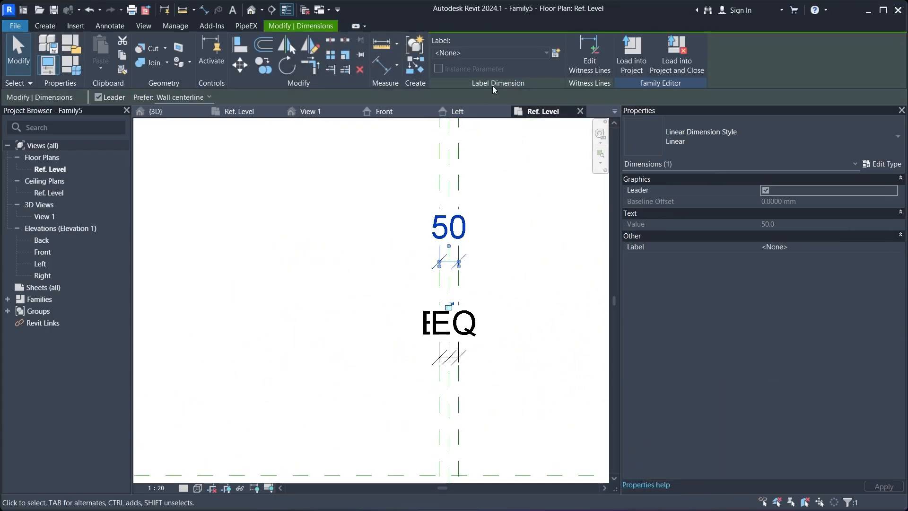
click(556, 53)
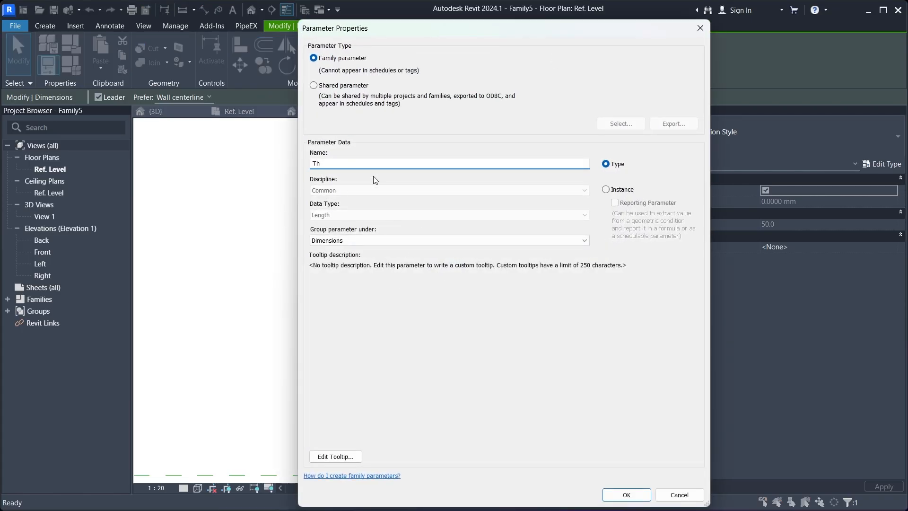
click(620, 192)
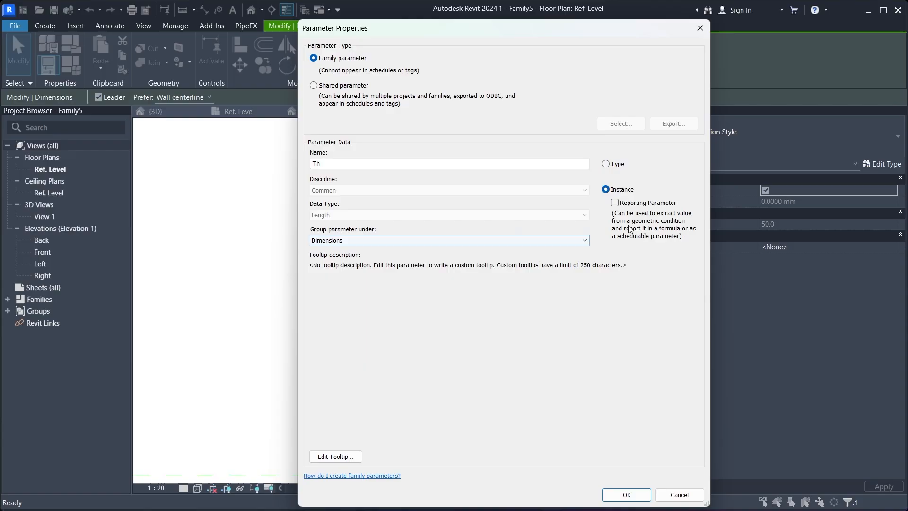
click(627, 494)
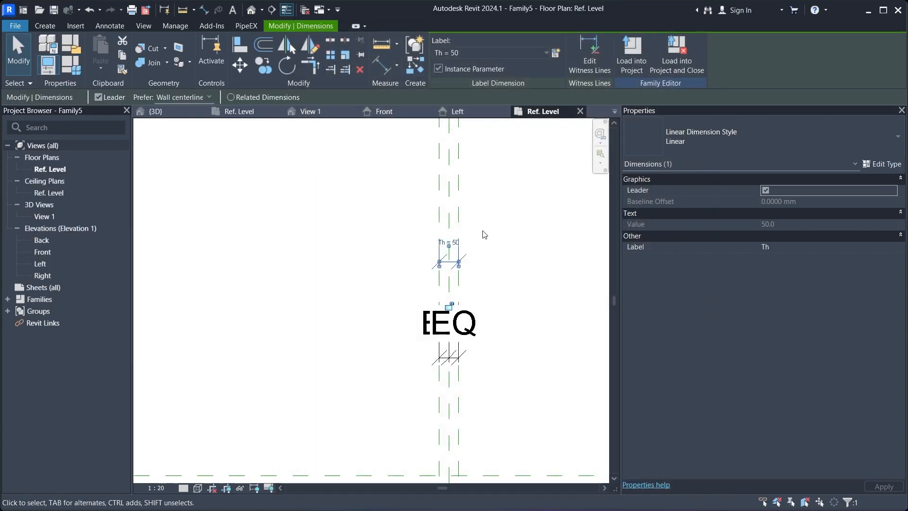
click(483, 231)
- Draw two short vertical reference planes outside the outer vertical pair, about 38 mm to its left and about 40 mm to its right
scroll(322, 208, down, 2)
middle_drag(405, 371, 422, 264)
scroll(422, 266, up, 2)
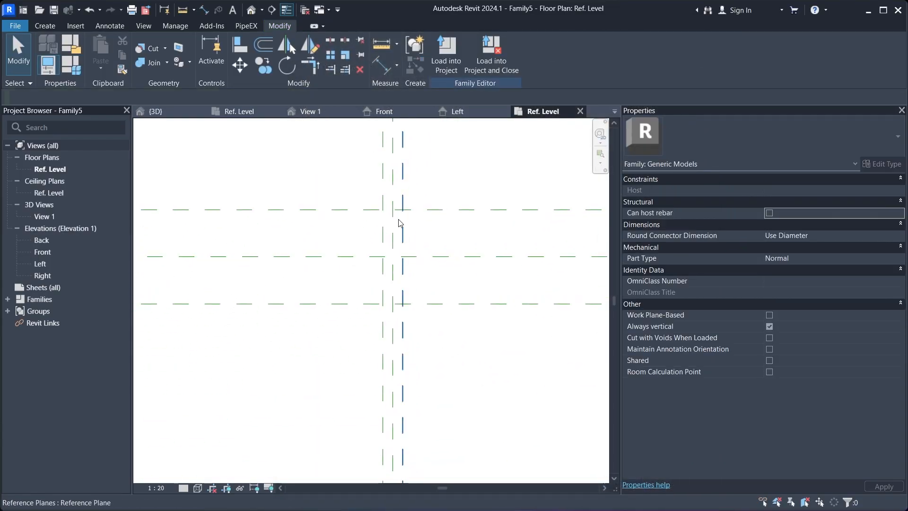
scroll(399, 223, up, 1)
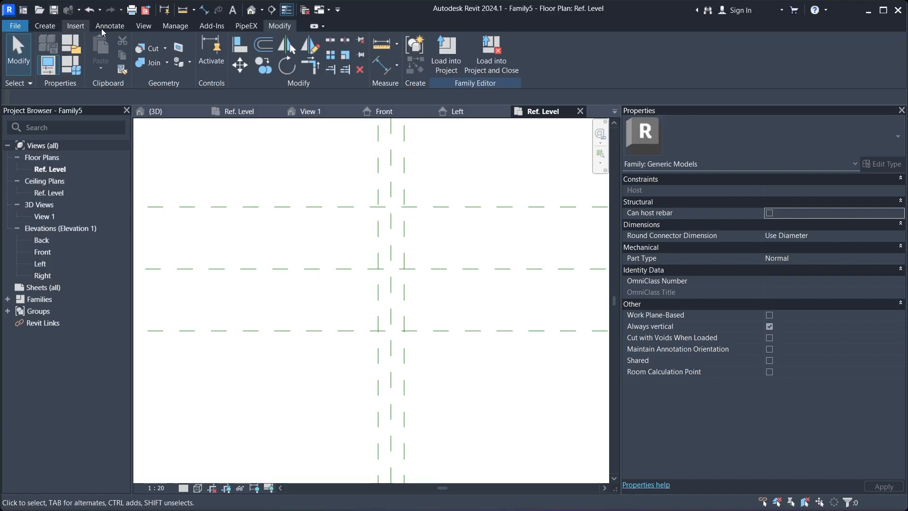
click(45, 26)
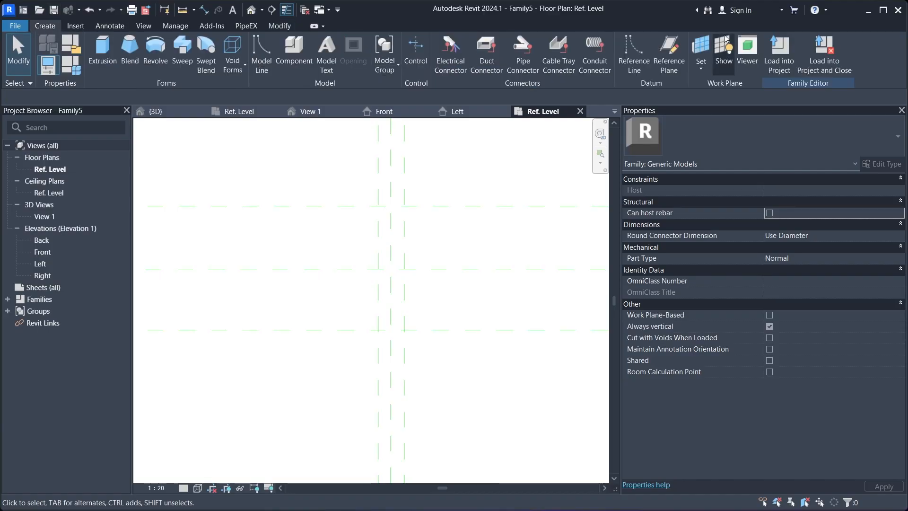
click(669, 50)
click(359, 181)
click(358, 366)
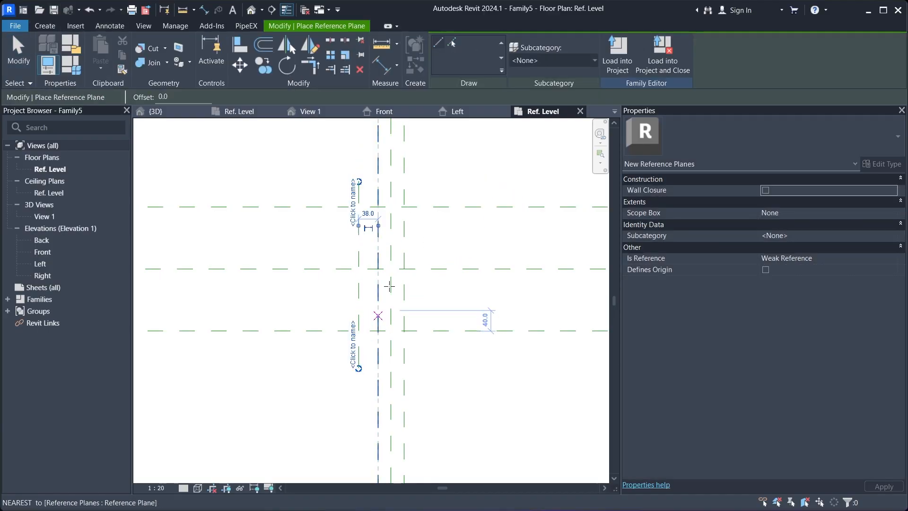
click(424, 181)
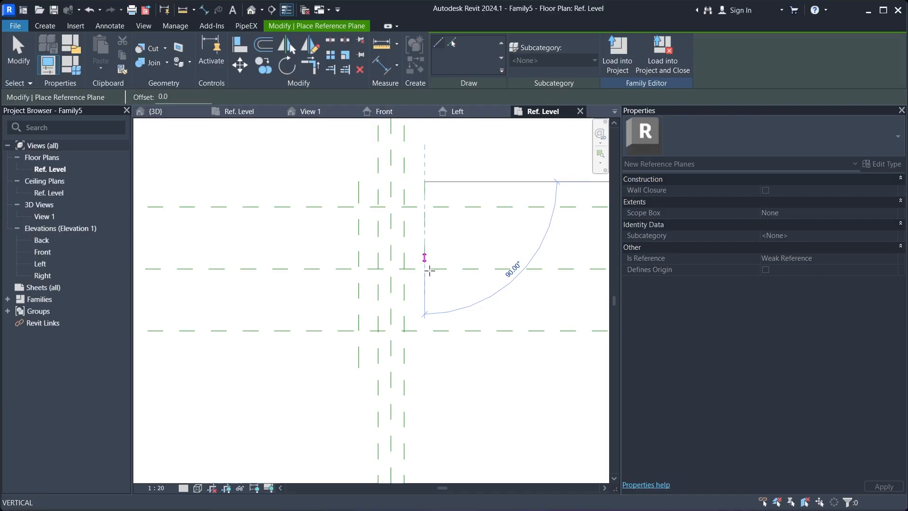
click(423, 369)
- Draw two short, closely spaced horizontal reference planes across the vertical planes, the upper about 51 mm above the horizontal centre plane
scroll(431, 307, up, 1)
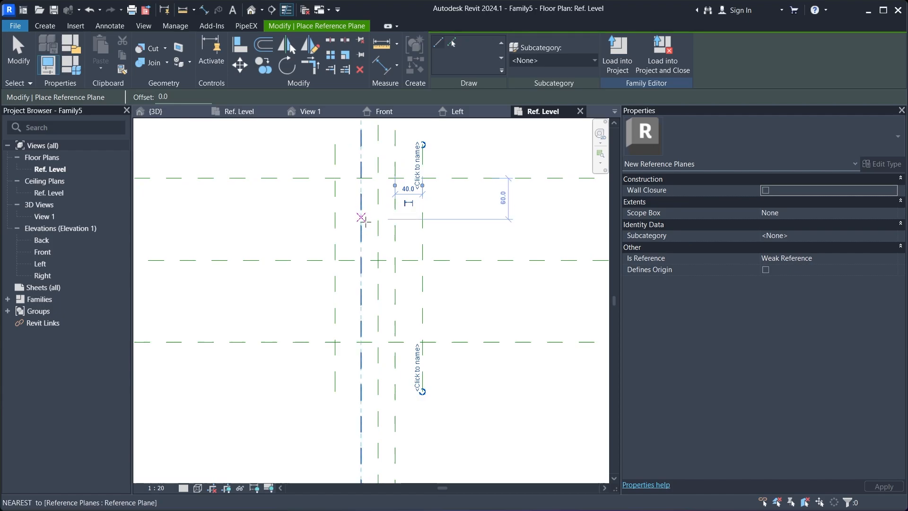
click(320, 225)
click(449, 225)
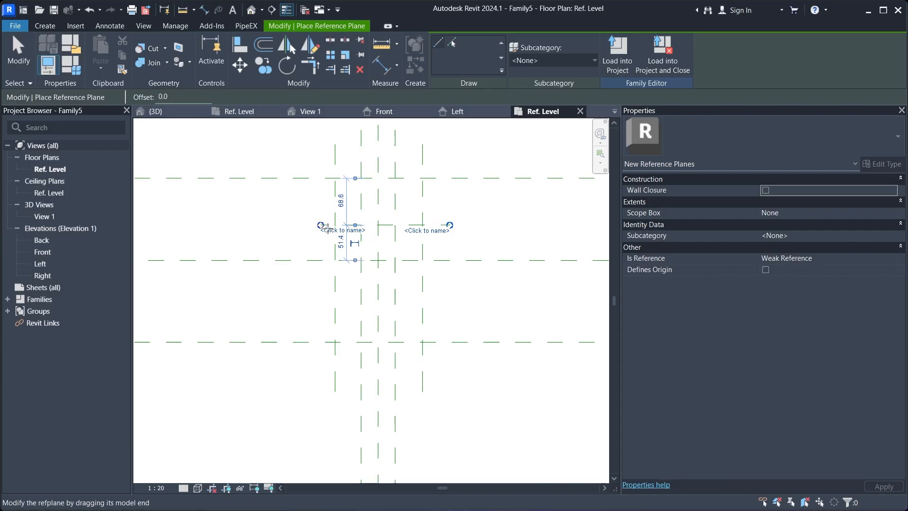
click(318, 237)
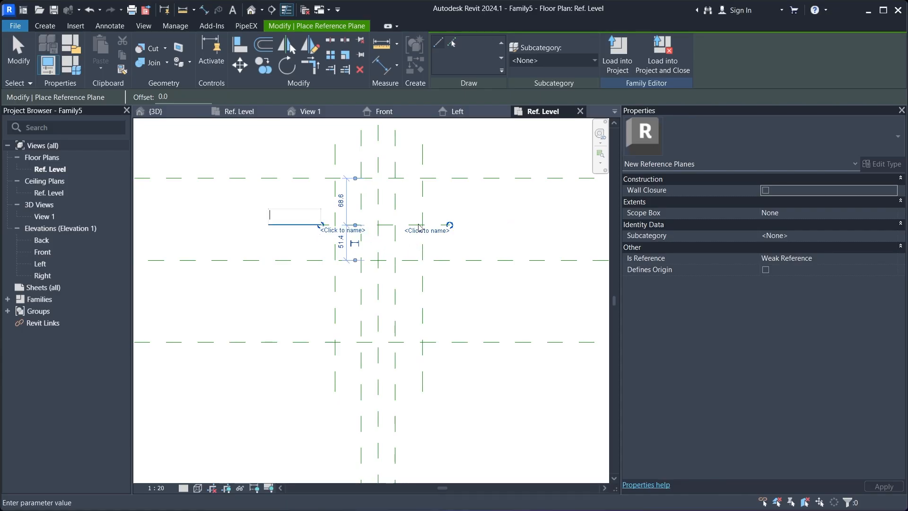
scroll(372, 234, up, 2)
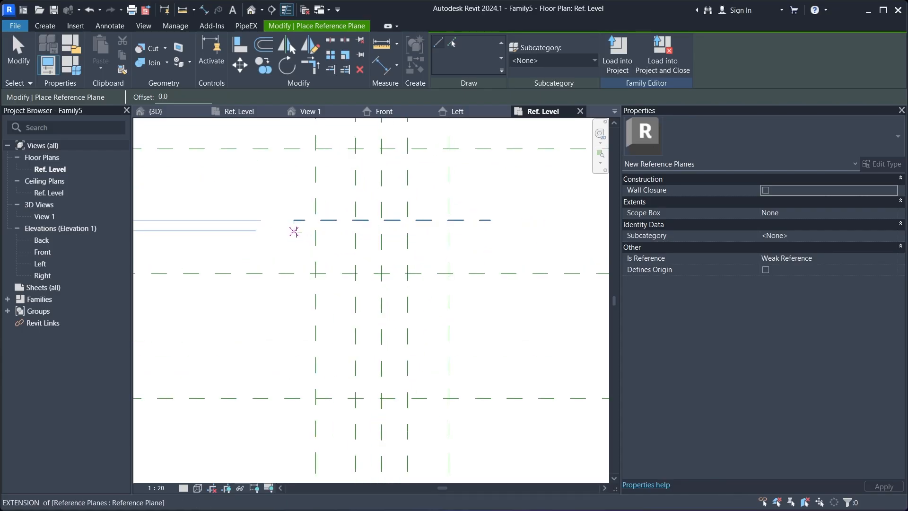
click(295, 232)
click(488, 231)
key(Escape)
key(Escape)
scroll(475, 207, down, 1)
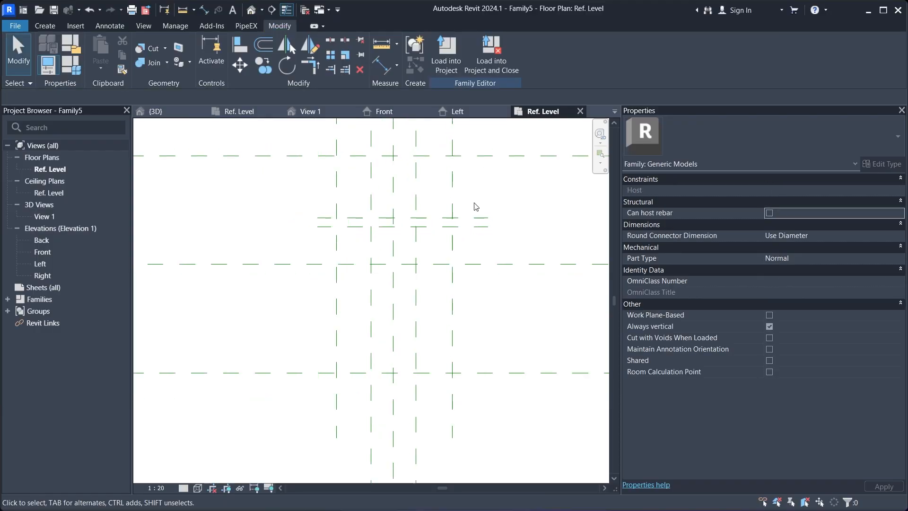
- Dimension the two short vertical planes through the vertical centre plane below the horizontal planes, and set the segments equal (EQ)
scroll(481, 211, down, 1)
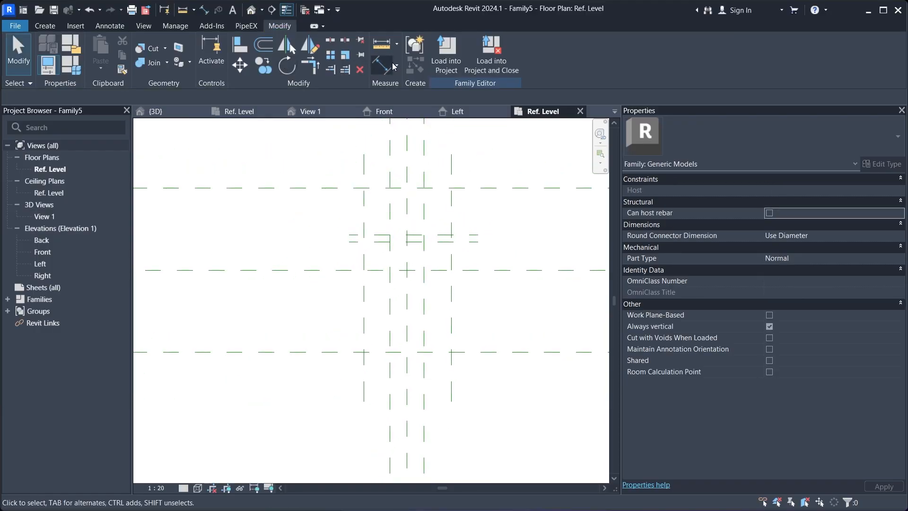
click(393, 66)
click(362, 383)
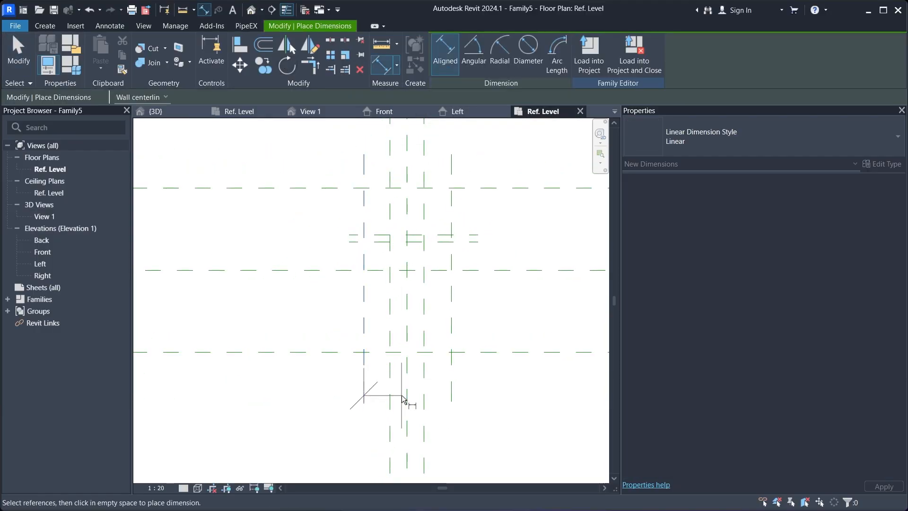
click(406, 397)
click(450, 390)
click(466, 409)
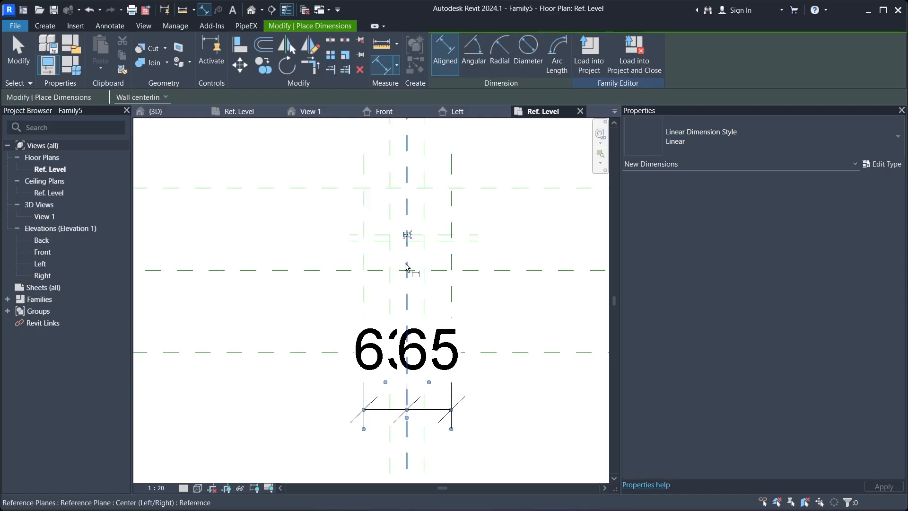
click(406, 234)
middle_drag(407, 236, 407, 192)
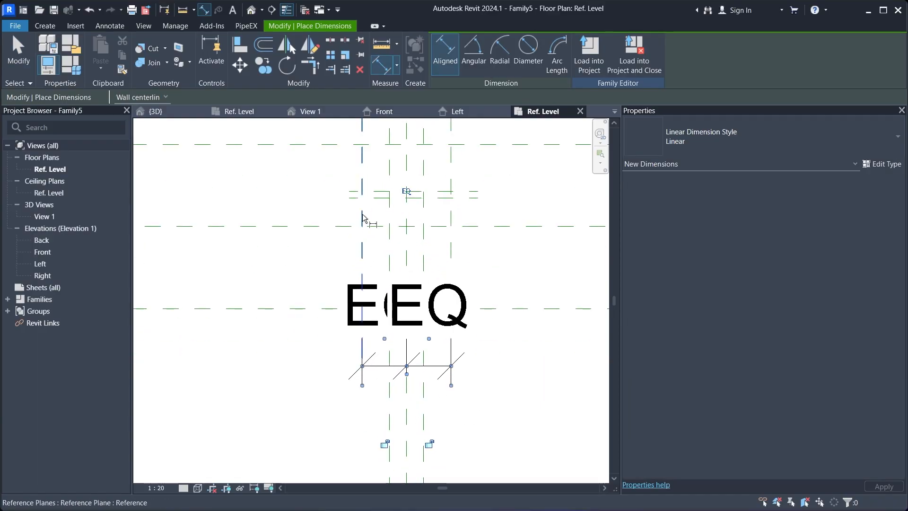
- Add an overall dimension between the two short vertical planes below their EQ dimension, and set the view scale to 1:5
click(362, 215)
click(452, 214)
scroll(450, 235, down, 2)
click(466, 405)
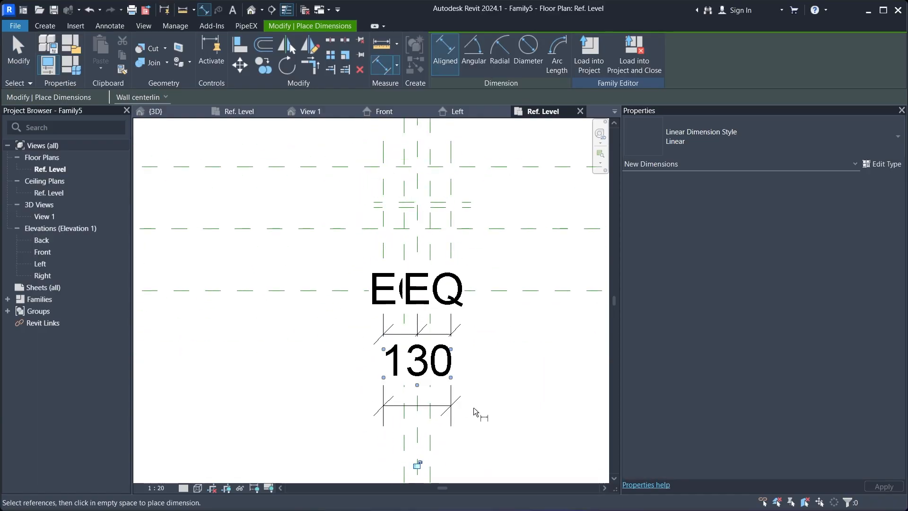
key(Escape)
key(Escape)
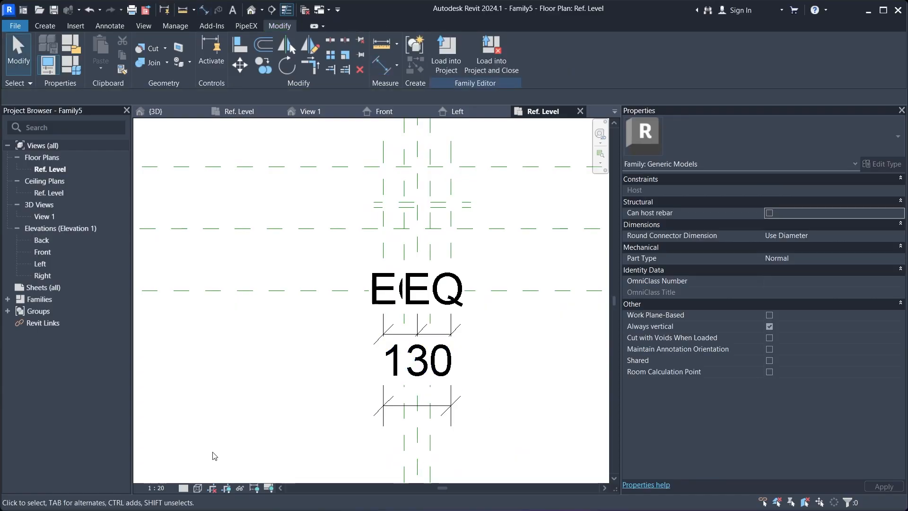
click(156, 487)
click(167, 359)
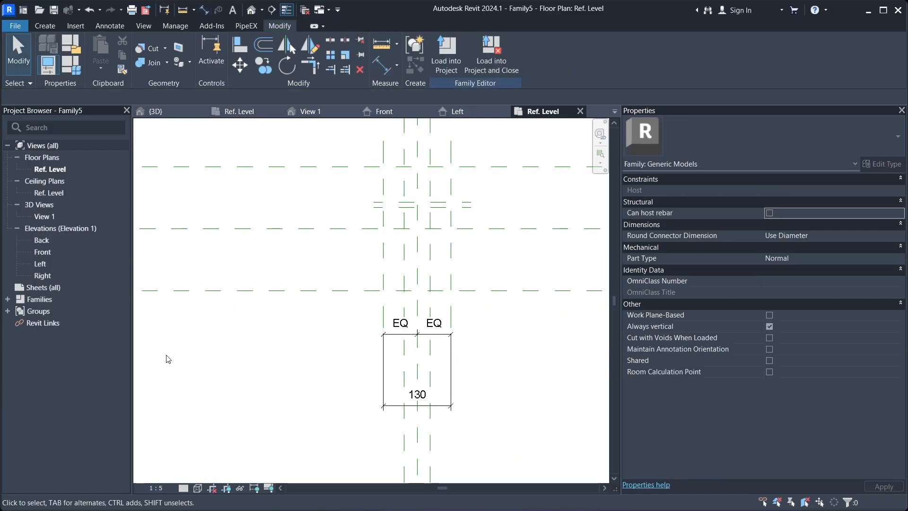
- Label the overall dimension of the short vertical planes with a new instance family parameter named l1
scroll(447, 371, up, 2)
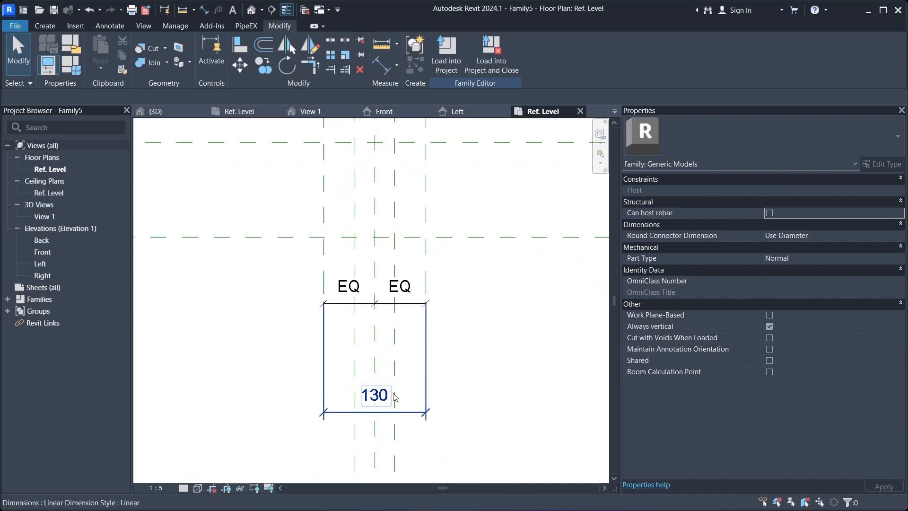
click(412, 416)
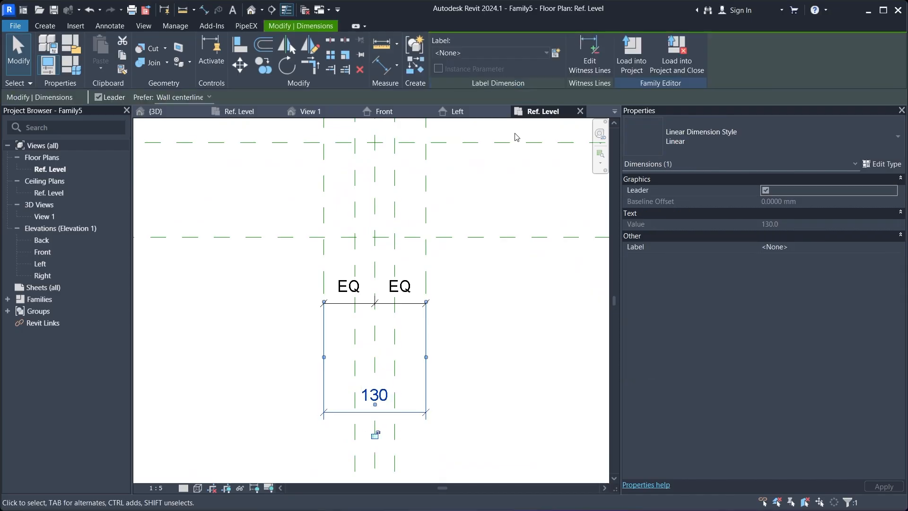
click(556, 53)
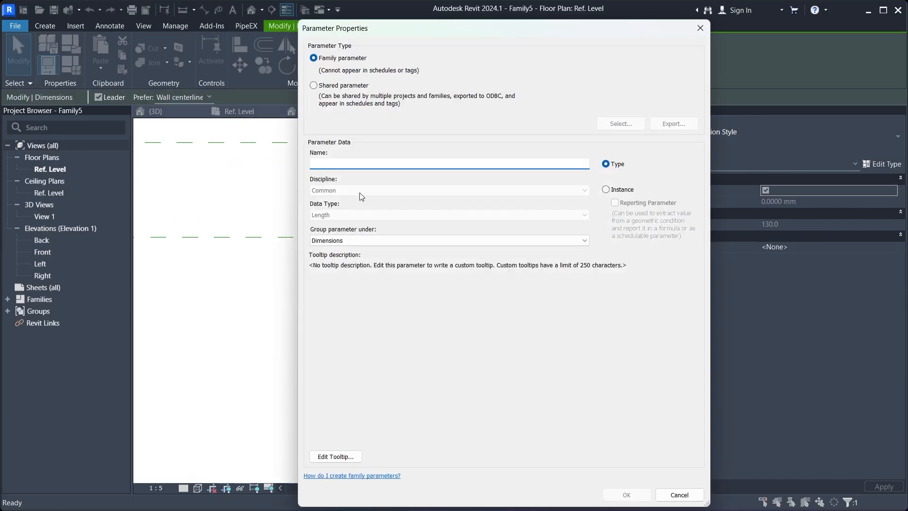
text(l1)
click(605, 189)
click(626, 494)
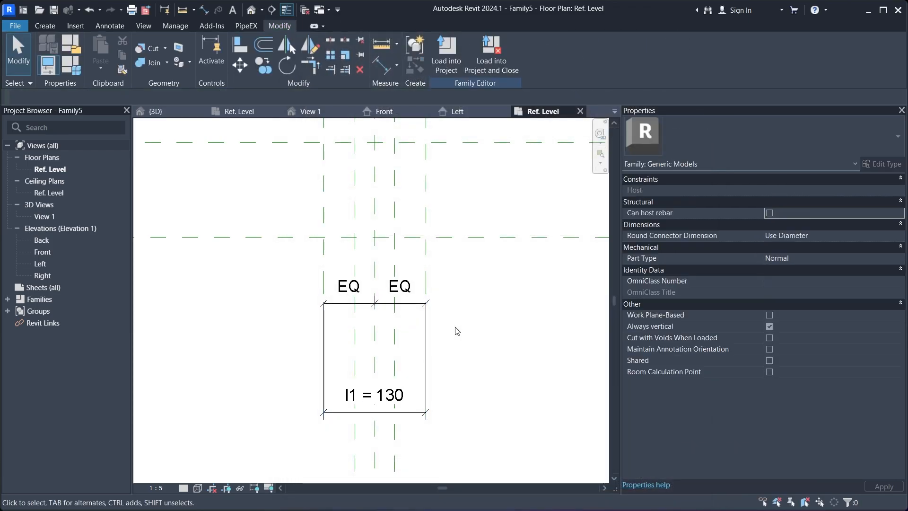
- Add an aligned dimension between the two short, closely spaced horizontal reference planes above the horizontal centre plane
middle_drag(455, 327, 475, 383)
scroll(480, 302, down, 1)
middle_drag(480, 301, 471, 394)
scroll(431, 269, up, 1)
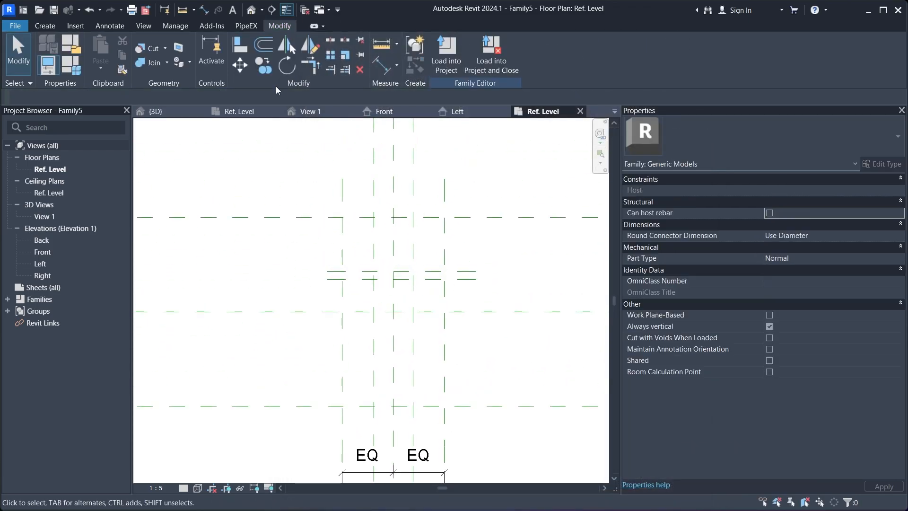
click(382, 64)
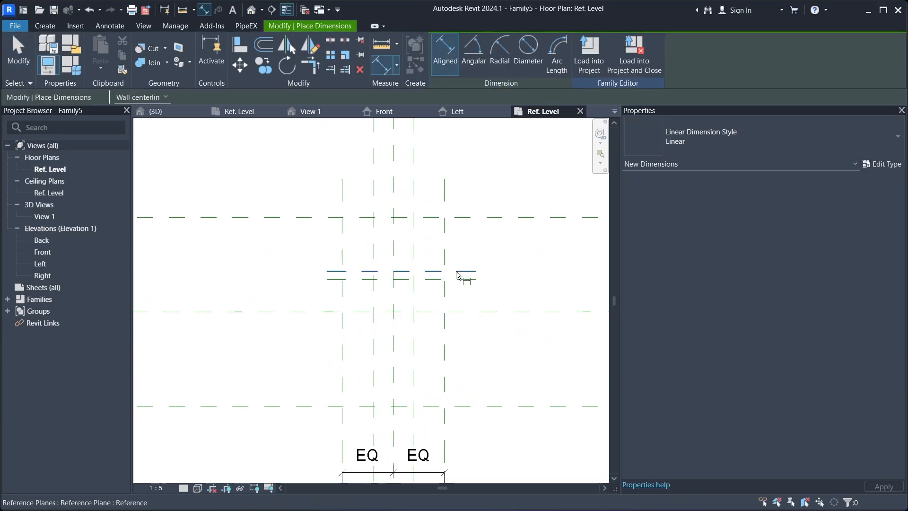
click(464, 281)
click(550, 282)
middle_drag(563, 287, 535, 293)
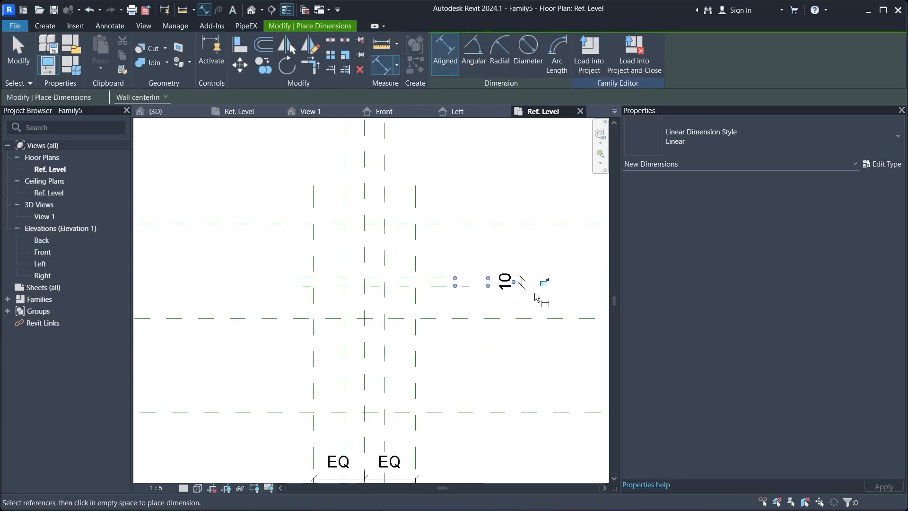
key(Escape)
- Label the dimension between the two short horizontal planes with a new instance family parameter named Th_1
click(508, 283)
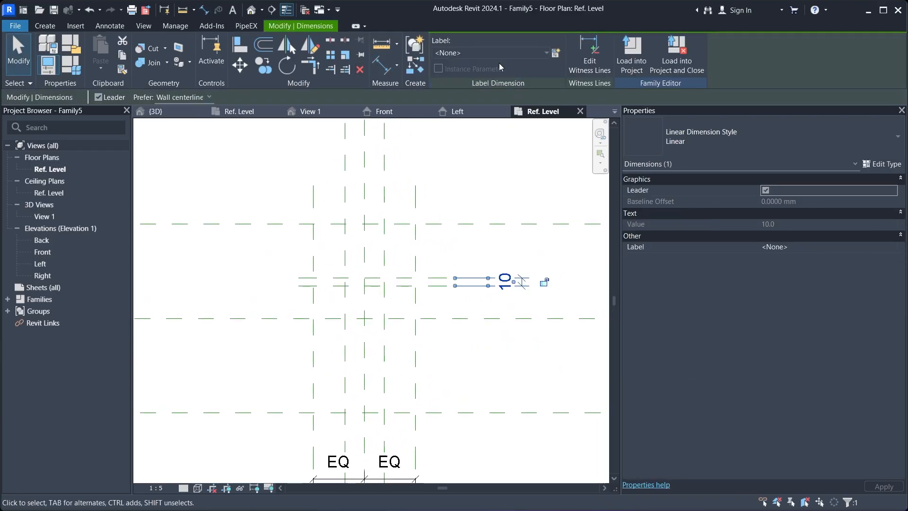
click(556, 55)
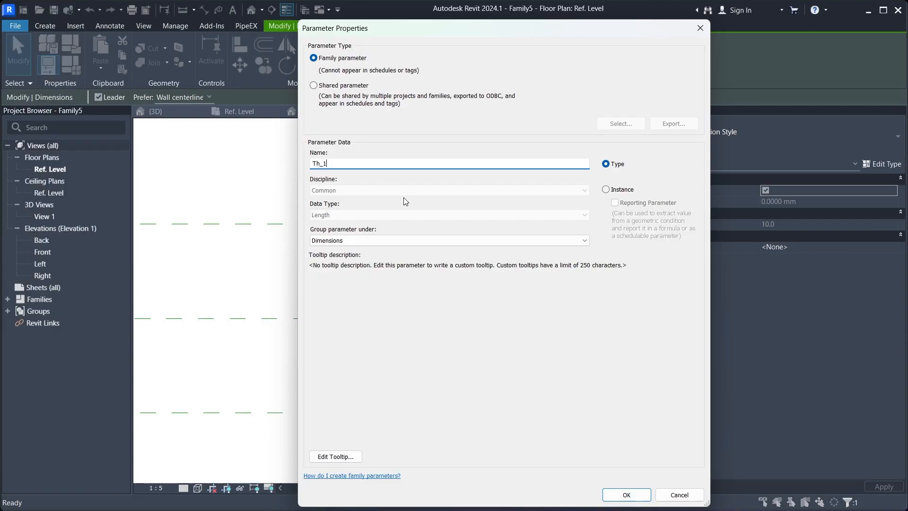
click(620, 191)
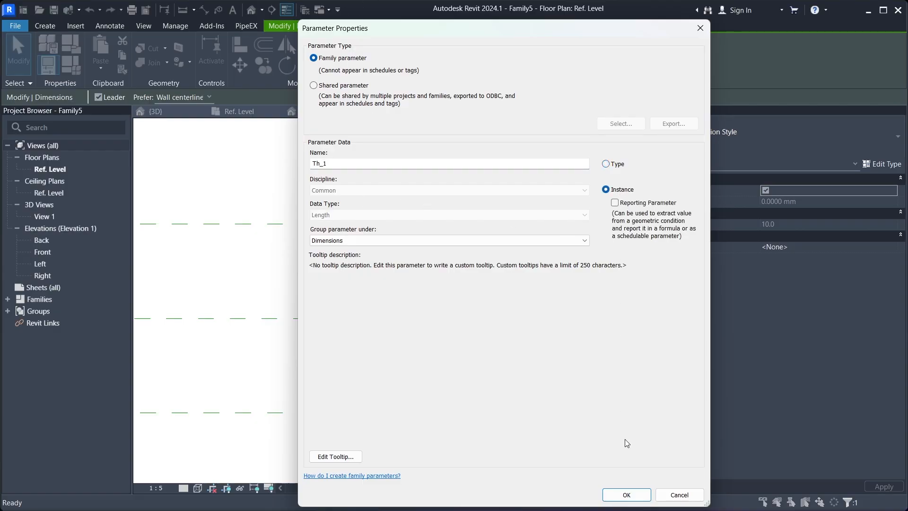
click(626, 495)
click(546, 307)
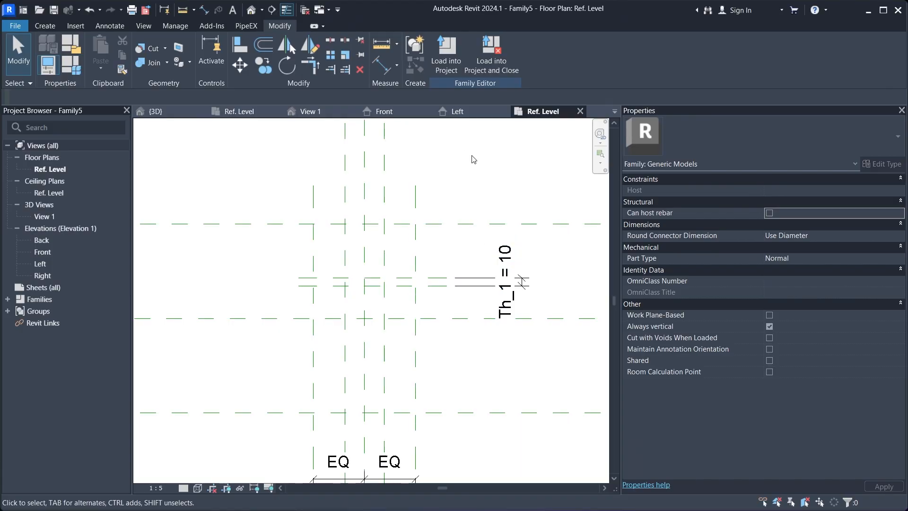
- Examine the long horizontal reference planes and their EQ dimension, and the plane layout around the centre crossing
scroll(472, 157, down, 4)
middle_drag(285, 195, 372, 233)
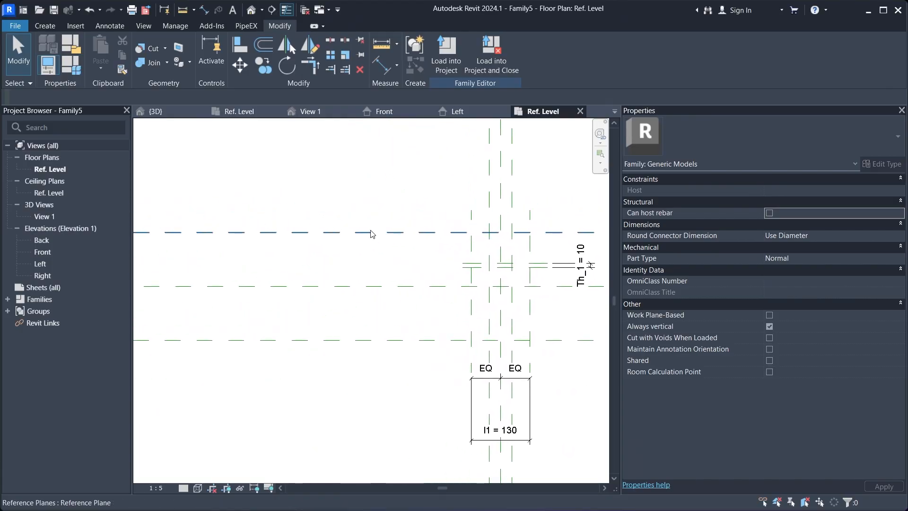
scroll(396, 187, down, 2)
middle_drag(374, 189, 548, 200)
scroll(548, 199, down, 2)
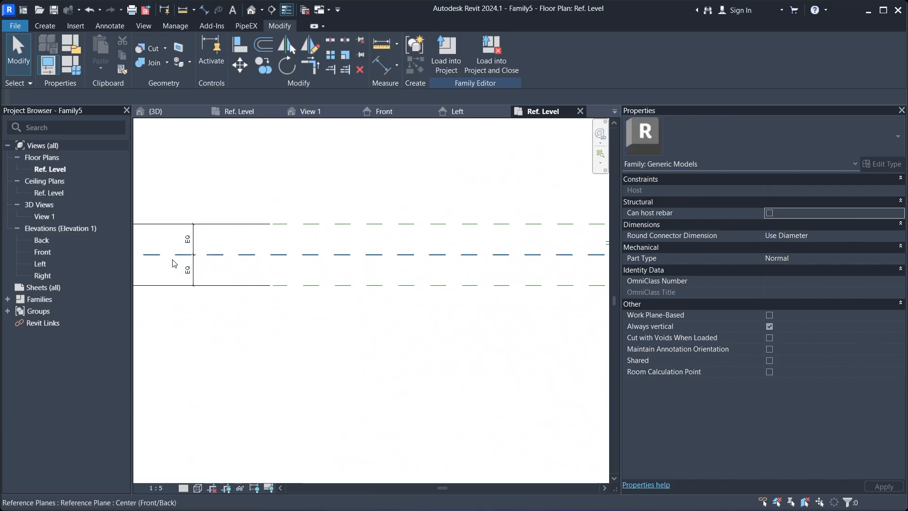
middle_drag(228, 247, 255, 243)
middle_drag(473, 245, 374, 246)
middle_drag(603, 240, 431, 232)
scroll(427, 246, up, 2)
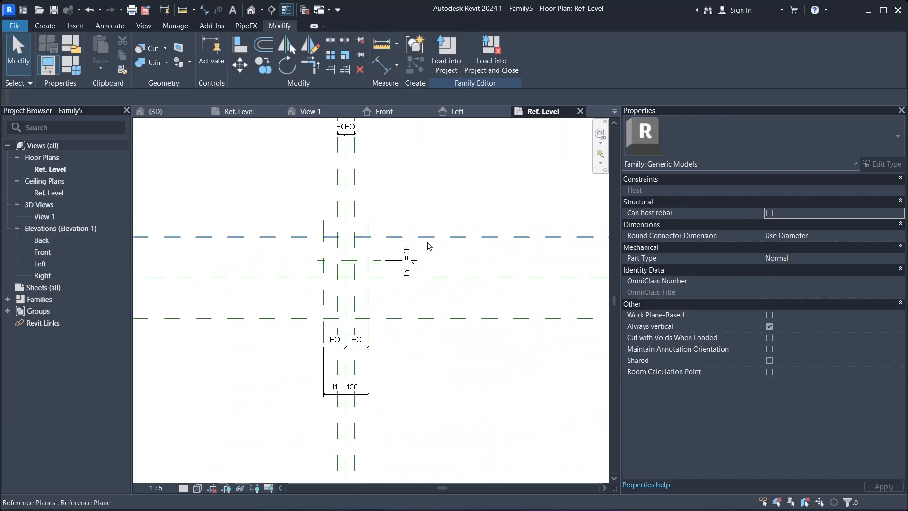
- Delete the two short, closely spaced horizontal reference planes together with their Th_1 dimension
scroll(428, 246, up, 1)
middle_drag(404, 260, 436, 300)
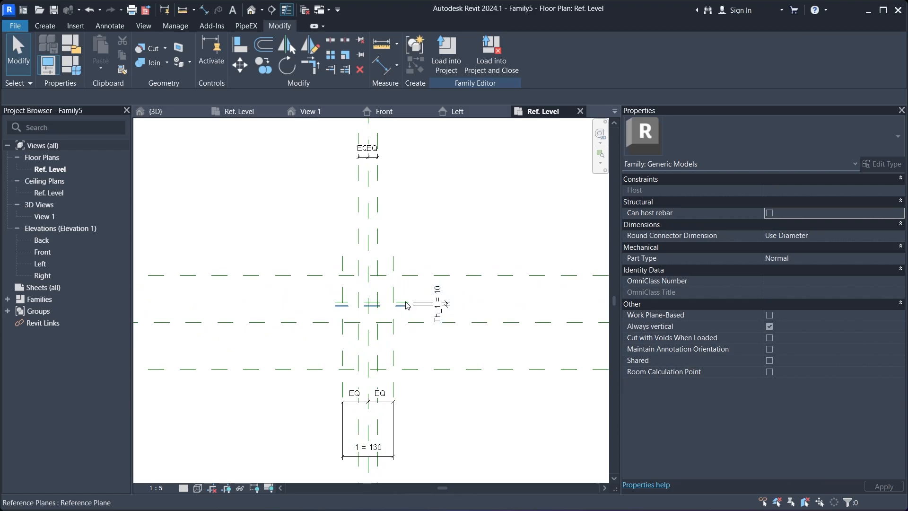
drag(450, 287, 401, 314)
key(Delete)
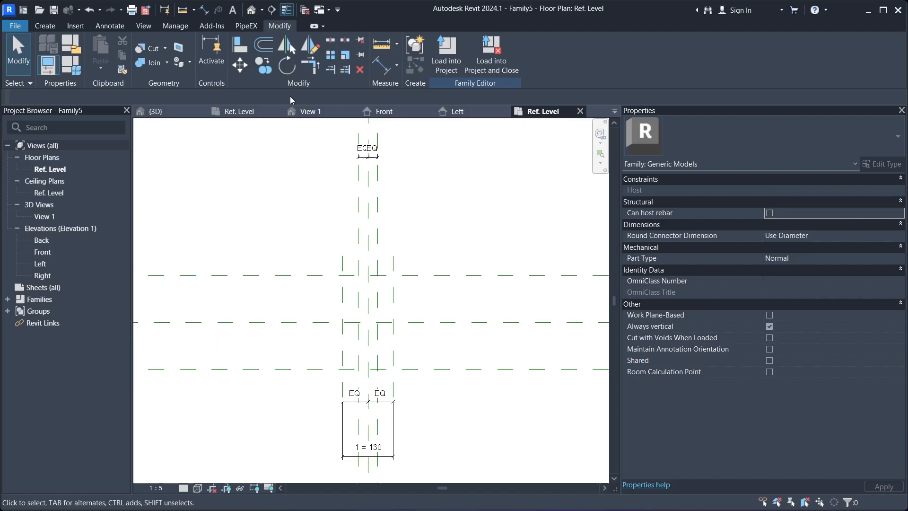
- Draw two horizontal reference planes across the vertical planes, about 152 mm above the upper long plane and about 167 mm below the lower one
click(47, 26)
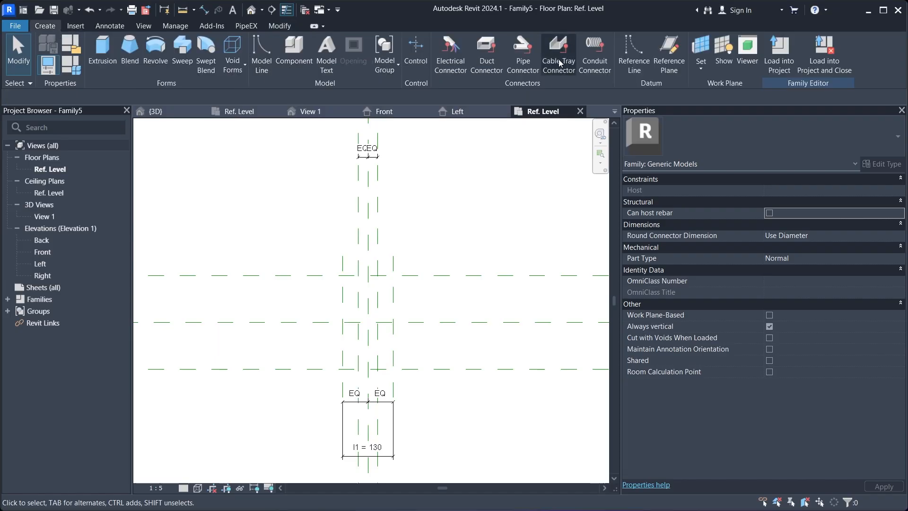
click(669, 54)
scroll(412, 299, down, 3)
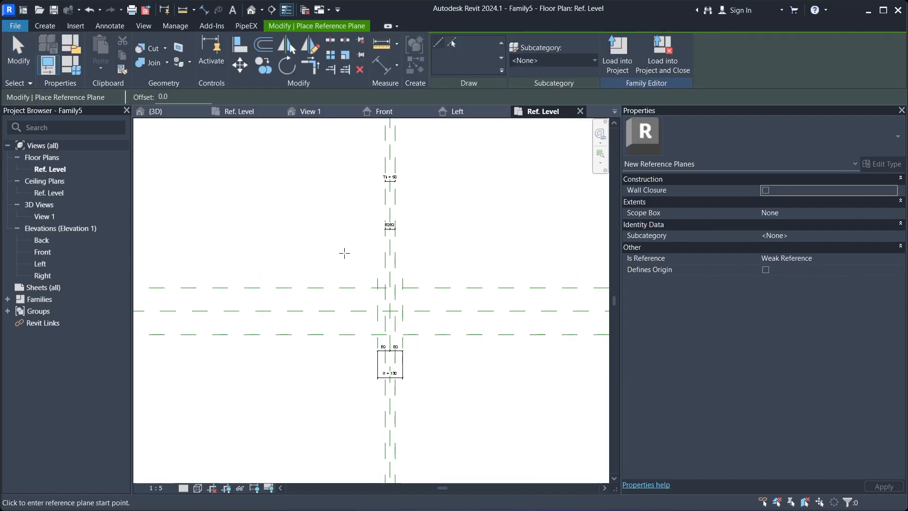
click(264, 258)
click(493, 259)
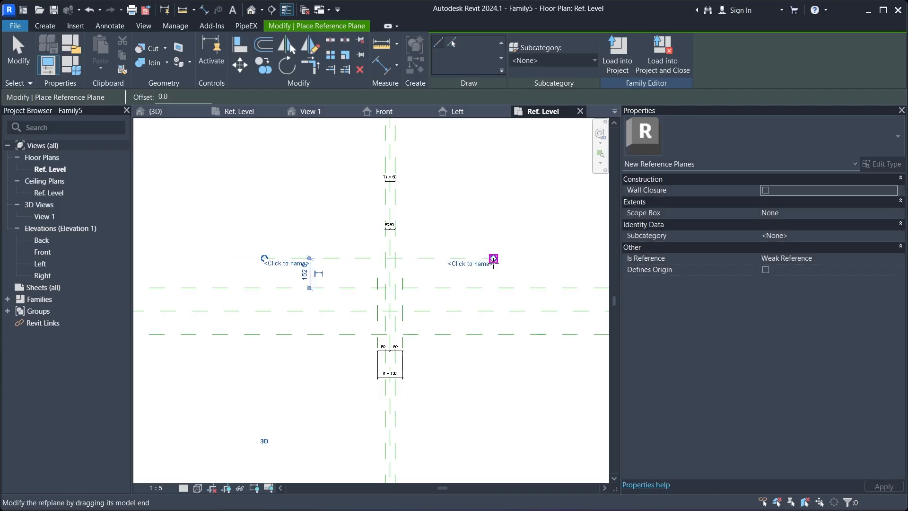
click(282, 367)
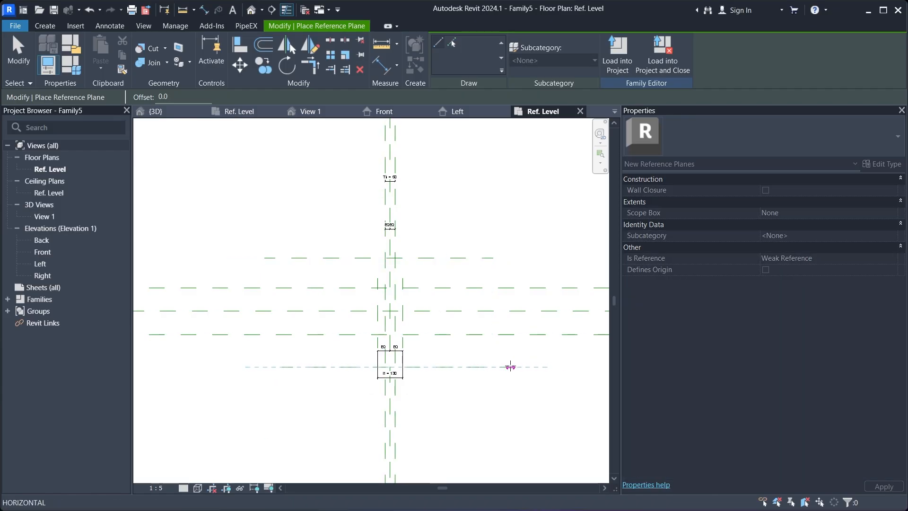
click(510, 367)
scroll(456, 235, down, 2)
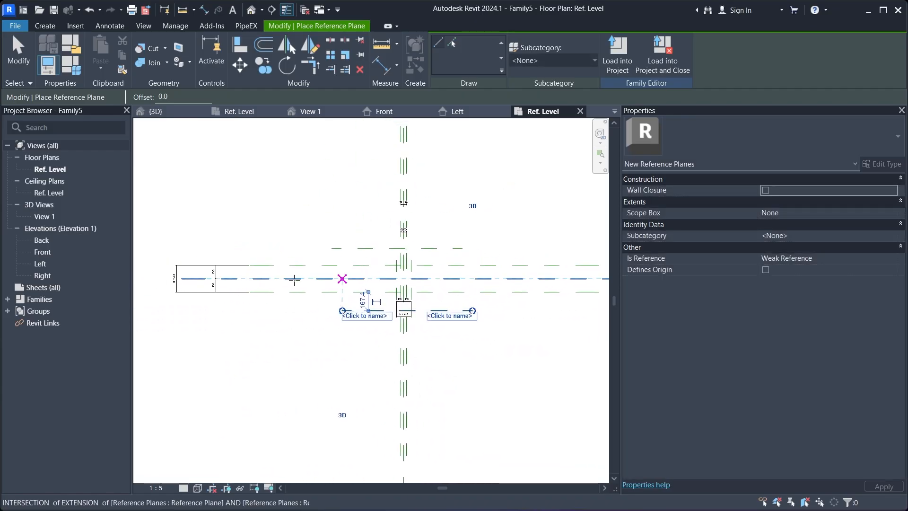
scroll(169, 288, up, 8)
scroll(168, 287, down, 10)
scroll(386, 289, up, 5)
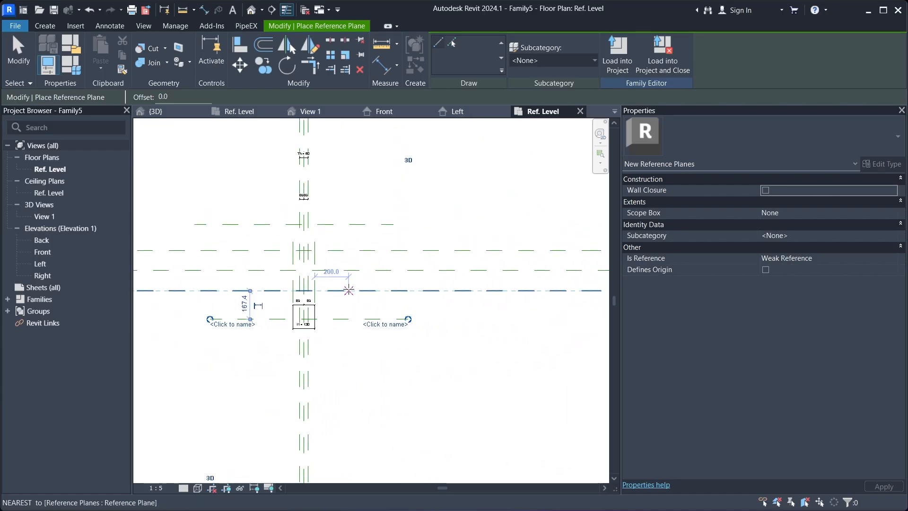
key(Escape)
key(Escape)
- Dimension the two new outer horizontal planes through the horizontal centre plane, and set the segments equal (EQ)
click(385, 70)
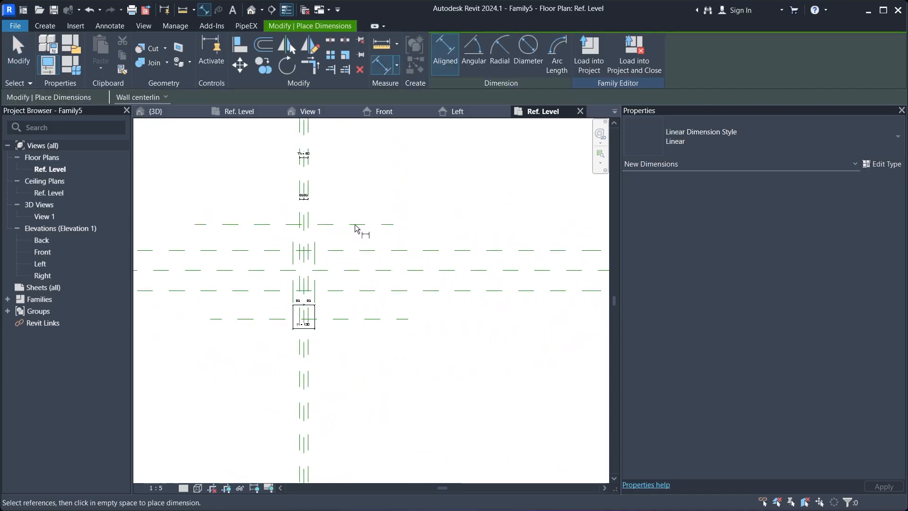
click(356, 224)
click(356, 271)
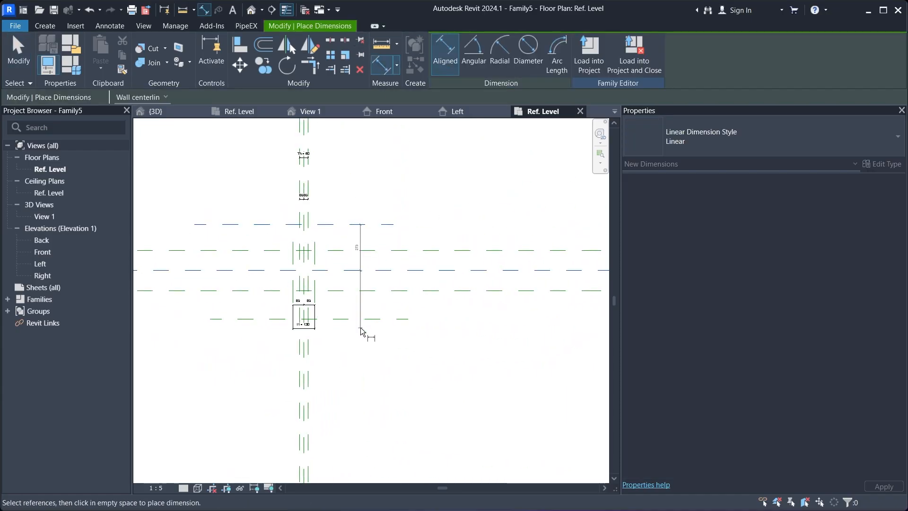
click(357, 319)
click(442, 311)
click(460, 278)
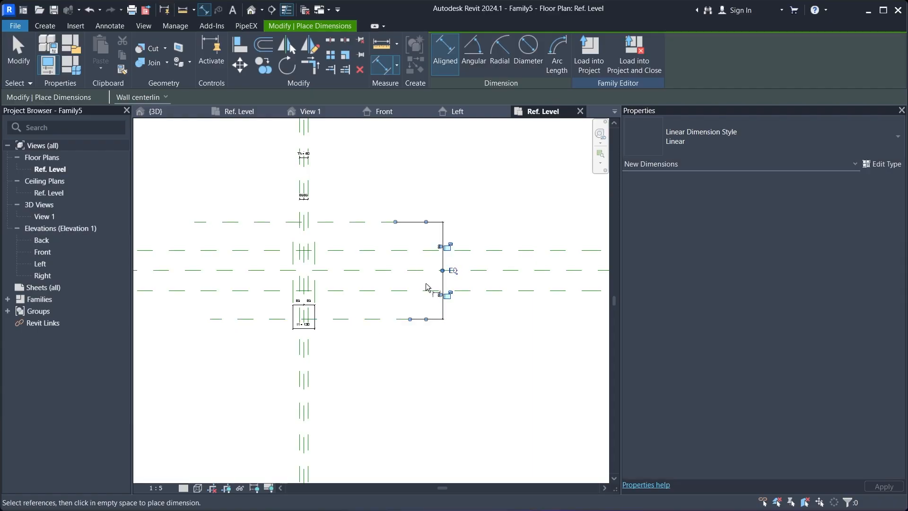
- Add an overall dimension between the two outer horizontal planes beside their EQ dimension
click(367, 222)
click(360, 319)
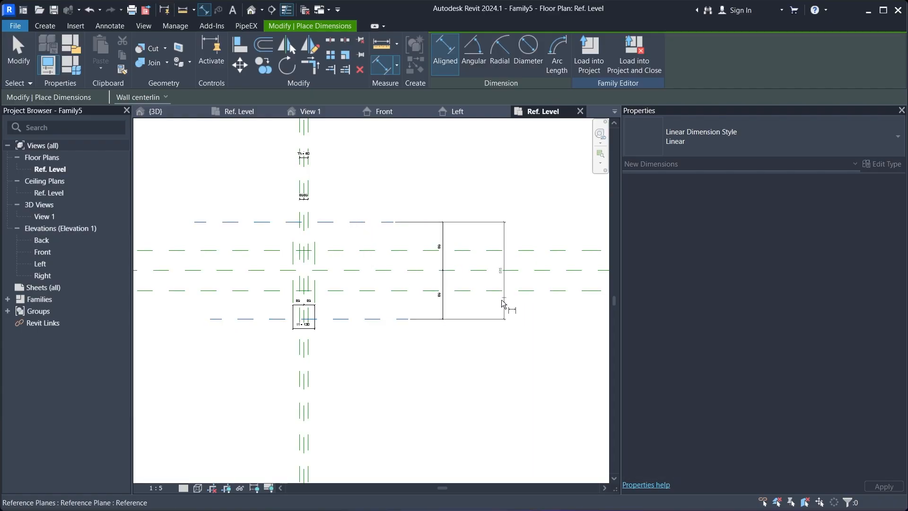
click(462, 268)
key(Escape)
key(Escape)
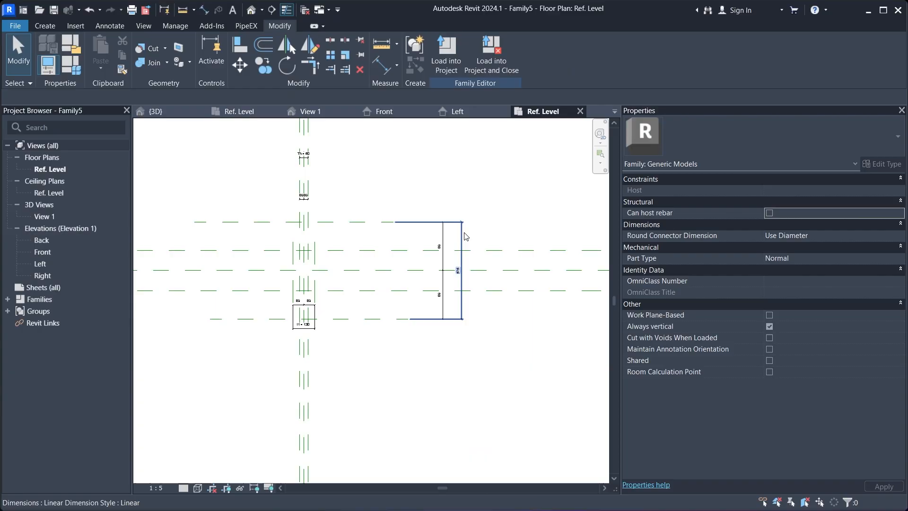
- Label the overall dimension of the outer horizontal planes with a new instance family parameter named d1
click(462, 251)
click(555, 53)
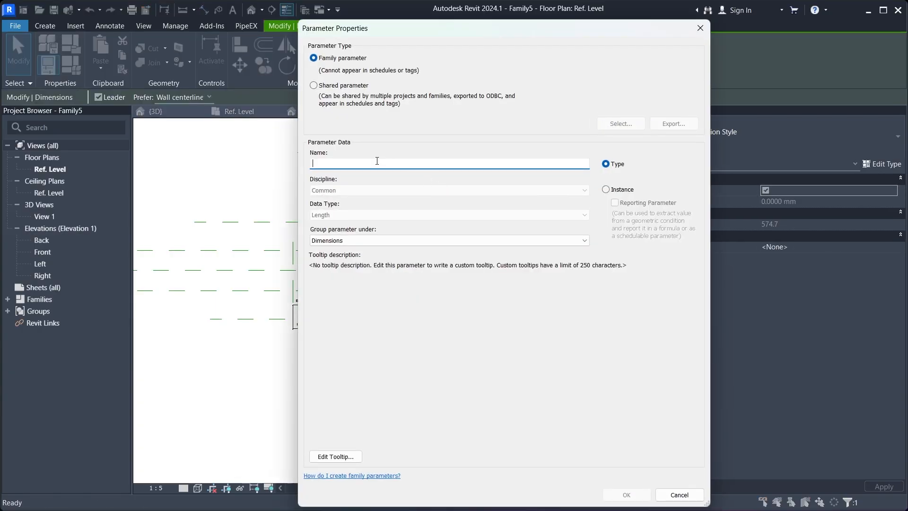
text(d1)
click(622, 190)
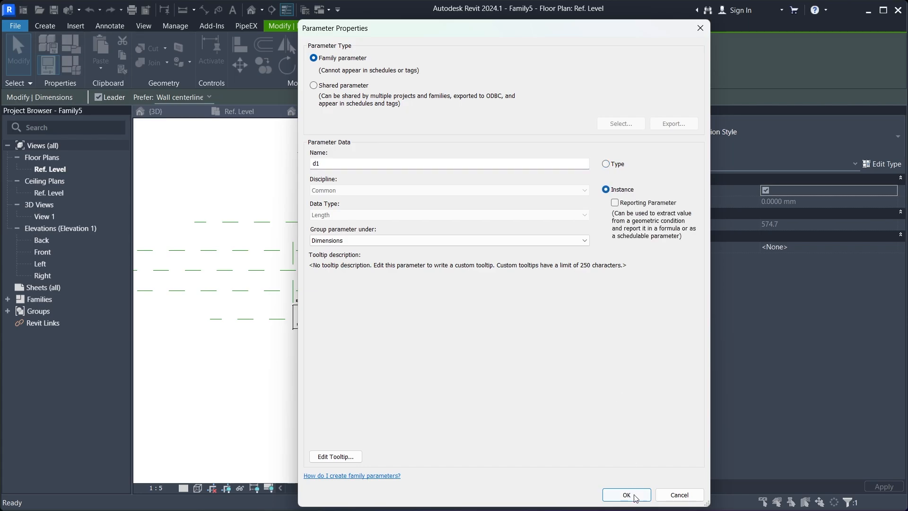
click(626, 494)
scroll(364, 271, up, 5)
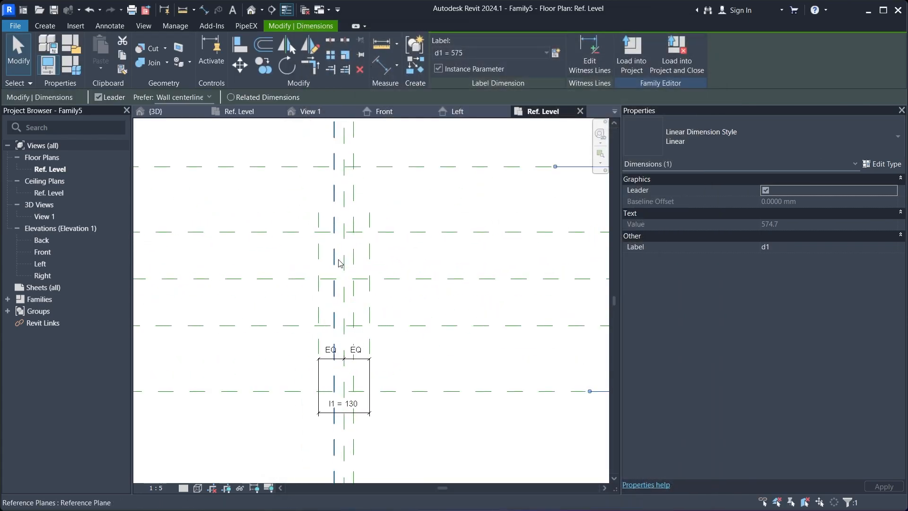
key(Escape)
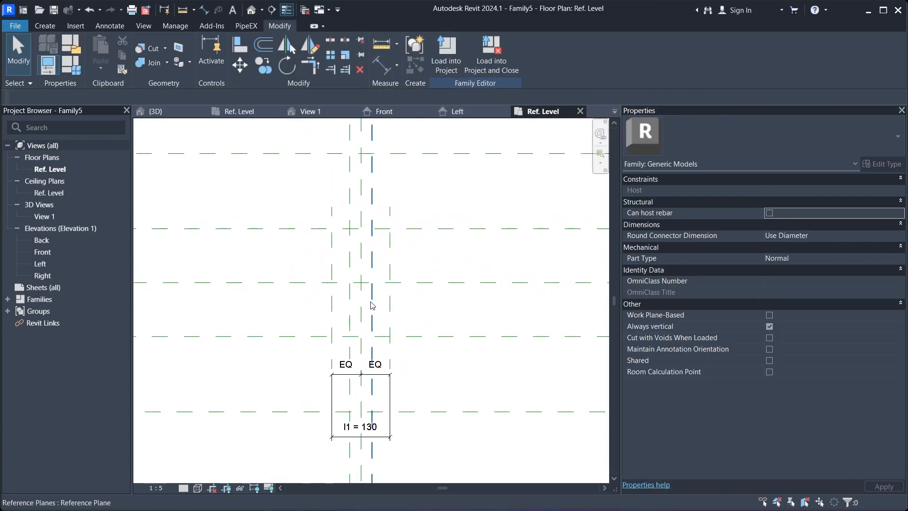
- Examine the horizontal and vertical reference planes with their EQ, d1 and l1 dimensions across the plan
middle_drag(373, 306, 457, 269)
scroll(455, 267, down, 2)
middle_drag(301, 284, 498, 272)
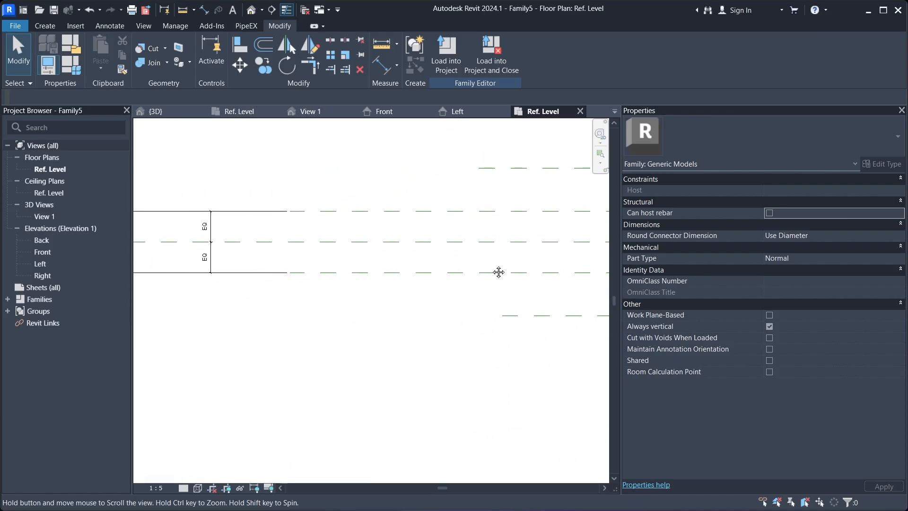
middle_drag(431, 276, 226, 290)
middle_drag(373, 275, 343, 285)
middle_drag(461, 314, 348, 320)
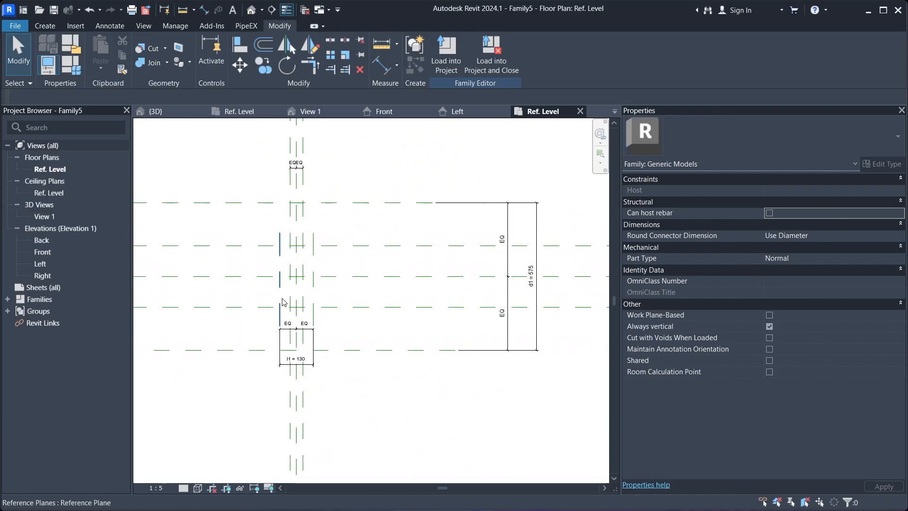
scroll(266, 288, up, 2)
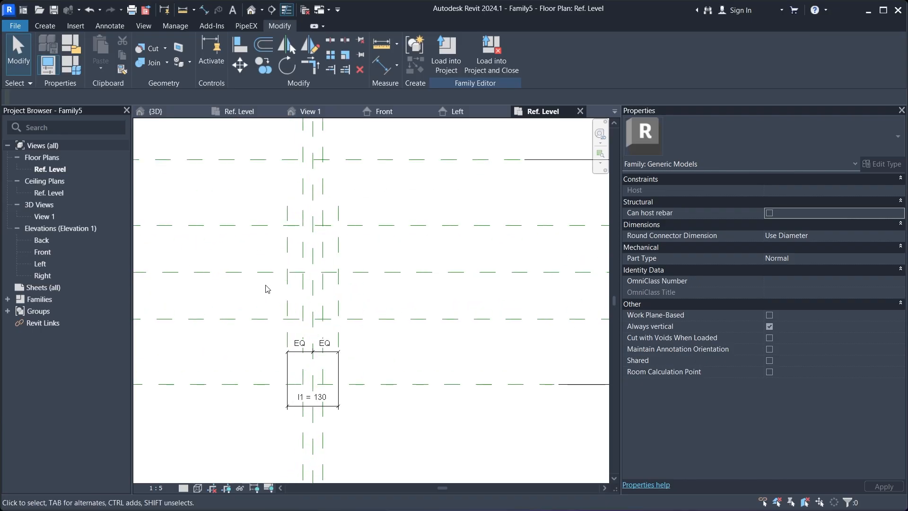
scroll(305, 236, up, 2)
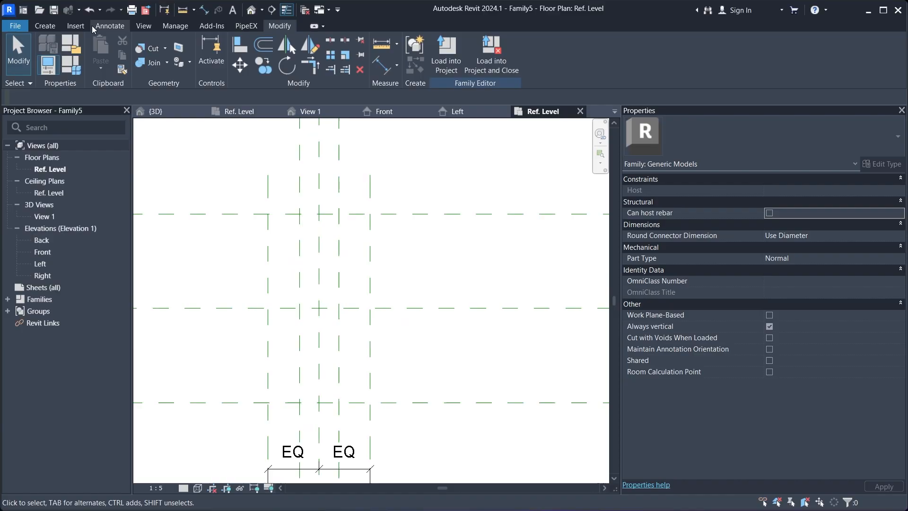
- Draw a horizontal reference plane across the vertical planes, about 16 mm below the long plane above the centre
click(55, 27)
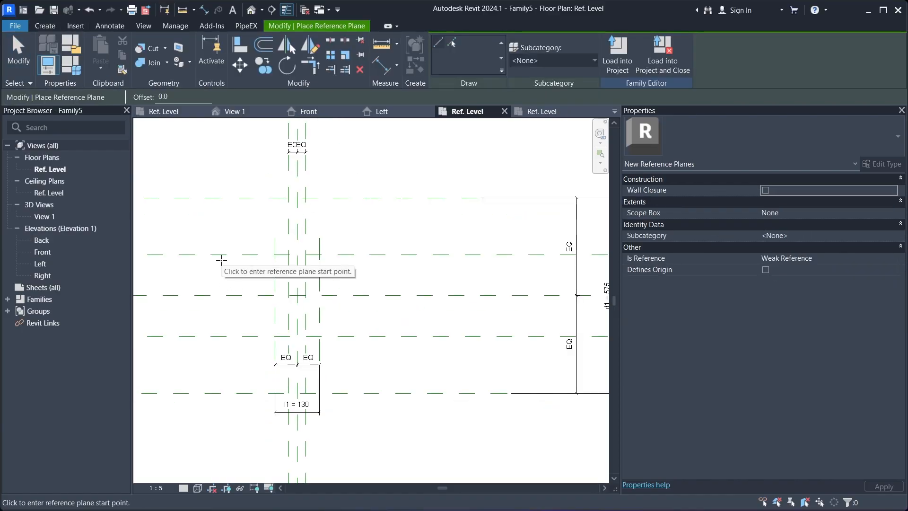
click(222, 260)
click(405, 260)
scroll(364, 246, up, 2)
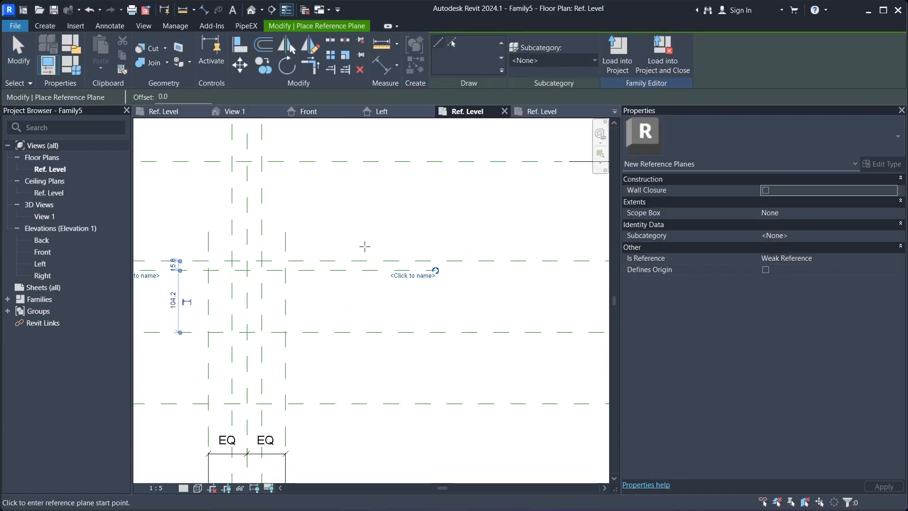
- Dimension the gap between the new horizontal plane and the long plane just above it, and select that dimension
click(383, 66)
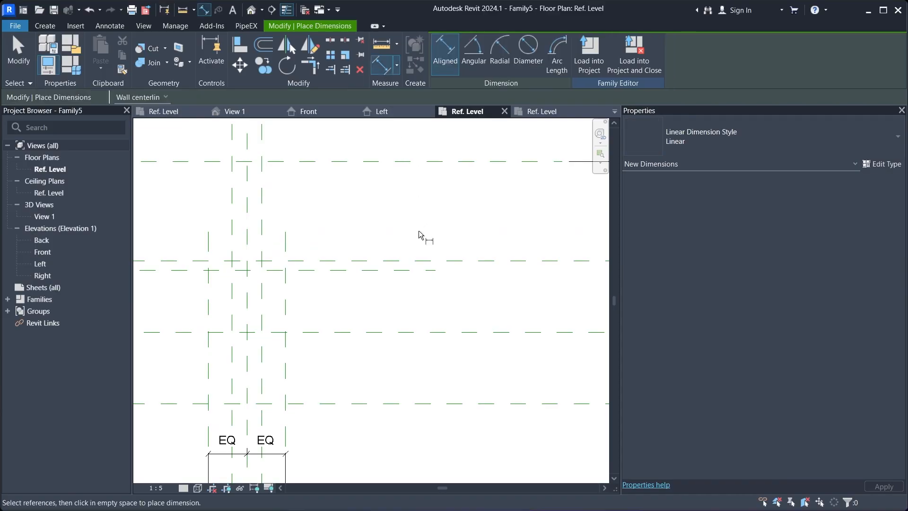
click(413, 274)
key(Escape)
click(424, 267)
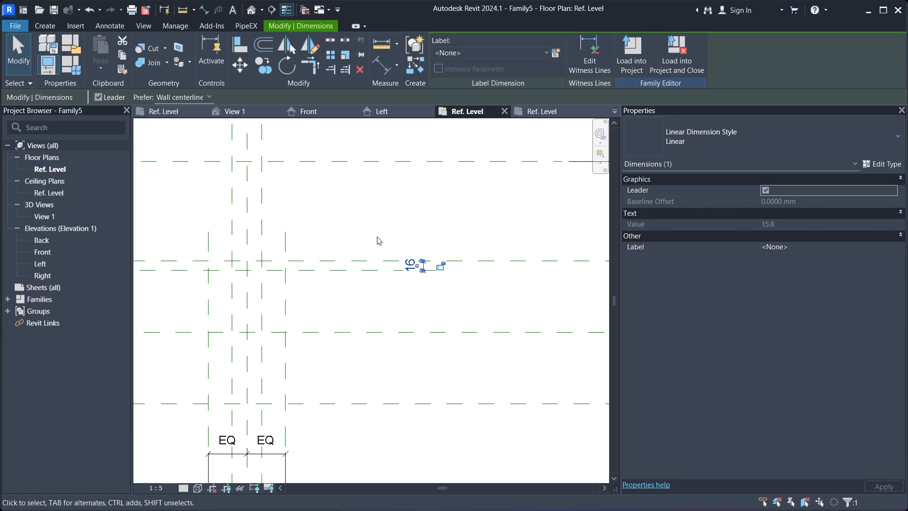
- Label the small dimension between the two close horizontal reference planes with the existing parameter Th_1
click(556, 55)
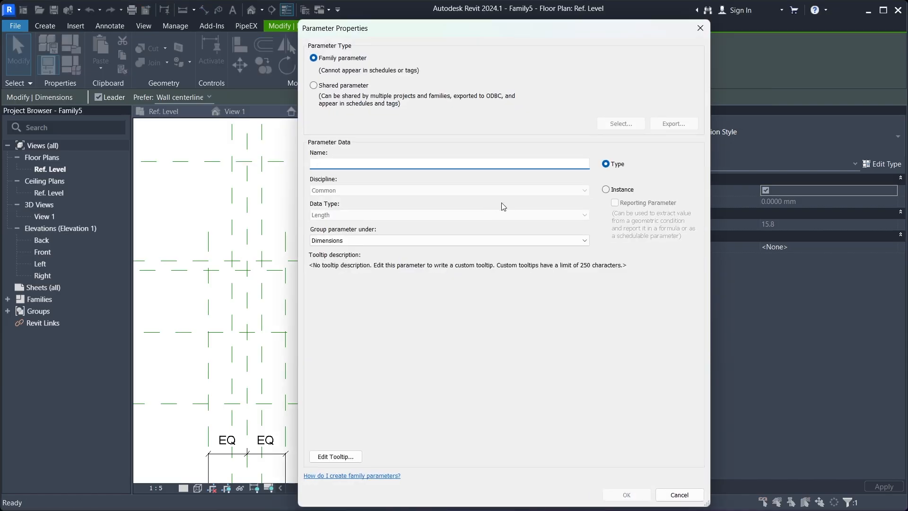
click(679, 494)
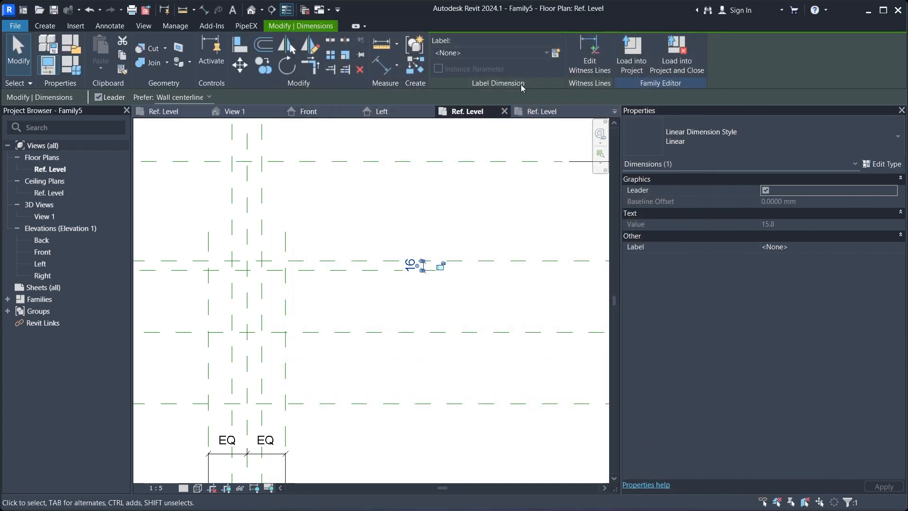
click(515, 56)
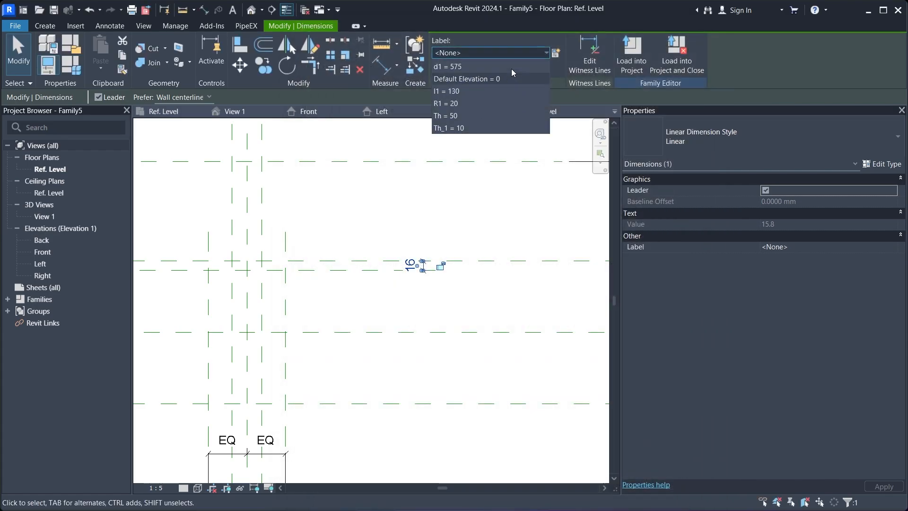
click(478, 167)
click(472, 219)
scroll(472, 211, down, 2)
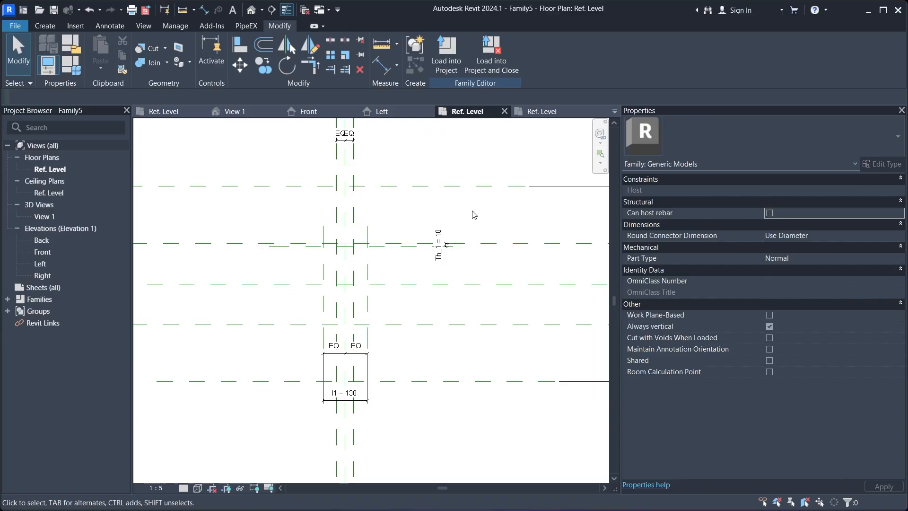
- Nudge the right inner vertical reference plane toward the centre plane to narrow the Th spacing
middle_drag(419, 212, 411, 288)
scroll(387, 258, up, 2)
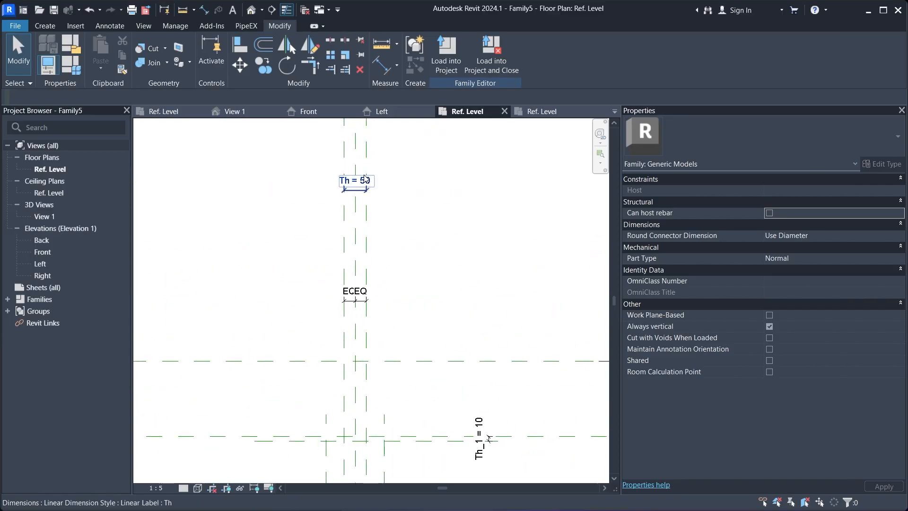
middle_drag(387, 257, 353, 163)
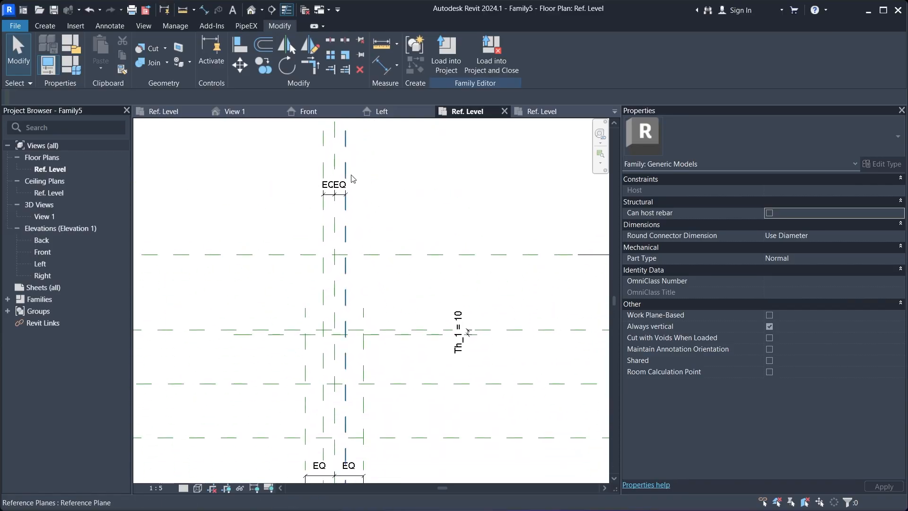
click(346, 168)
key(Left)
key(Left)
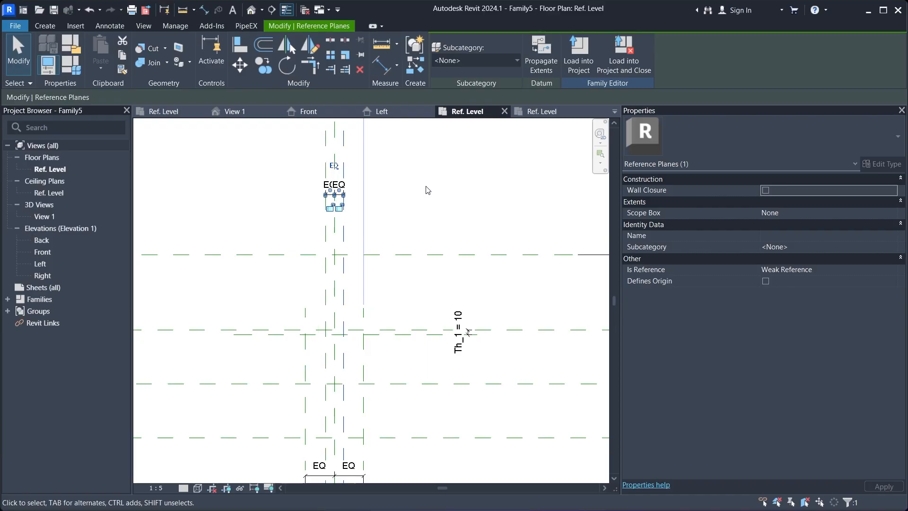
middle_drag(428, 190, 442, 141)
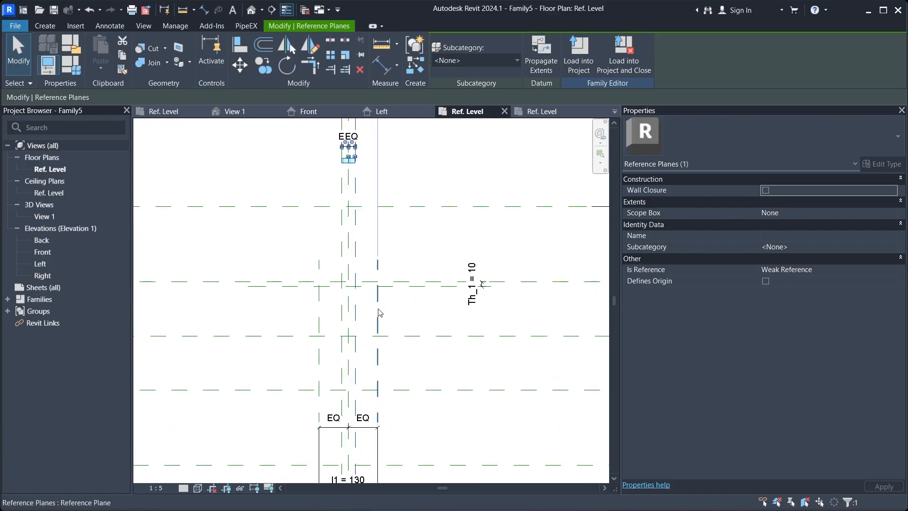
click(387, 304)
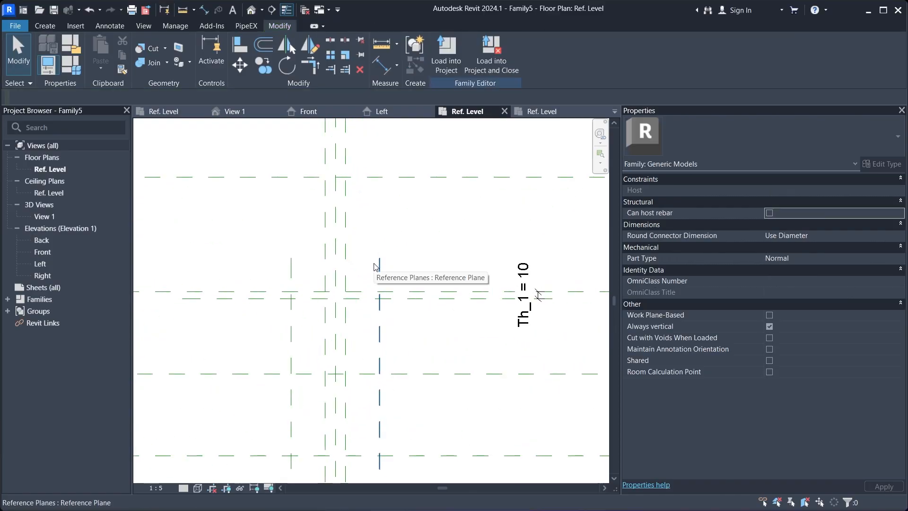
scroll(360, 275, up, 2)
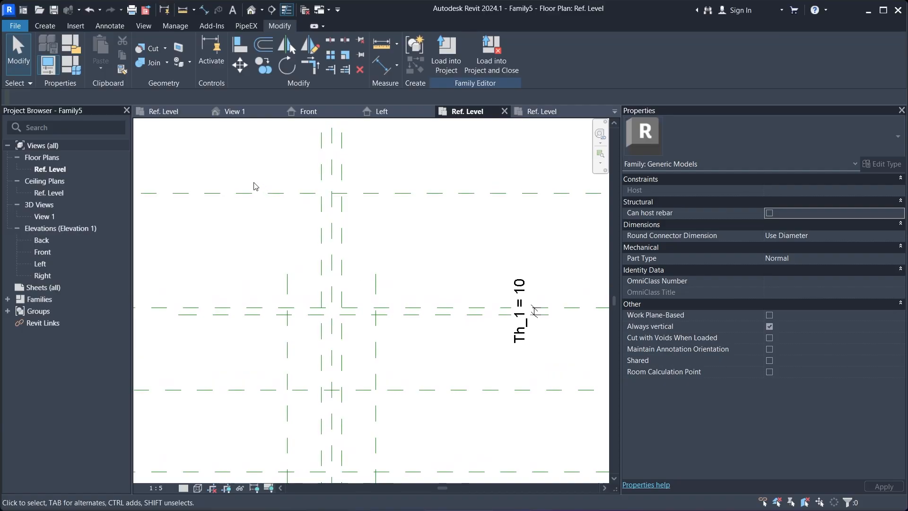
- Start a solid Revolve and sketch a closed inverted-T boundary on the reference plane intersections, with 50 mm flanges and a 10 mm thick base
click(55, 25)
click(163, 56)
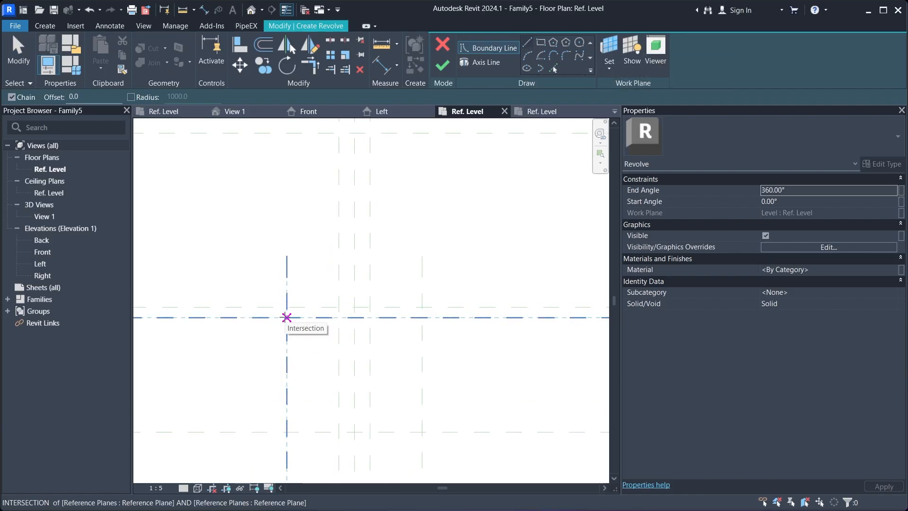
click(286, 308)
scroll(287, 307, up, 2)
click(338, 307)
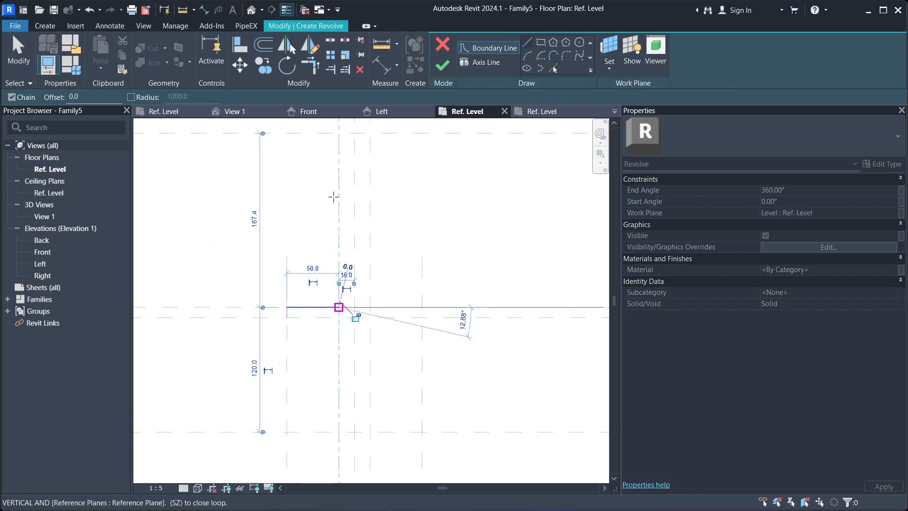
click(339, 133)
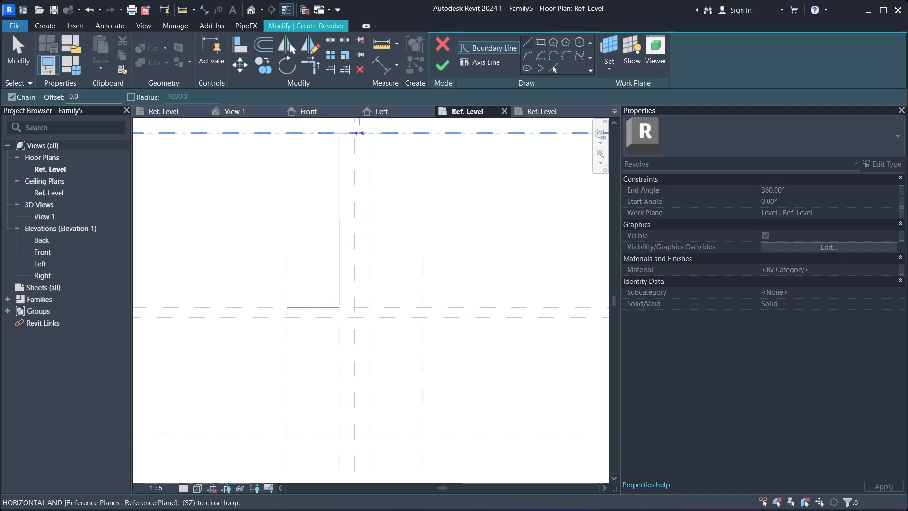
click(369, 134)
click(370, 307)
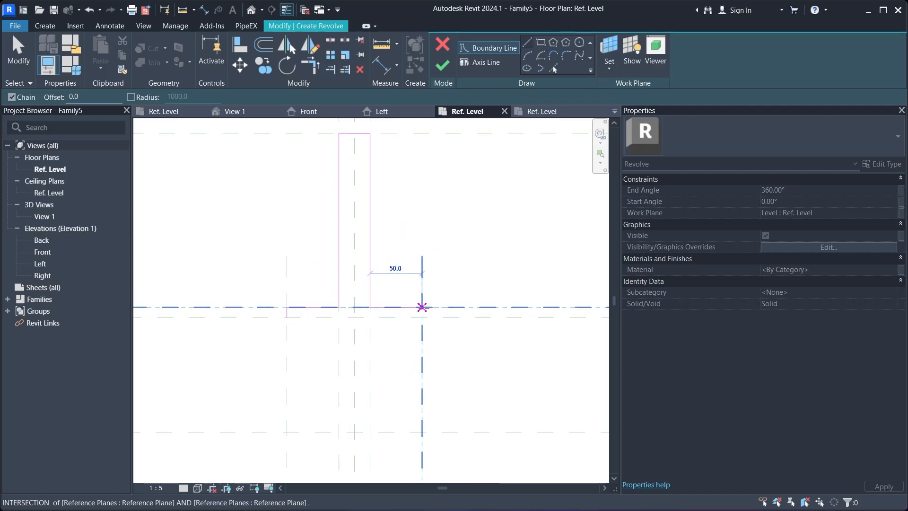
click(422, 307)
click(422, 317)
click(286, 317)
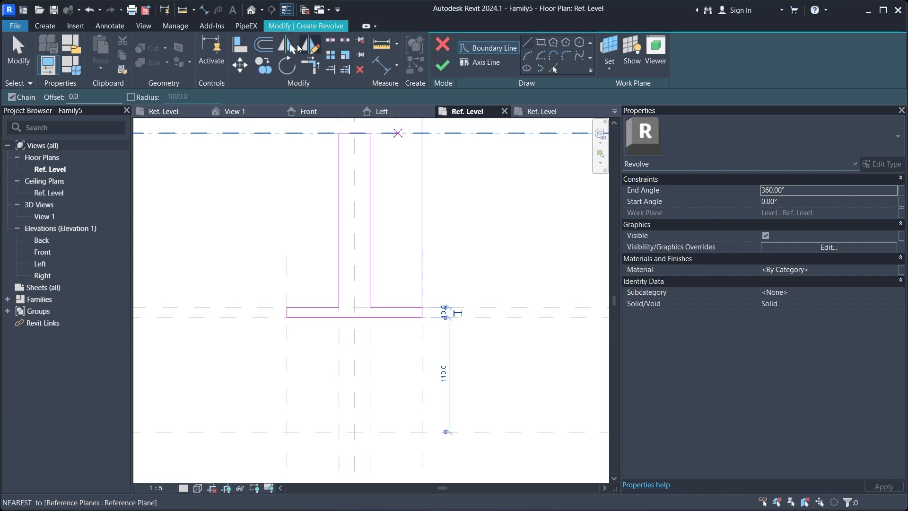
- Align and lock the top edge and both vertical stem edges of the revolve boundary to their reference planes
click(240, 45)
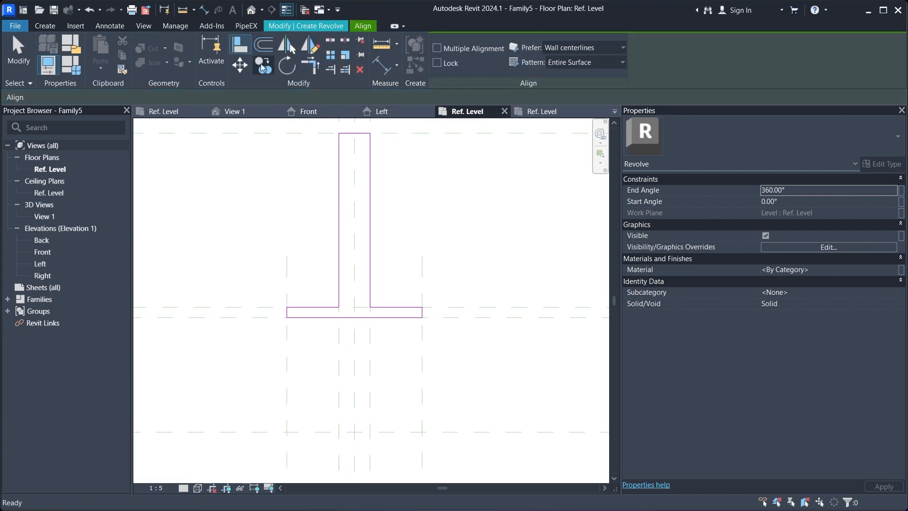
click(401, 133)
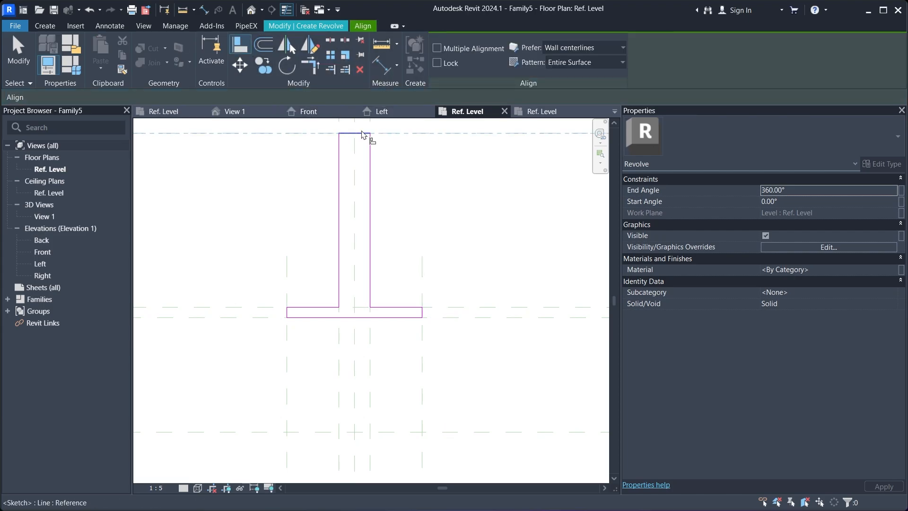
click(370, 330)
click(373, 278)
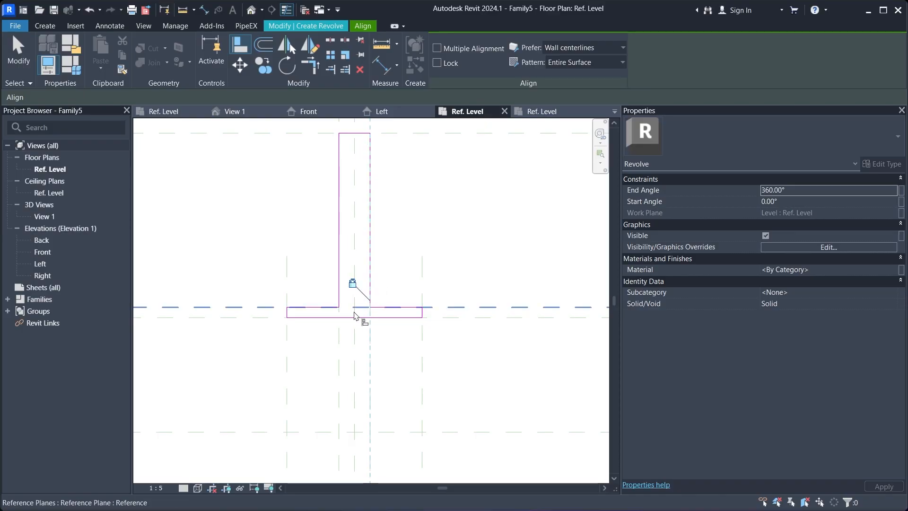
click(339, 328)
click(355, 309)
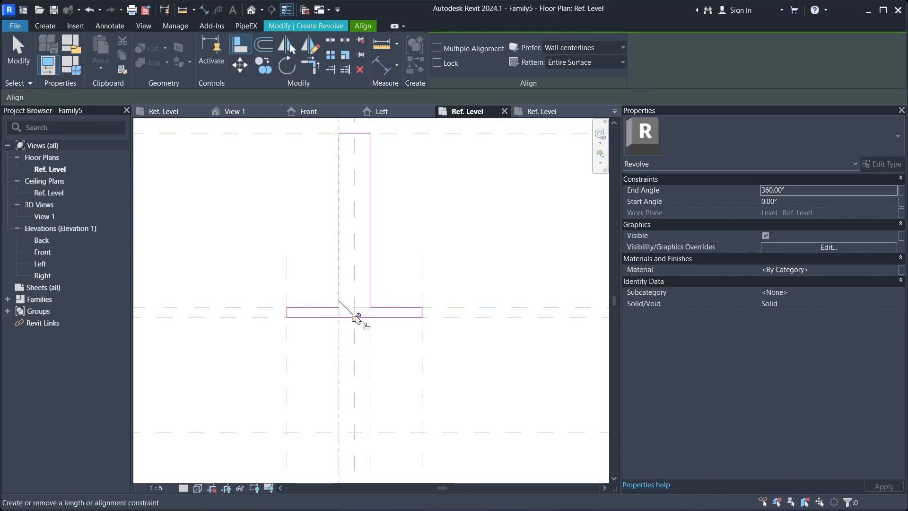
- Align and lock both end edges and the bottom edge of the flange to their reference planes
scroll(285, 314, up, 2)
scroll(285, 317, up, 1)
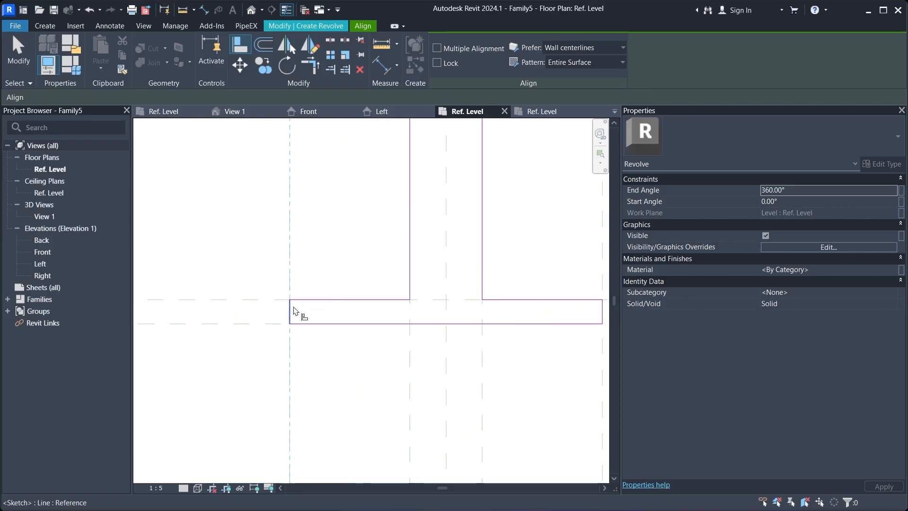
scroll(318, 355, down, 3)
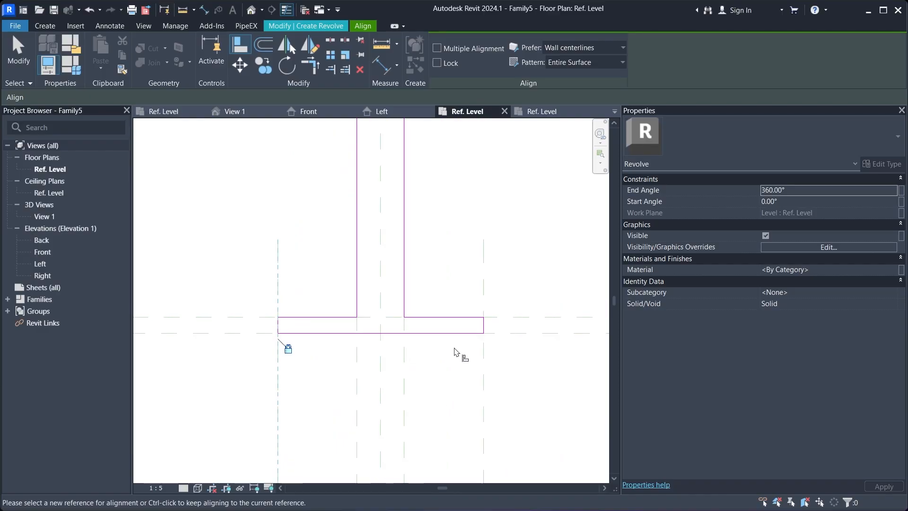
scroll(462, 359, up, 2)
click(491, 296)
click(486, 326)
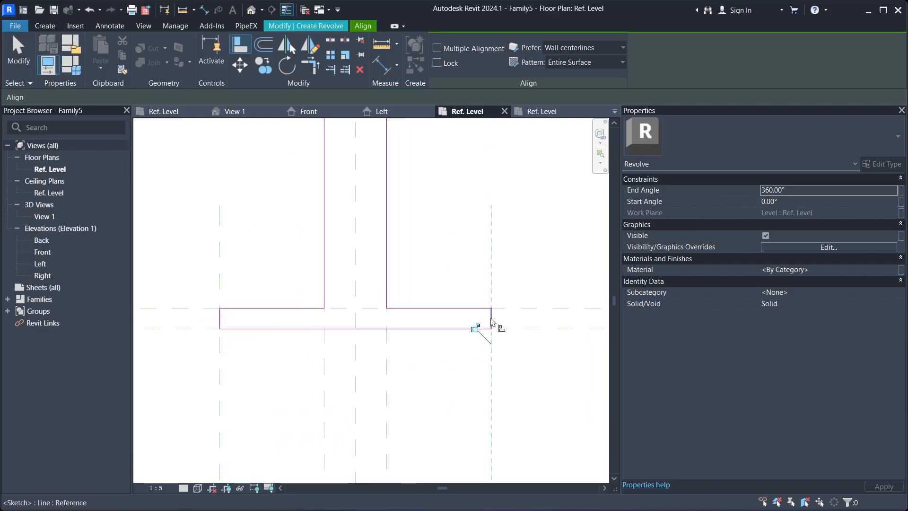
click(461, 329)
click(389, 316)
- Align and lock the two upper flange edges on either side of the stem to the horizontal reference plane
click(506, 308)
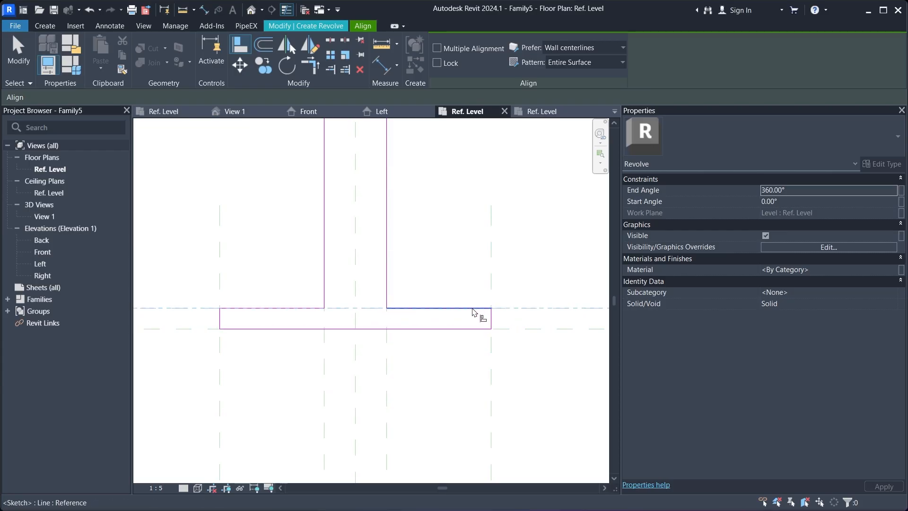
click(471, 308)
click(357, 323)
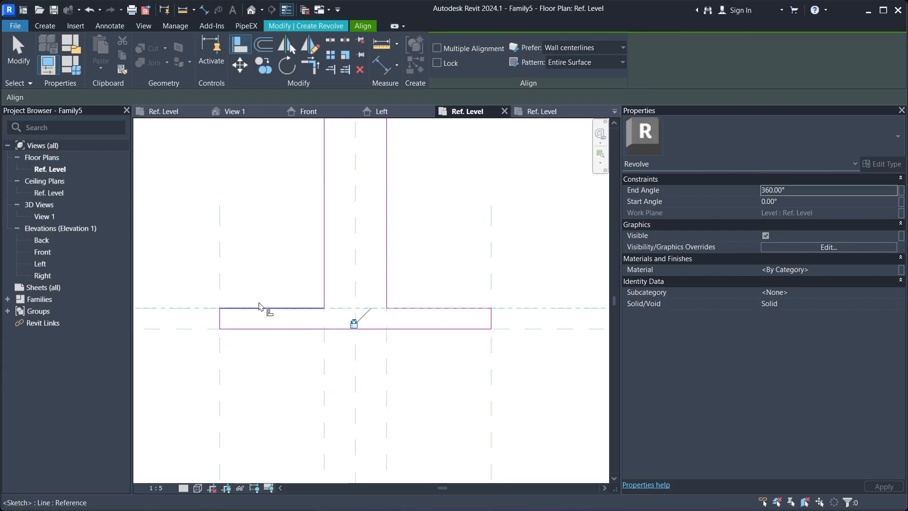
click(195, 308)
click(257, 311)
click(356, 323)
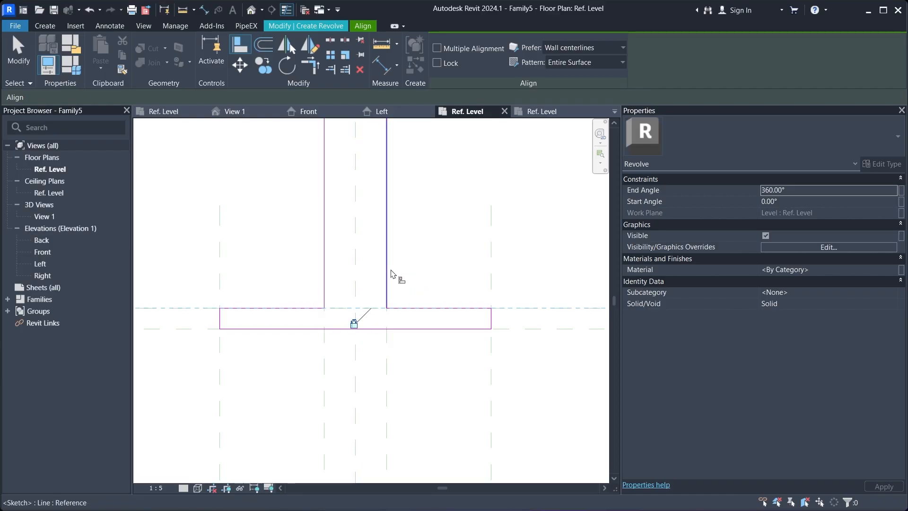
scroll(380, 281, down, 1)
scroll(380, 280, down, 2)
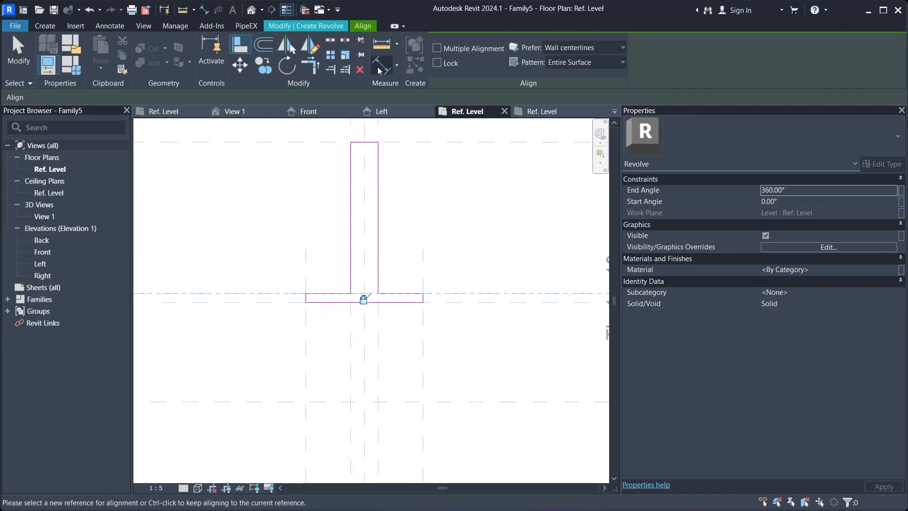
- Round the stem's two top corners with fillet arcs, radius about 6.9 mm on the right and about 7.9 mm on the left
click(326, 25)
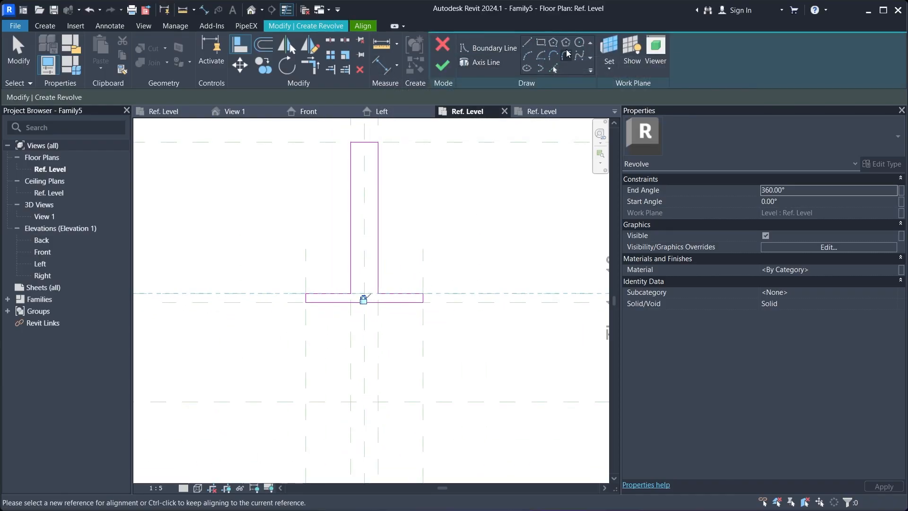
click(566, 56)
scroll(385, 189, up, 3)
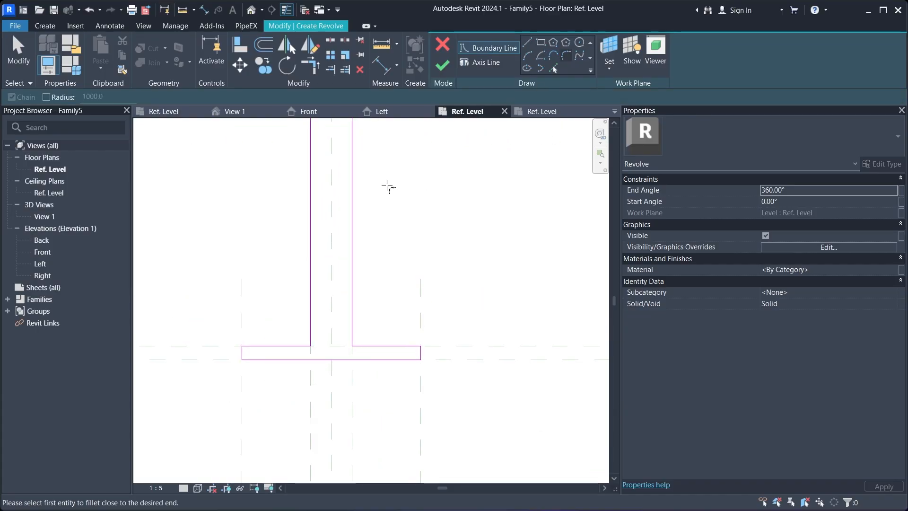
scroll(388, 194, up, 4)
click(384, 196)
click(398, 206)
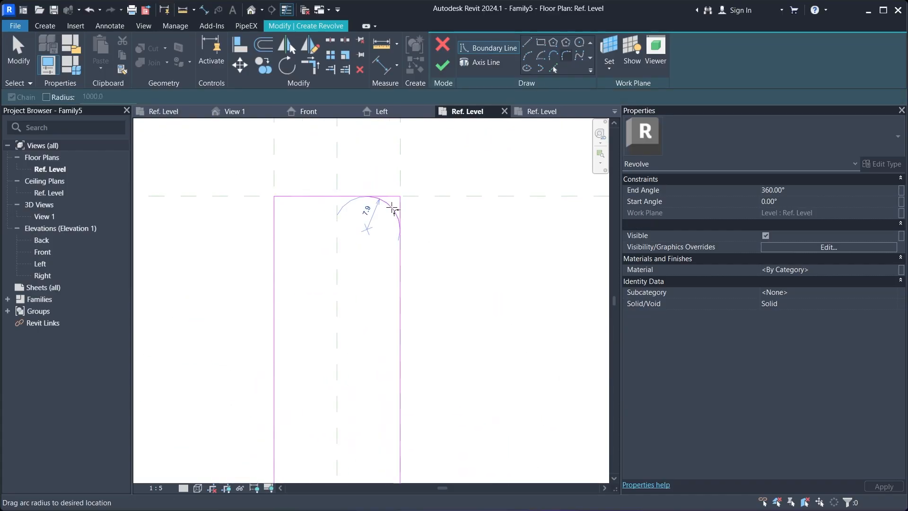
scroll(392, 204, up, 2)
click(394, 205)
click(256, 193)
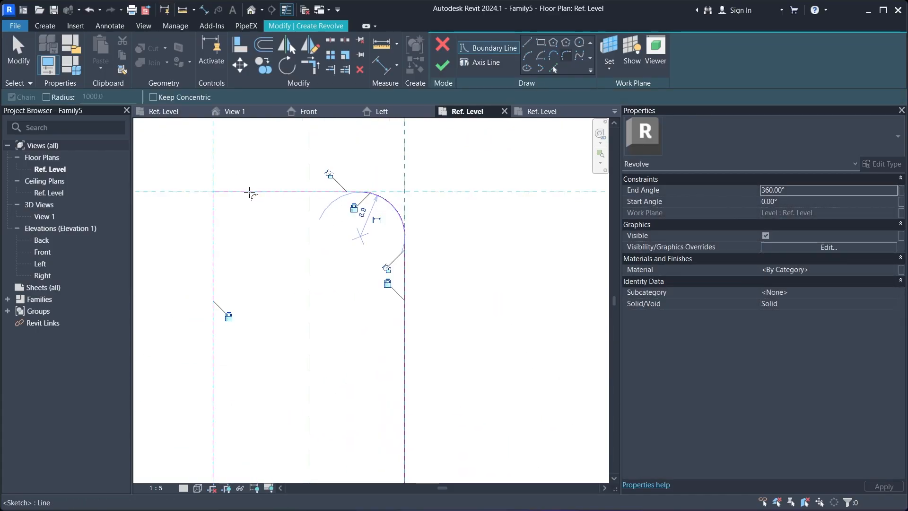
click(212, 212)
click(229, 209)
- Fillet both inner corners where the stem meets the flange, radius about 8.6 mm on the left and about 8.4 mm on the right
scroll(268, 157, down, 5)
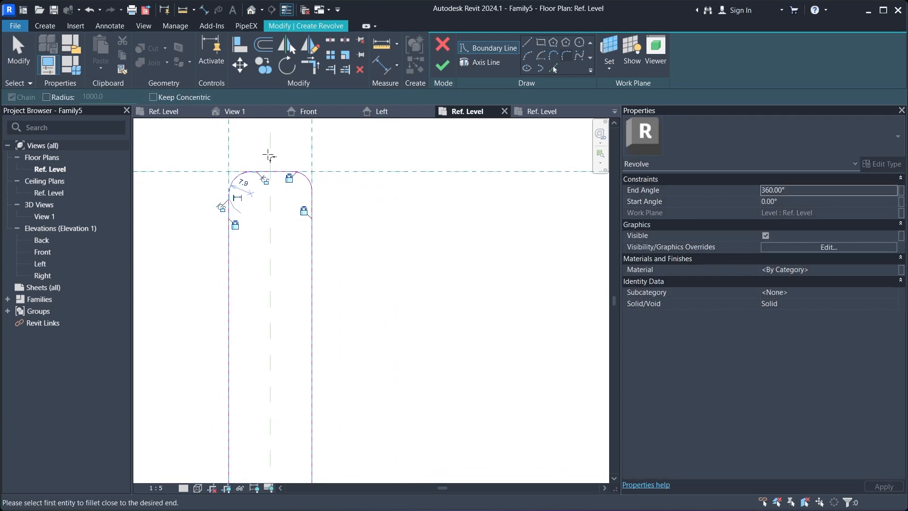
scroll(259, 361, up, 3)
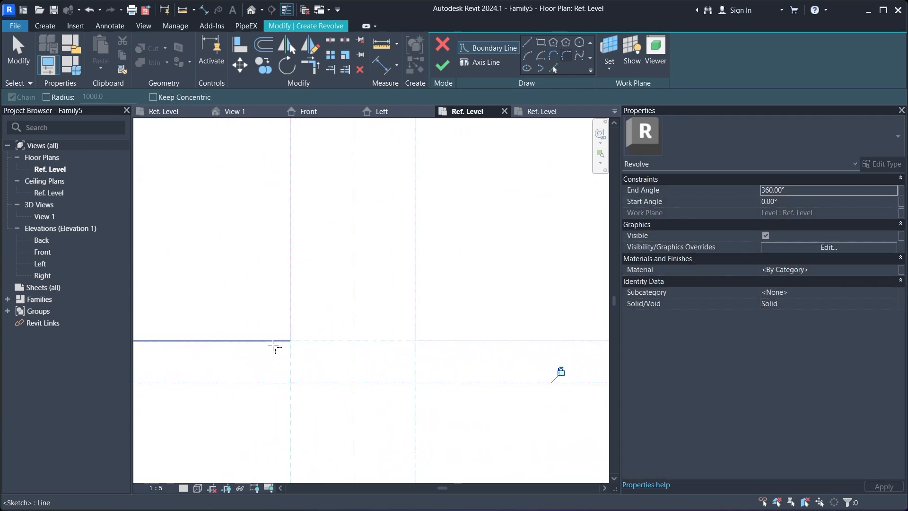
click(287, 332)
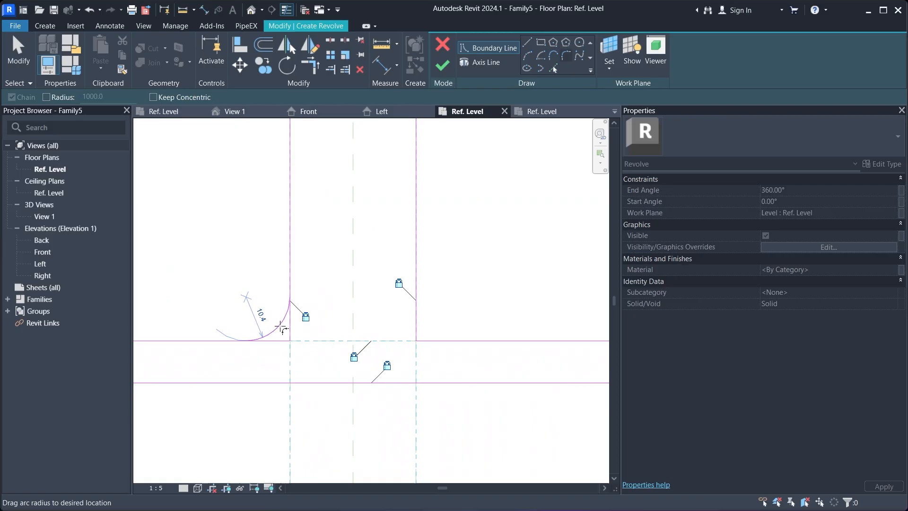
click(283, 327)
click(416, 324)
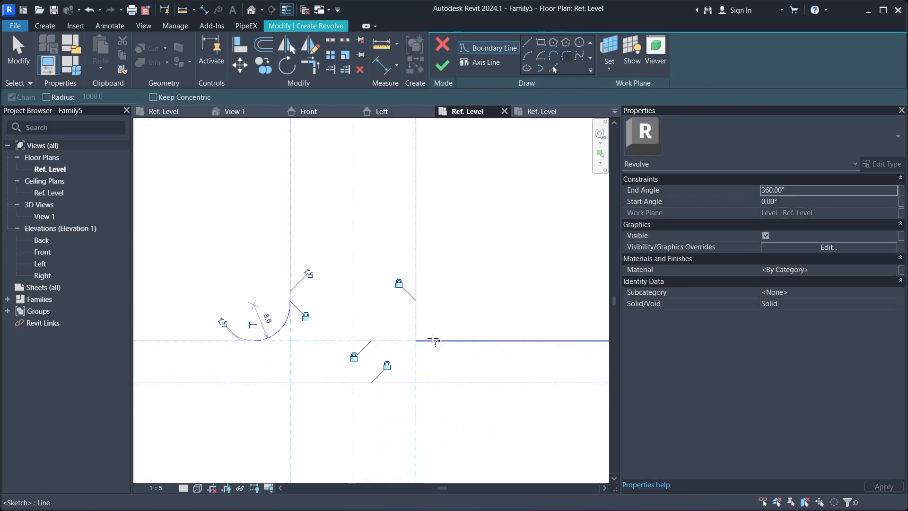
click(431, 339)
click(428, 330)
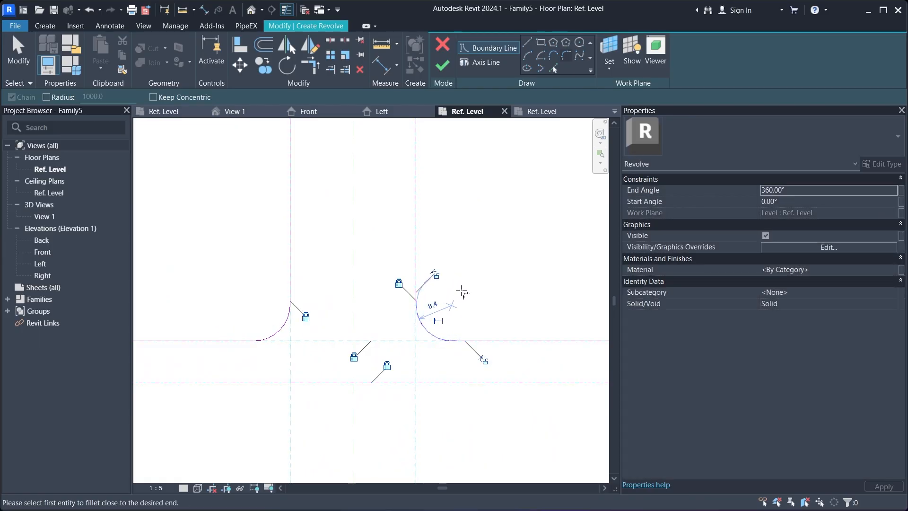
- Make the radius dimension of the right inner fillet permanent and switch it to the Diameter dimension style
key(Escape)
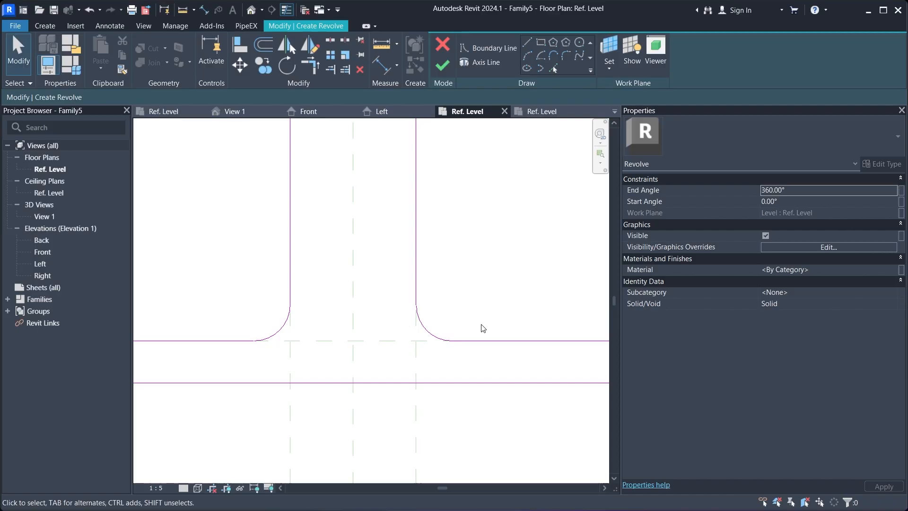
click(442, 337)
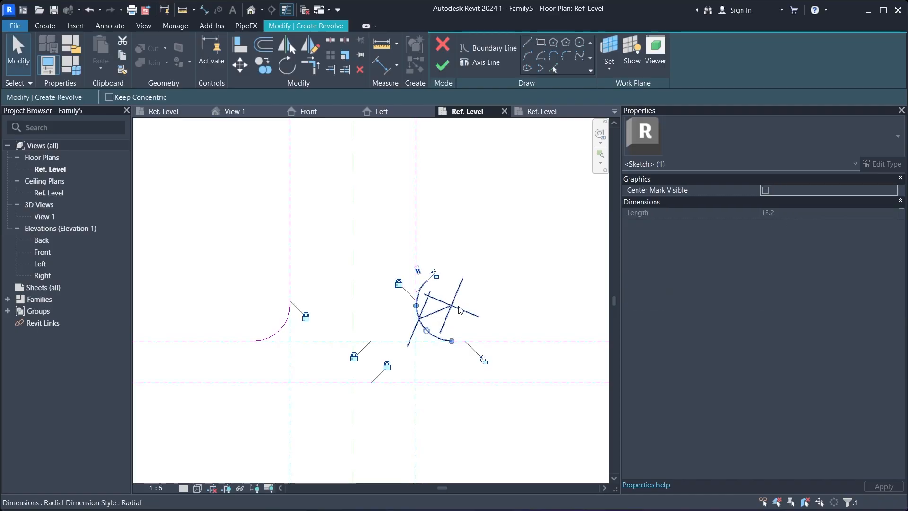
click(435, 274)
click(656, 152)
click(662, 196)
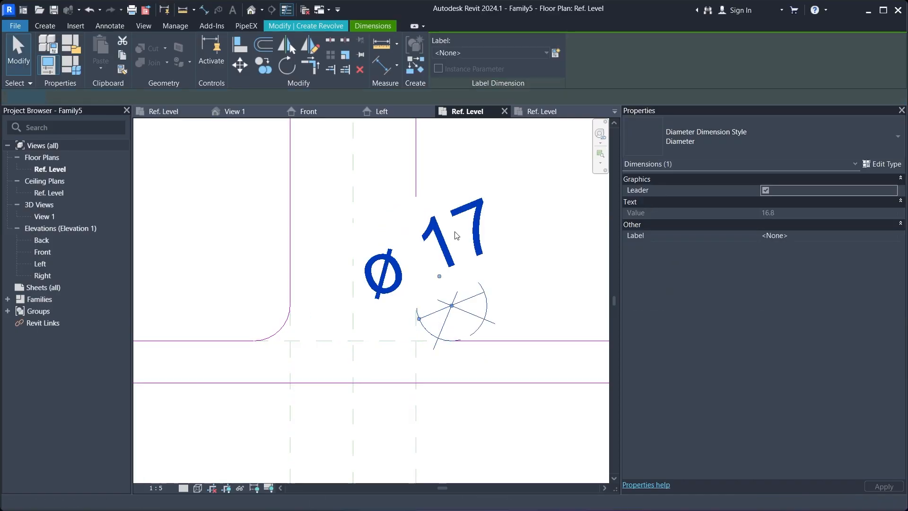
click(523, 198)
- Make the left inner fillet's radius dimension permanent and switch it to the Diameter dimension style
click(284, 325)
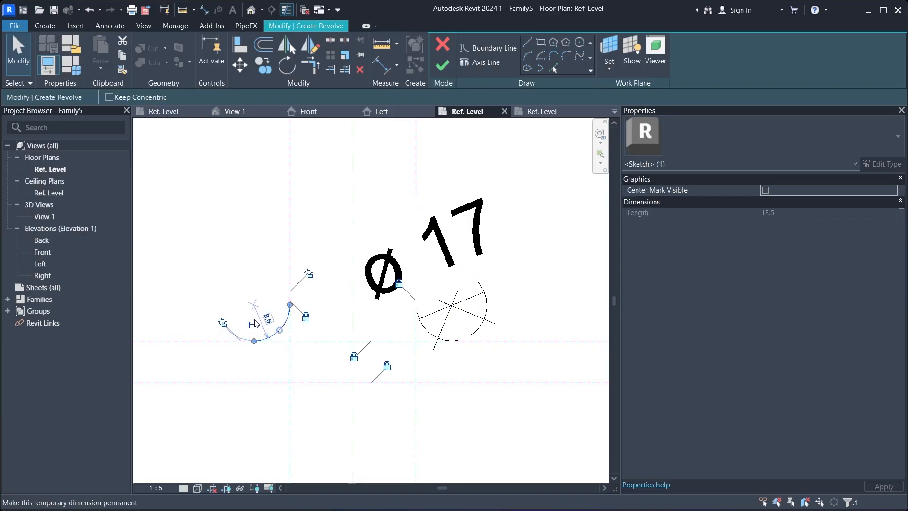
click(258, 327)
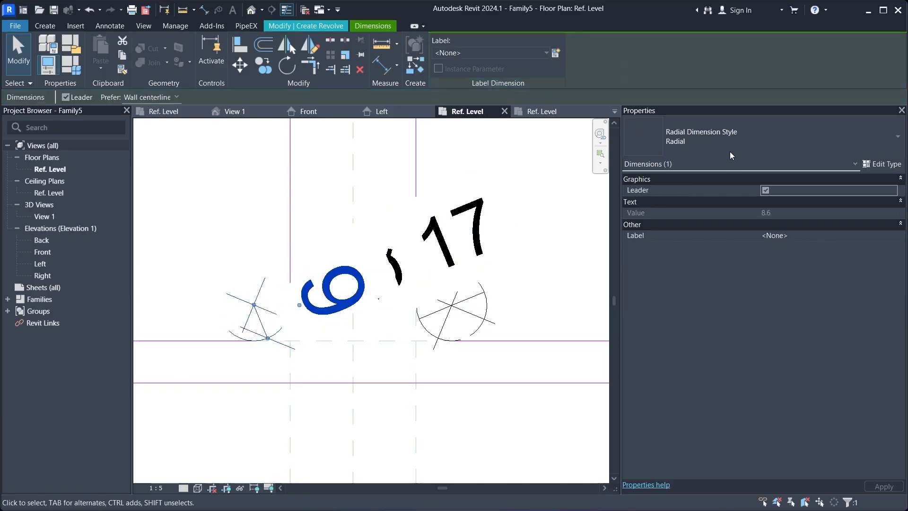
click(729, 140)
click(682, 200)
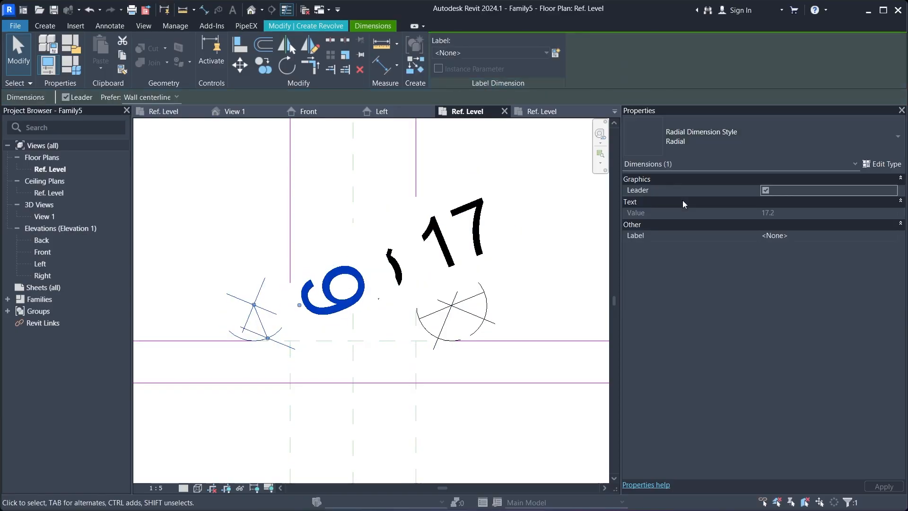
click(222, 205)
- Make the radius dimension of the stem's top-right fillet permanent
scroll(326, 350, down, 5)
scroll(403, 245, up, 7)
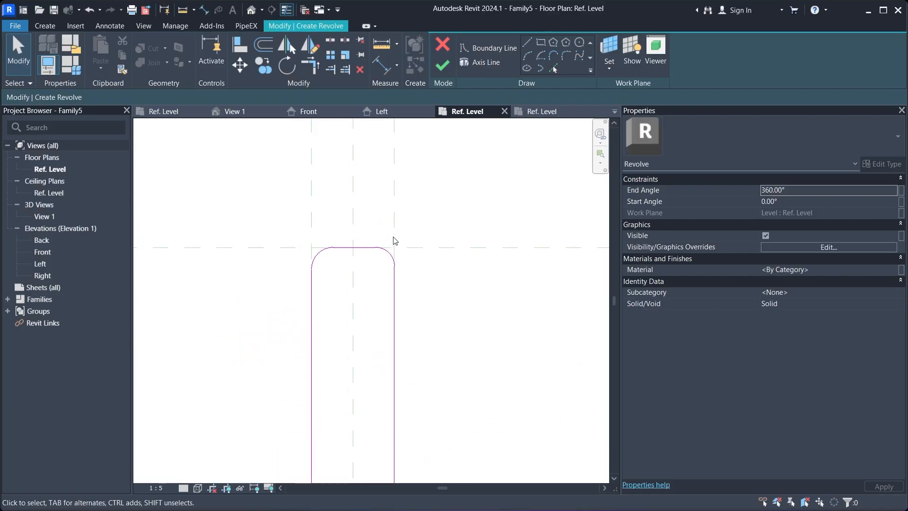
click(389, 263)
click(379, 273)
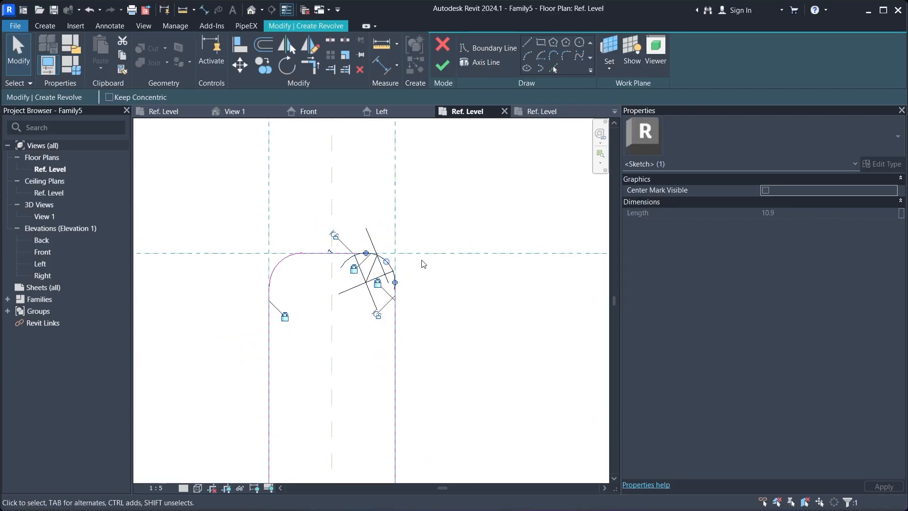
click(421, 263)
- Make the radius dimension of the stem's top-left fillet permanent and switch it to the Diameter dimension style
click(278, 266)
scroll(278, 268, up, 2)
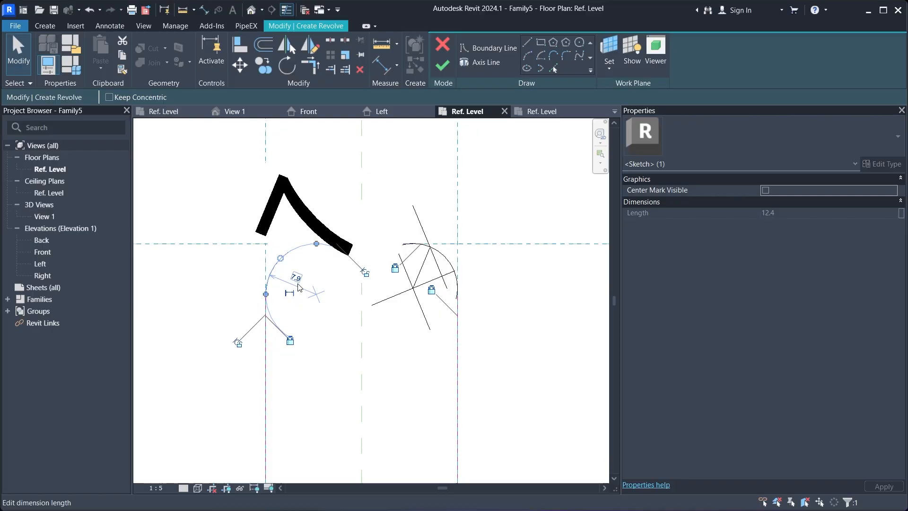
key(Escape)
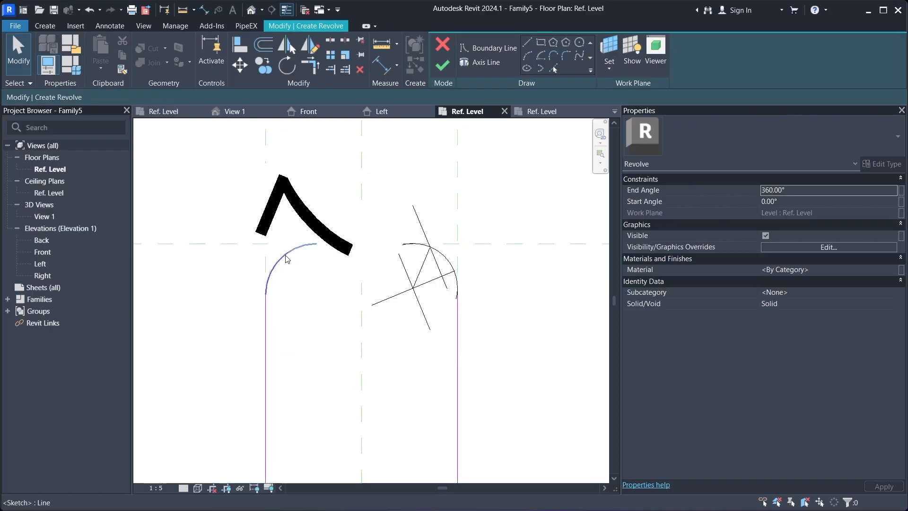
click(285, 254)
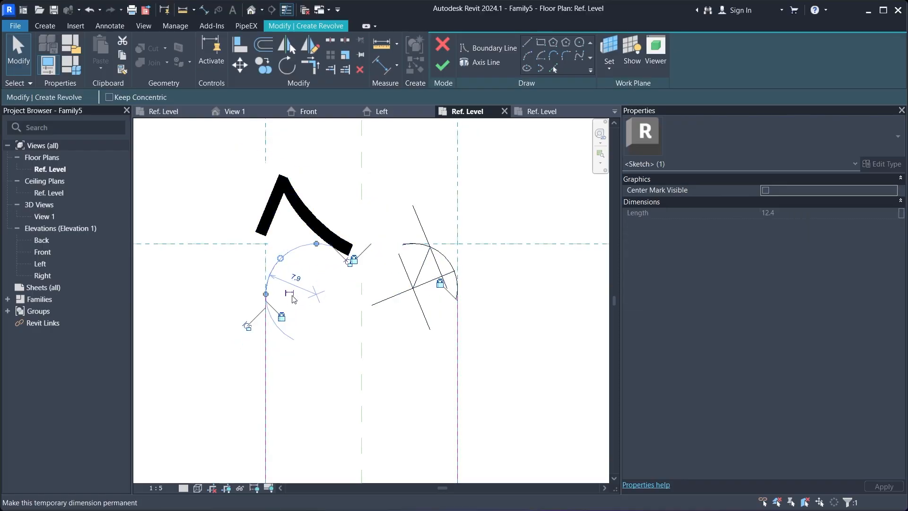
click(289, 292)
click(319, 294)
click(682, 143)
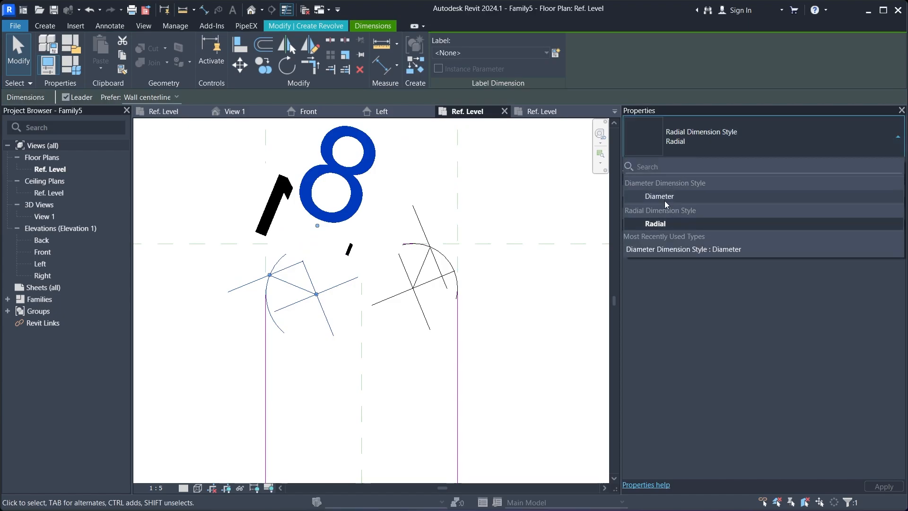
click(665, 201)
click(474, 311)
- Change the top-right fillet's radial dimension to the Diameter dimension style
click(451, 272)
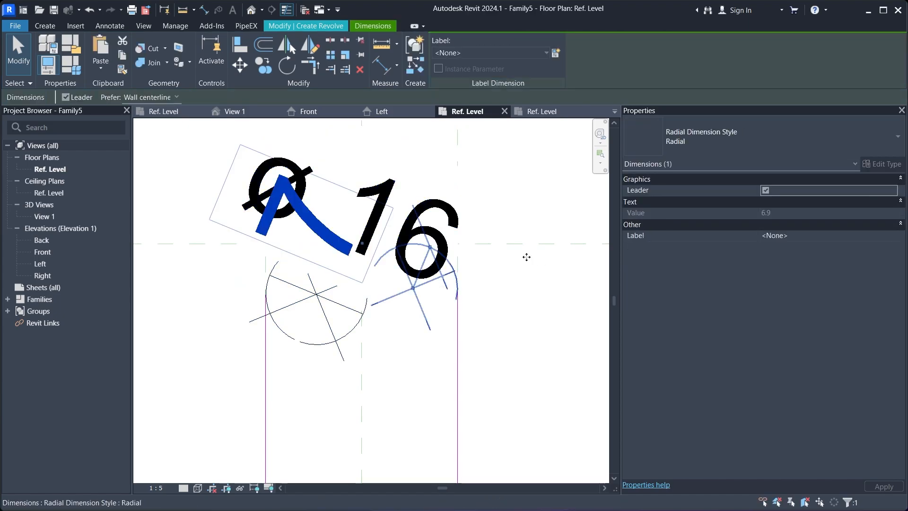
click(747, 143)
click(658, 202)
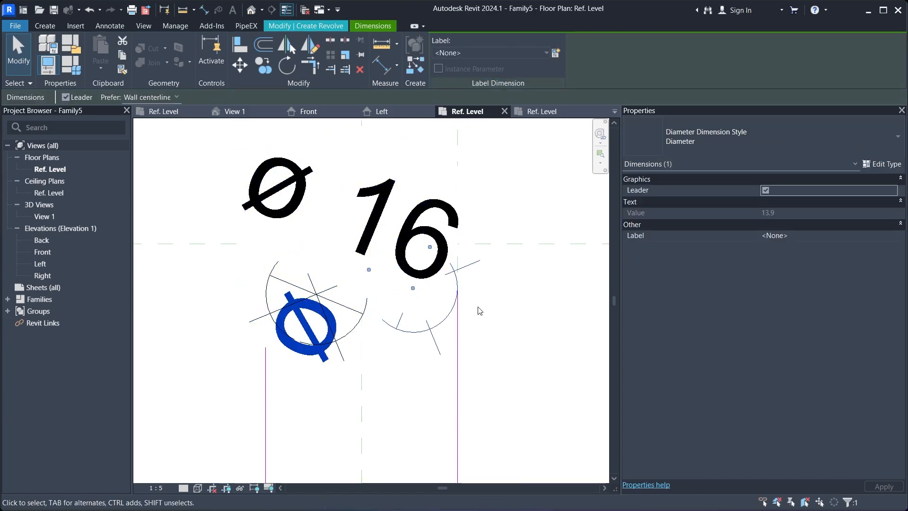
click(478, 310)
- Set the floor plan's view scale to 1 : 2
scroll(416, 287, down, 2)
click(149, 489)
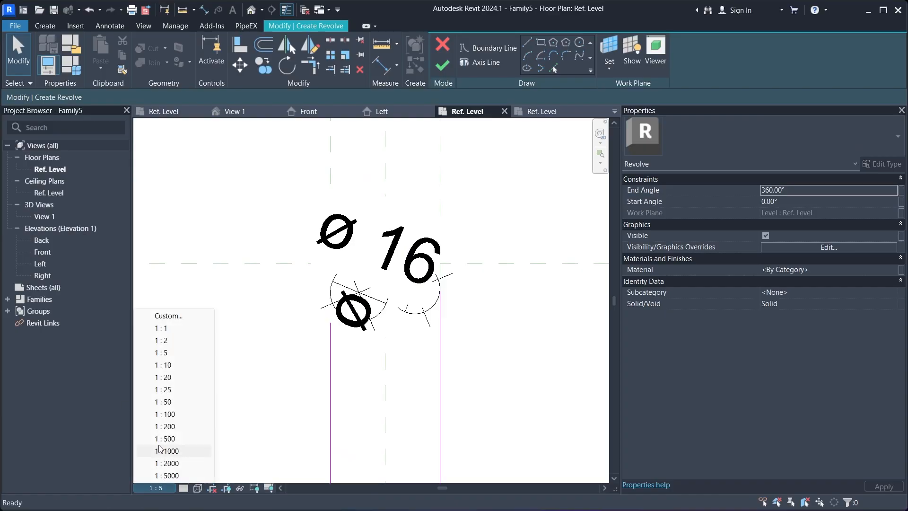
click(175, 340)
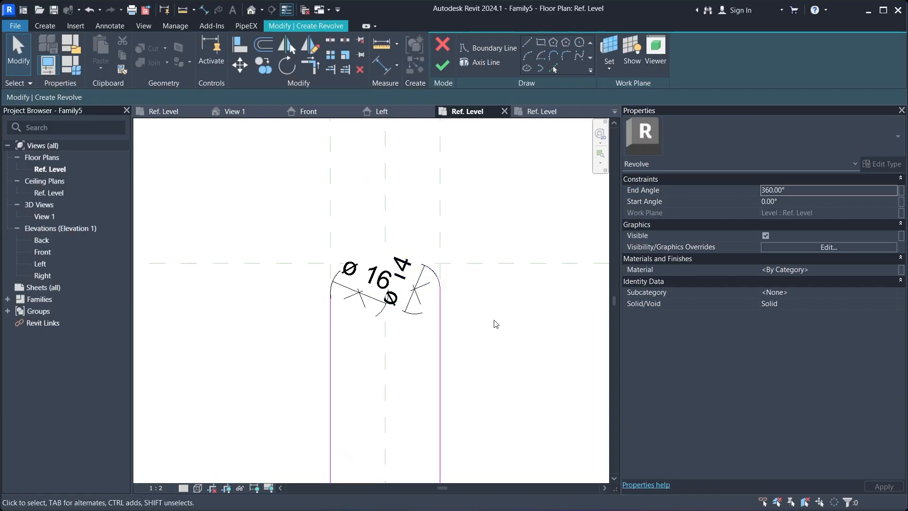
- Label all four fillet diameter dimensions with the existing R1 = 20 parameter
click(416, 293)
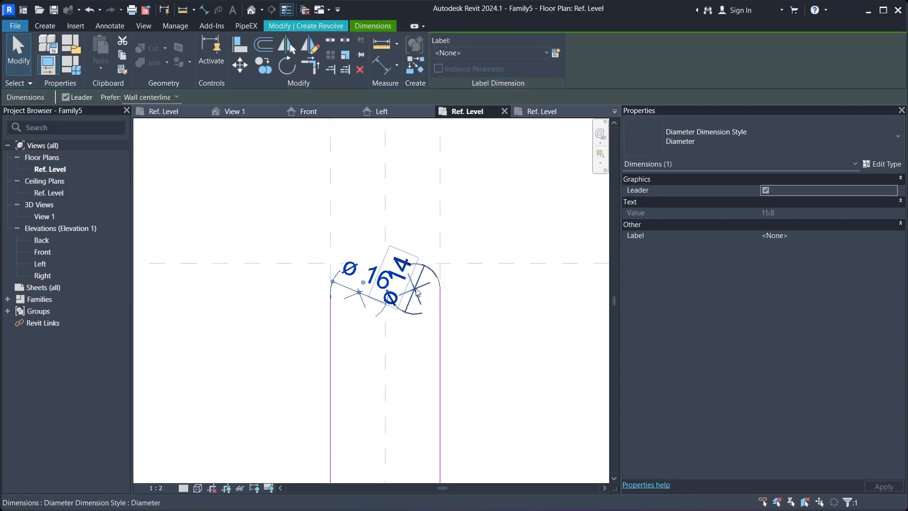
ctrl+click(418, 291)
scroll(388, 259, down, 5)
scroll(359, 293, up, 4)
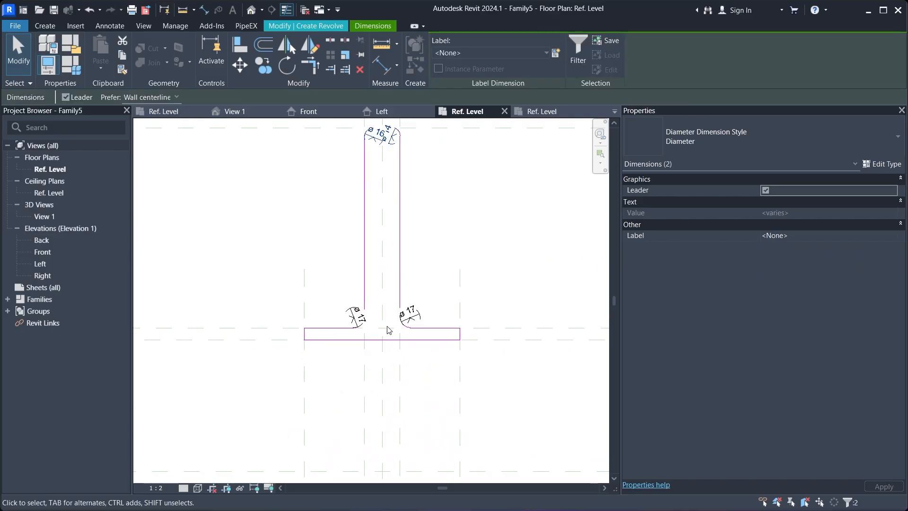
ctrl+click(331, 320)
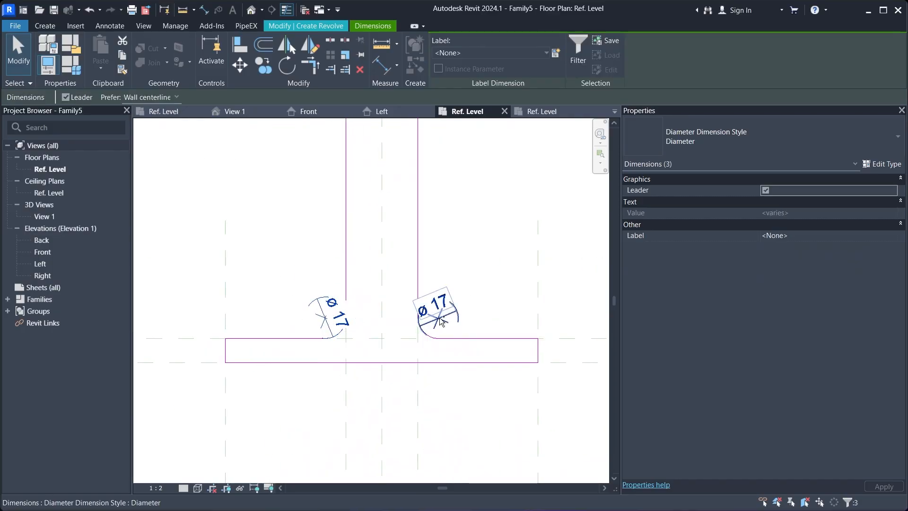
click(555, 54)
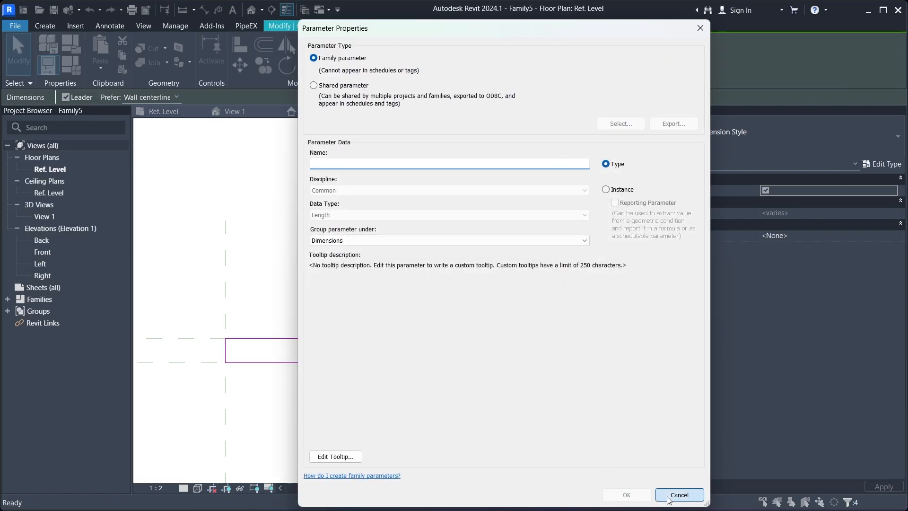
click(679, 494)
click(521, 48)
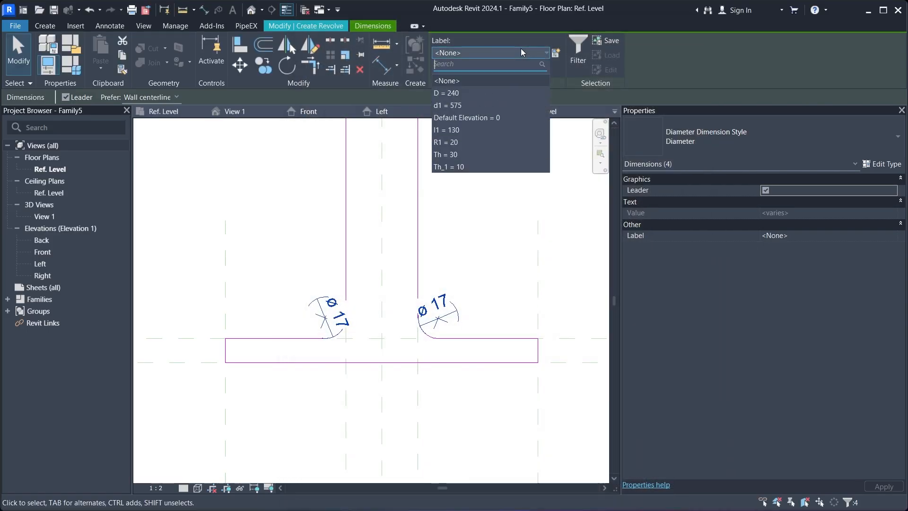
click(458, 143)
click(450, 228)
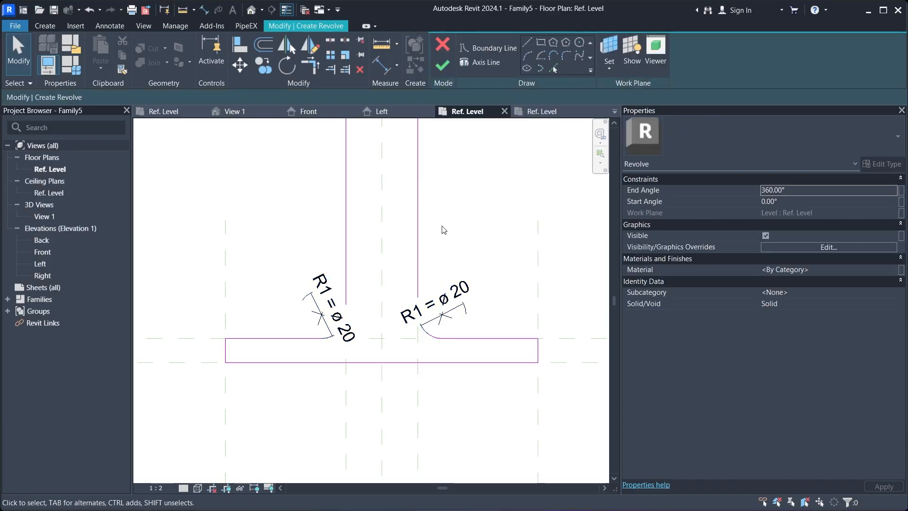
- Pick the Center (Front/Back) reference plane as the axis line and finish the revolve
scroll(450, 228, down, 2)
middle_drag(450, 228, 412, 329)
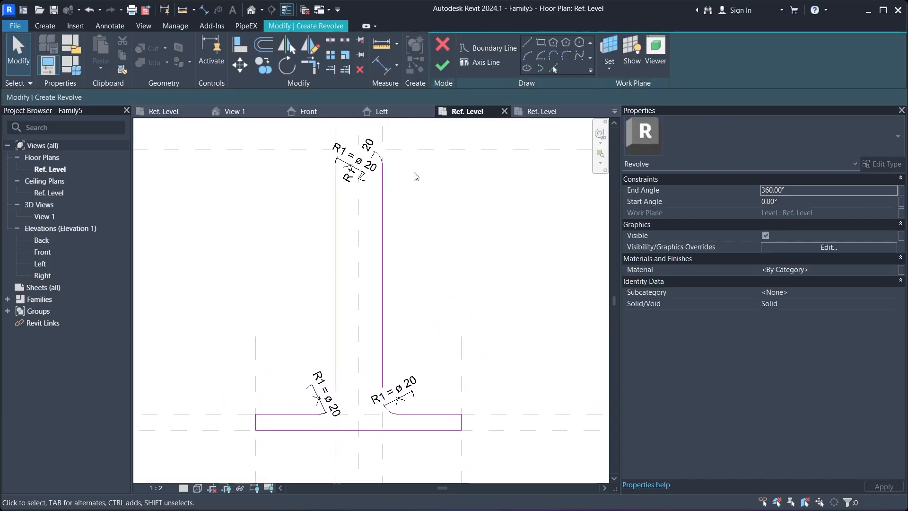
click(480, 62)
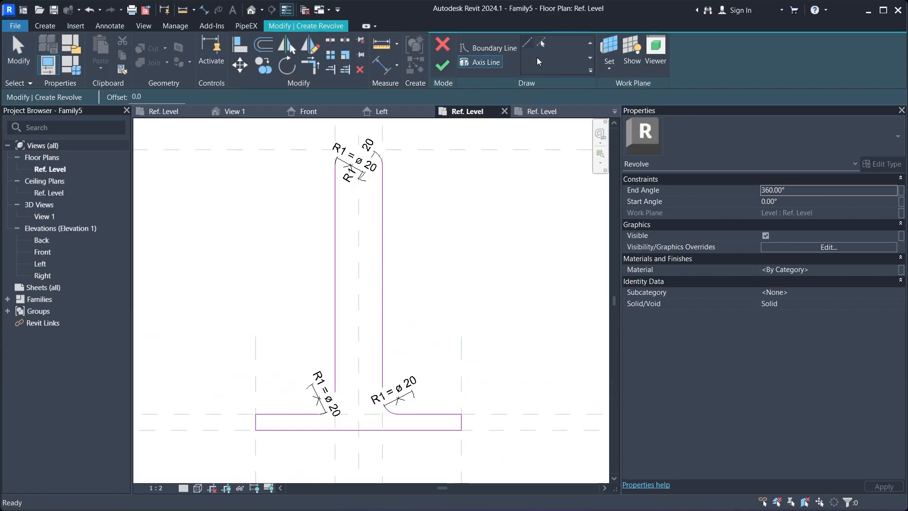
click(542, 42)
scroll(480, 243, down, 6)
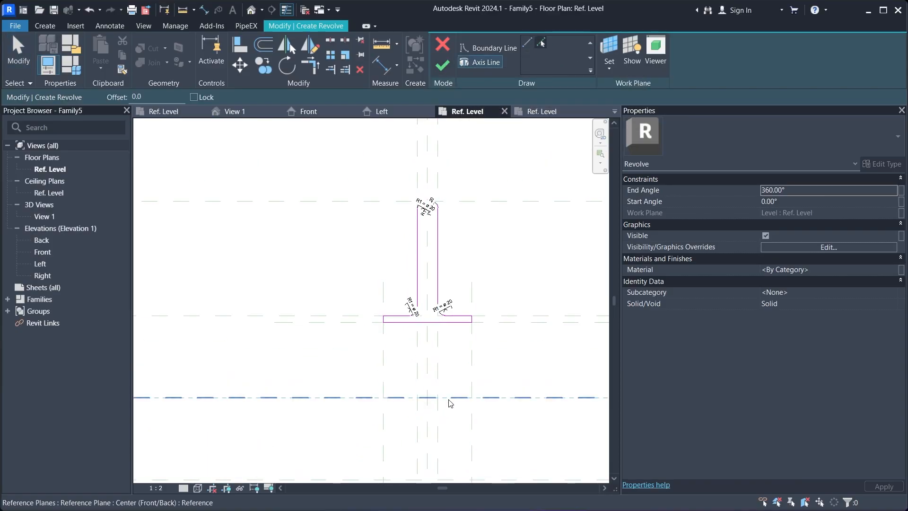
click(447, 398)
scroll(370, 222, down, 2)
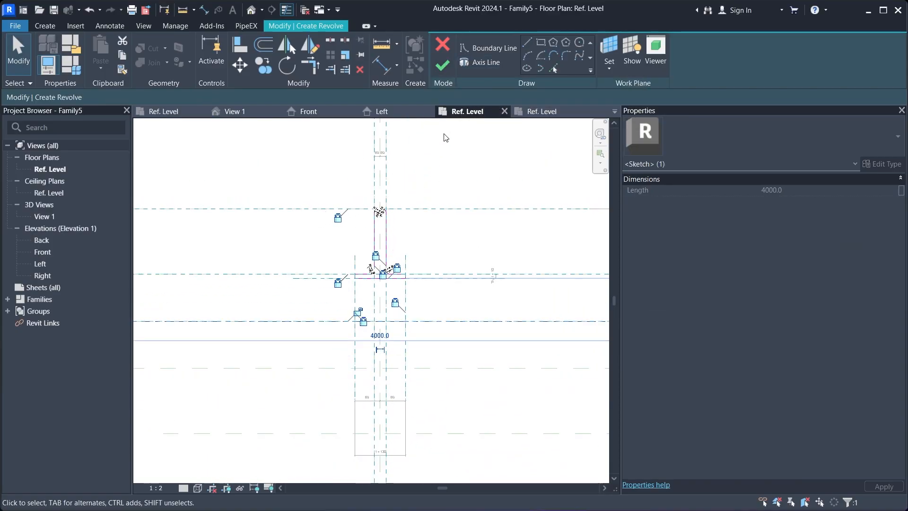
click(445, 63)
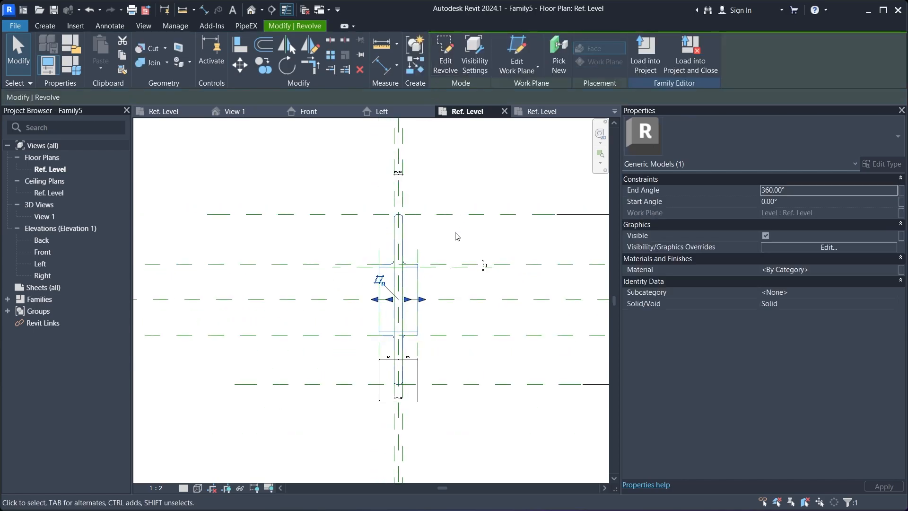
middle_drag(444, 249, 430, 228)
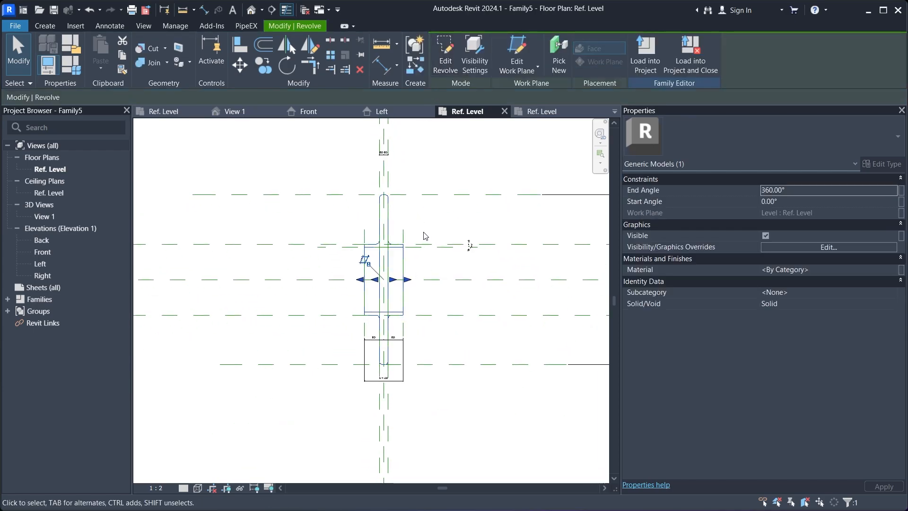
scroll(404, 248, up, 2)
click(419, 200)
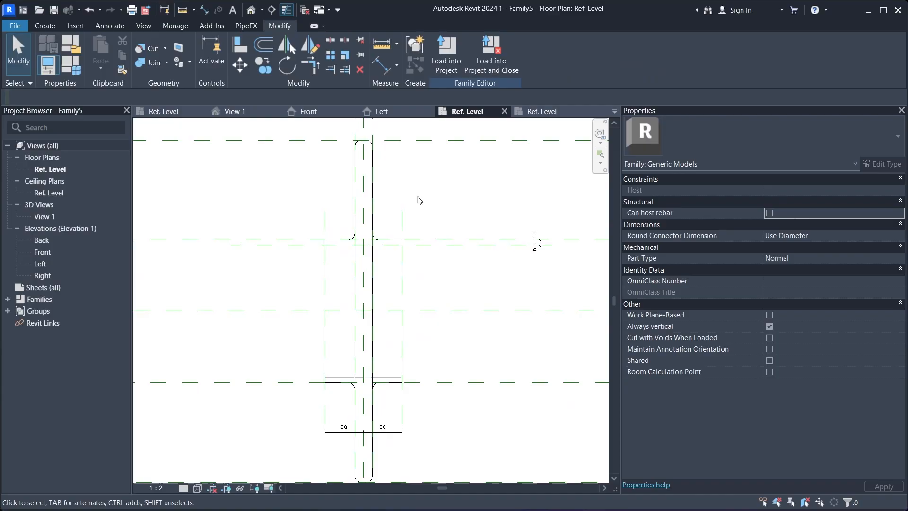
- Load the finished family into Family4, leaving DUMMY_PiX_SpecialItem_Bellow.rfa unchecked
click(446, 61)
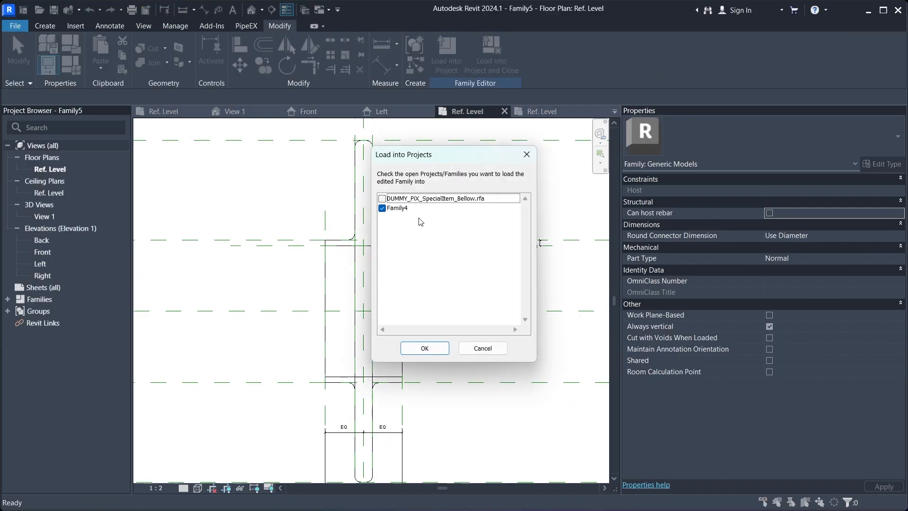
click(438, 350)
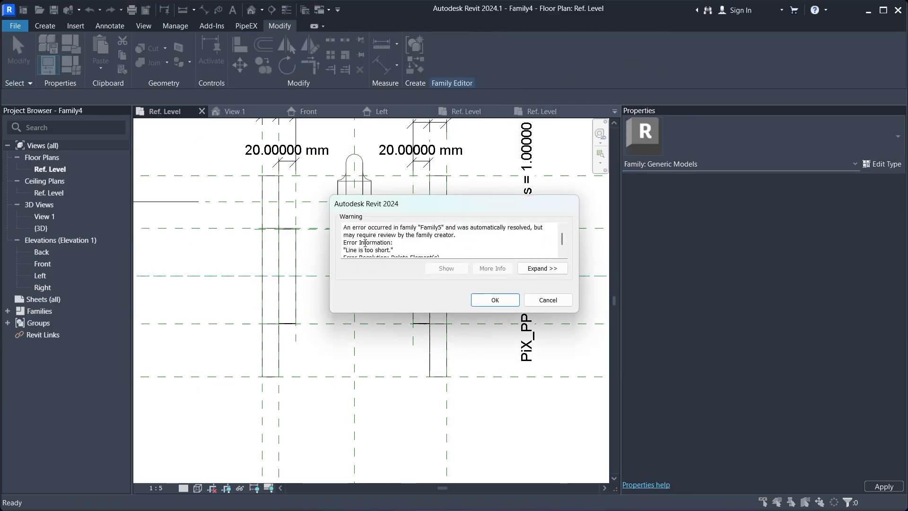
click(491, 301)
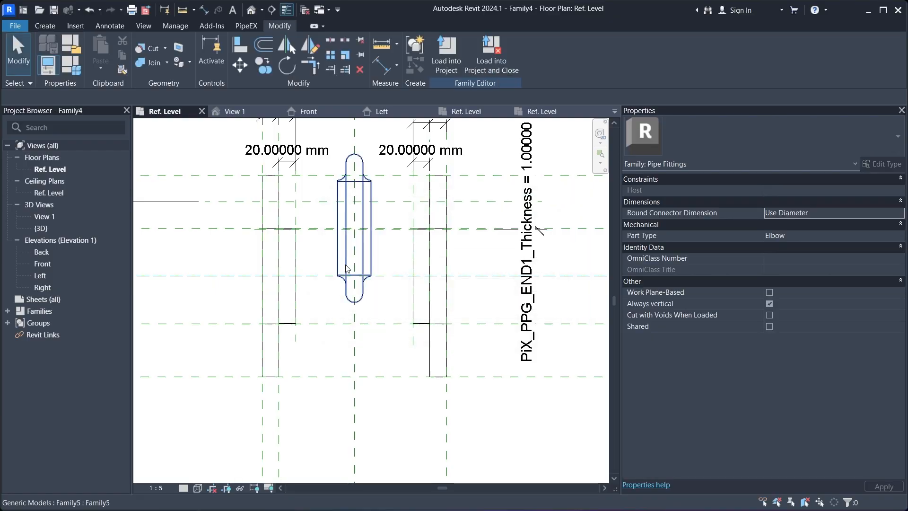
- Align the Family5 instance's horizontal centre with the Center (Front/Back) reference plane
scroll(344, 293, down, 2)
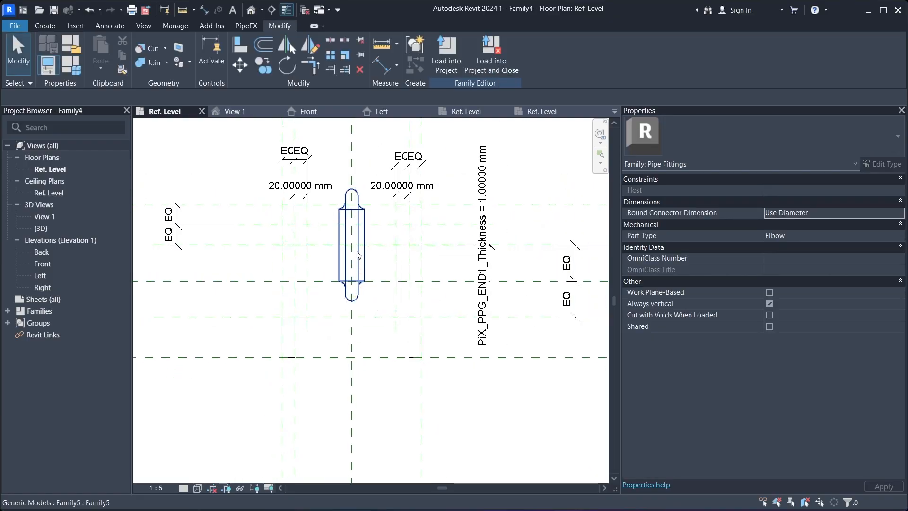
scroll(360, 251, up, 2)
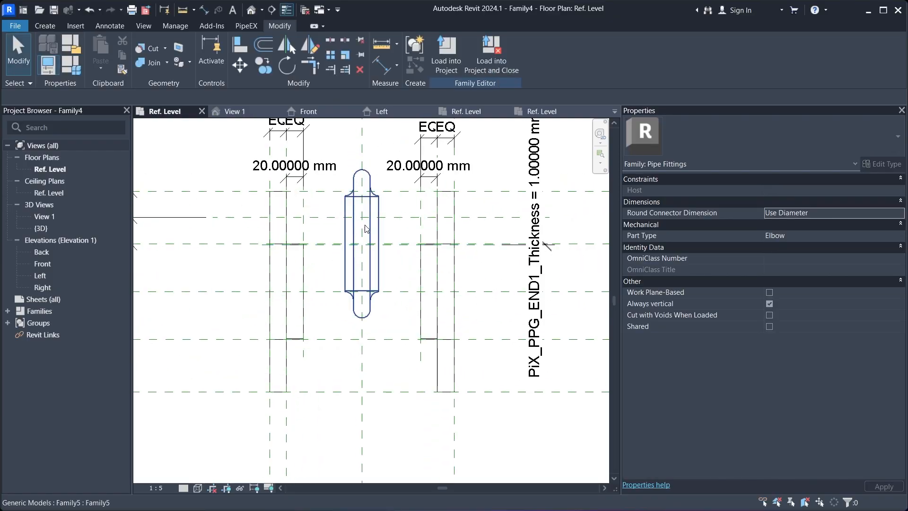
key(a)
key(l)
scroll(354, 364, down, 2)
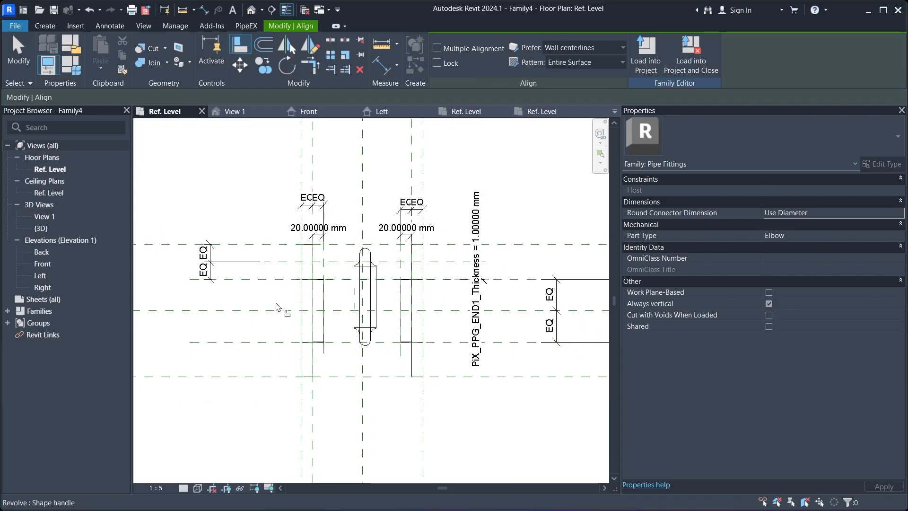
scroll(378, 302, up, 2)
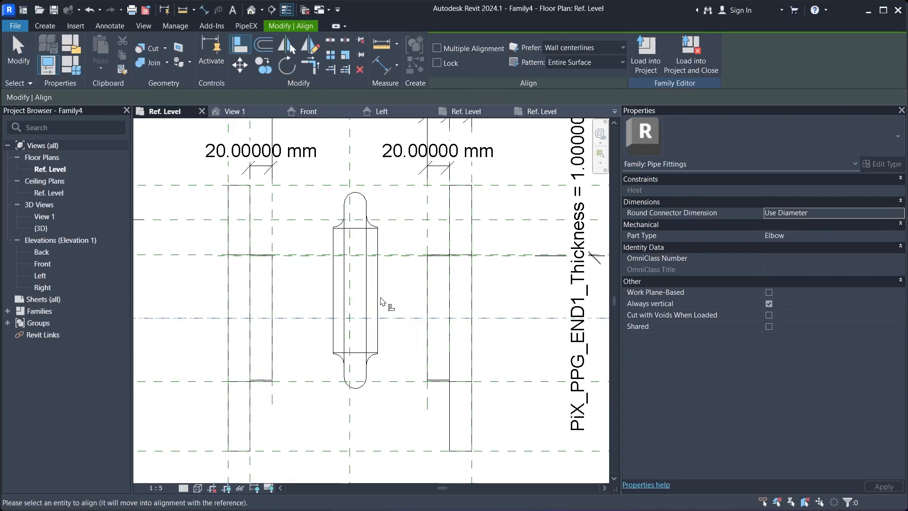
click(370, 297)
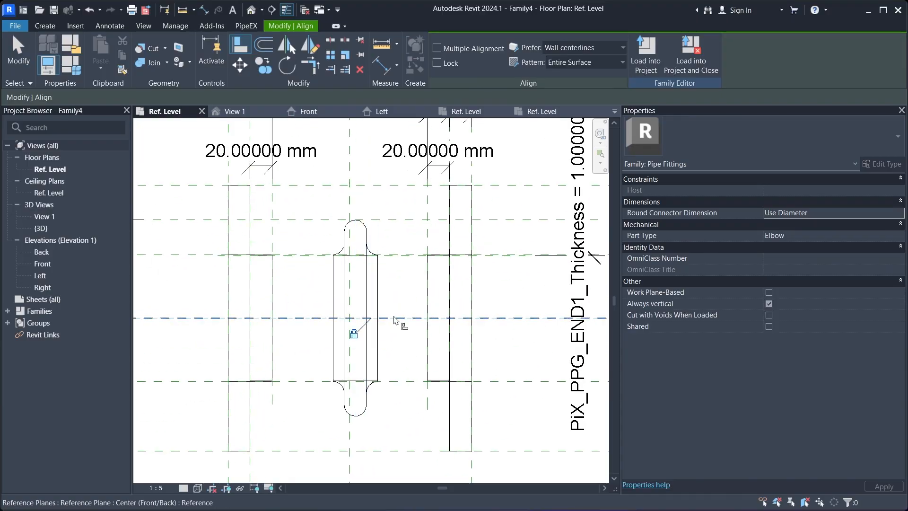
scroll(396, 307, down, 1)
key(Escape)
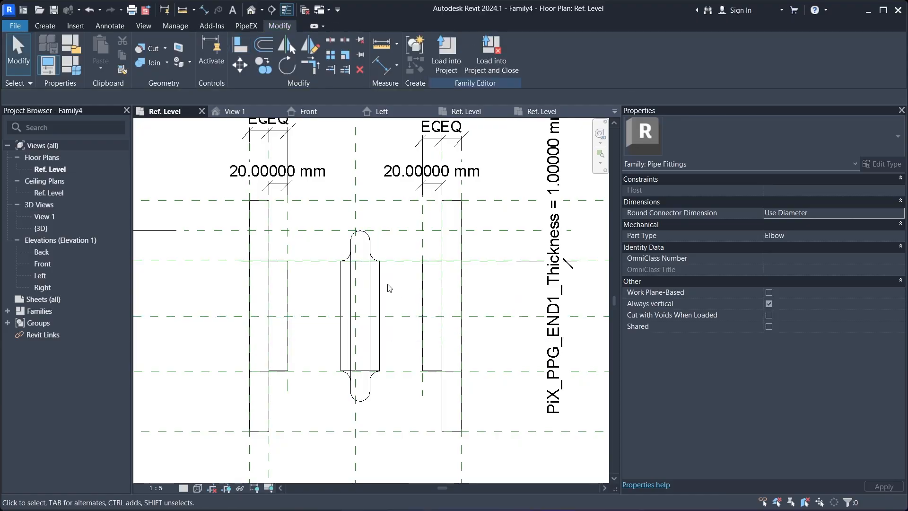
- Associate Family5's l1 dimension with a new instance family parameter named l1
middle_drag(401, 310, 410, 296)
click(384, 326)
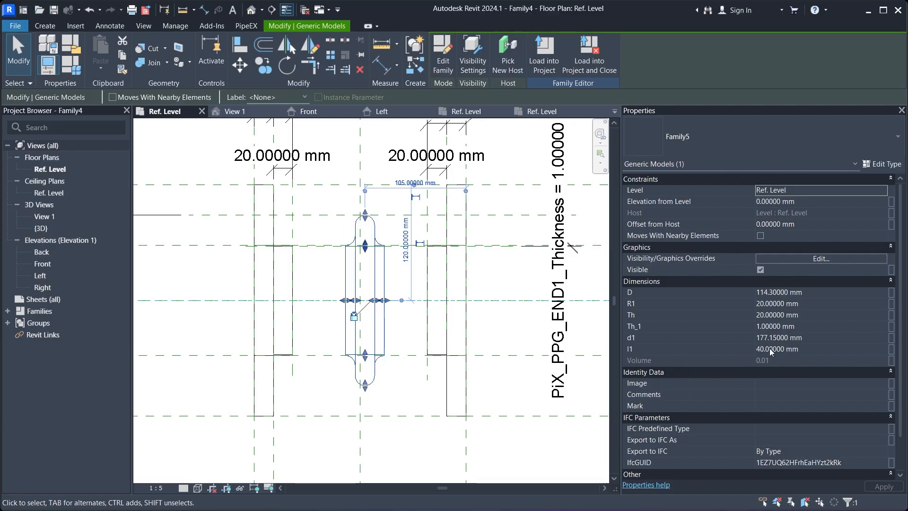
click(892, 350)
click(459, 358)
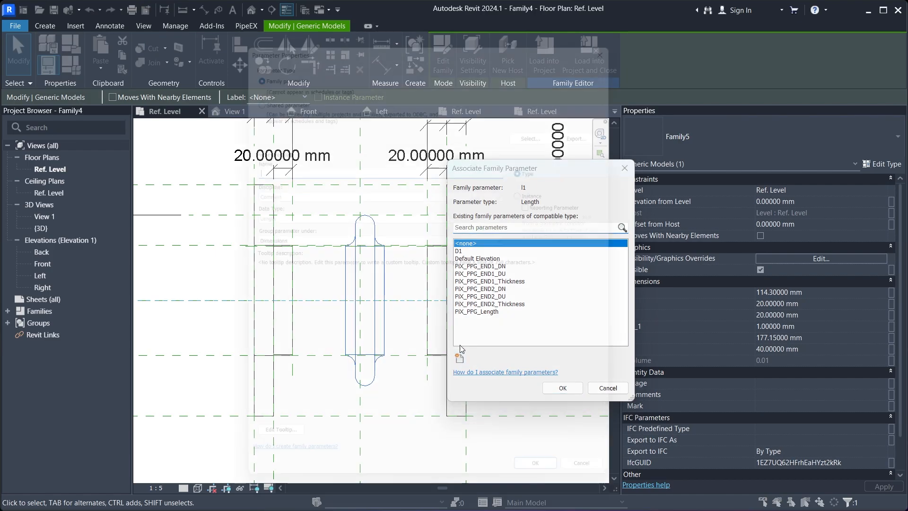
text(l1)
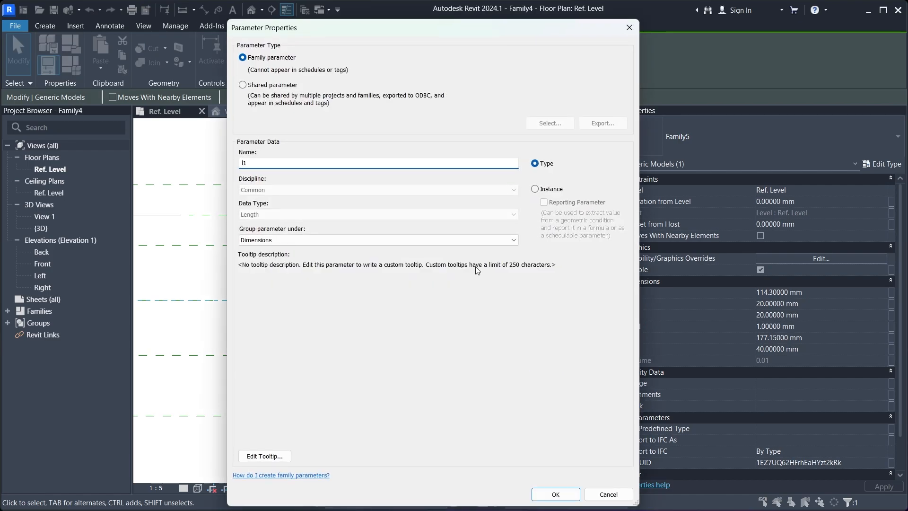
click(552, 189)
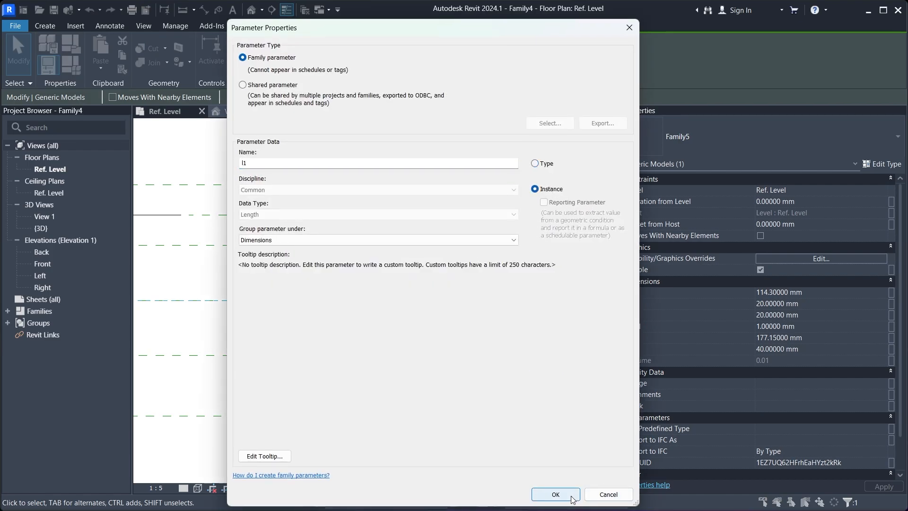
click(553, 493)
click(562, 387)
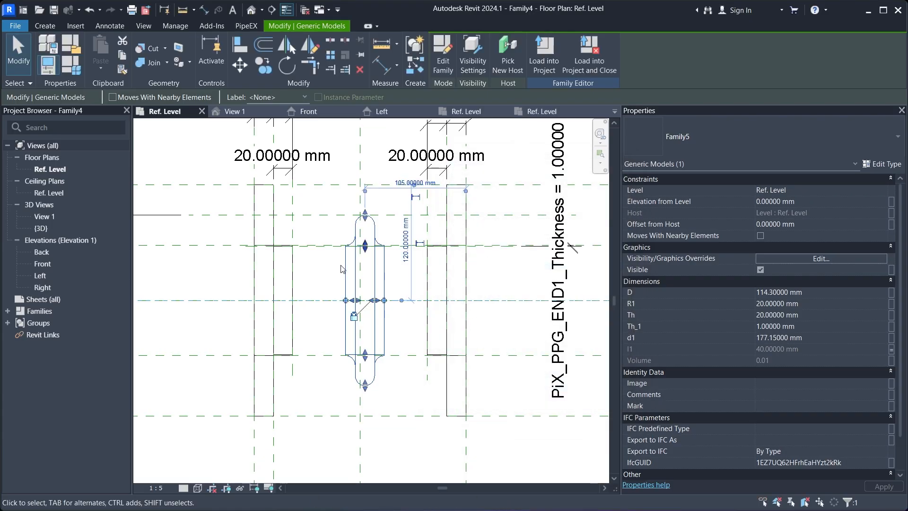
- Create an instance parameter d2 from Family5's D dimension, and associate D itself with PiX_PPG_END1_DU
click(891, 294)
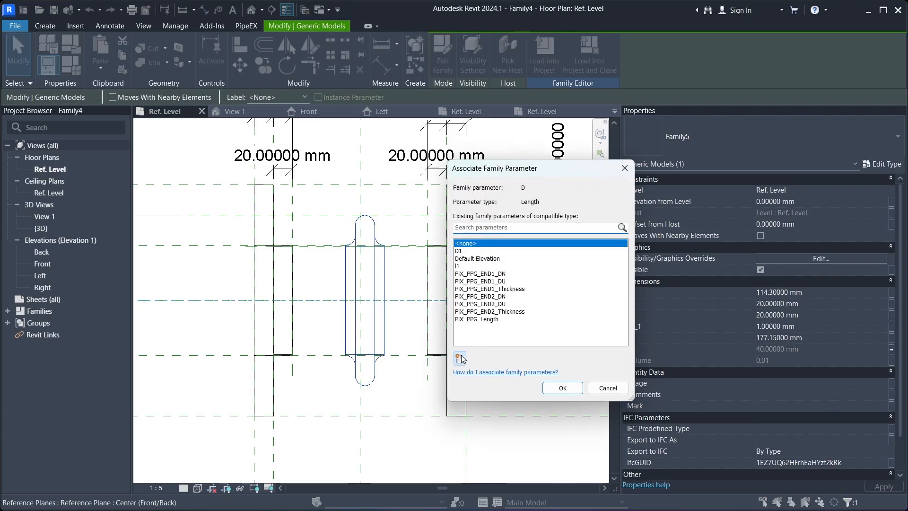
click(460, 358)
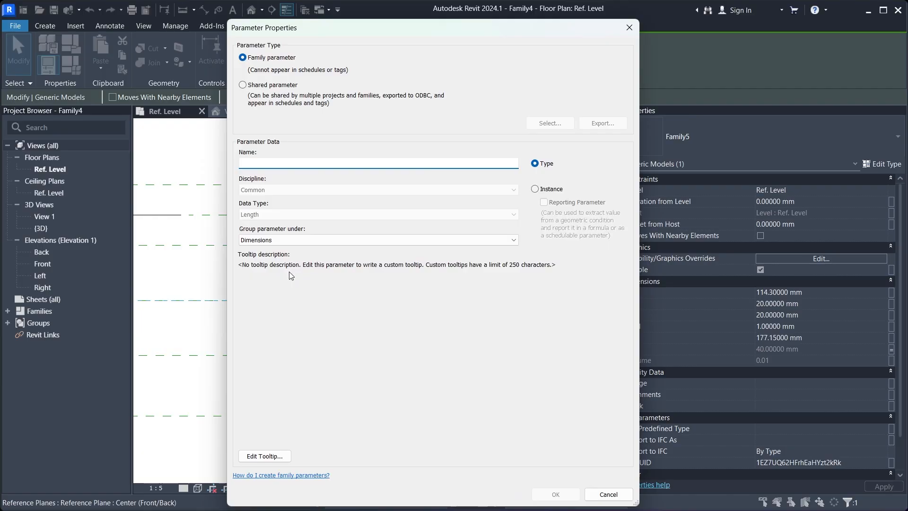
text(d2)
click(533, 189)
click(555, 494)
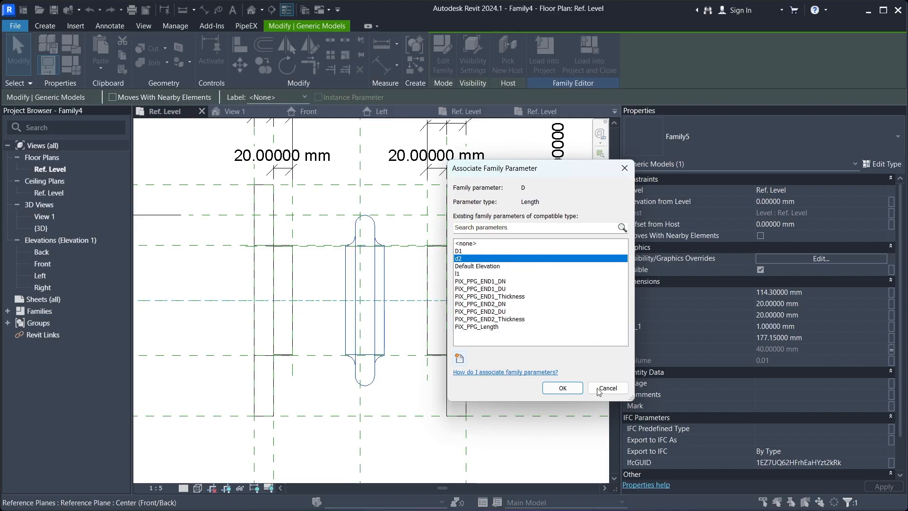
click(562, 388)
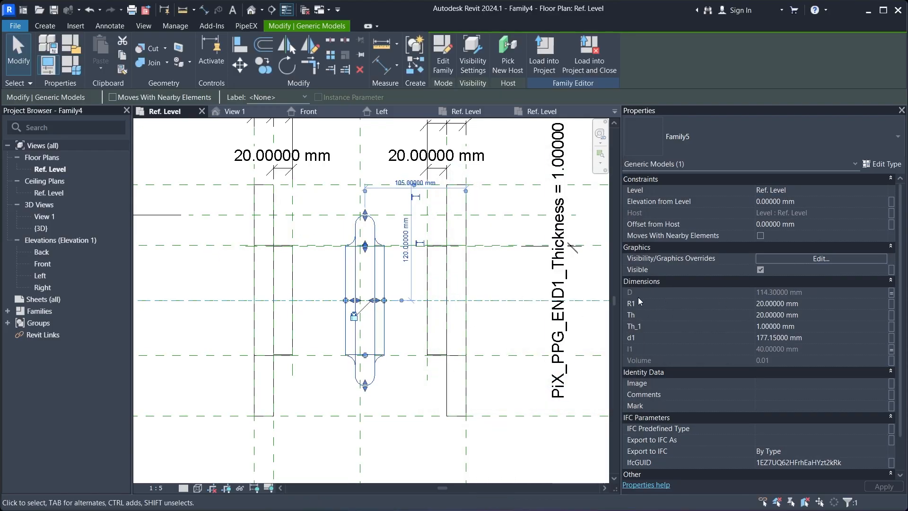
click(891, 292)
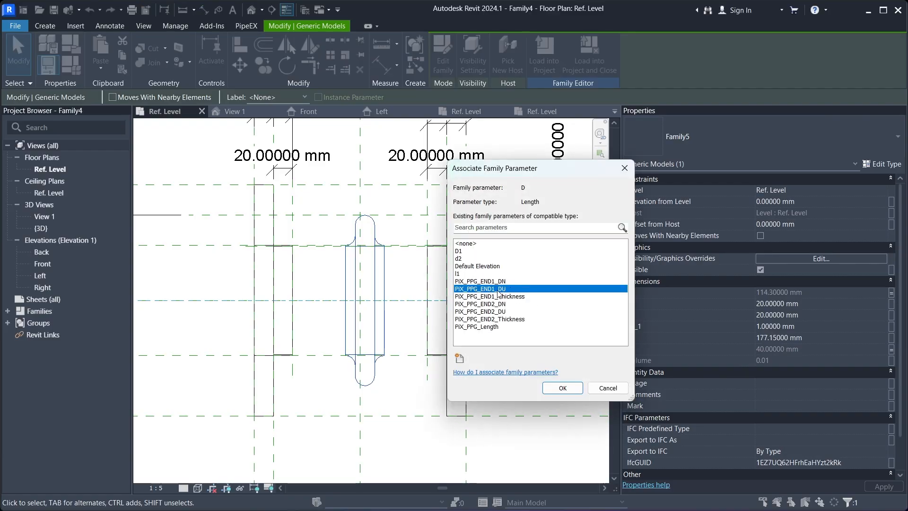
click(561, 386)
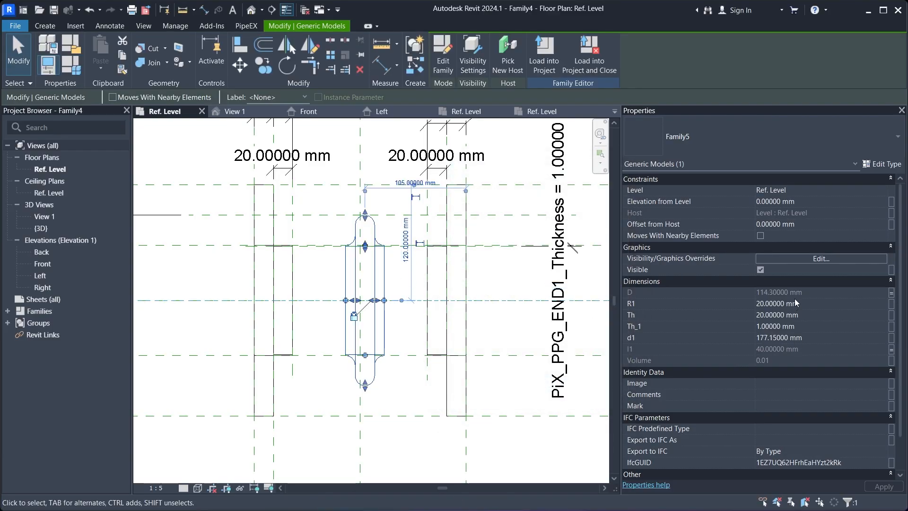
- Try to associate Family5's d1 dimension with the d2 parameter, and undo the association
click(892, 338)
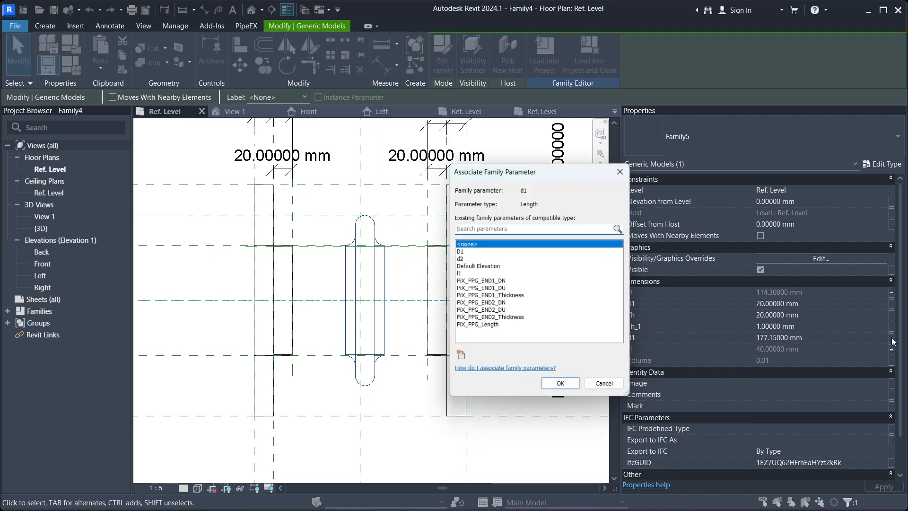
click(461, 258)
click(562, 388)
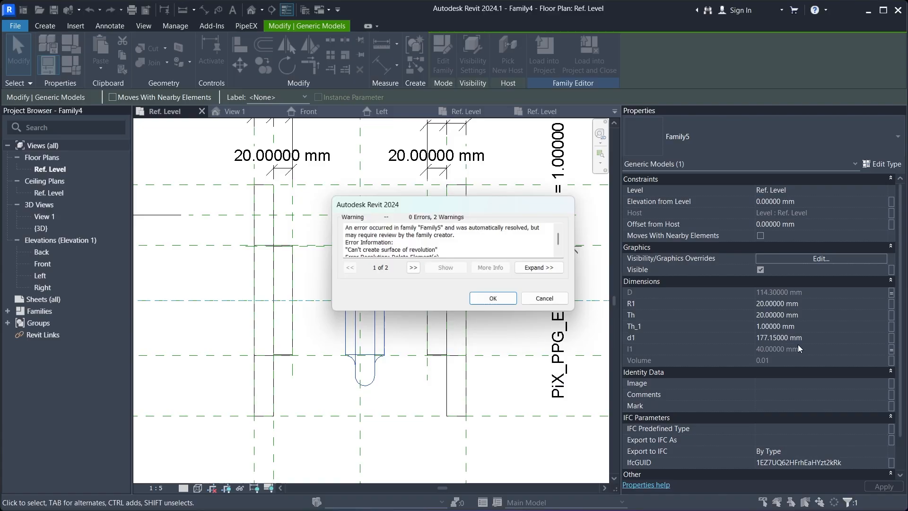
click(495, 302)
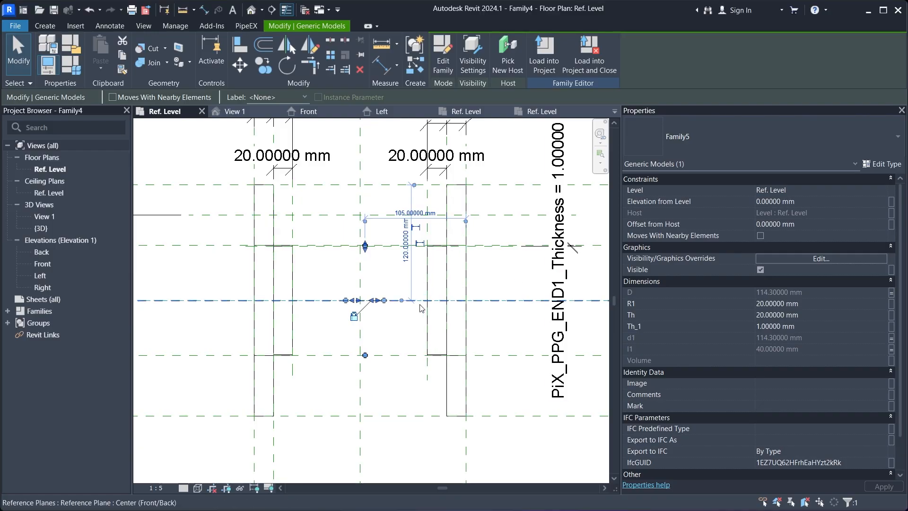
click(399, 311)
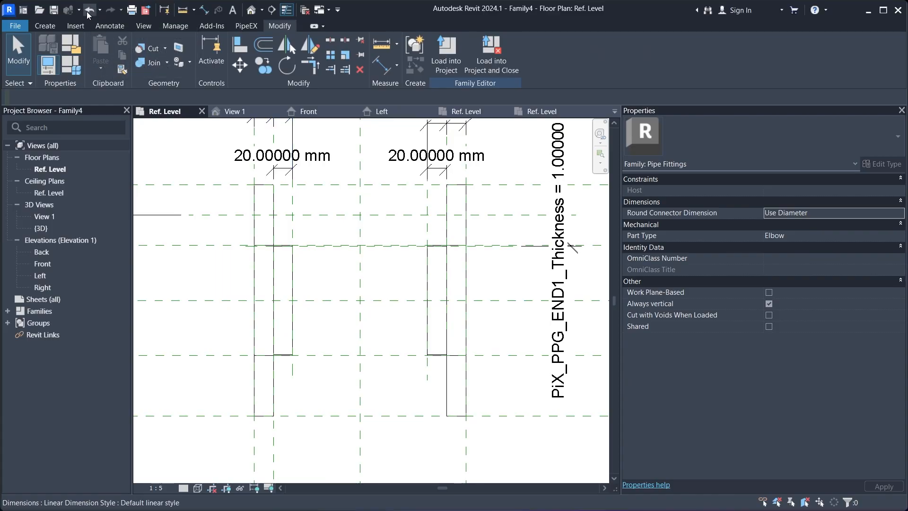
click(359, 265)
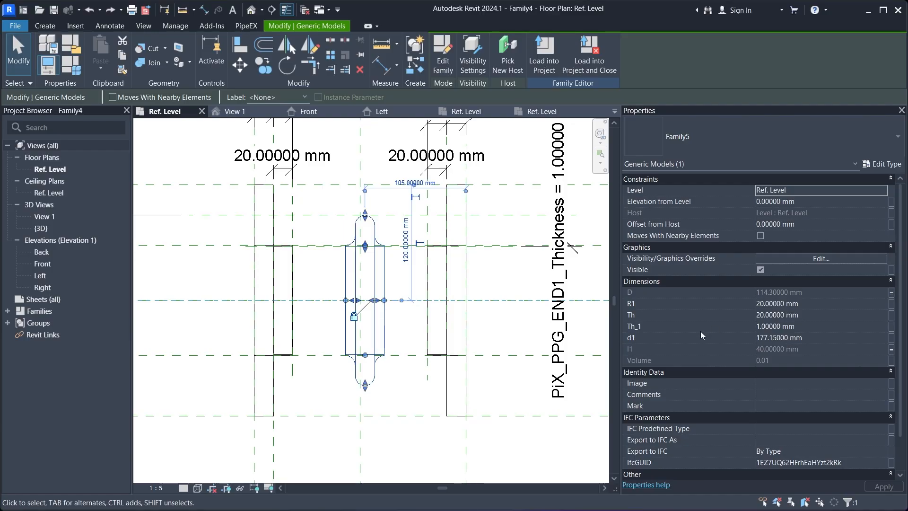
click(892, 339)
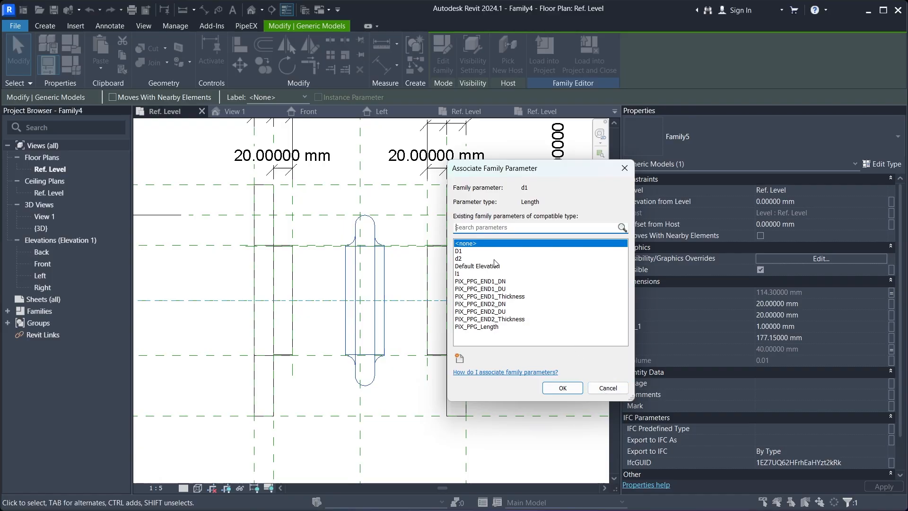
click(605, 389)
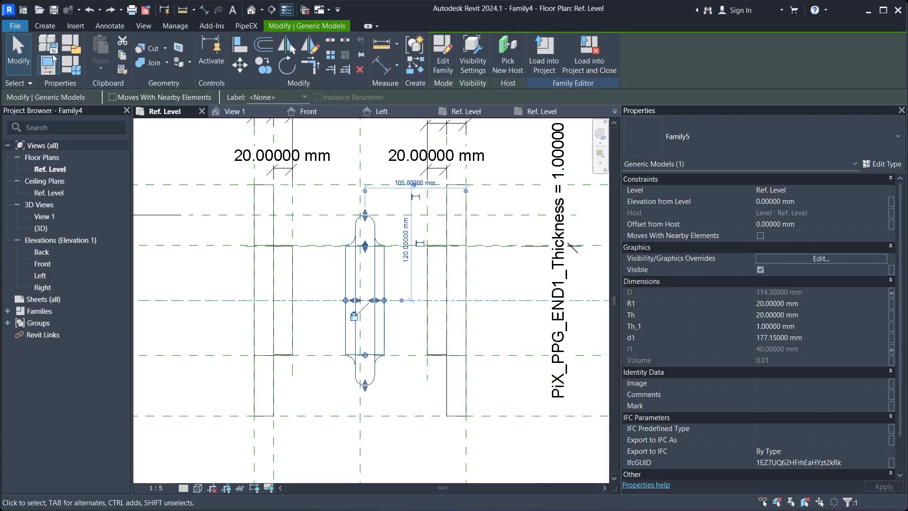
- Set the formula of the d2 family parameter to D1-(D1-PiX_PPG_END1_DU)/2 and apply it
click(76, 66)
scroll(241, 360, down, 1)
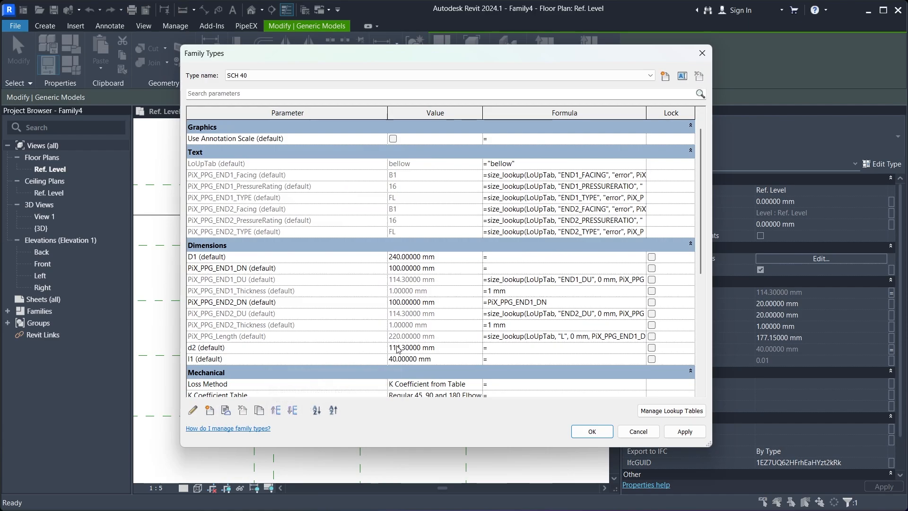
drag(194, 348, 215, 356)
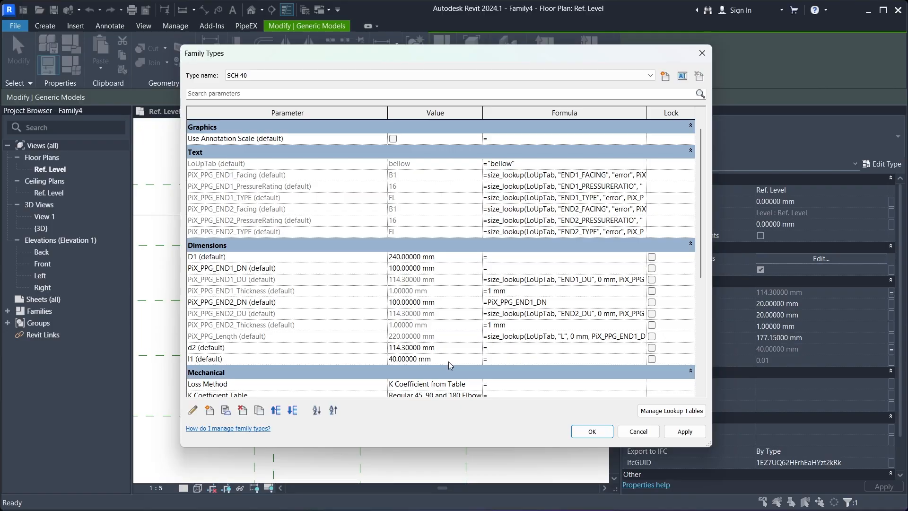
text(D1-(D1-)
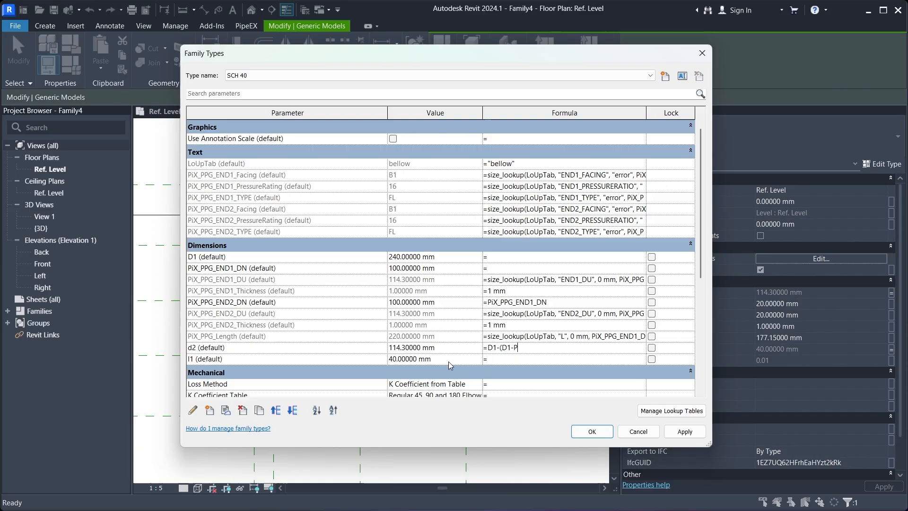
text(PiX)
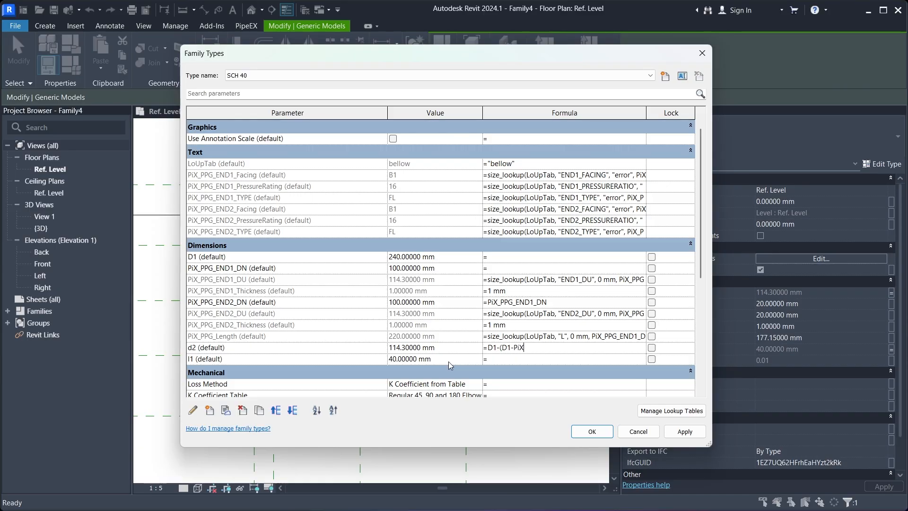
text(_PPG_END1_DU)/2)
click(685, 435)
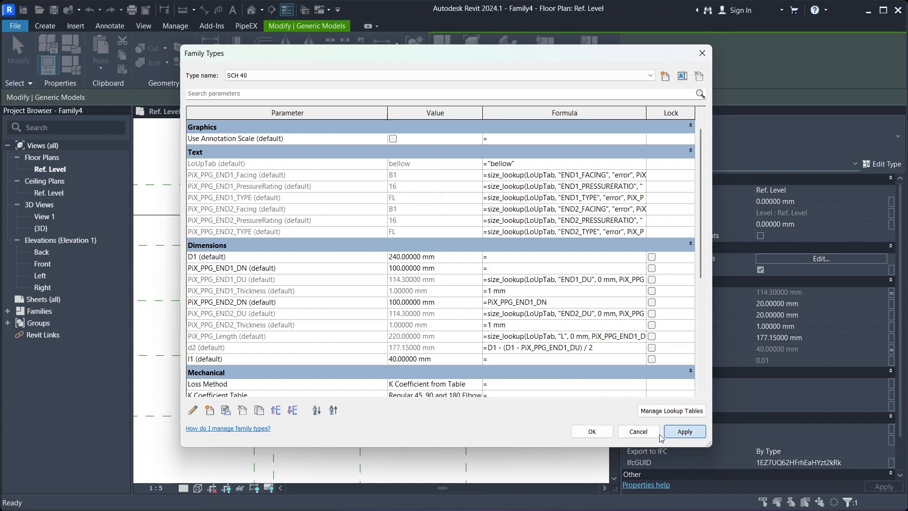
click(586, 433)
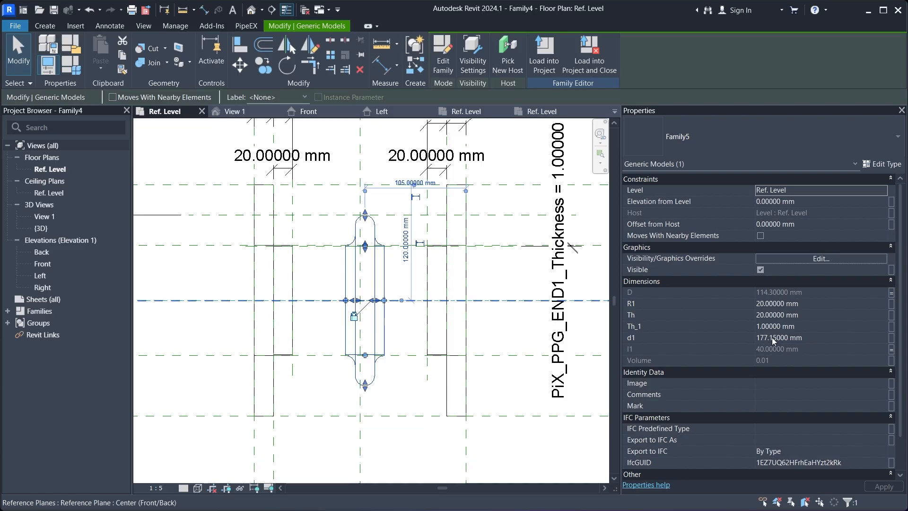
- Associate Family5's d1 dimension with the formula-driven d2 parameter
click(892, 339)
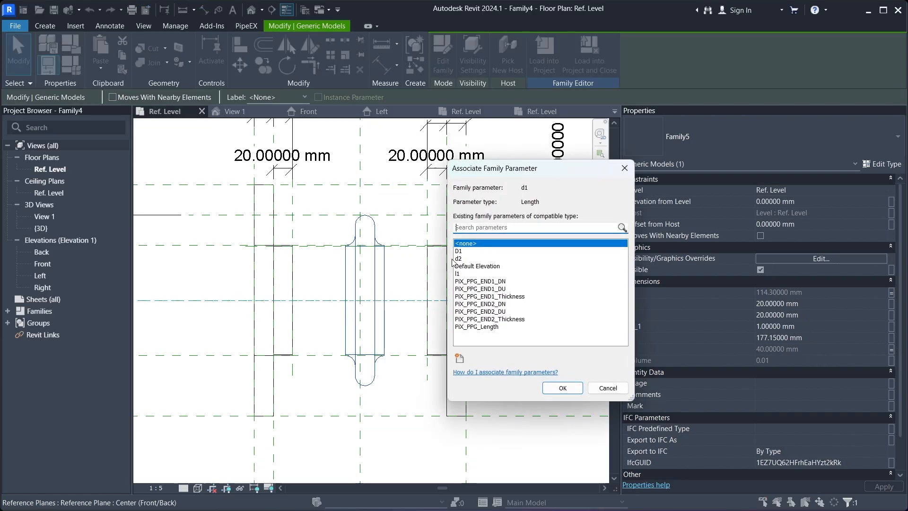
click(468, 258)
click(567, 387)
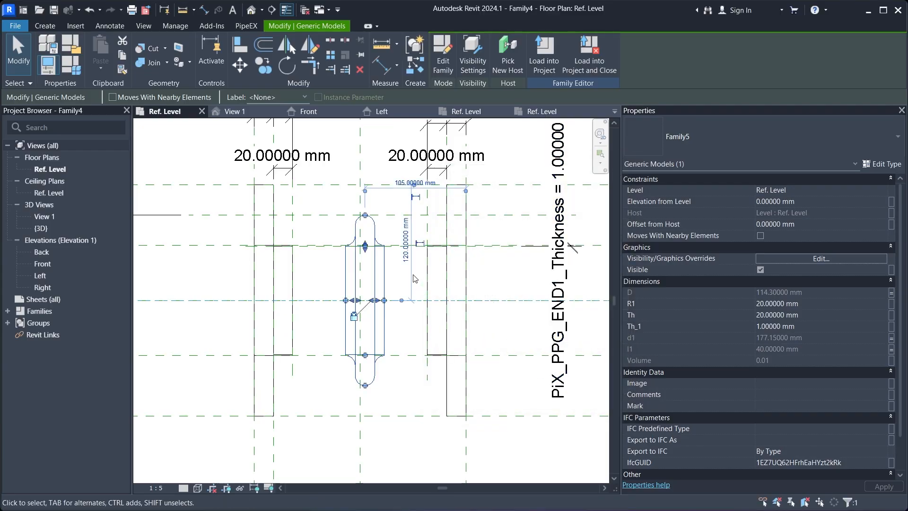
key(Escape)
- Create an instance parameter Th_2 from Family5's Th dimension and associate Th with it
scroll(370, 225, up, 3)
scroll(369, 225, down, 4)
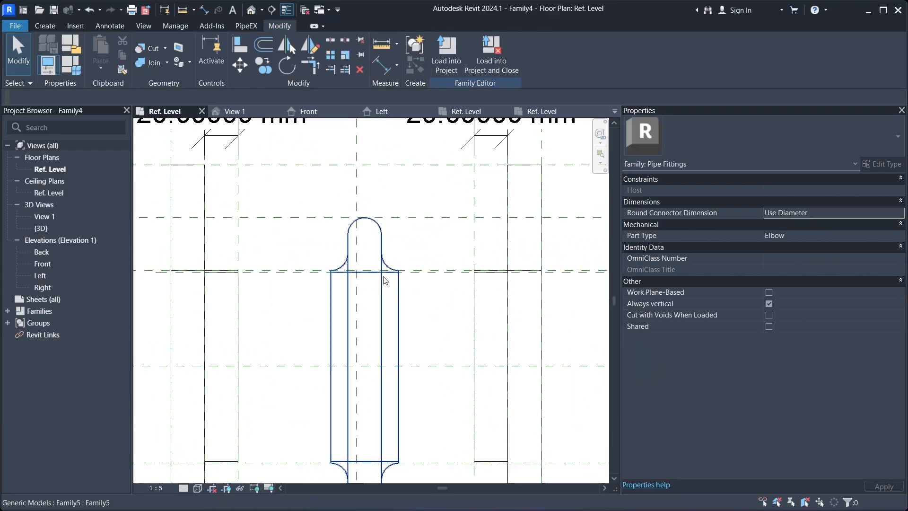
click(395, 306)
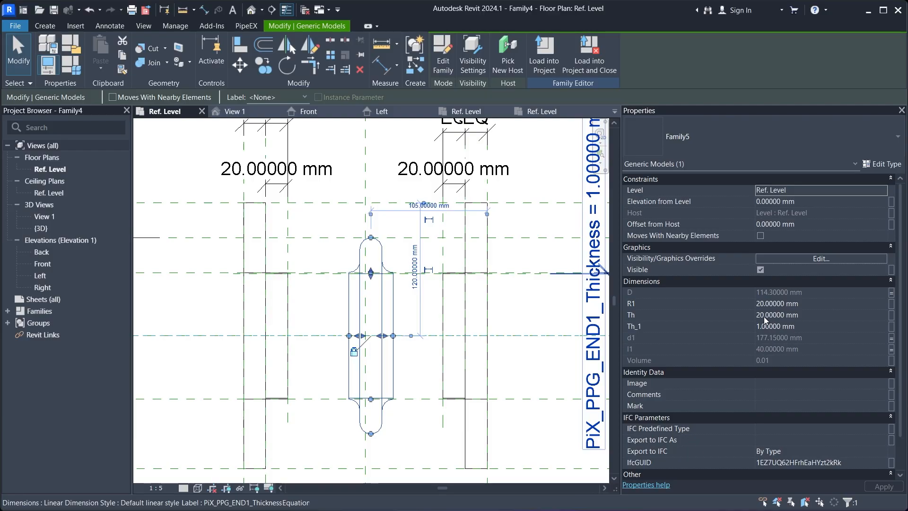
click(892, 315)
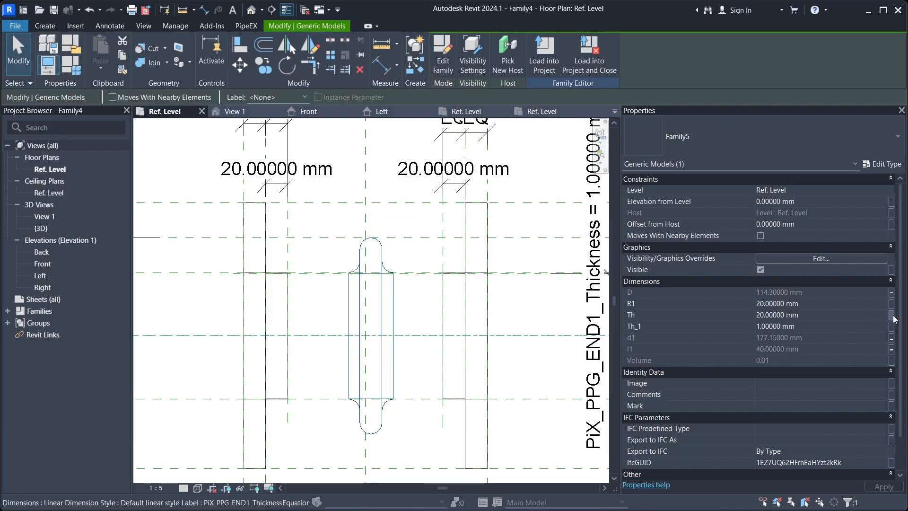
click(459, 358)
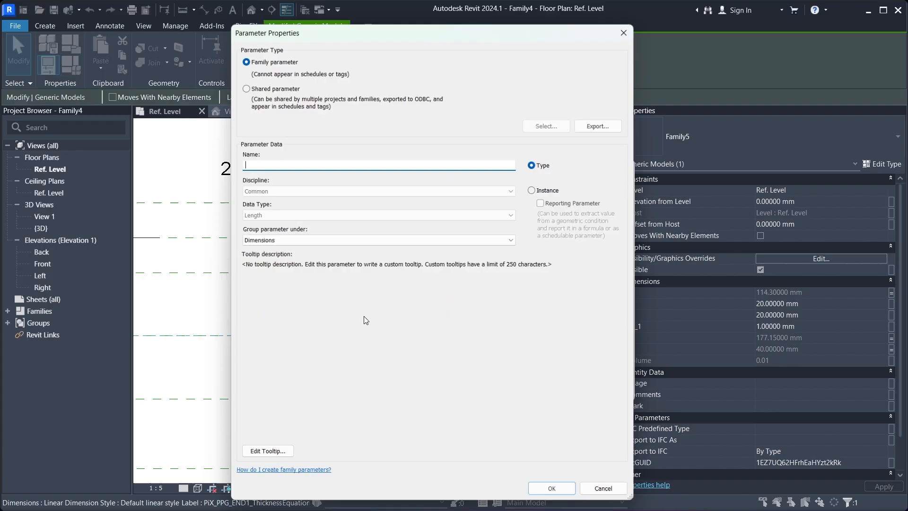
text(Th)
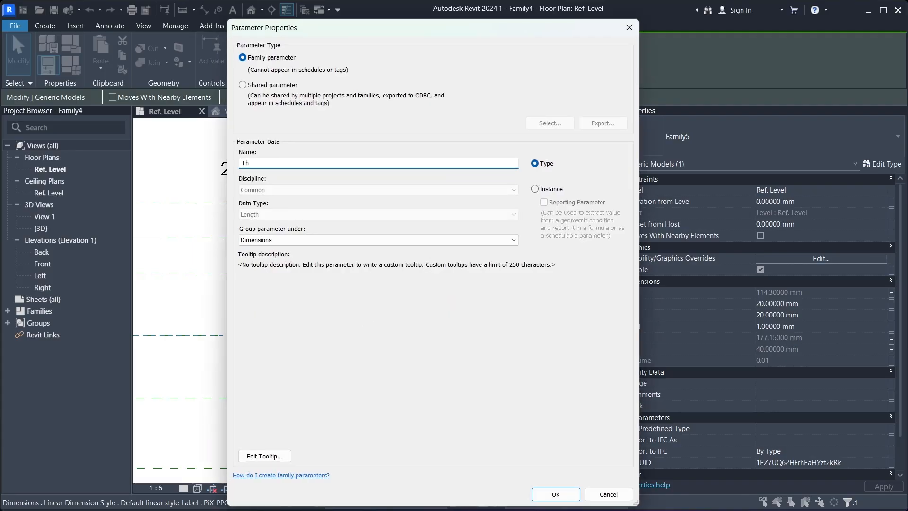
text(_2)
click(550, 189)
click(565, 498)
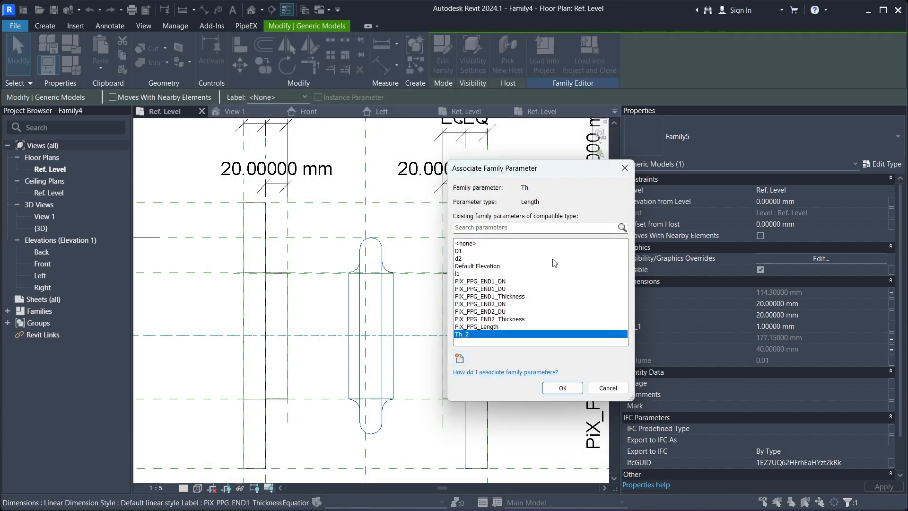
click(562, 388)
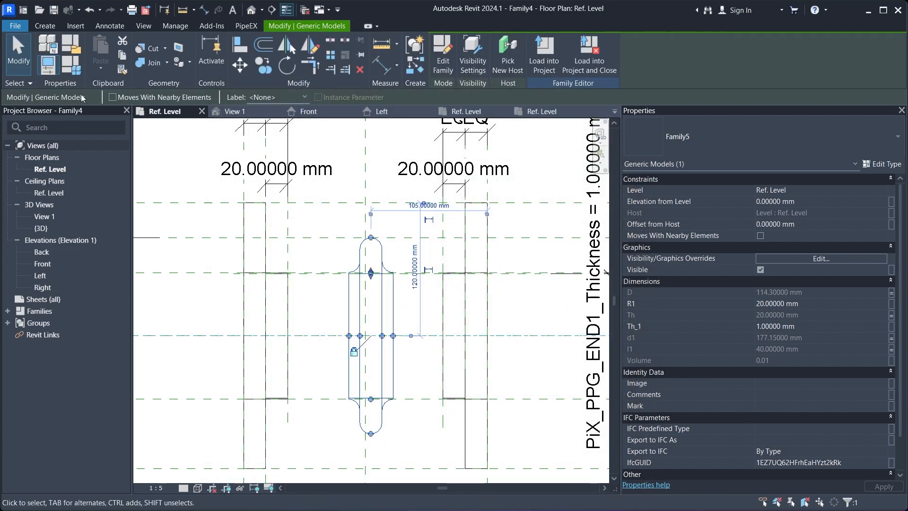
- Try the family parameter formulas 10 mm for Th_2 and 20 mm for l1
click(72, 66)
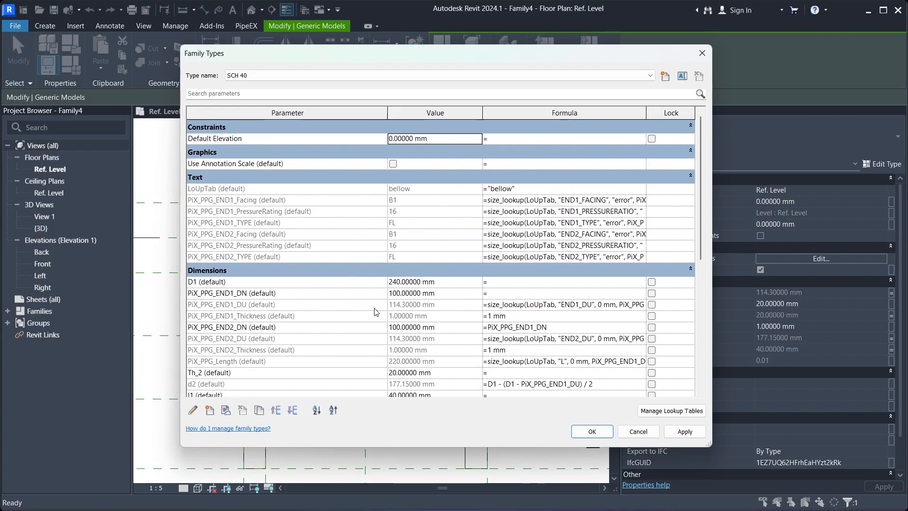
scroll(376, 312, down, 2)
click(500, 322)
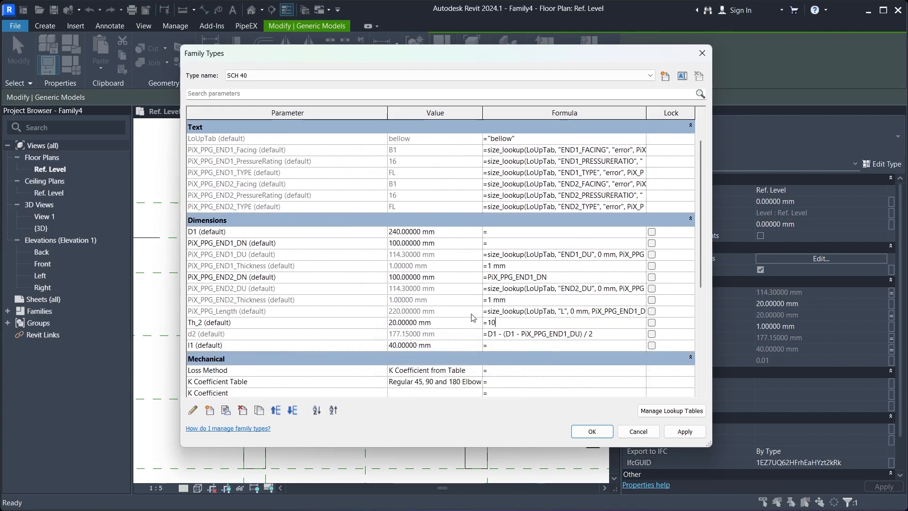
click(503, 345)
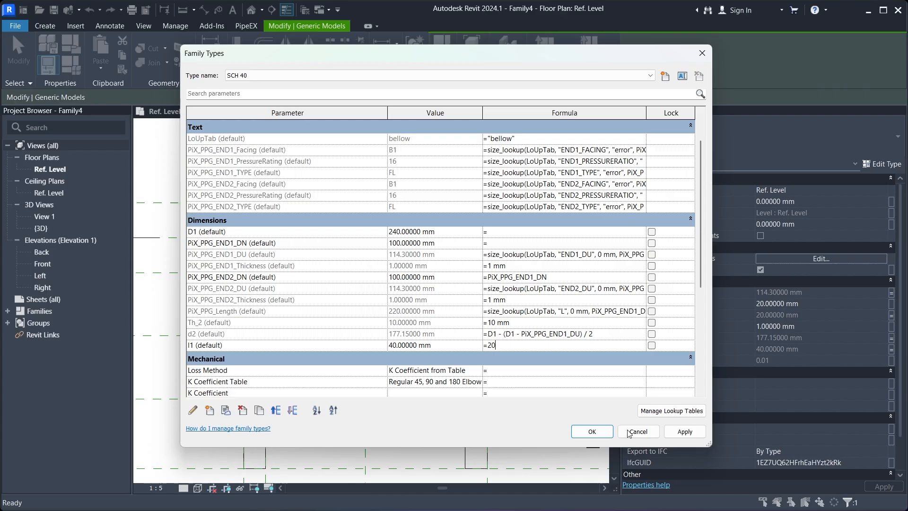
click(685, 431)
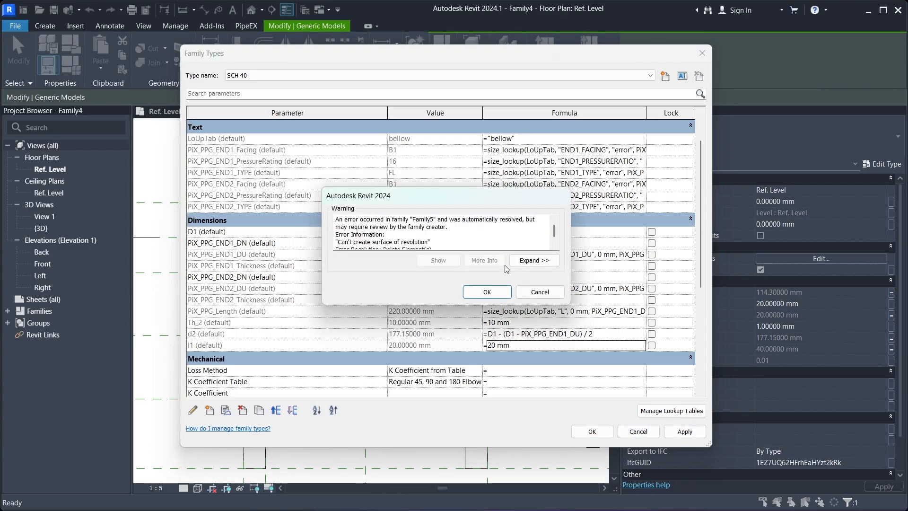
click(486, 292)
- Change the family parameter formulas to 40 mm for l1 and 20 mm for Th_2, and apply them
click(487, 345)
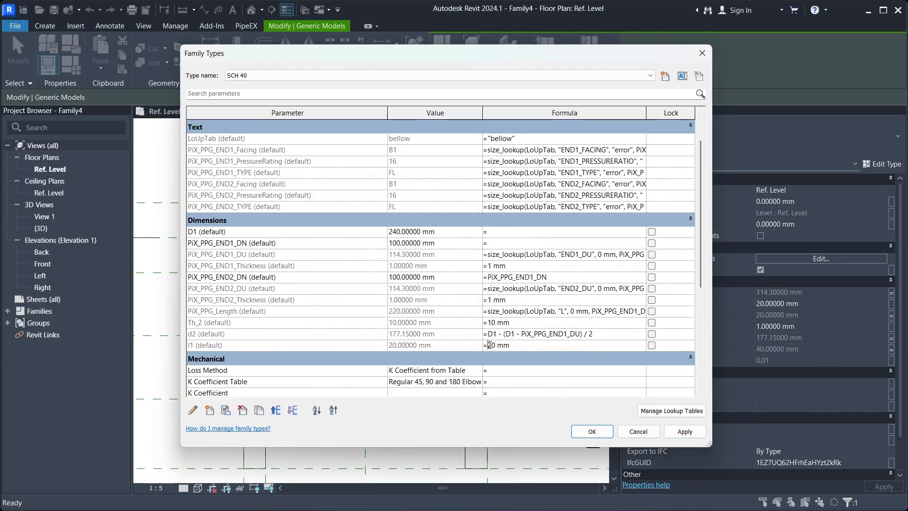
text(4)
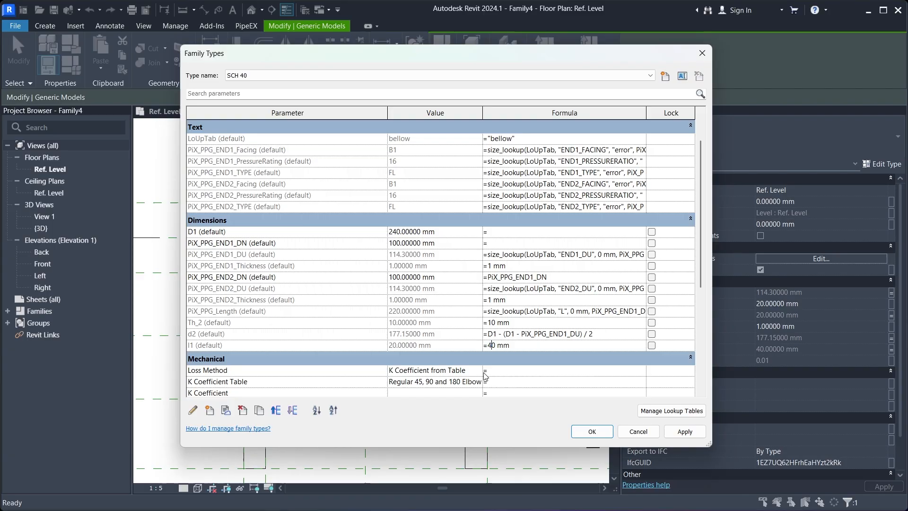
click(684, 431)
click(487, 292)
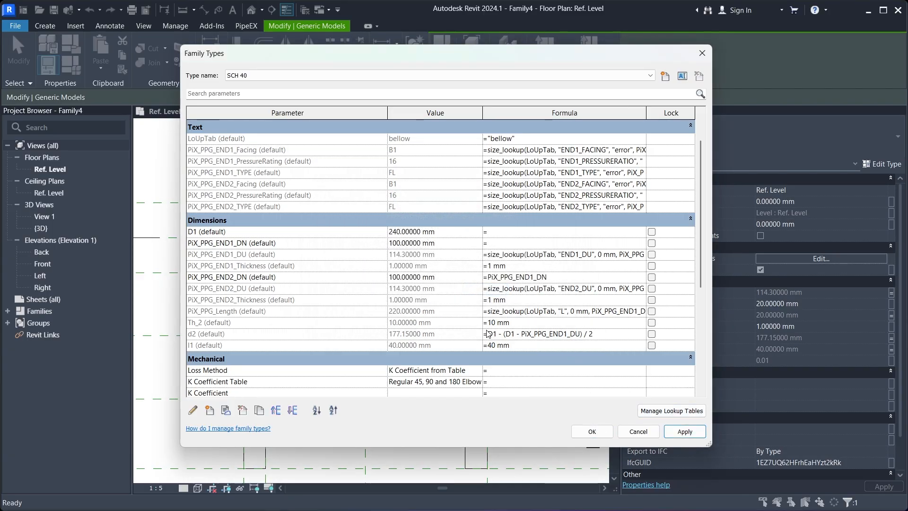
click(490, 323)
text(2)
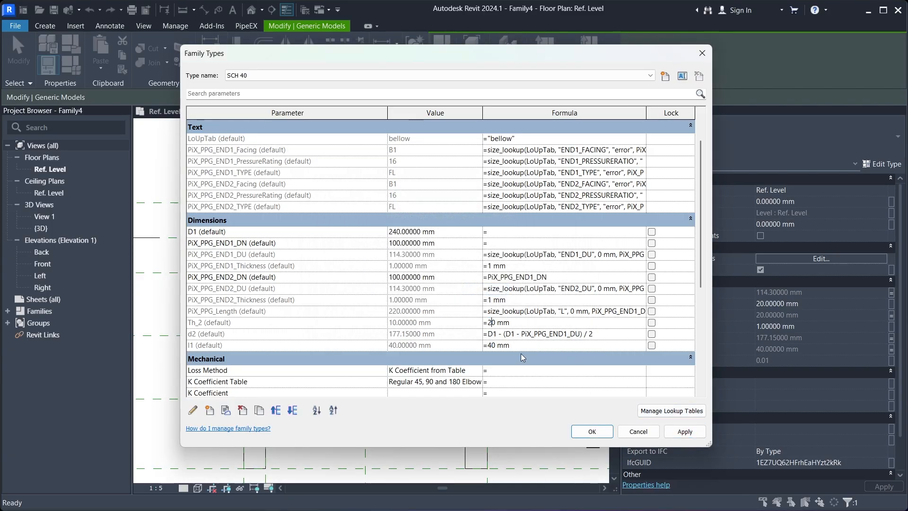
click(690, 436)
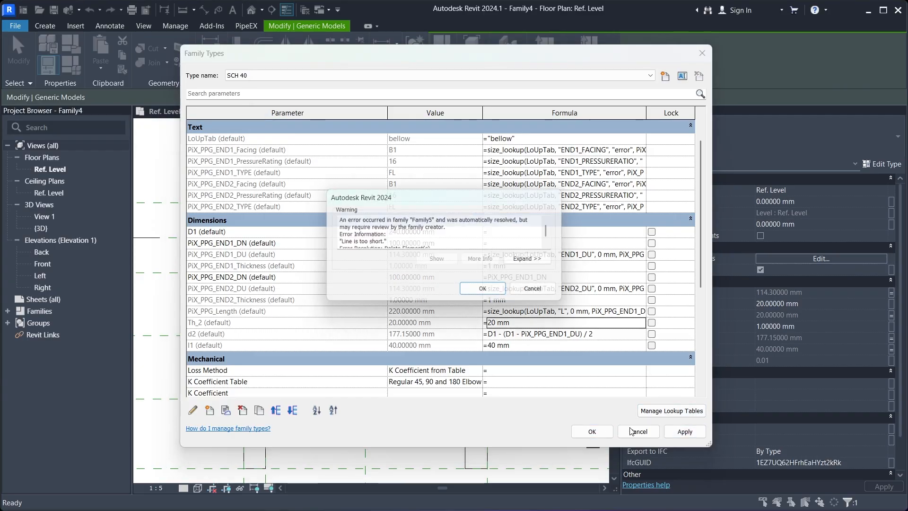
click(487, 292)
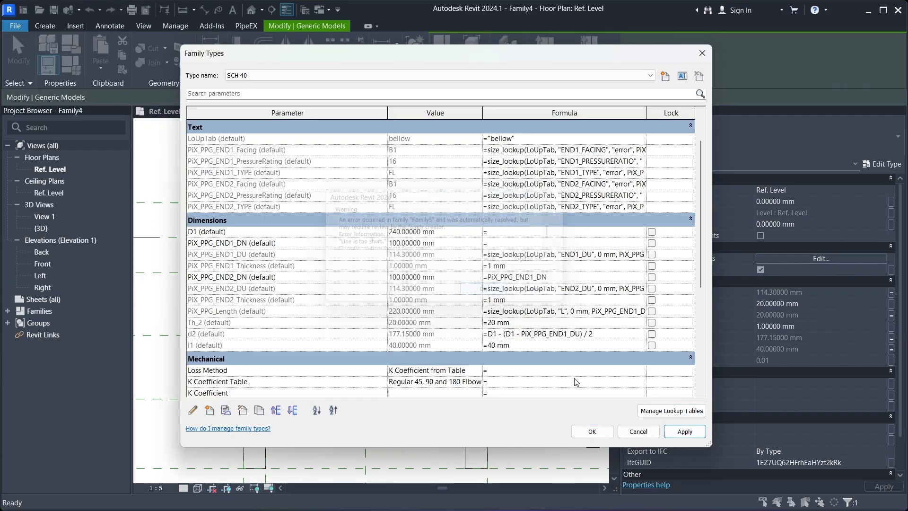
click(592, 431)
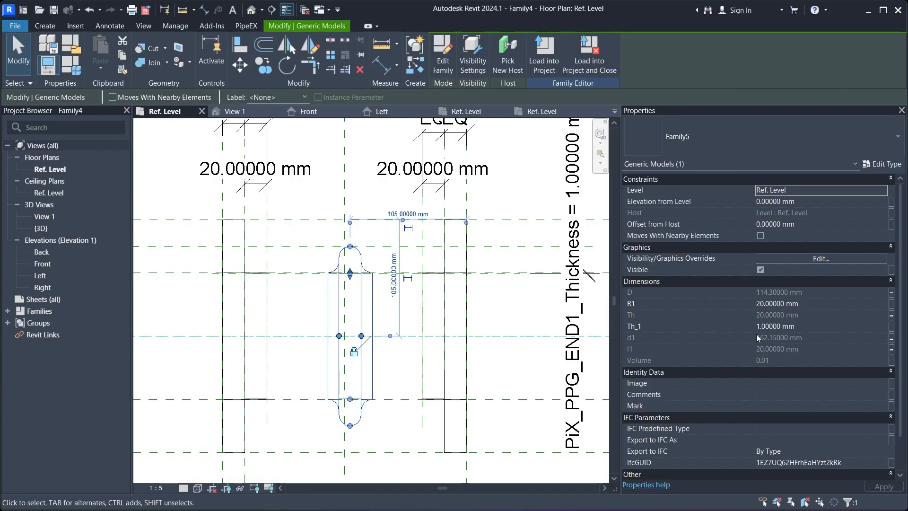
- Set the nested Family5's R1 radius to 2 mm
click(762, 304)
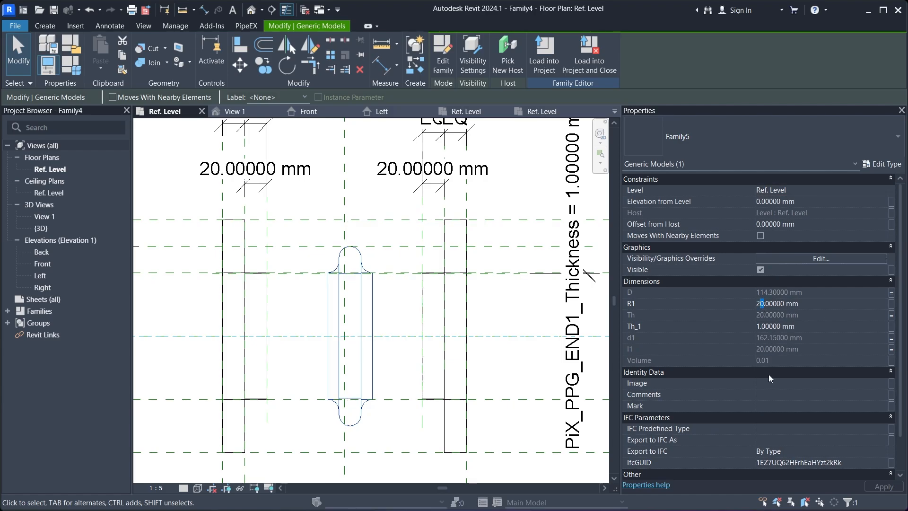
key(Delete)
key(Return)
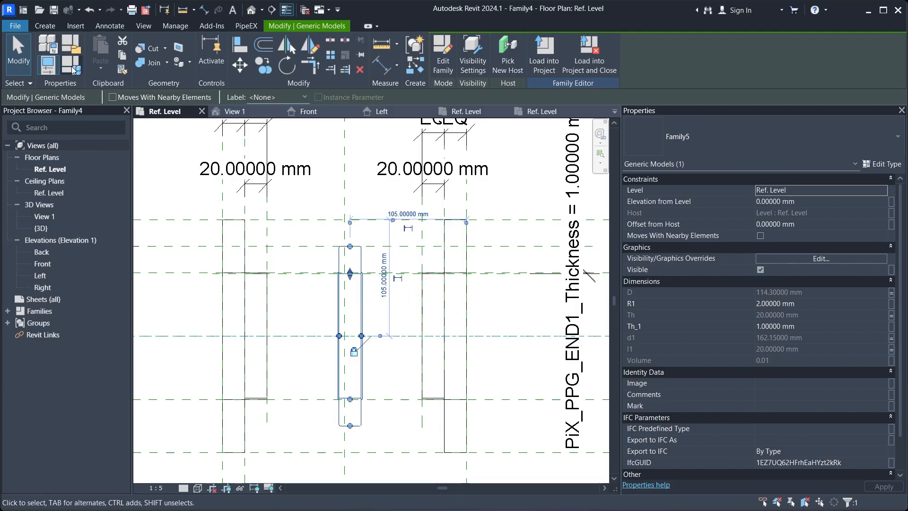
- Set the value of the Th_2 family parameter to 10 mm
click(281, 295)
scroll(402, 364, down, 3)
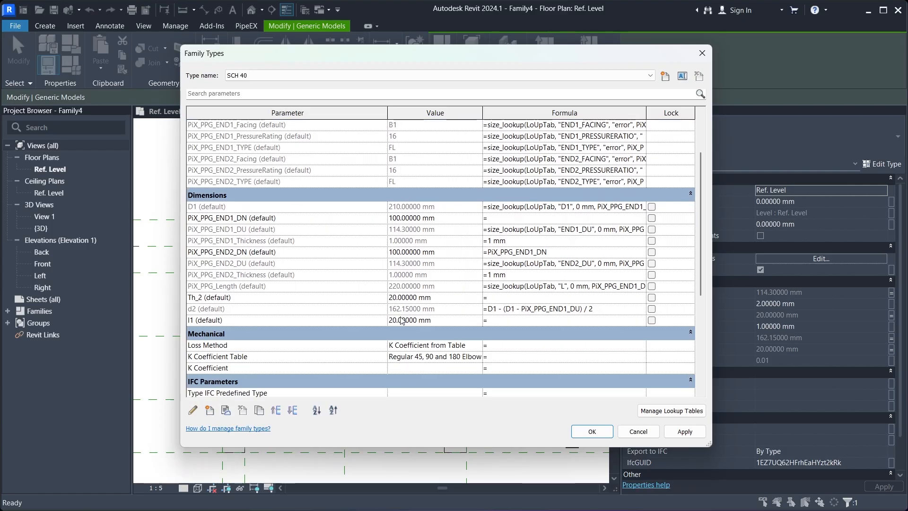
click(395, 300)
key(Delete)
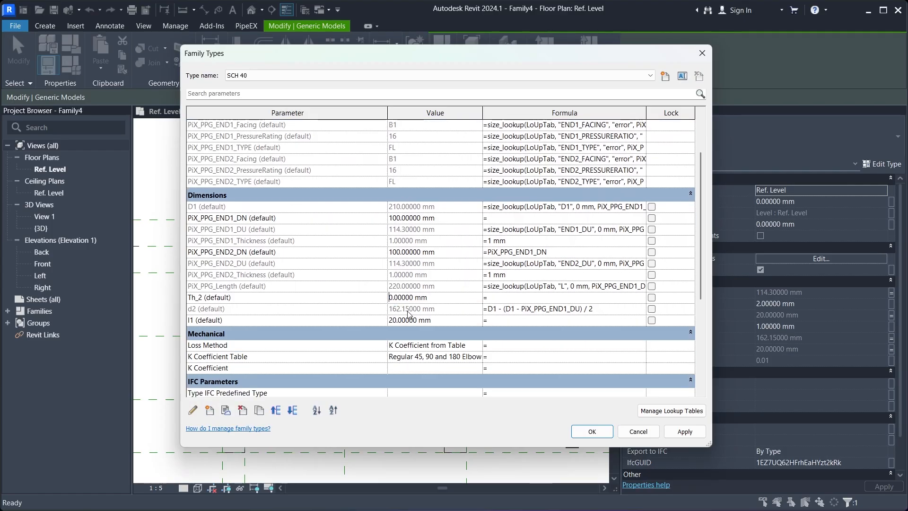
text(1)
click(591, 431)
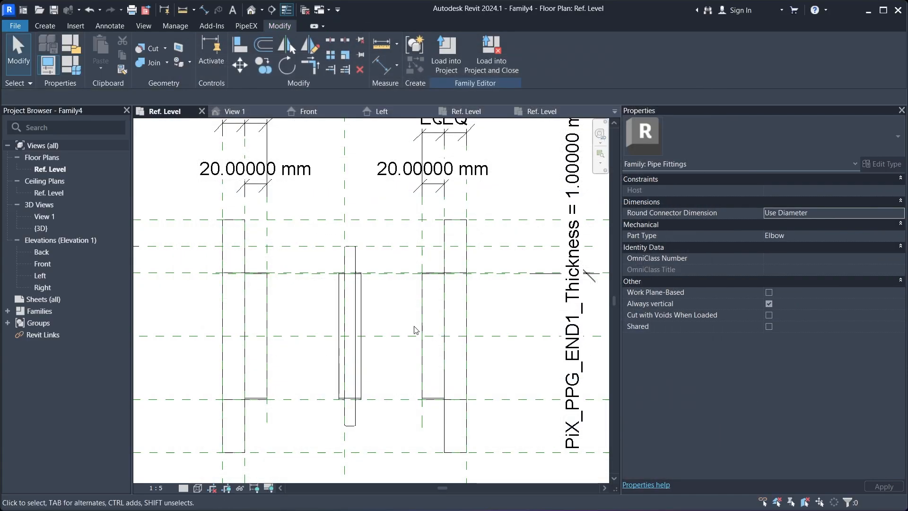
- Align the left side of Family5's raised ring to the reference plane at the left flange collar's inner end
middle_drag(340, 306, 363, 300)
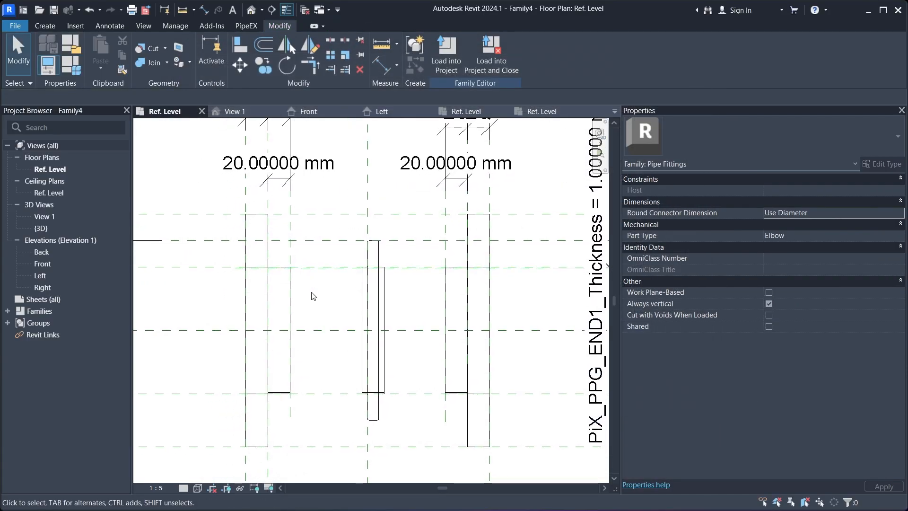
key(a)
key(l)
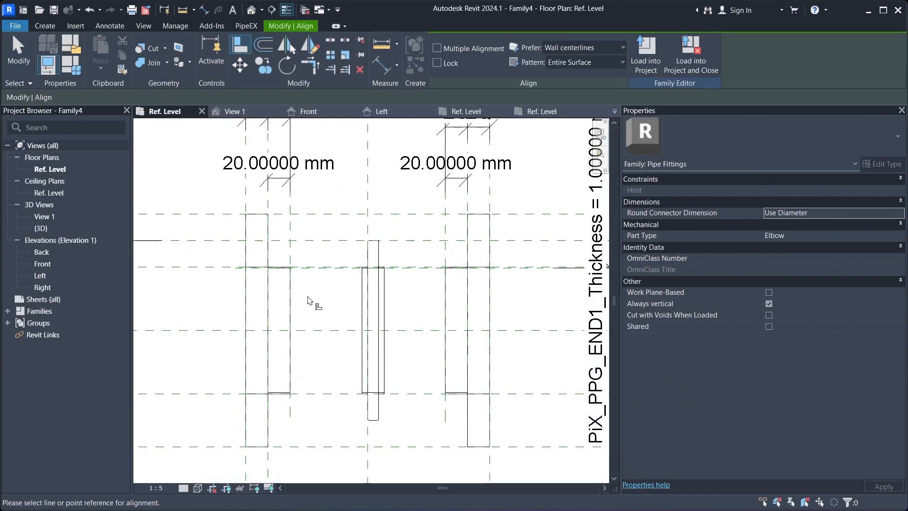
click(367, 293)
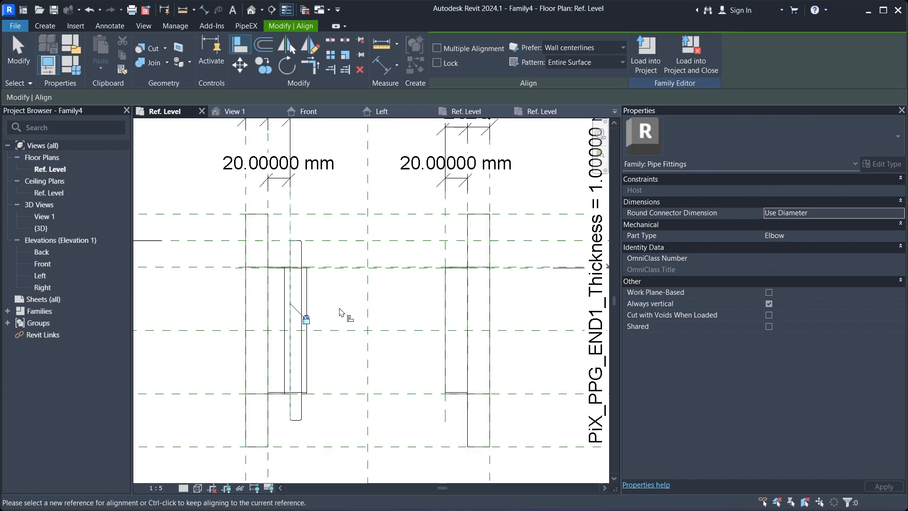
key(Escape)
key(Escape)
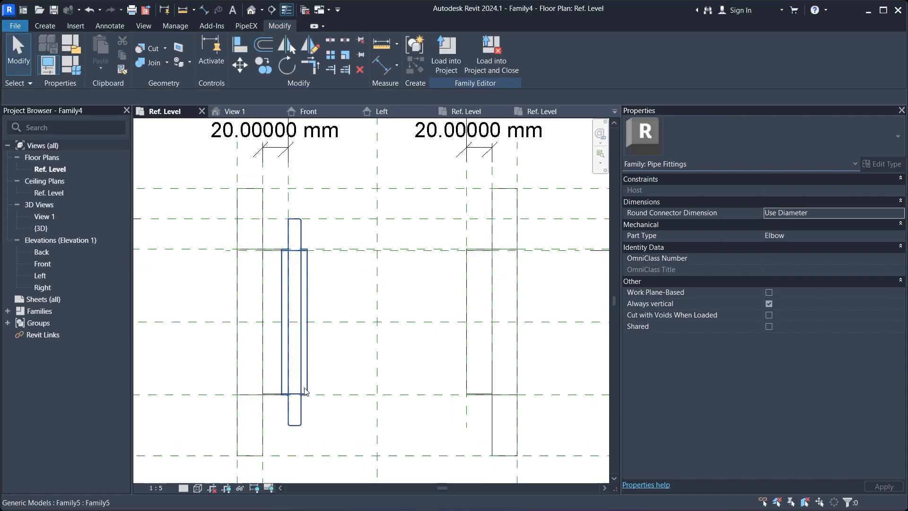
scroll(310, 407, up, 4)
scroll(381, 328, down, 5)
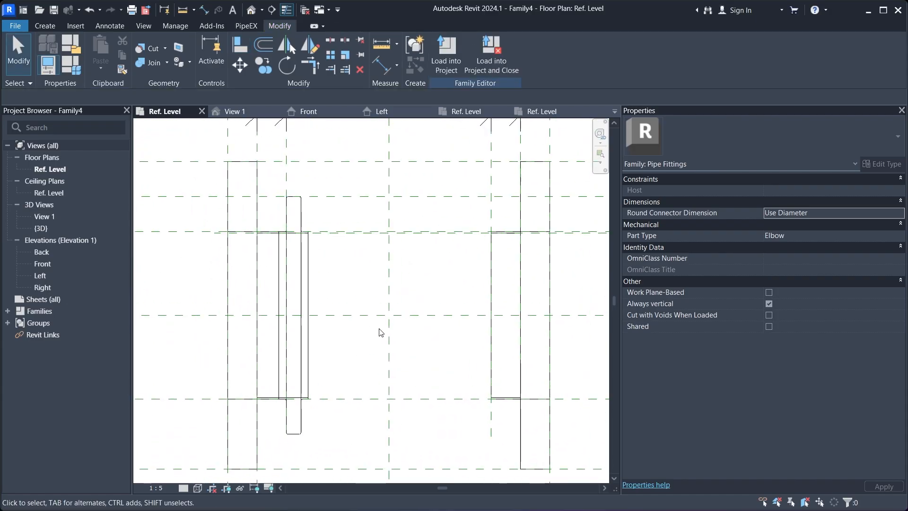
- Set the realigned Family5's R1 radius to 4 mm
click(281, 307)
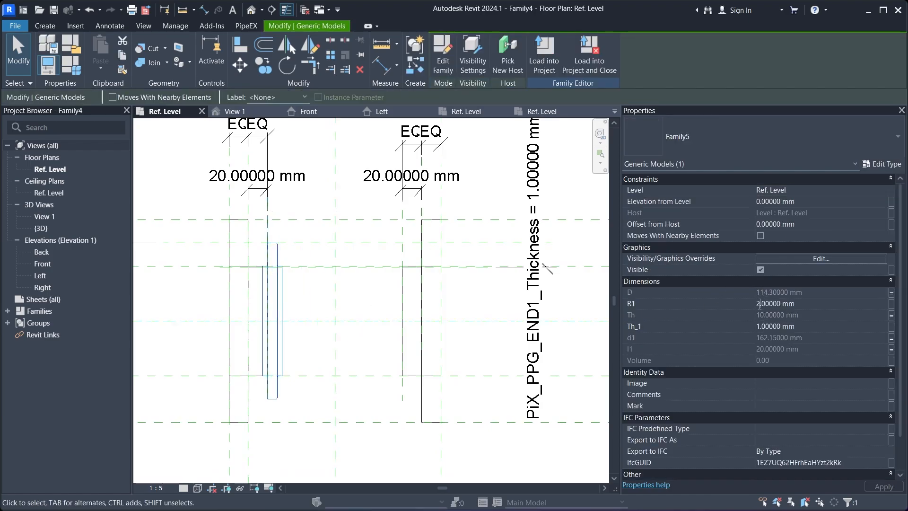
text(4)
click(348, 300)
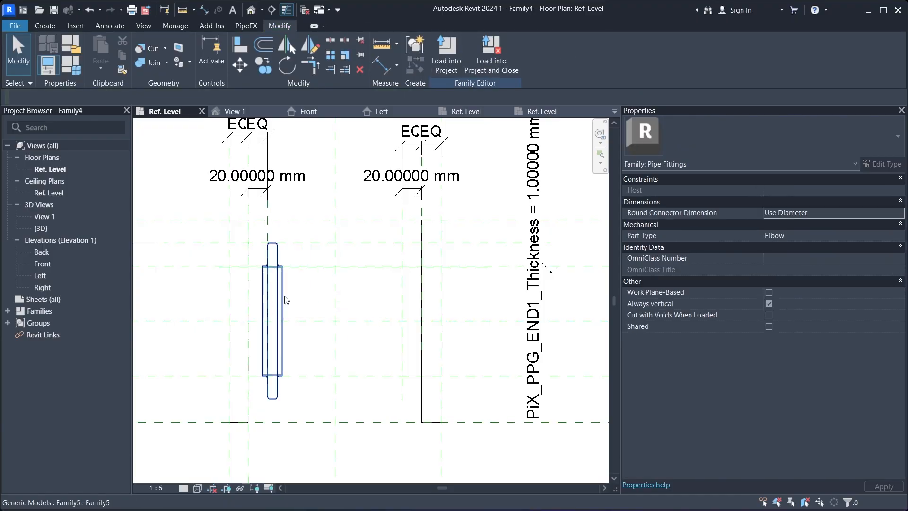
- Array the nested Family5 linearly as a grouped array of 5, spaced by the left flange's 20 mm thickness
click(282, 282)
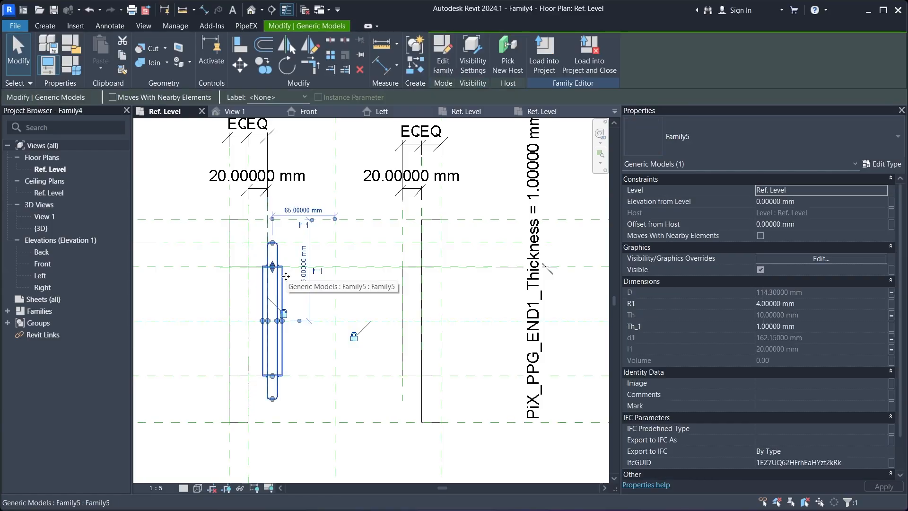
click(332, 56)
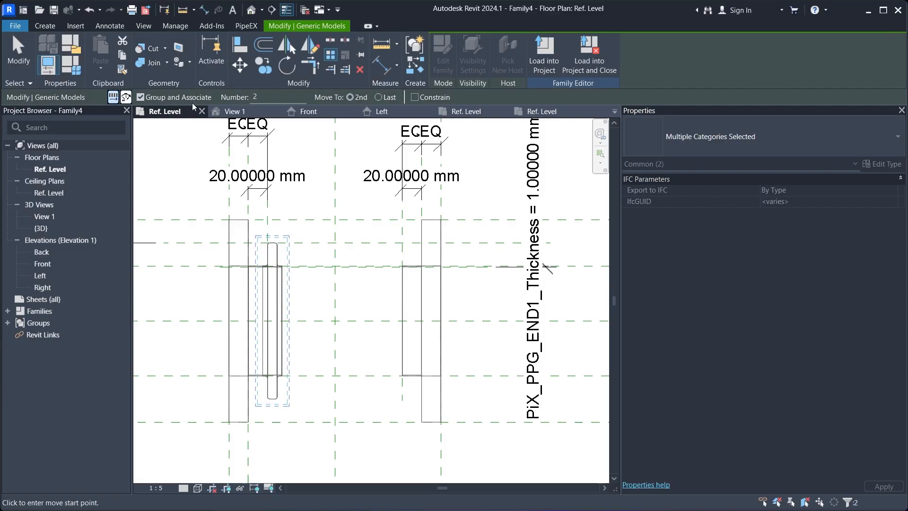
click(269, 101)
key(BackSpace)
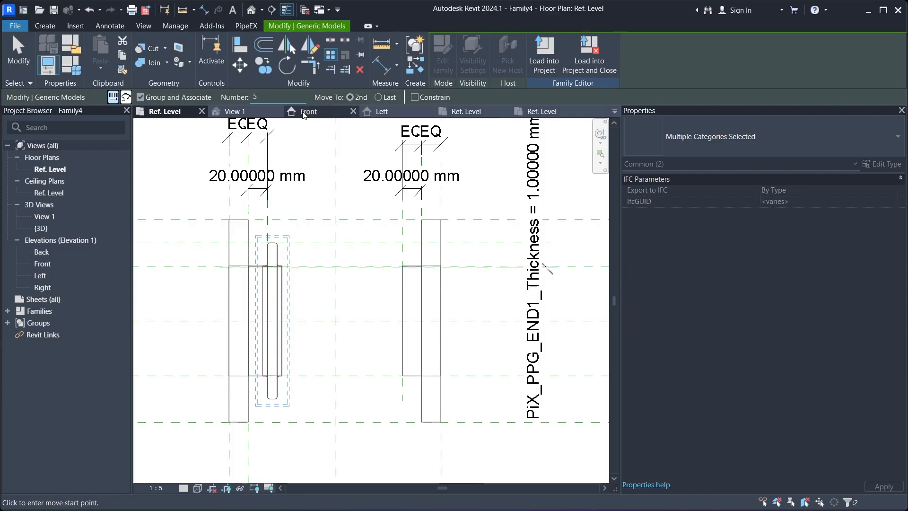
scroll(274, 207, up, 3)
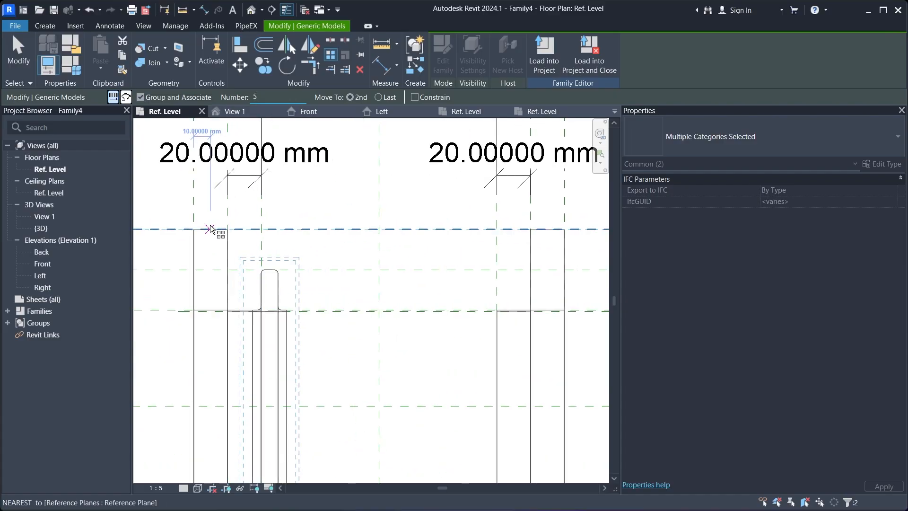
click(193, 229)
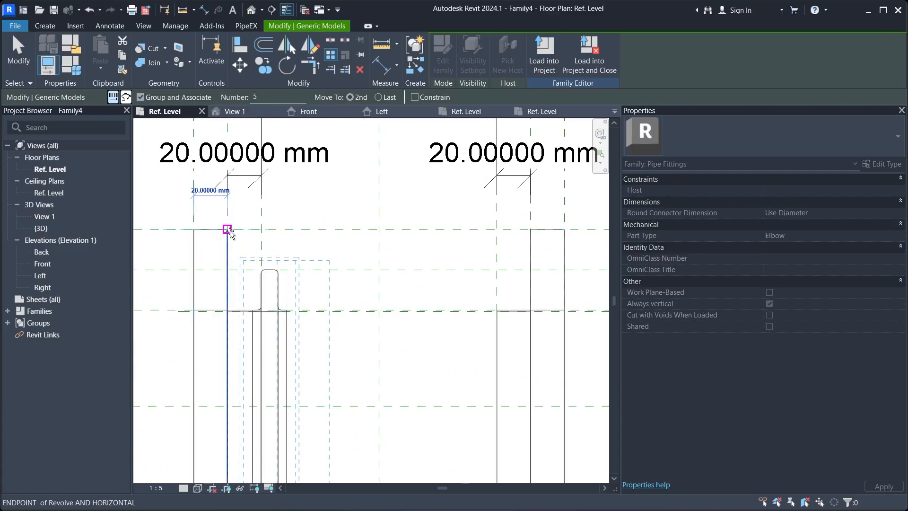
click(227, 229)
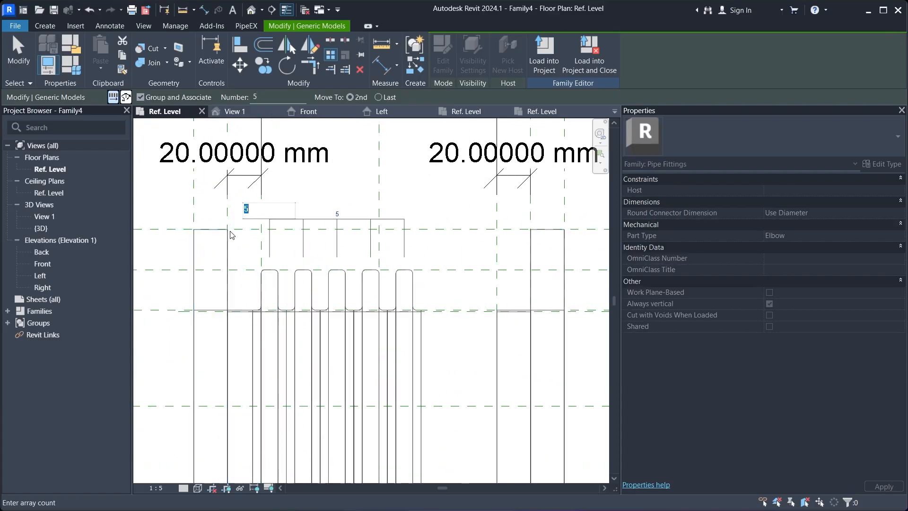
click(447, 248)
scroll(447, 247, down, 1)
click(446, 316)
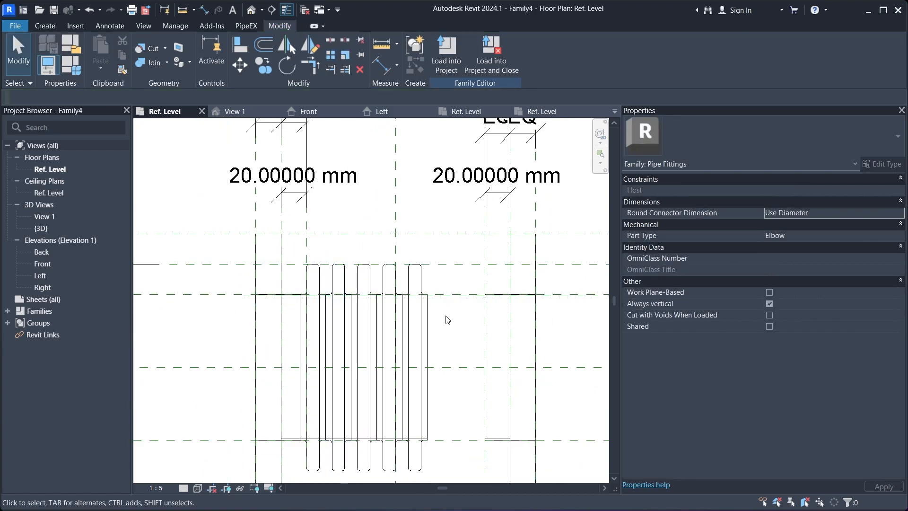
middle_drag(447, 320, 427, 314)
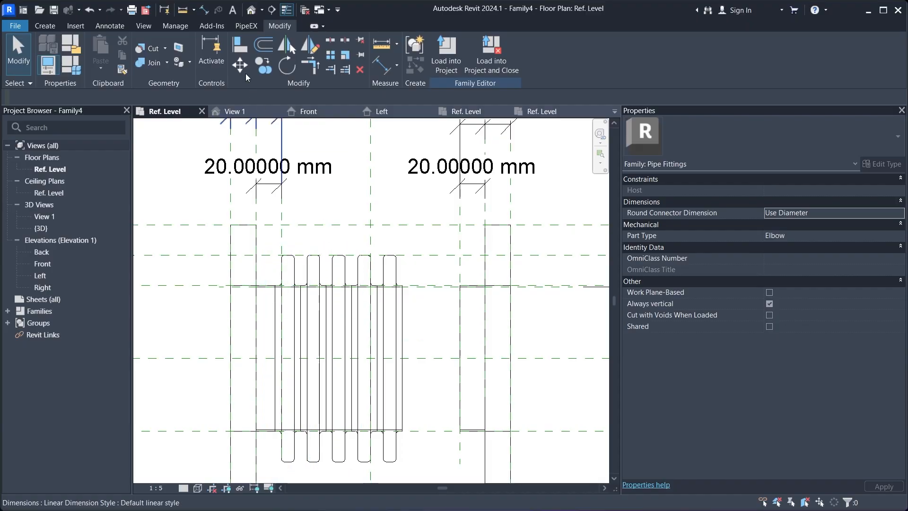
- Align the first array member's left outer edge to the reference plane at the left collar's inner end, removing the conflicting constraints
click(245, 49)
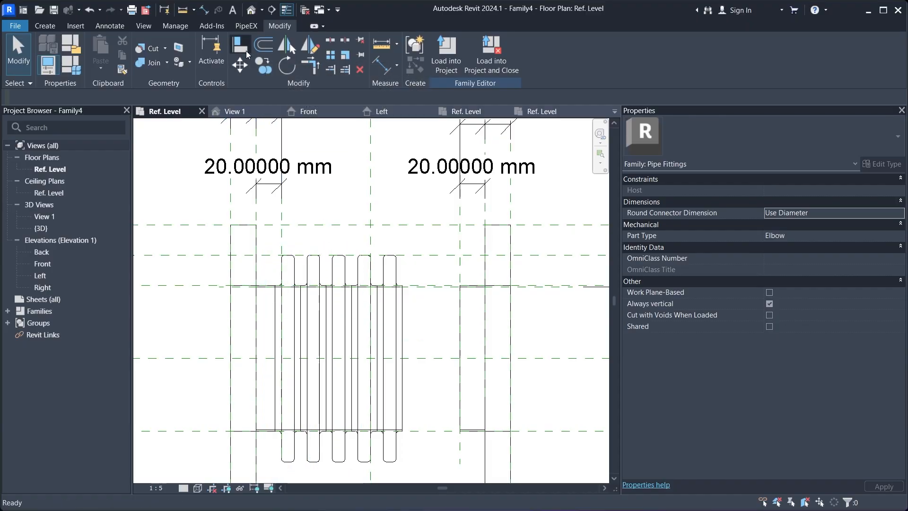
click(282, 226)
click(274, 285)
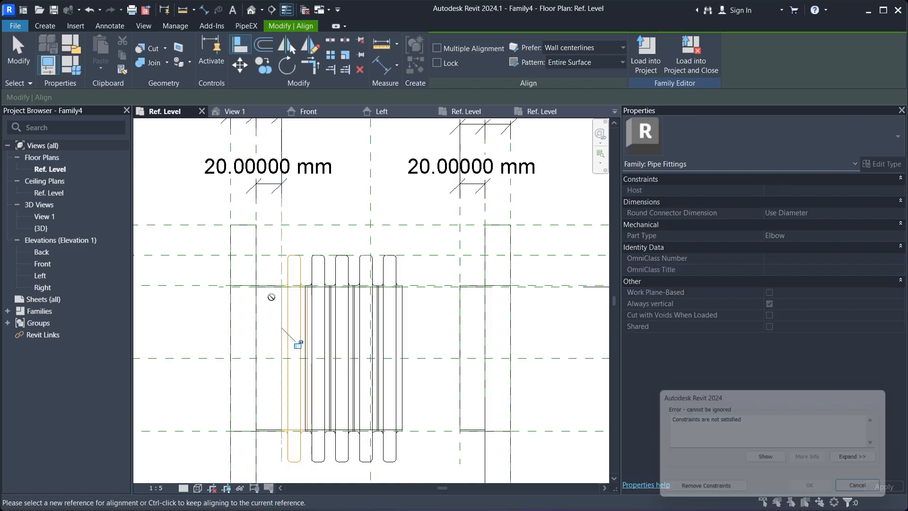
click(709, 492)
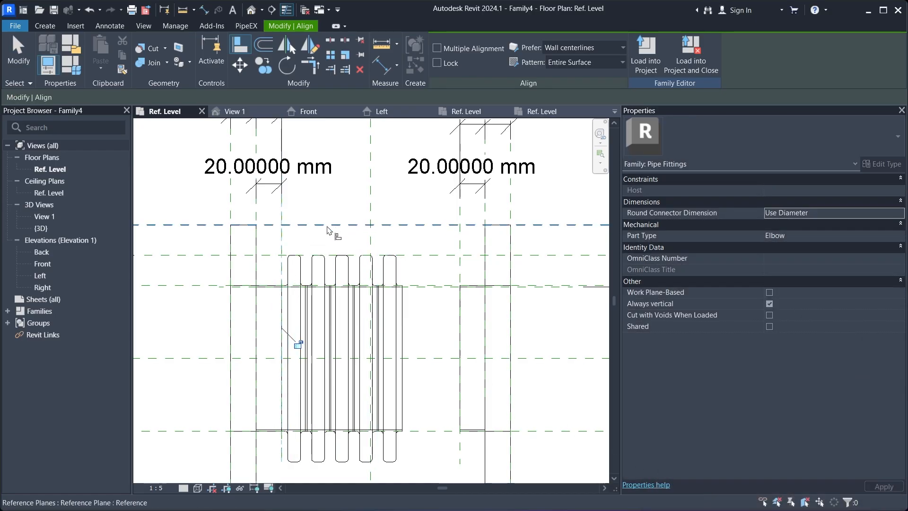
- Align the second array member's left outer edge to the first member's right outer edge and lock the alignment
scroll(308, 297, up, 4)
click(314, 302)
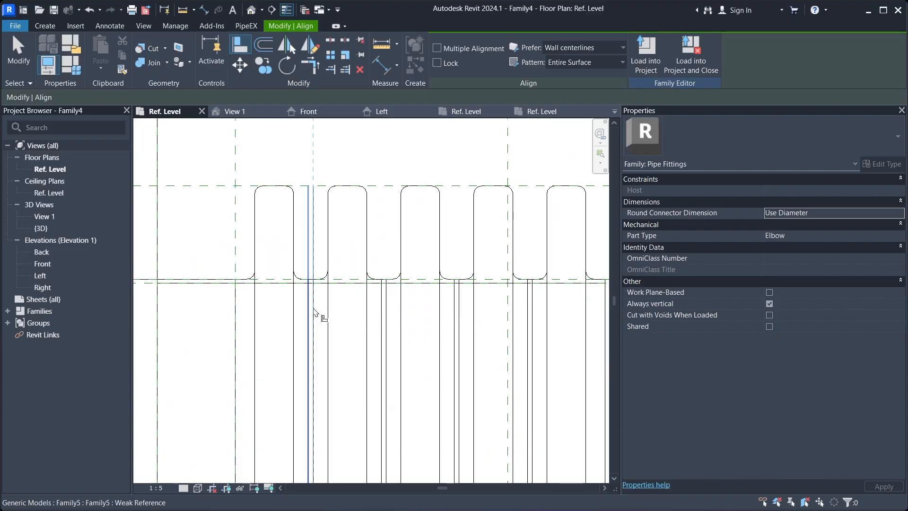
click(314, 304)
click(329, 351)
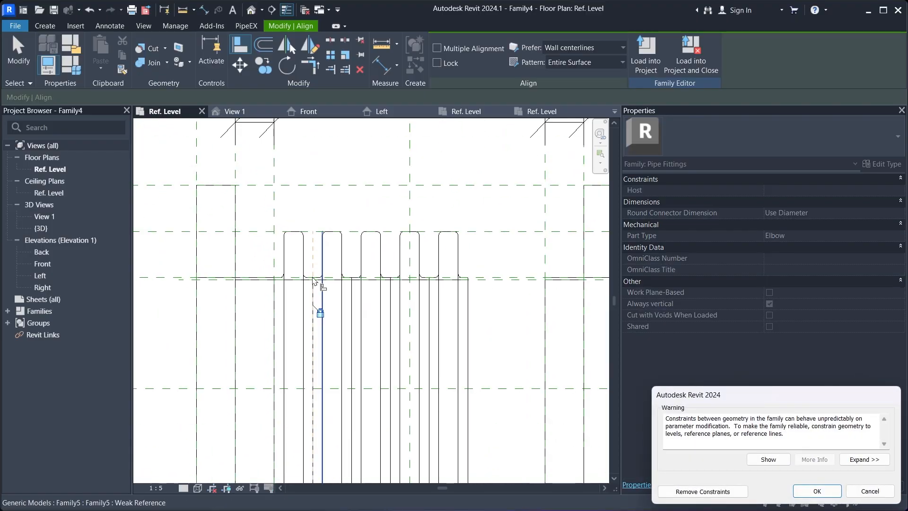
click(816, 491)
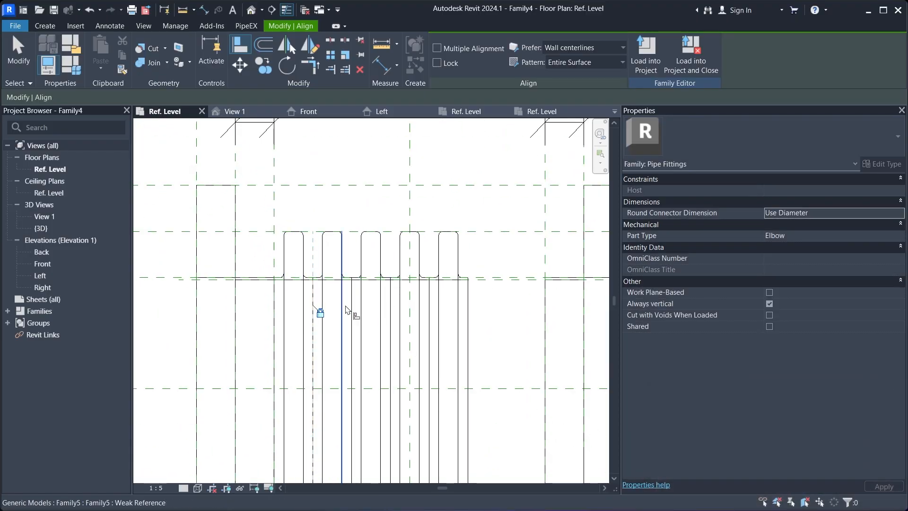
key(Escape)
key(Escape)
scroll(339, 254, down, 2)
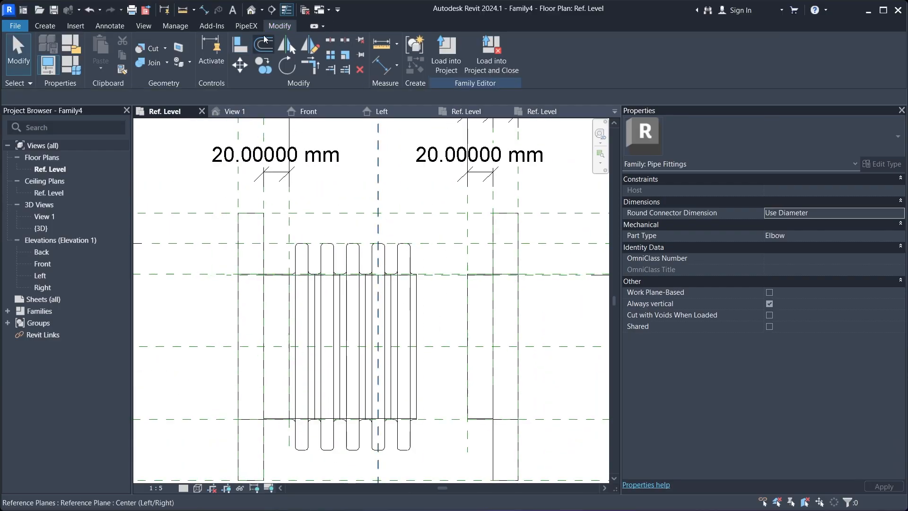
- Add an aligned dimension between the left collar's inner-end reference plane and the first array member's right outer edge
click(43, 26)
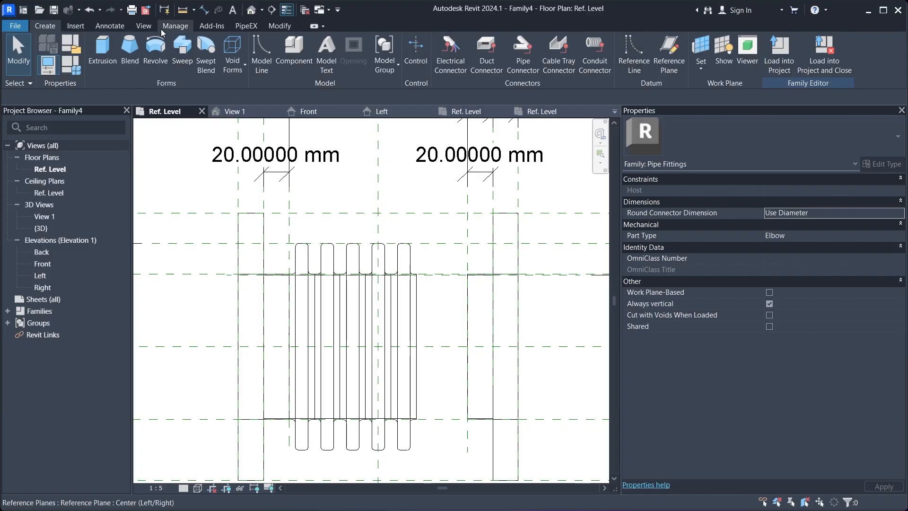
click(128, 27)
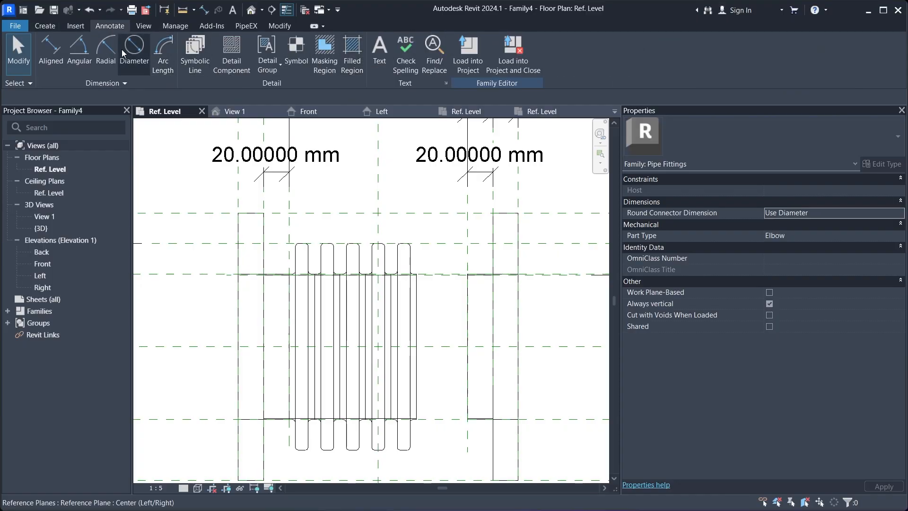
click(53, 51)
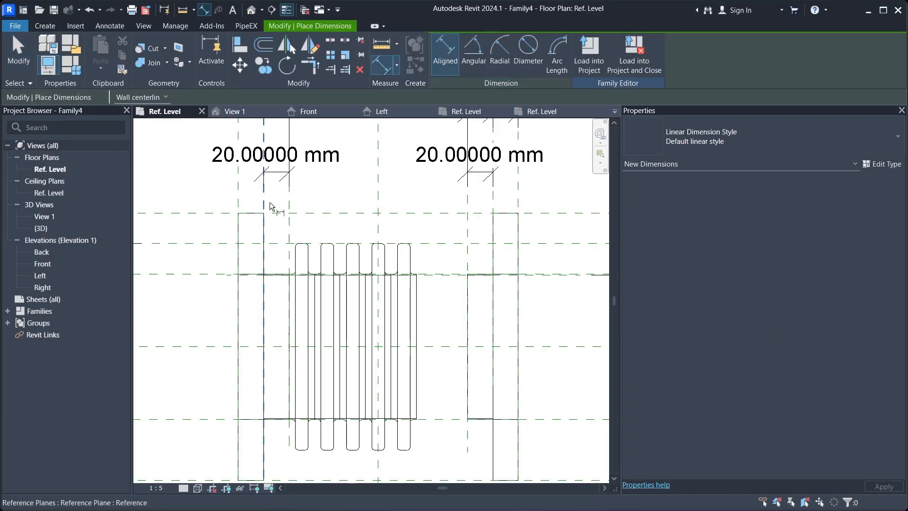
click(313, 282)
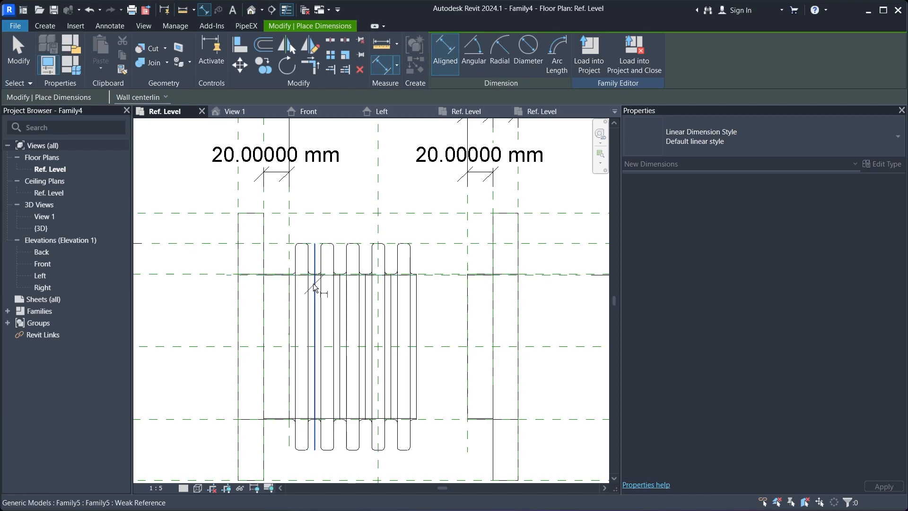
click(290, 221)
click(303, 221)
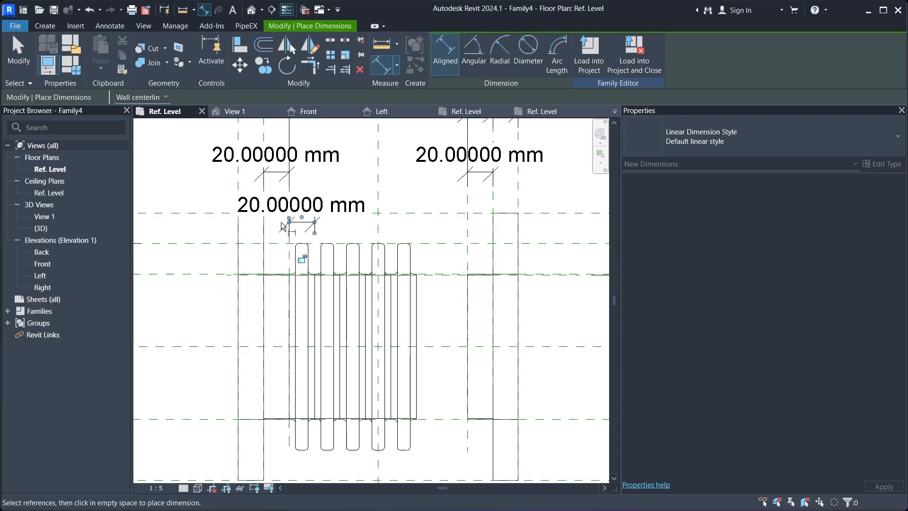
key(Escape)
key(Escape)
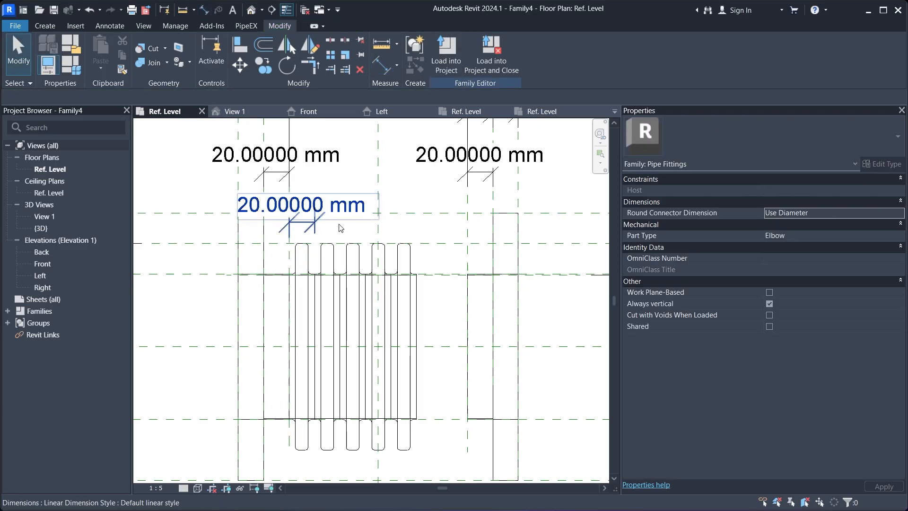
- Label the array count with a new instance family parameter named BQ
middle_drag(405, 244, 392, 232)
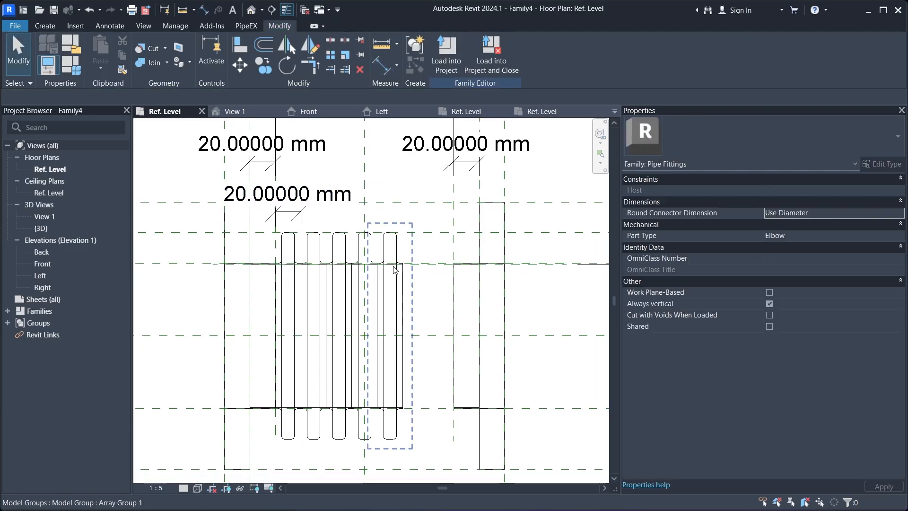
click(337, 245)
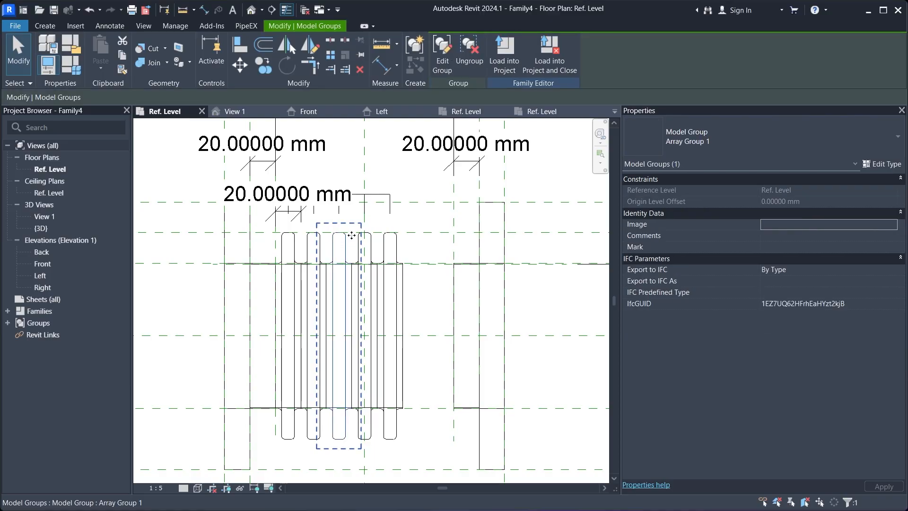
click(371, 196)
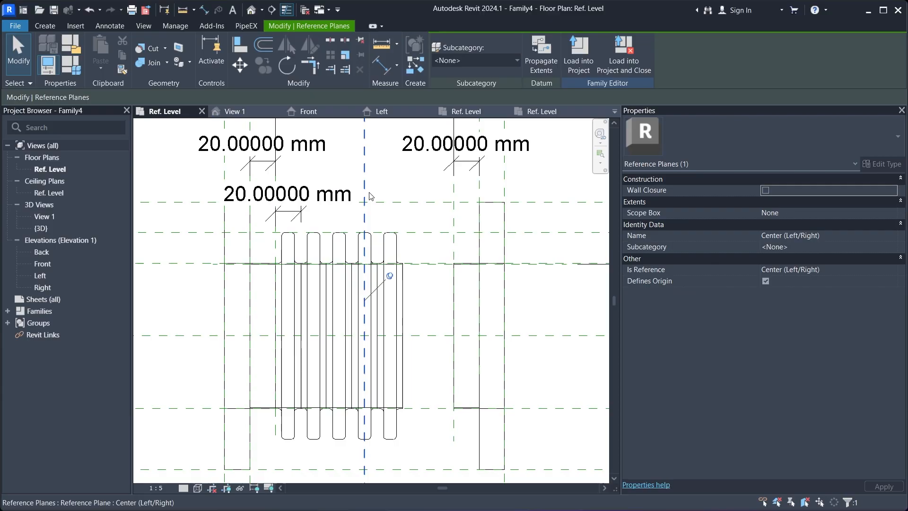
click(337, 248)
click(375, 194)
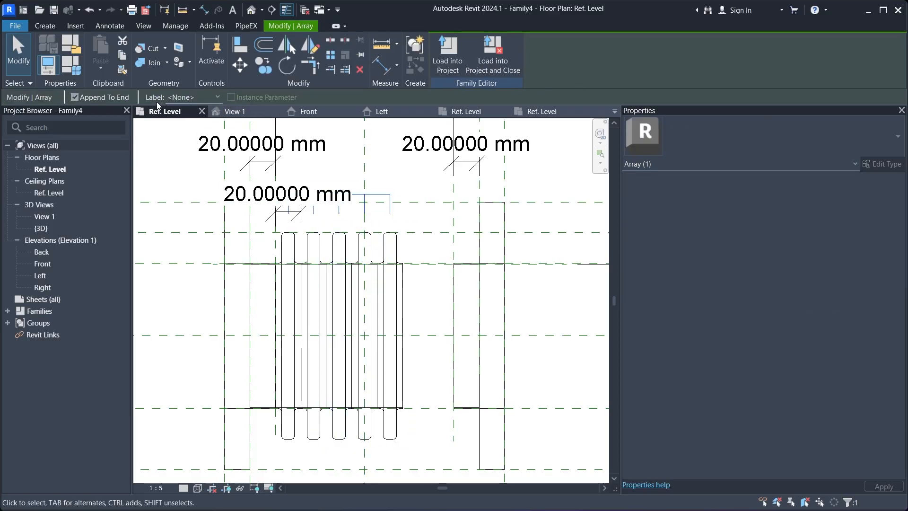
click(198, 118)
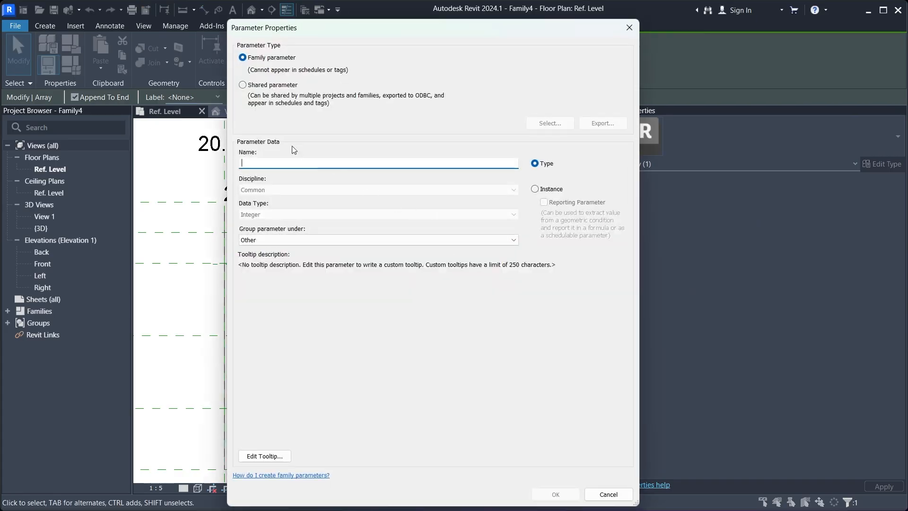
text(BQ)
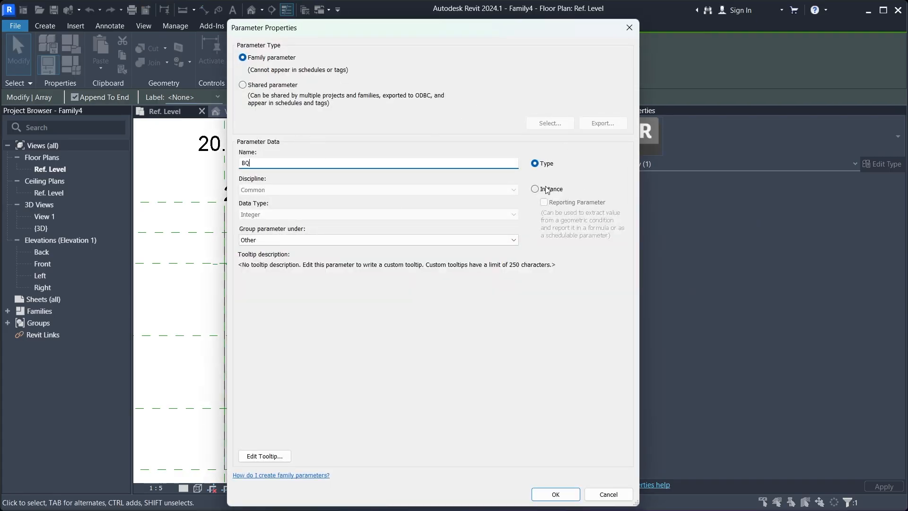
click(546, 190)
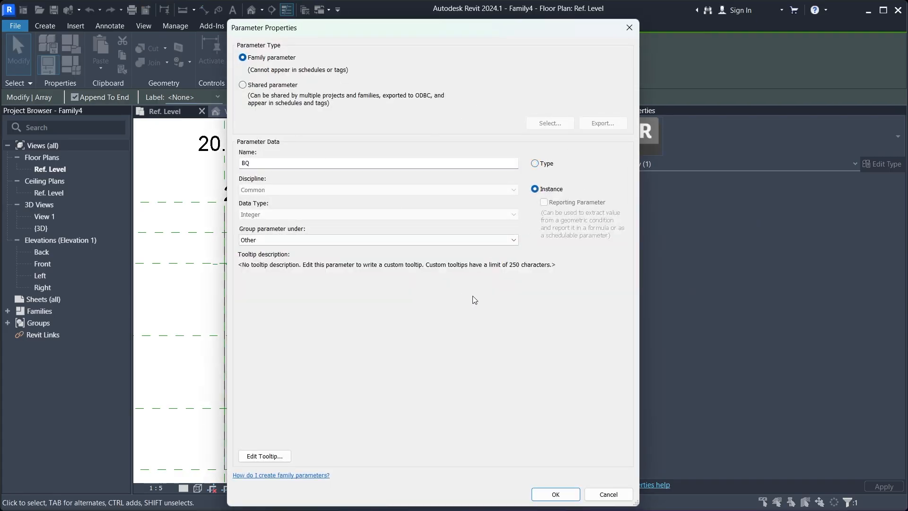
click(563, 497)
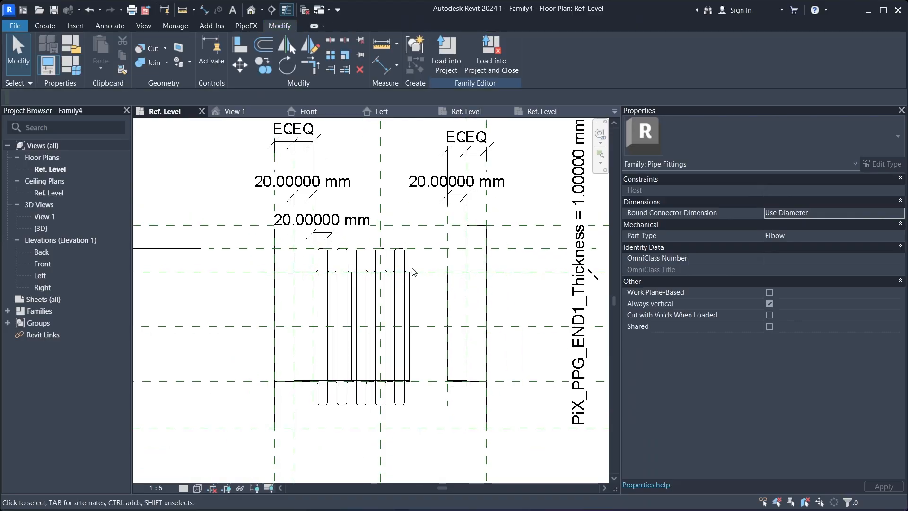
- In the family types, set the BQ array count formula to (PiX_PPG_Length - 20 mm * 4) / l1 and apply it
click(82, 67)
scroll(465, 264, down, 10)
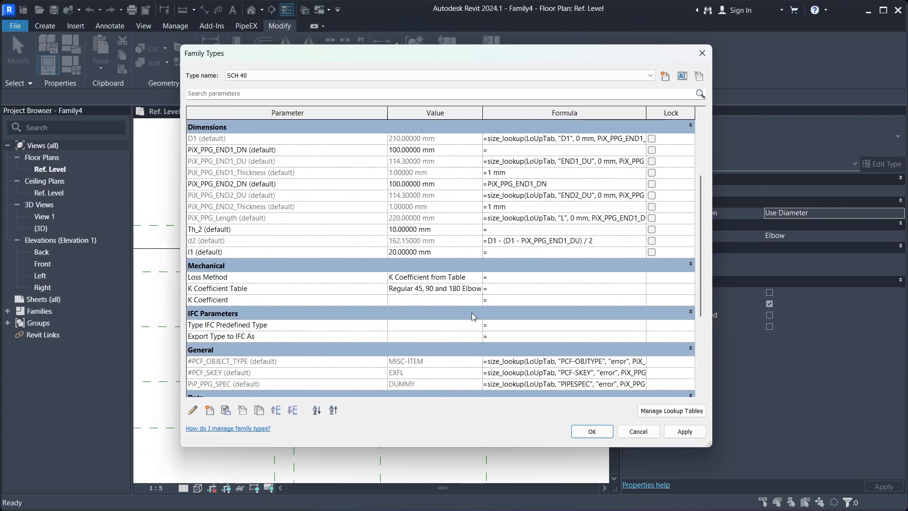
scroll(232, 289, down, 3)
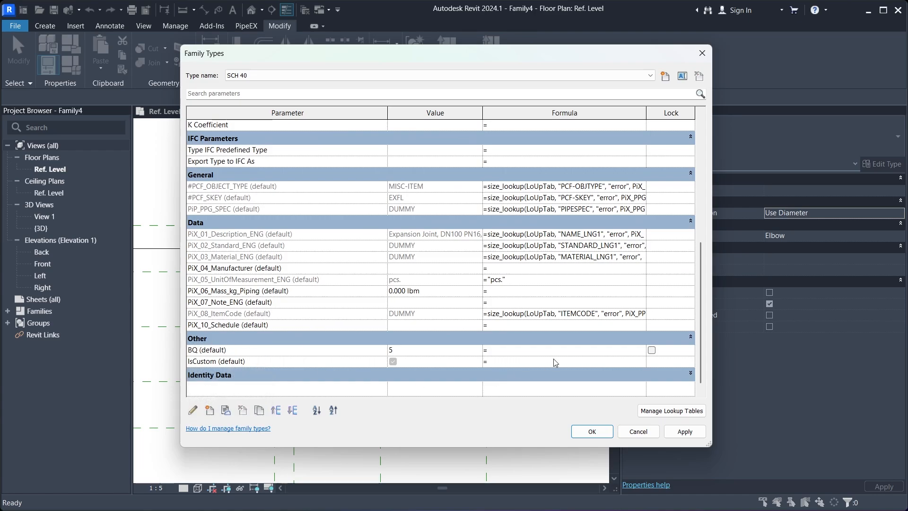
click(534, 350)
scroll(325, 251, up, 5)
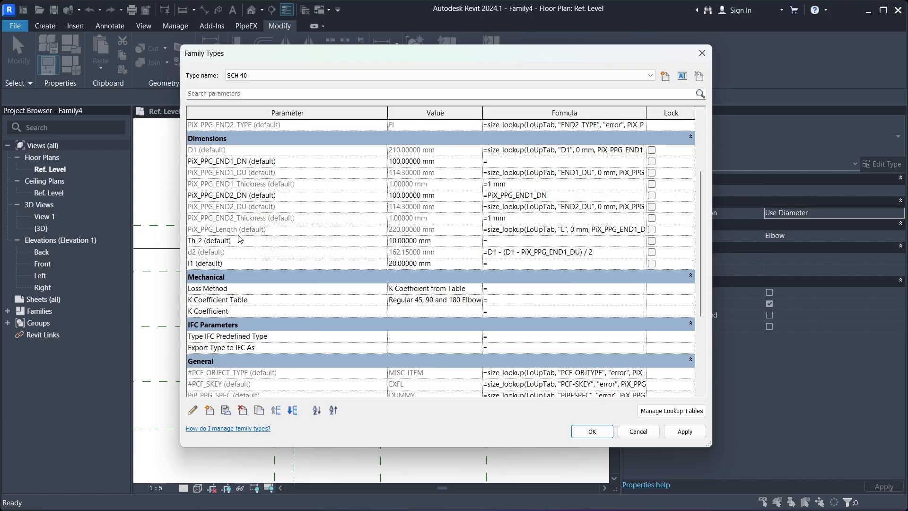
click(240, 231)
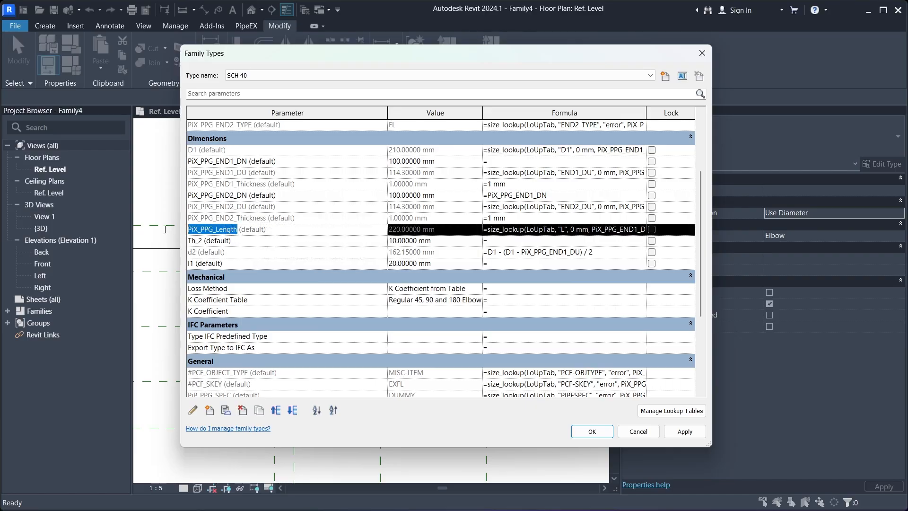
scroll(308, 257, down, 5)
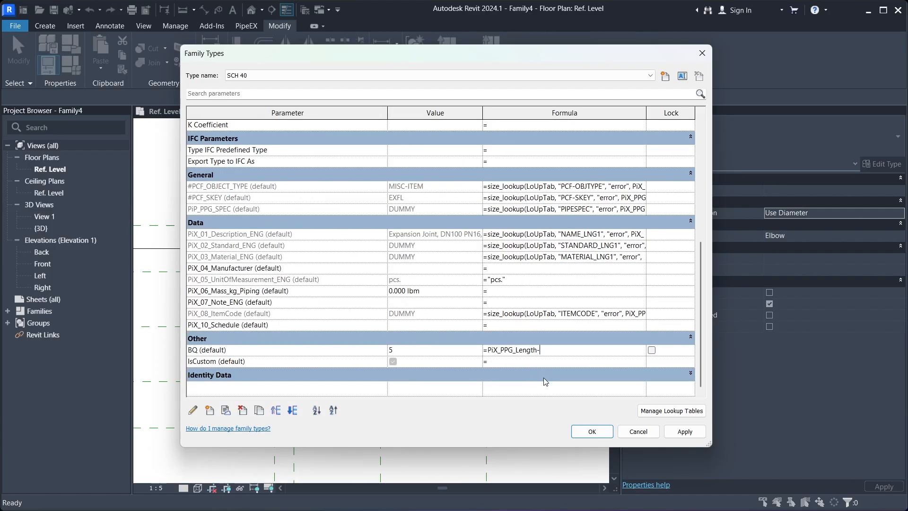
text(20*4))
key(Home)
key(Right)
text())
click(602, 350)
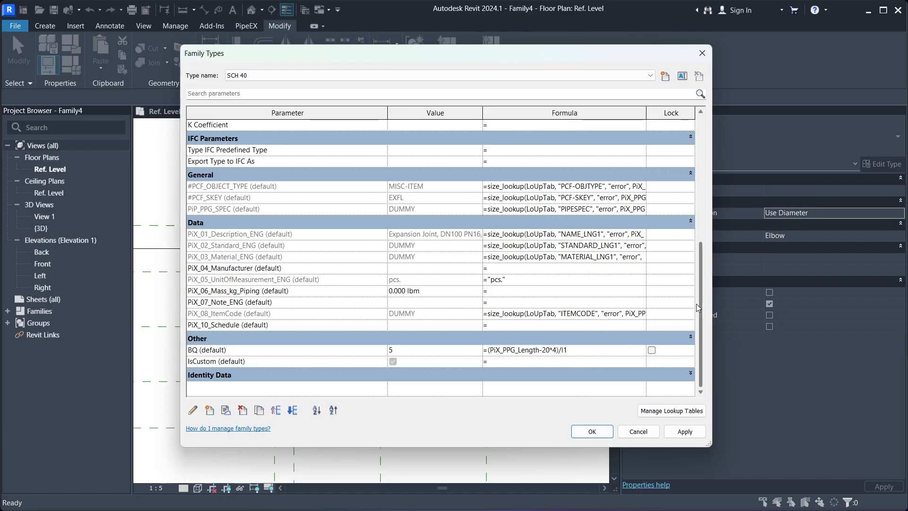
mouse_move(697, 305)
mouse_down()
mouse_move(699, 271)
mouse_move(699, 305)
mouse_up()
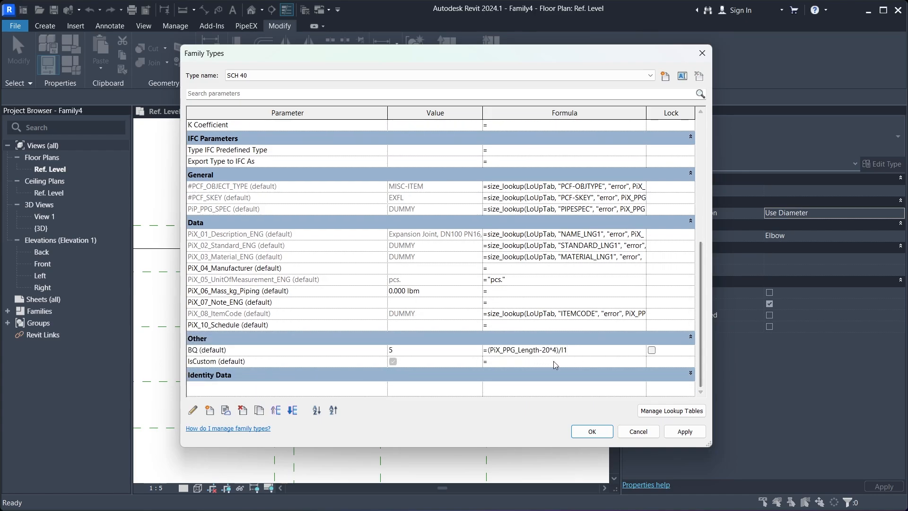
click(677, 431)
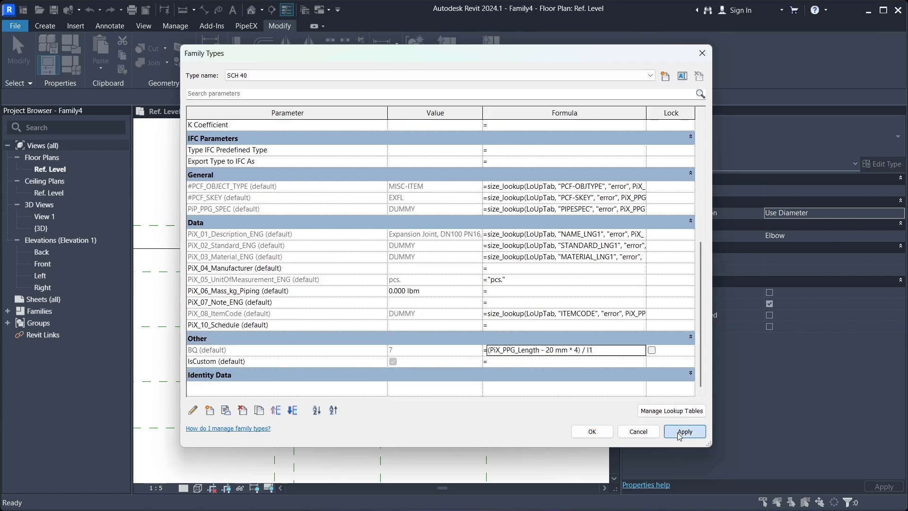
click(607, 432)
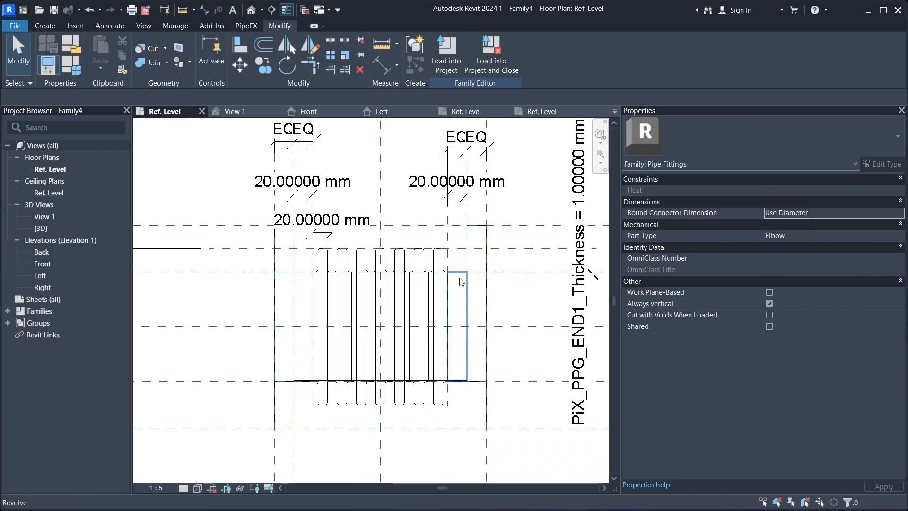
- Inspect the updated bellow array in plan, then display the fitting in the {3D} view with a shaded visual style
scroll(461, 281, up, 4)
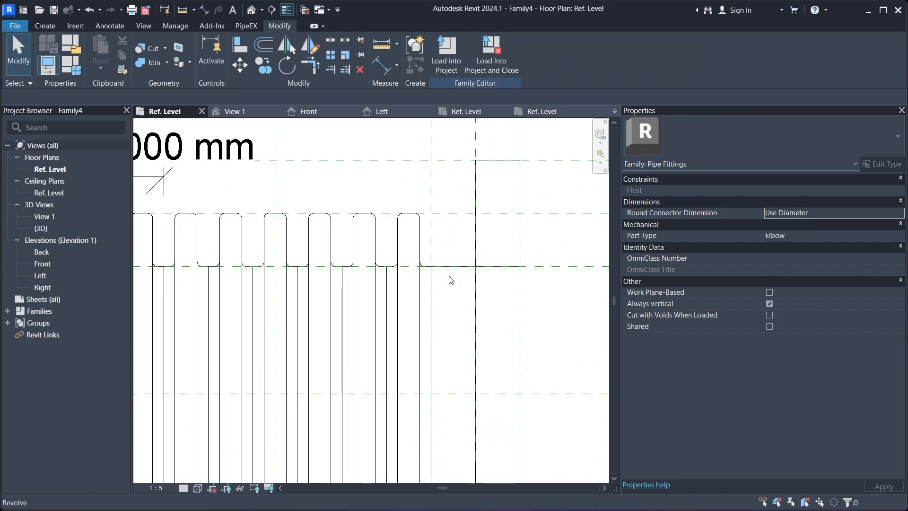
scroll(473, 331, down, 3)
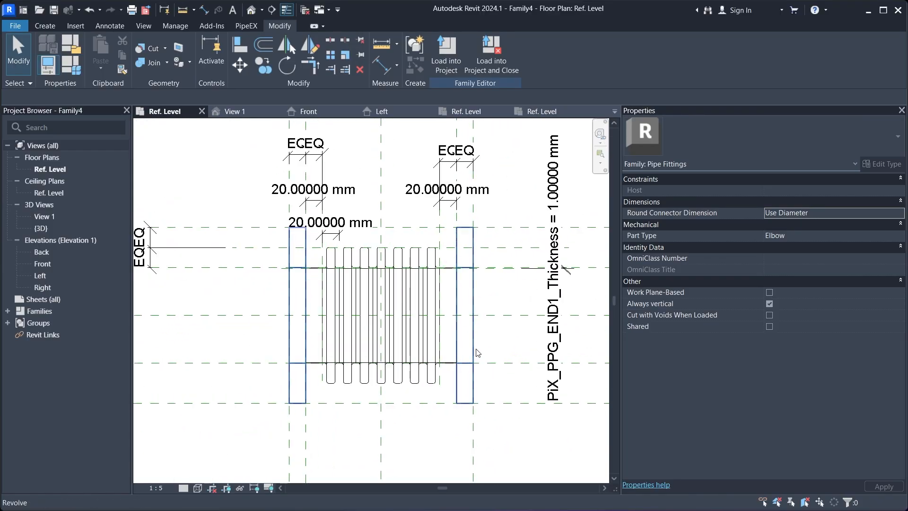
middle_drag(484, 310, 479, 303)
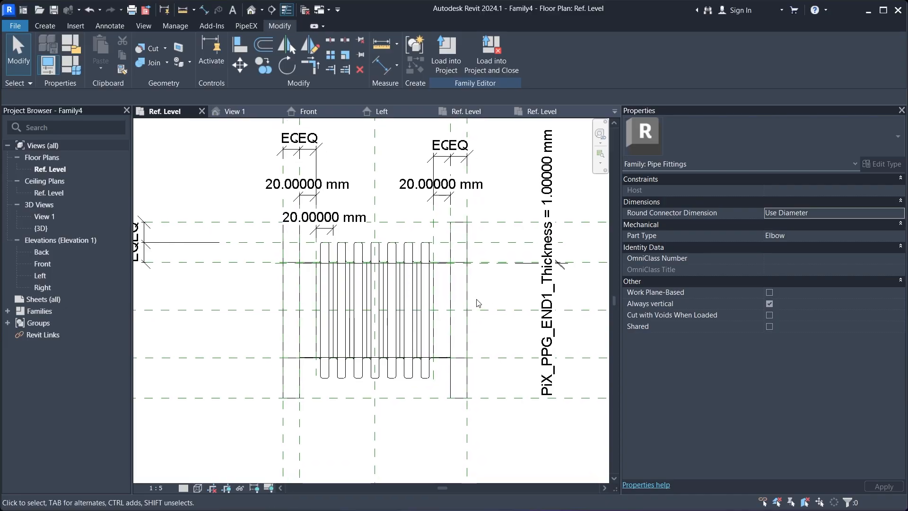
double_click(42, 231)
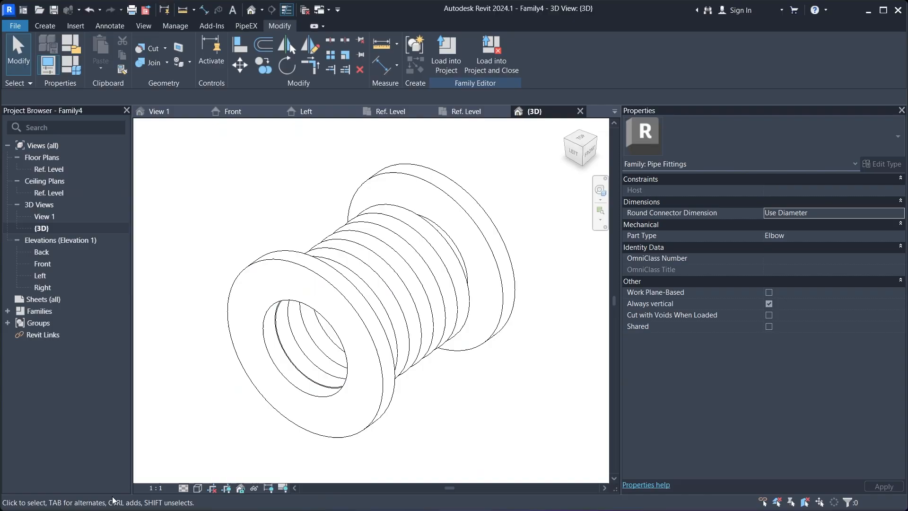
click(198, 487)
click(217, 438)
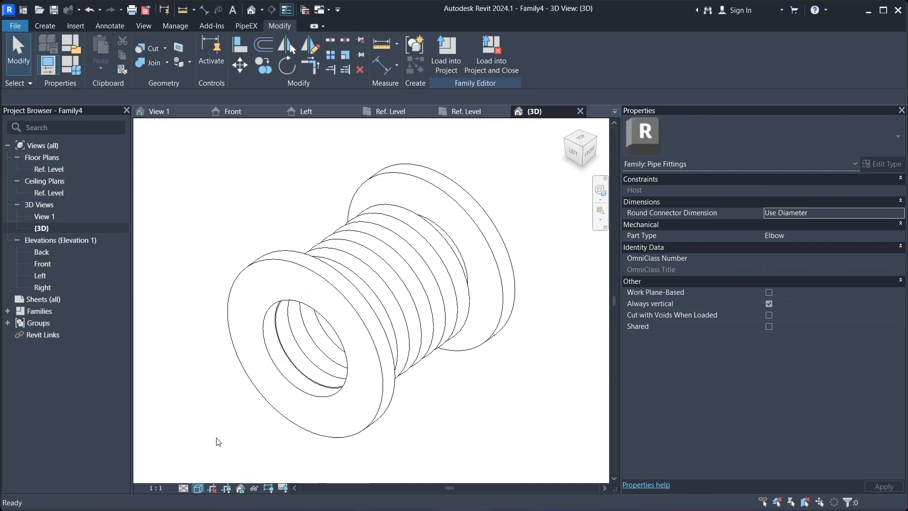
shift+middle_drag(417, 383, 462, 385)
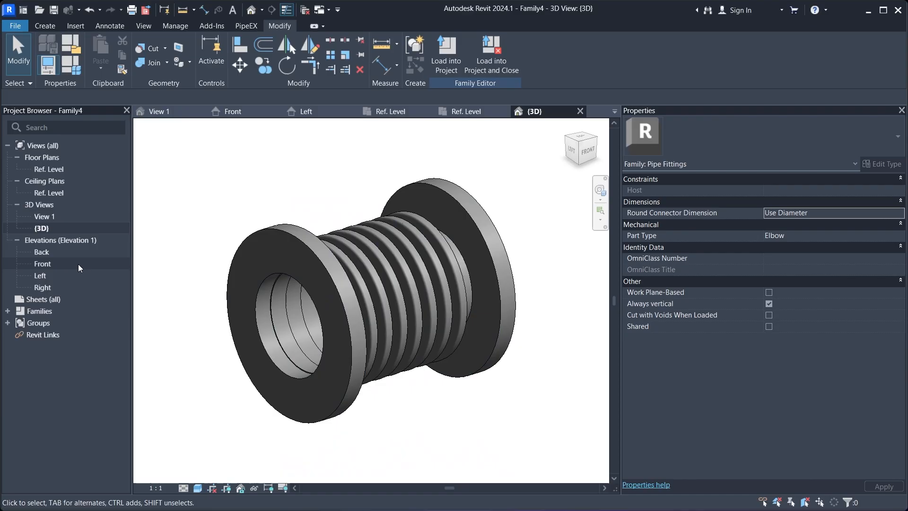
- Open the Left elevation with the fitting's concentric circles centred at a readable size
click(50, 277)
double_click(49, 277)
scroll(361, 387, up, 5)
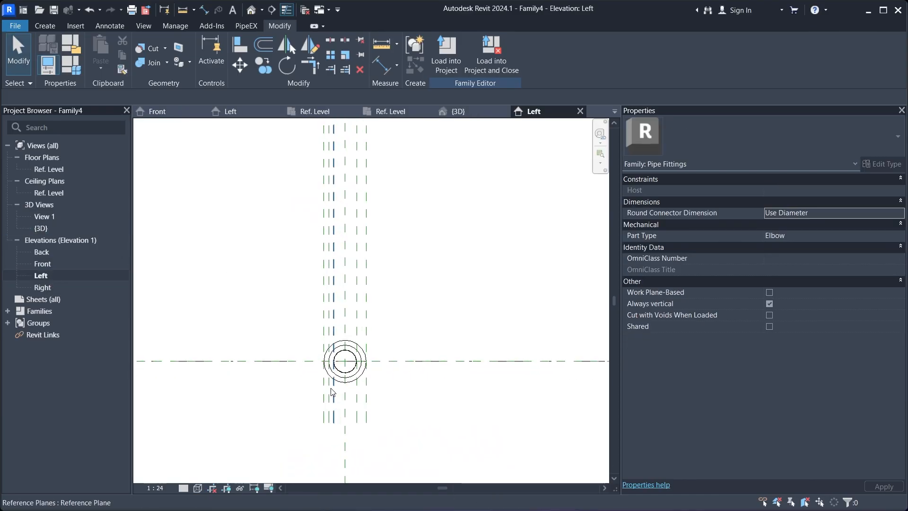
scroll(425, 363, up, 1)
middle_drag(444, 313, 414, 345)
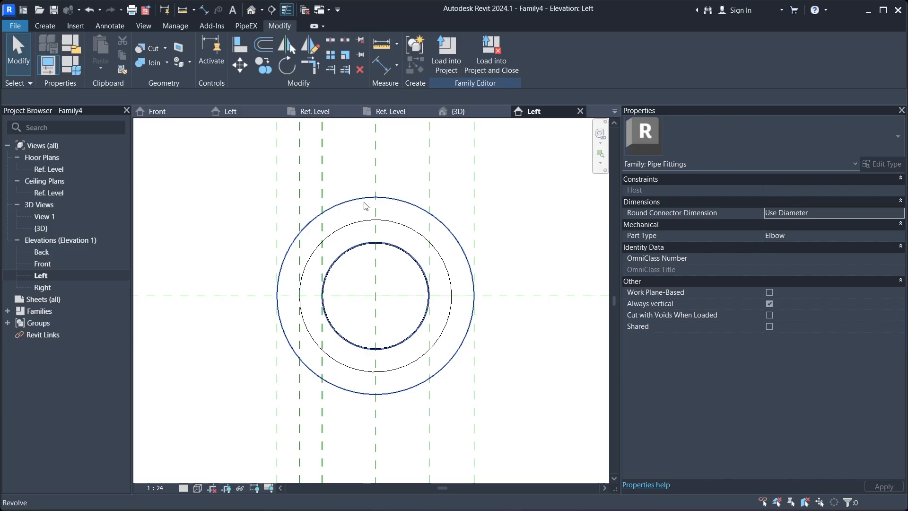
- Draw four reference planes framing the outer circle: about 122 mm above centre, 141 mm left, 133 mm right, and one below
click(55, 26)
click(723, 49)
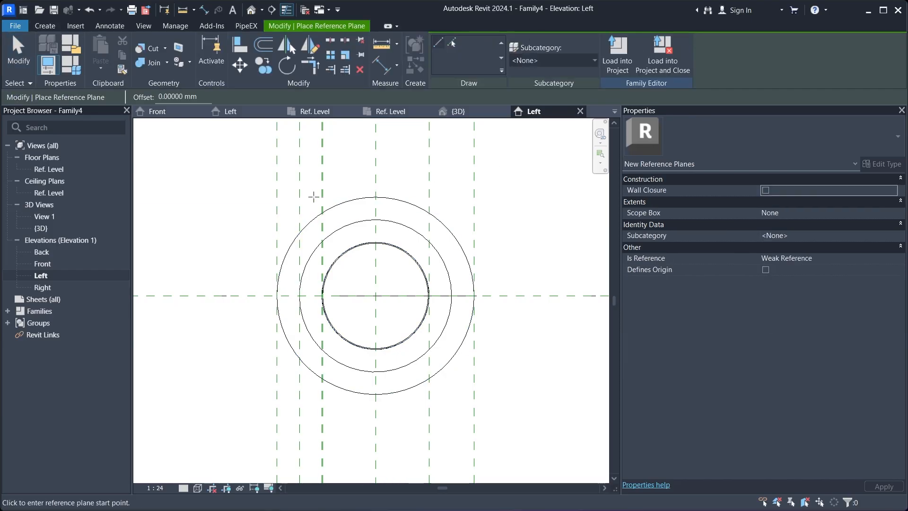
click(244, 181)
click(547, 181)
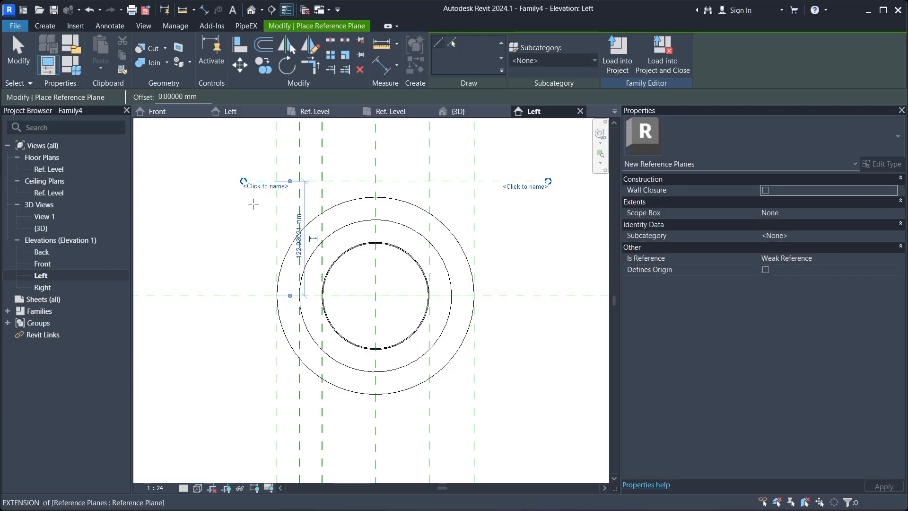
click(243, 167)
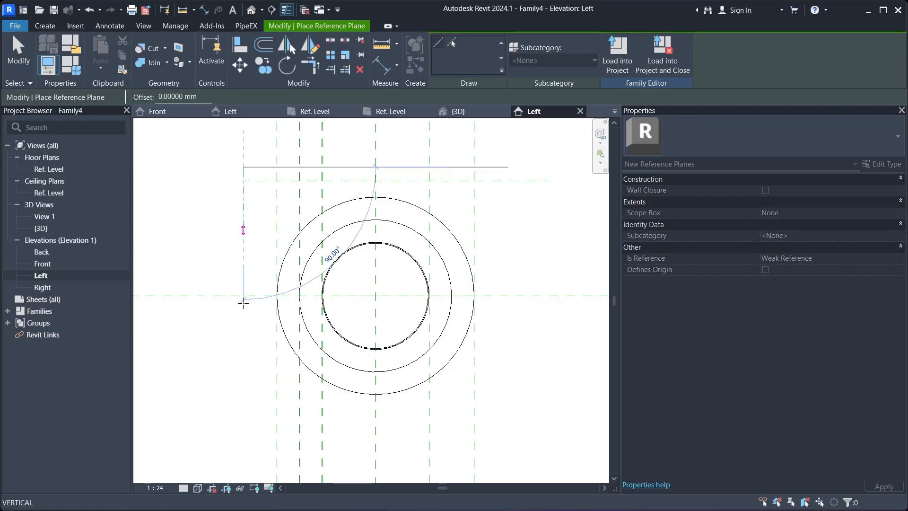
click(243, 440)
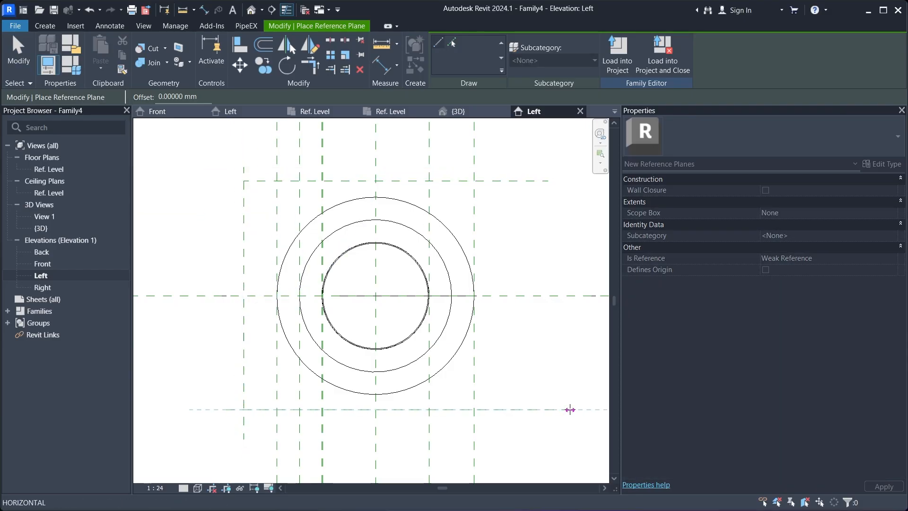
click(569, 409)
click(501, 160)
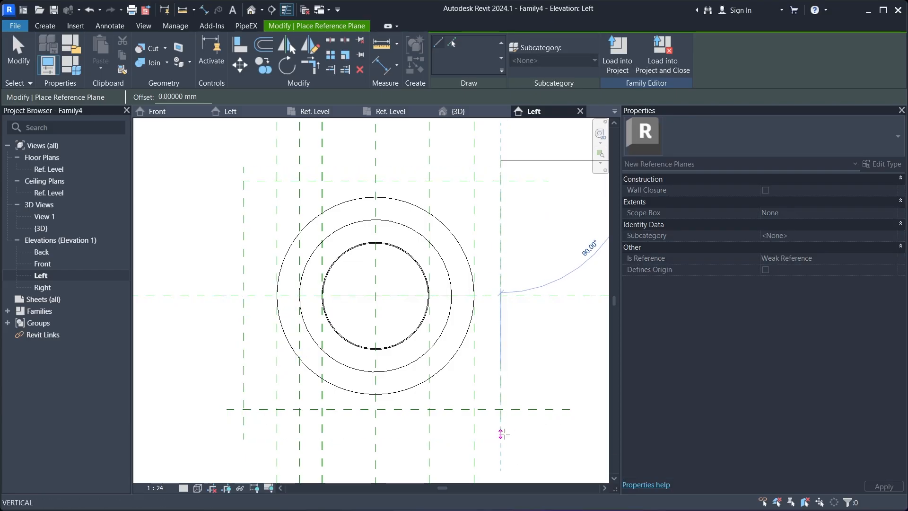
click(502, 432)
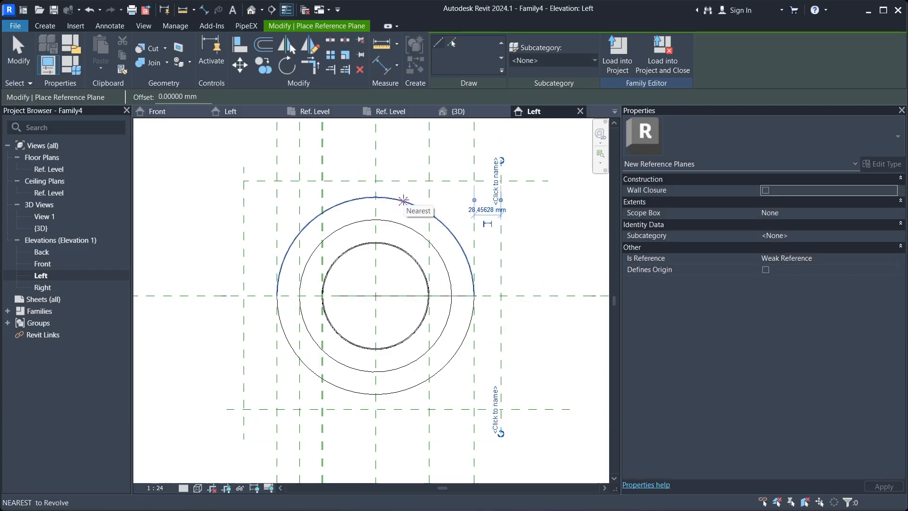
- Place an aligned dimension string across the new left plane, the centre plane and the new right plane
click(390, 68)
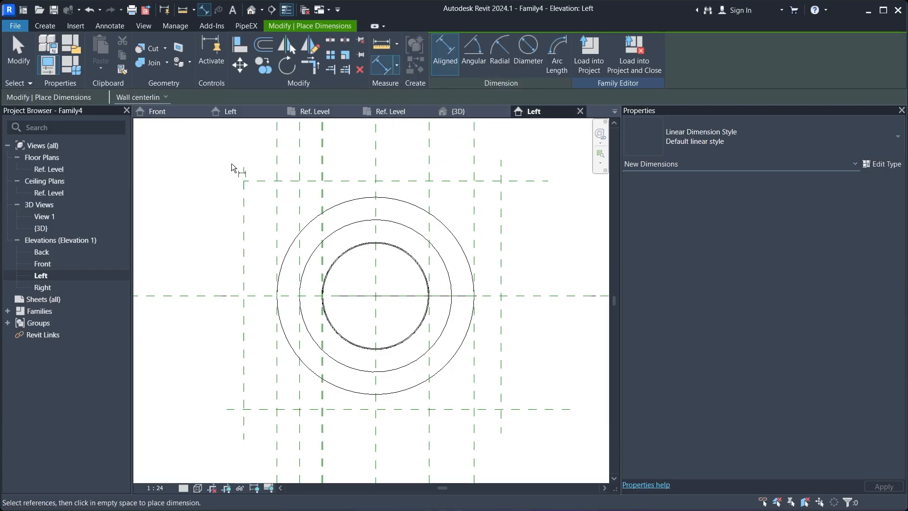
click(243, 174)
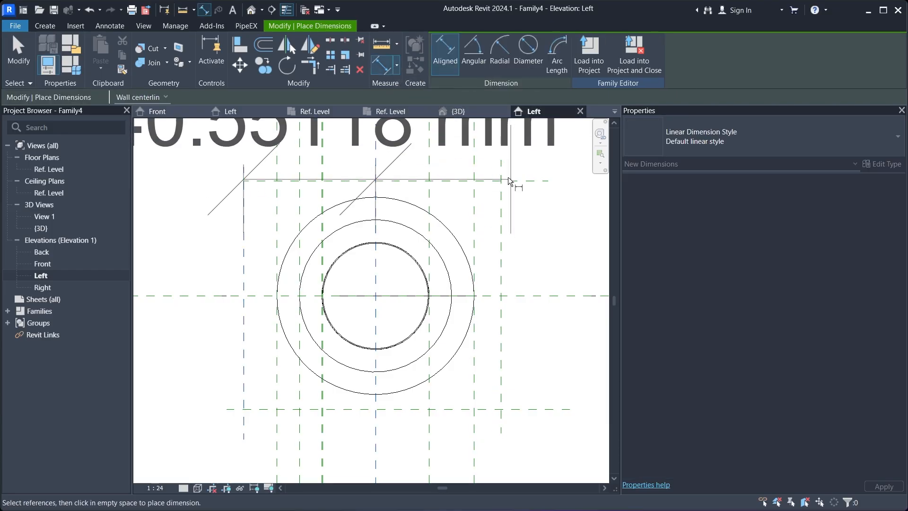
scroll(467, 223, down, 4)
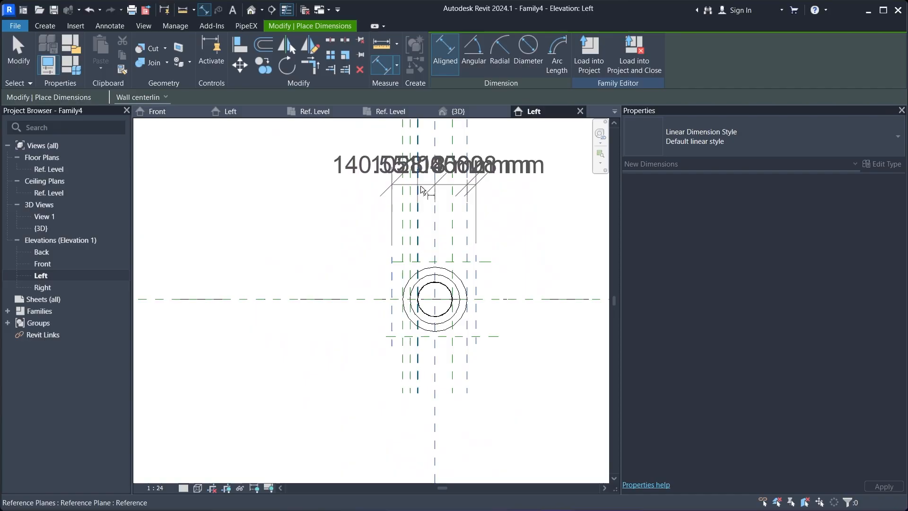
scroll(509, 228, up, 2)
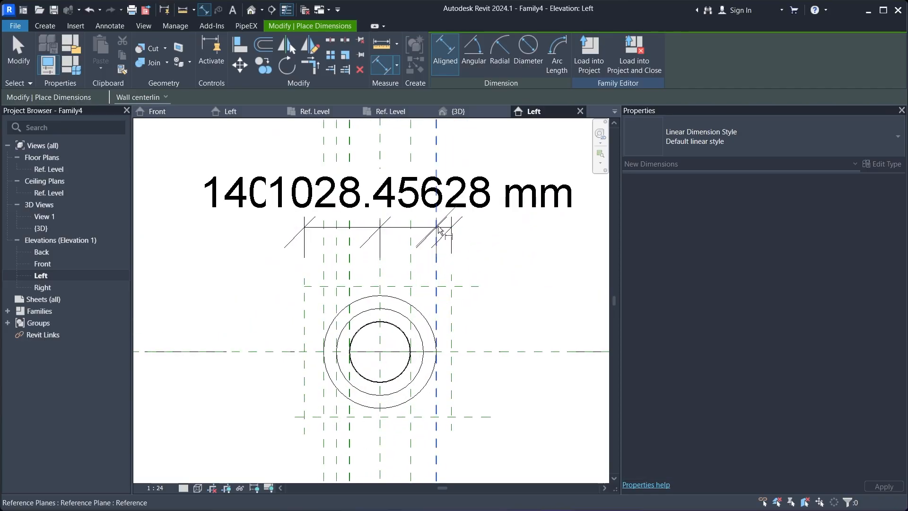
click(437, 228)
key(Escape)
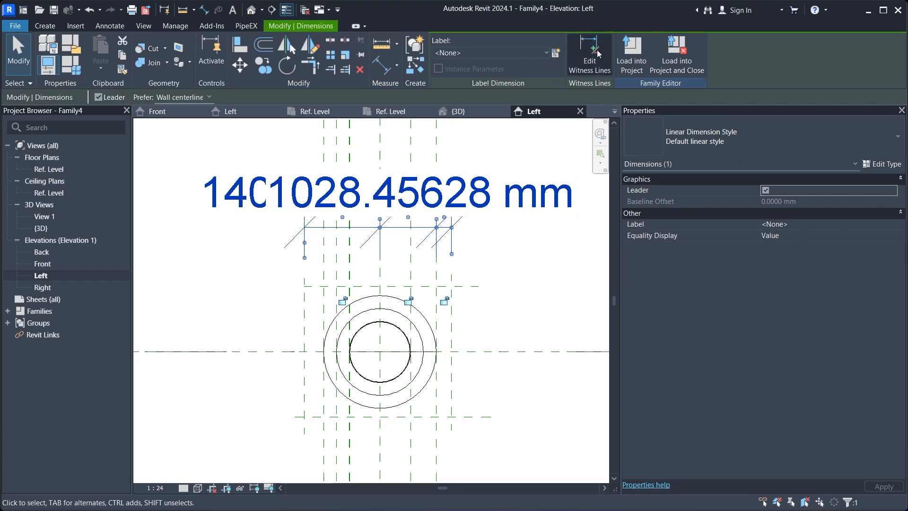
key(Escape)
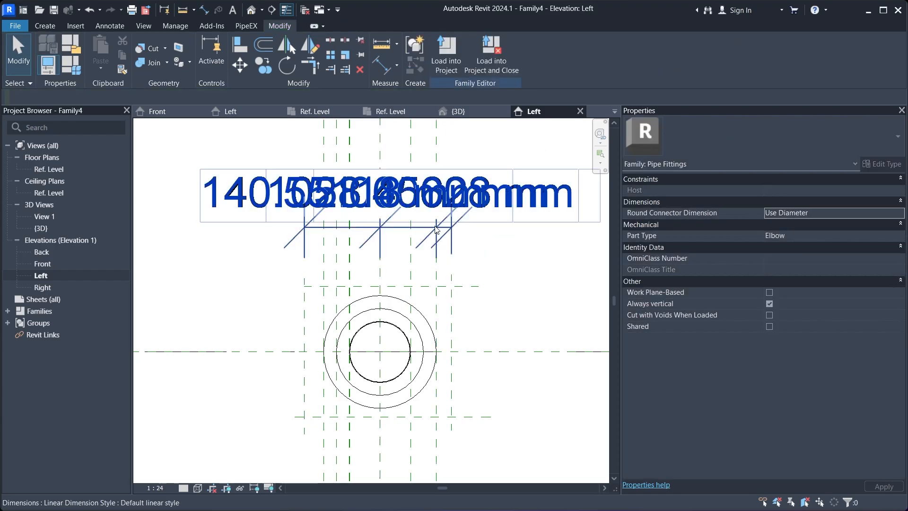
- Remove the extra witness line at the outer circle's edge plane from the dimension string and constrain its segments as equal
click(427, 215)
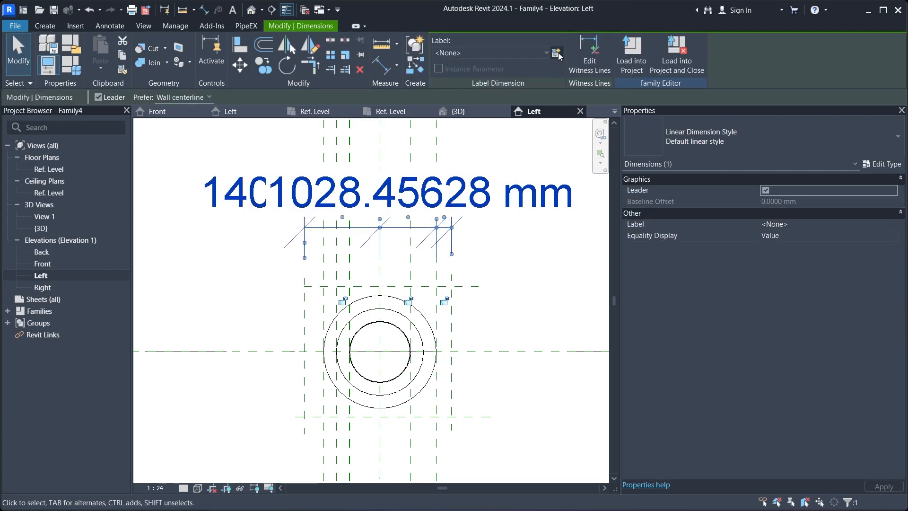
click(585, 59)
click(436, 234)
click(485, 228)
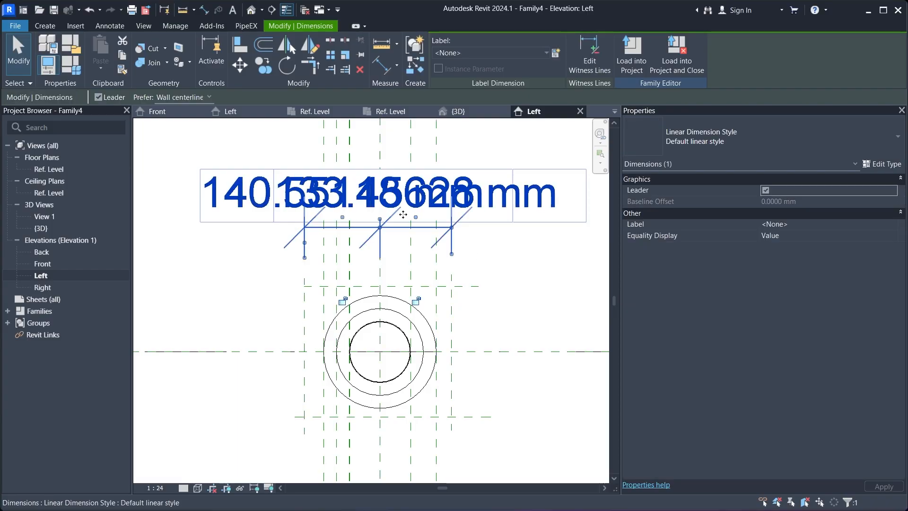
scroll(406, 246, down, 2)
click(400, 158)
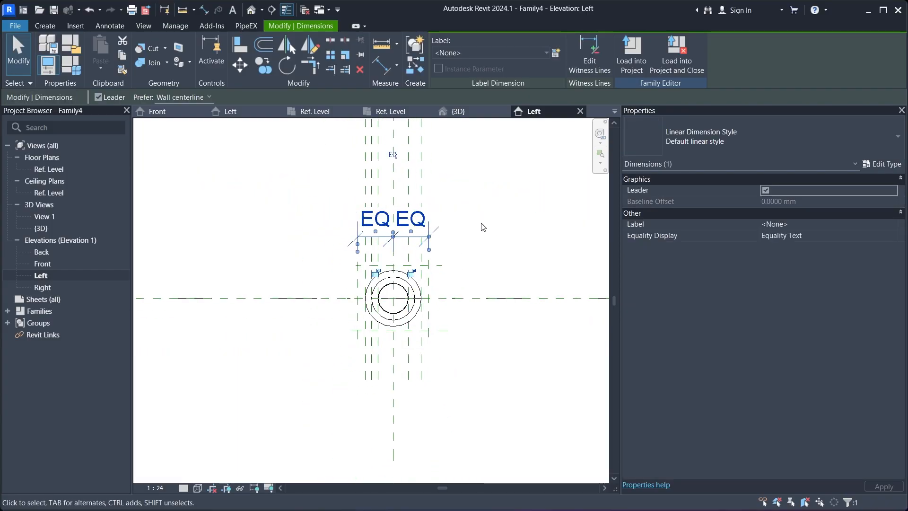
key(Escape)
scroll(445, 290, up, 2)
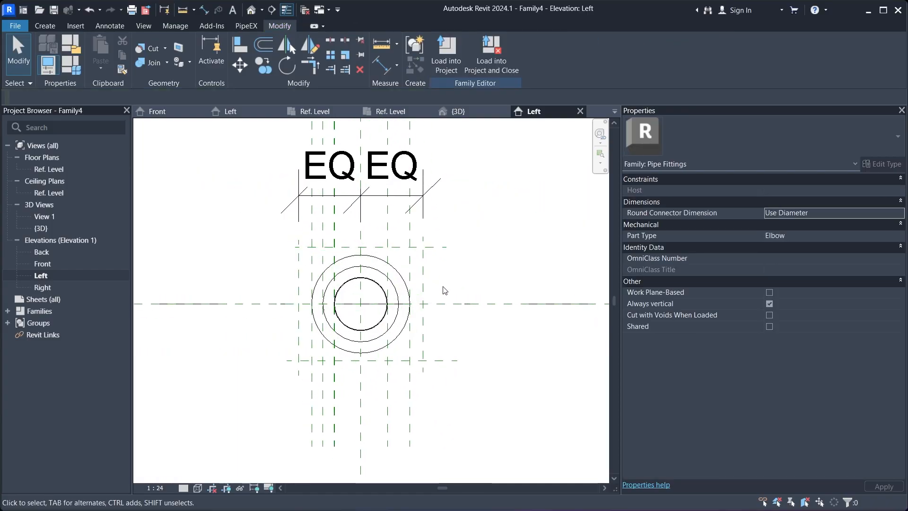
- Dimension the distance from the vertical centre plane to the new right reference plane, above the equality dimension
click(384, 67)
middle_drag(367, 127, 359, 174)
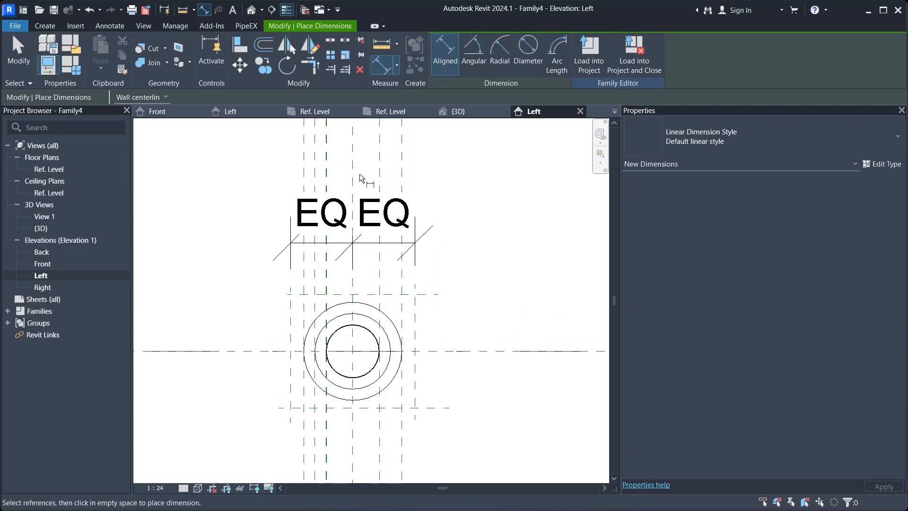
click(354, 171)
click(415, 313)
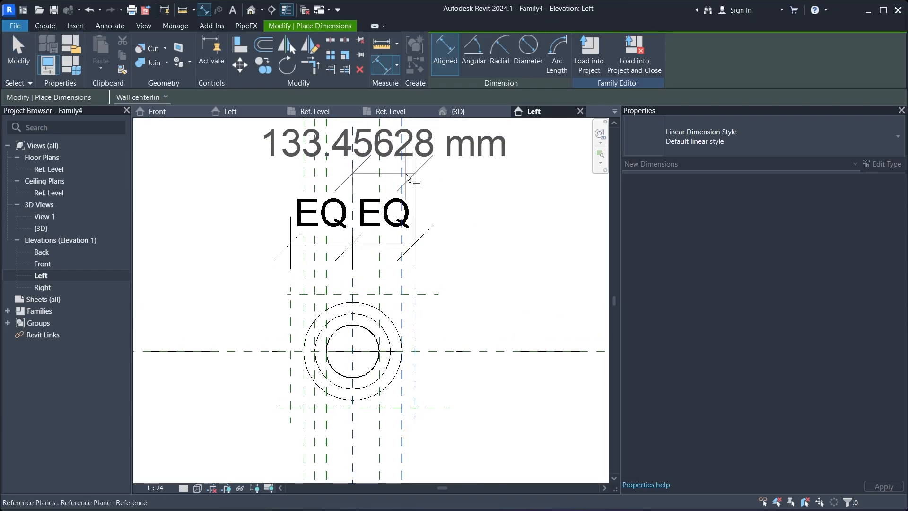
click(427, 175)
key(Escape)
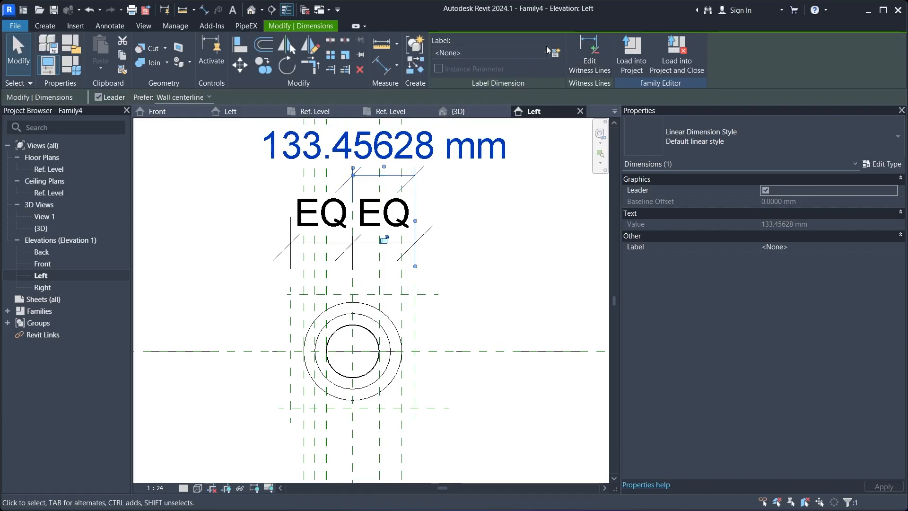
- Label the centre-to-right-plane dimension with a new instance family parameter named L2
click(557, 54)
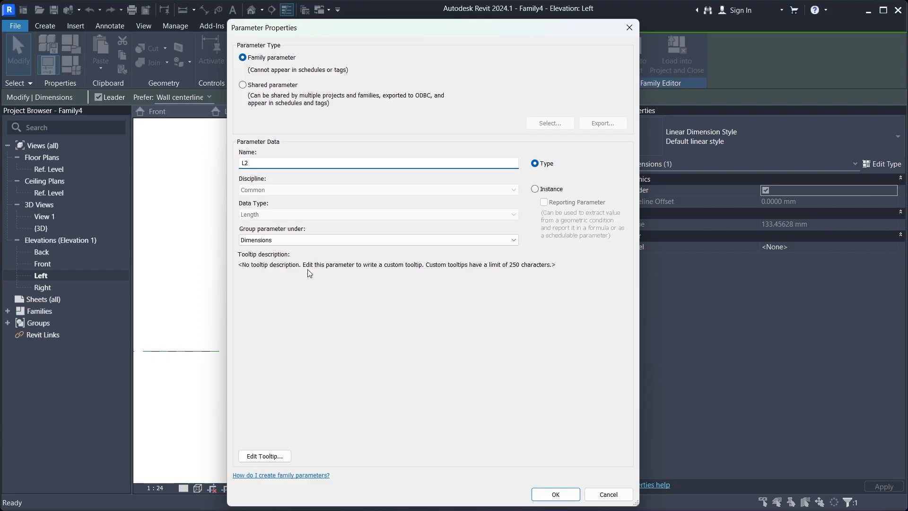
click(546, 191)
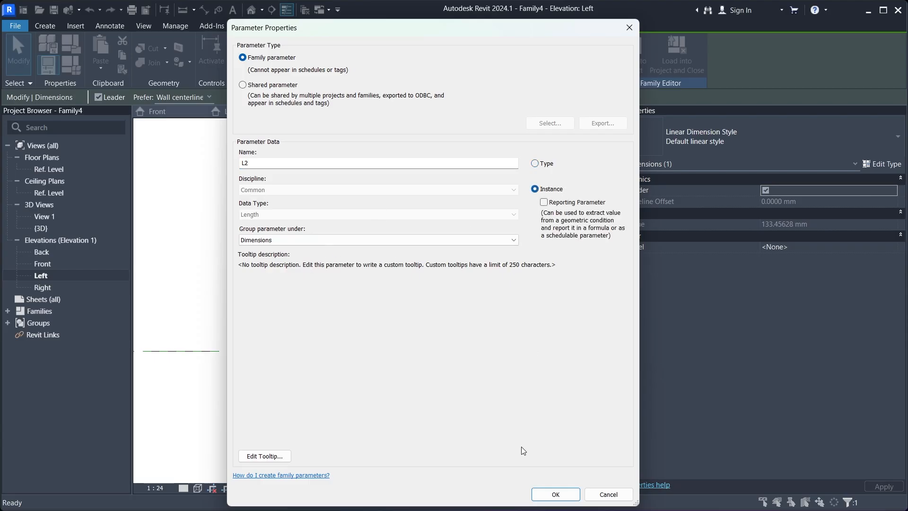
click(554, 494)
click(451, 298)
- Dimension across the upper plane, Ref. Level and lower plane, and constrain the segments as equal
middle_drag(451, 298, 481, 229)
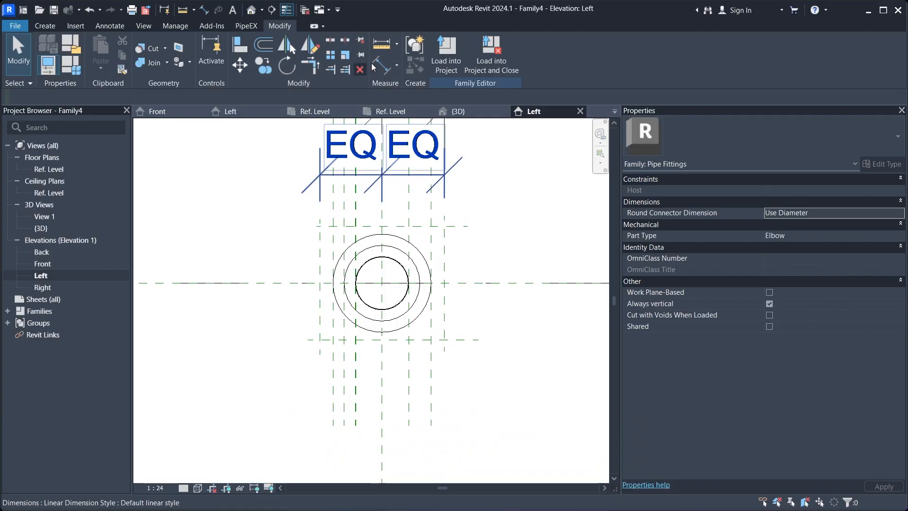
click(373, 67)
click(328, 226)
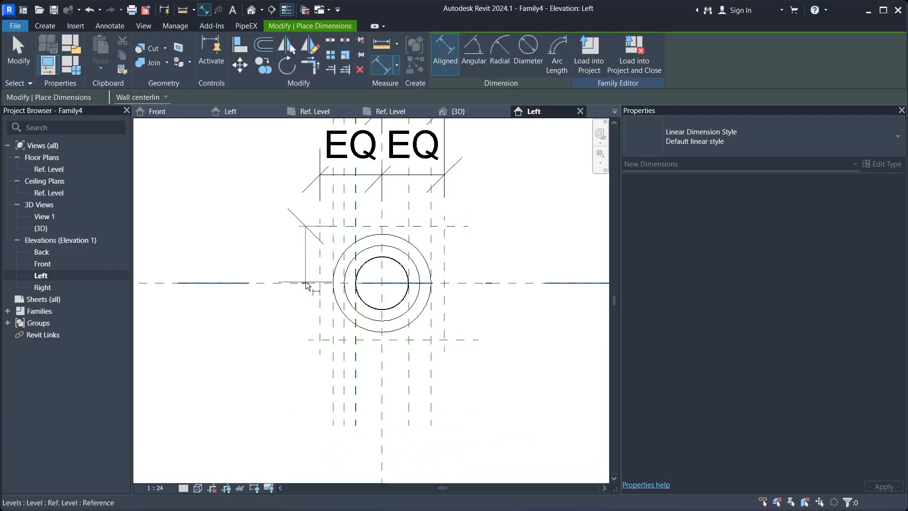
click(305, 283)
click(311, 337)
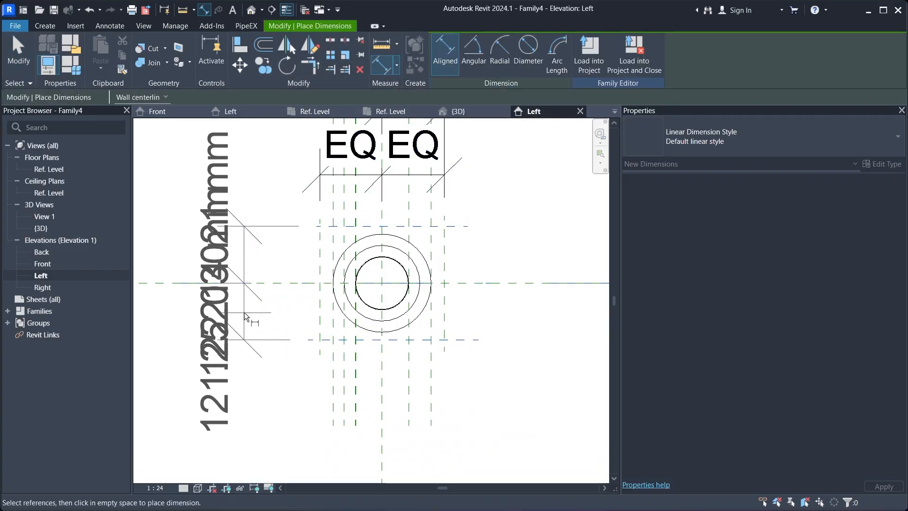
click(244, 312)
click(387, 282)
scroll(360, 260, down, 2)
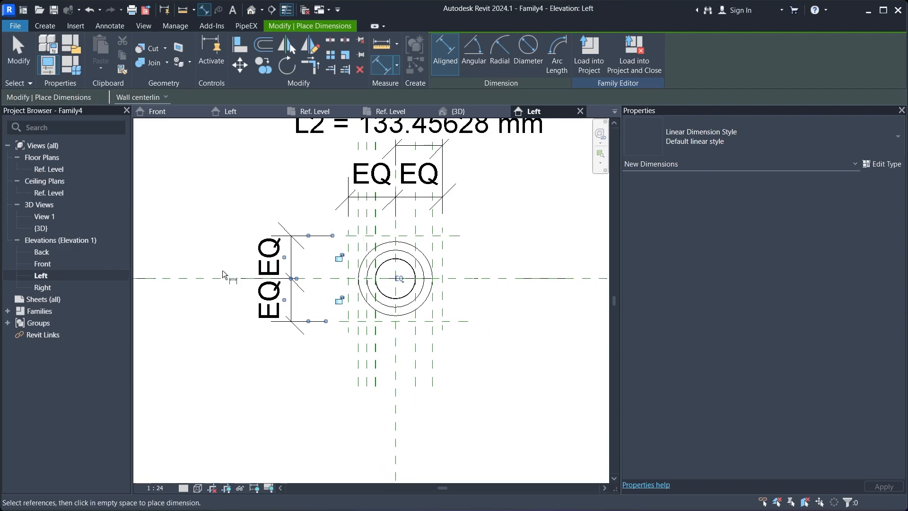
scroll(353, 253, up, 3)
click(352, 235)
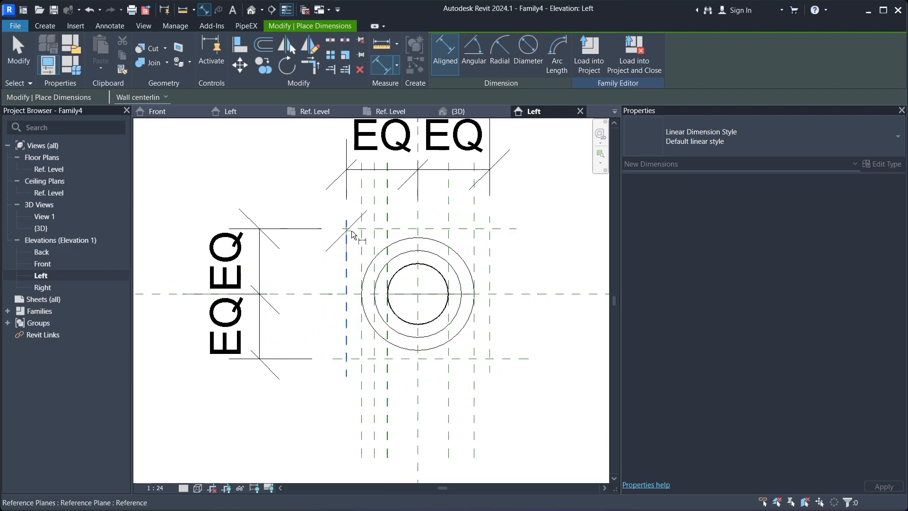
key(Escape)
key(Escape)
- Dimension the distance from the upper reference plane to the Ref. Level, outside the vertical equality dimension
key(d)
key(i)
click(358, 229)
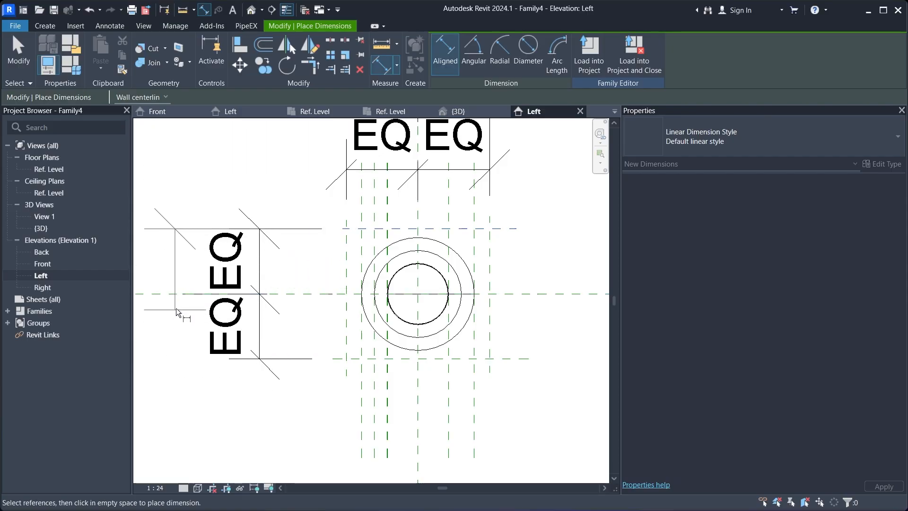
click(173, 298)
click(162, 318)
scroll(174, 286, down, 3)
middle_drag(175, 283, 222, 277)
scroll(224, 276, up, 2)
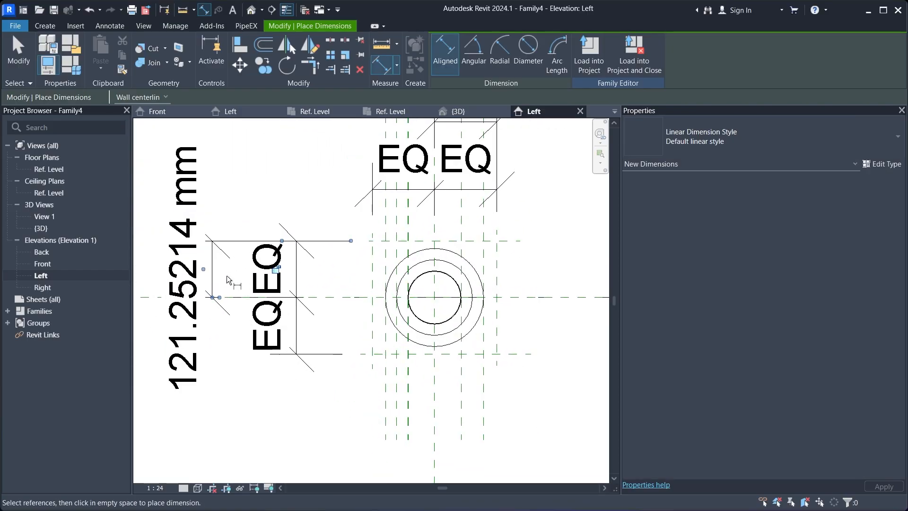
key(Escape)
key(Escape)
- Label the vertical dimension between the upper plane and Ref. Level with the existing L2 parameter
click(217, 271)
click(498, 52)
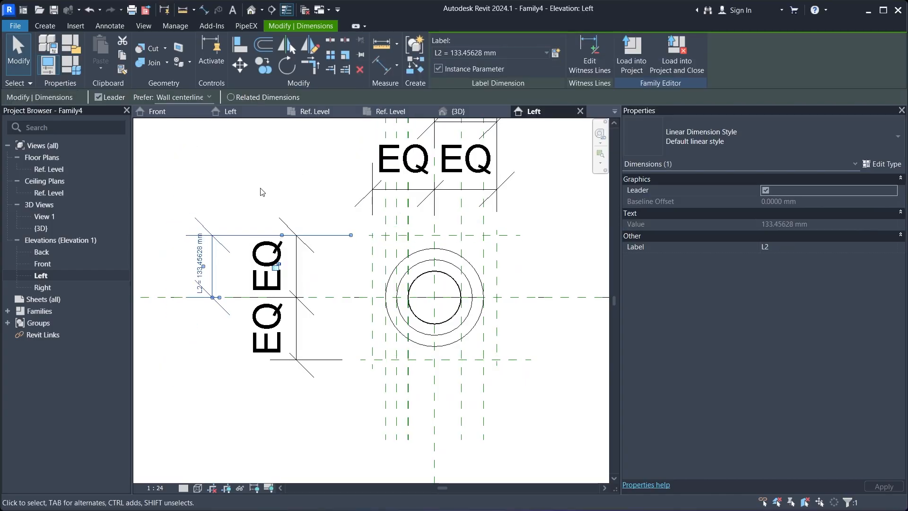
click(261, 193)
- Start a solid extrusion and sketch a small circle centred where the upper reference plane meets the vertical centre plane
scroll(272, 214, down, 3)
scroll(425, 299, up, 2)
scroll(425, 300, up, 4)
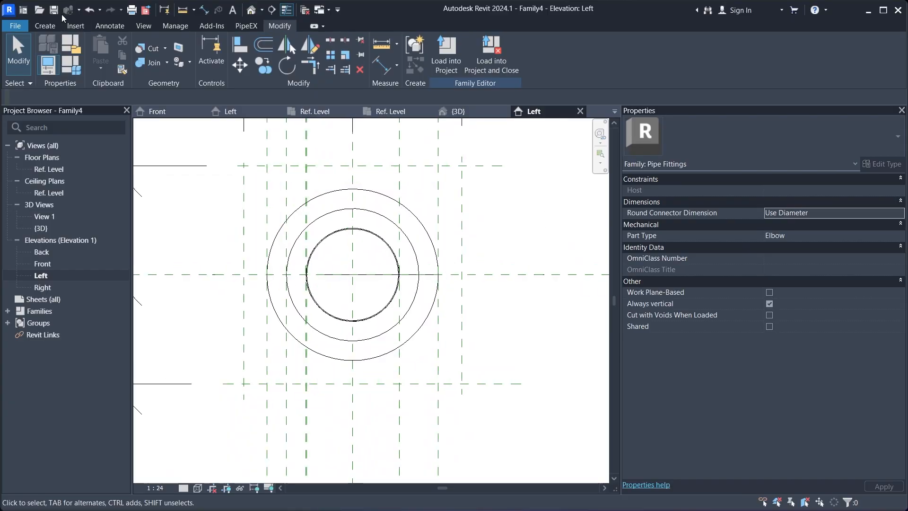
click(45, 26)
click(108, 54)
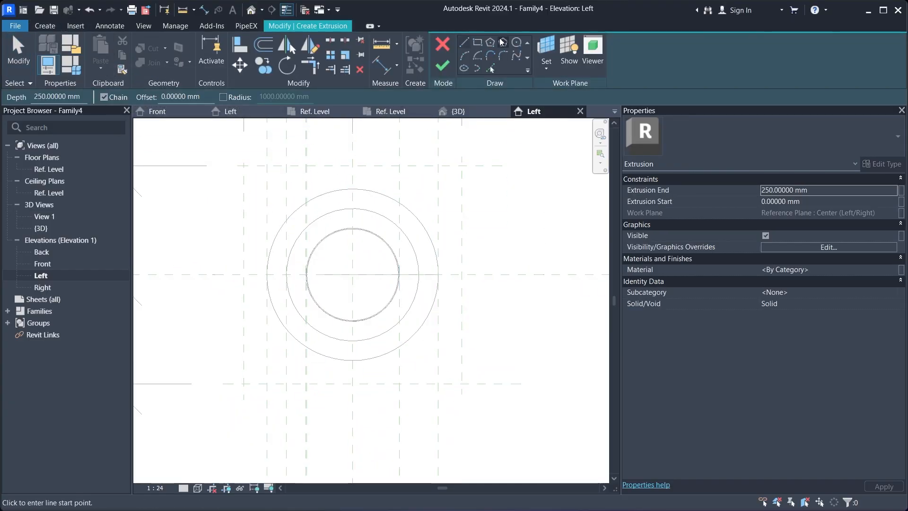
click(516, 42)
scroll(371, 154, up, 2)
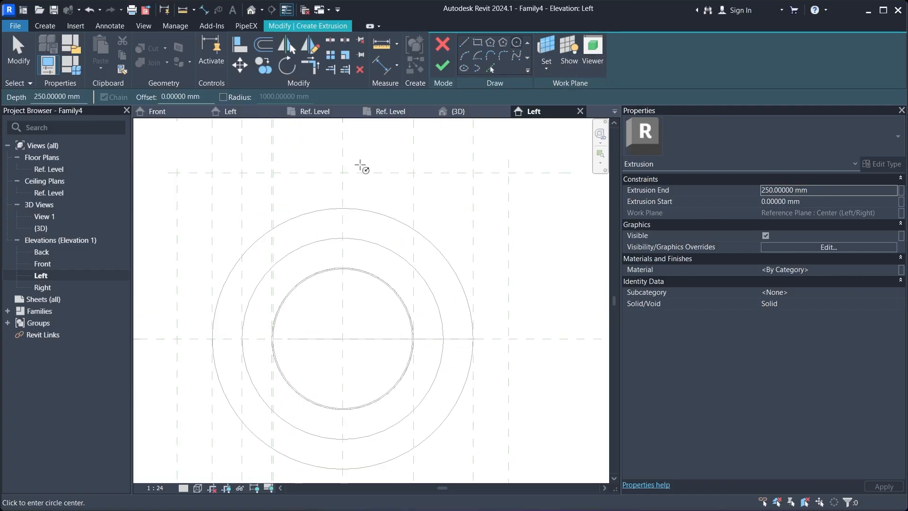
click(343, 172)
scroll(349, 175, up, 1)
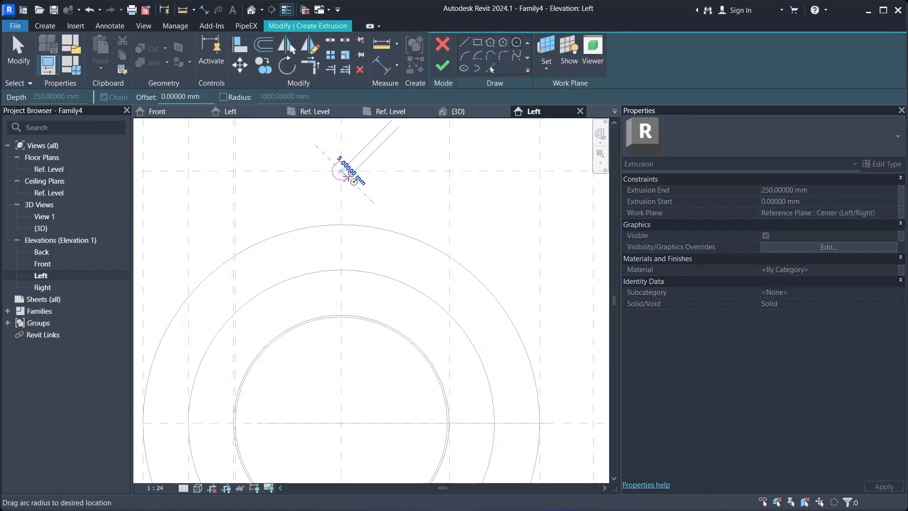
scroll(360, 179, down, 2)
click(359, 178)
- Sketch circles of 5 mm radius where the left reference plane meets Ref. Level and where the lower plane meets the vertical centre plane
scroll(265, 236, up, 2)
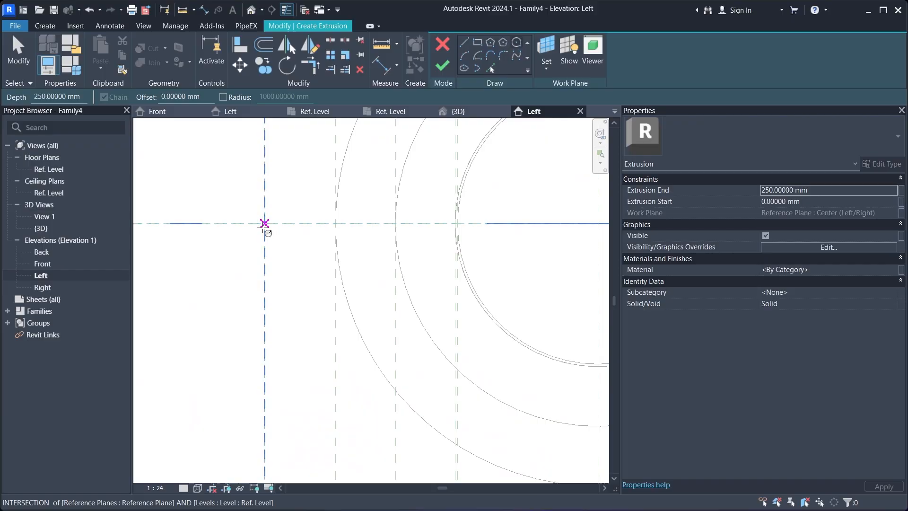
click(263, 223)
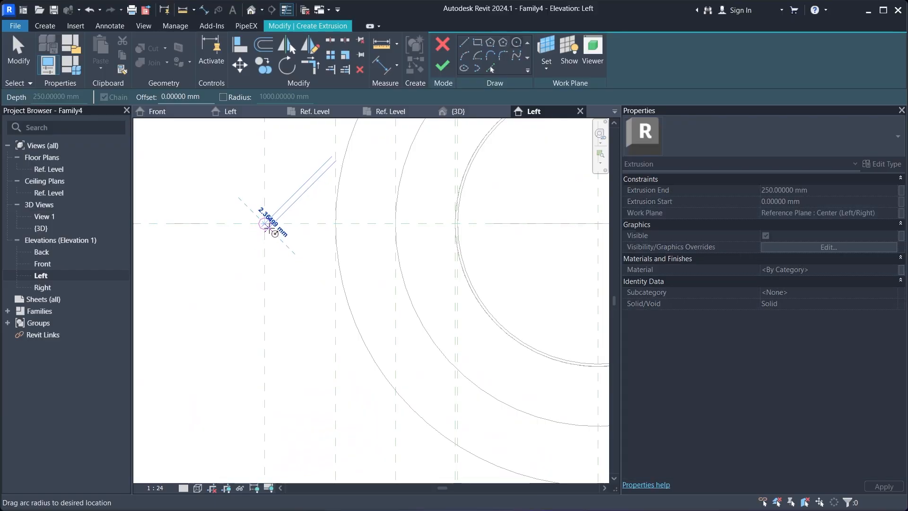
click(274, 232)
scroll(266, 210, down, 5)
scroll(367, 288, up, 4)
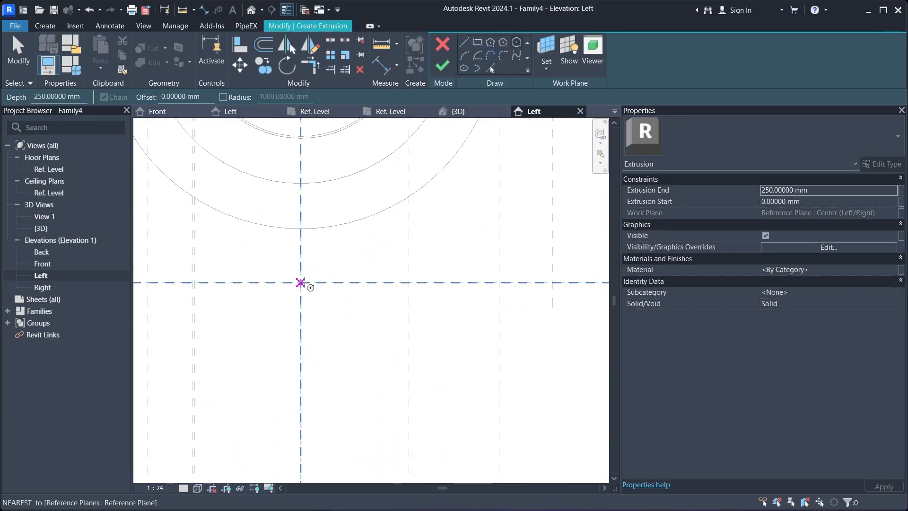
click(300, 282)
click(303, 283)
scroll(304, 290, down, 3)
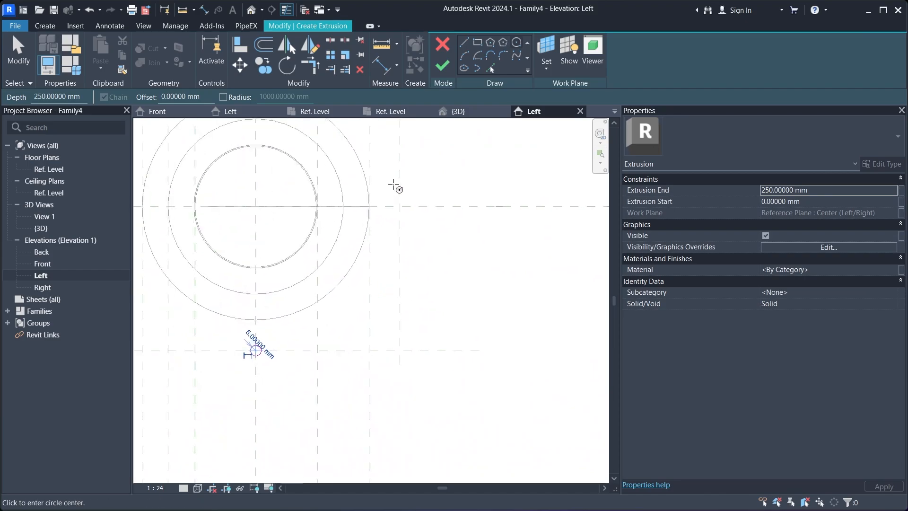
- Sketch a circle of 5 mm radius centred where the right reference plane meets Ref. Level, completing the circle sketching
scroll(402, 203, up, 3)
click(404, 202)
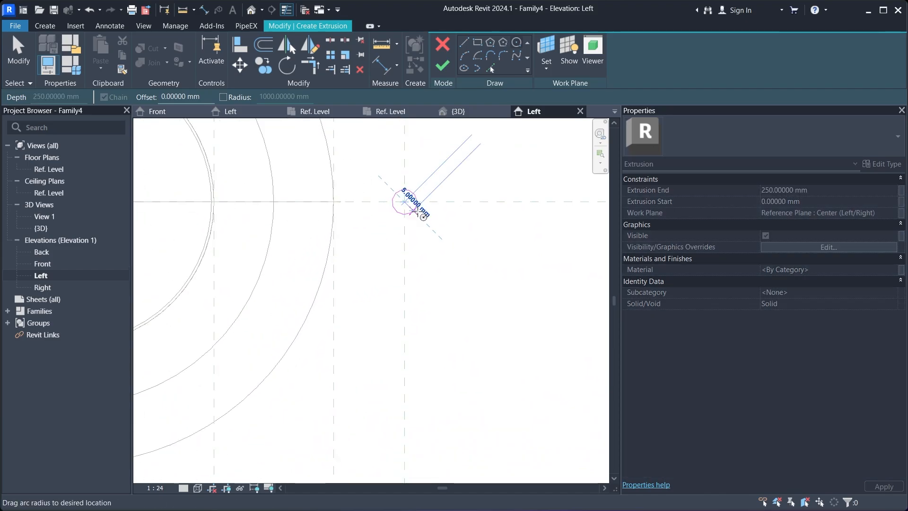
click(423, 216)
scroll(423, 216, down, 5)
middle_drag(371, 158, 381, 177)
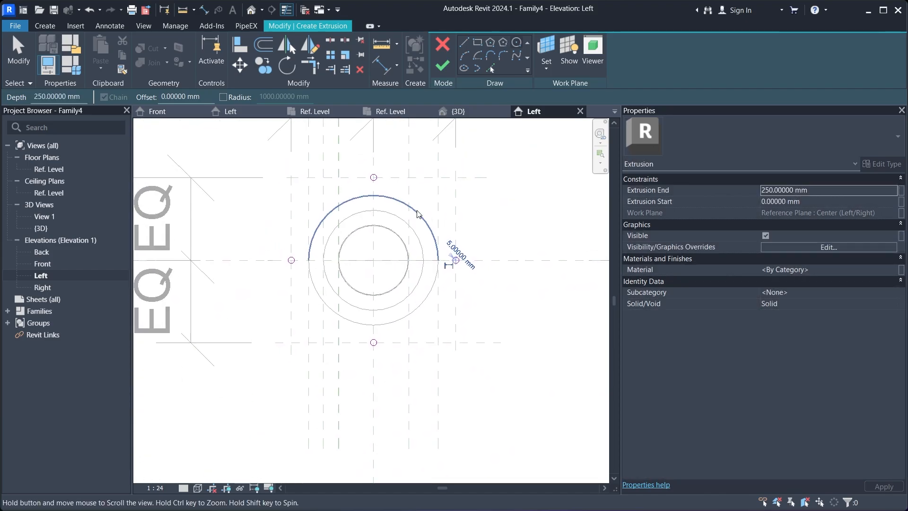
scroll(379, 188, up, 2)
key(Escape)
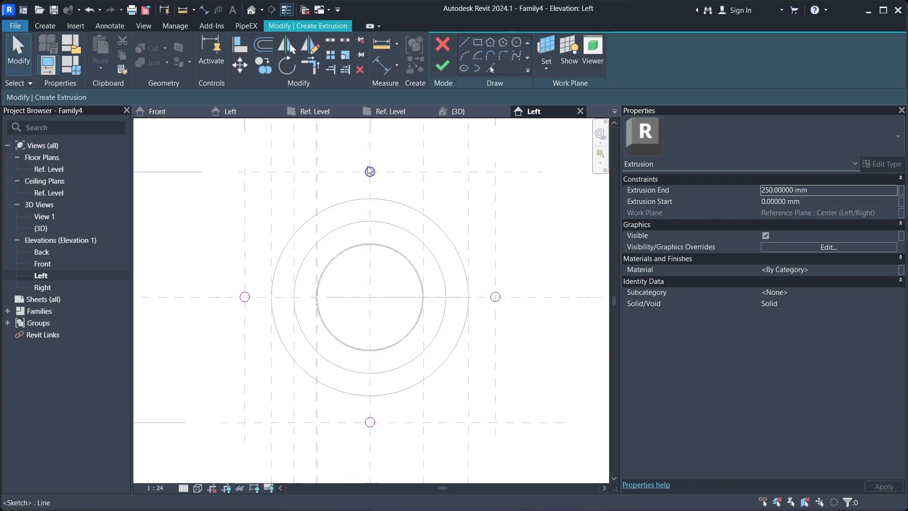
- Make the upper circle's temporary radius dimension permanent and switch it to the Diameter dimension style
scroll(368, 168, up, 3)
click(364, 181)
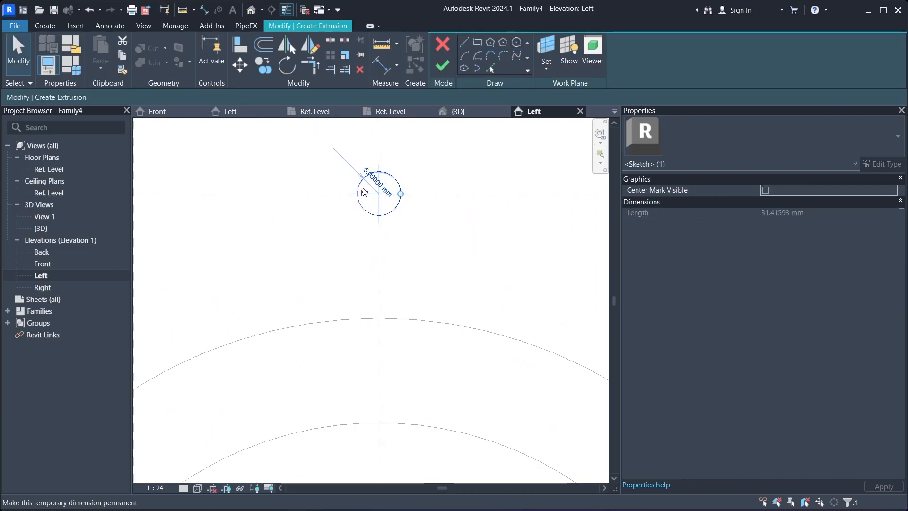
click(364, 192)
click(375, 195)
click(767, 142)
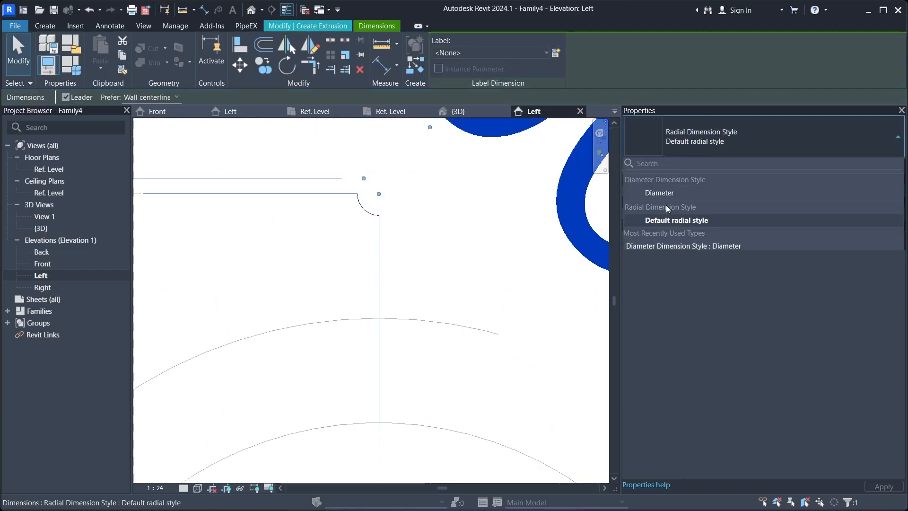
click(650, 196)
click(458, 251)
scroll(457, 251, down, 2)
- Make the right circle's temporary radius dimension permanent and change its type to the Diameter style
scroll(511, 288, up, 6)
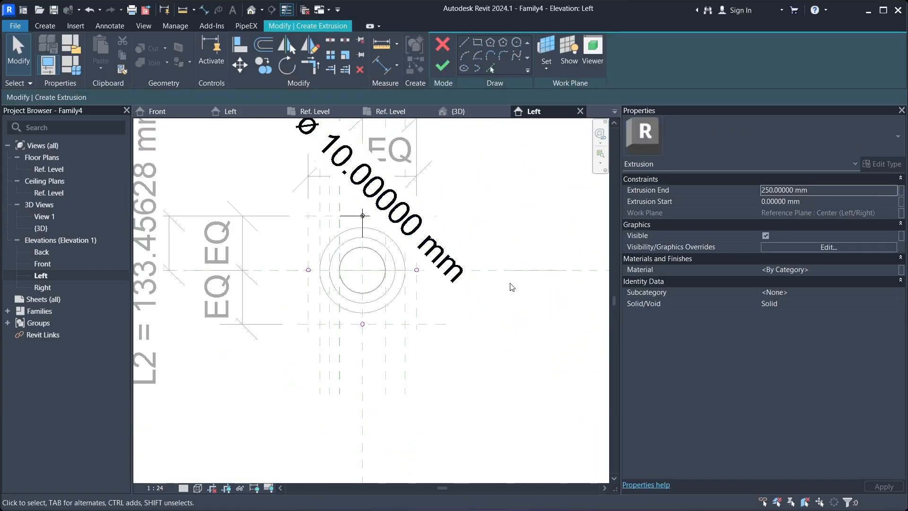
scroll(337, 214, up, 1)
click(333, 186)
scroll(333, 186, up, 2)
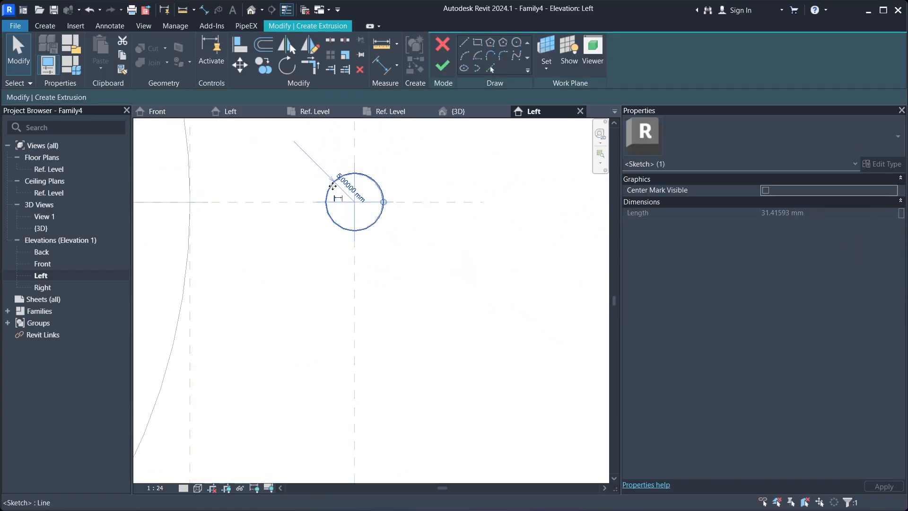
click(341, 199)
click(394, 211)
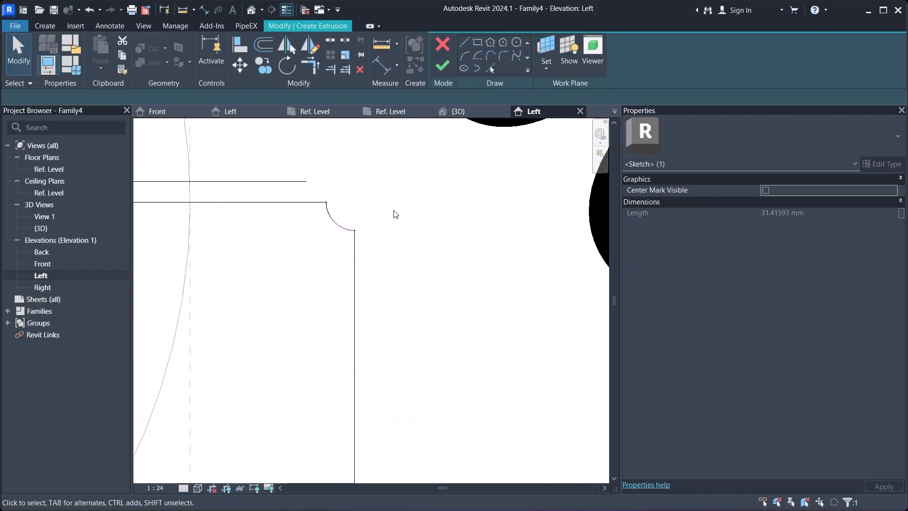
click(351, 202)
click(758, 134)
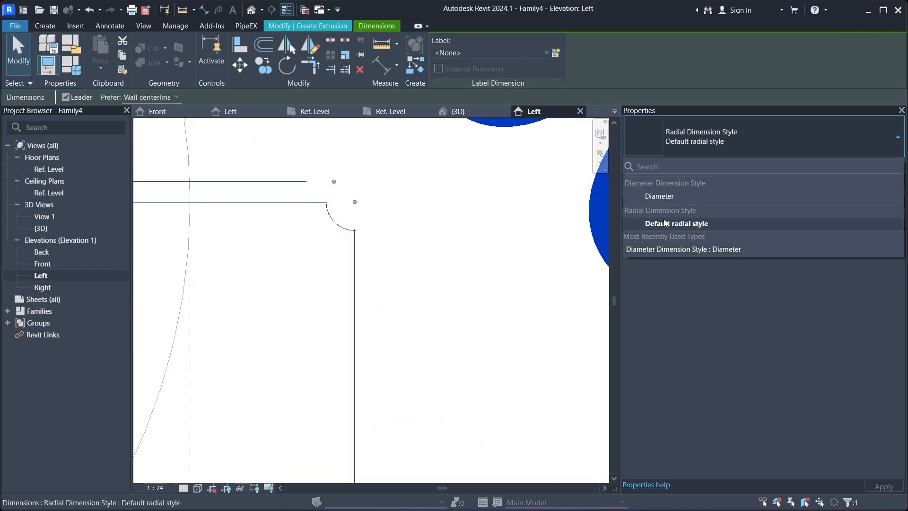
click(658, 199)
click(467, 265)
- Redo the left circle's permanent radius dimension and finish the extrusion sketch
scroll(475, 248, down, 8)
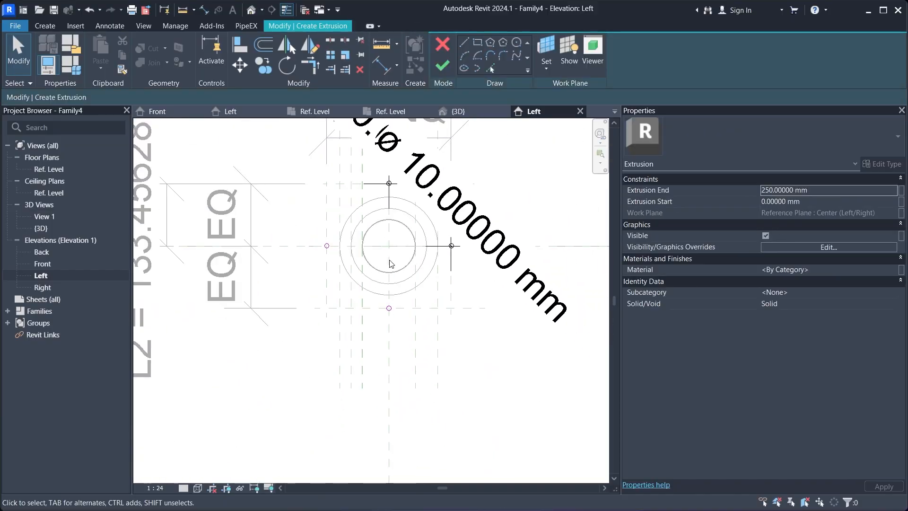
scroll(352, 246, up, 3)
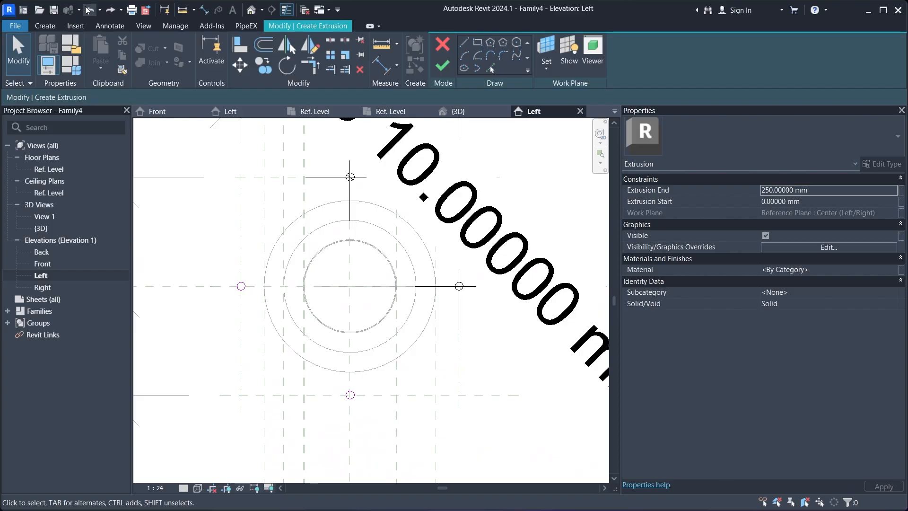
click(117, 10)
scroll(312, 331, down, 5)
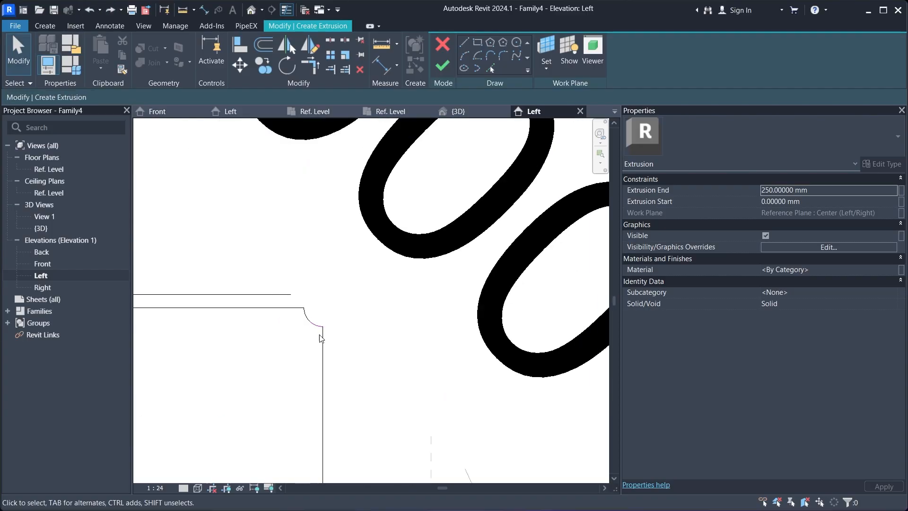
scroll(299, 319, down, 2)
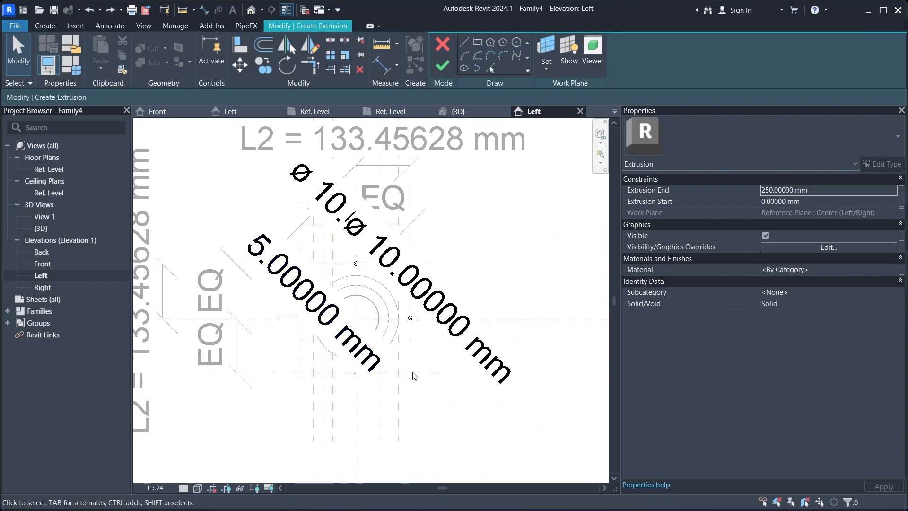
click(442, 65)
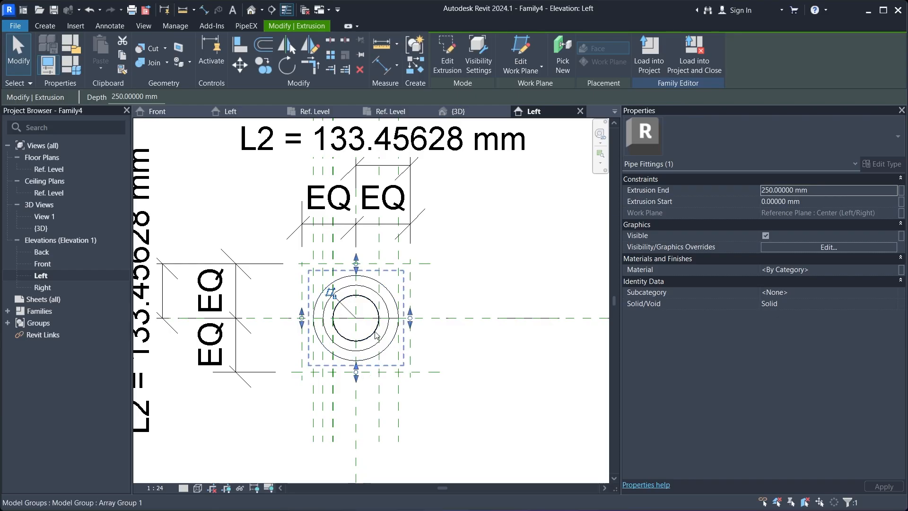
- Reopen the rod extrusion's sketch for editing and set the view scale to 1:2
click(447, 61)
scroll(383, 389, up, 2)
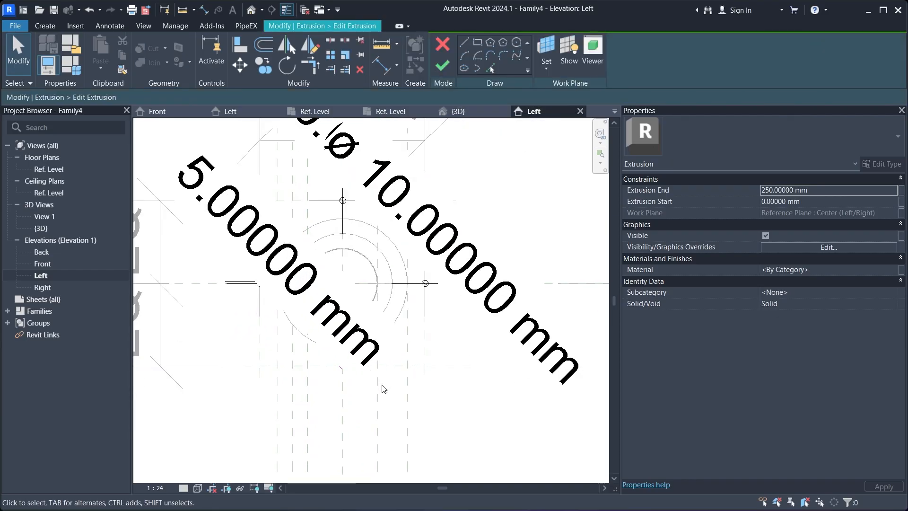
click(155, 487)
click(193, 343)
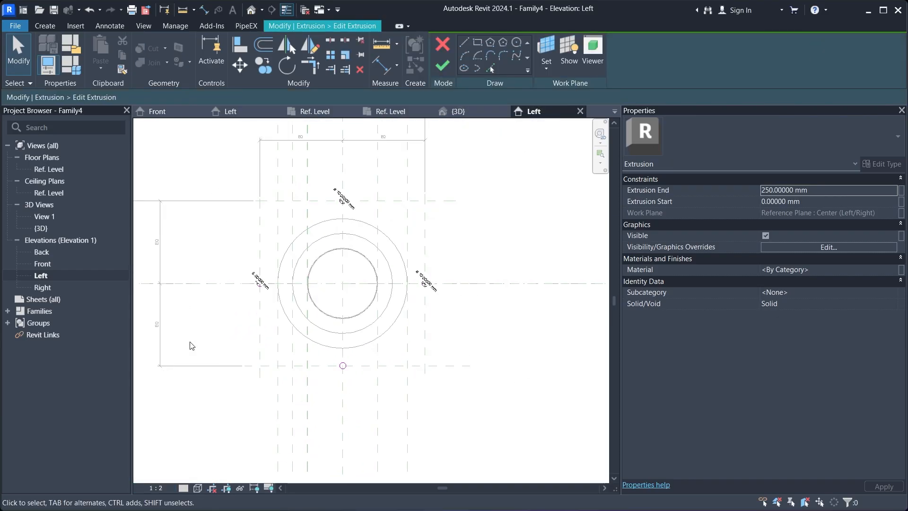
click(92, 12)
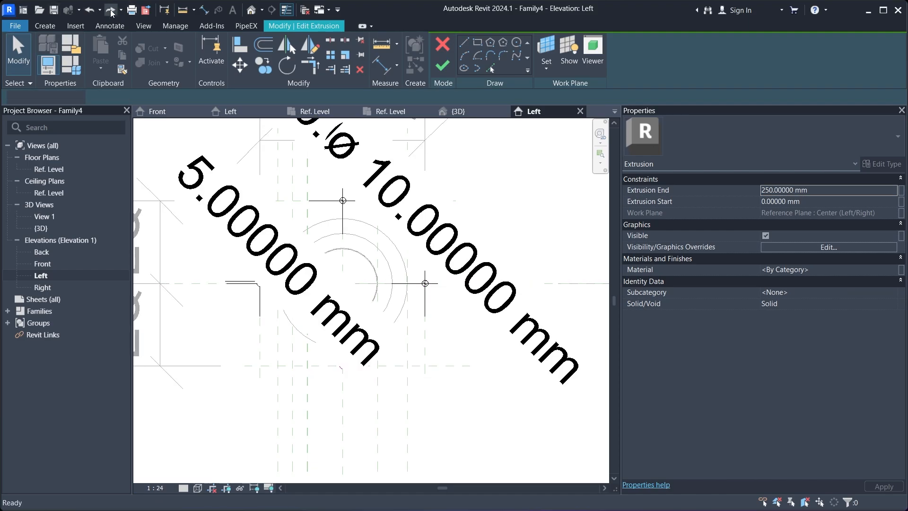
click(112, 13)
- Make the lower circle's temporary radius dimension permanent and assign it the Diameter dimension style
scroll(344, 367, up, 5)
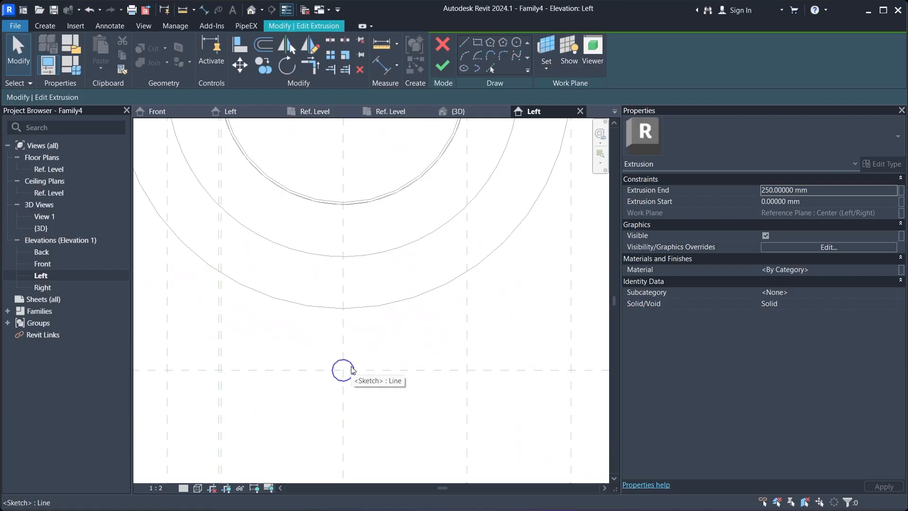
click(338, 370)
scroll(339, 372, up, 2)
click(340, 372)
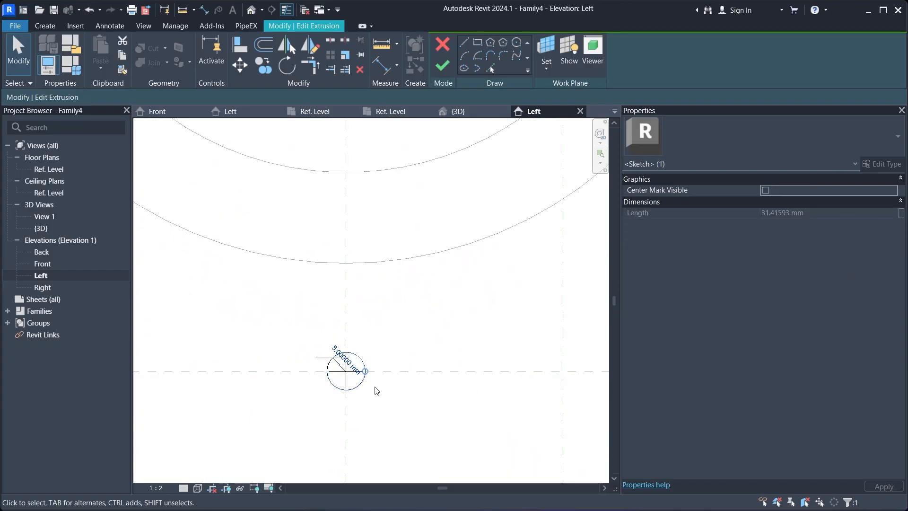
click(340, 365)
click(692, 139)
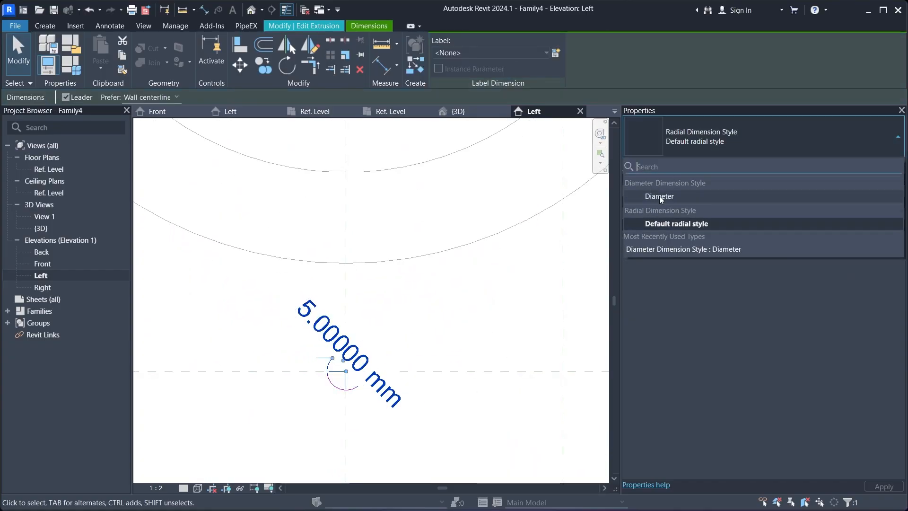
click(659, 196)
key(Escape)
scroll(373, 295, down, 3)
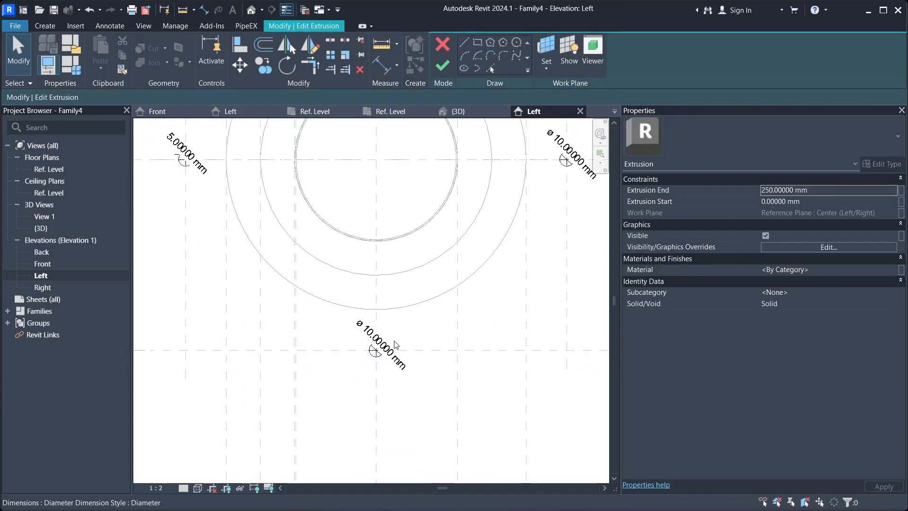
- Label all four circle dimensions with a new instance family parameter Rod_D, grouped under Dimensions, and finish editing the extrusion sketch
middle_drag(381, 347, 350, 375)
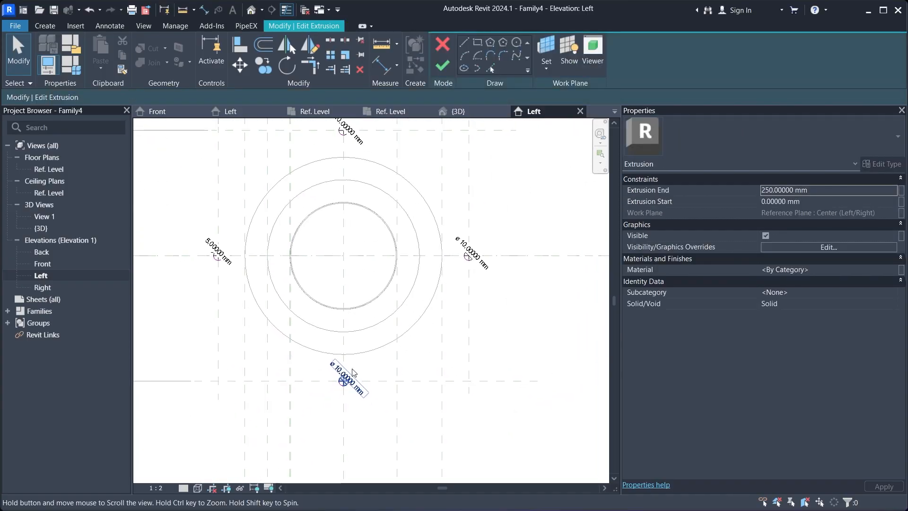
middle_drag(354, 184, 358, 217)
click(358, 156)
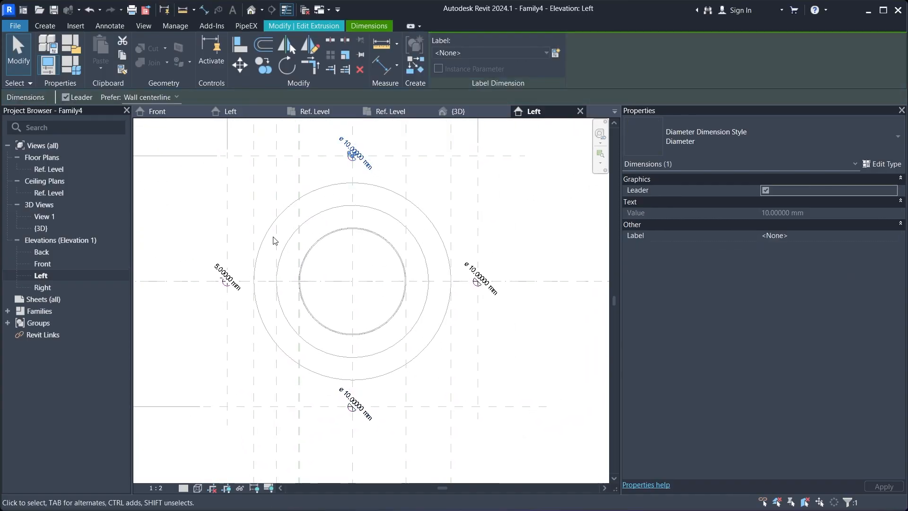
ctrl+click(349, 409)
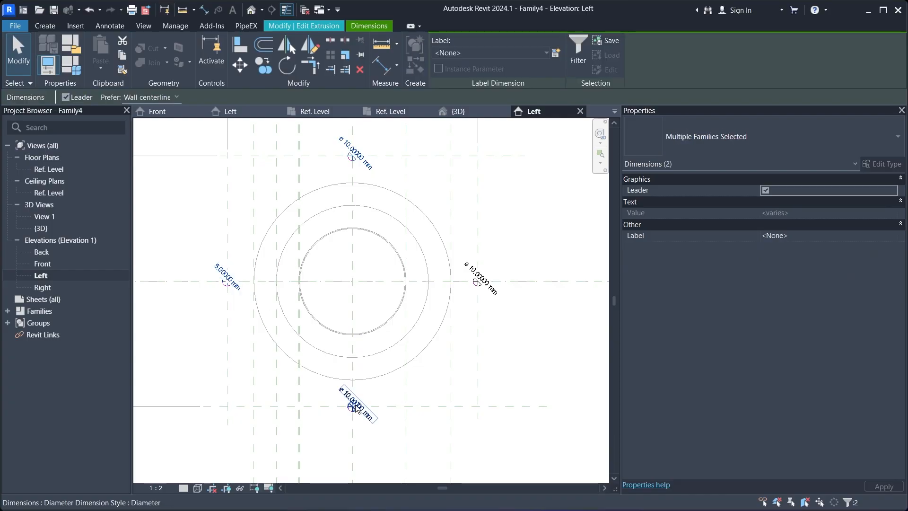
ctrl+click(491, 279)
click(471, 54)
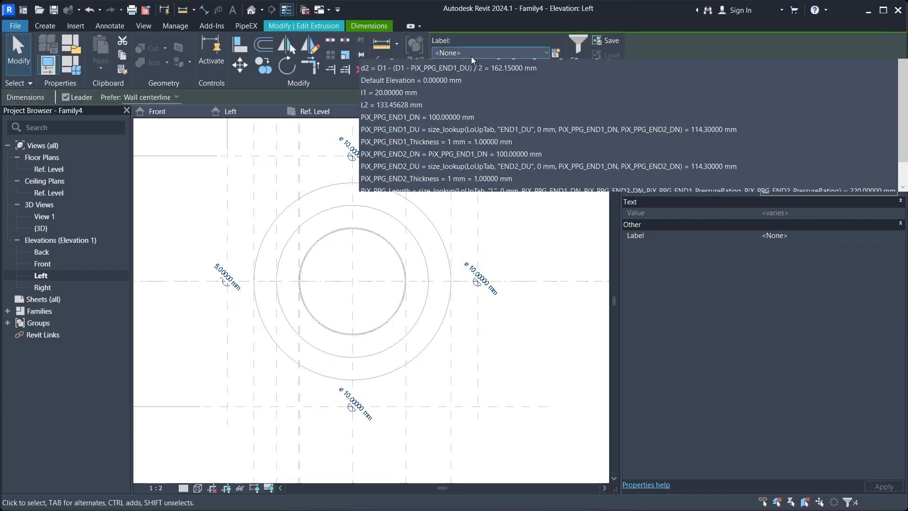
scroll(415, 216, down, 1)
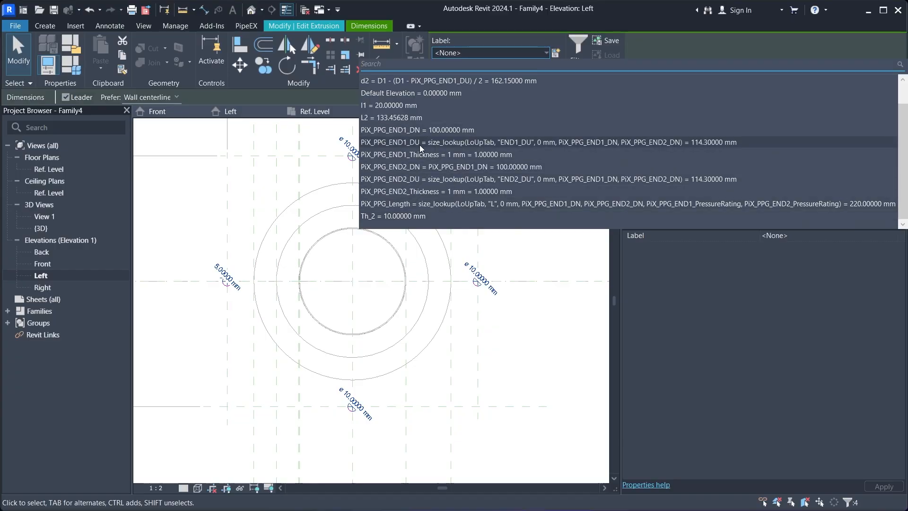
click(555, 56)
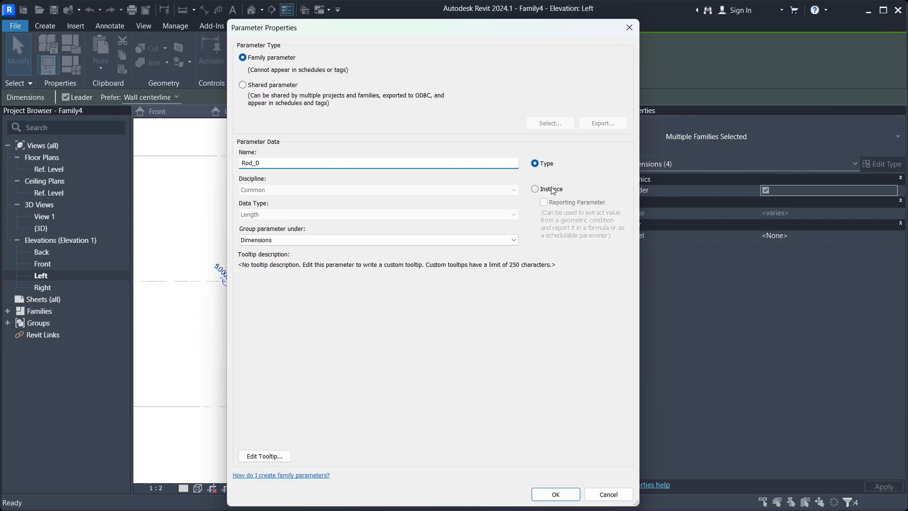
click(552, 189)
click(555, 494)
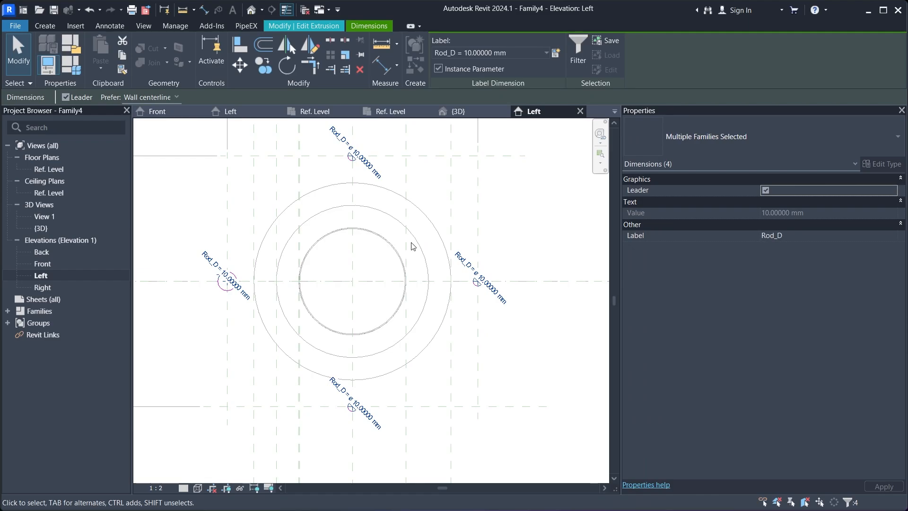
click(527, 221)
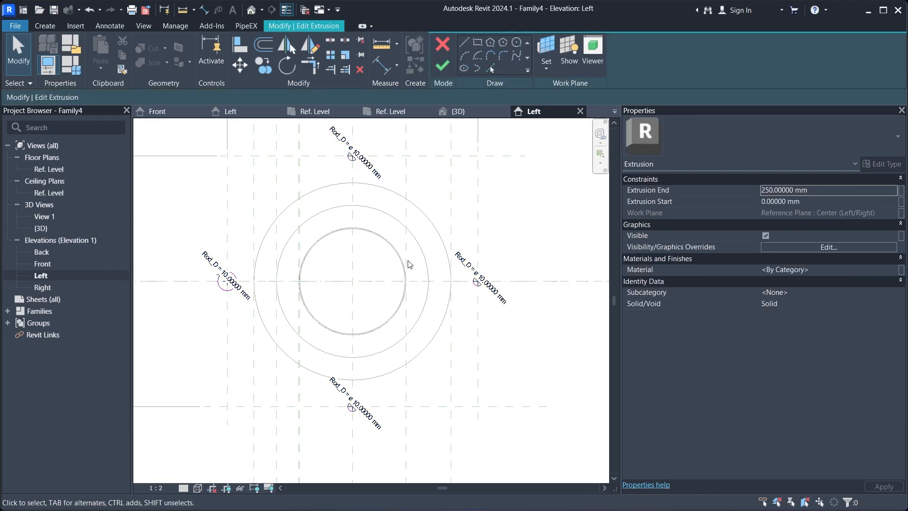
click(442, 67)
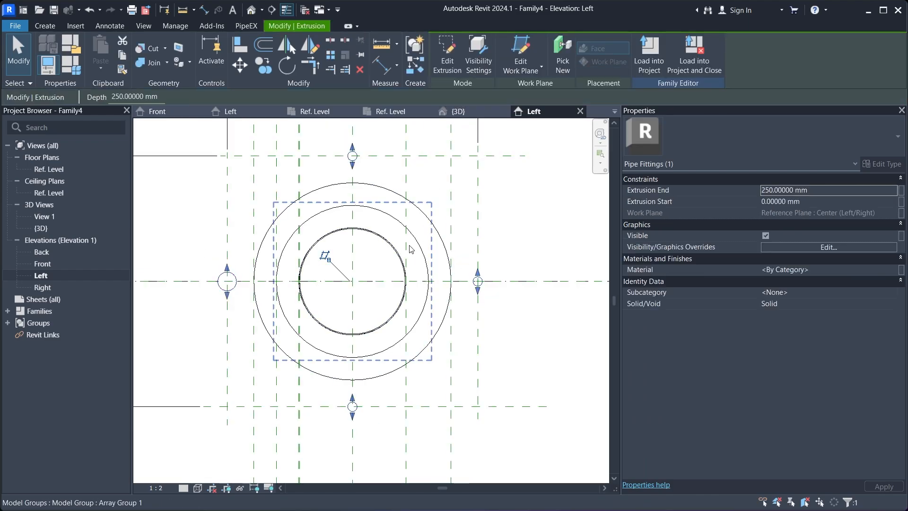
scroll(389, 245, down, 1)
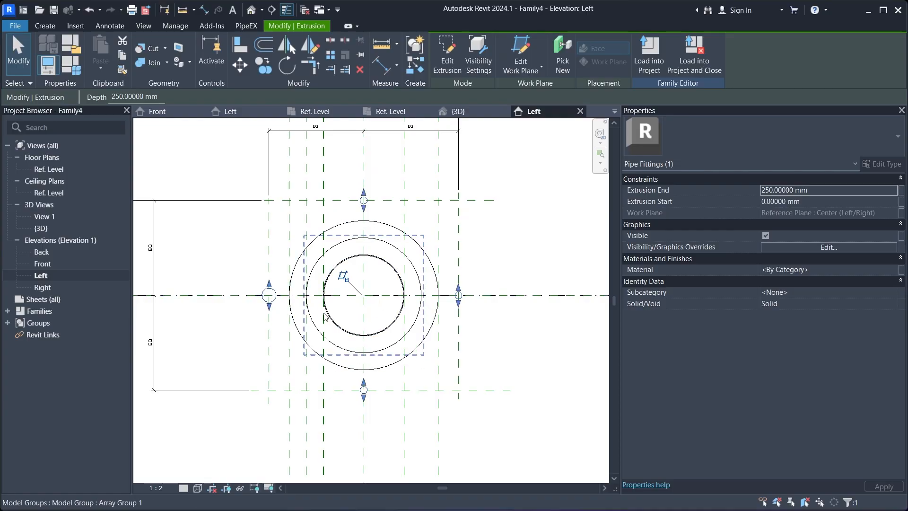
- Edit the rod extrusion's sketch, assign the left circle's Rod_D dimension the Diameter style, and finish the sketch
click(447, 61)
scroll(265, 299, up, 3)
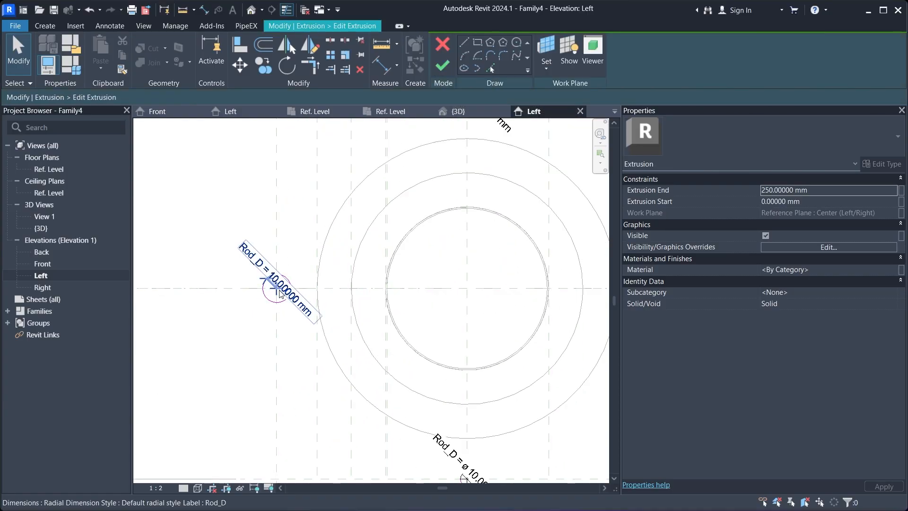
click(278, 286)
click(733, 149)
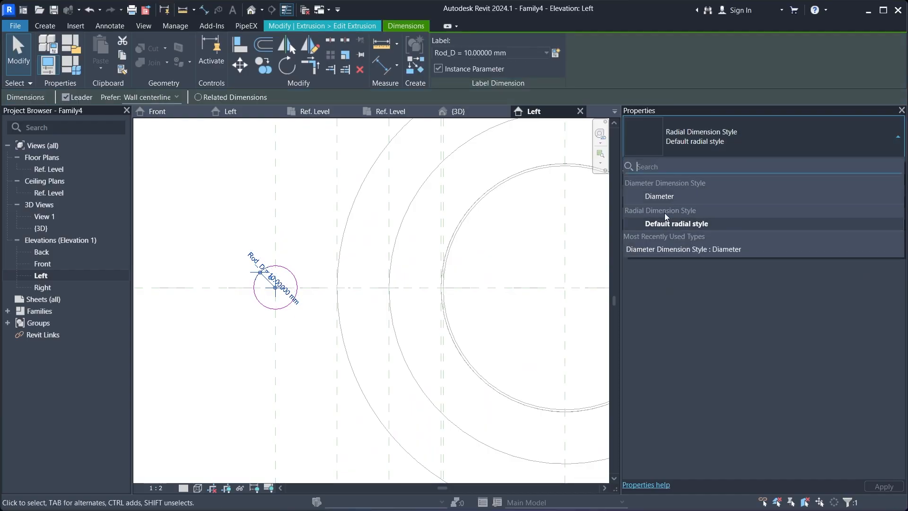
click(668, 202)
click(317, 211)
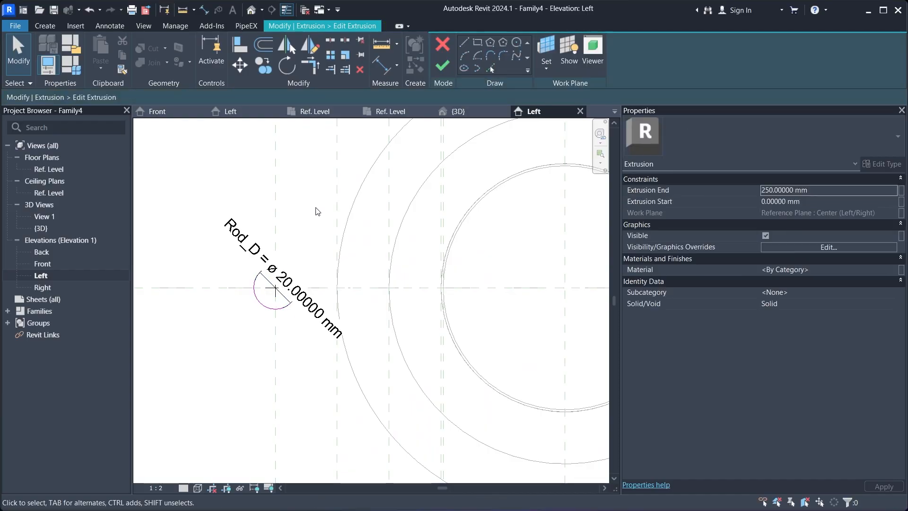
click(442, 66)
scroll(413, 208, down, 4)
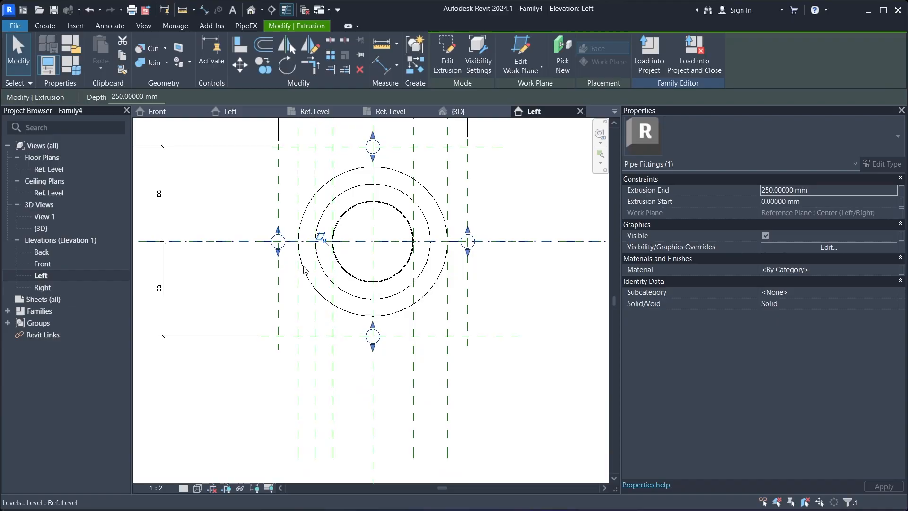
middle_drag(412, 204, 385, 245)
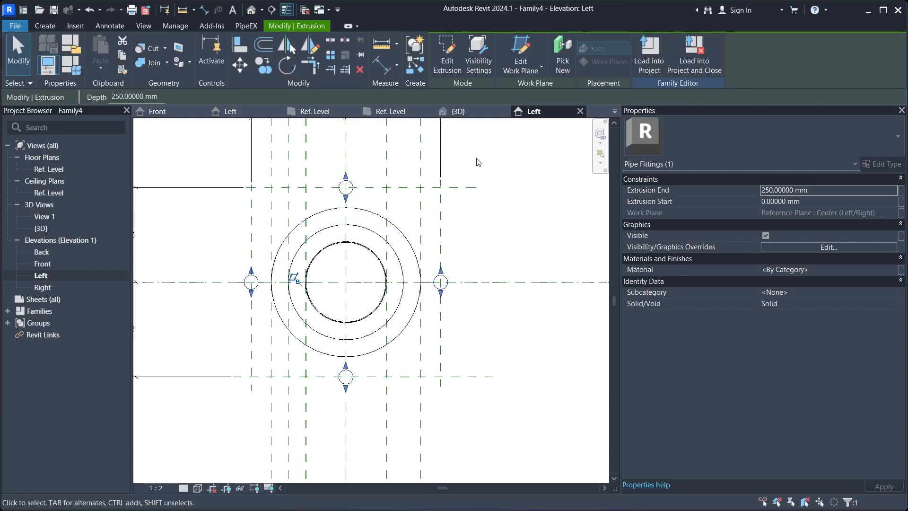
- In the Front elevation, draw vertical reference planes outside both flanges, about 55 mm beyond the left one and 40 mm beyond the right one
click(50, 265)
double_click(50, 265)
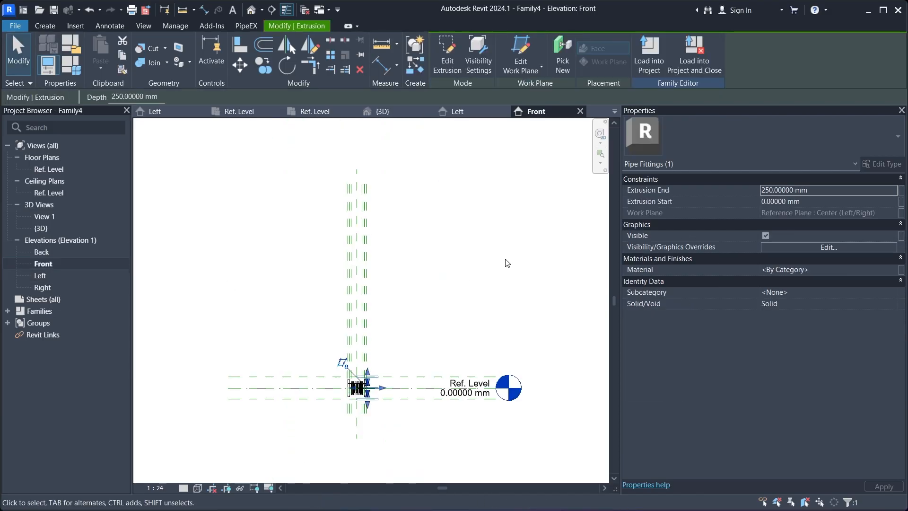
scroll(345, 410, up, 7)
scroll(445, 294, up, 2)
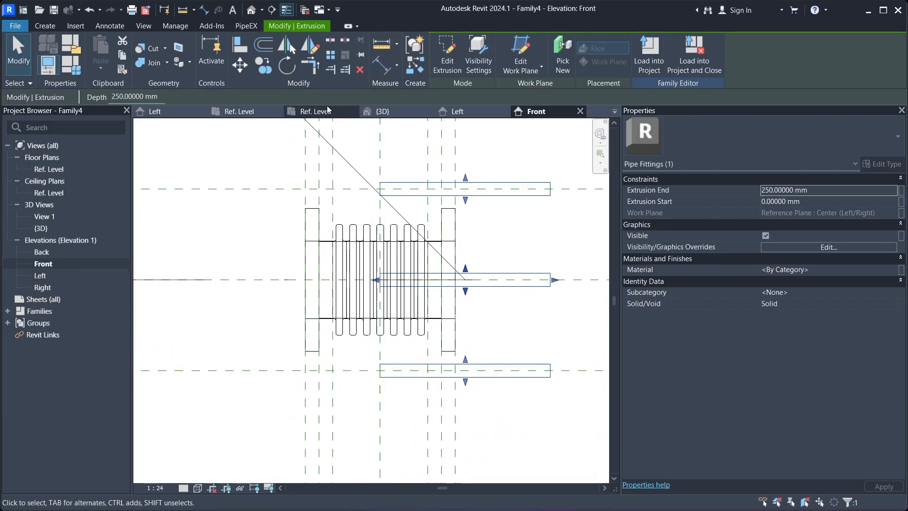
click(265, 163)
middle_drag(264, 163, 235, 171)
click(47, 26)
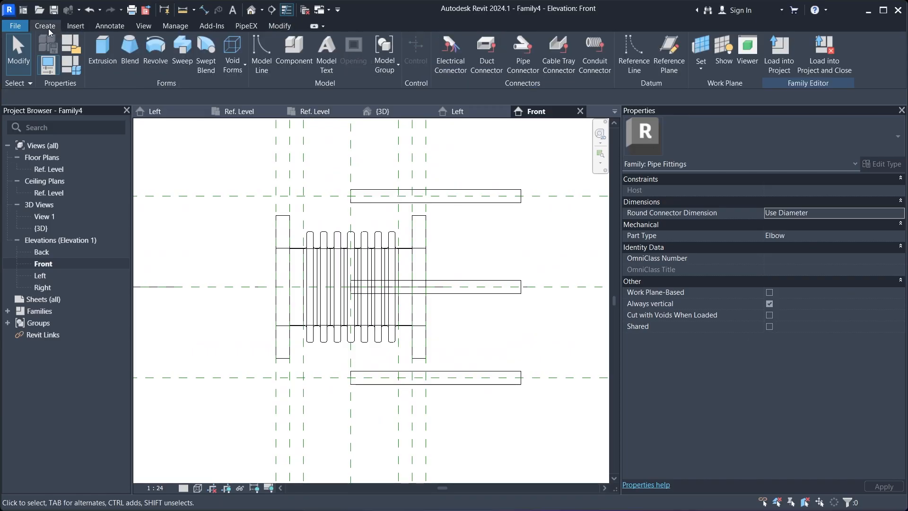
click(668, 53)
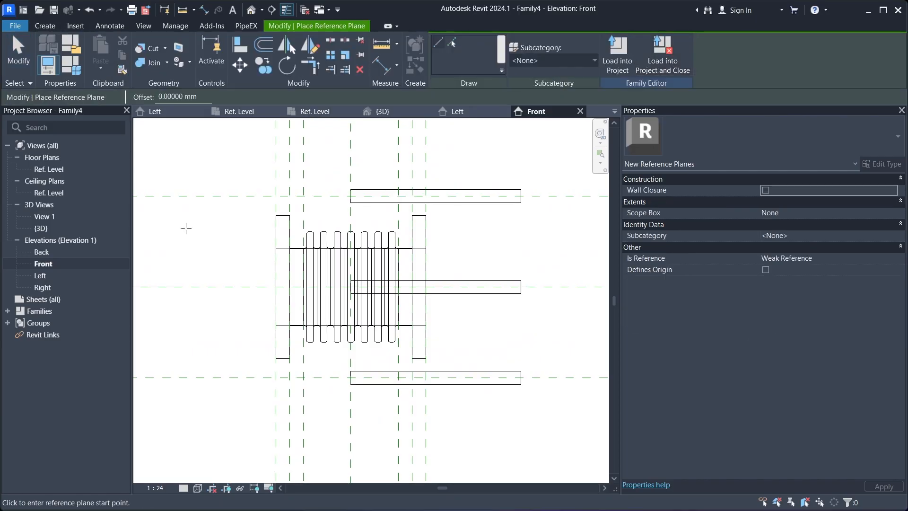
click(237, 145)
click(239, 441)
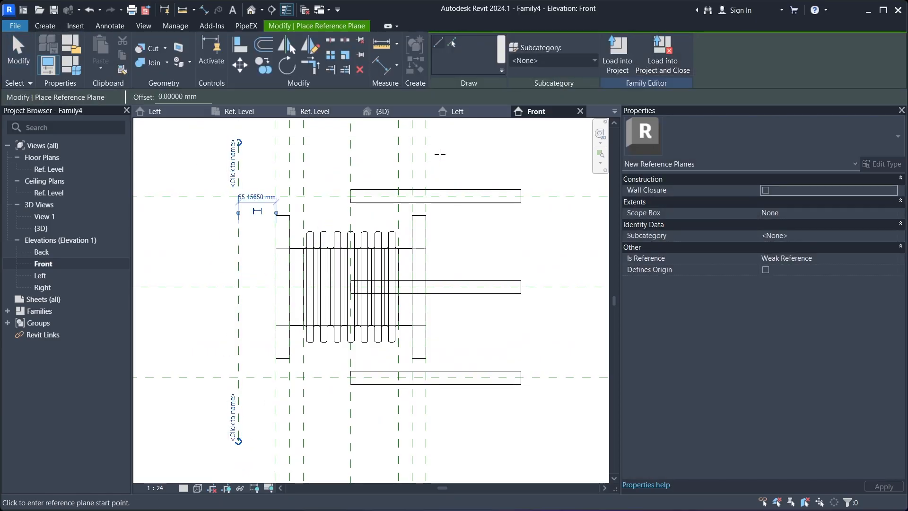
click(453, 143)
click(453, 458)
scroll(425, 298, down, 3)
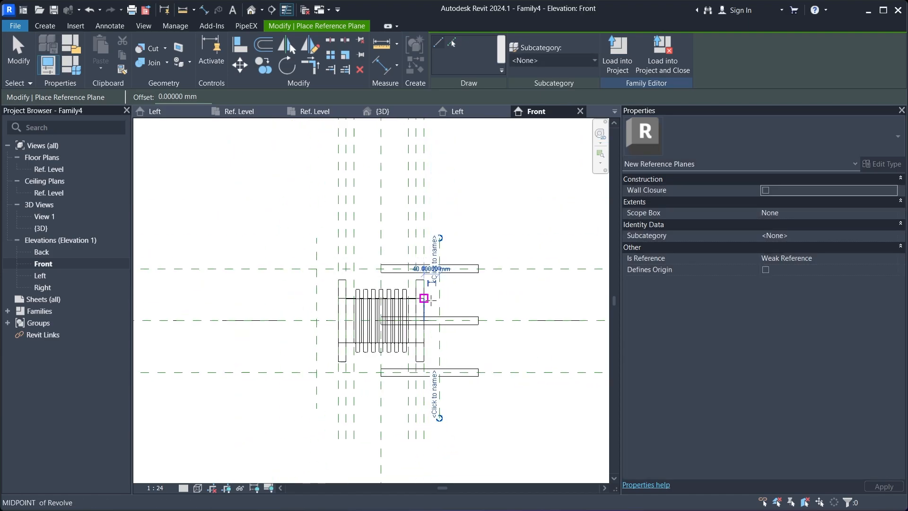
- Place an aligned dimension across the two new reference planes and the center plane, and make its segments equal
click(383, 66)
scroll(327, 244, up, 2)
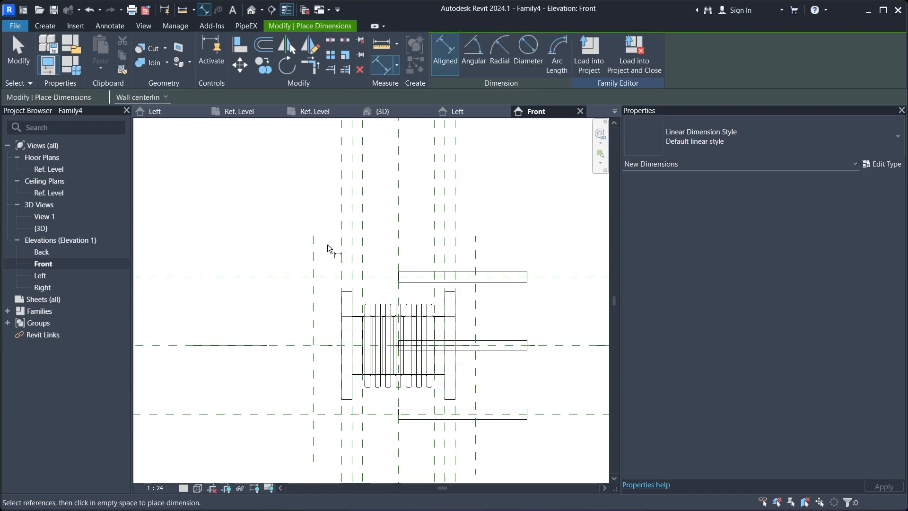
click(314, 248)
click(397, 237)
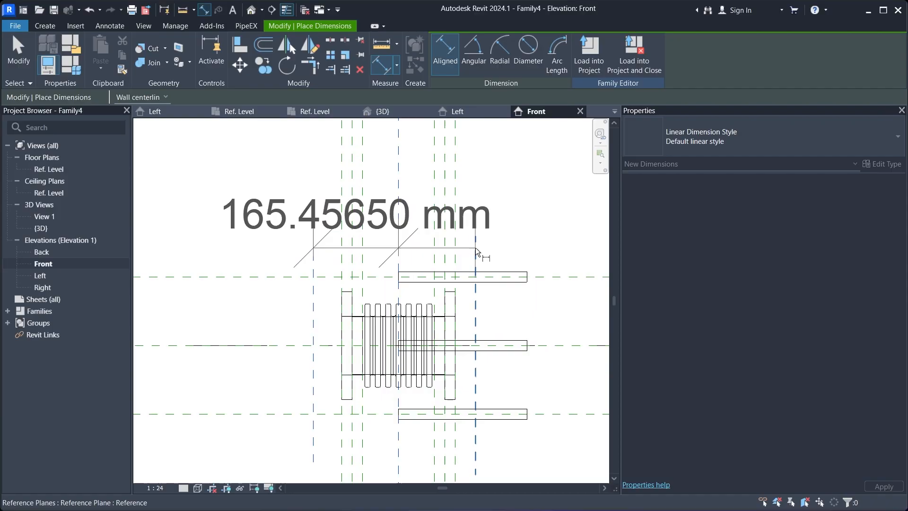
click(475, 248)
click(503, 178)
scroll(430, 253, down, 1)
click(402, 314)
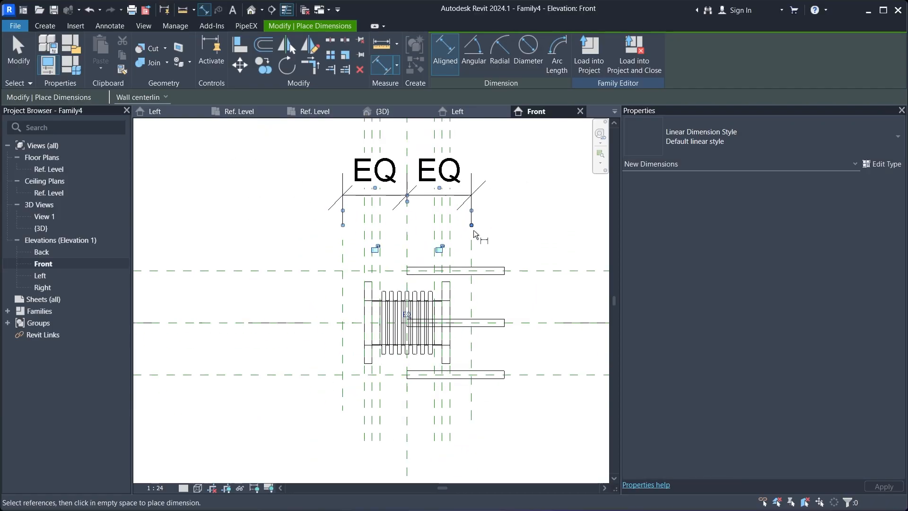
- Dimension the distance between the new right reference plane and the right flange's outer reference plane
scroll(481, 245, up, 3)
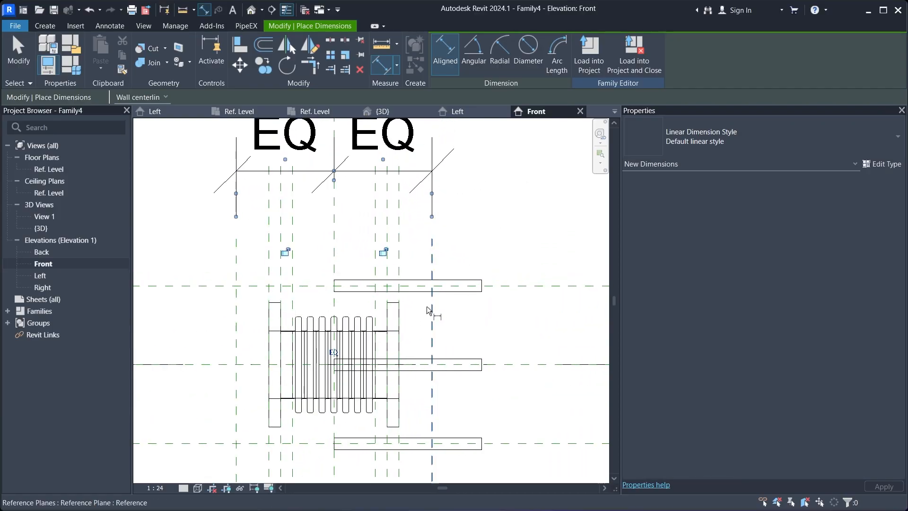
click(432, 243)
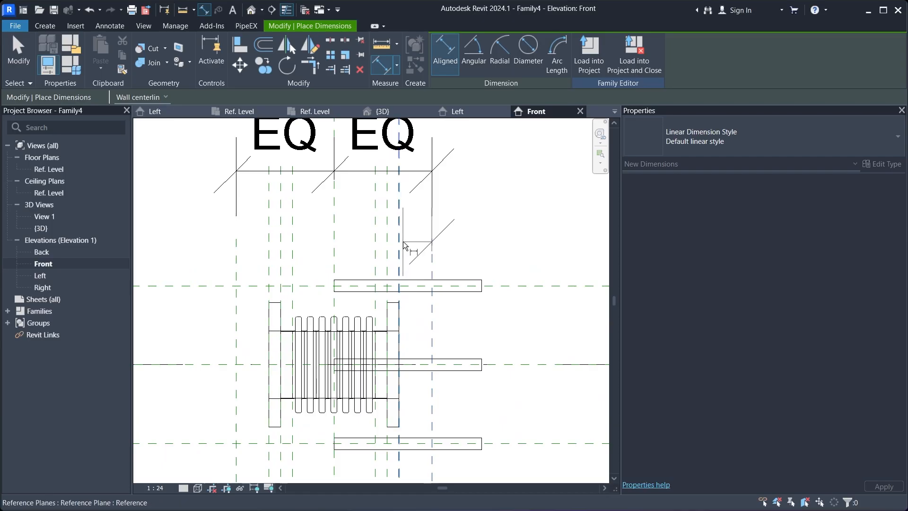
click(401, 241)
scroll(400, 319, down, 2)
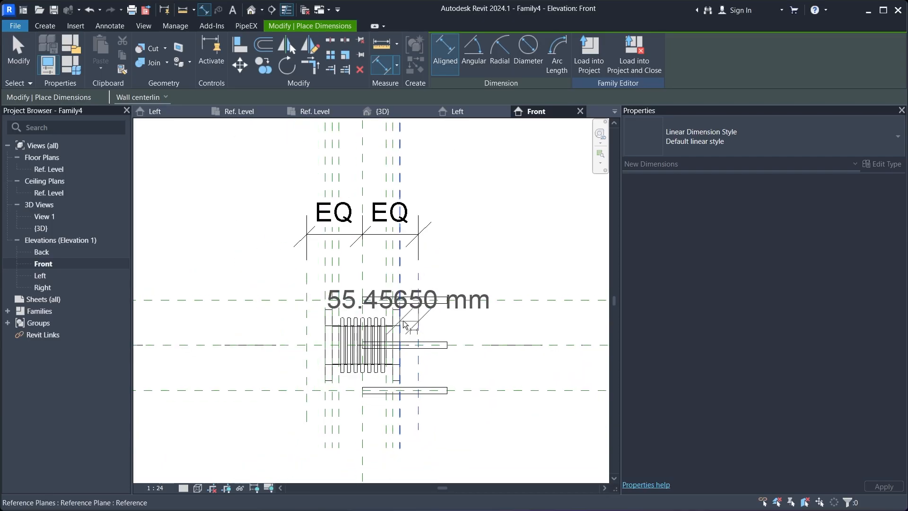
click(416, 171)
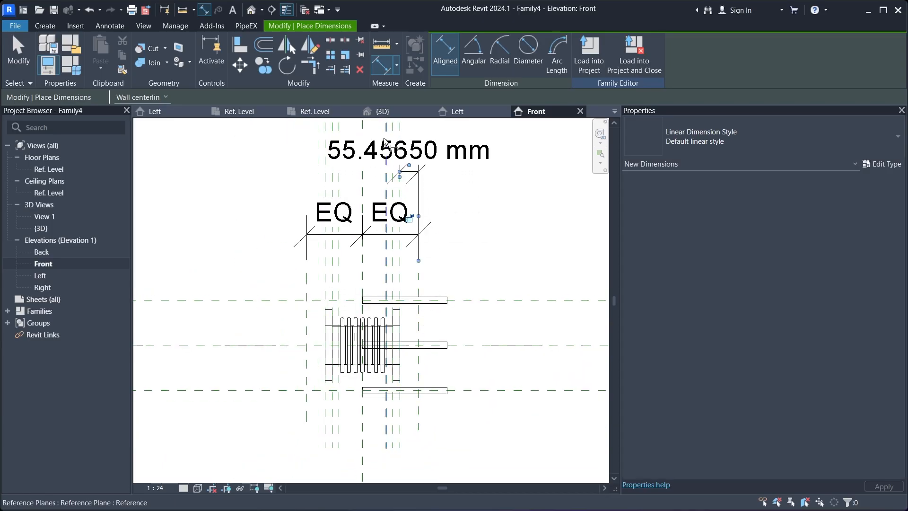
key(Escape)
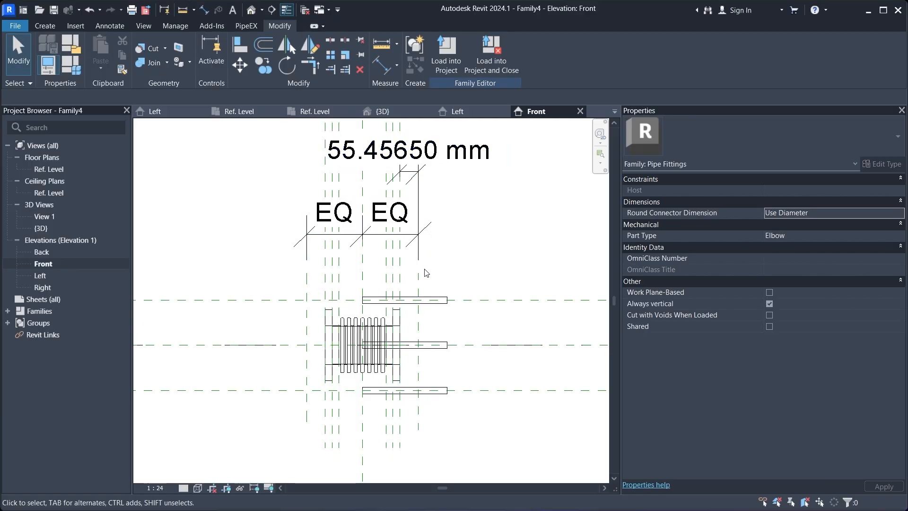
- Set the distance from the right flange's outer face to the new reference plane to 50 mm and lock that dimension
click(419, 283)
click(409, 161)
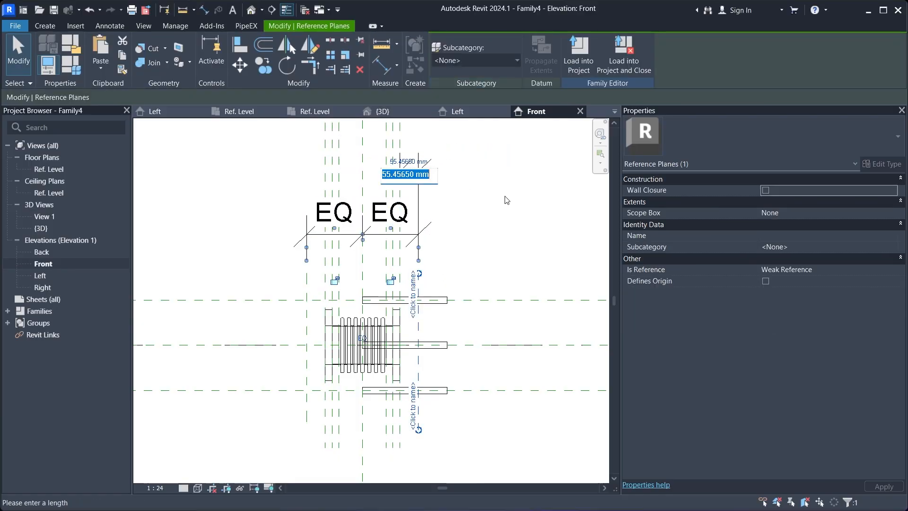
text(50)
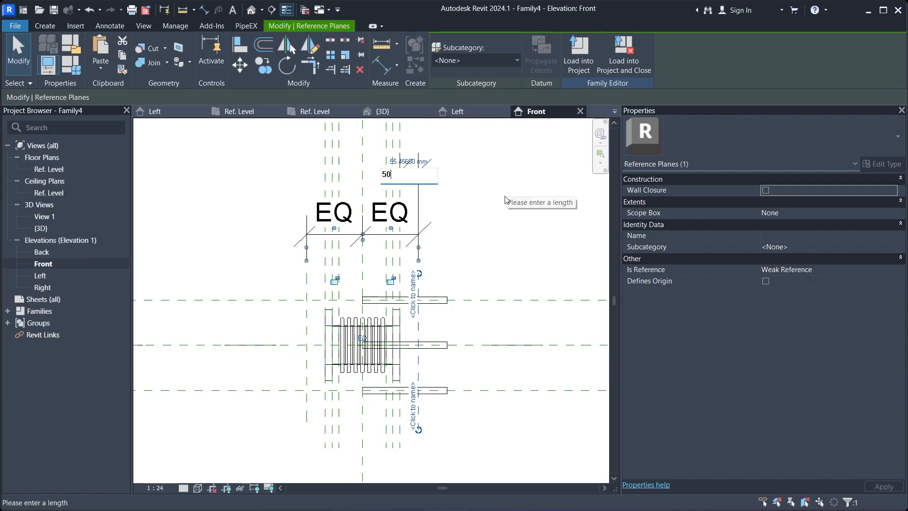
key(Return)
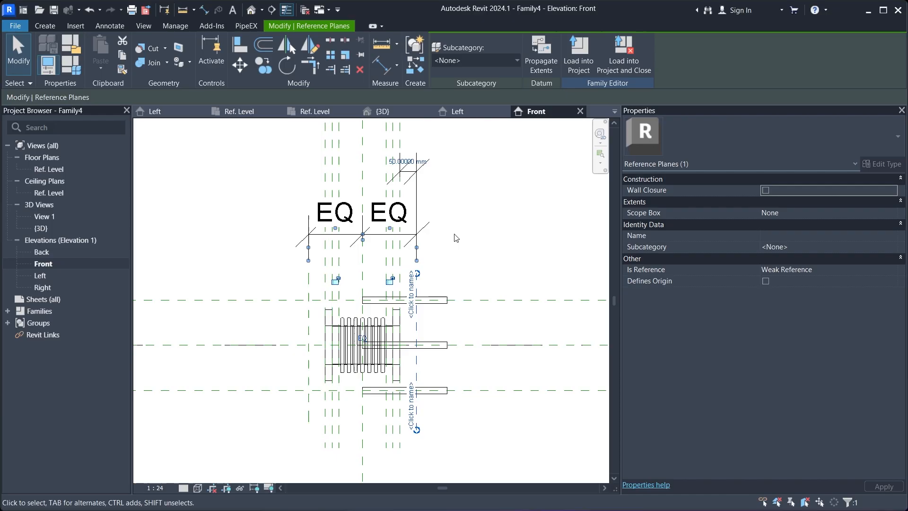
click(415, 212)
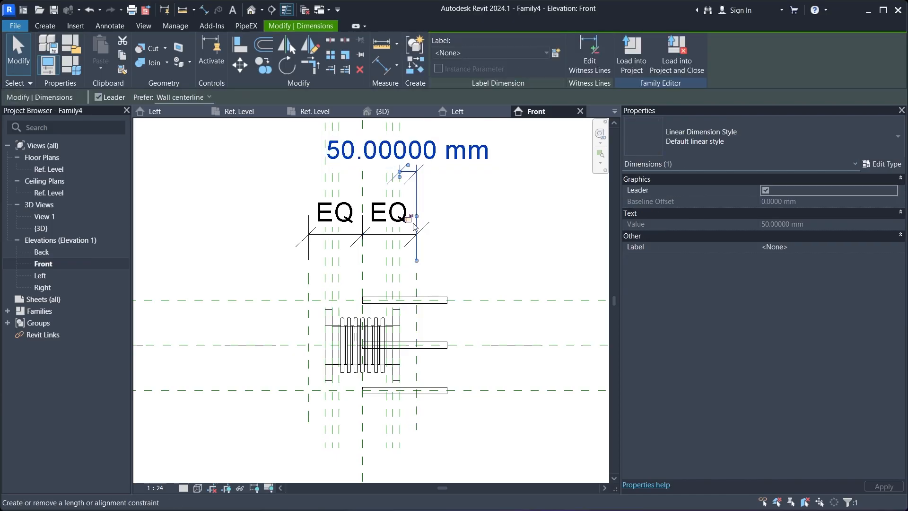
click(410, 219)
click(515, 238)
- Stretch the rod extrusion's left end to the left outer reference plane and lock it, and align its right end with the right outer plane
scroll(378, 360, up, 5)
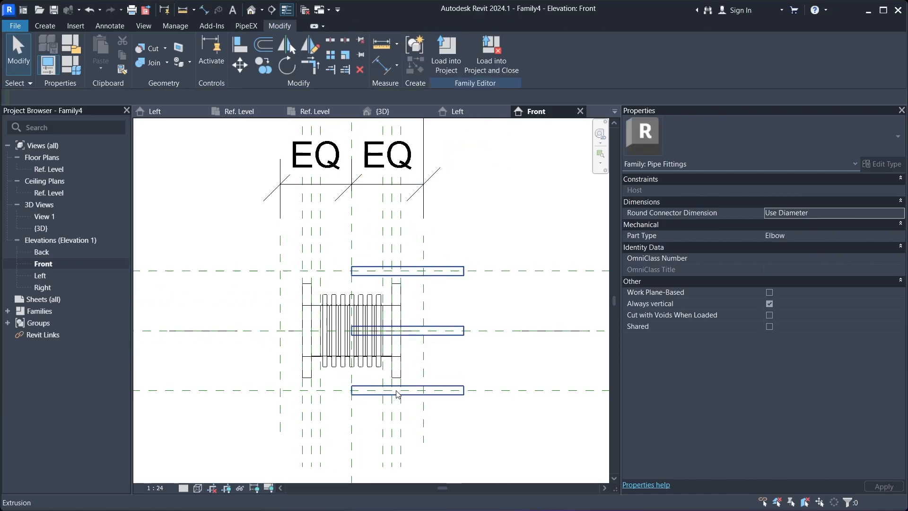
click(349, 222)
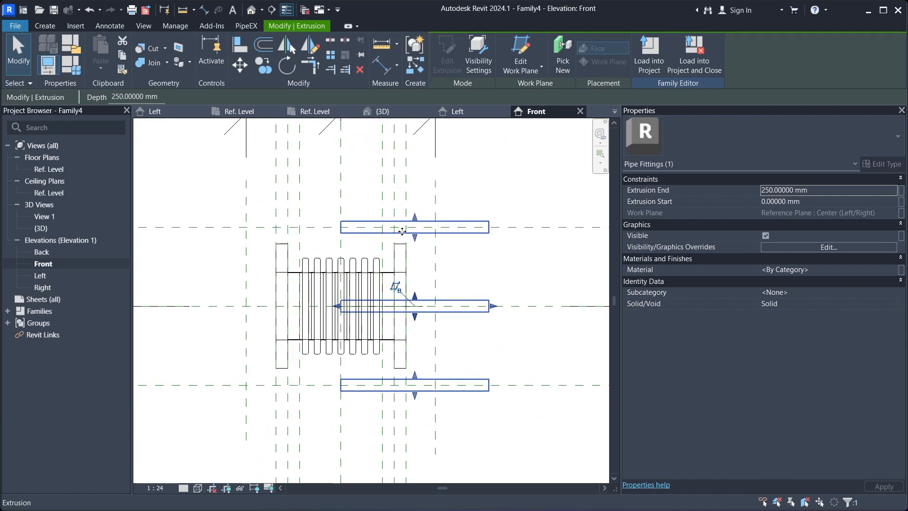
drag(341, 306, 215, 304)
click(200, 294)
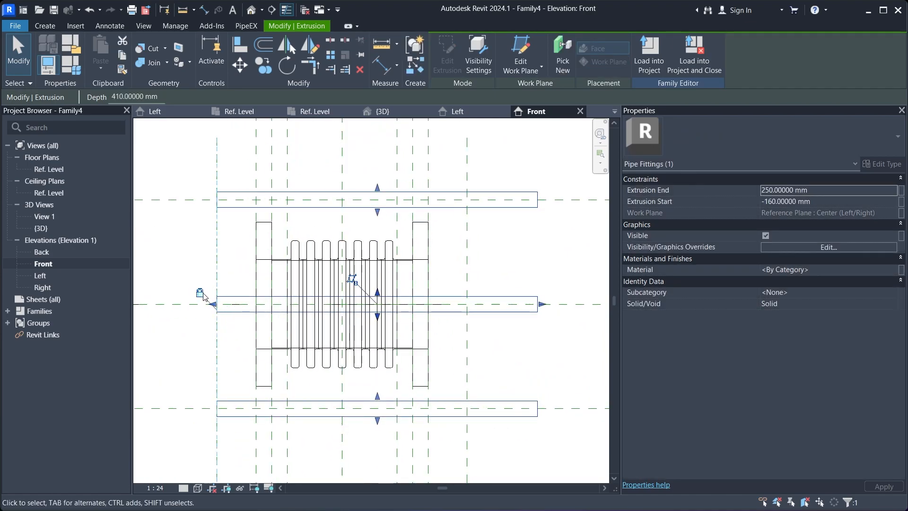
drag(542, 304, 469, 304)
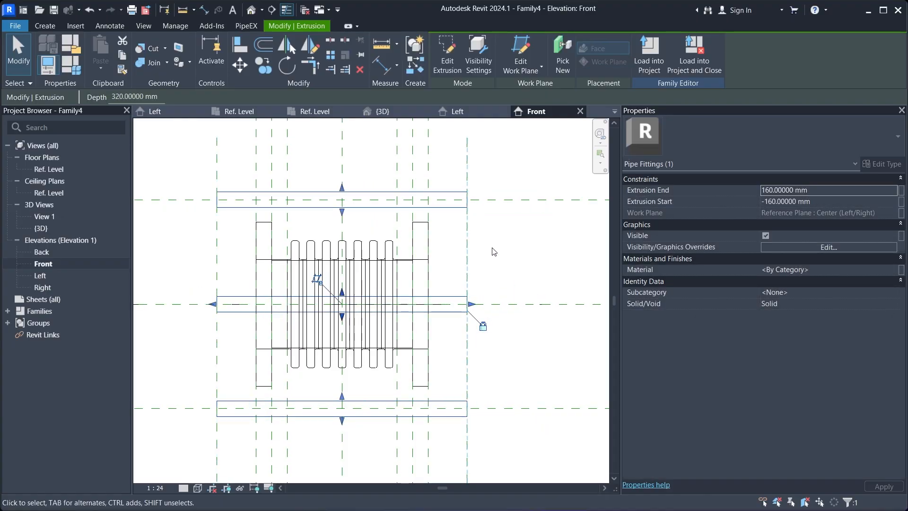
scroll(492, 248, down, 1)
middle_drag(499, 272, 490, 292)
click(499, 262)
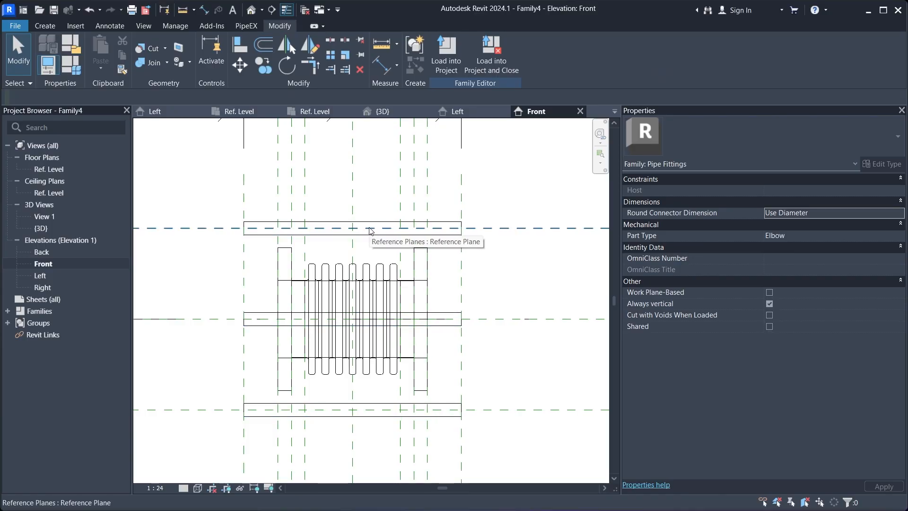
- Set the family parameter Rod_D to 8 mm and apply the change
click(79, 66)
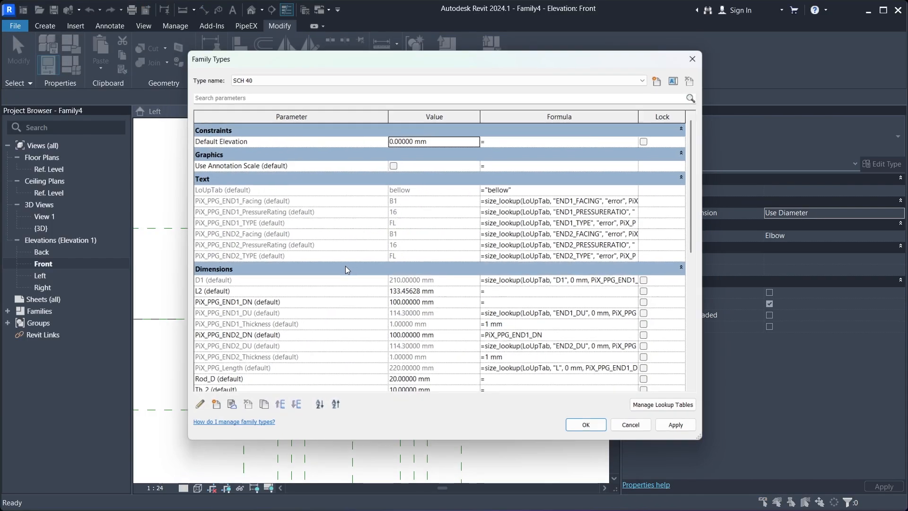
scroll(403, 320, down, 3)
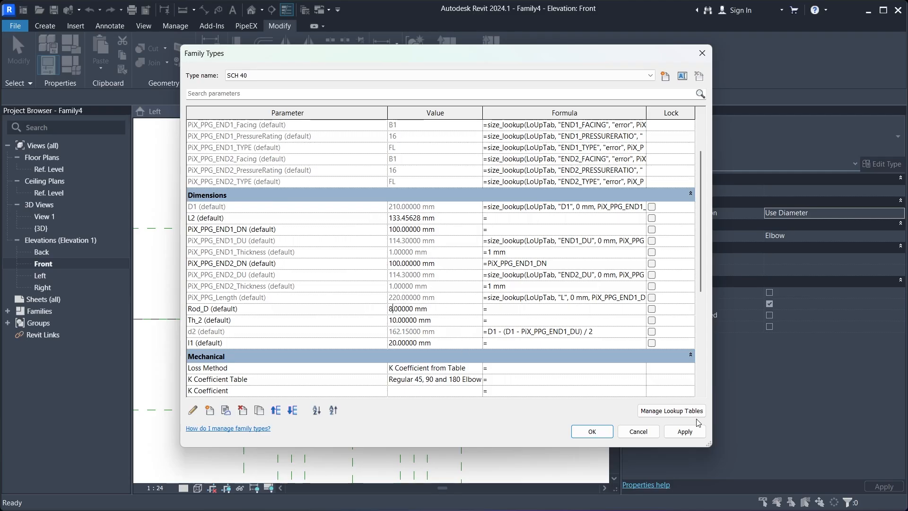
click(699, 436)
click(590, 431)
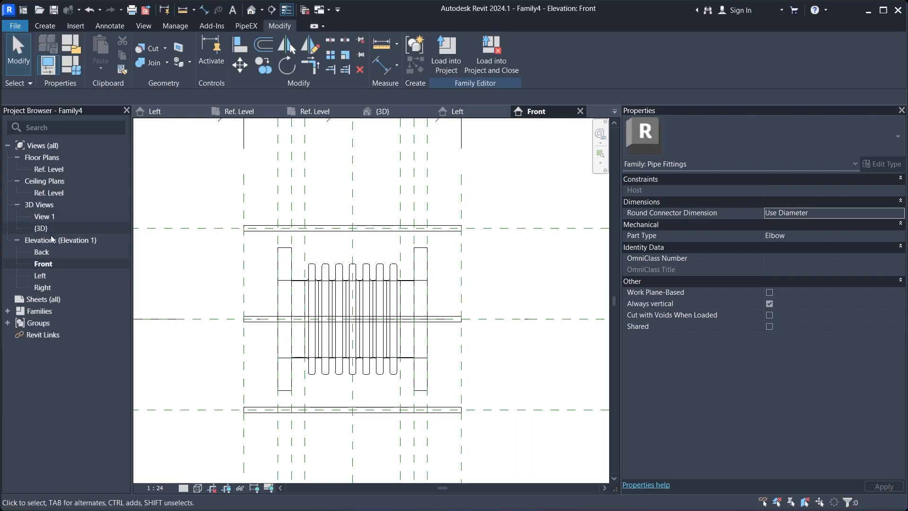
- In the Left elevation, draw a short horizontal reference plane about 11 mm above the top rod's centre
double_click(50, 275)
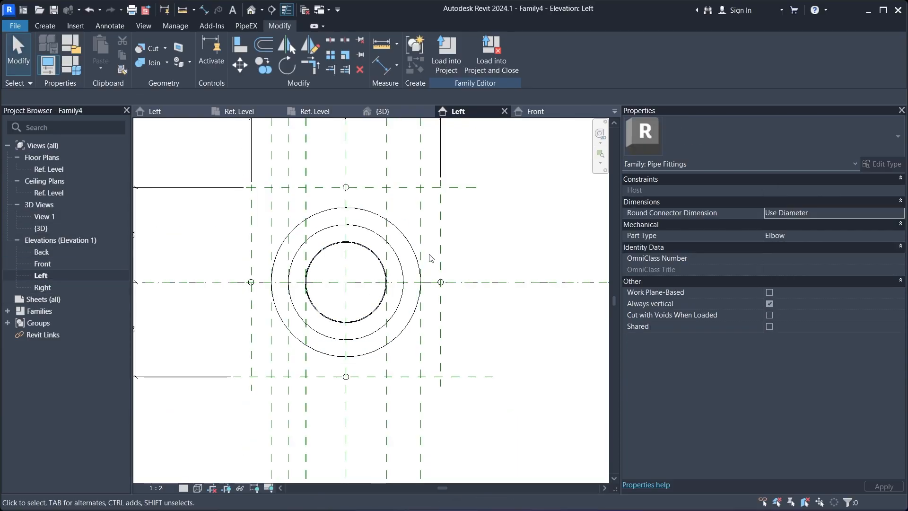
scroll(431, 229, up, 3)
middle_drag(426, 231, 445, 228)
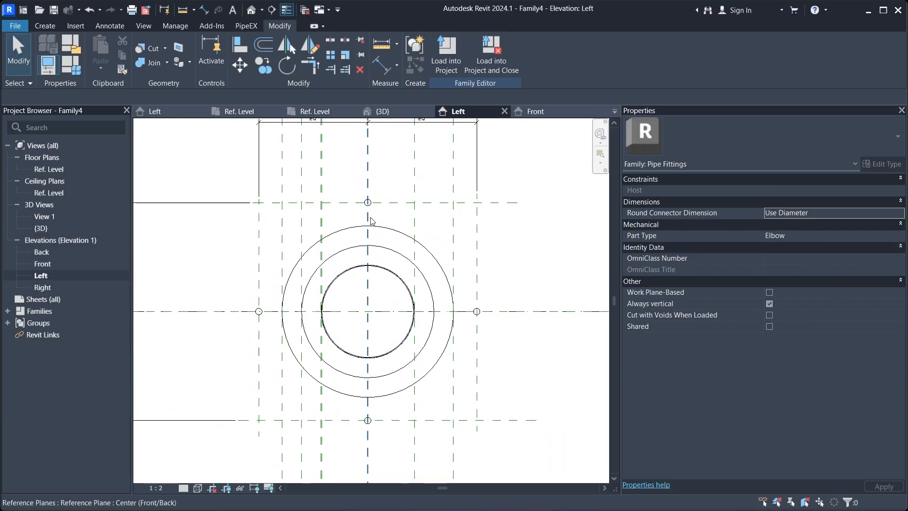
click(49, 27)
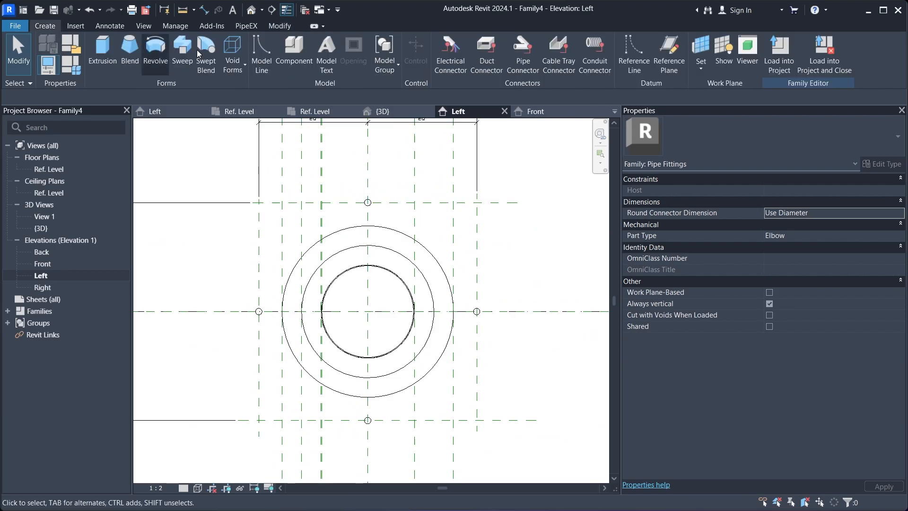
click(668, 52)
scroll(372, 193, up, 2)
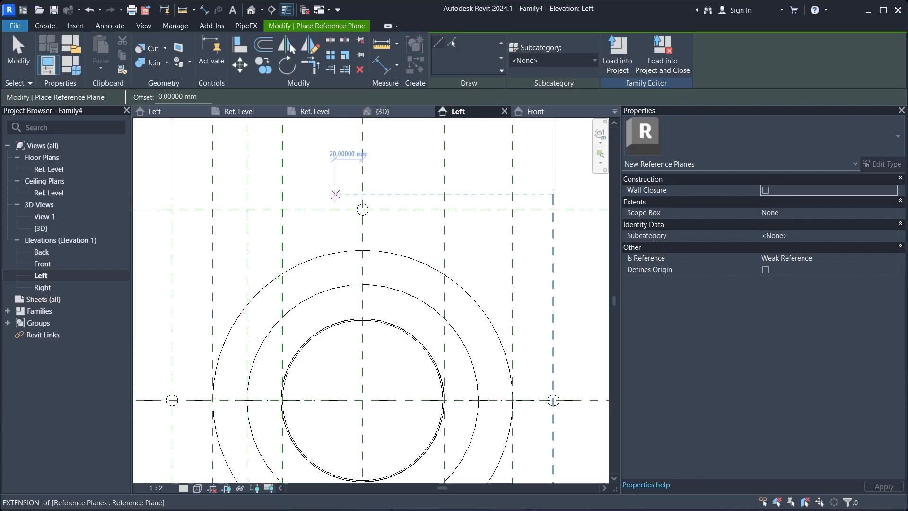
click(336, 195)
click(395, 194)
- Draw reference planes about 14 mm left, 40 mm below and 13 mm right of the top rod's centre to complete the frame
scroll(348, 203, up, 2)
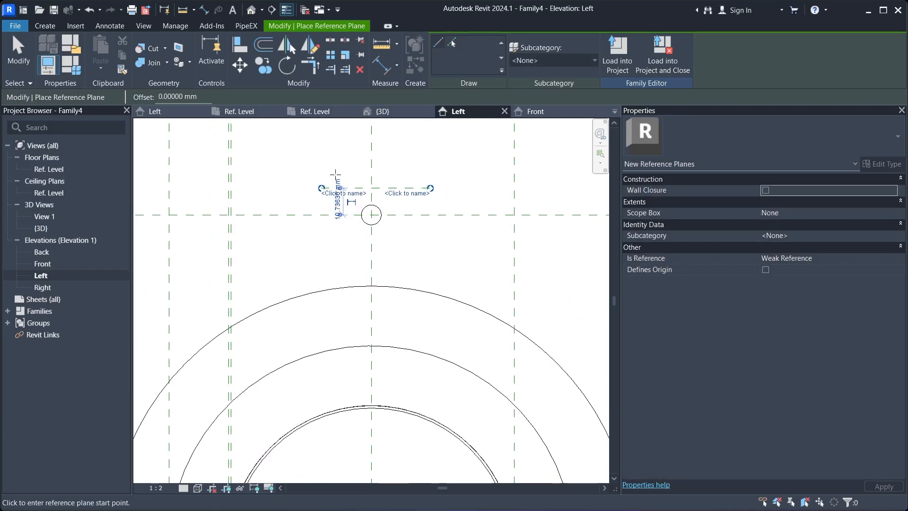
click(336, 175)
click(335, 325)
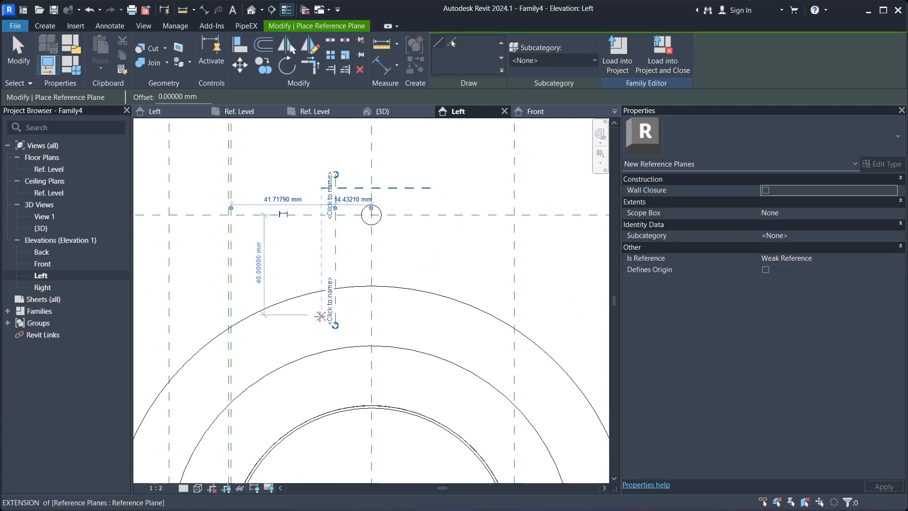
click(421, 314)
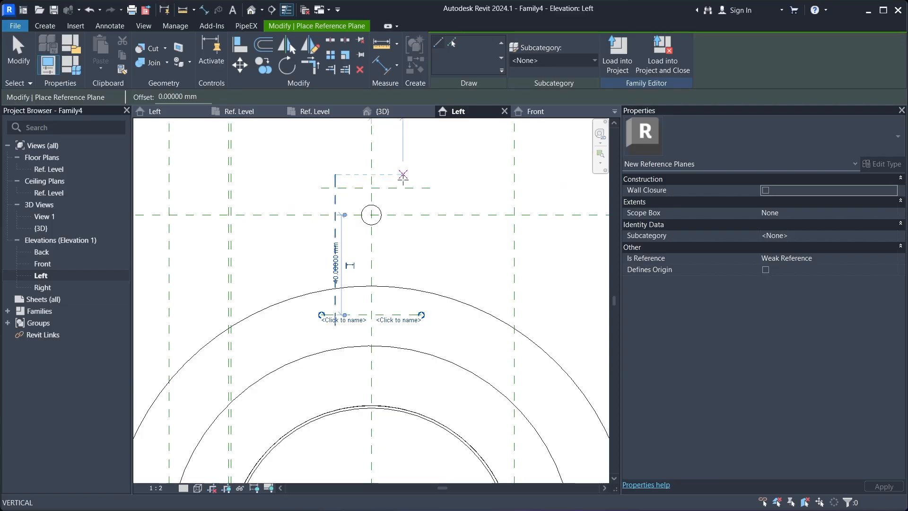
click(403, 175)
click(403, 314)
scroll(426, 331, down, 4)
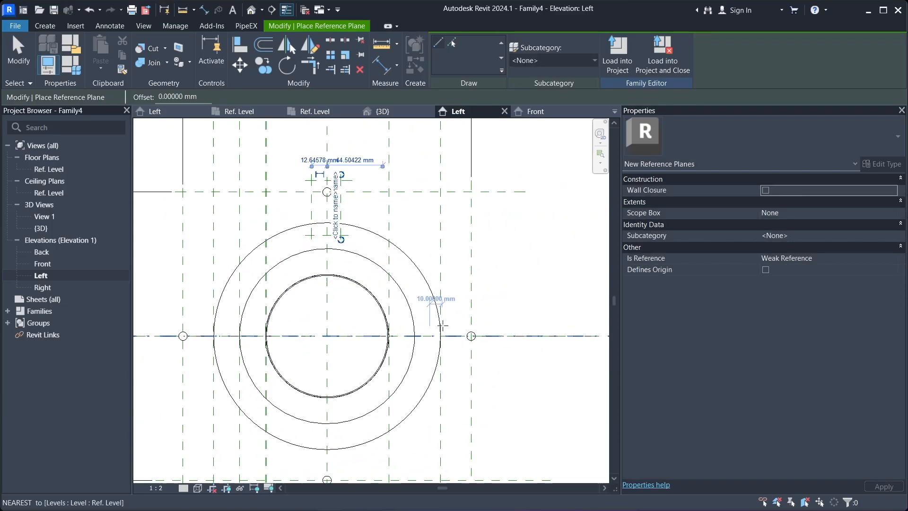
scroll(442, 325, up, 3)
click(382, 313)
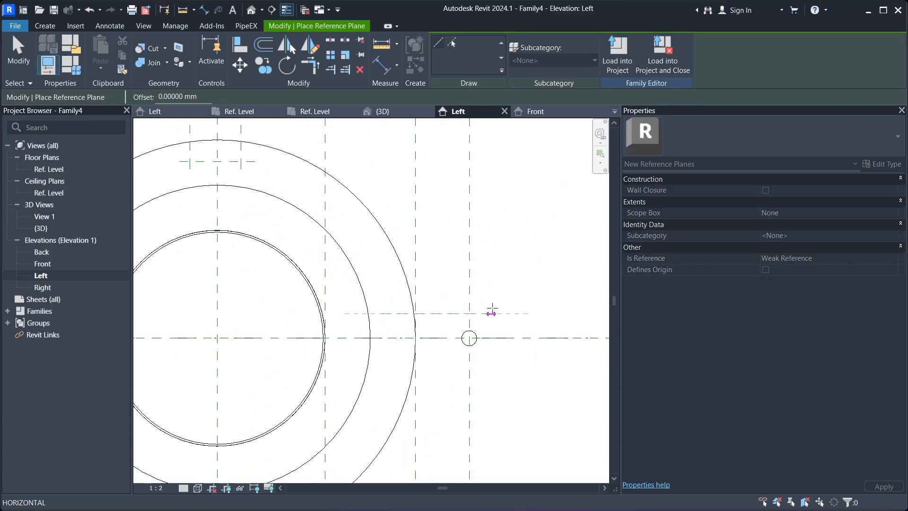
click(494, 309)
key(ctrl+z)
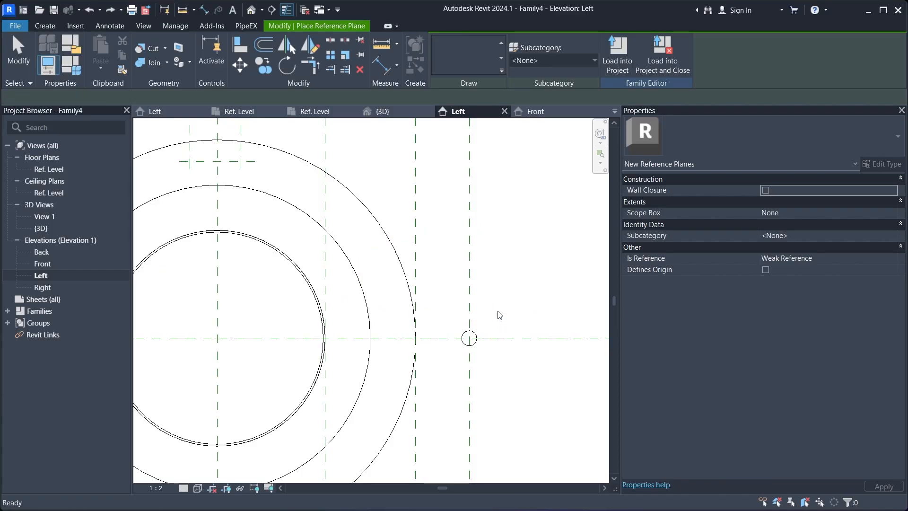
- Frame the right rod and adjacent flange edge with four reference planes, placing the upper one about 13 mm above the rod's centre
click(383, 313)
click(506, 312)
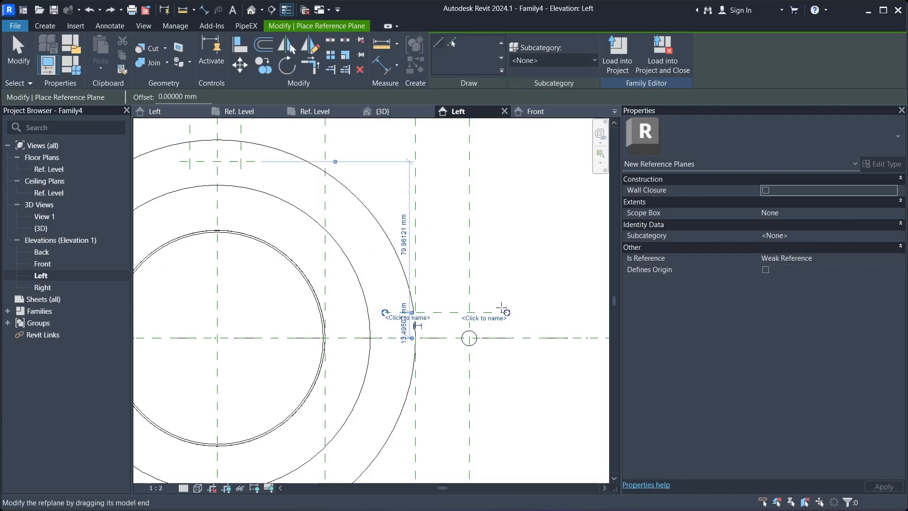
click(500, 302)
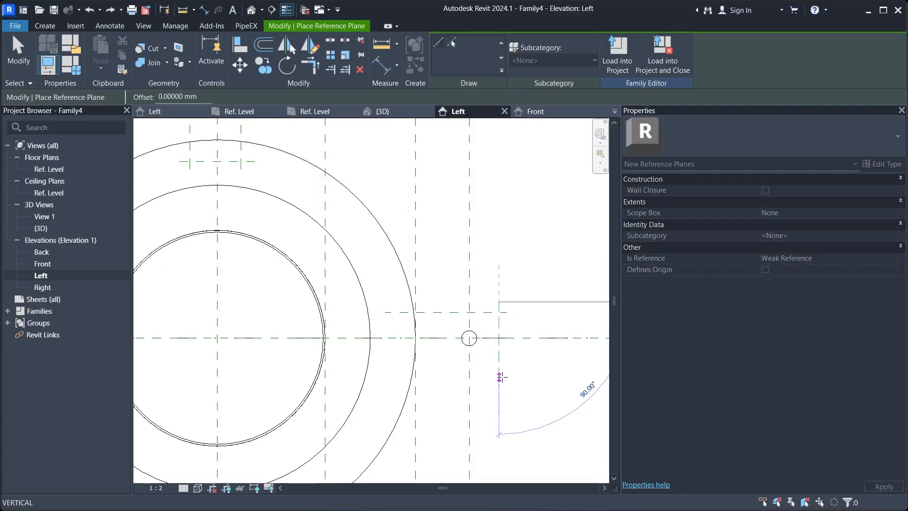
click(500, 377)
click(385, 366)
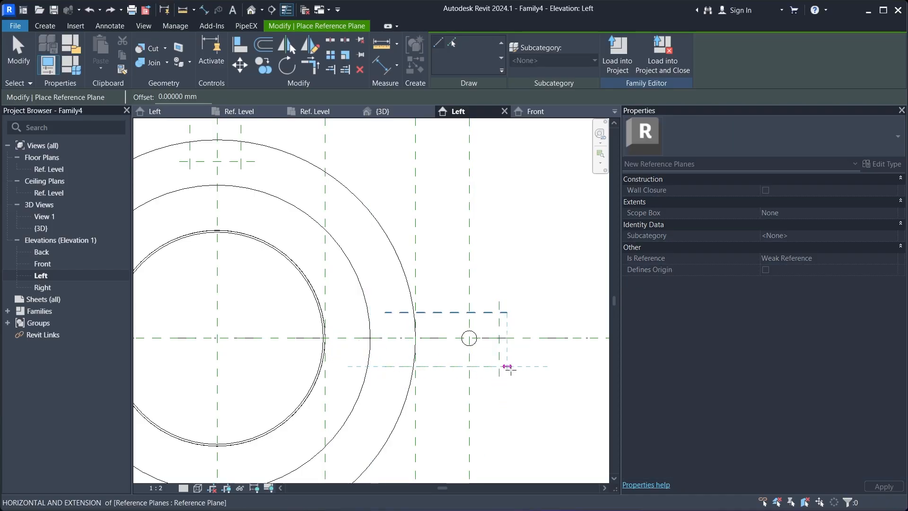
click(507, 366)
click(392, 301)
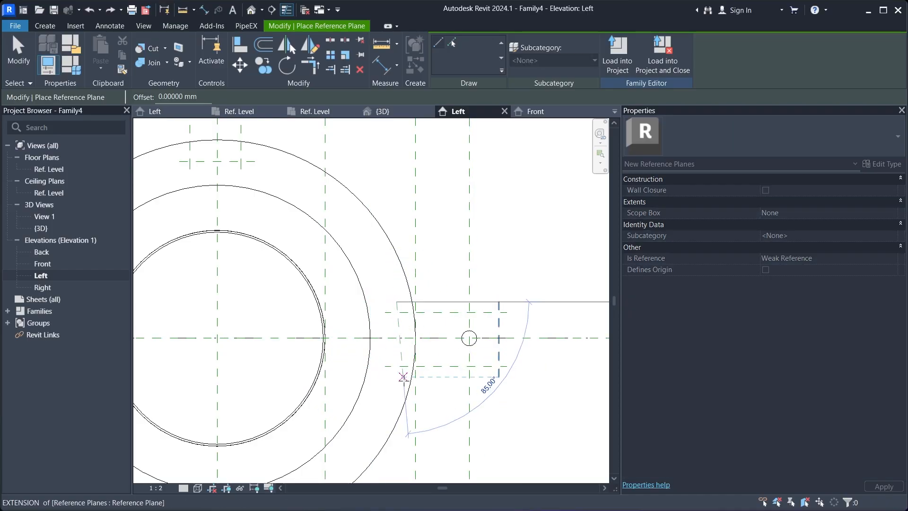
click(397, 378)
- Draw a short horizontal reference plane about 13 mm below the bottom rod's centre
scroll(459, 298, down, 2)
middle_drag(300, 422, 355, 273)
scroll(360, 312, up, 2)
click(360, 337)
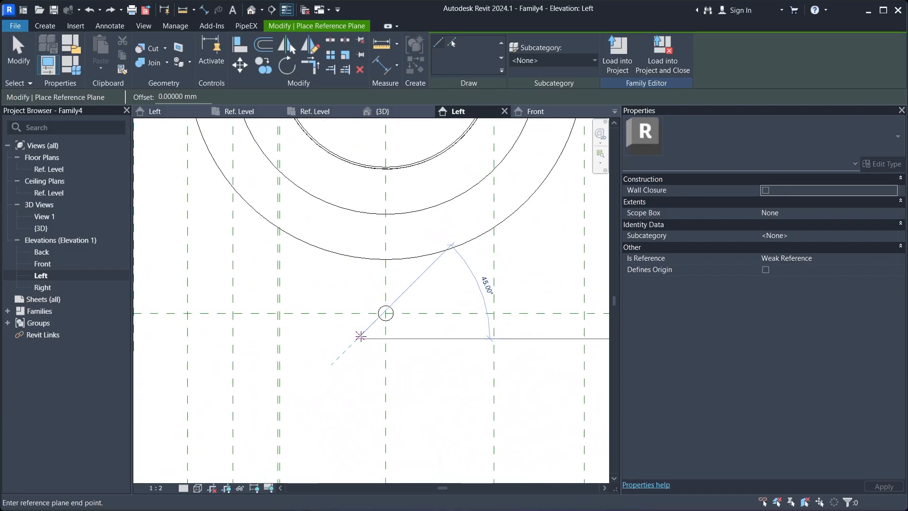
click(418, 338)
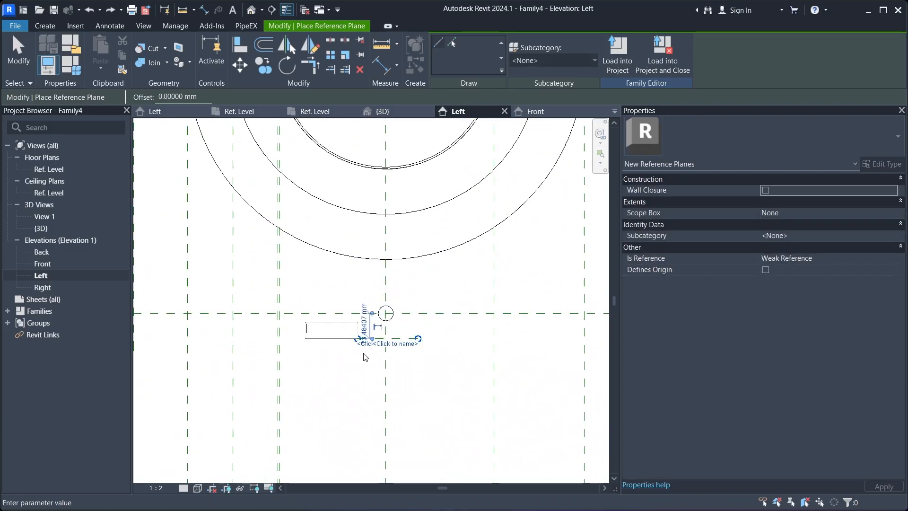
scroll(369, 355, down, 1)
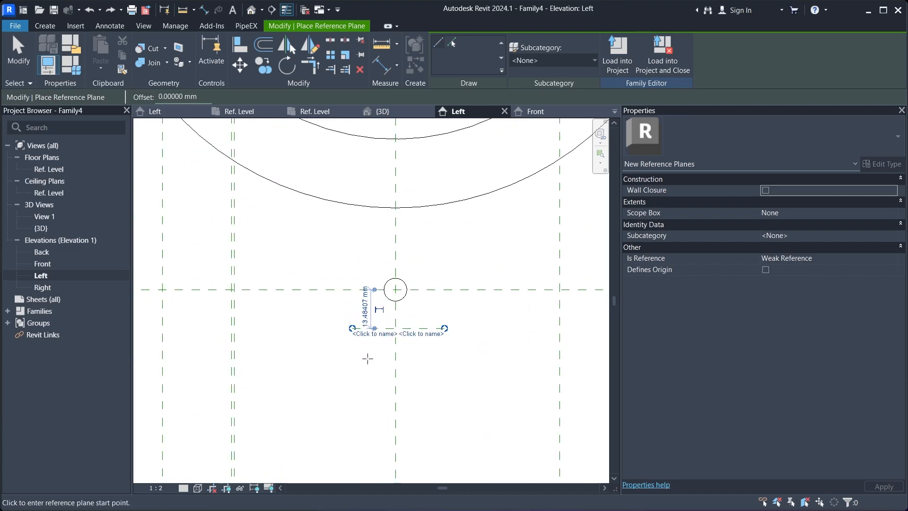
- Draw vertical reference planes on both sides of the bottom rod, the left one 10 mm from its centre, and a horizontal plane inside the flange edge above it
click(363, 322)
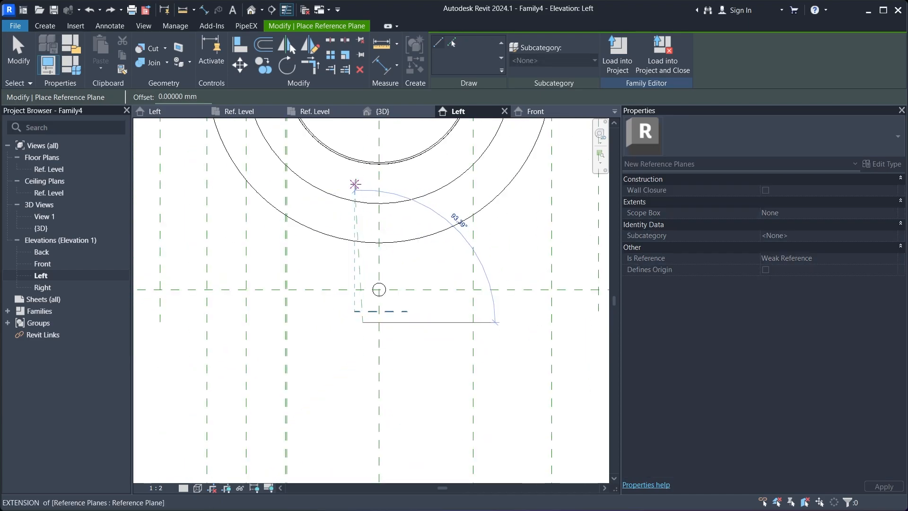
click(363, 213)
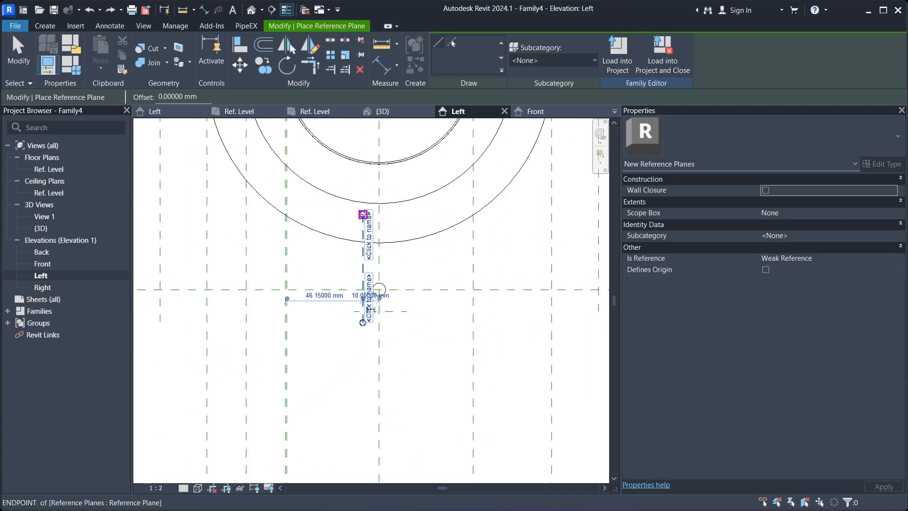
click(404, 322)
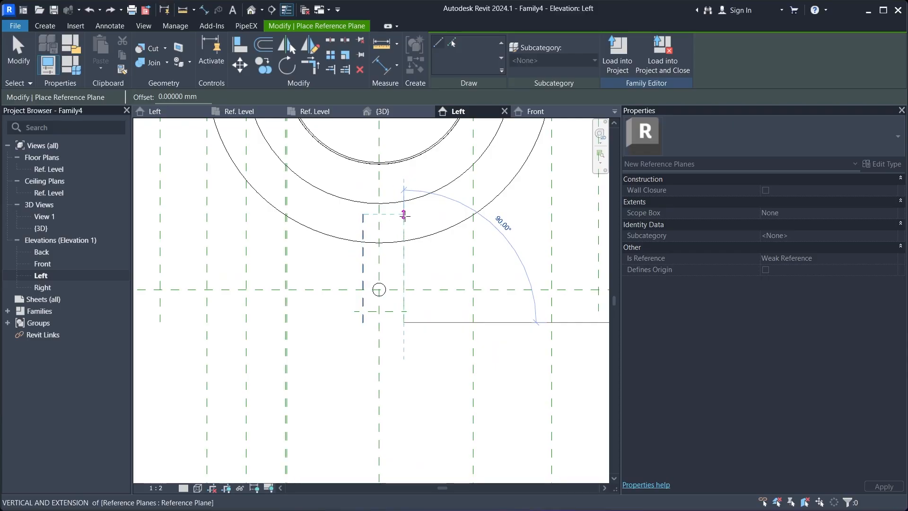
click(403, 215)
scroll(350, 225, up, 2)
click(349, 226)
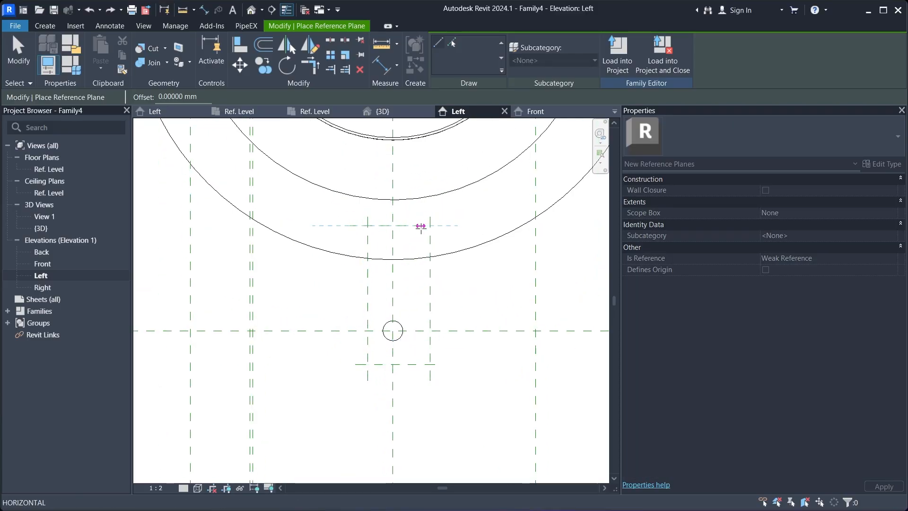
click(441, 230)
- Draw a vertical reference plane left of the left rod and a horizontal one about 9 mm above its centre
scroll(463, 230, down, 4)
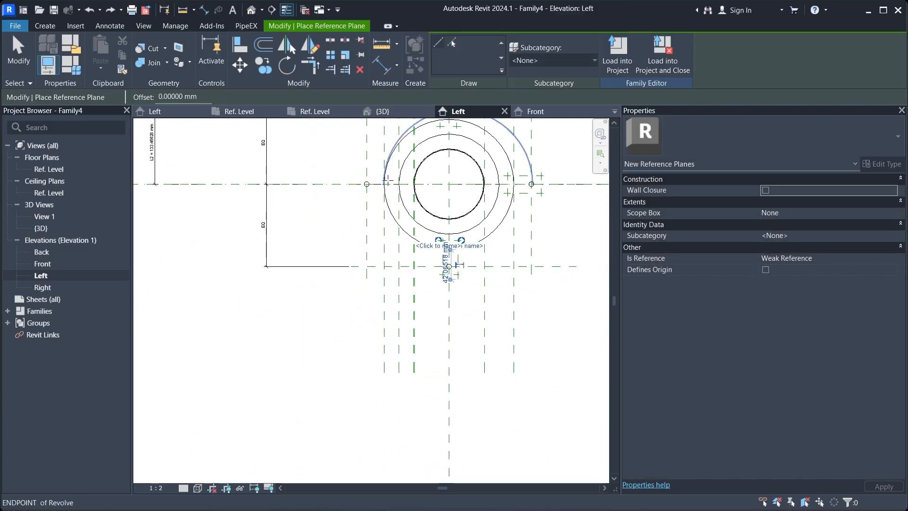
scroll(372, 177, up, 4)
click(321, 176)
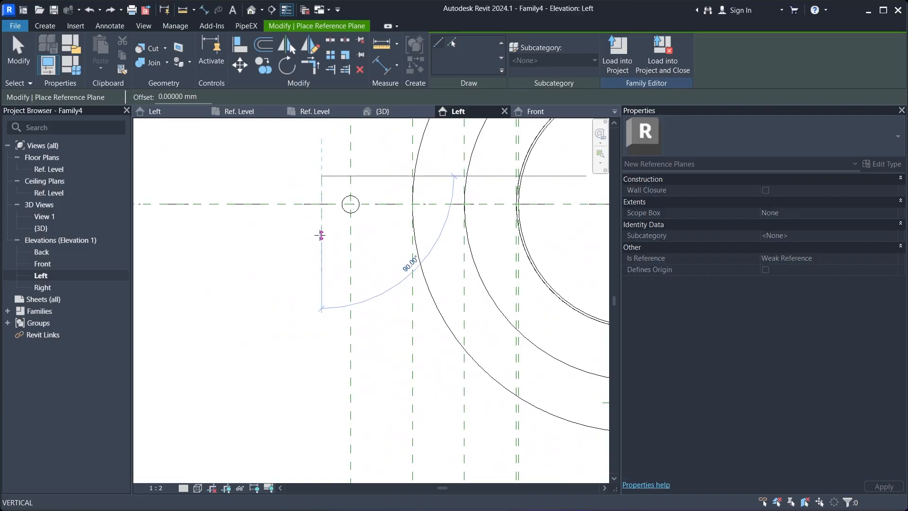
click(321, 235)
scroll(314, 183, up, 2)
click(275, 179)
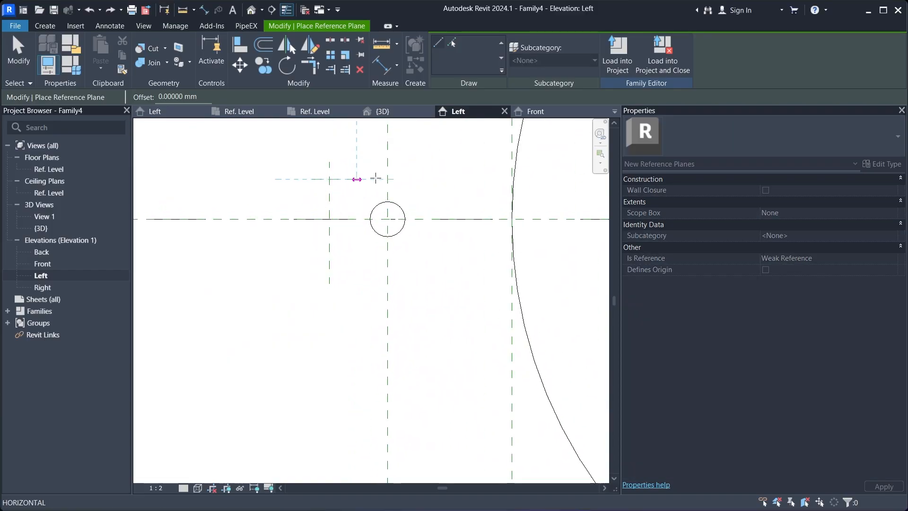
scroll(484, 197, down, 2)
click(536, 188)
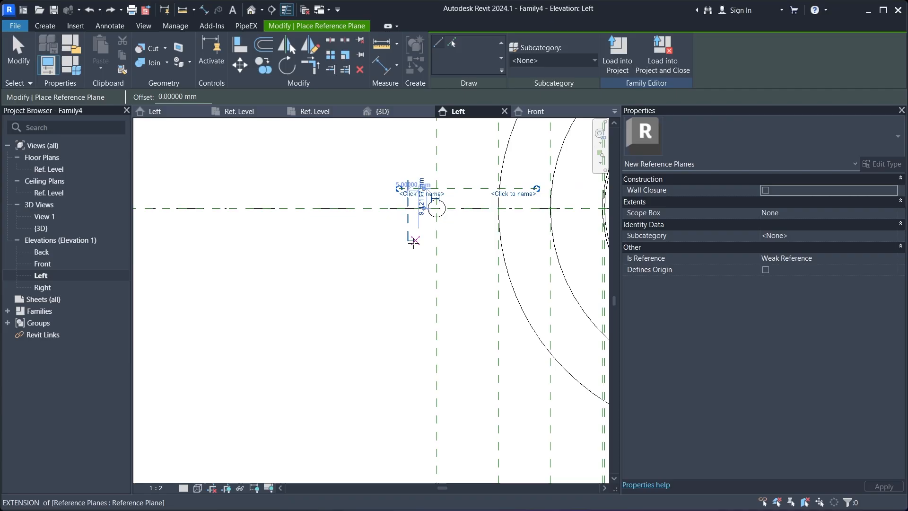
- Complete the left rod's frame with a horizontal reference plane below it and a vertical one inside the flange edge
click(395, 231)
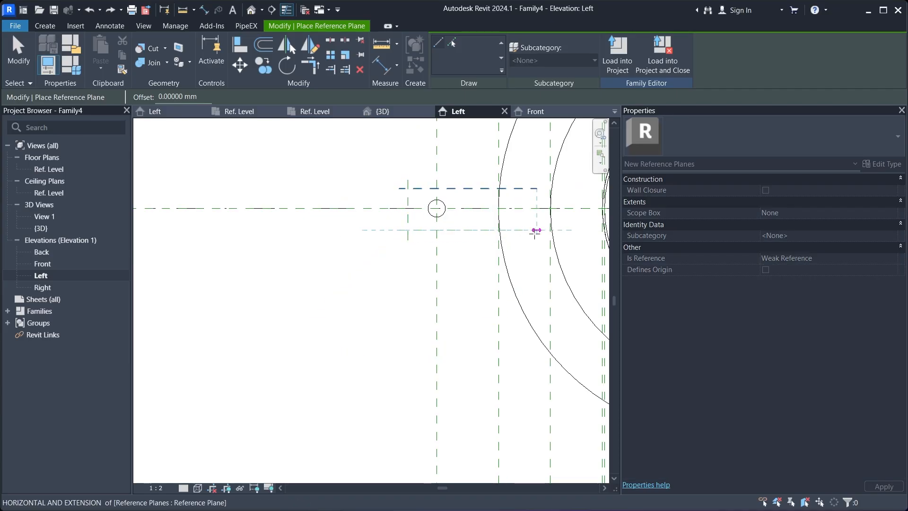
click(535, 231)
click(528, 179)
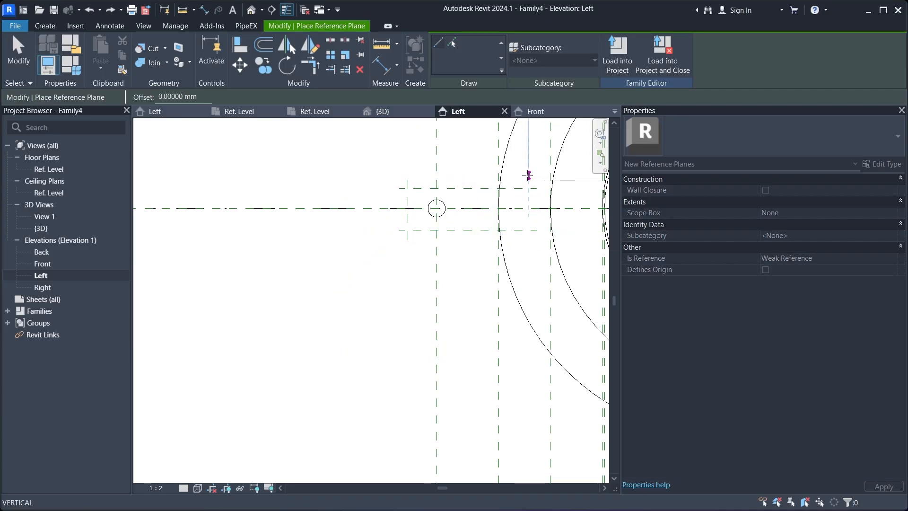
click(528, 303)
scroll(472, 236, down, 3)
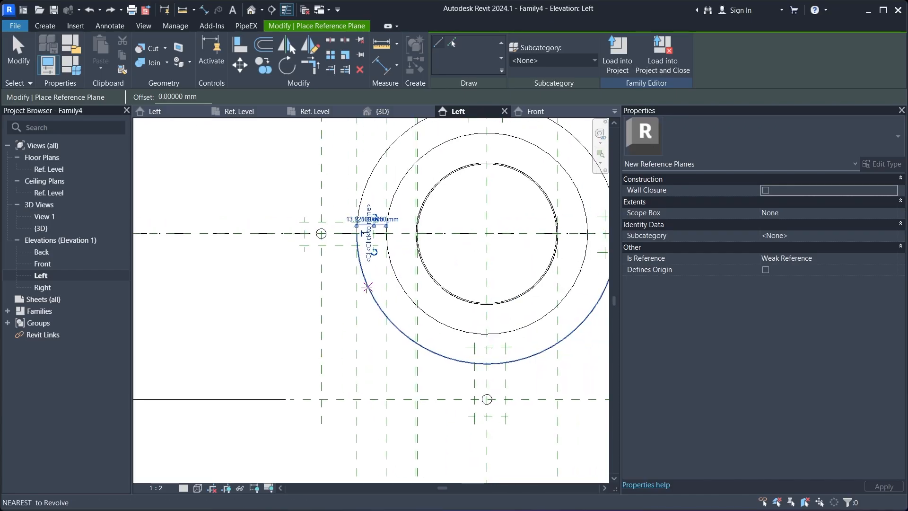
key(Escape)
middle_drag(428, 294, 335, 301)
middle_drag(355, 265, 332, 339)
scroll(361, 150, down, 1)
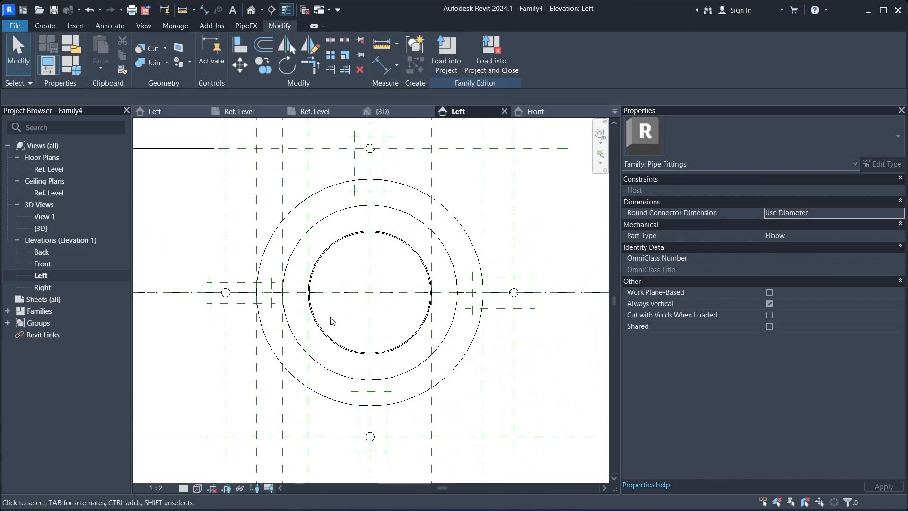
- Dimension the top rod's two vertical side planes with the centre plane between them and make the segments equal (EQ)
click(379, 70)
scroll(398, 143, up, 2)
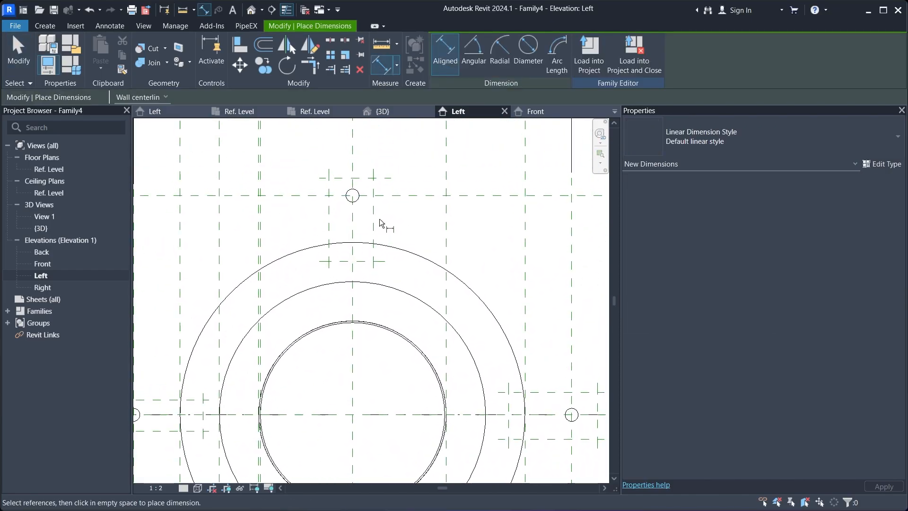
click(331, 182)
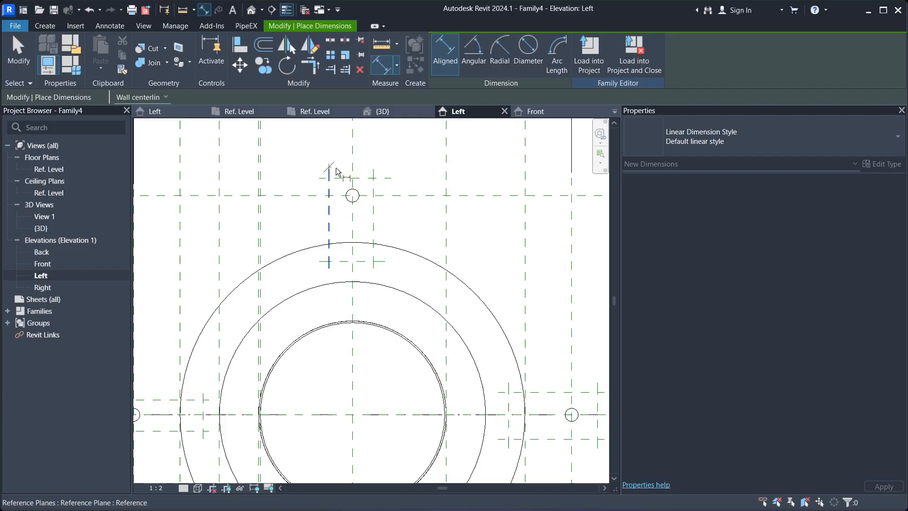
scroll(364, 212, down, 1)
click(385, 162)
scroll(372, 202, down, 1)
middle_drag(372, 202, 372, 239)
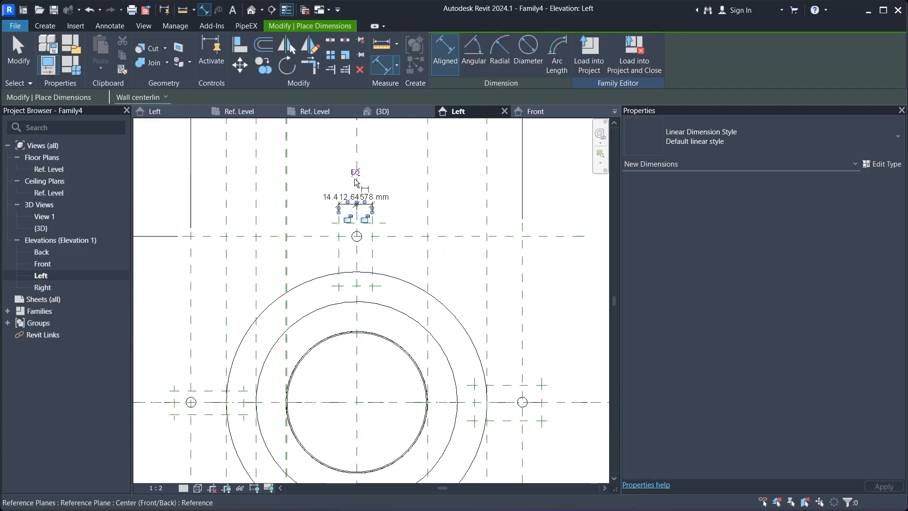
click(355, 174)
scroll(391, 253, up, 1)
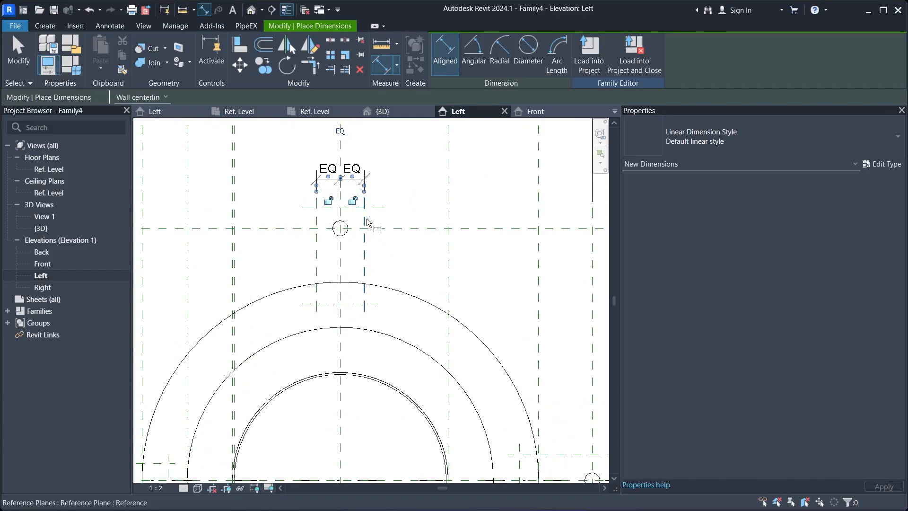
- Dimension the distance between the upper reference plane and the horizontal plane through the top rod's centre
click(380, 211)
click(384, 228)
click(408, 222)
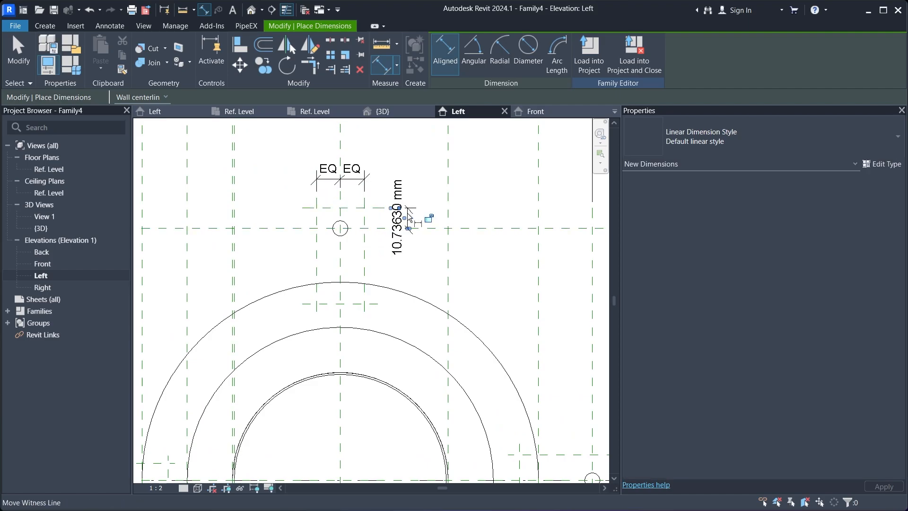
scroll(362, 234, down, 2)
middle_drag(436, 309, 433, 246)
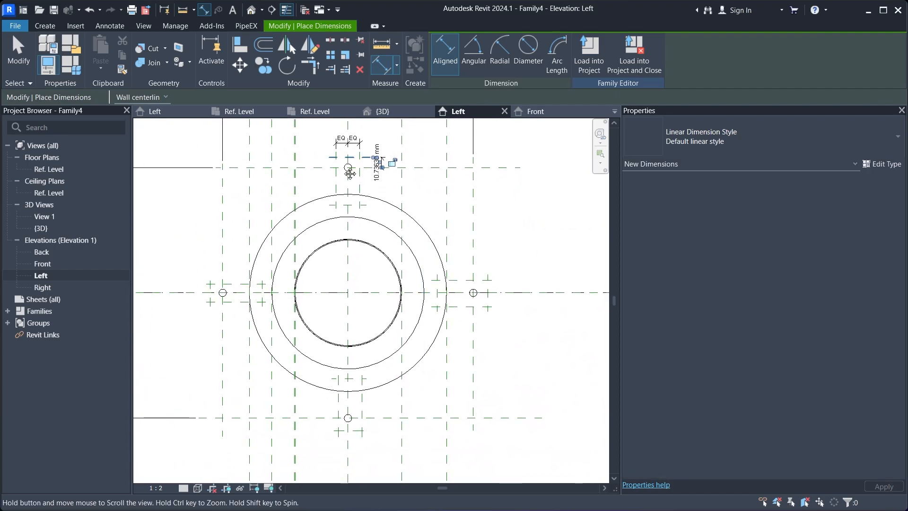
- Dimension the distance between the top rod's left side plane and the vertical centre plane, above the equality dimension
middle_drag(348, 172, 340, 269)
scroll(337, 256, up, 2)
click(321, 282)
click(341, 283)
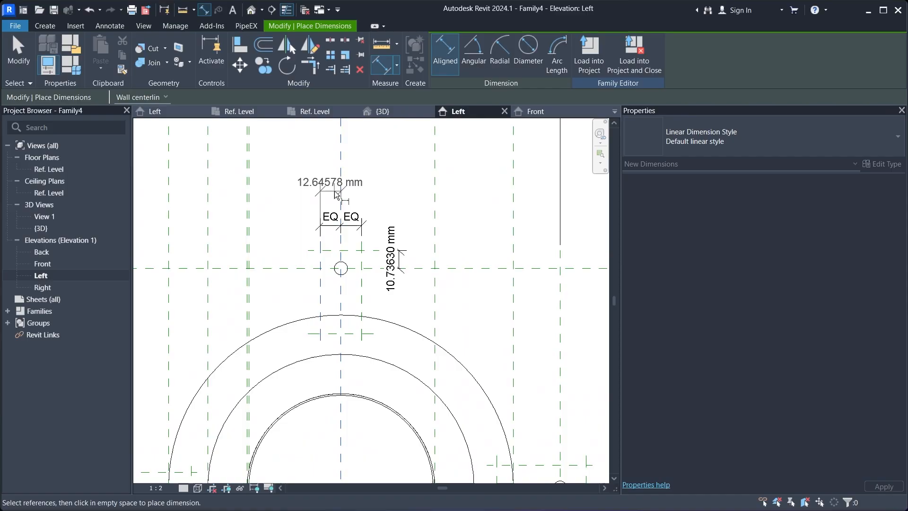
click(365, 190)
- Dimension the distance between the left rod's outer vertical reference plane and the vertical plane through its centre
scroll(364, 191, down, 2)
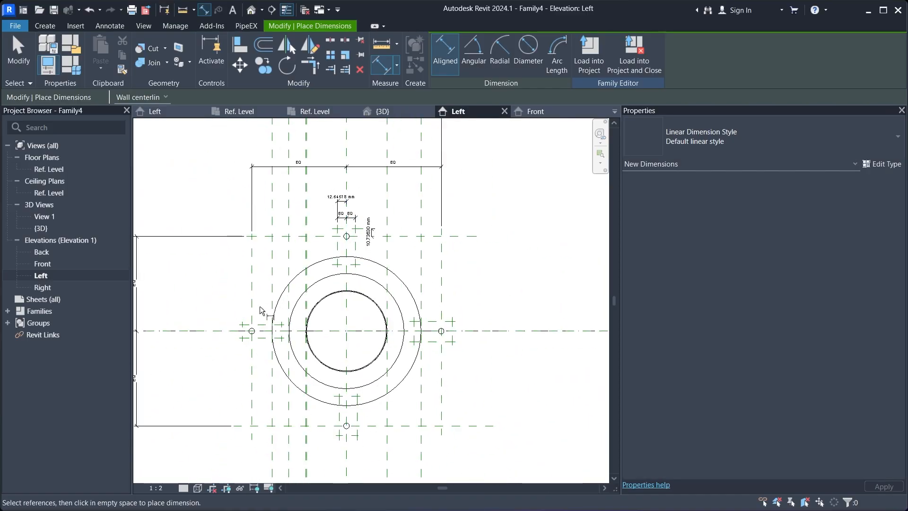
scroll(259, 305, up, 5)
scroll(282, 276, up, 1)
click(259, 251)
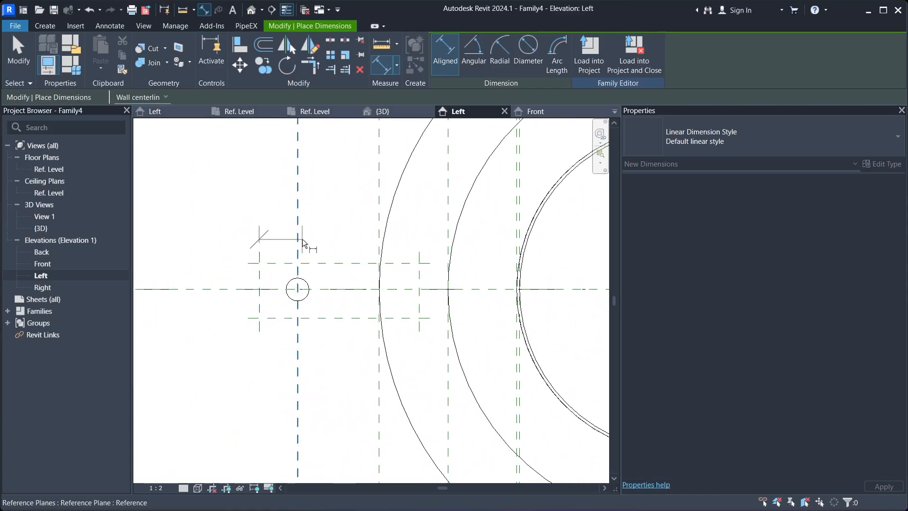
click(298, 241)
click(319, 227)
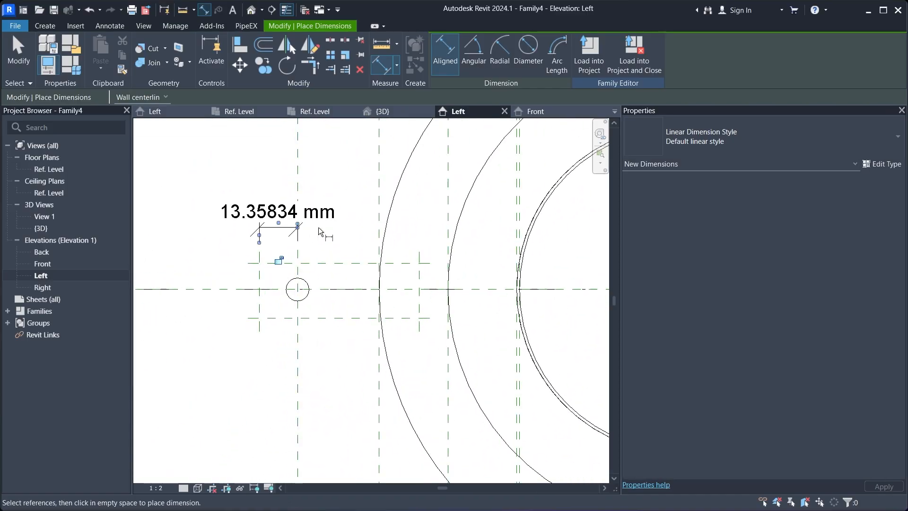
- Dimension the left rod's upper and lower planes with the centre plane between them and make the segments equal (EQ)
click(326, 264)
click(329, 288)
click(325, 319)
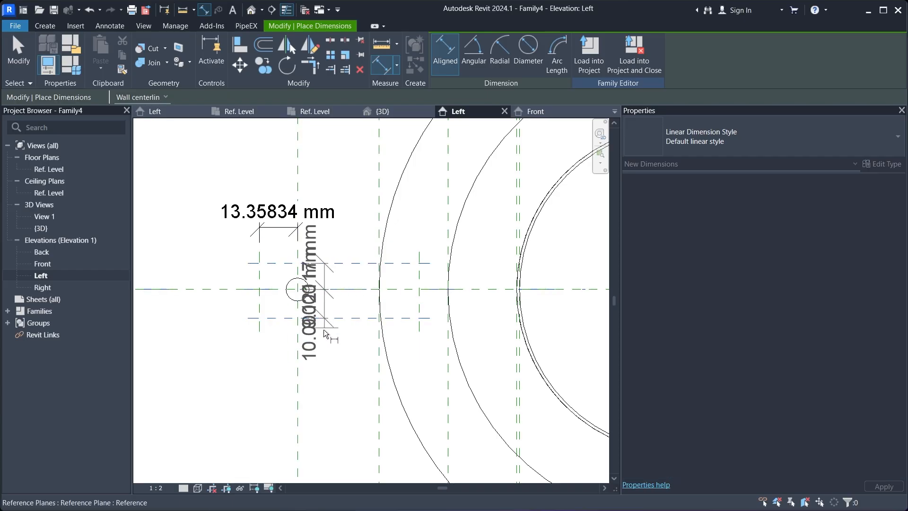
click(212, 360)
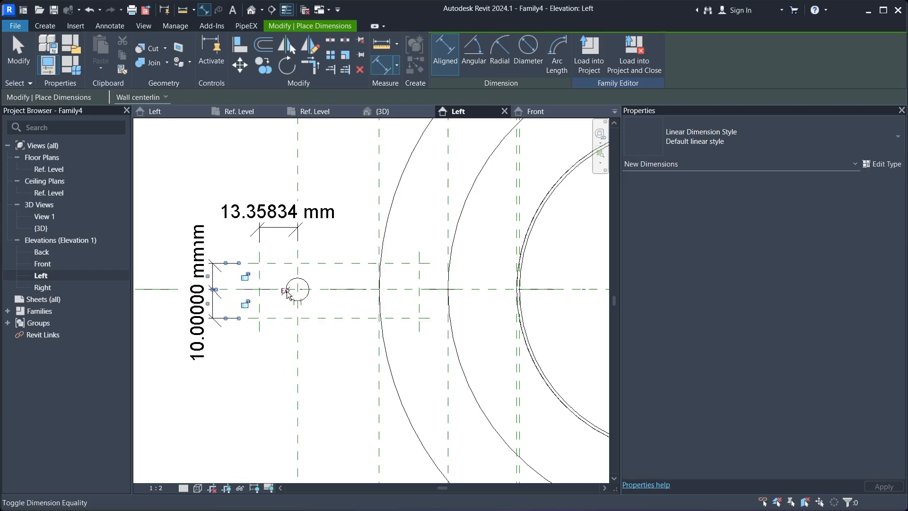
click(285, 290)
- Dimension the distance between the horizontal centre plane and the left rod's lower reference plane
click(273, 294)
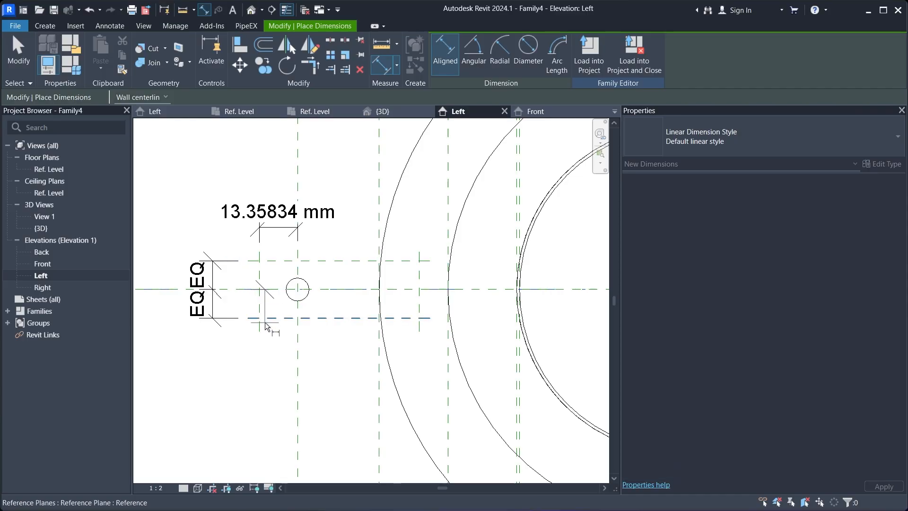
click(263, 317)
scroll(286, 328, down, 2)
click(189, 328)
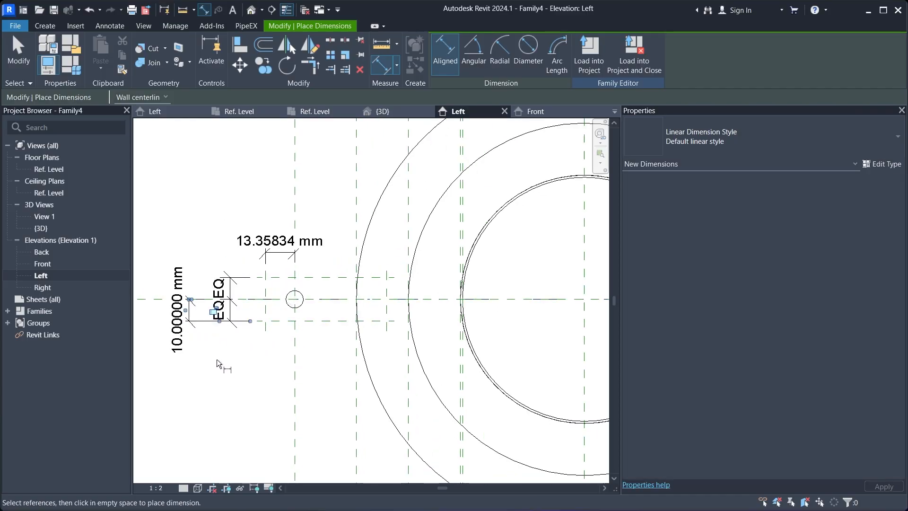
- Dimension the bottom rod's two vertical side planes with the centre plane between them and make the segments equal (EQ)
scroll(216, 352, down, 1)
middle_drag(215, 345, 164, 218)
scroll(164, 217, down, 2)
scroll(333, 335, up, 3)
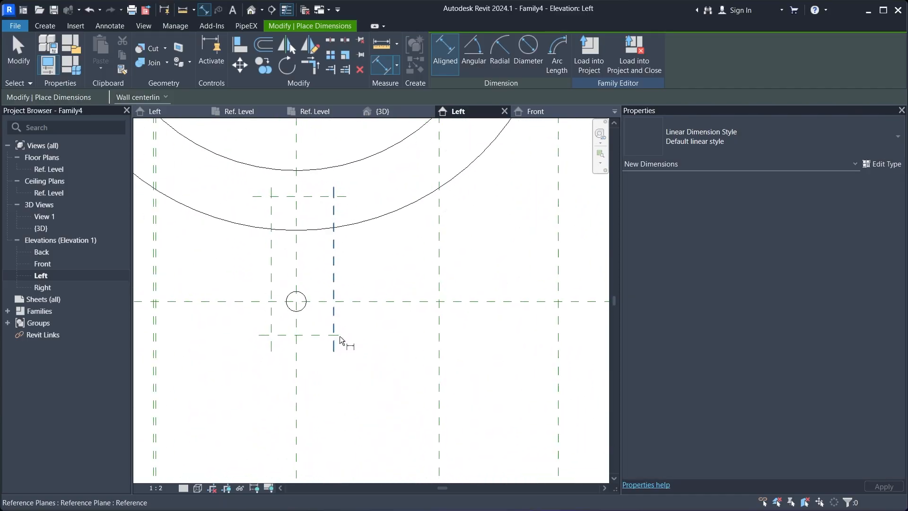
click(290, 264)
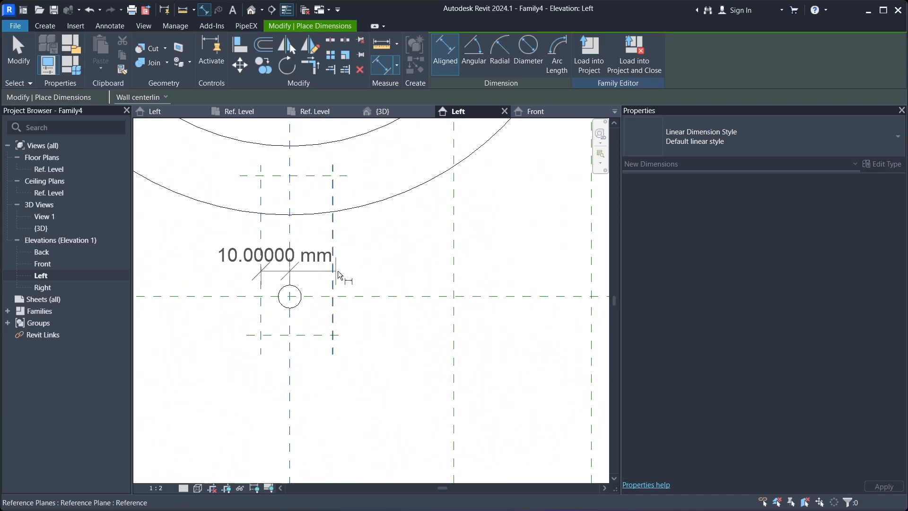
click(333, 268)
click(347, 266)
click(296, 193)
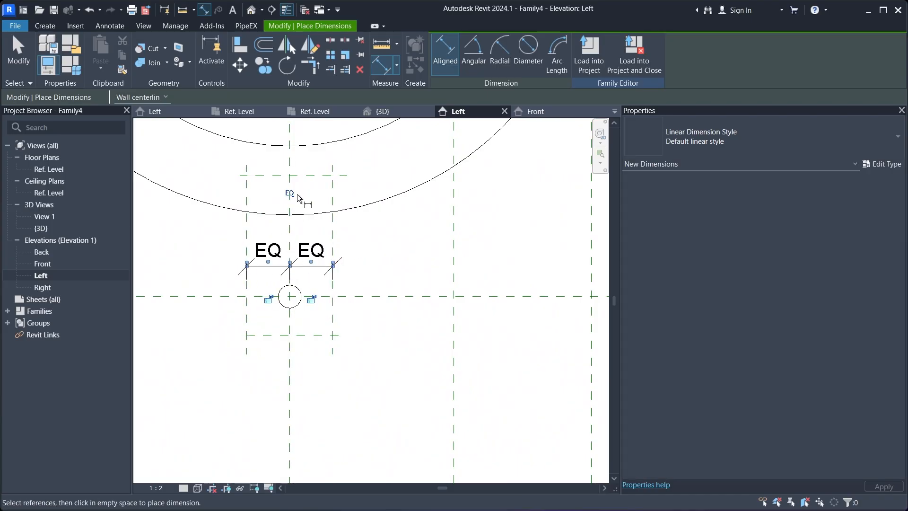
- Dimension the bottom rod's left side plane to the vertical centre plane, and its lower plane to the horizontal plane through the rod's centre
click(247, 326)
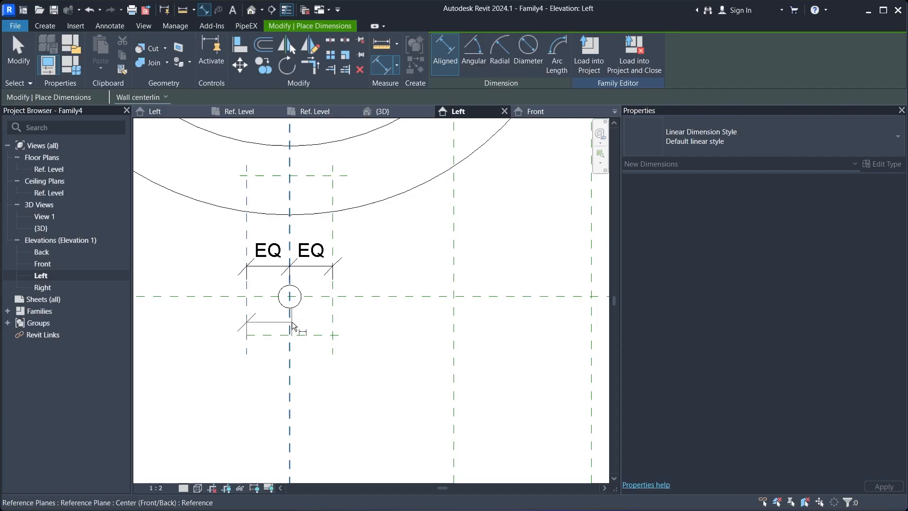
click(290, 322)
click(287, 403)
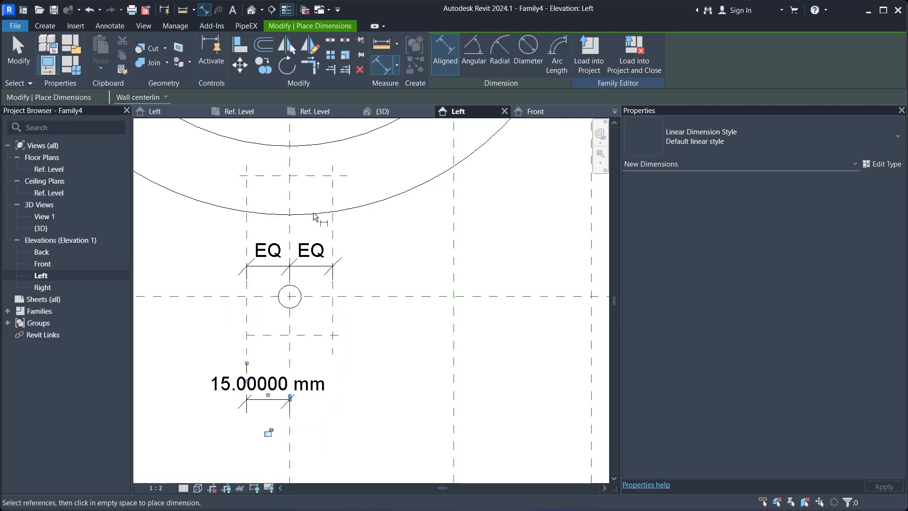
click(319, 297)
click(315, 338)
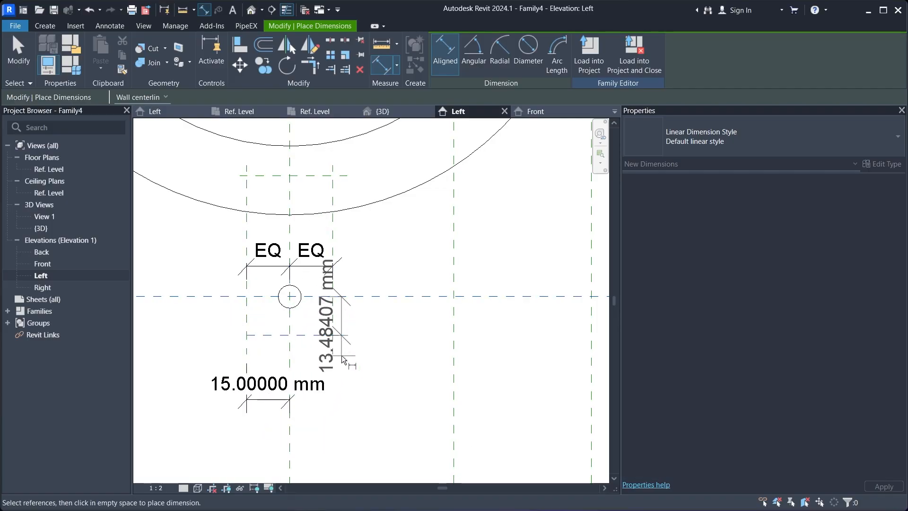
click(375, 364)
- Dimension the right rod's upper and lower planes with the centre plane between them and make the segments equal (EQ)
scroll(278, 293, down, 5)
middle_drag(413, 250, 427, 340)
scroll(391, 301, up, 4)
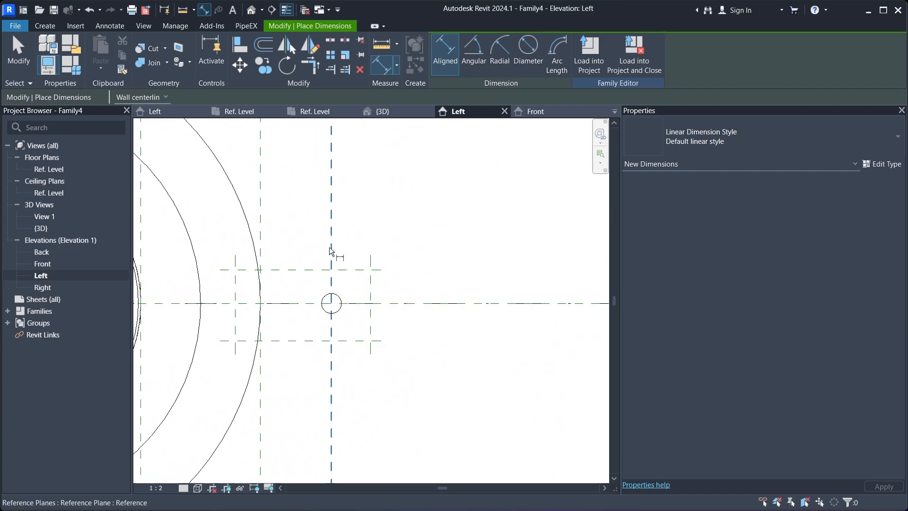
click(345, 268)
click(352, 339)
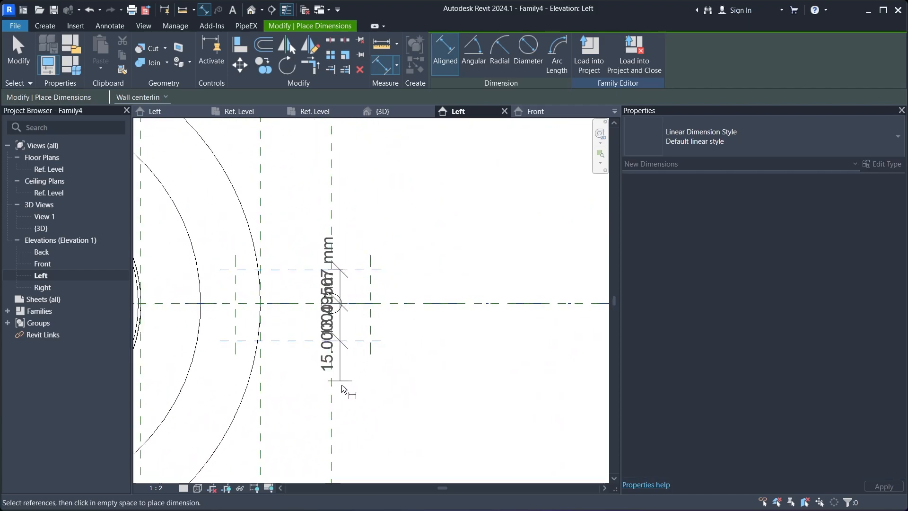
click(384, 382)
click(411, 305)
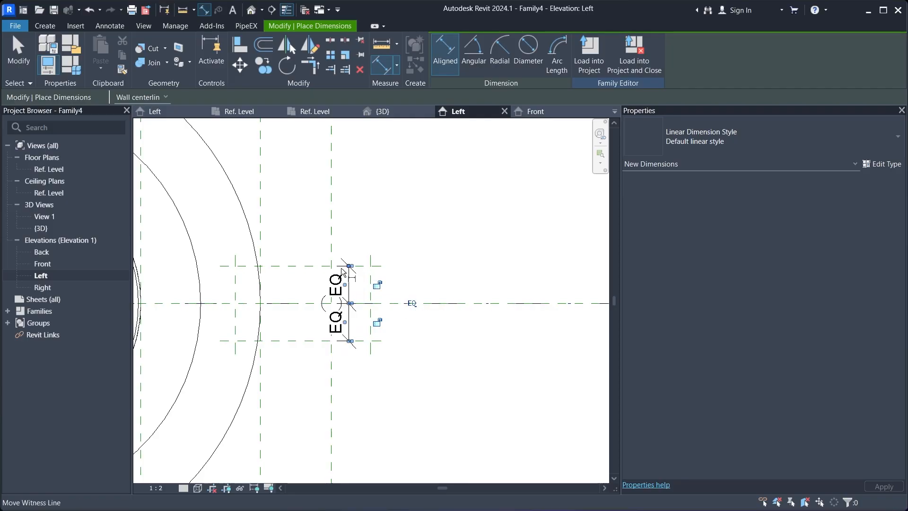
- Dimension the right rod's upper plane to the horizontal centre plane, and its outer vertical plane to the vertical plane through the rod's centre
click(290, 266)
click(294, 303)
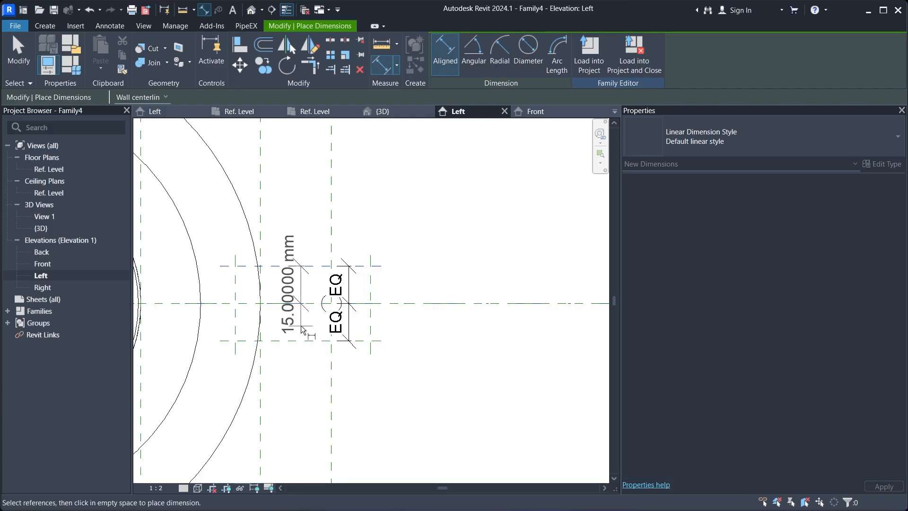
click(446, 329)
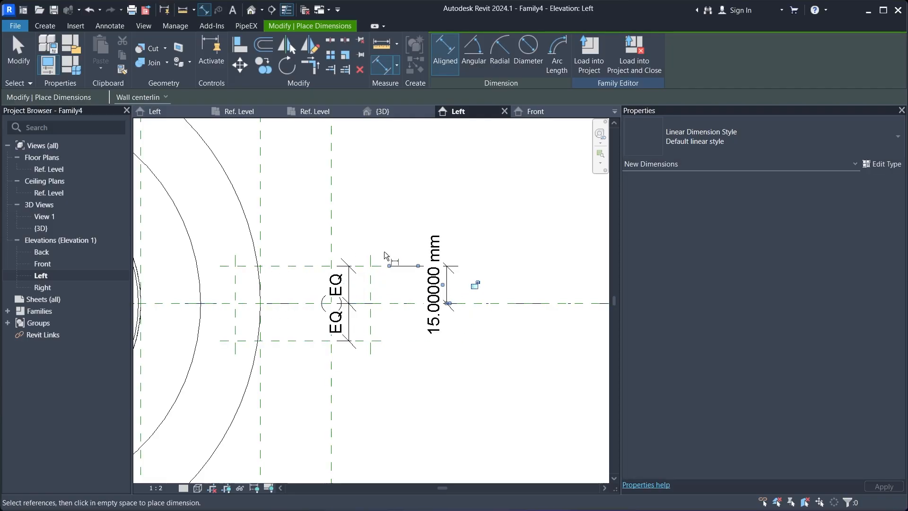
click(332, 239)
click(373, 274)
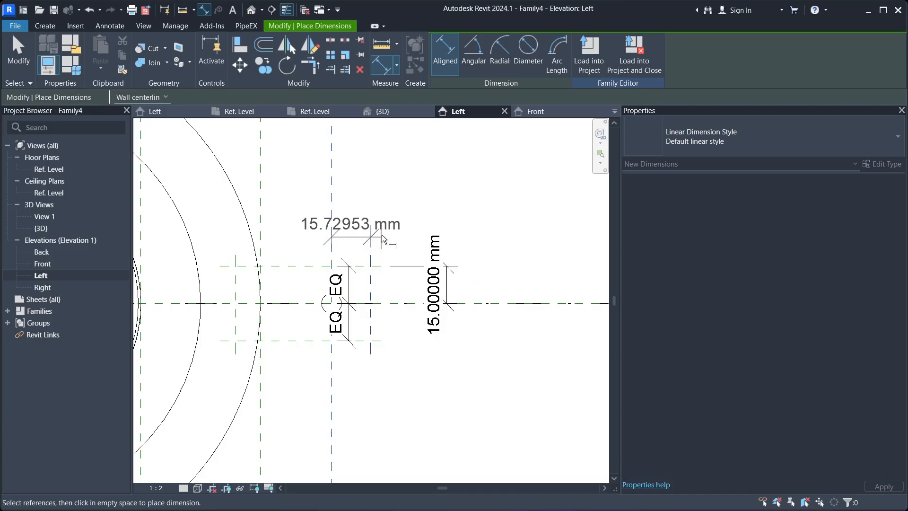
click(385, 232)
scroll(416, 234, down, 5)
scroll(384, 178, up, 3)
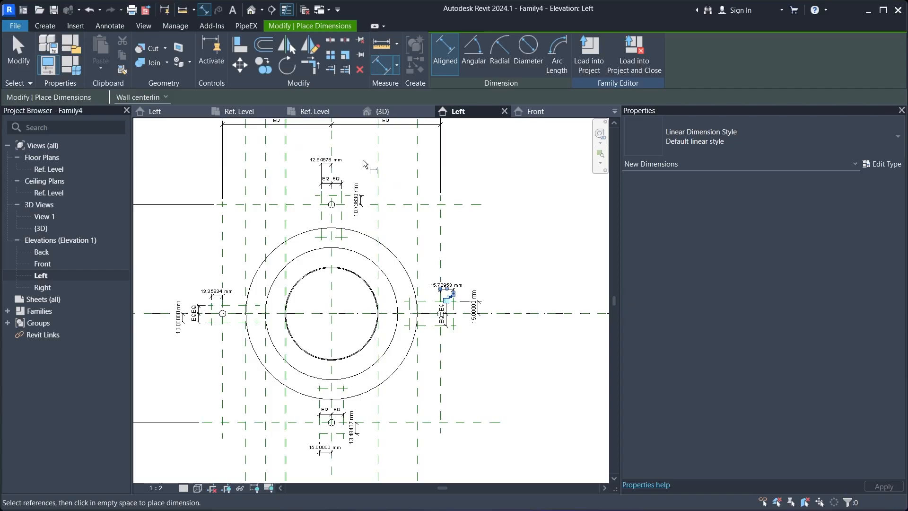
key(Escape)
key(Escape)
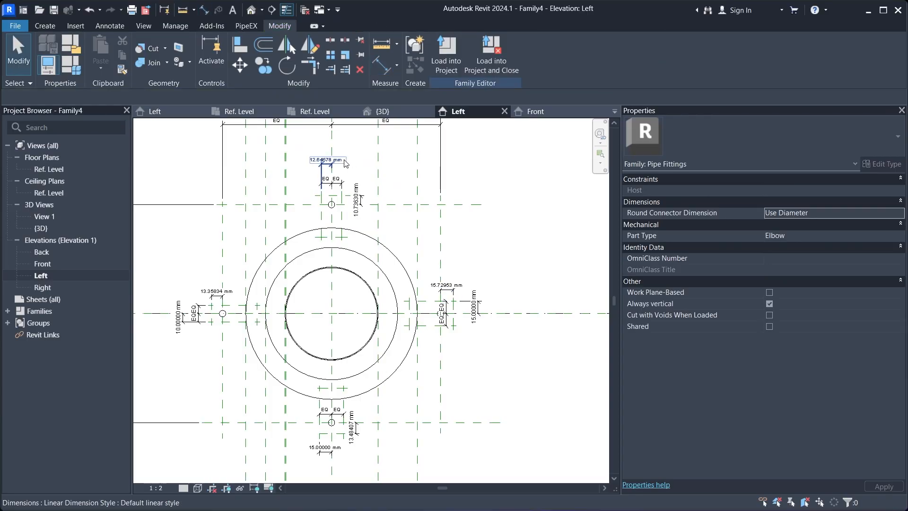
- Label the eight single offset dimensions around the four rods with the Rod_D parameter
click(345, 163)
ctrl+click(359, 201)
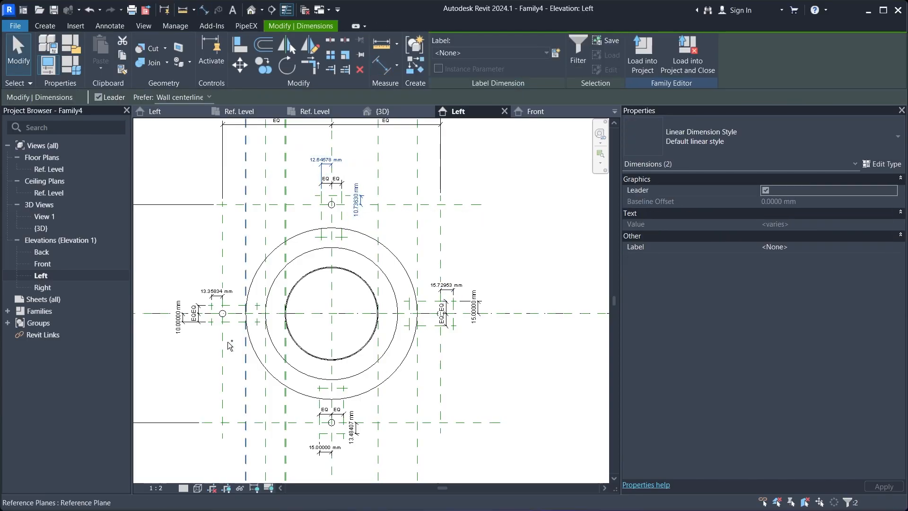
ctrl+click(223, 303)
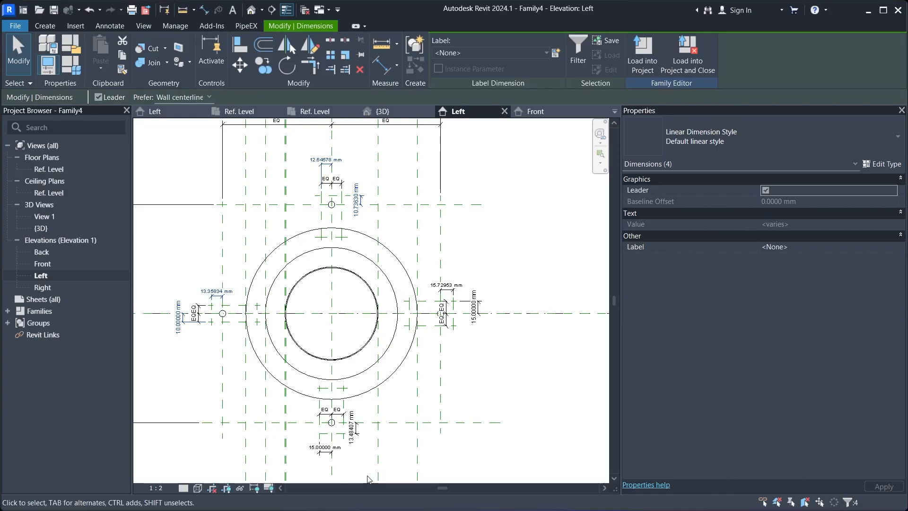
ctrl+click(327, 450)
ctrl+click(356, 432)
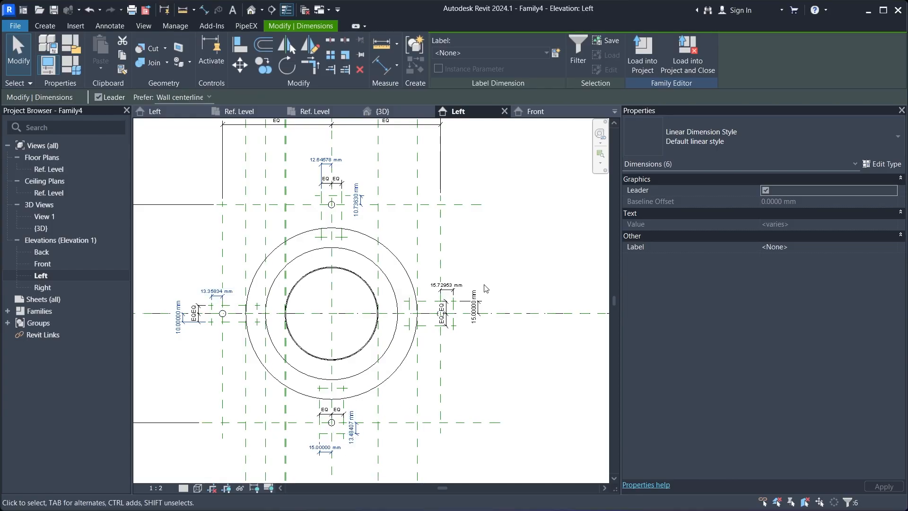
ctrl+click(479, 304)
ctrl+click(452, 290)
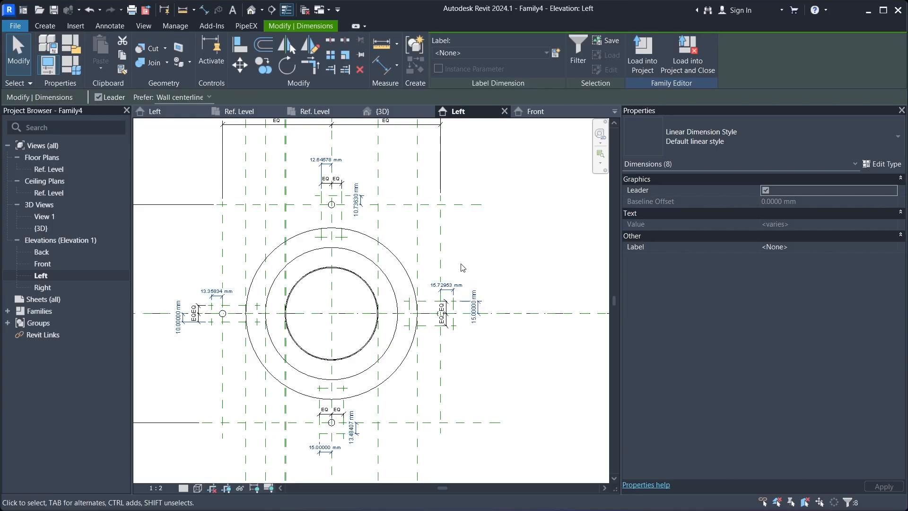
click(484, 54)
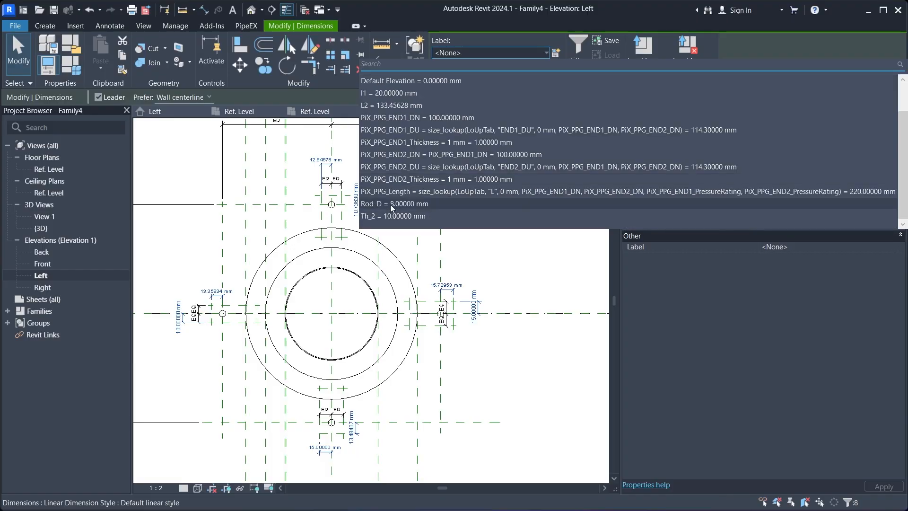
key(Return)
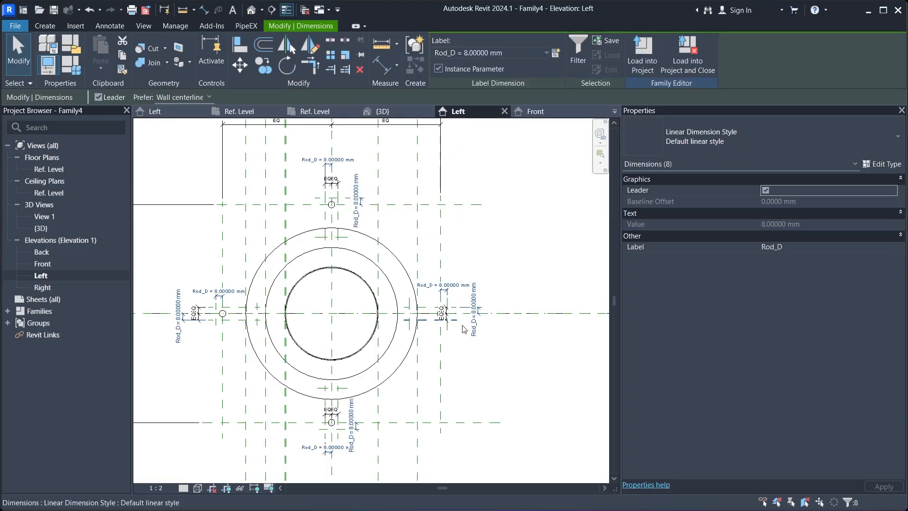
click(476, 361)
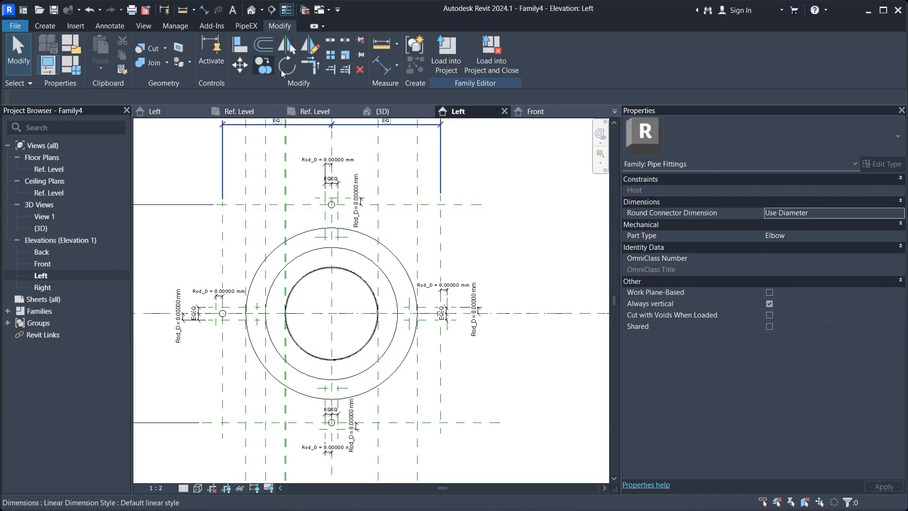
- Dimension the distance between the horizontal plane through the top rod's centre and the horizontal plane inside the flange edge
click(380, 69)
scroll(317, 240, up, 3)
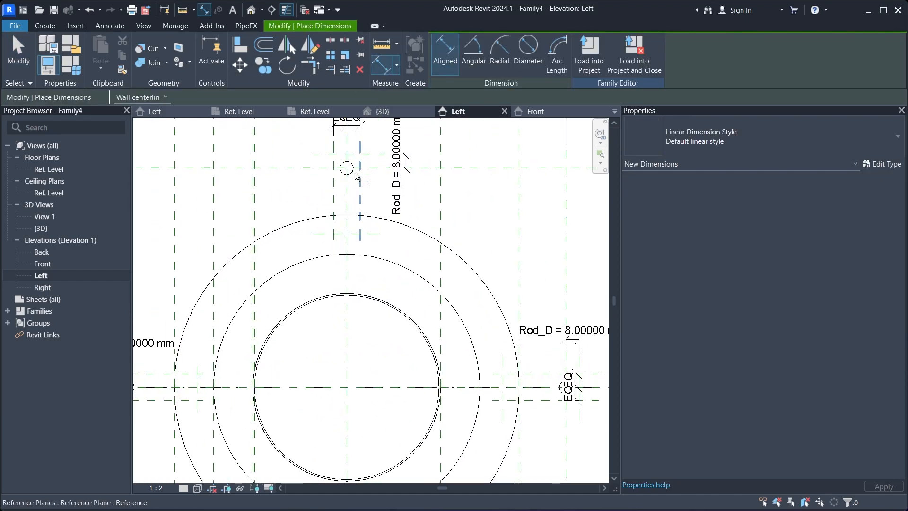
click(371, 169)
scroll(377, 237, down, 4)
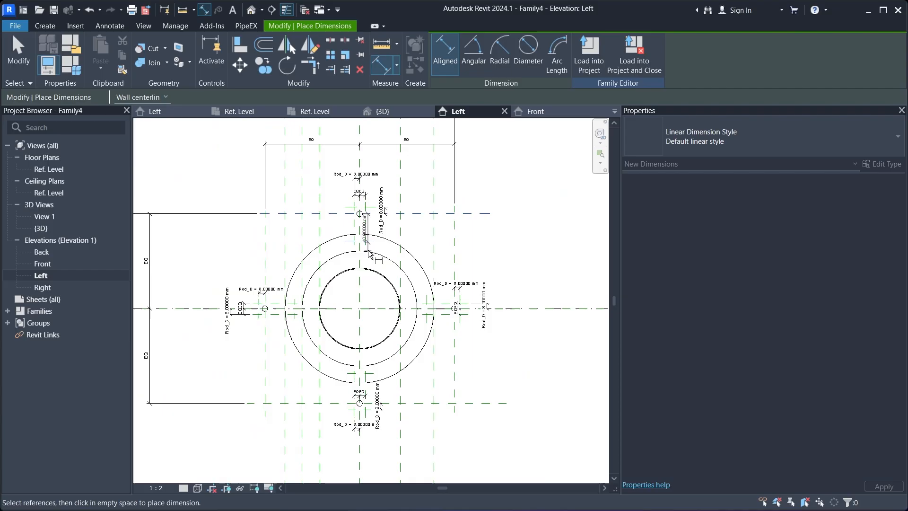
scroll(370, 250, up, 5)
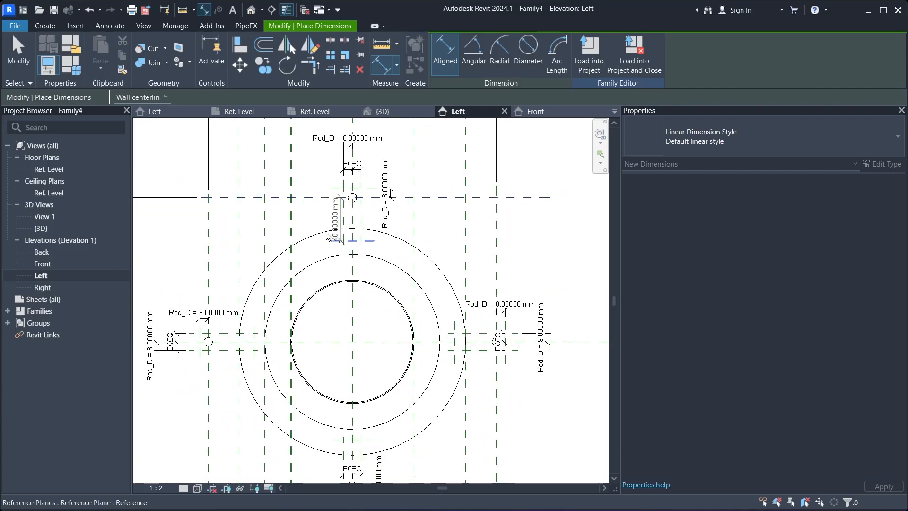
scroll(339, 233, up, 1)
click(315, 244)
- Dimension the distance between the vertical plane through the left rod's centre and the vertical plane inside the flange edge
scroll(317, 247, down, 4)
scroll(263, 276, up, 5)
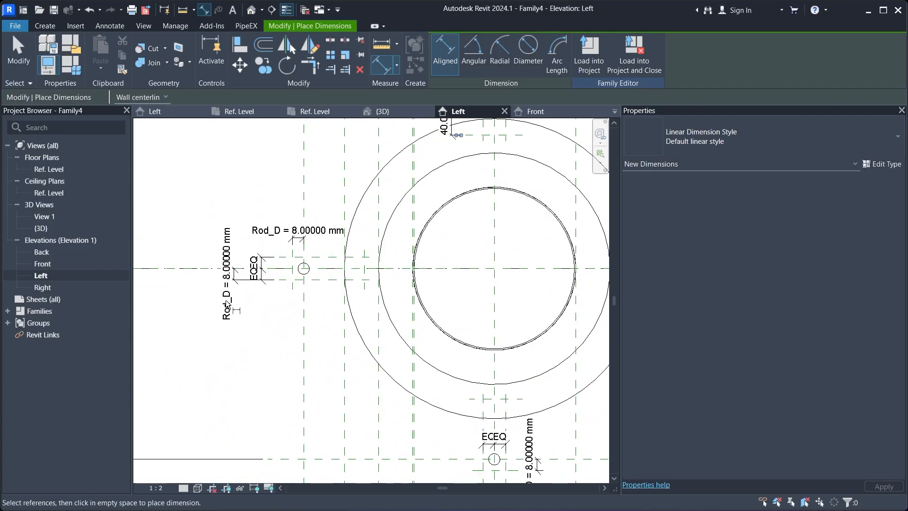
click(333, 288)
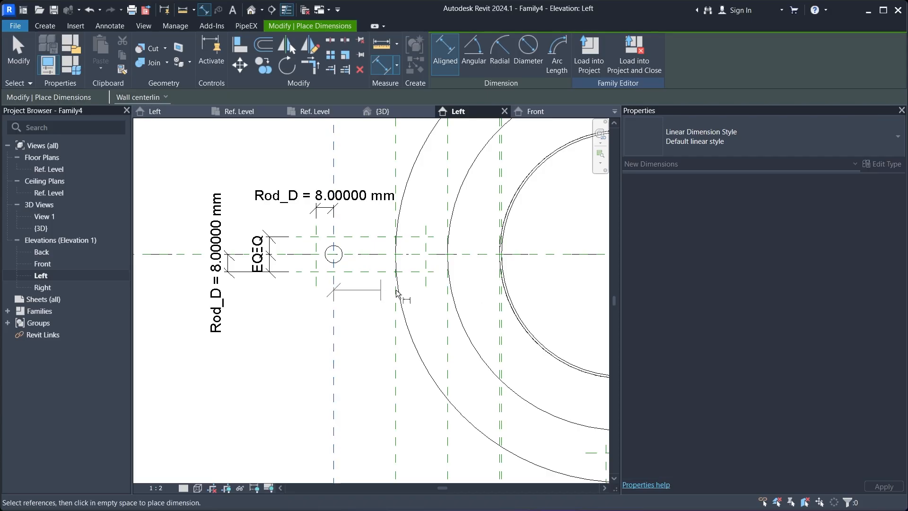
click(425, 266)
click(385, 325)
scroll(391, 291, down, 4)
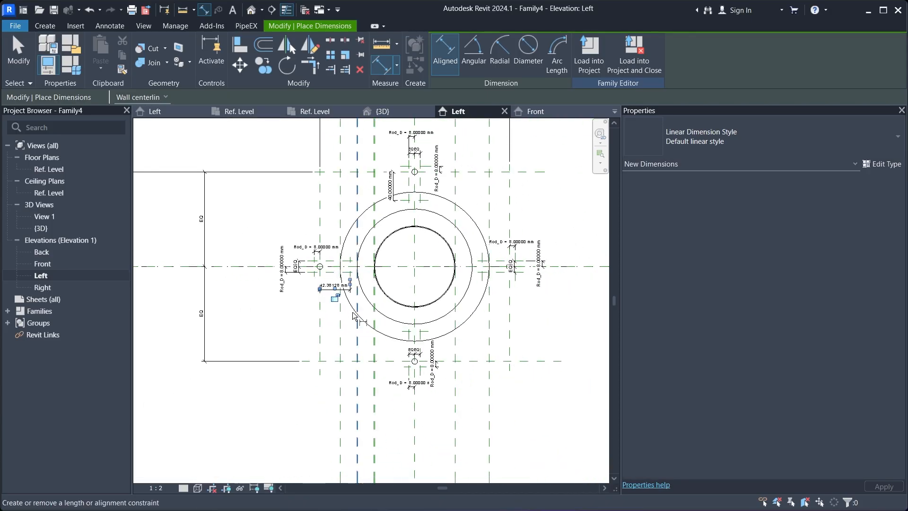
- Dimension the distance between the horizontal plane through the bottom rod's centre and the horizontal plane inside the flange edge
scroll(427, 316, up, 4)
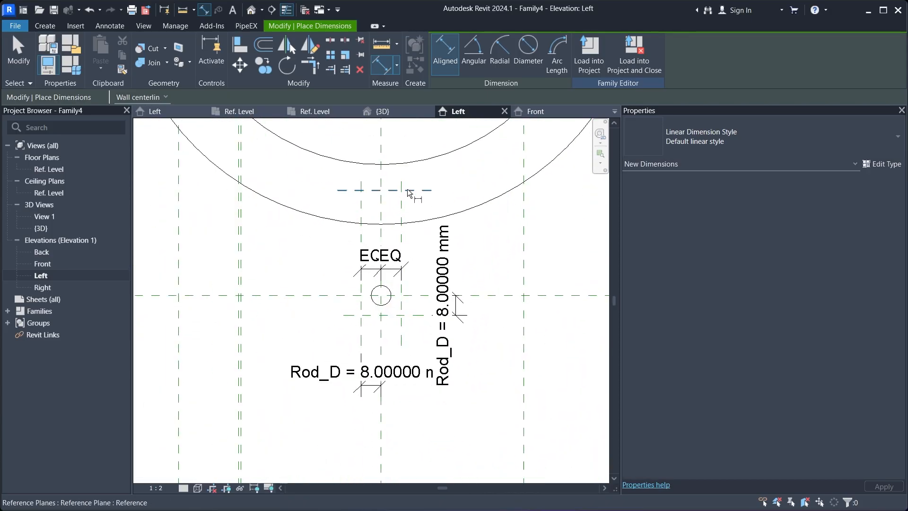
click(409, 191)
click(331, 295)
click(284, 315)
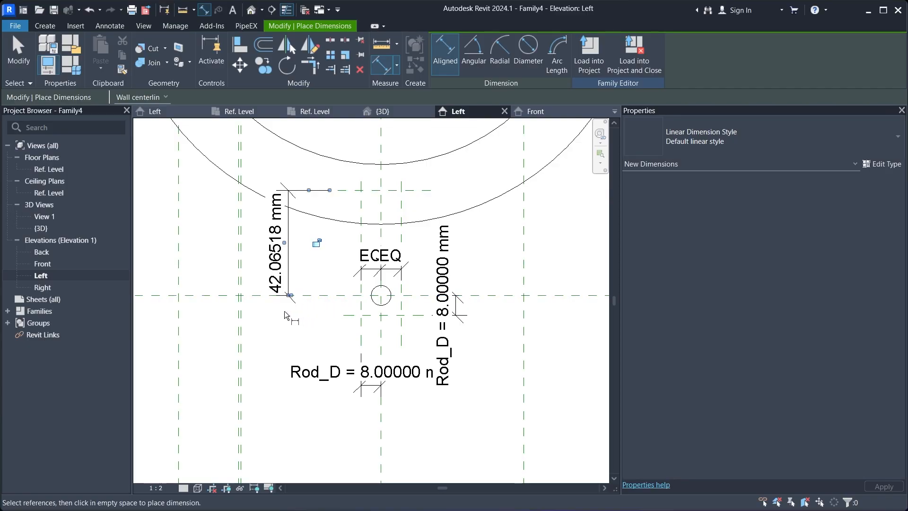
- Dimension the distance between the vertical plane through the right rod's centre and the vertical plane inside the flange edge
scroll(284, 310, down, 4)
scroll(301, 315, up, 5)
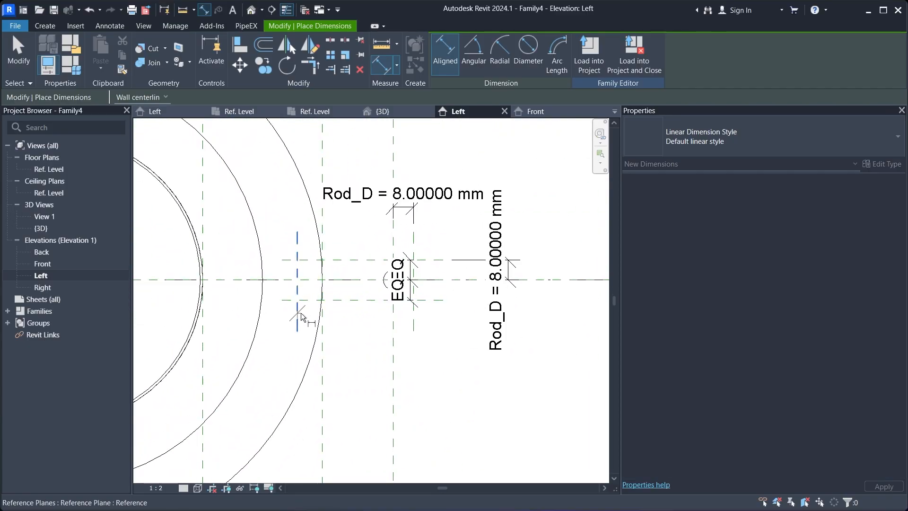
click(301, 315)
click(401, 355)
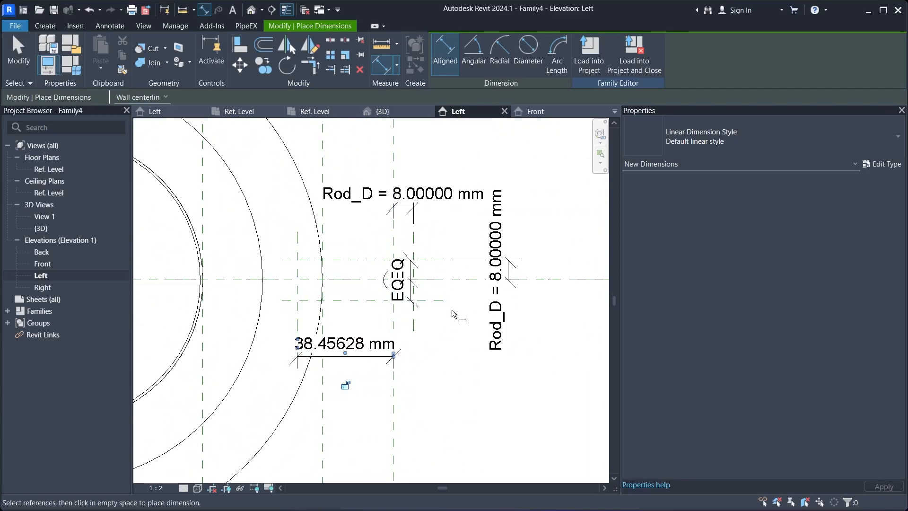
scroll(452, 309, down, 4)
scroll(521, 310, up, 2)
middle_drag(521, 310, 518, 328)
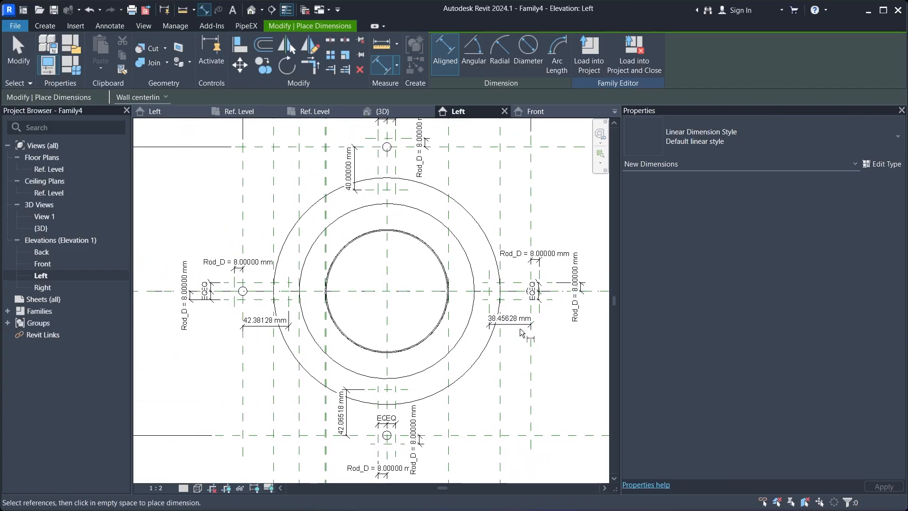
key(Escape)
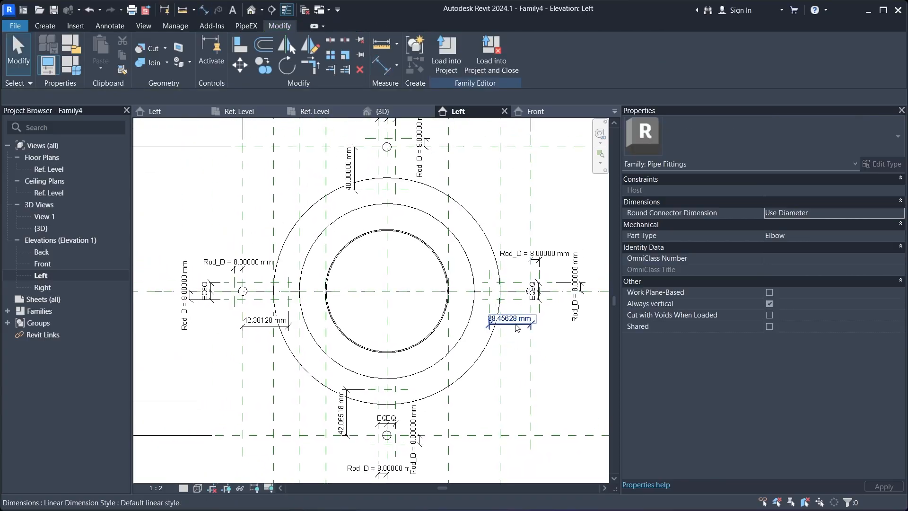
- Label the four rod-to-inner-plane dimensions with a new instance length parameter named K
click(516, 327)
key(Escape)
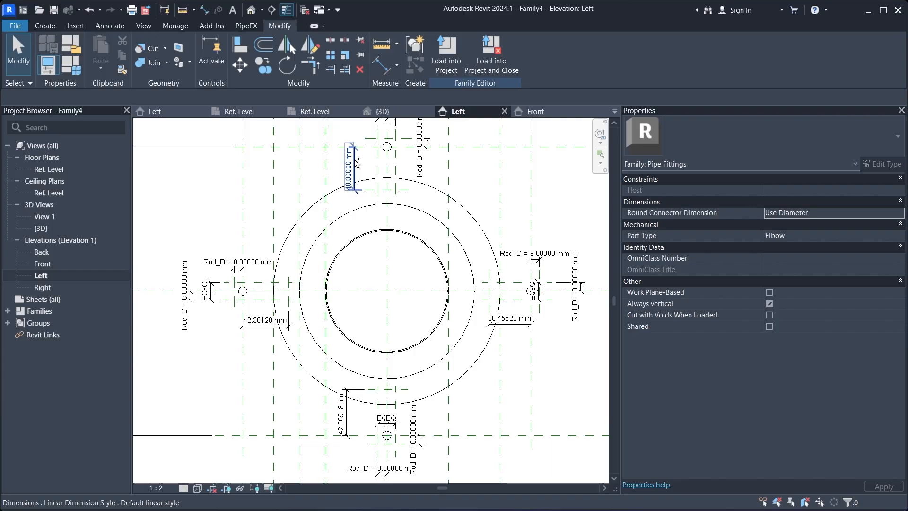
ctrl+click(356, 164)
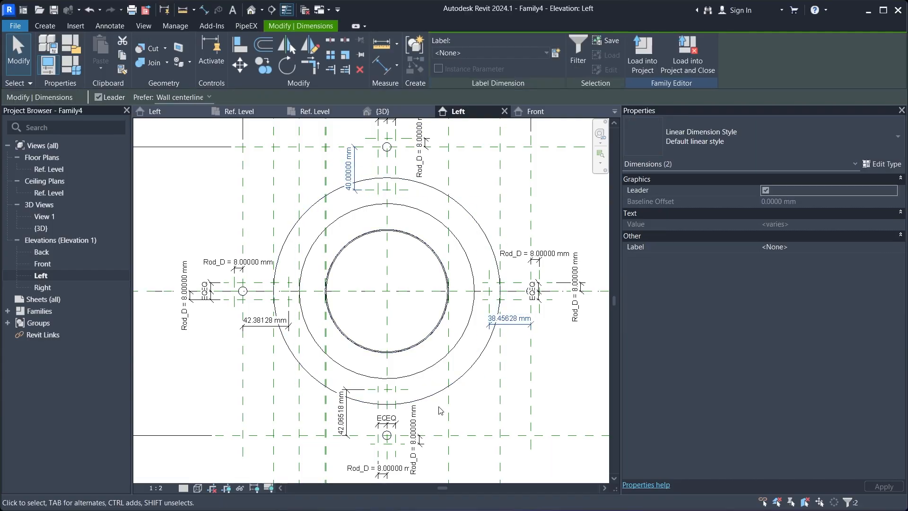
ctrl+click(268, 315)
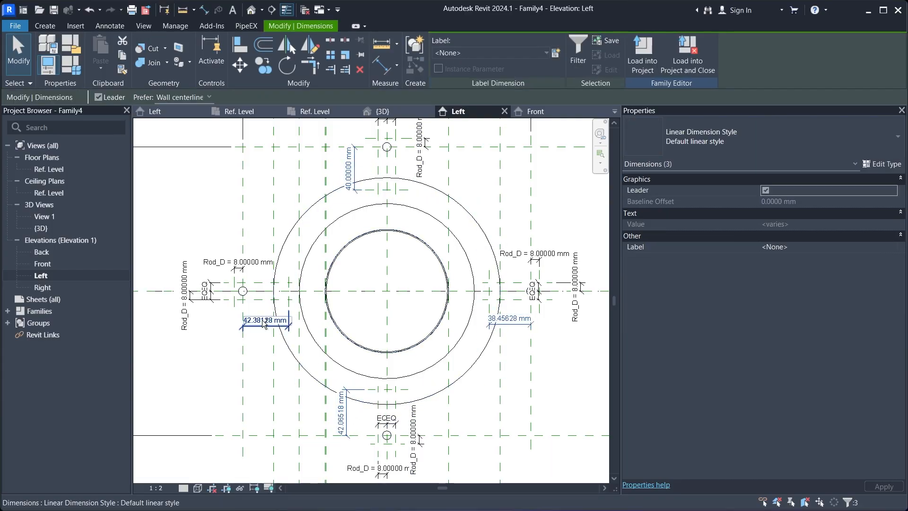
ctrl+click(264, 324)
click(555, 52)
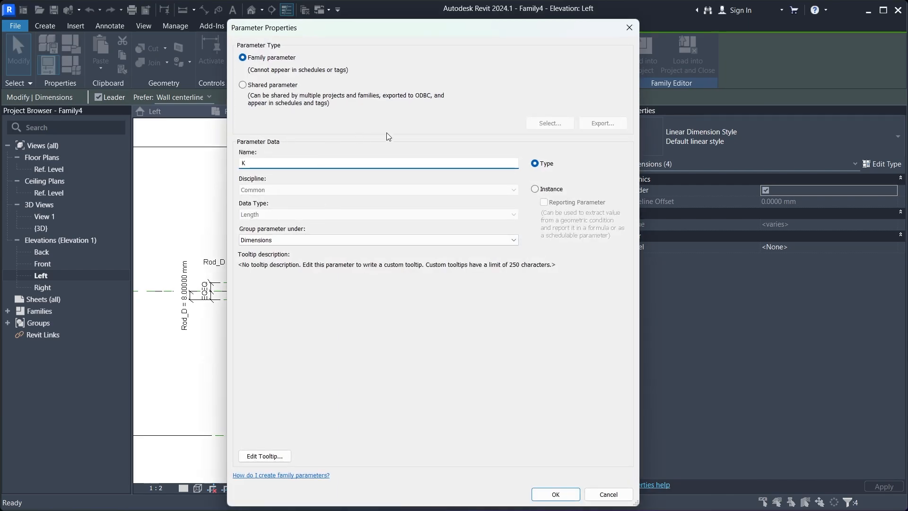
click(556, 190)
click(564, 496)
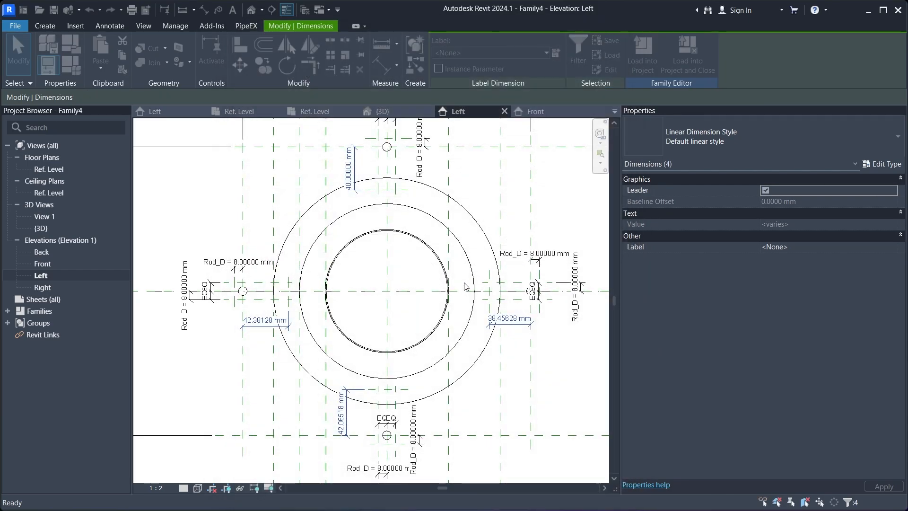
- Set the formula of parameter K to Rod_D*3 in the family types and apply it
key(Escape)
click(79, 71)
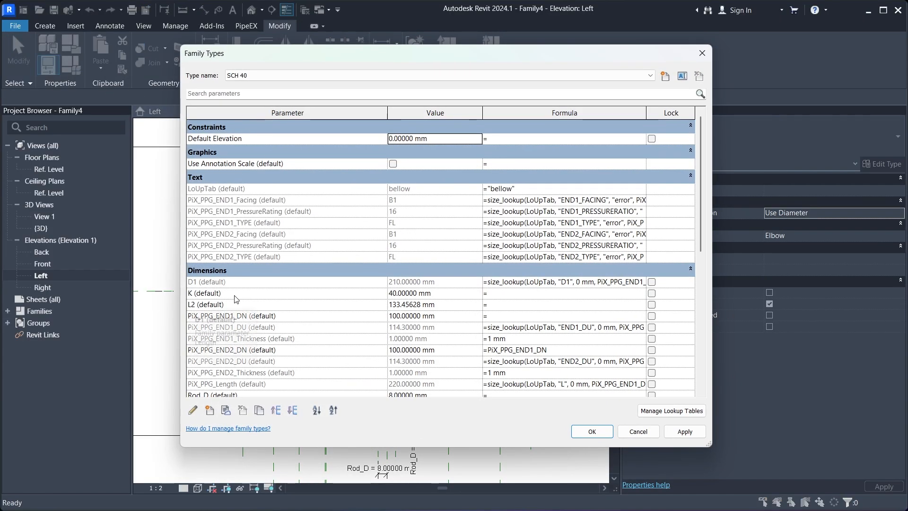
click(497, 295)
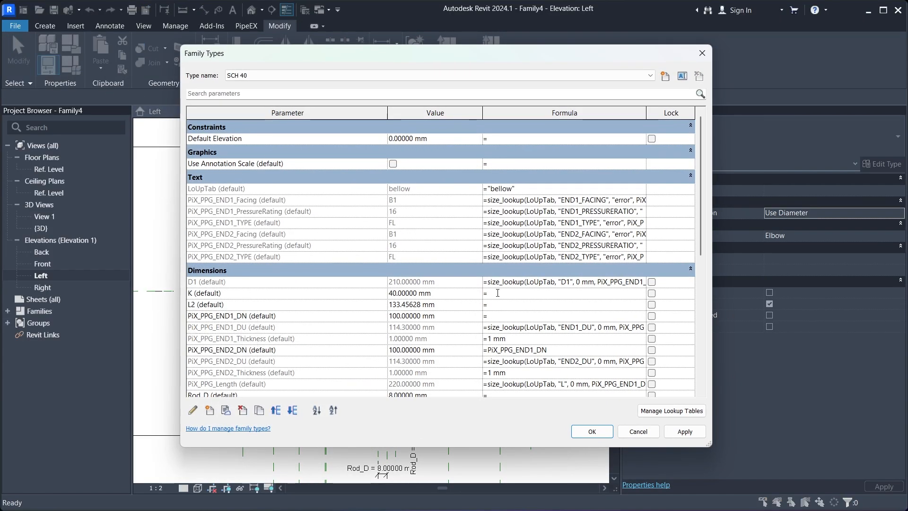
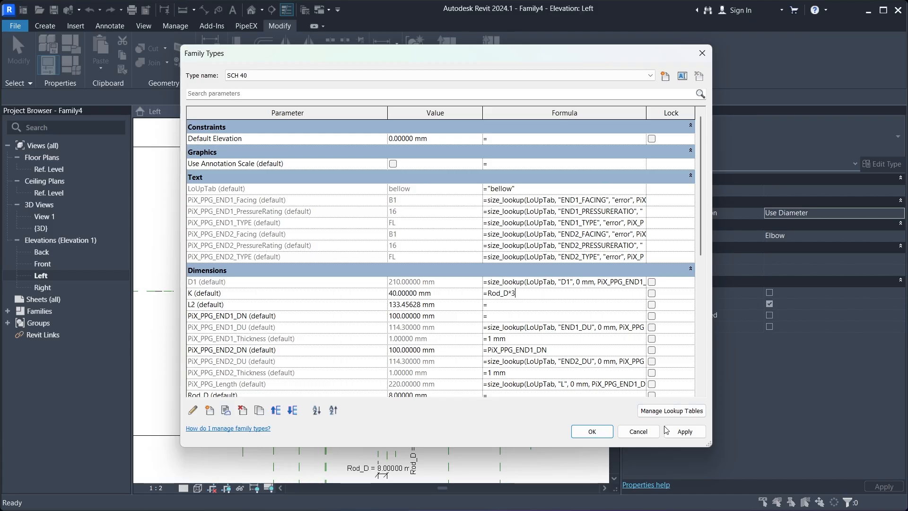
click(680, 430)
click(591, 431)
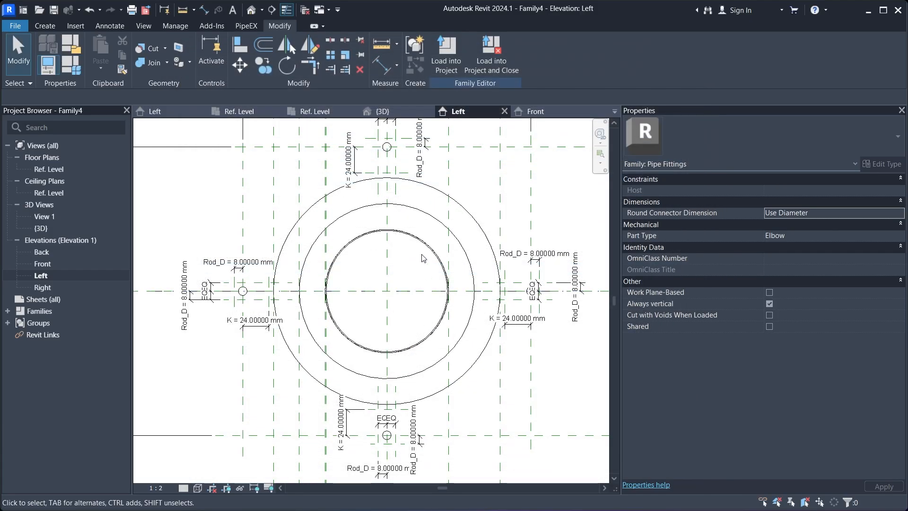
- Give parameter L2 the size_lookup formula that reads "L1" from LoUpTab with default 0 mm, PiX_PPG_END1_DN and PiX_PPG_END2_DN
middle_drag(381, 170, 372, 206)
scroll(322, 222, down, 4)
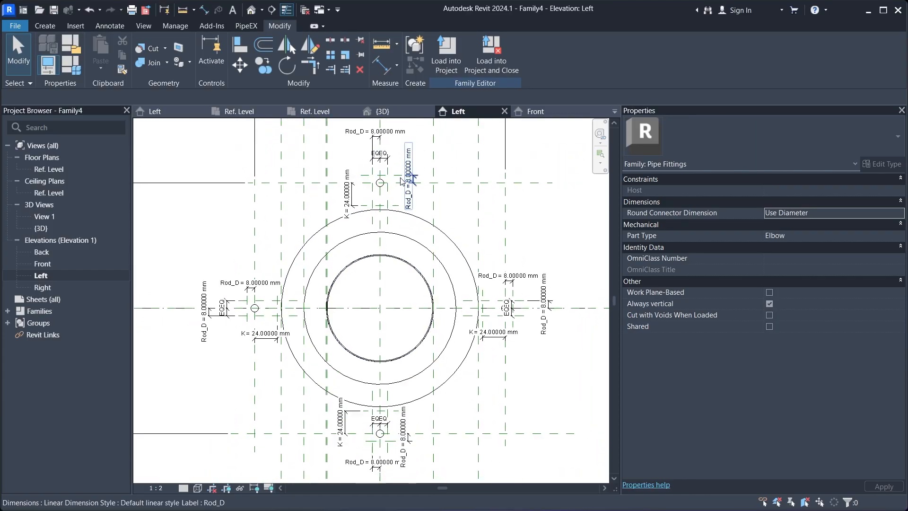
scroll(408, 217, up, 2)
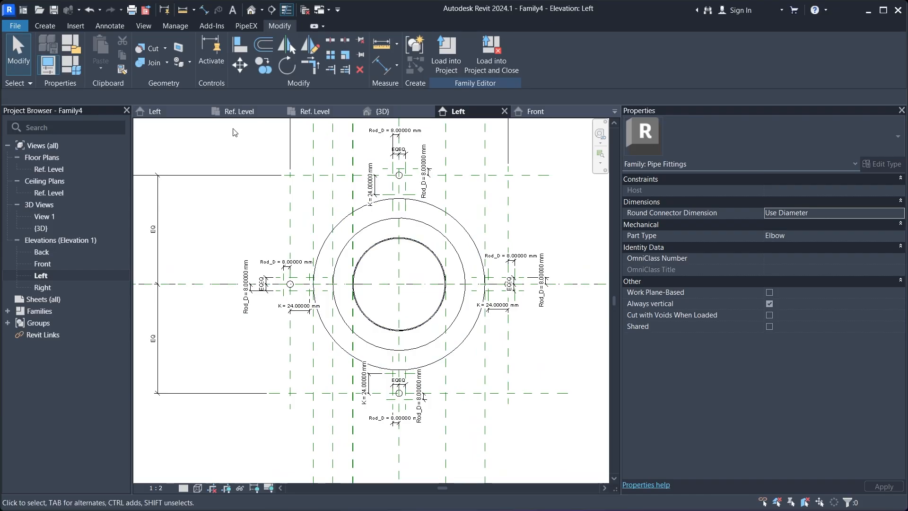
click(71, 65)
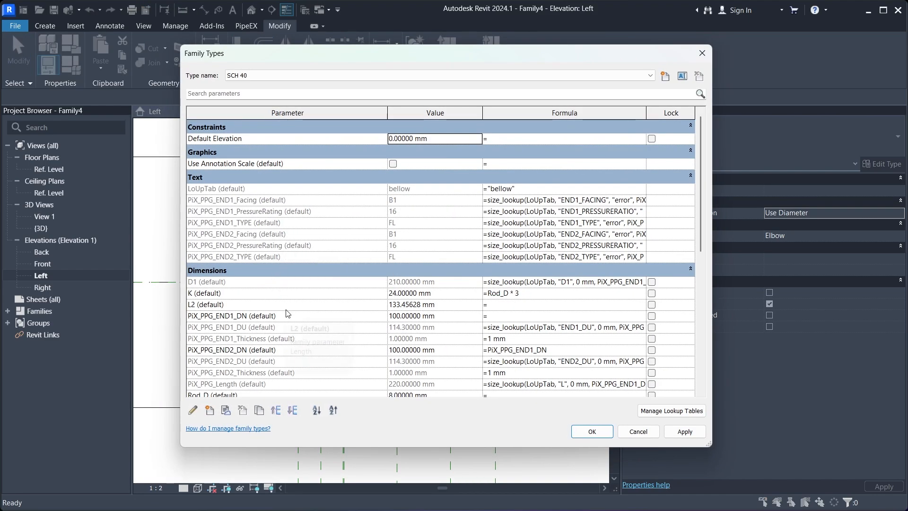
click(503, 305)
key(ctrl+v)
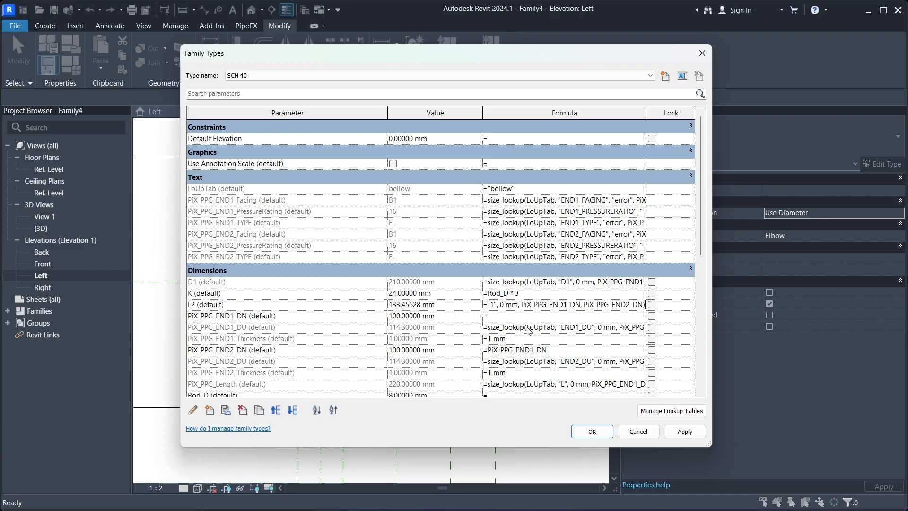
click(685, 437)
click(593, 430)
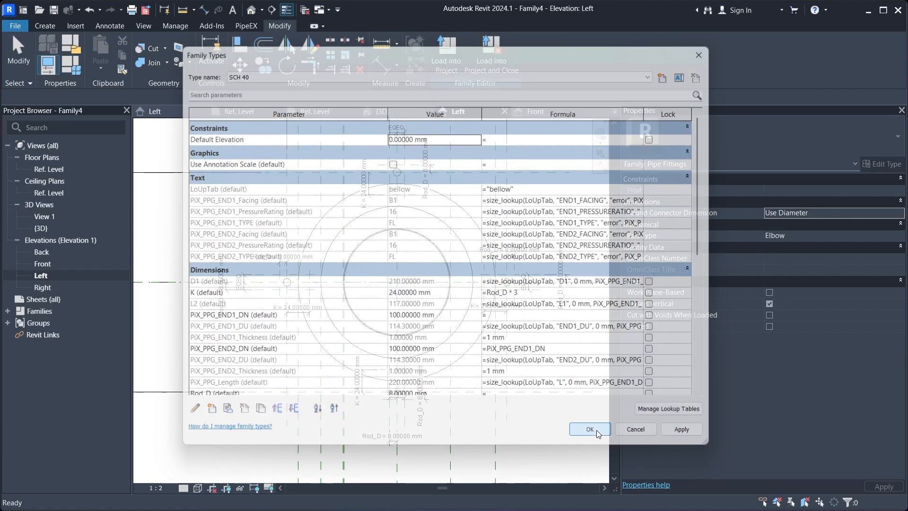
- Start an extrusion and sketch a 16 x 32 mm rectangle on the reference planes around the top rod, locking its edges to them
middle_drag(356, 272, 336, 270)
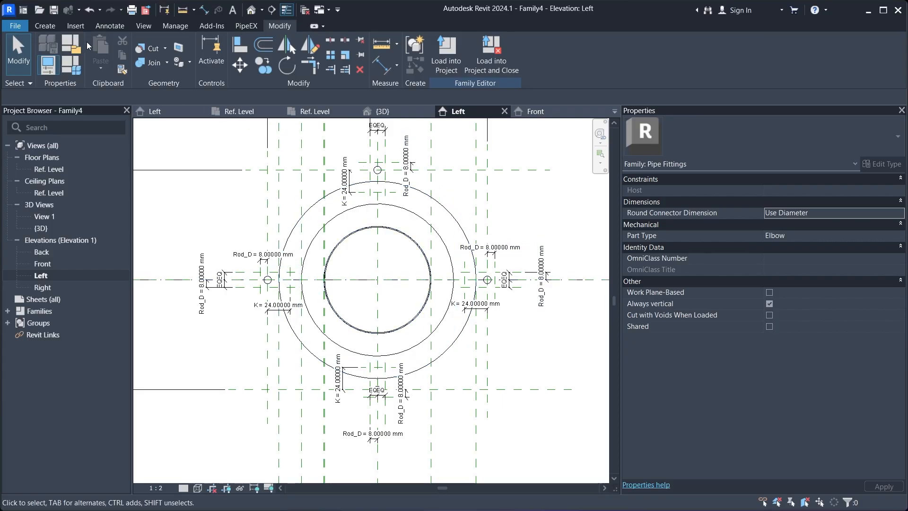
click(46, 25)
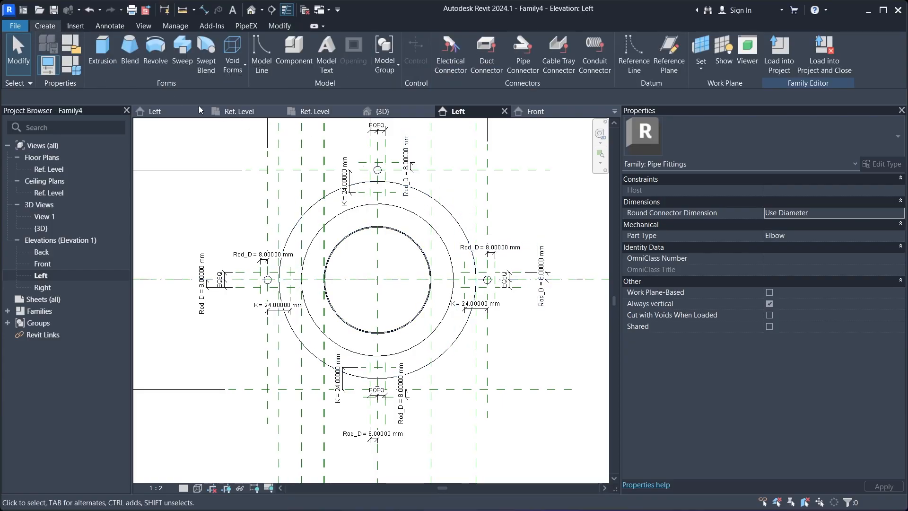
click(103, 53)
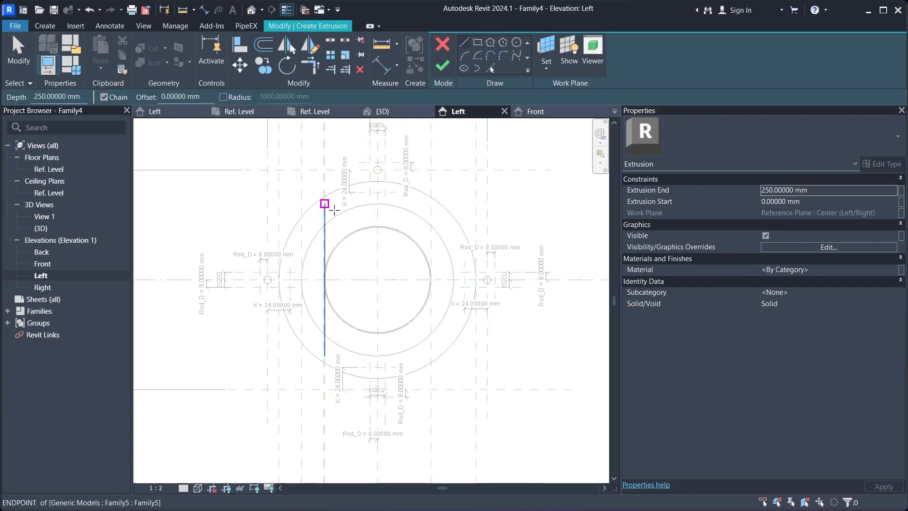
click(477, 43)
scroll(378, 171, up, 2)
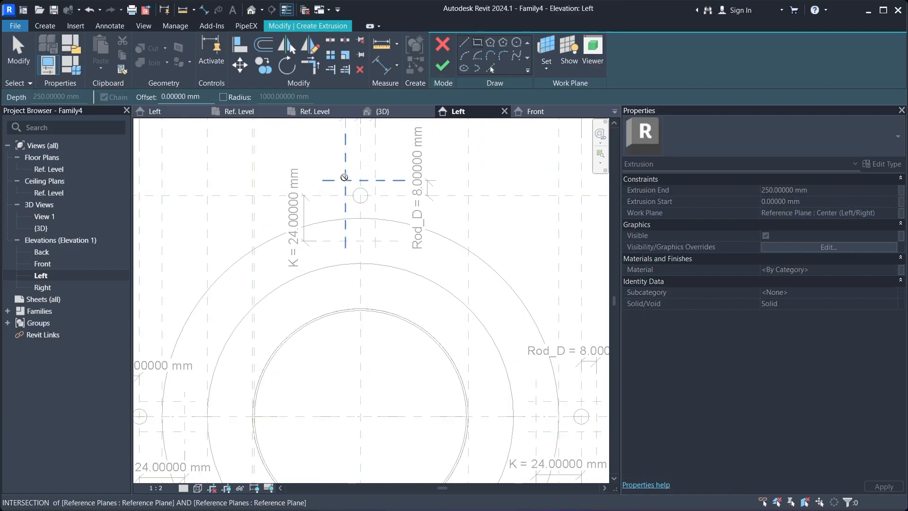
click(345, 179)
scroll(379, 239, up, 2)
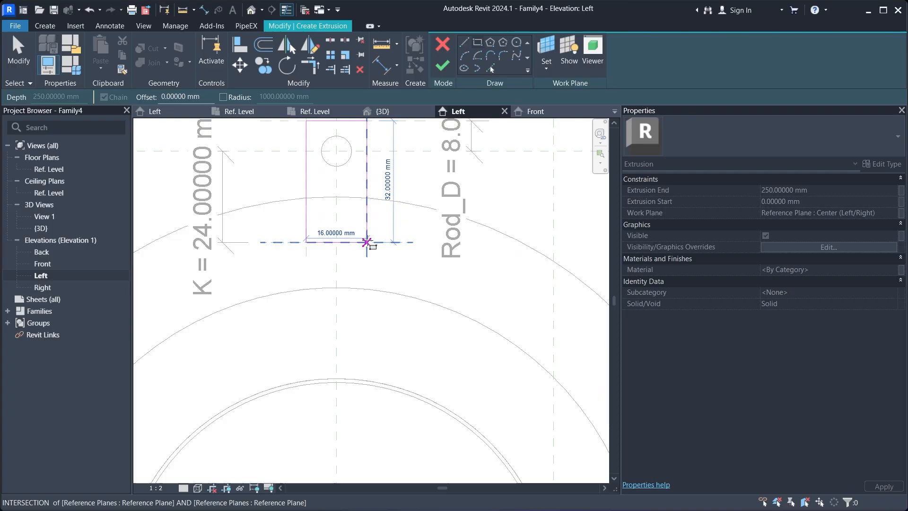
click(367, 242)
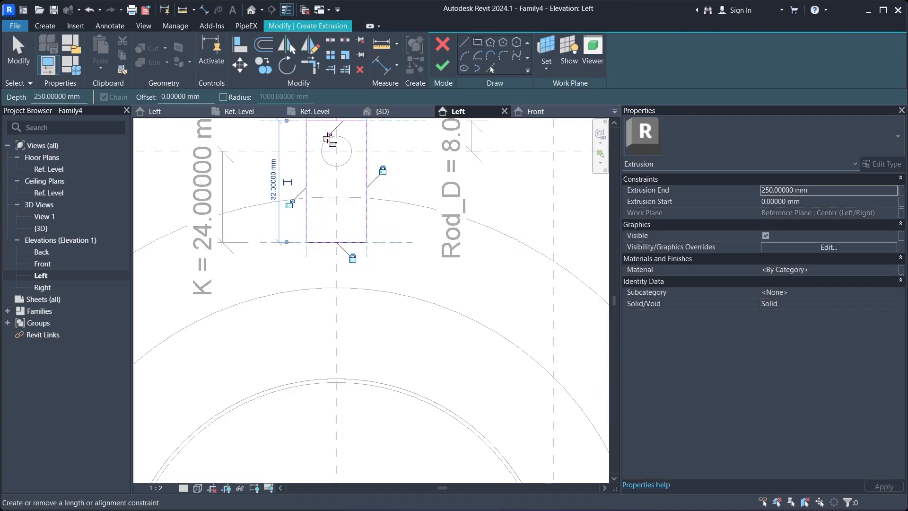
scroll(348, 171, down, 2)
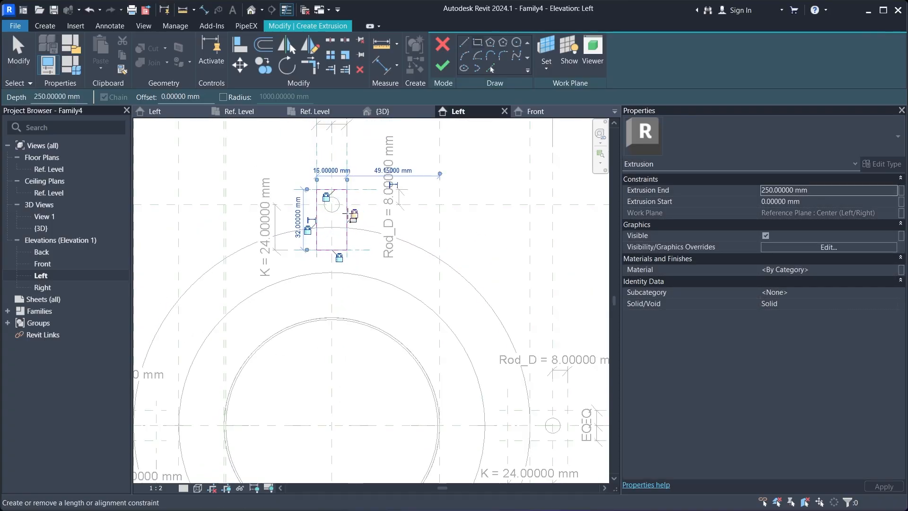
- Sketch a 32 x 16 mm rectangle on the reference planes around the right rod and lock its edges to them
scroll(347, 148, down, 2)
scroll(456, 267, up, 4)
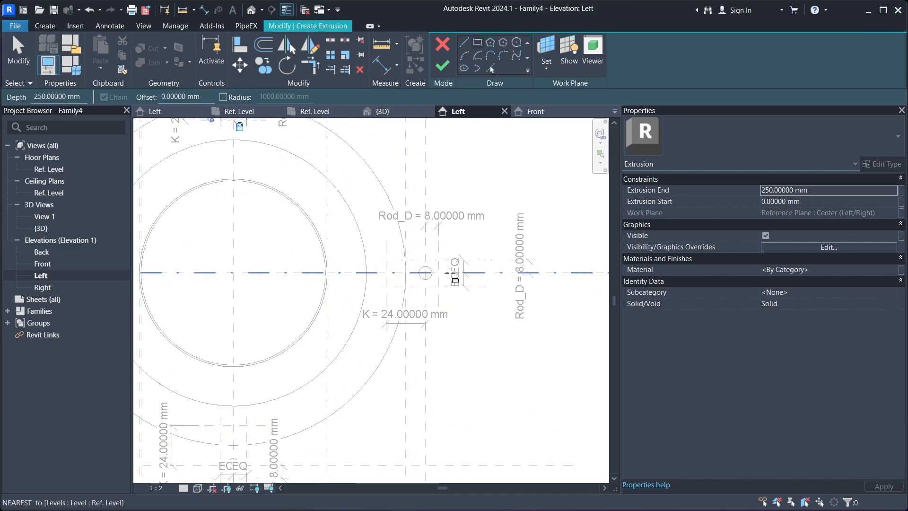
click(424, 241)
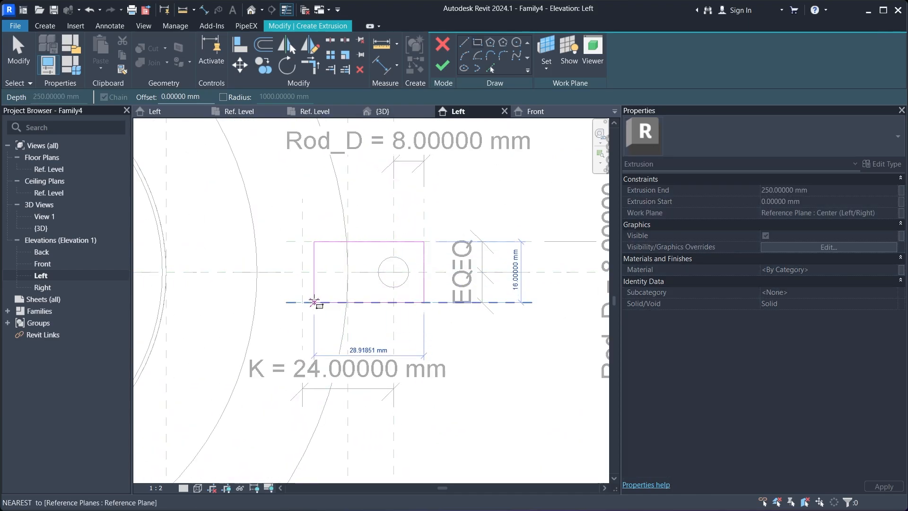
click(302, 302)
click(318, 258)
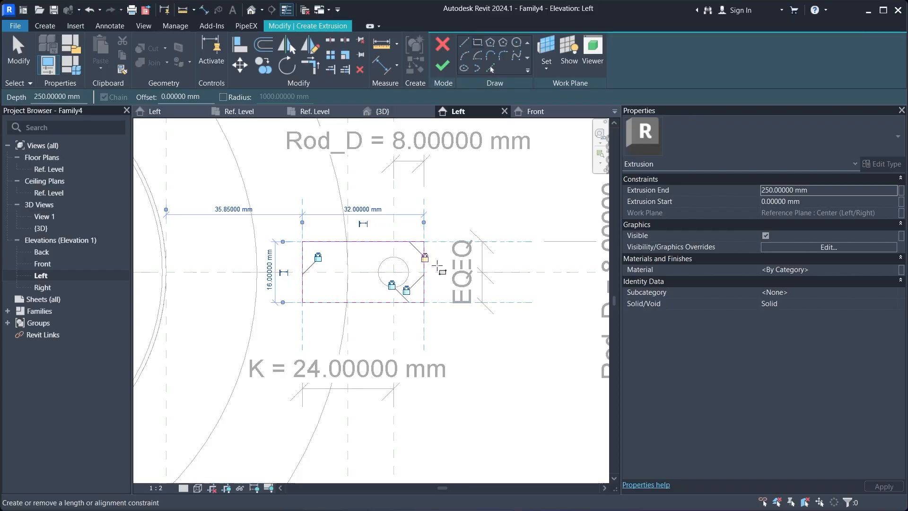
- Sketch a 16 x 32 mm rectangle on the reference planes around the bottom rod and lock its edges to them
scroll(437, 267, down, 3)
scroll(500, 229, down, 3)
scroll(315, 357, up, 6)
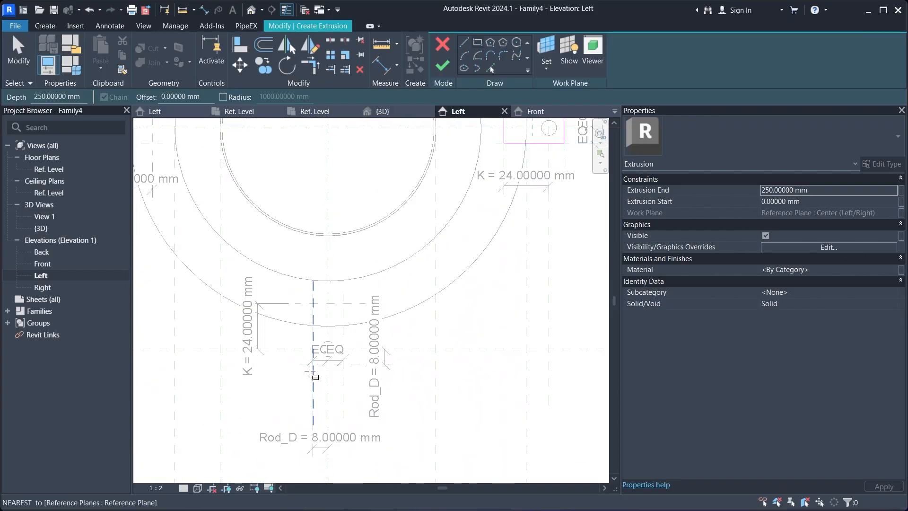
click(315, 357)
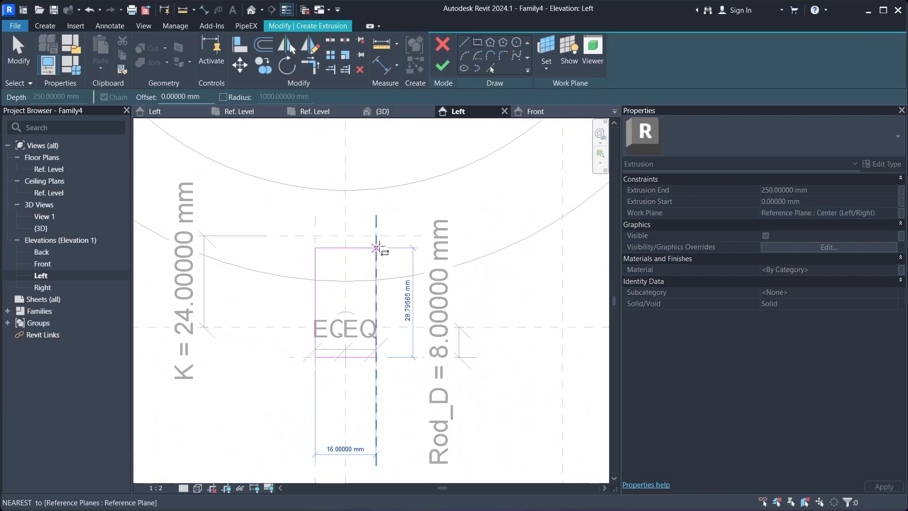
click(376, 235)
click(367, 252)
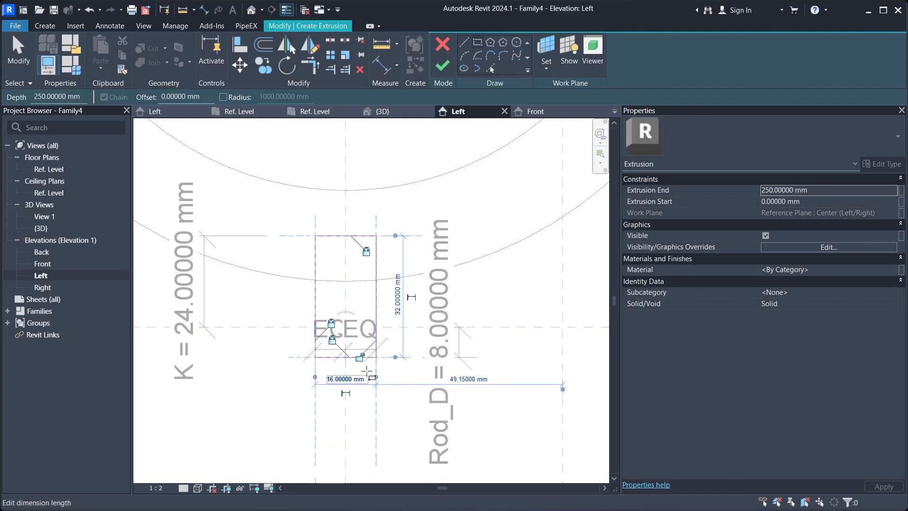
- Sketch a 32 x 16 mm rectangle on the reference planes around the left rod, lock its edges to them and finish the extrusion
scroll(359, 358, down, 5)
scroll(274, 233, up, 6)
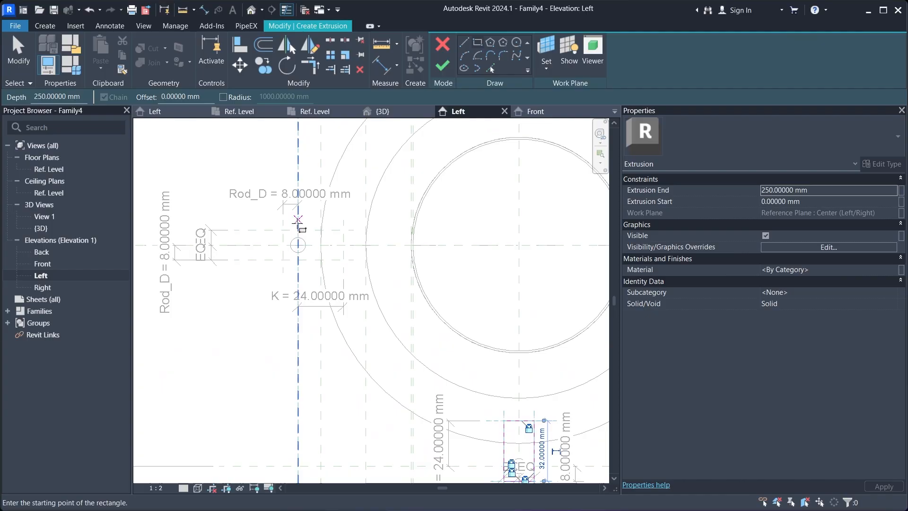
click(274, 234)
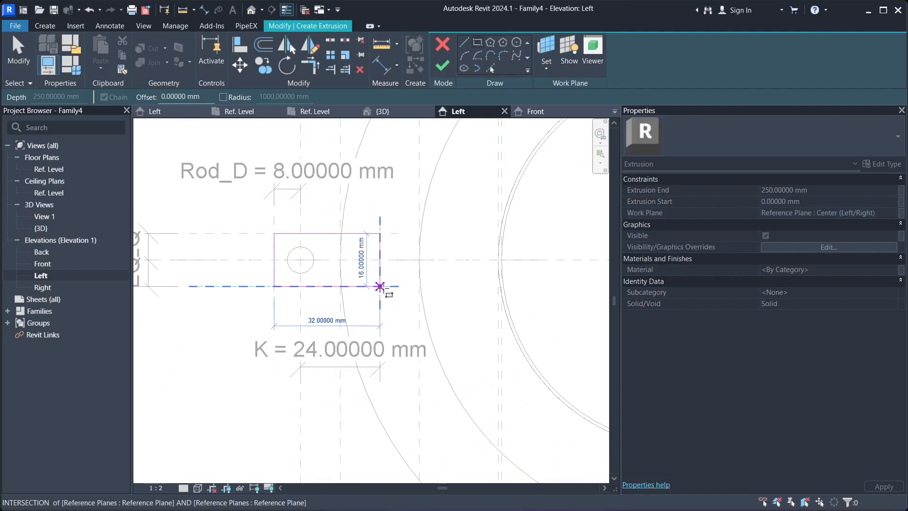
click(380, 286)
click(311, 301)
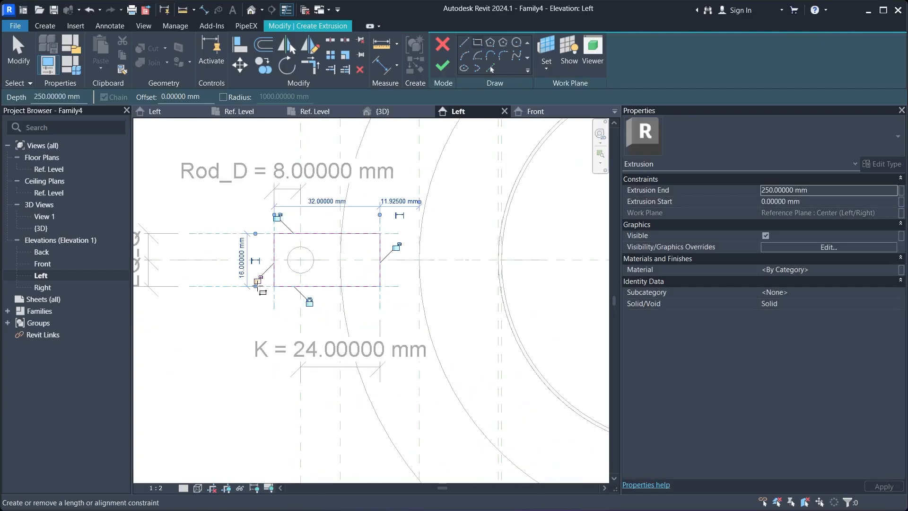
click(278, 211)
click(442, 66)
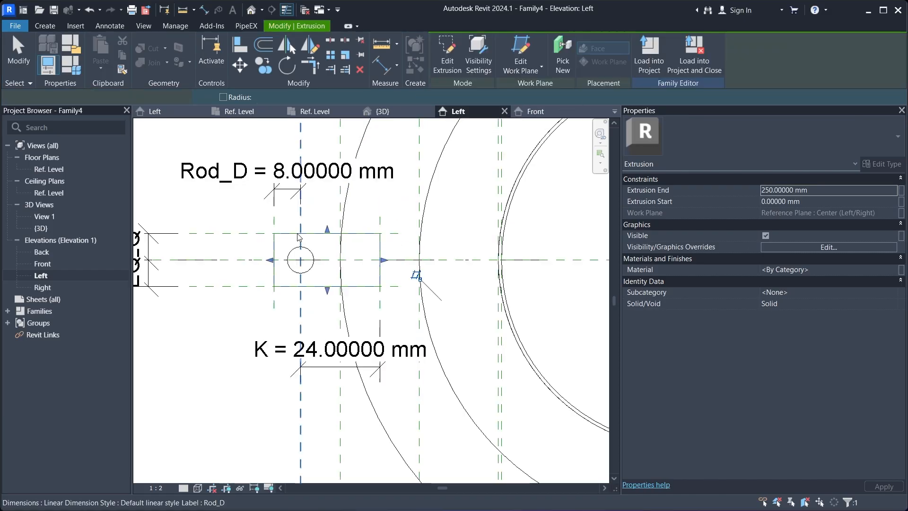
- In the Front elevation, fit the lug extrusion to the right flange's reference planes, from 90 to 110 mm, and lock its ends
scroll(249, 251, down, 5)
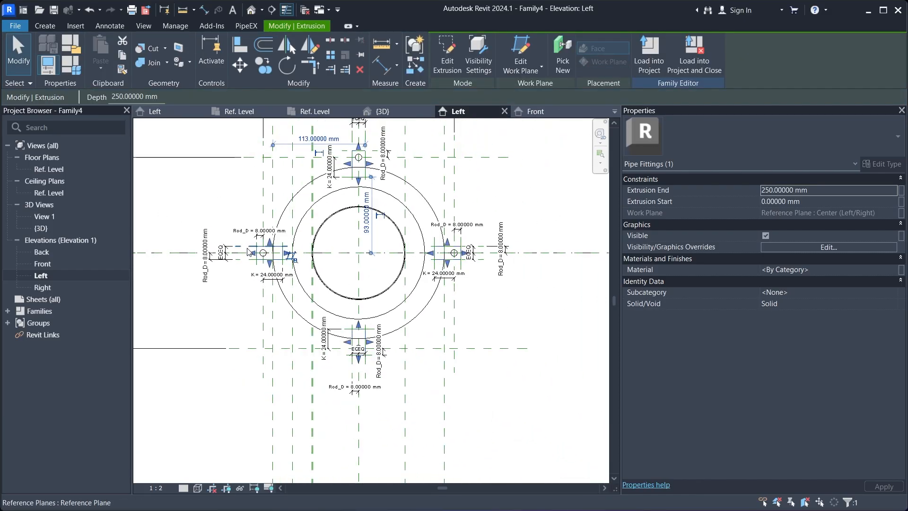
double_click(52, 263)
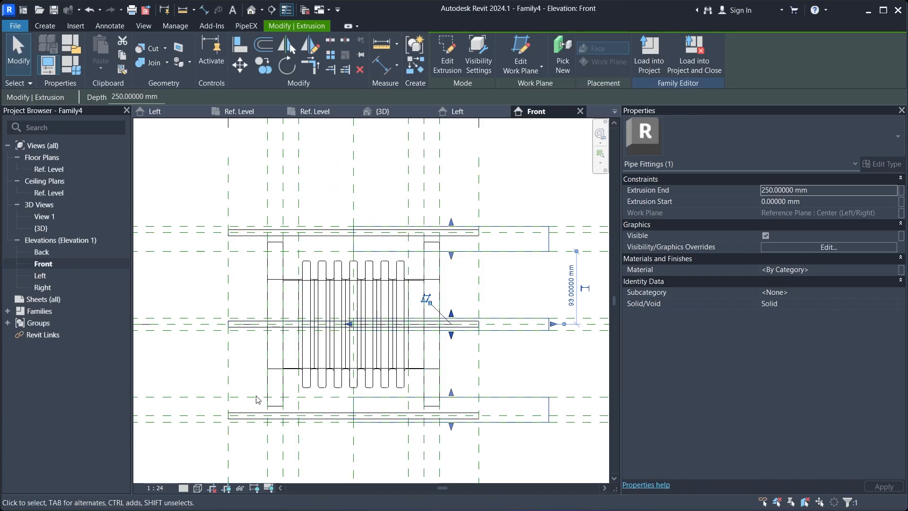
middle_drag(467, 258, 480, 258)
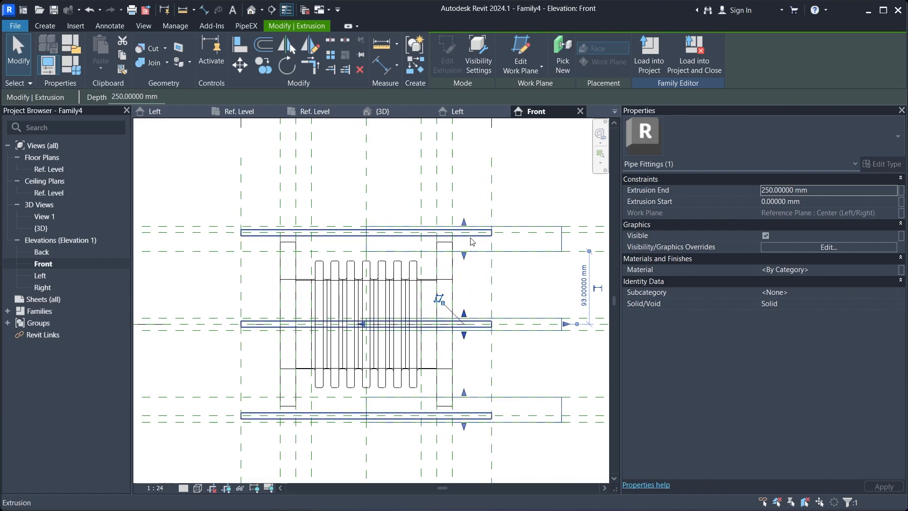
drag(364, 325, 437, 309)
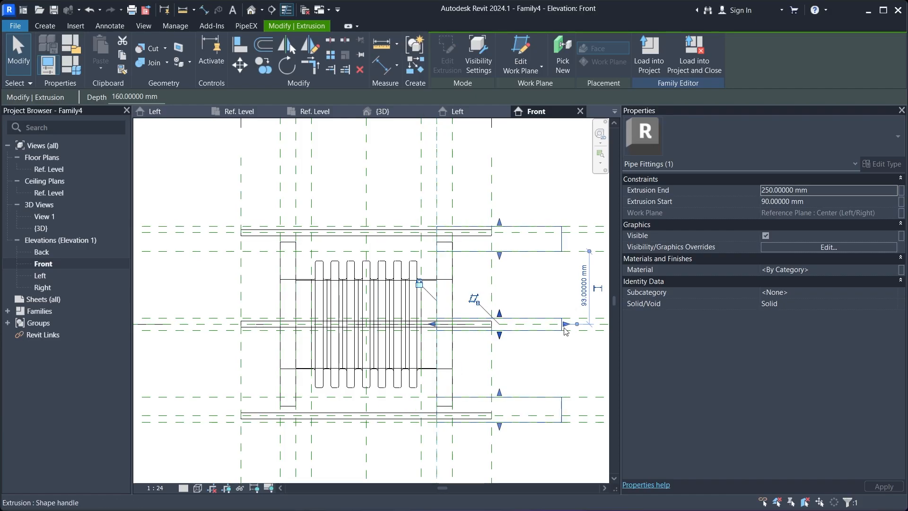
drag(566, 324, 453, 324)
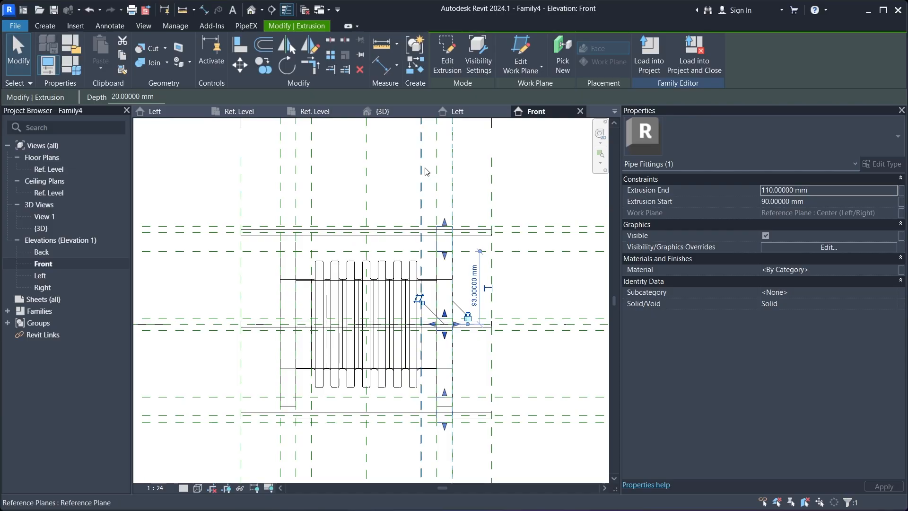
- Mirror a copy of the lug extrusion about the Center (Left/Right) reference plane onto the left flange
click(293, 48)
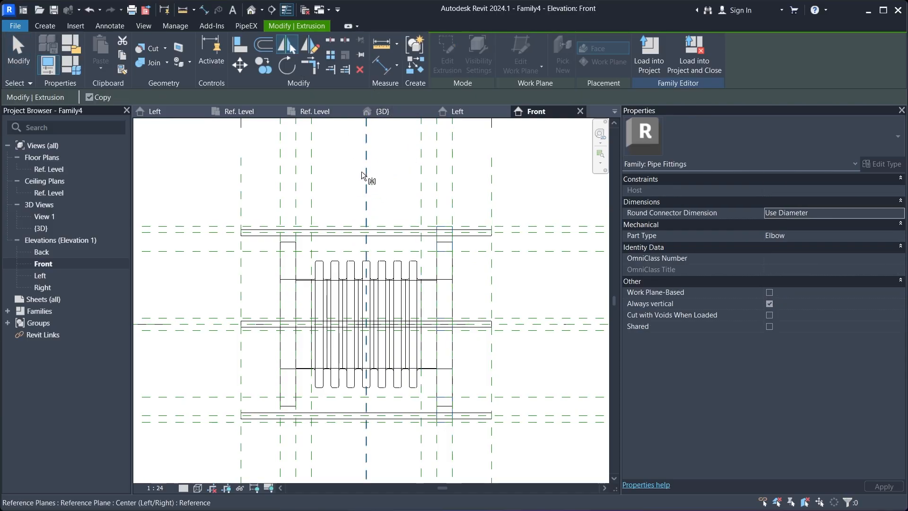
click(366, 178)
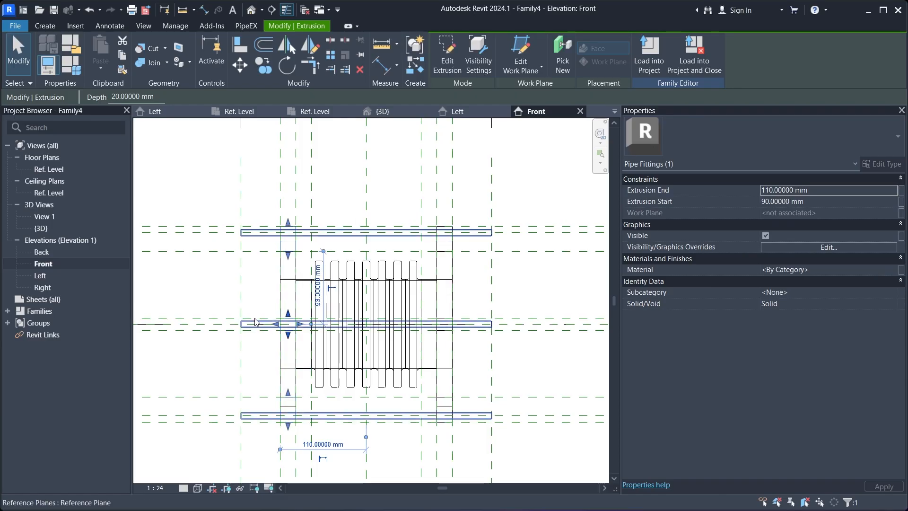
middle_drag(266, 332, 276, 336)
click(272, 334)
- Align the mirrored lugs' end faces with the left flange's reference planes and lock them
scroll(290, 299, up, 1)
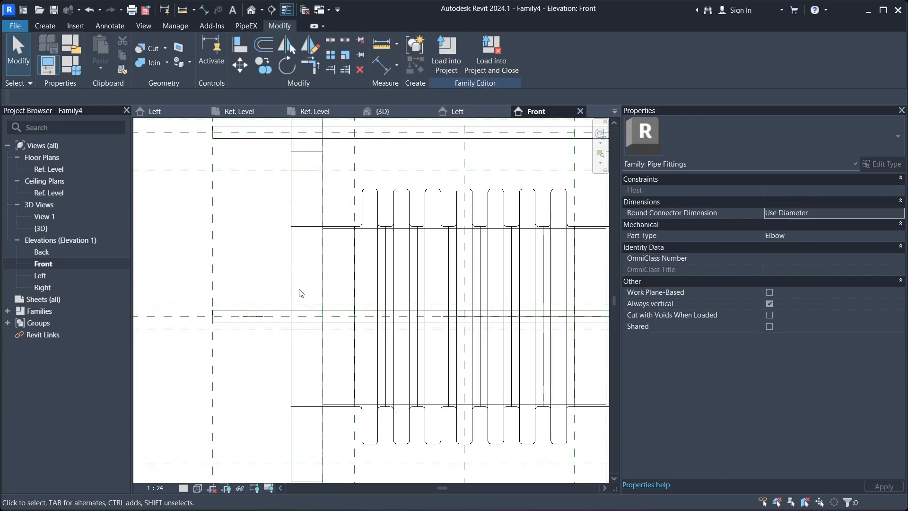
click(293, 315)
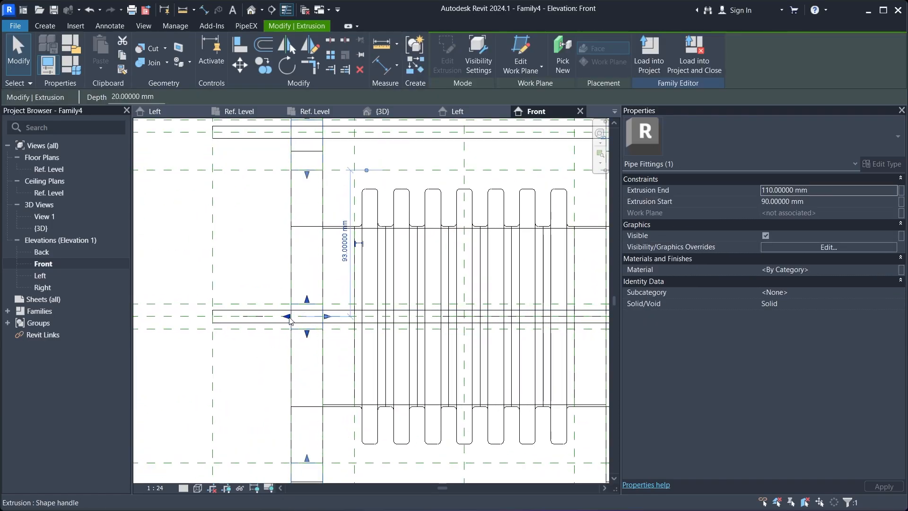
drag(289, 320, 324, 317)
click(338, 319)
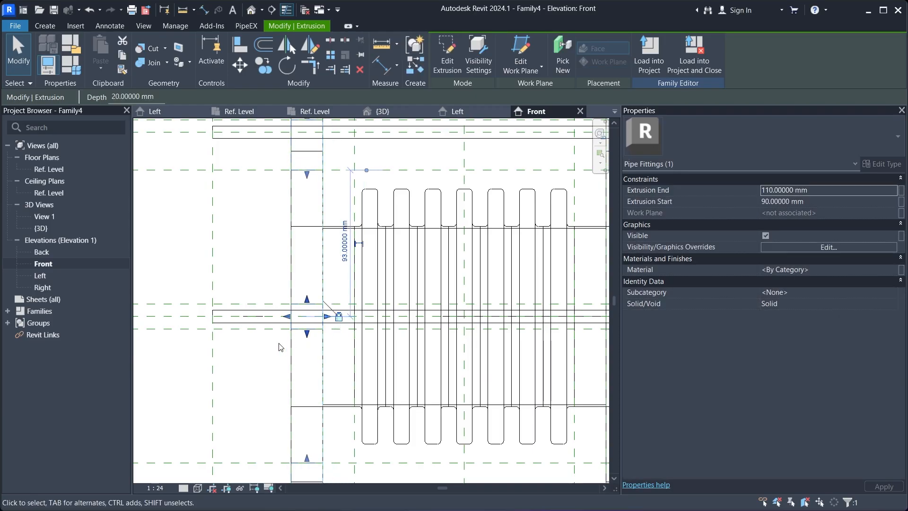
scroll(279, 342, down, 9)
click(408, 257)
scroll(321, 354, up, 1)
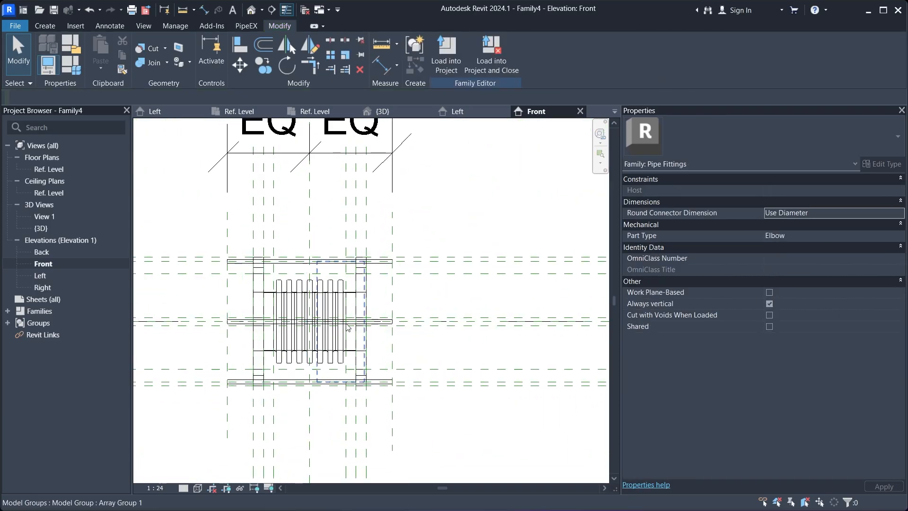
- In the 3D view, join the lug extrusions with the flange geometry
double_click(54, 230)
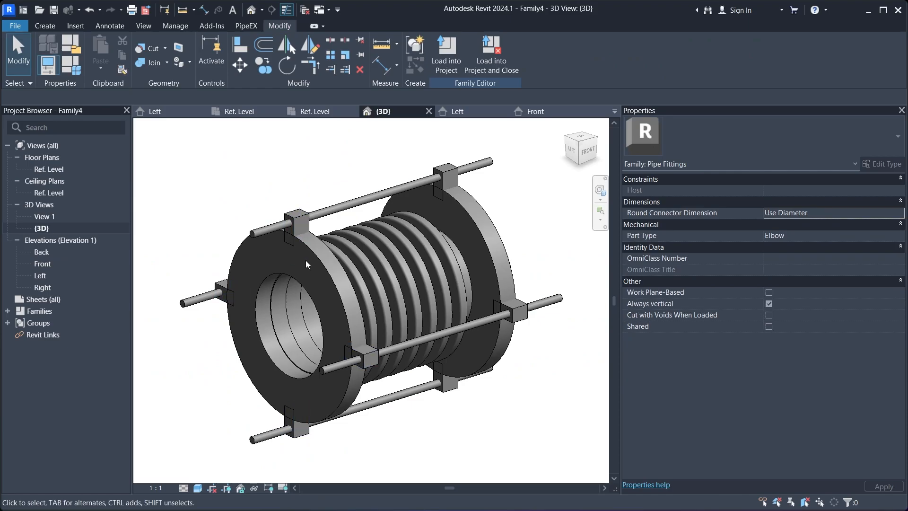
mouse_move(427, 420)
shift+middle_down()
mouse_move(327, 411)
mouse_move(512, 395)
mouse_move(430, 410)
shift+middle_up()
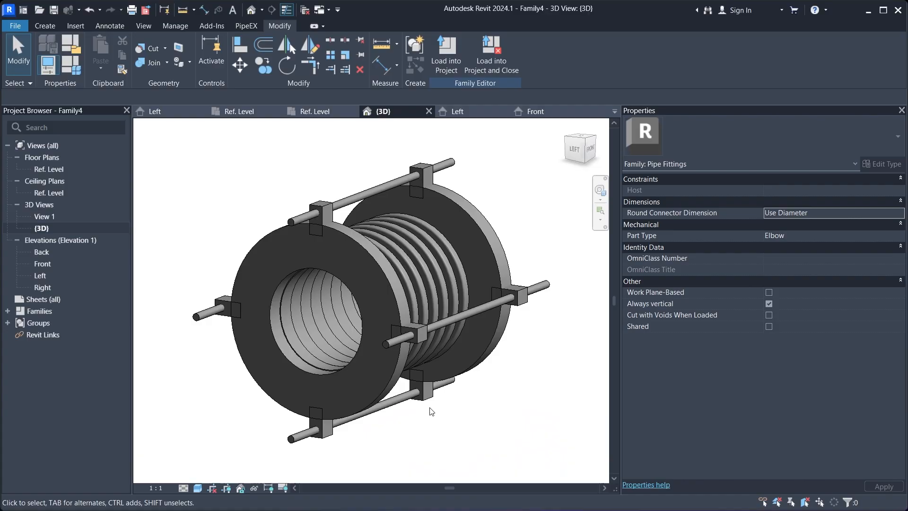
click(144, 63)
click(268, 229)
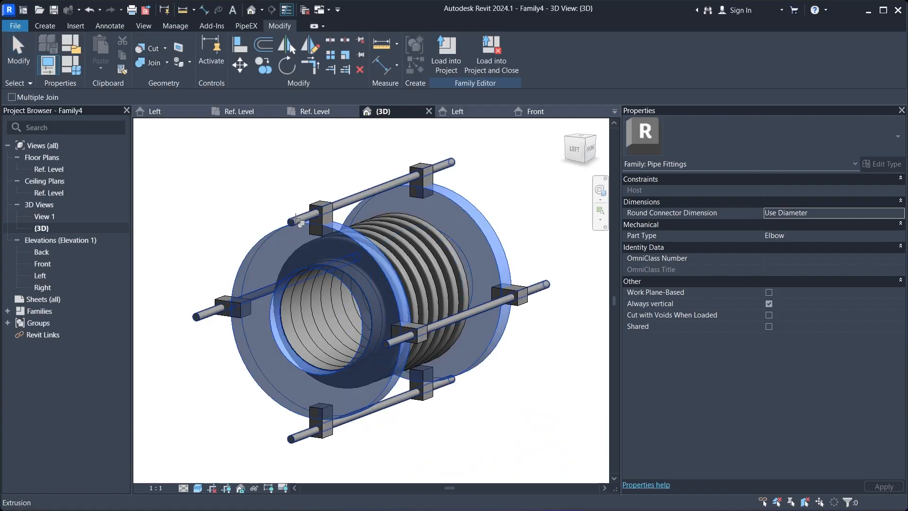
click(437, 187)
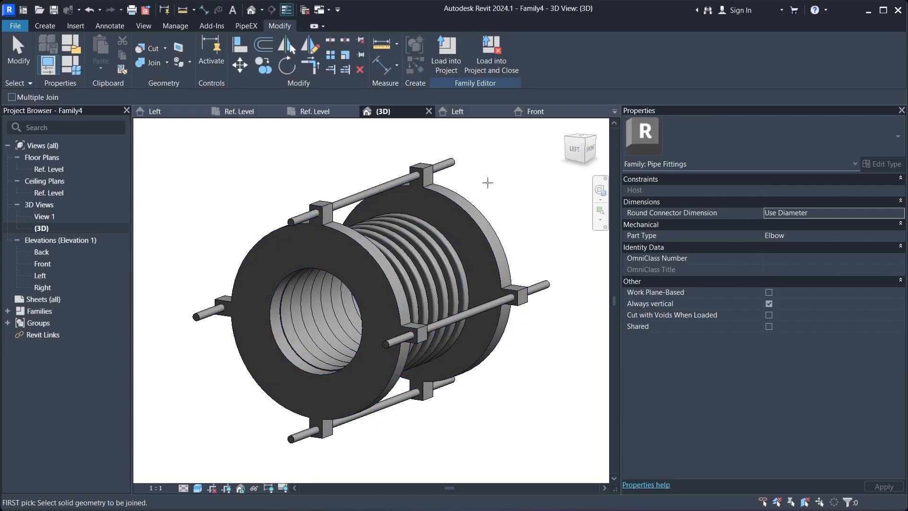
key(Escape)
shift+middle_drag(541, 245, 510, 253)
- Test the family's resizing by setting PiX_PPG_END1_DN to 200 mm and 300 mm in turn, applying each size
click(78, 72)
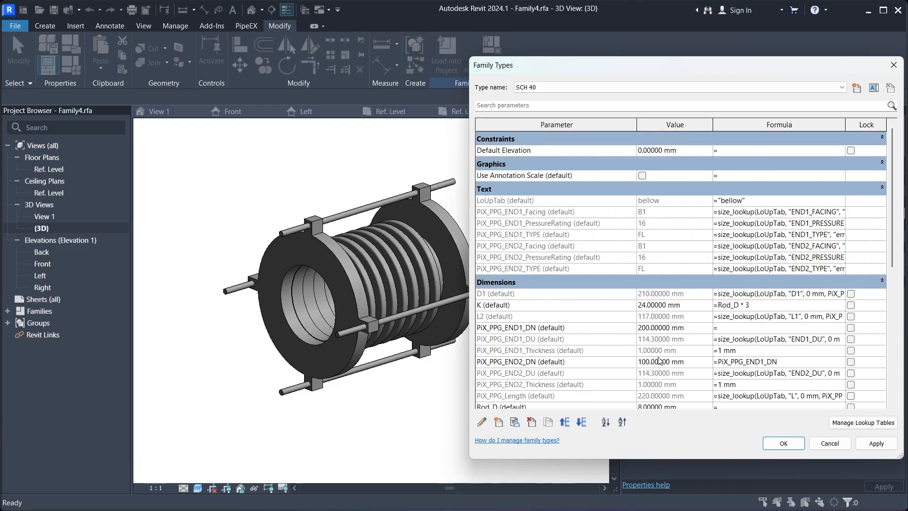
click(871, 444)
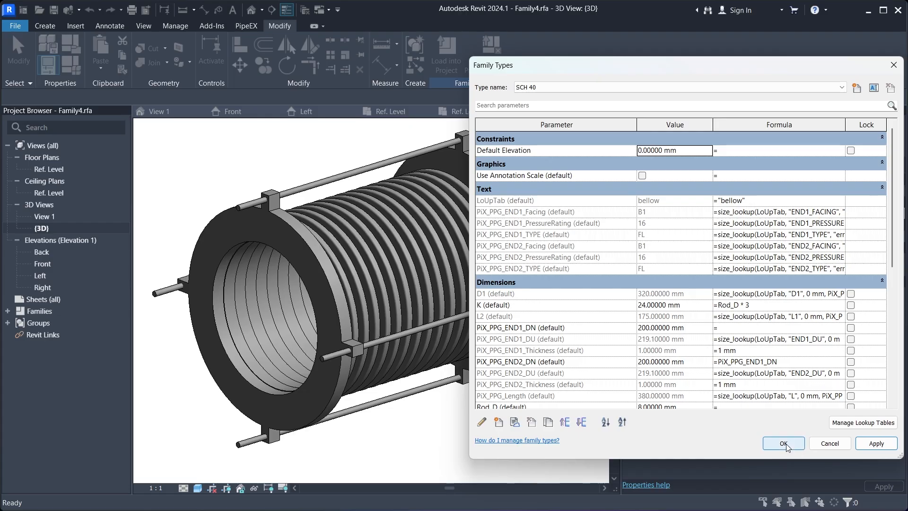
click(782, 444)
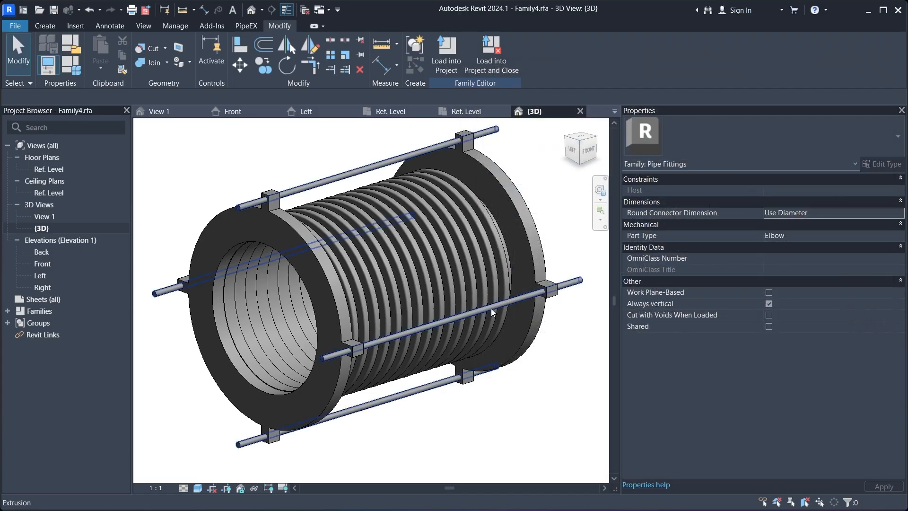
scroll(408, 291, down, 3)
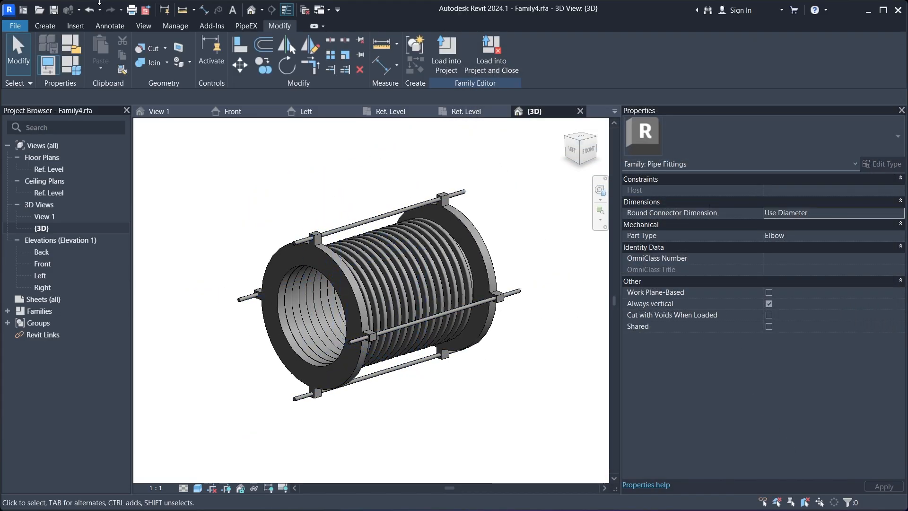
click(84, 71)
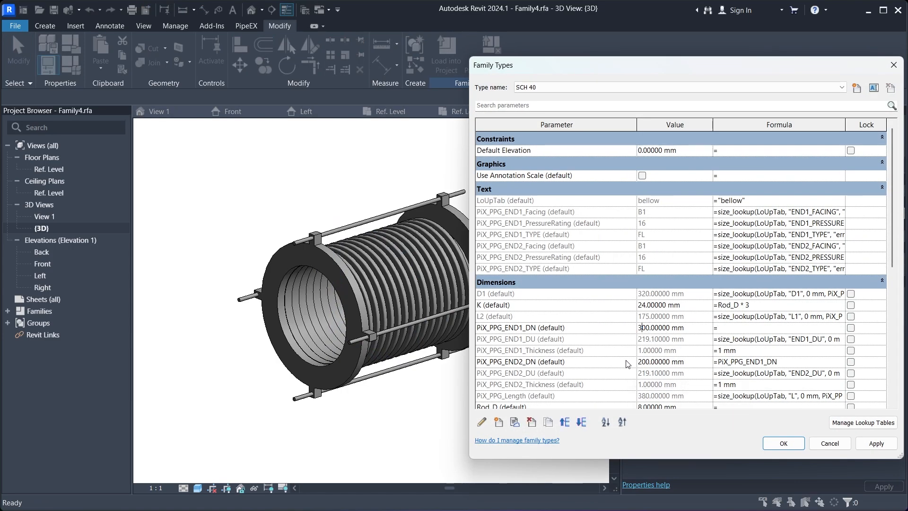
click(783, 443)
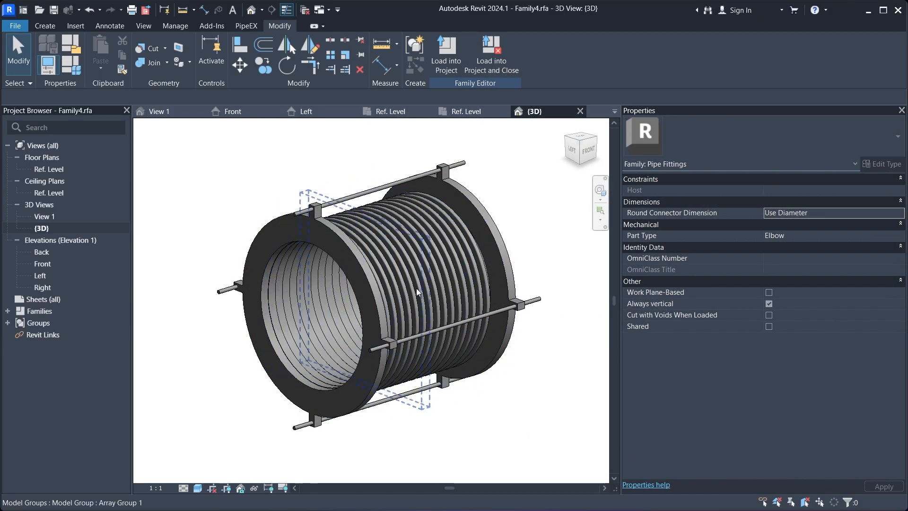
- Set PiX_PPG_END1_DN to 400 mm in the family types and apply it
click(78, 72)
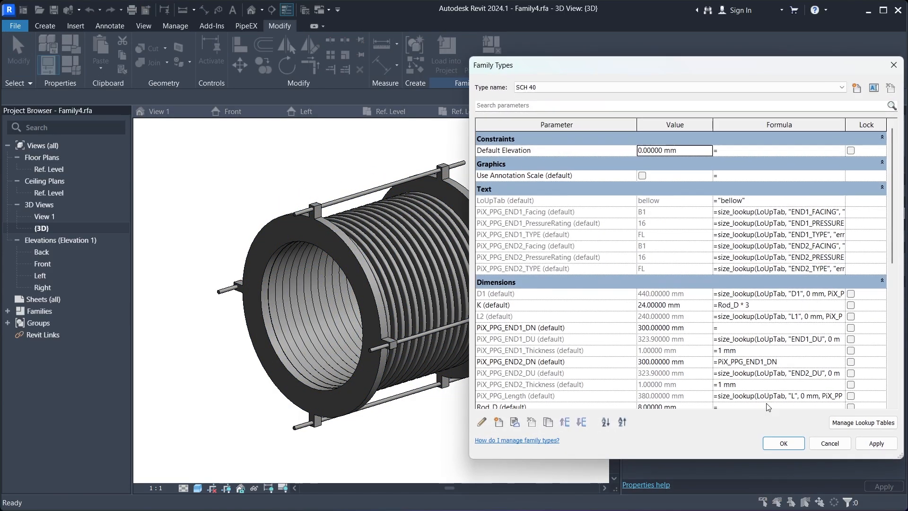
click(642, 328)
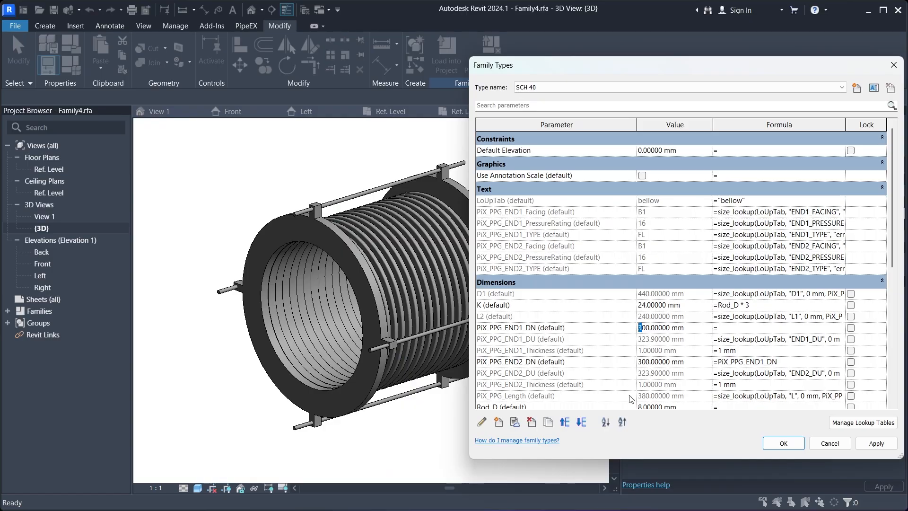
text(4)
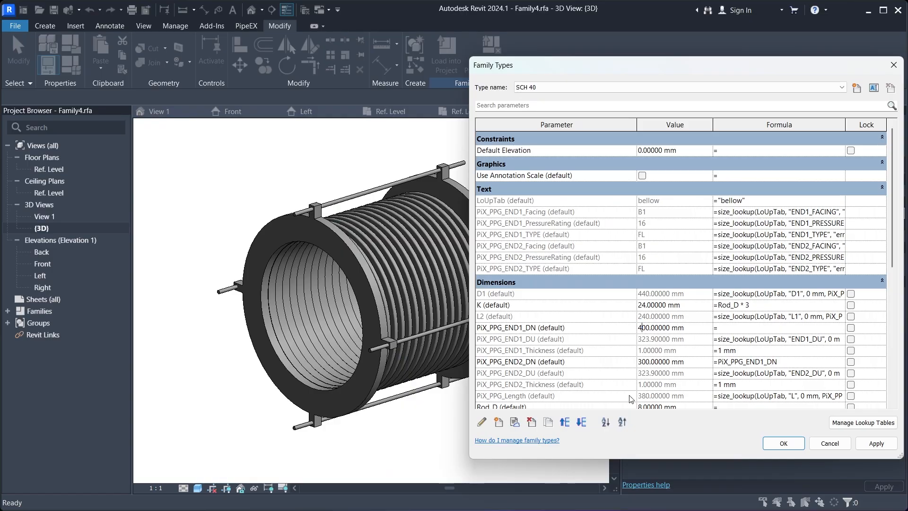
click(858, 446)
click(783, 443)
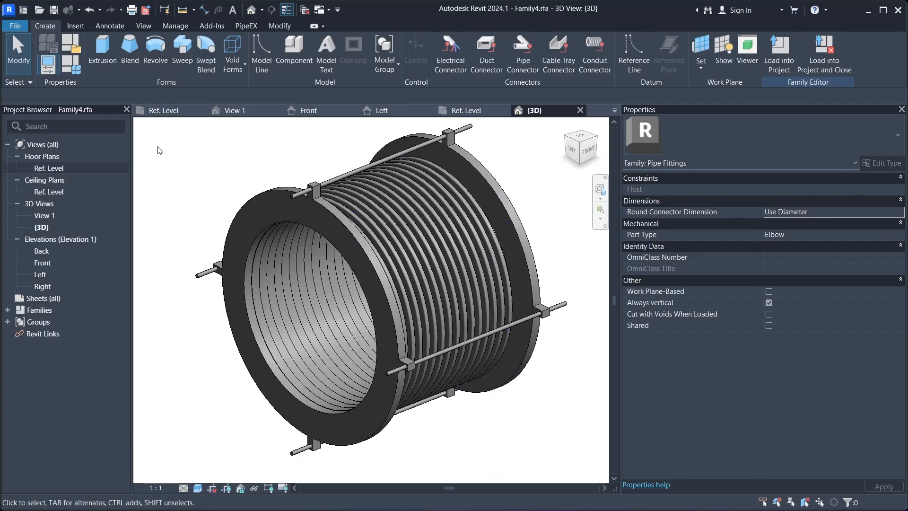
- In the Ref. Level floor plan, place a pipe connector using work plane placement on the left flange's outer reference plane
double_click(50, 168)
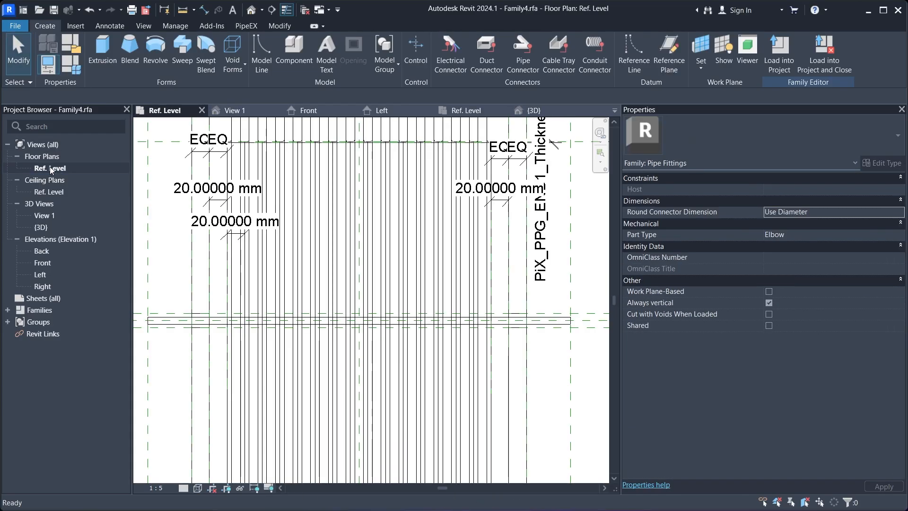
scroll(284, 319, up, 3)
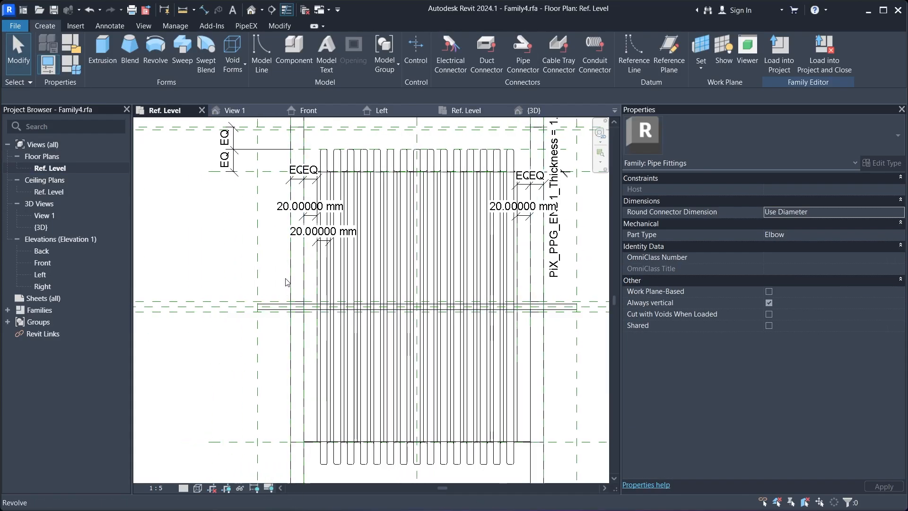
middle_drag(284, 287, 278, 288)
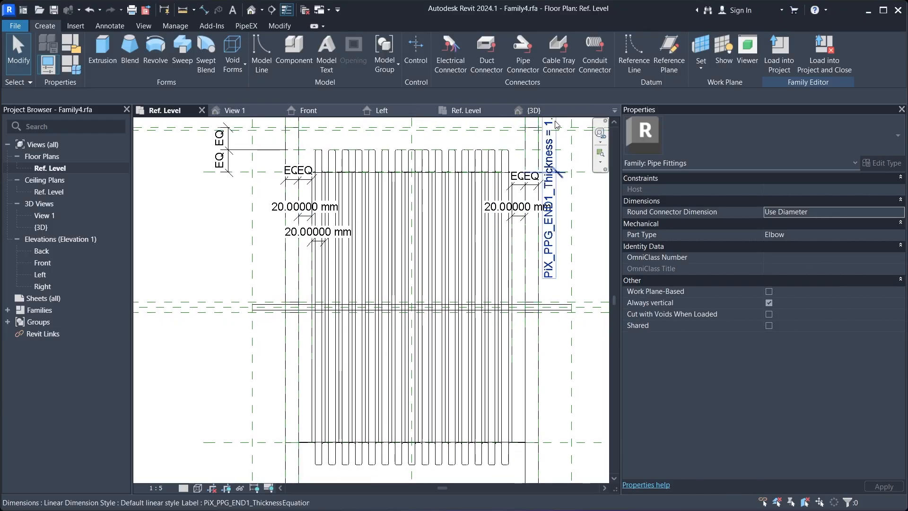
click(525, 60)
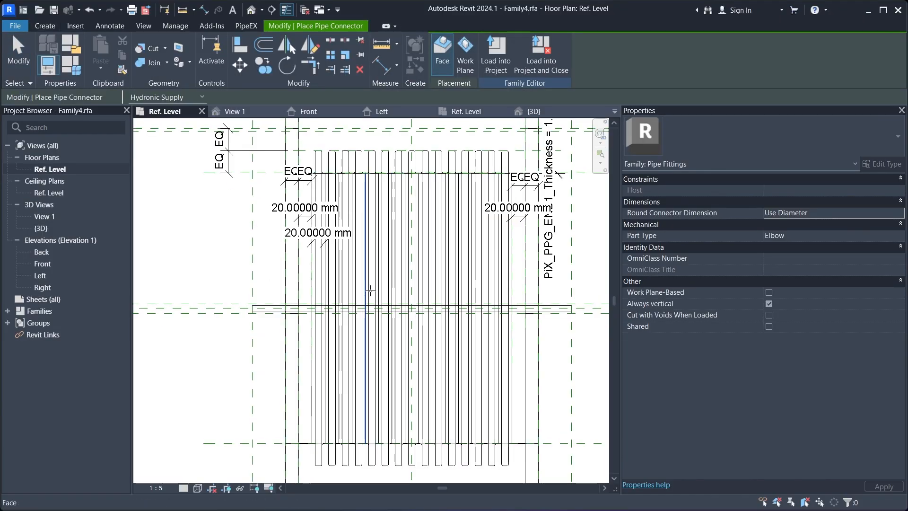
scroll(348, 328, down, 4)
scroll(300, 163, down, 1)
middle_drag(300, 163, 336, 242)
click(468, 57)
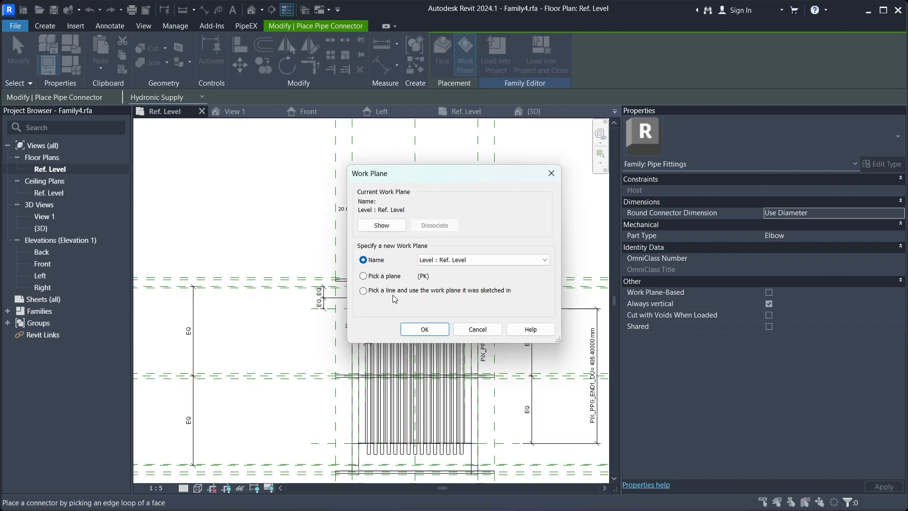
click(416, 330)
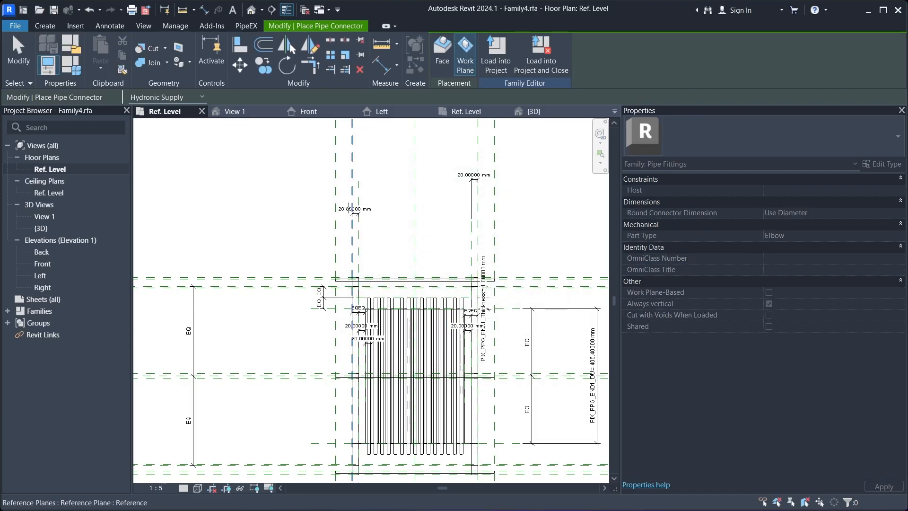
scroll(332, 254, up, 2)
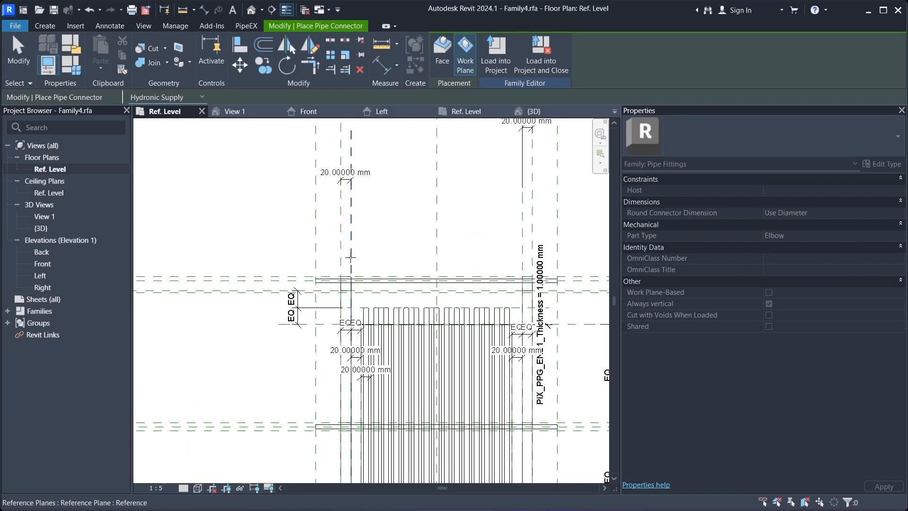
key(Escape)
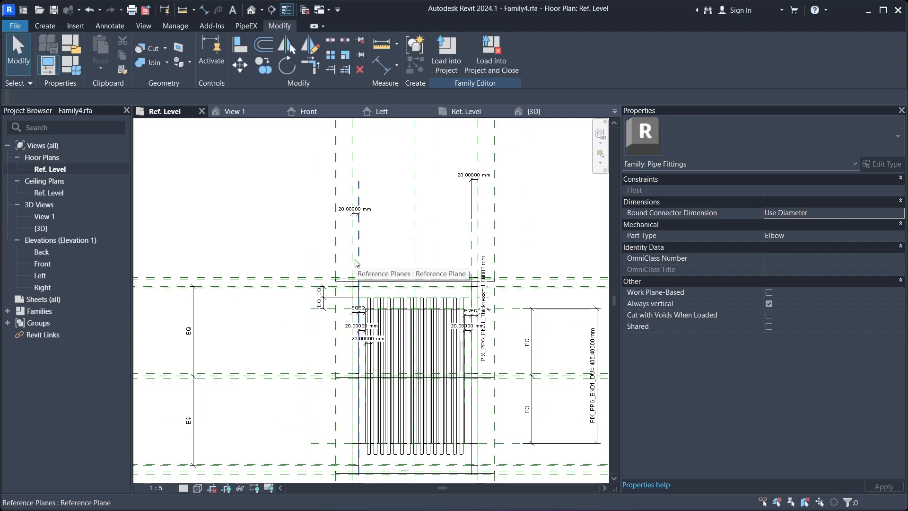
scroll(290, 254, down, 3)
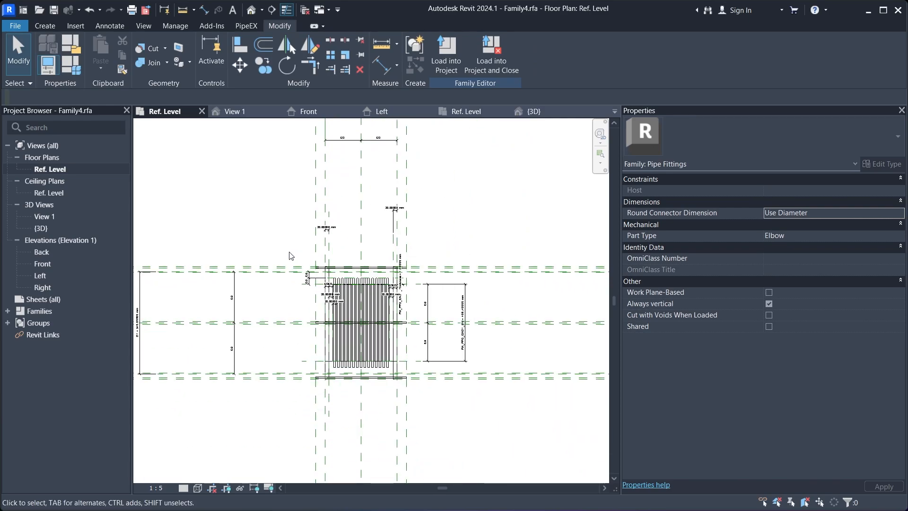
- Flip the left pipe connector so its direction arrow points outward, away from the fitting
middle_drag(289, 203, 285, 334)
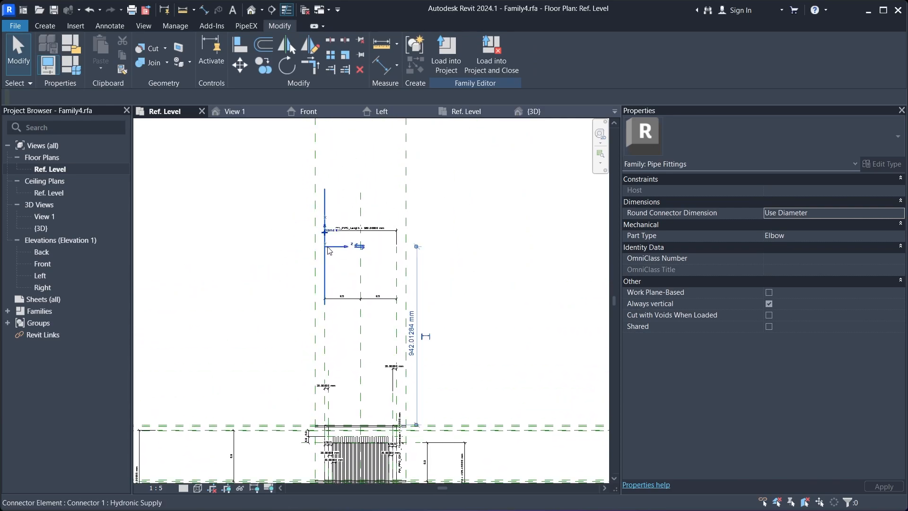
click(362, 249)
click(365, 251)
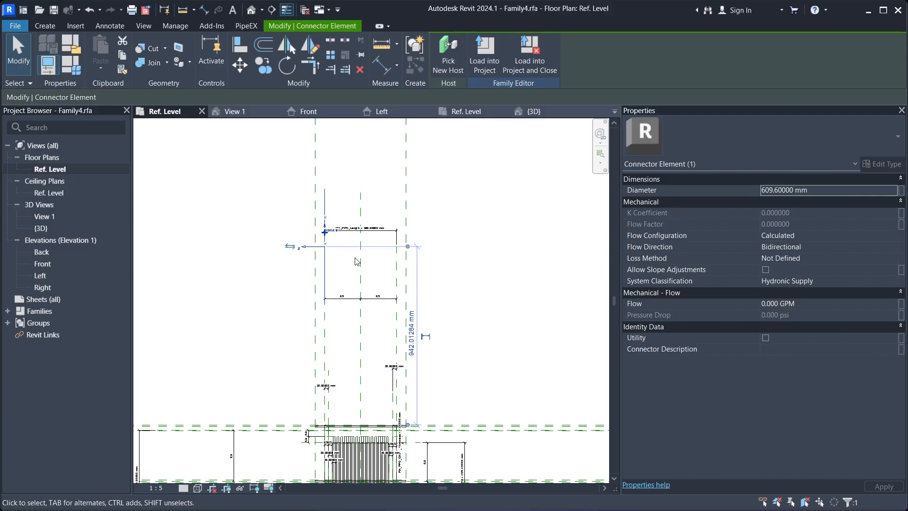
- Move the witness line of the left connector's temporary dimension to the Center (Front/Back) reference plane
scroll(442, 244, down, 2)
scroll(429, 364, up, 2)
middle_drag(428, 363, 442, 294)
scroll(442, 294, up, 3)
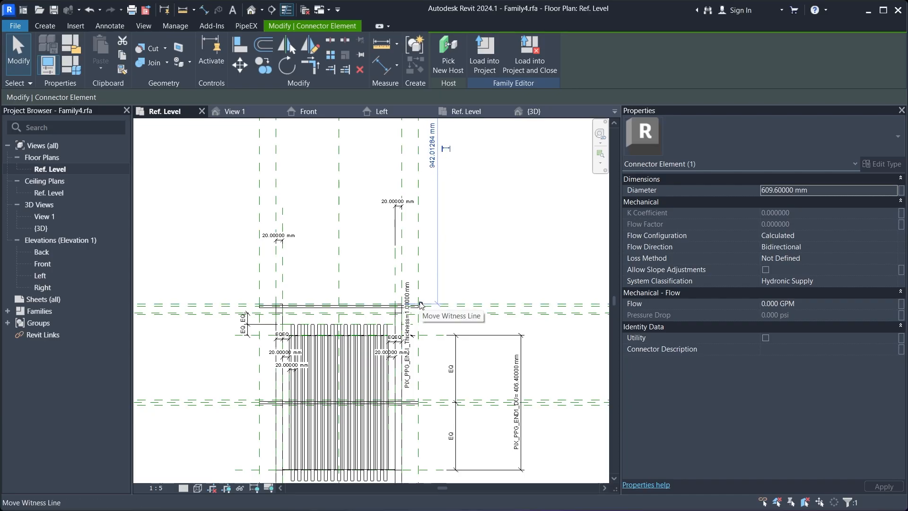
drag(421, 305, 423, 327)
drag(440, 389, 440, 412)
scroll(439, 413, up, 8)
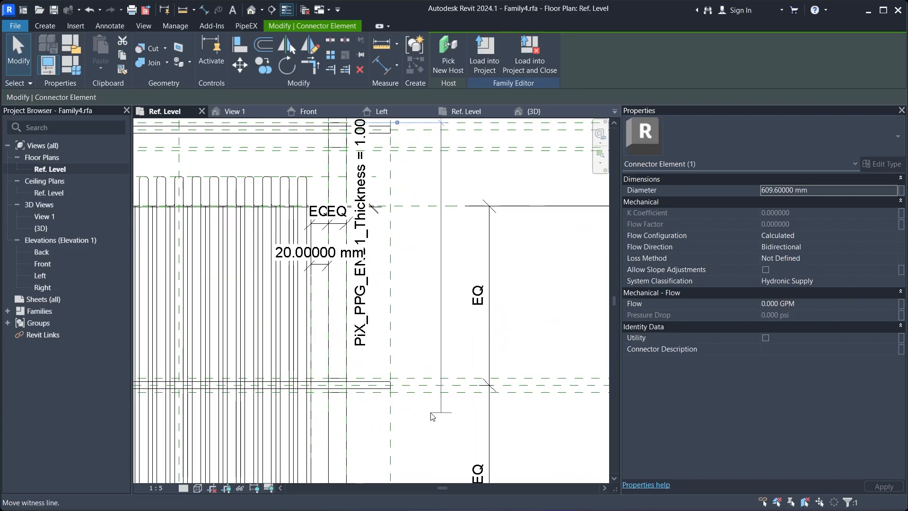
drag(417, 371, 415, 367)
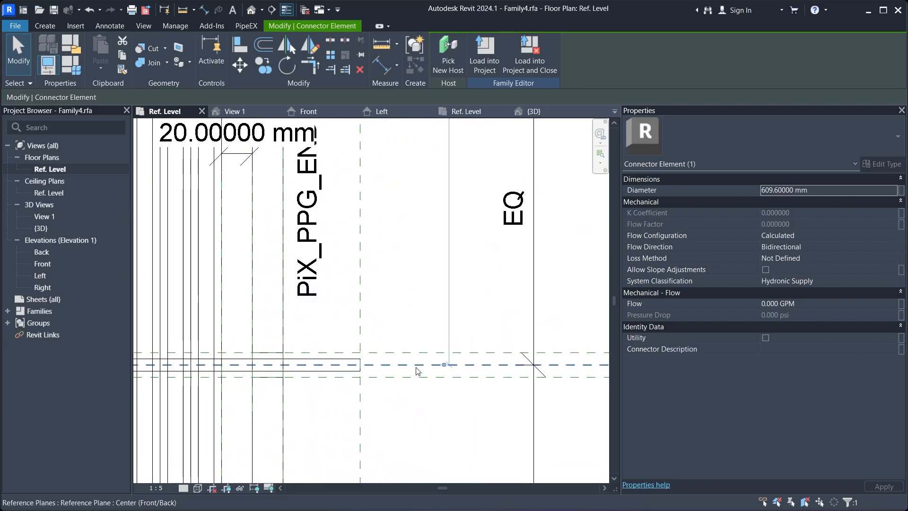
- Set the left connector's distance from the Center (Front/Back) reference plane to 0 mm
scroll(475, 397, down, 6)
scroll(430, 303, down, 3)
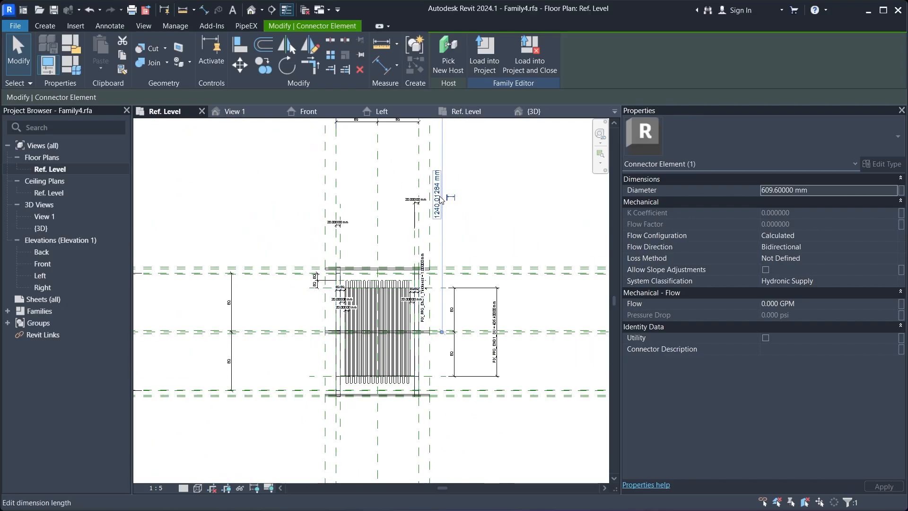
click(435, 196)
text(0)
key(Return)
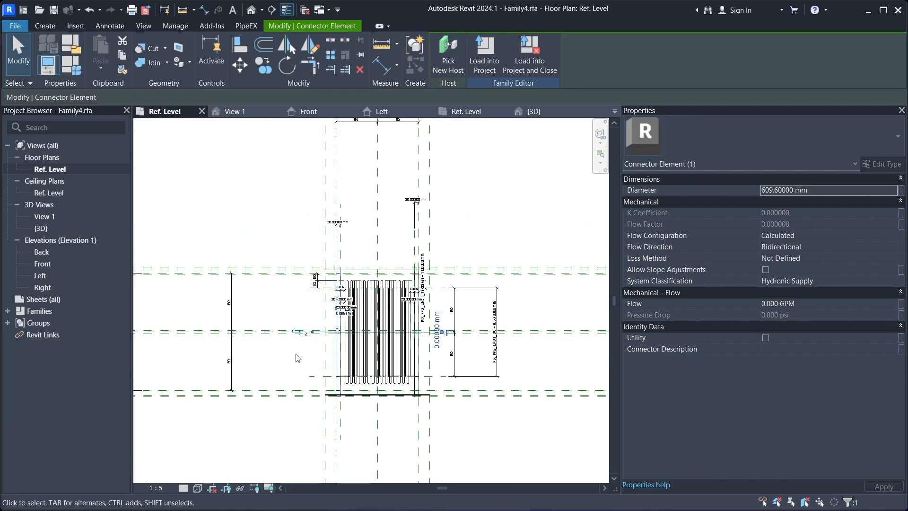
- Set the left connector's diameter to 100.6 mm and deselect it
scroll(312, 326, up, 4)
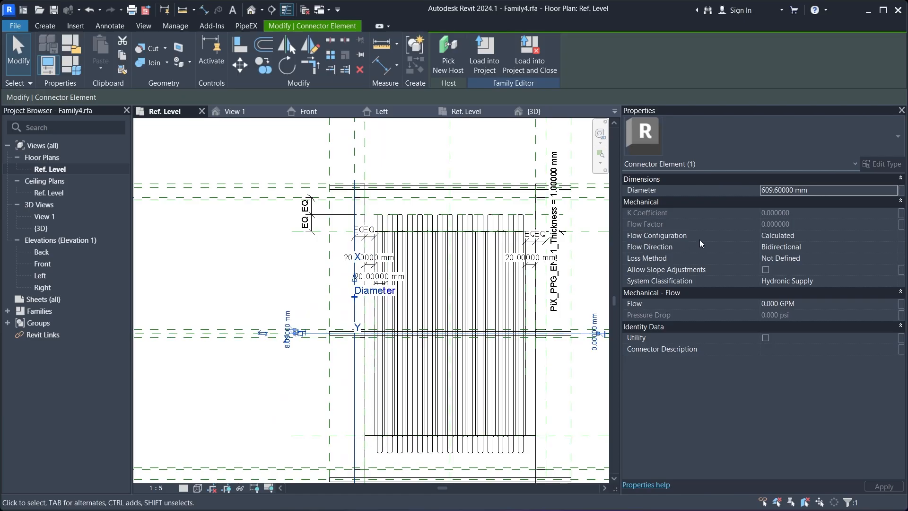
click(771, 190)
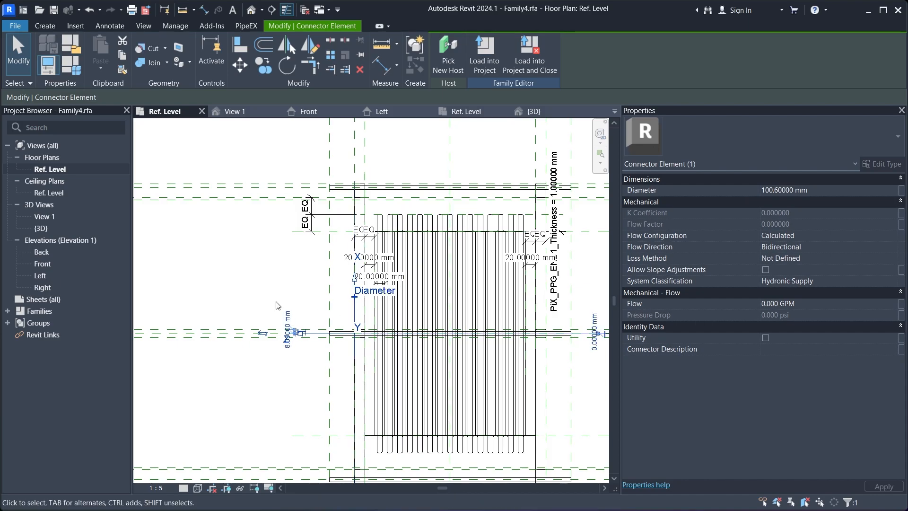
click(258, 298)
- Place a second pipe connector using a picked work plane on the right flange's outer reference plane
scroll(257, 297, down, 2)
middle_drag(479, 301, 424, 318)
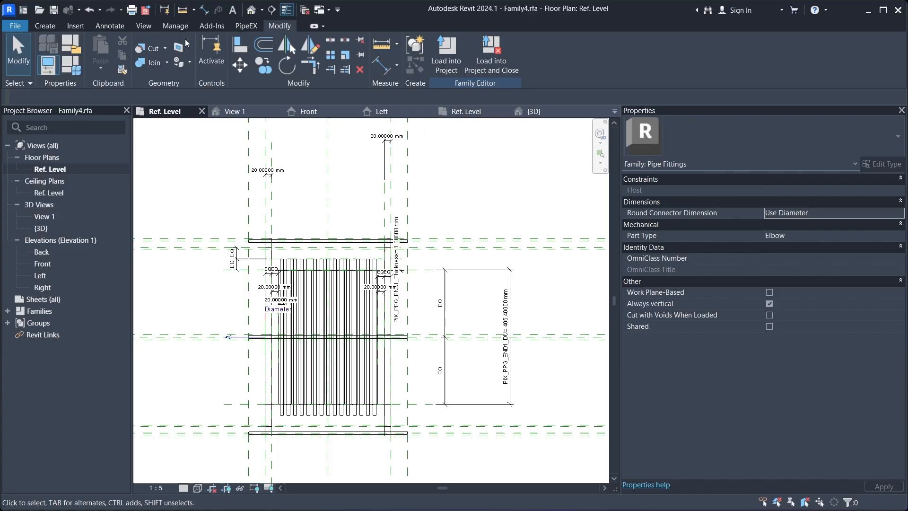
click(53, 27)
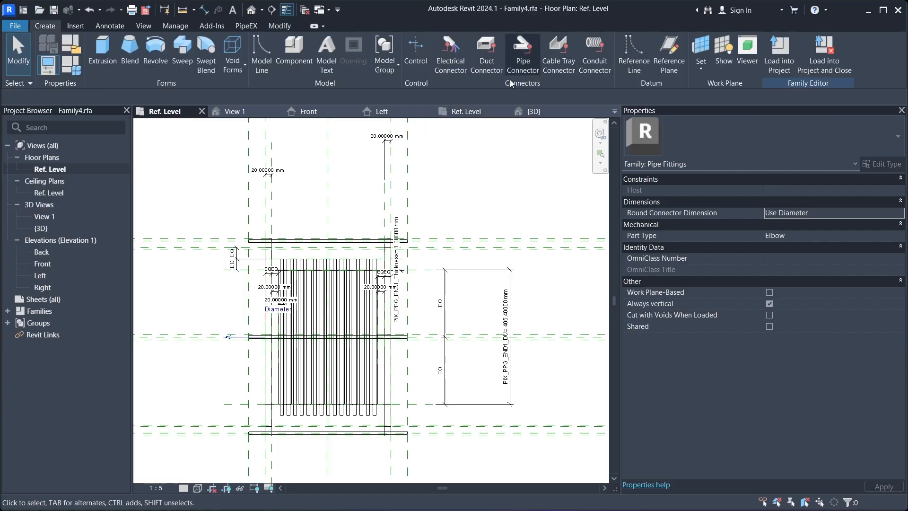
click(523, 48)
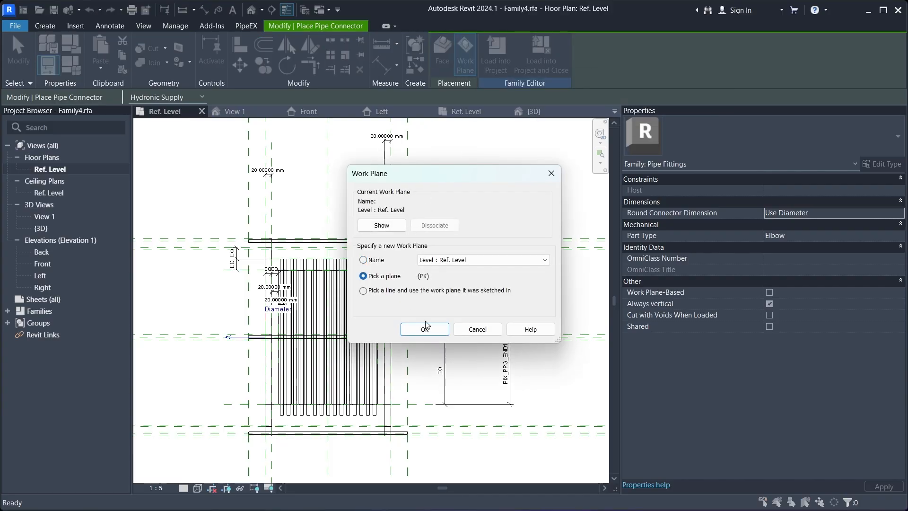
click(424, 328)
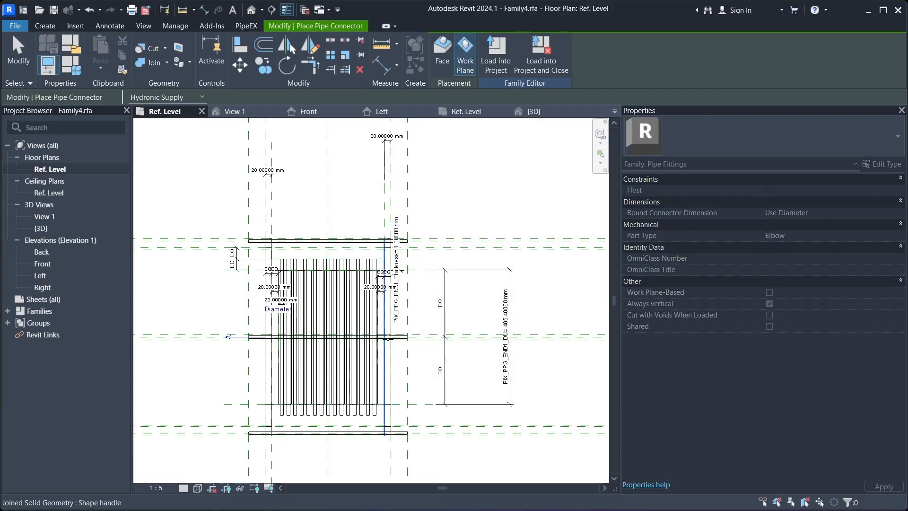
click(394, 195)
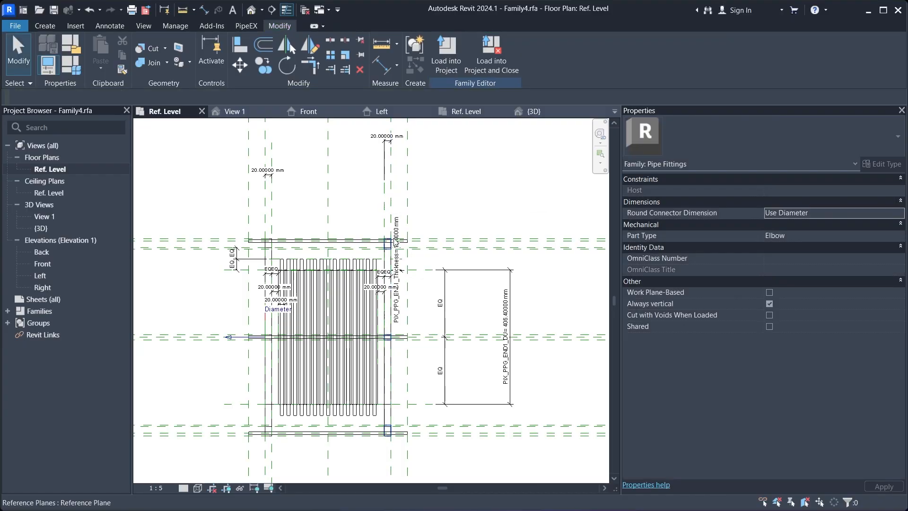
scroll(424, 242, down, 2)
scroll(438, 197, down, 2)
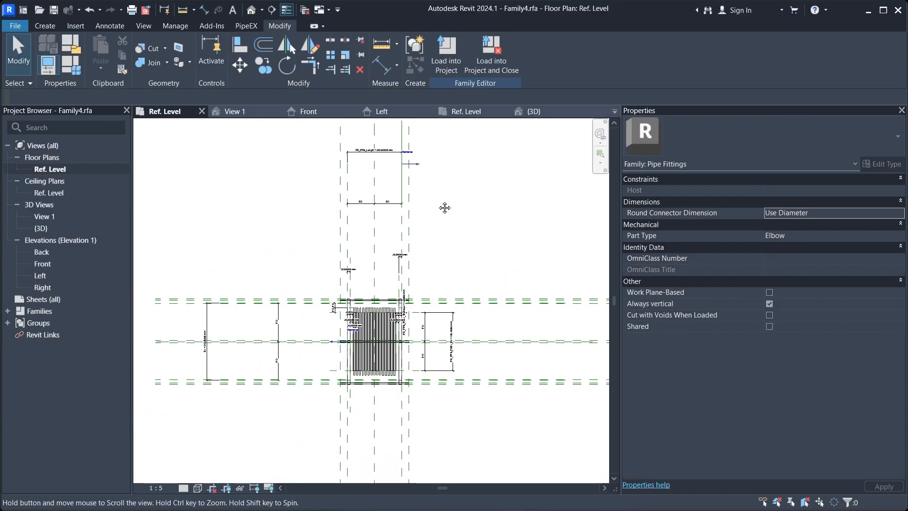
- Reference the right connector's temporary dimension to the Center (Front/Back) plane and set the distance to 0 mm
click(471, 297)
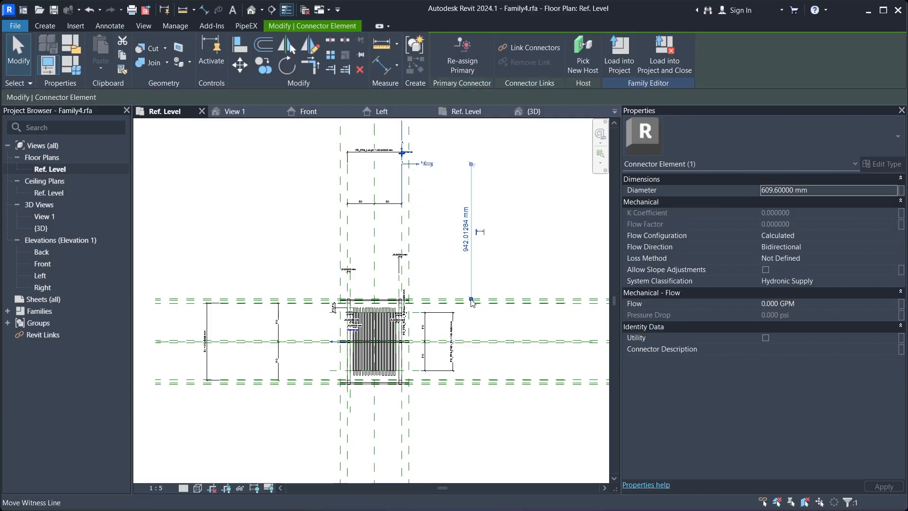
scroll(473, 333, up, 5)
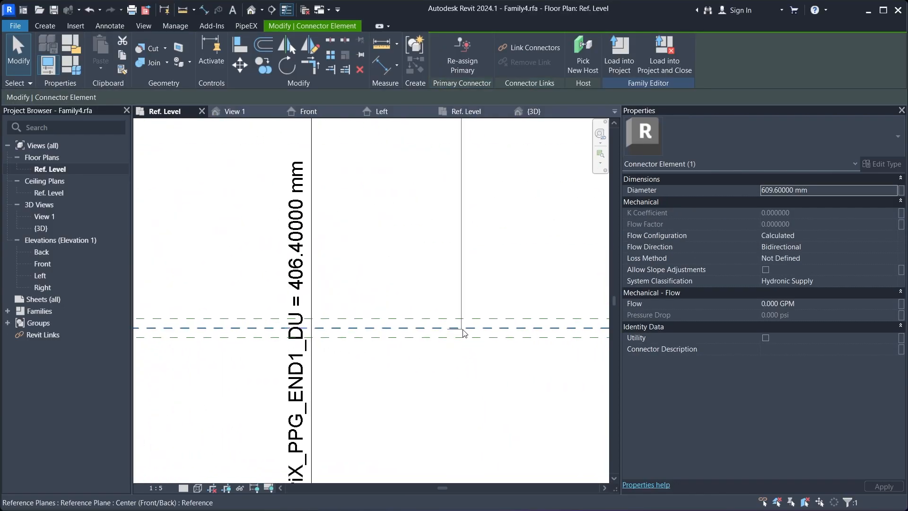
scroll(467, 367, down, 5)
click(458, 239)
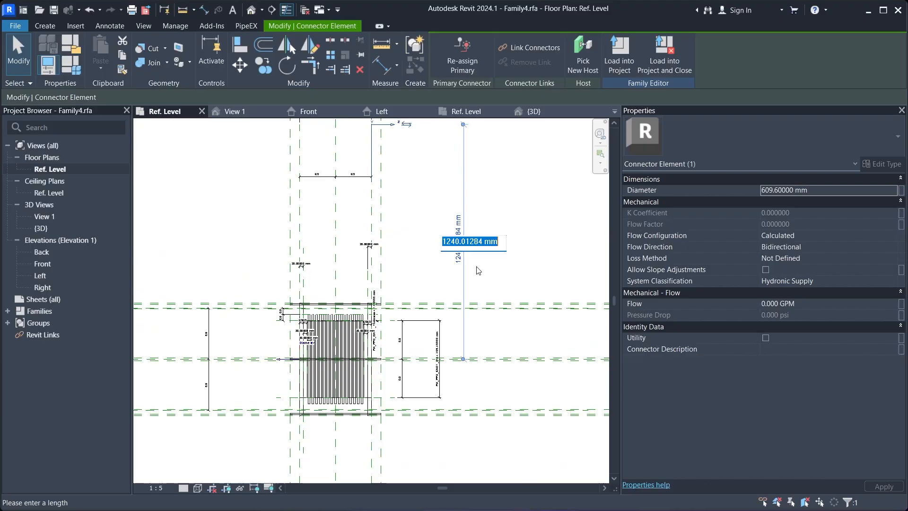
text(0)
key(Return)
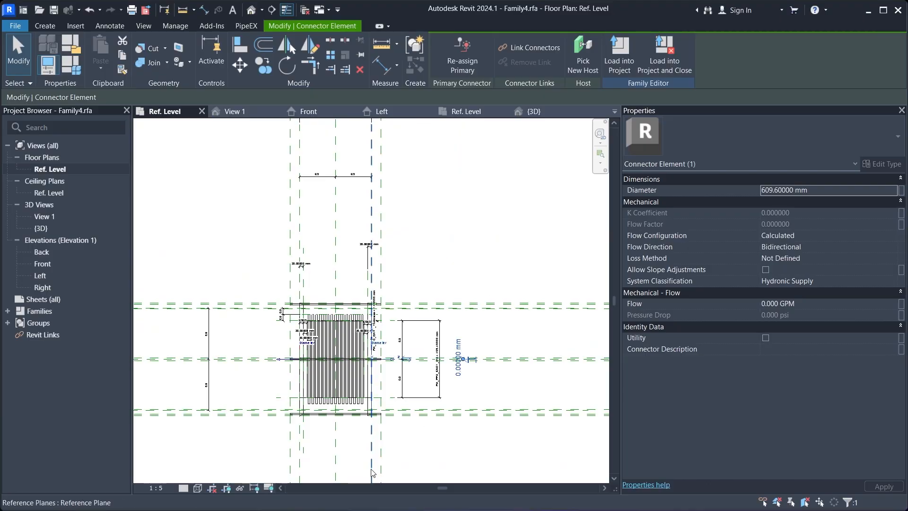
- Set the right pipe connector's diameter to 100.6 mm
scroll(396, 335, up, 4)
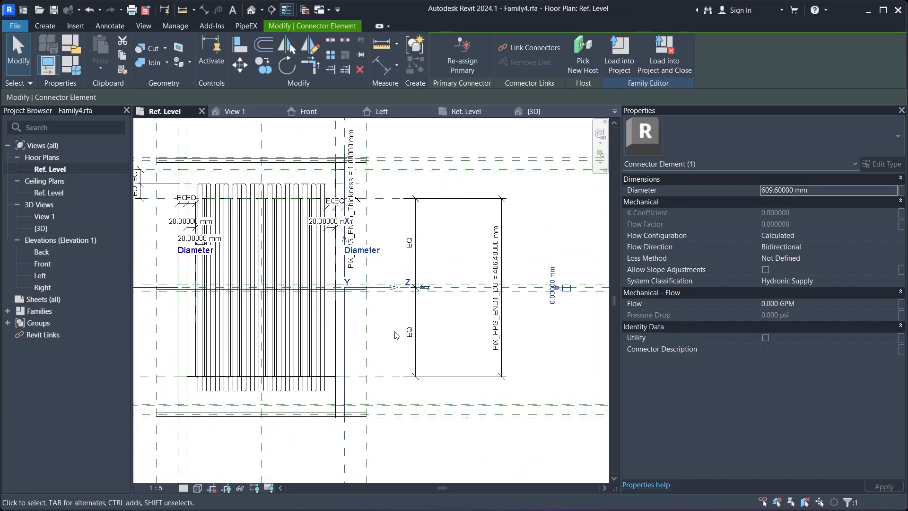
click(400, 317)
click(348, 291)
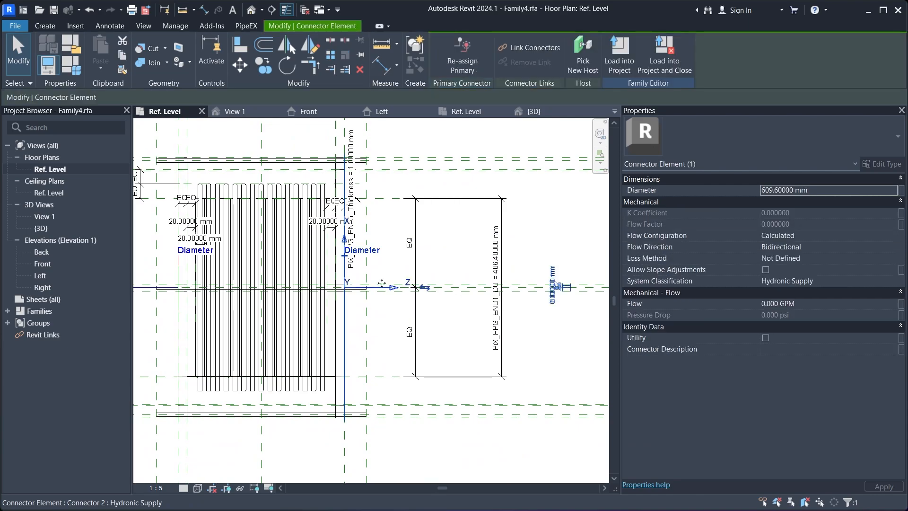
click(771, 191)
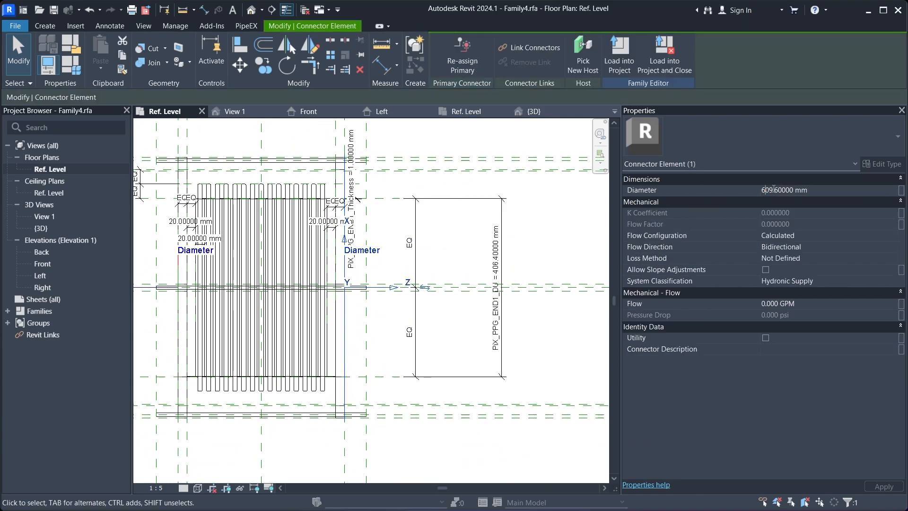
text(100.)
key(Return)
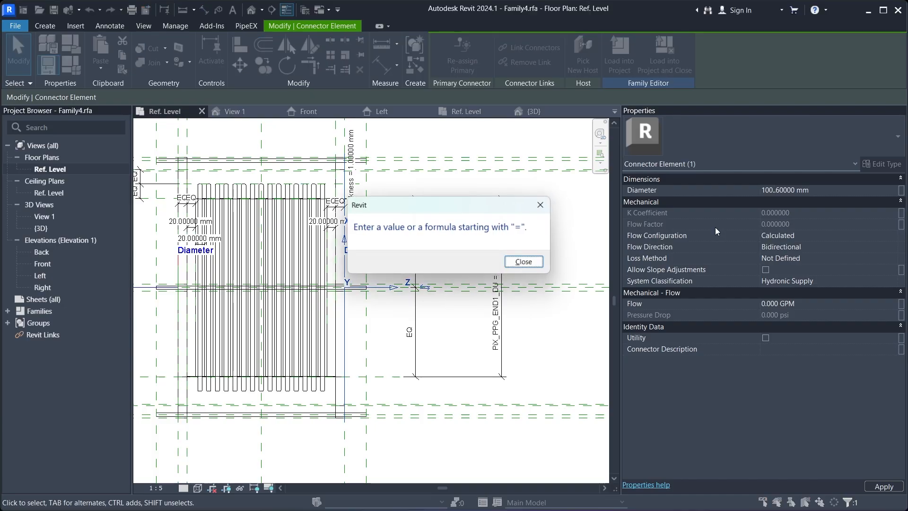
click(528, 264)
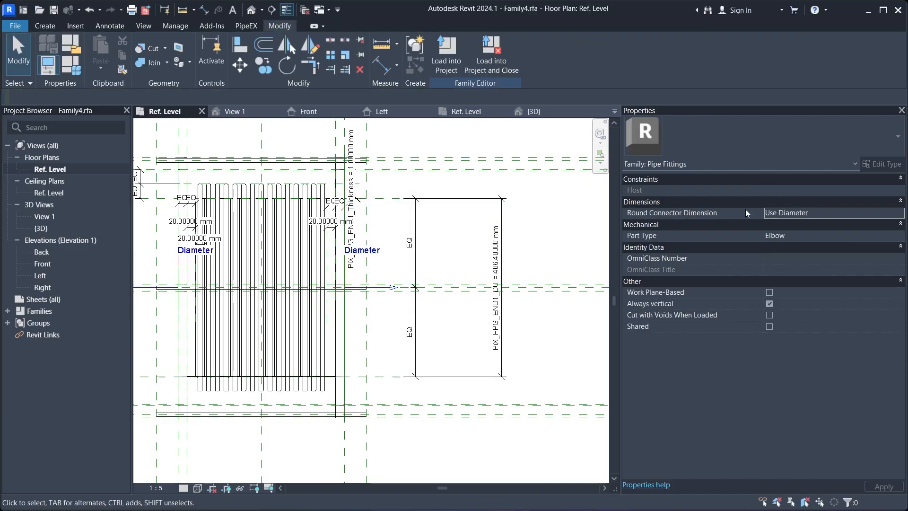
click(368, 287)
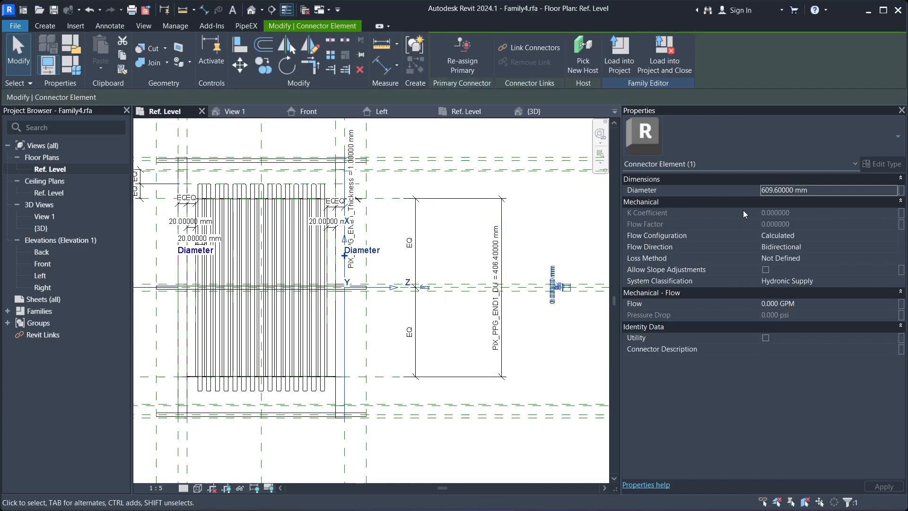
text(100)
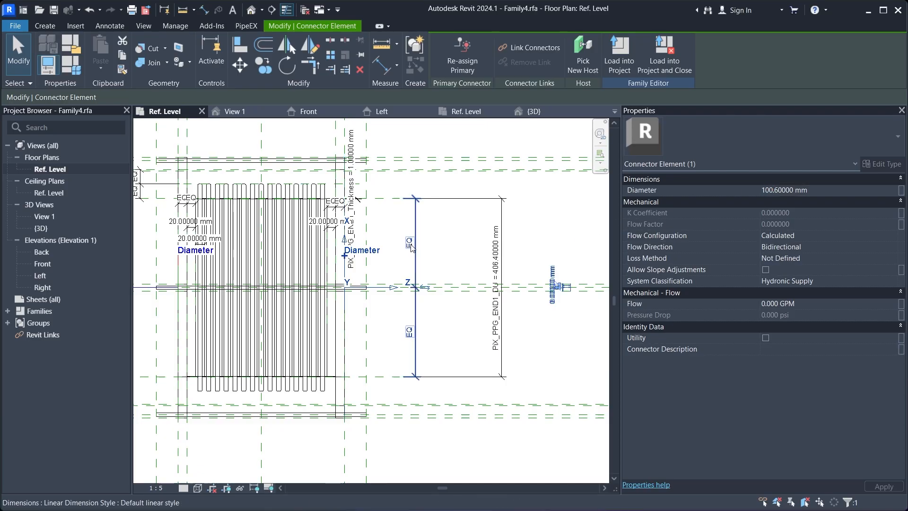
- Deselect the right pipe connector and open the {3D} view to inspect the whole bellow fitting
click(444, 255)
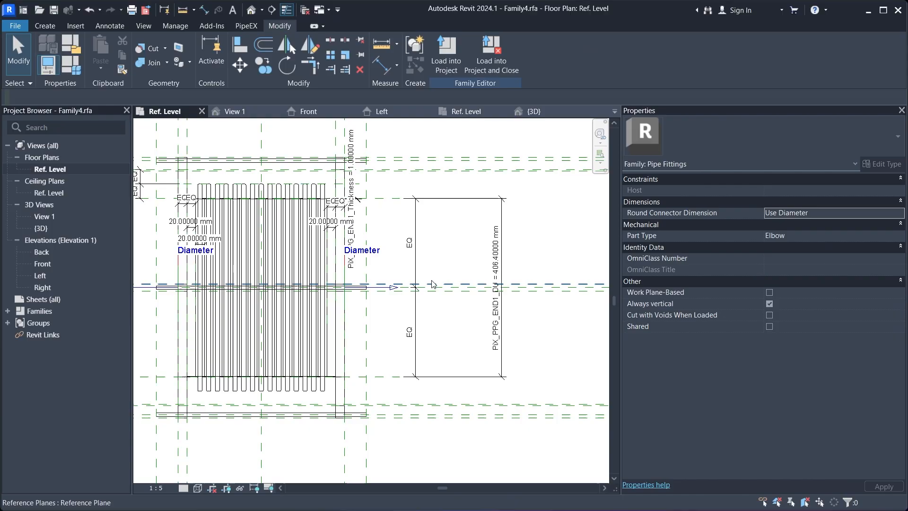
scroll(432, 284, down, 1)
middle_drag(421, 303, 457, 311)
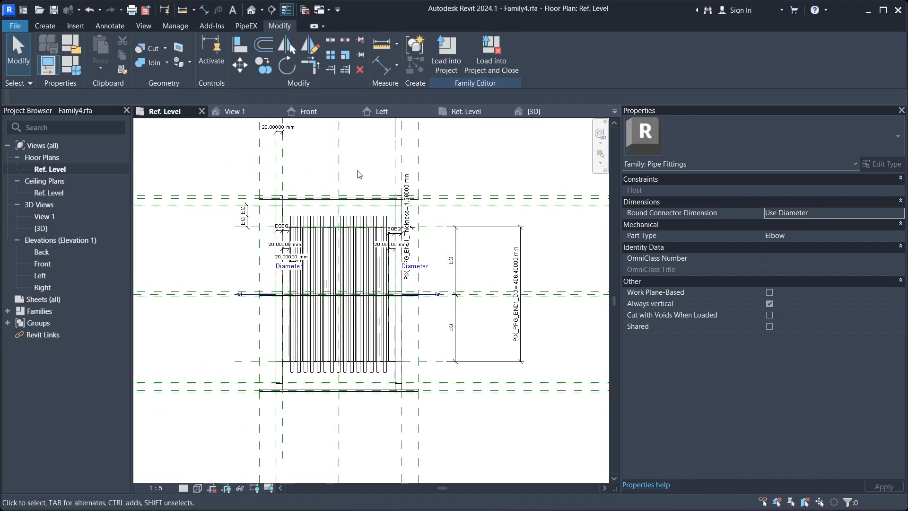
double_click(50, 228)
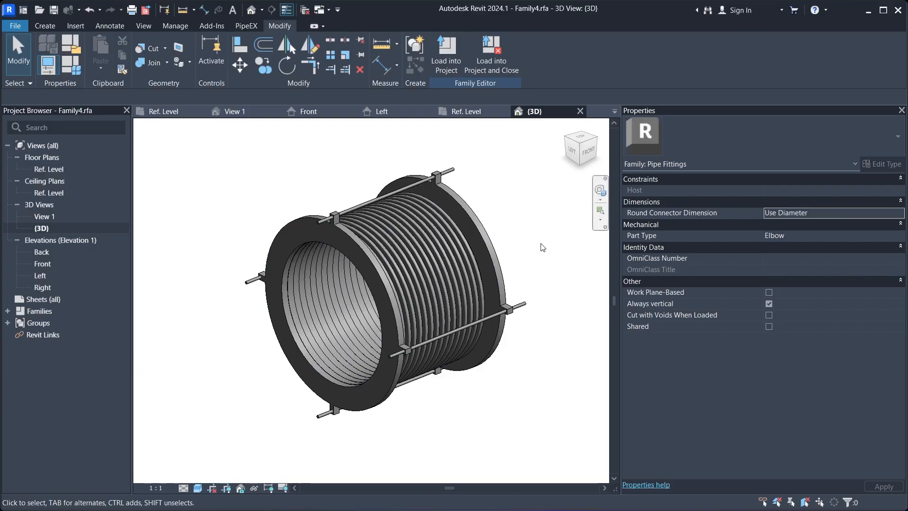
shift+middle_drag(542, 247, 427, 256)
scroll(427, 256, down, 2)
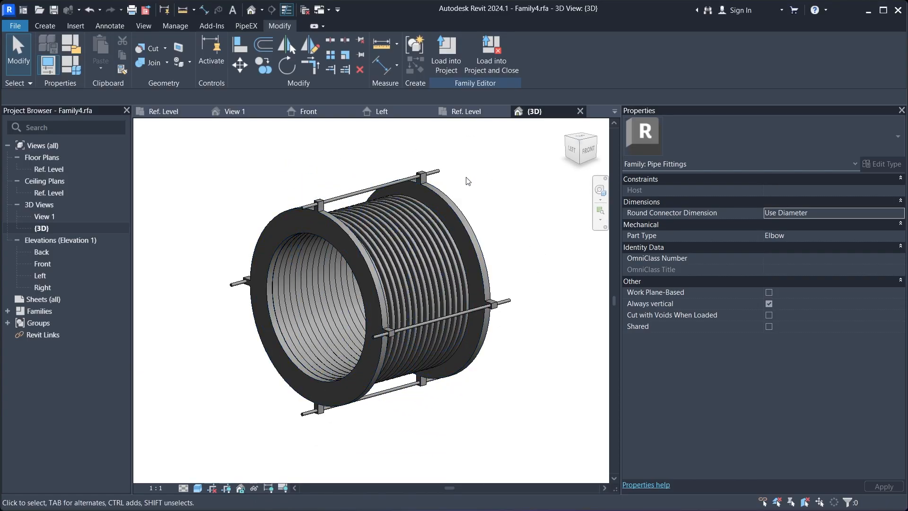
- Set the PiX_PPG_END1_DN parameter of the SCH 40 family type to 100 mm and apply it to the model
click(76, 67)
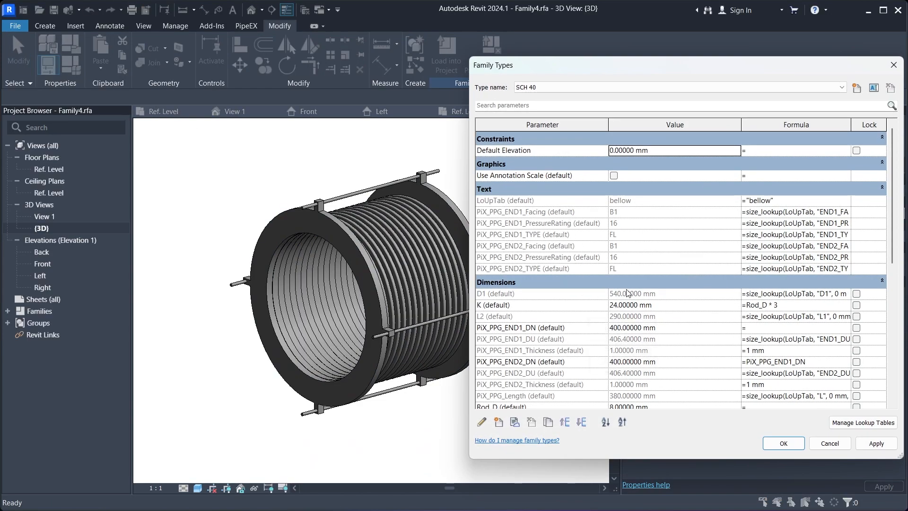
click(612, 327)
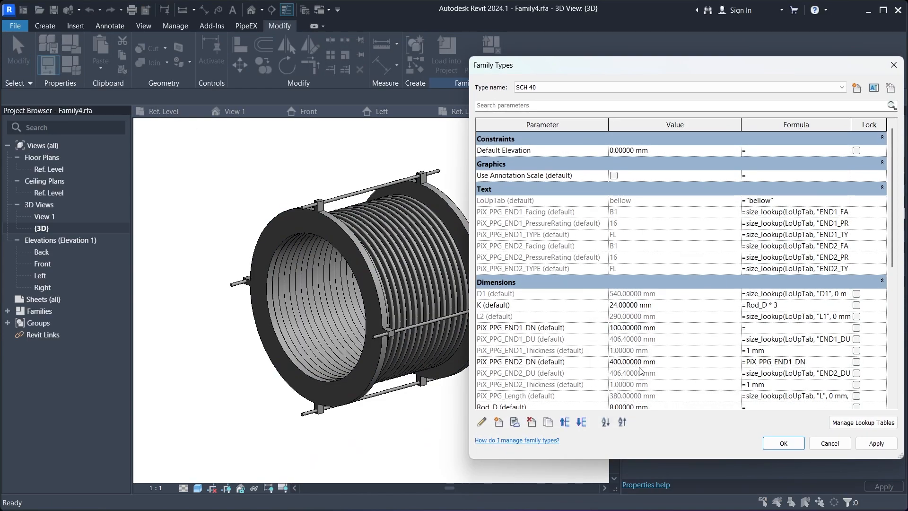
click(876, 443)
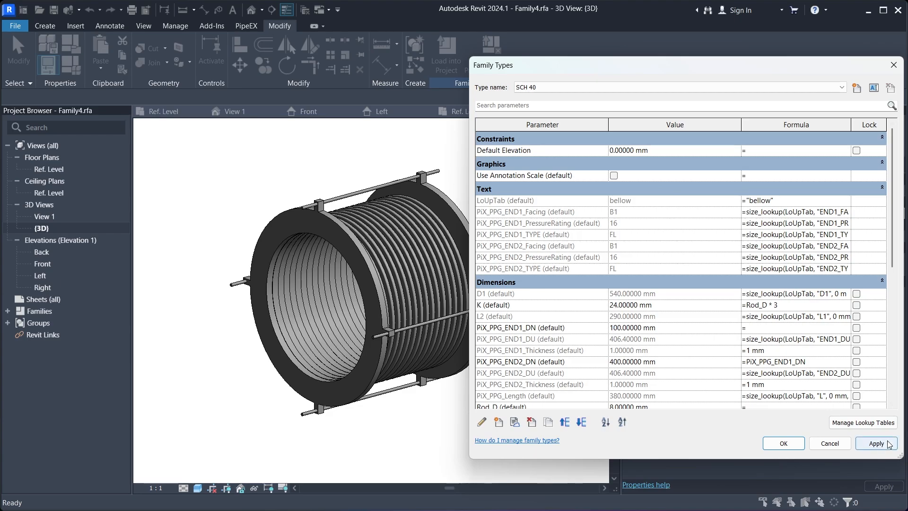
click(783, 443)
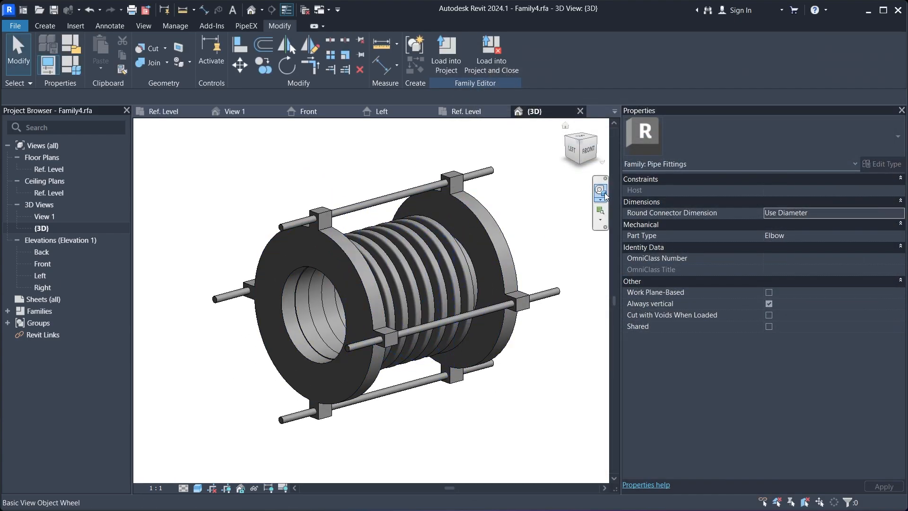